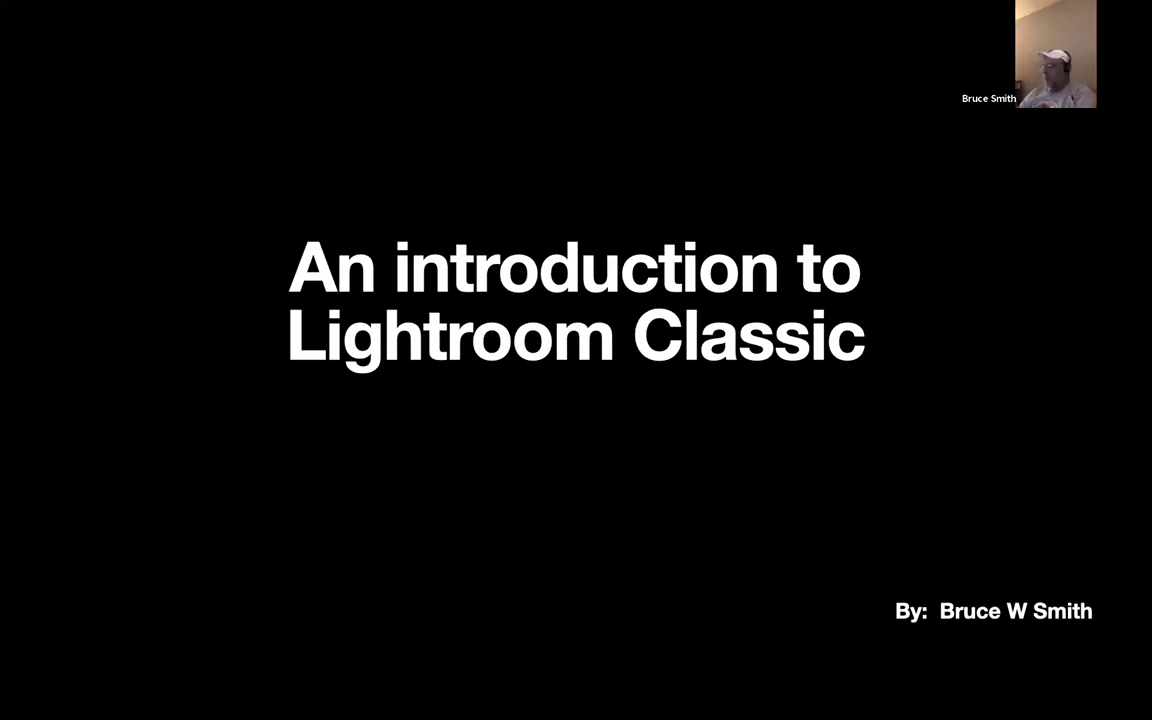
# Advance past the title slide to the 'Photography Plans from Adobe' slide comparing Lightroom versions
pyautogui.click(571, 95)
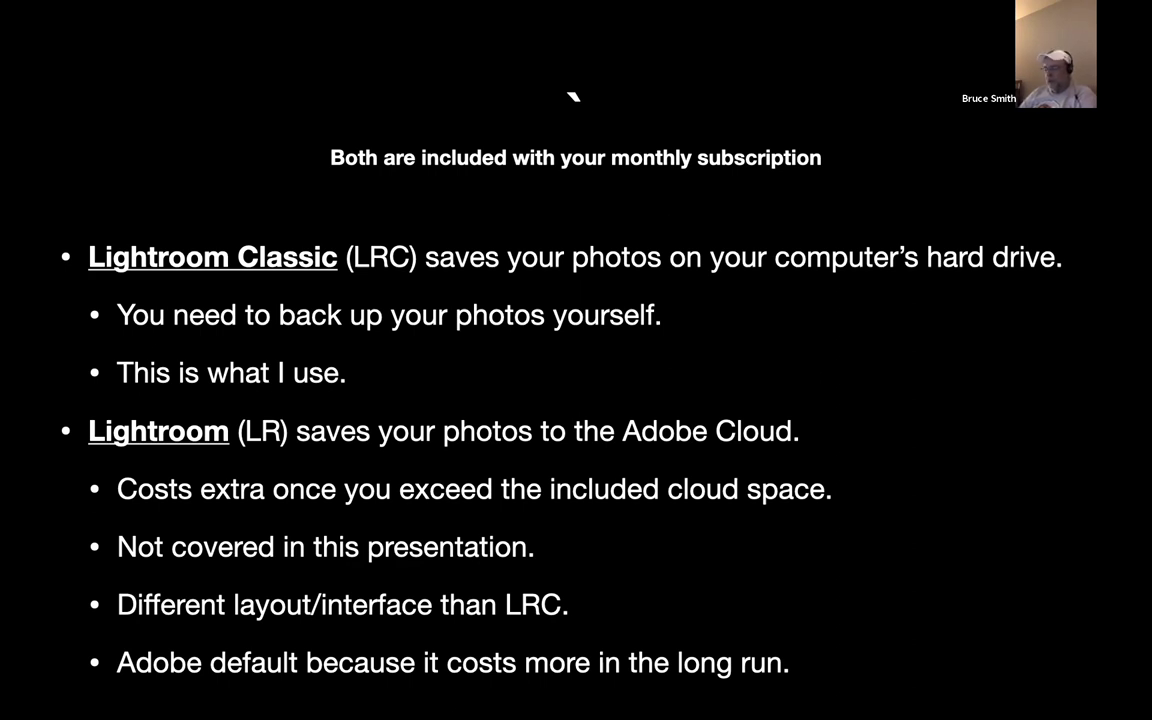
pyautogui.press('Right')
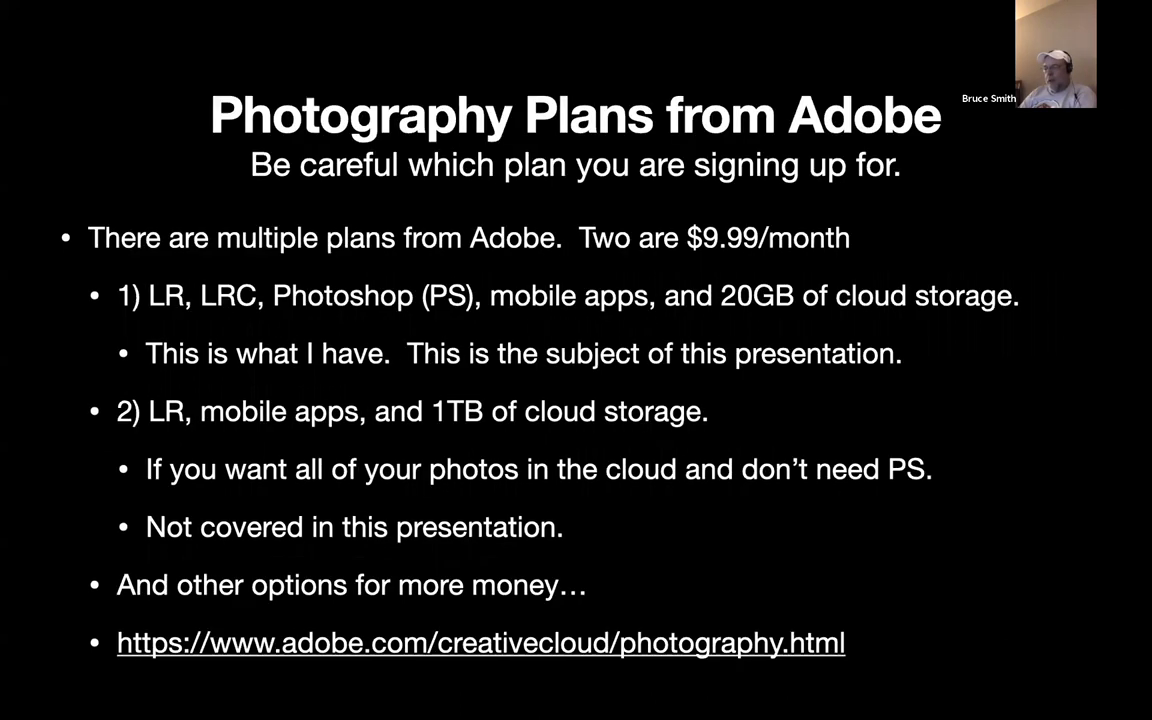
pyautogui.press('Left')
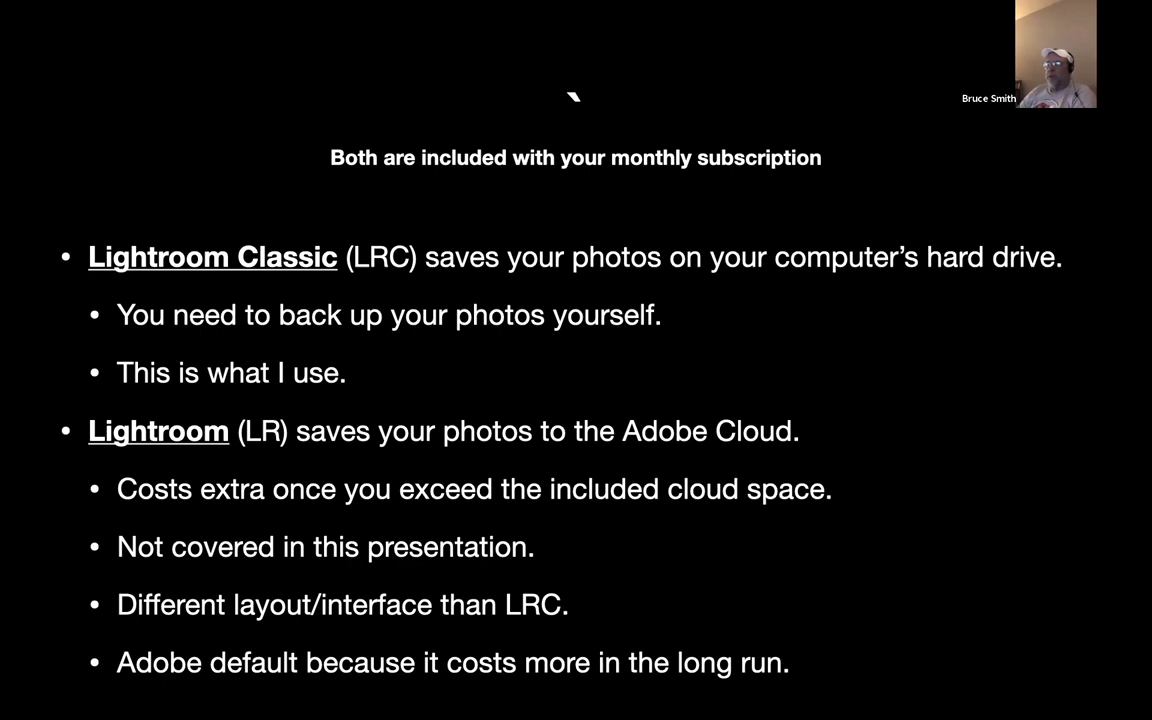
pyautogui.press('Right')
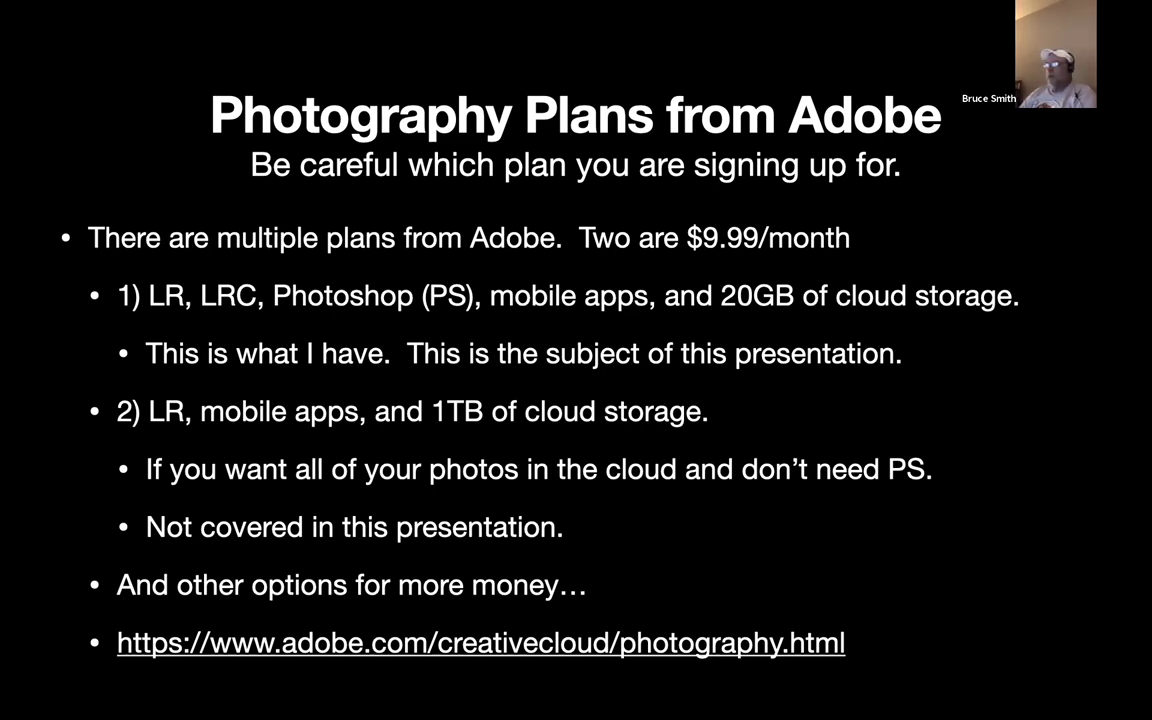
# Advance the Keynote presentation to the 'Concerned about a monthly subscription?' slide
pyautogui.press('Right')
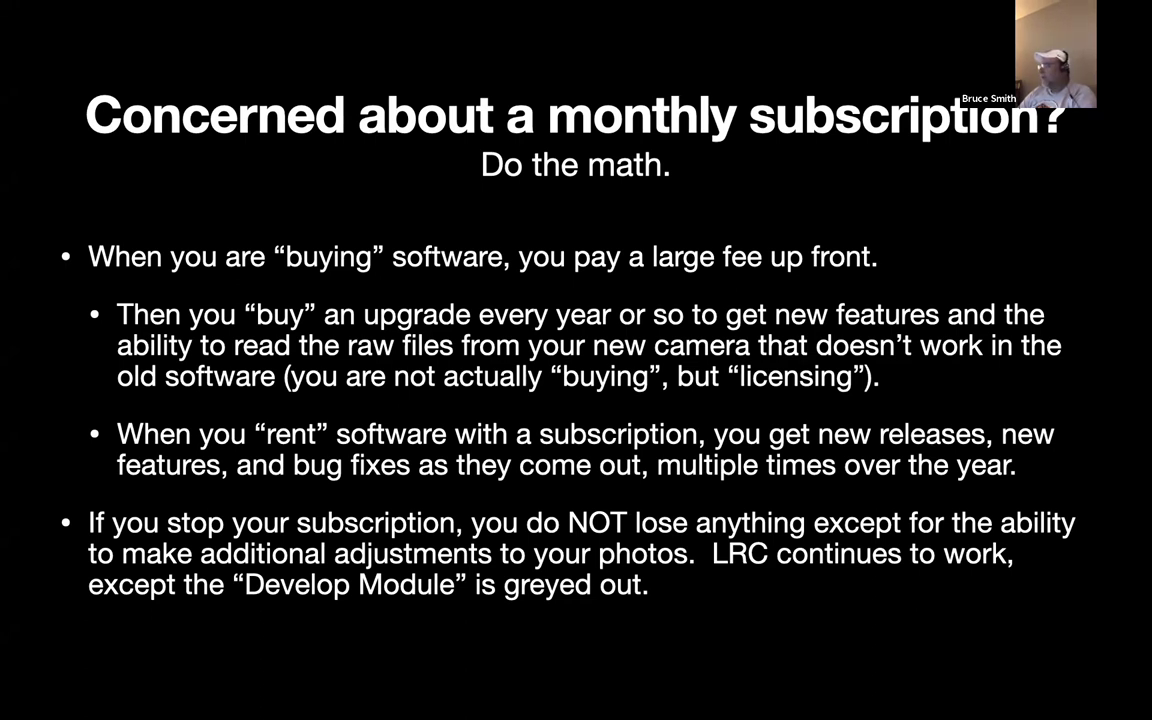
# Go to the 'How most programs work:' slide contrasting open-edit-save with Lightroom Classic
pyautogui.press('Right')
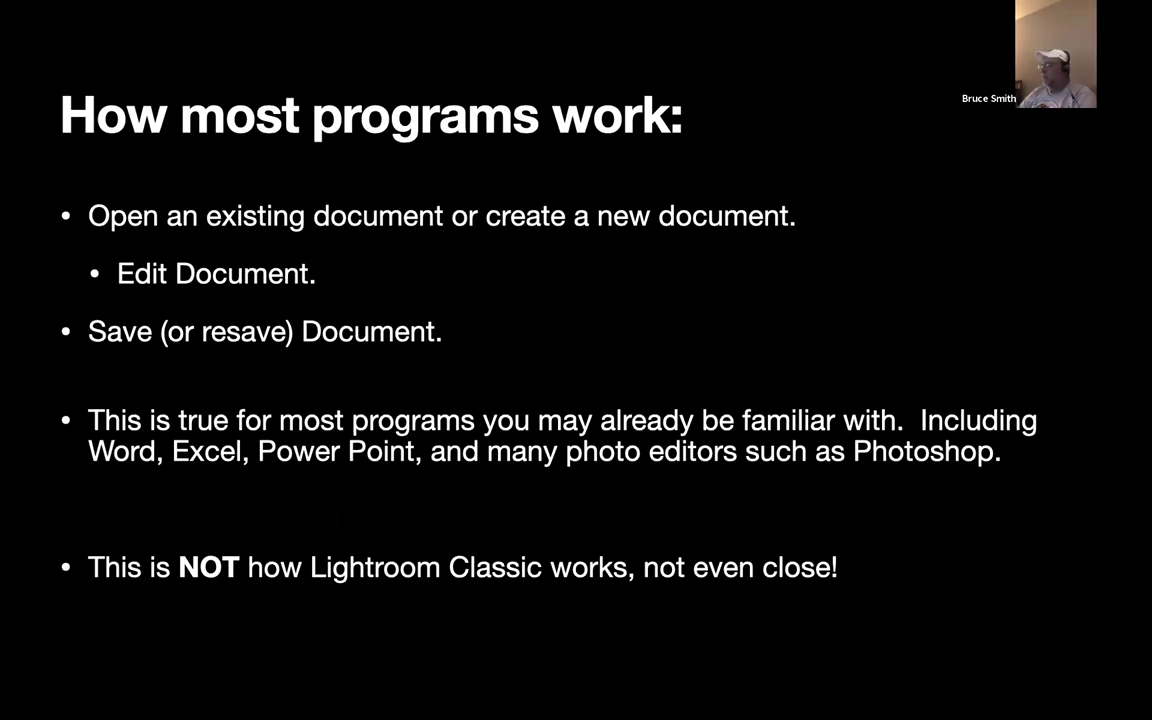
# Go to the 'How Lightroom Classic works:' slide explaining importing and the LRC Catalog
pyautogui.press('Right')
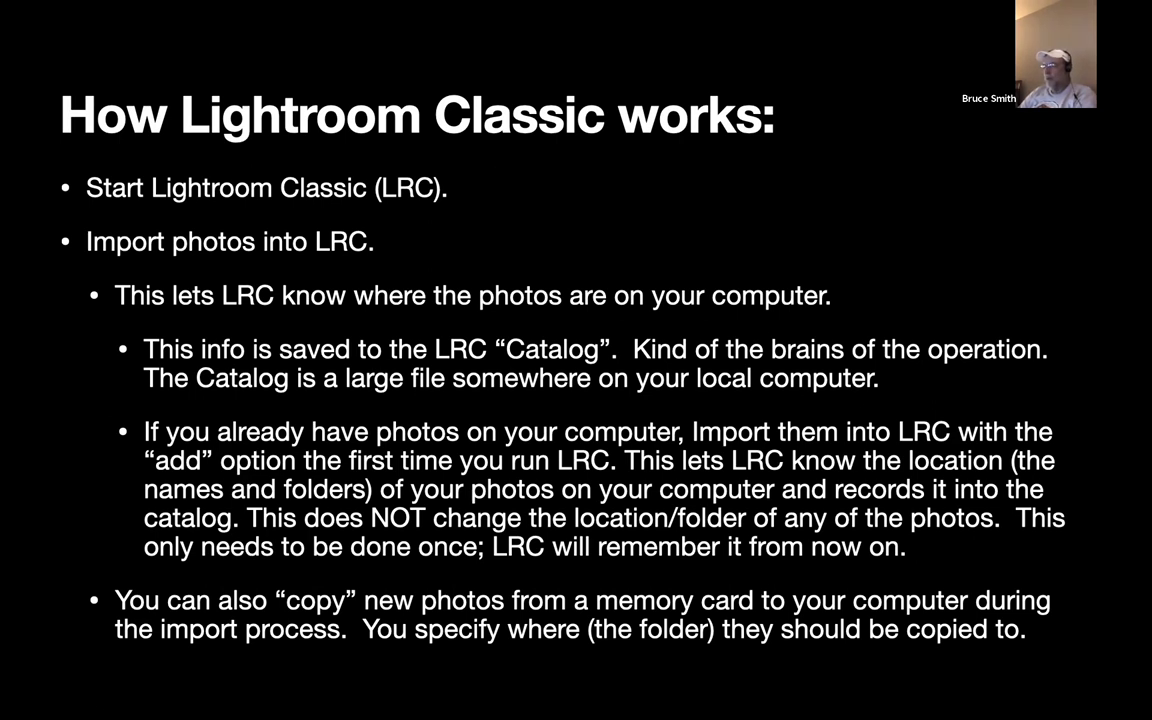
# Go to the continued Lightroom Classic slide on adjustments being recorded in the Catalog
pyautogui.press('Right')
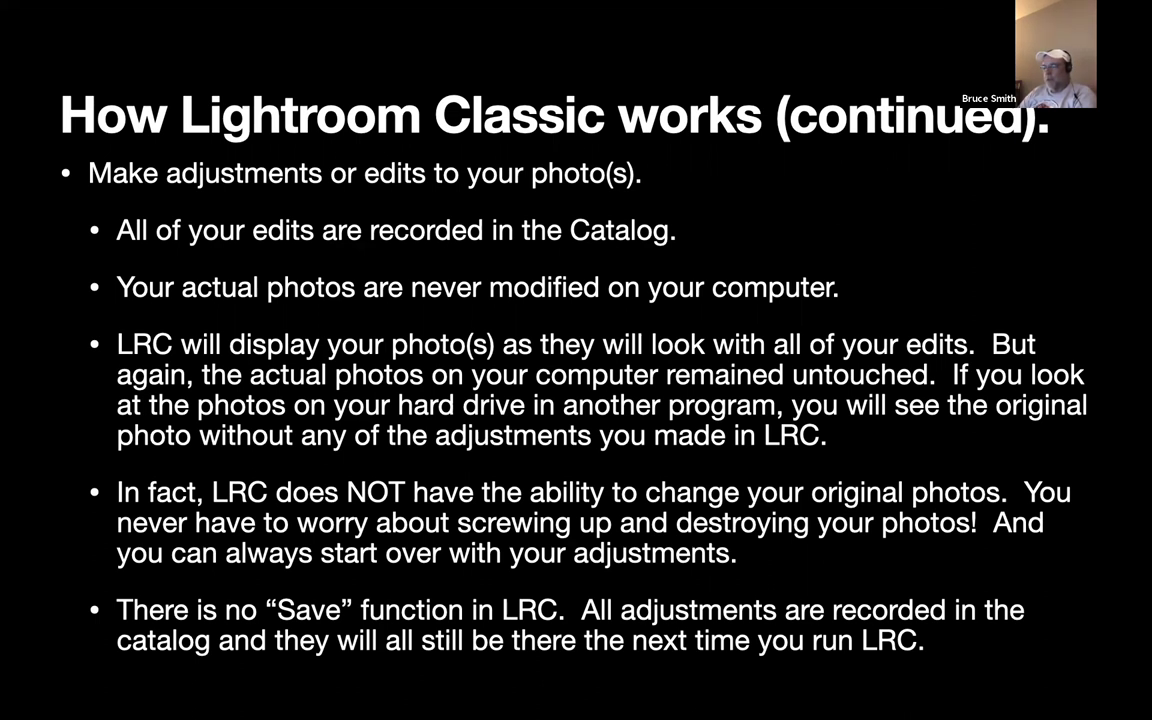
# Go to the continued Lightroom Classic slide on exporting edited photos, usually as JPG
pyautogui.press('Right')
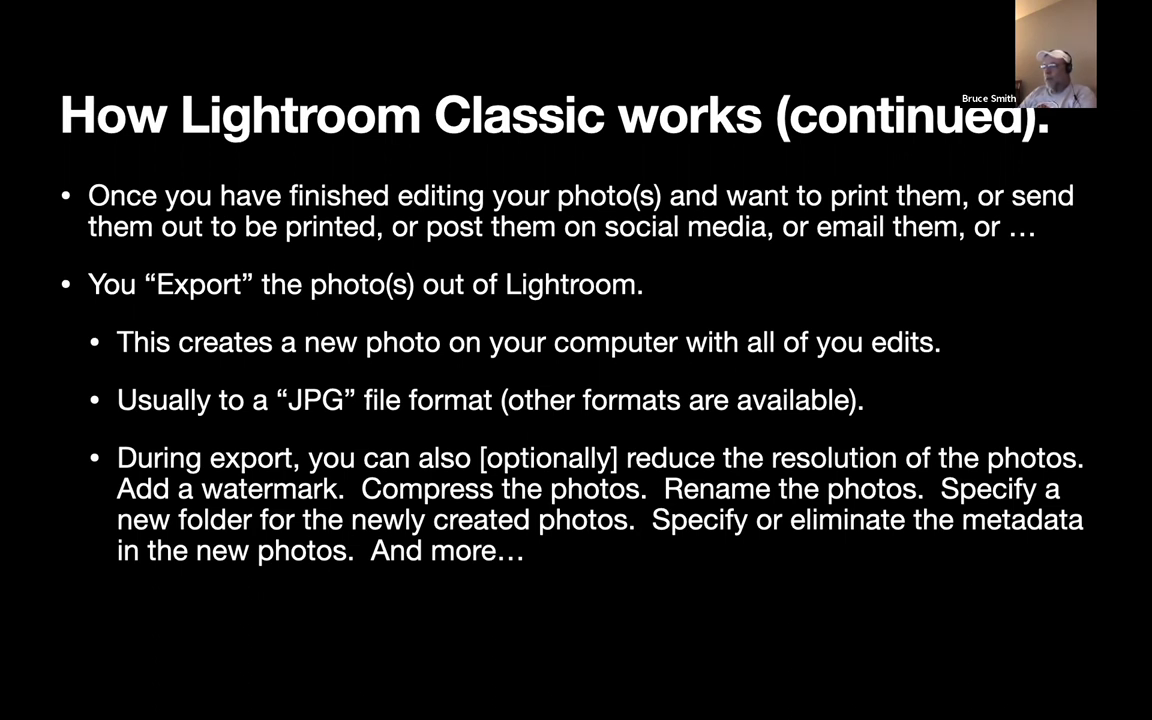
# Advance the Keynote presentation to the 'My typical LRC workflow' slide
pyautogui.press('Right')
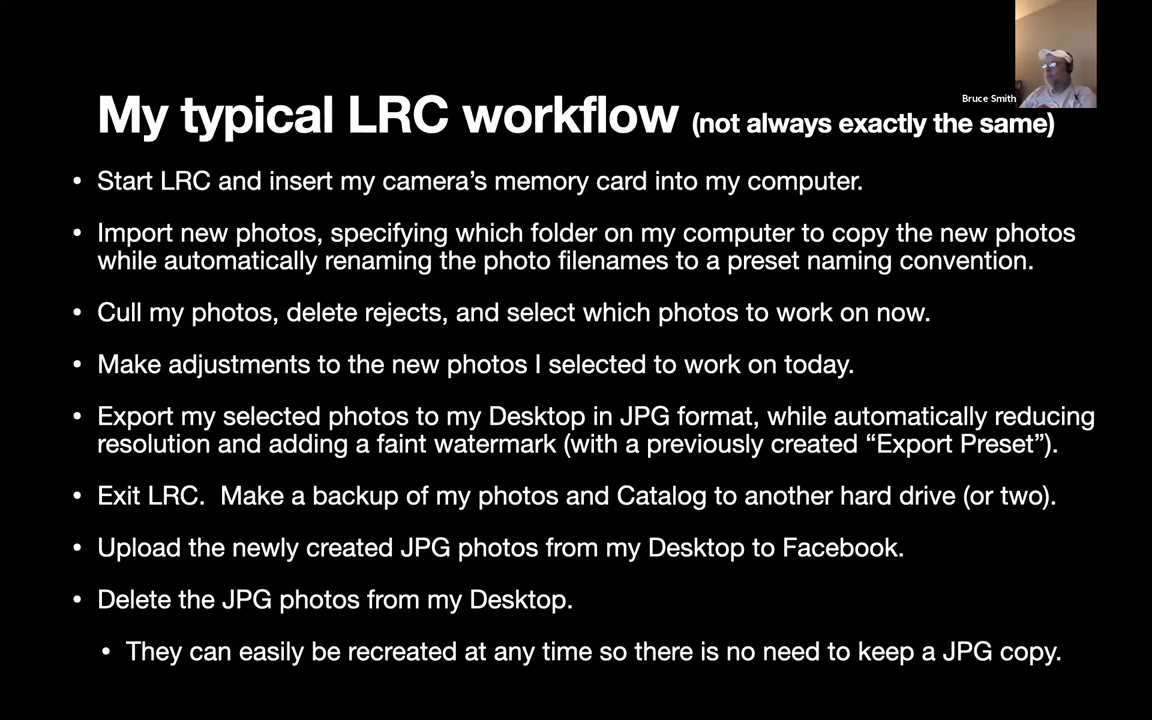
# Go to the 'Other LRC Features' slide listing organizing, cloud sync, maps and printing
pyautogui.press('Right')
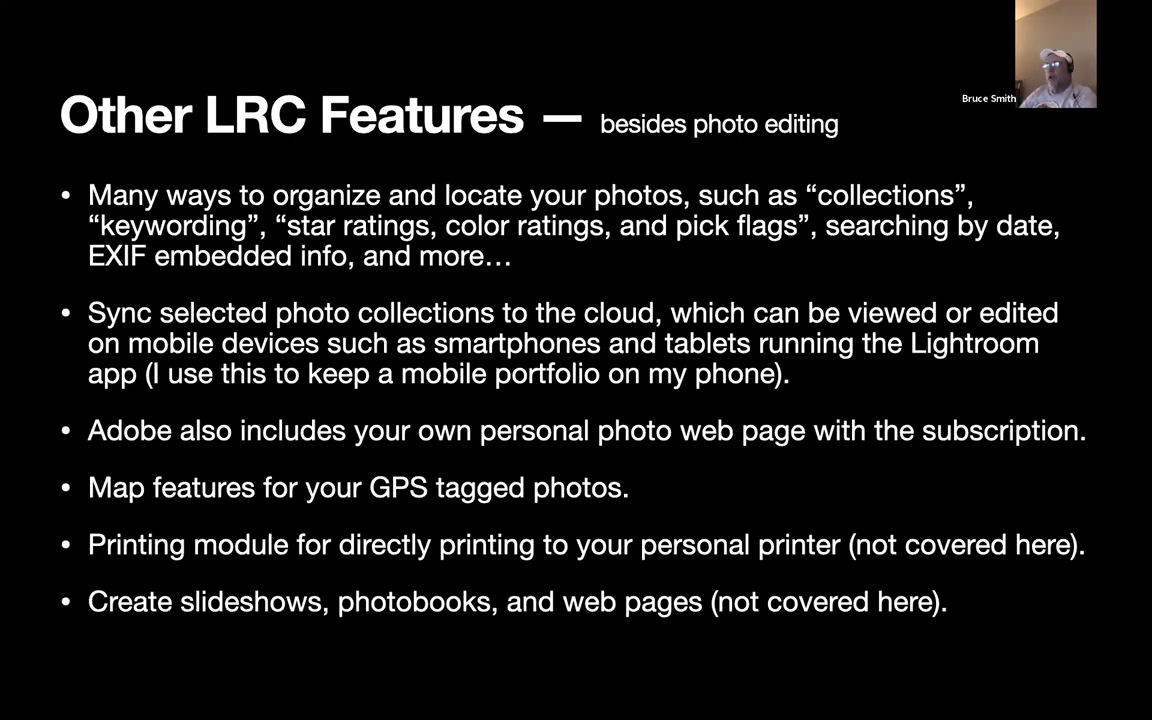
# Go to the 'LRC tips:' slide about keeping photos and the Catalog safe
pyautogui.press('Right')
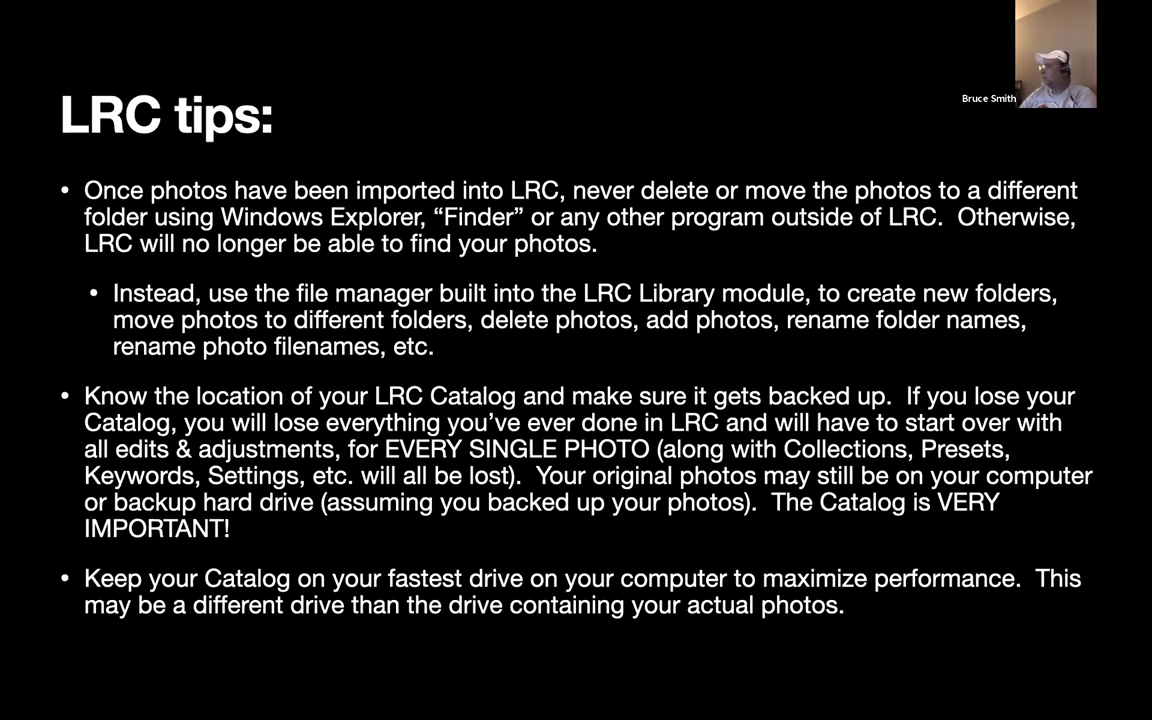
# Go to the 'Switching to a demo of LRC now… A live demo!' slide
pyautogui.press('Right')
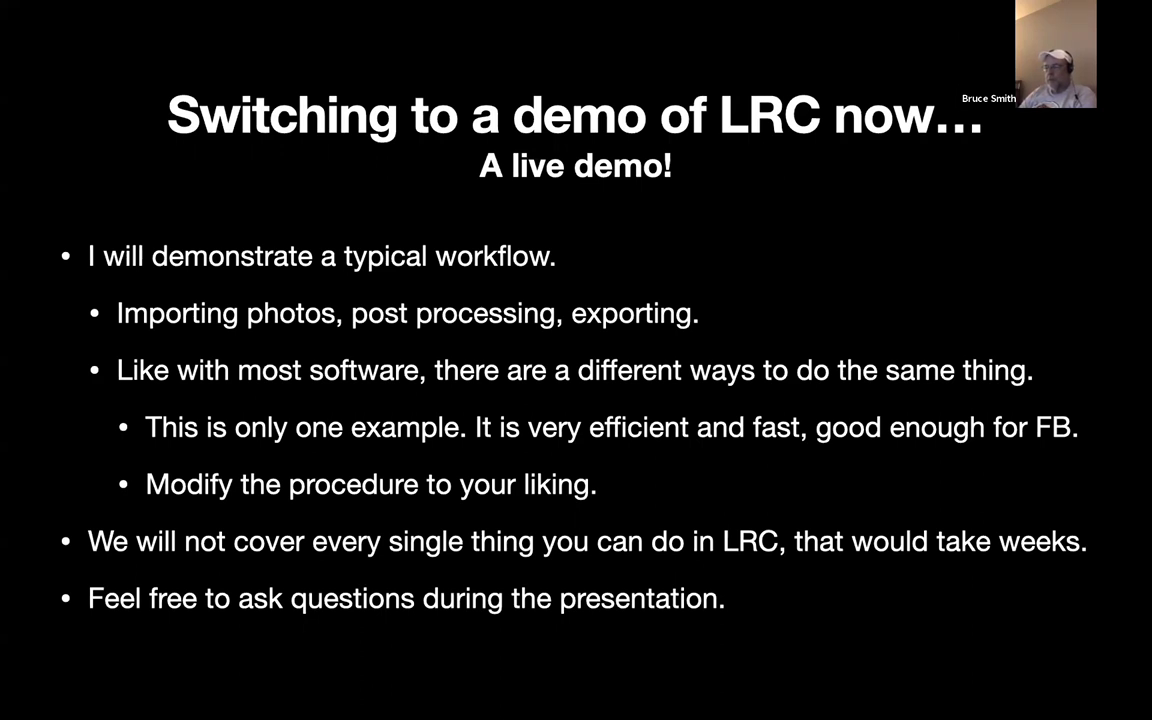
# Exit the Keynote slideshow and switch to the desktop running Lightroom Classic
pyautogui.press('Right')
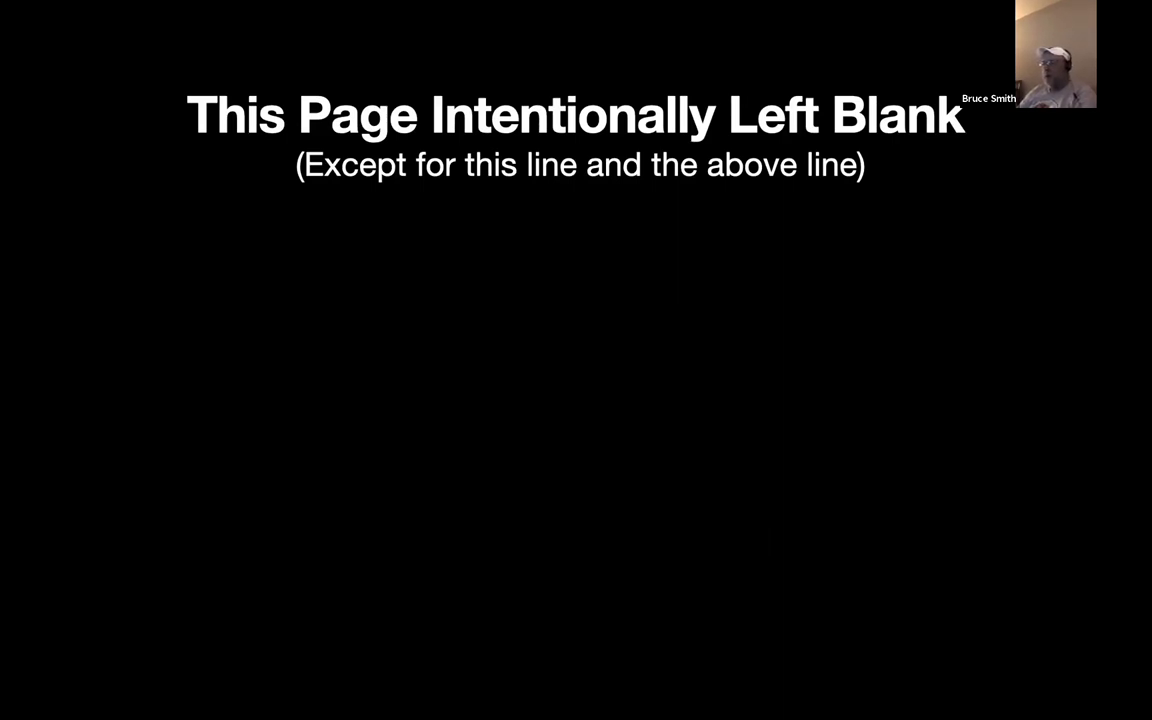
pyautogui.press('Escape')
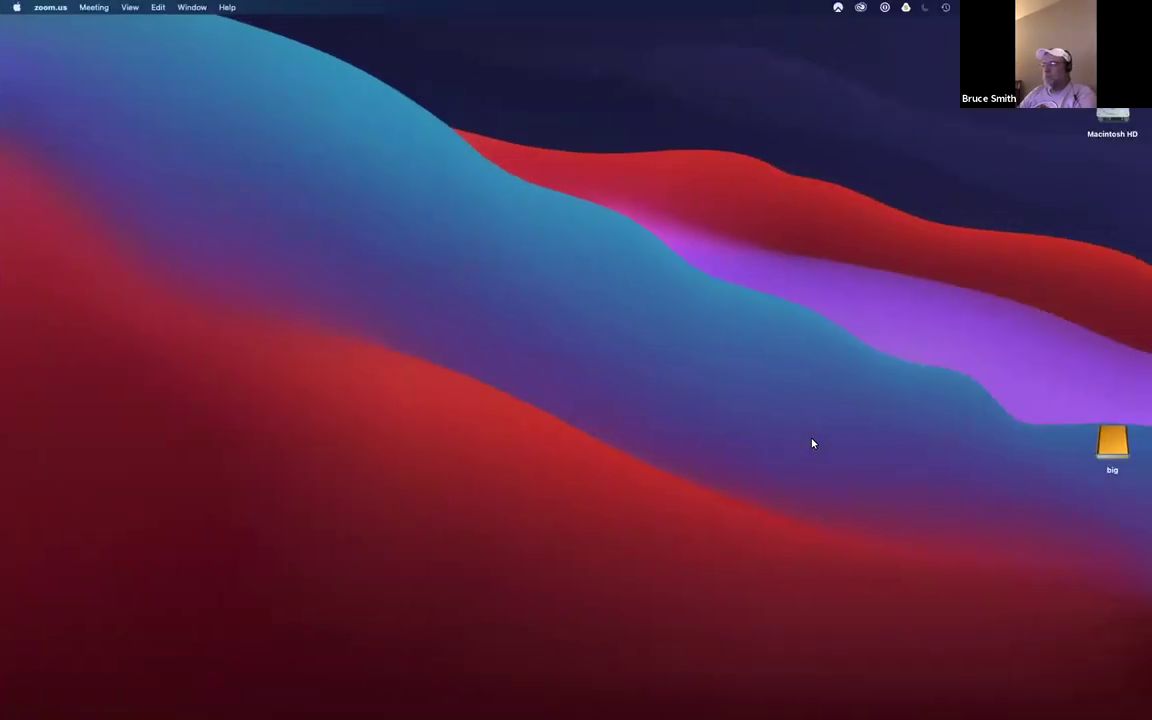
pyautogui.hotkey('ctrl', 'Left')
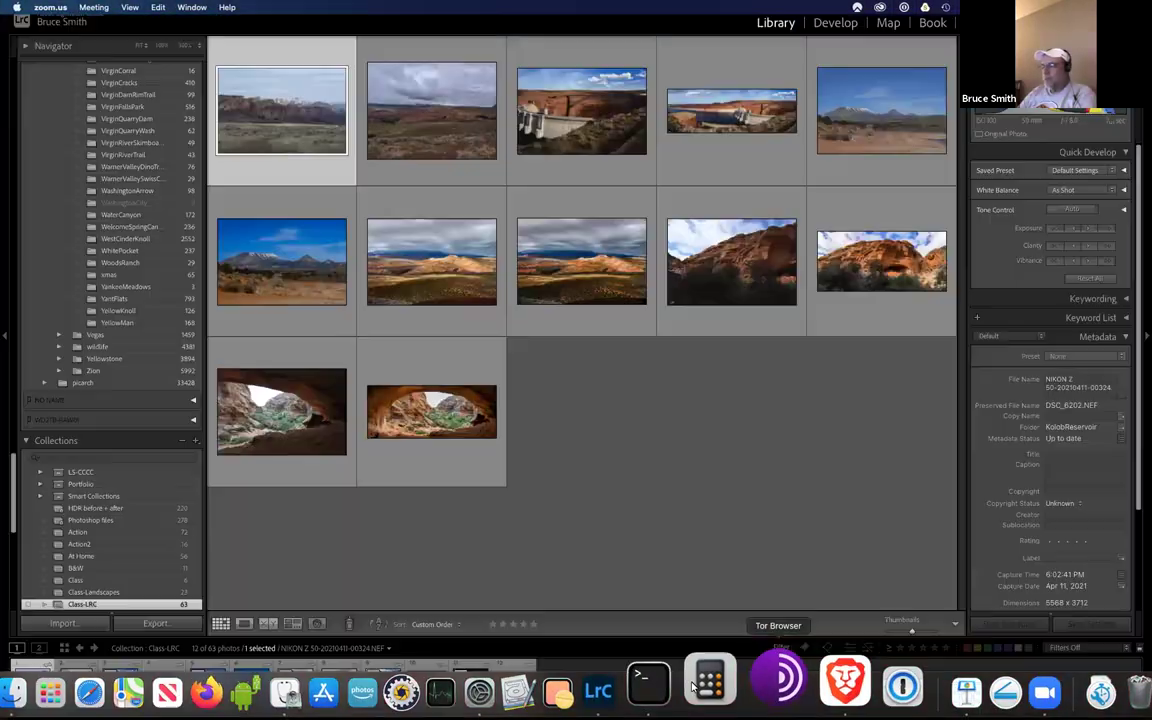
# Bring Lightroom Classic to the front and deselect all photos in the Class-LRC grid
pyautogui.click(701, 529)
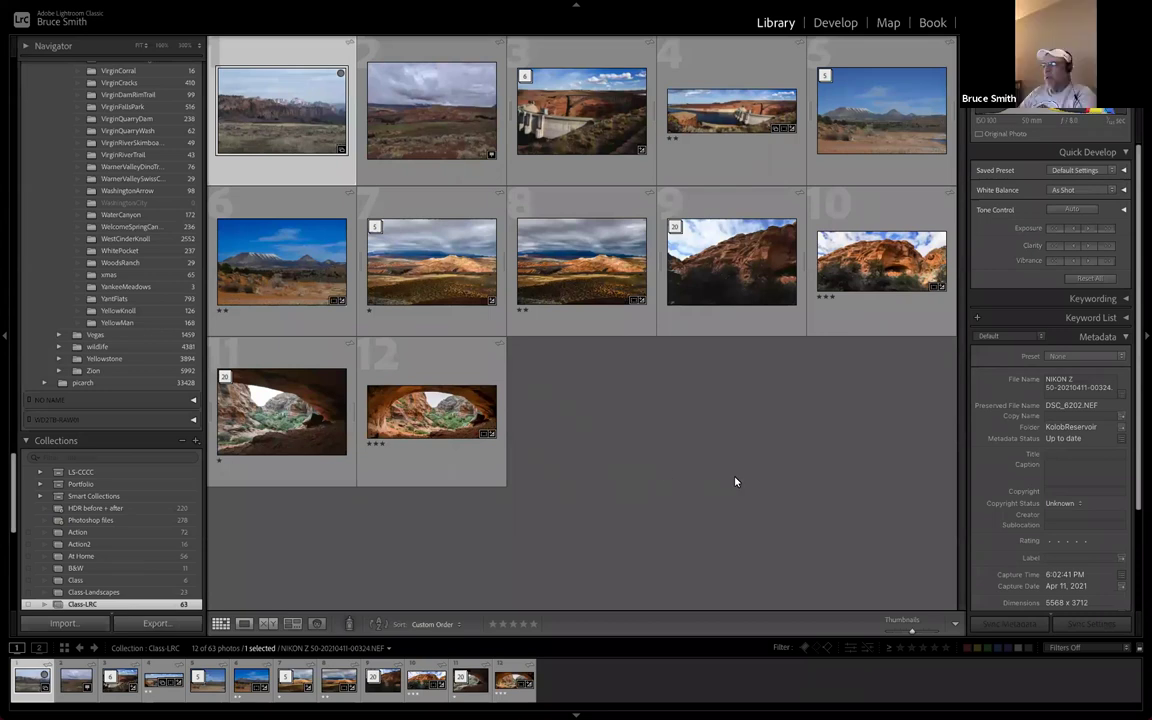
pyautogui.click(631, 449)
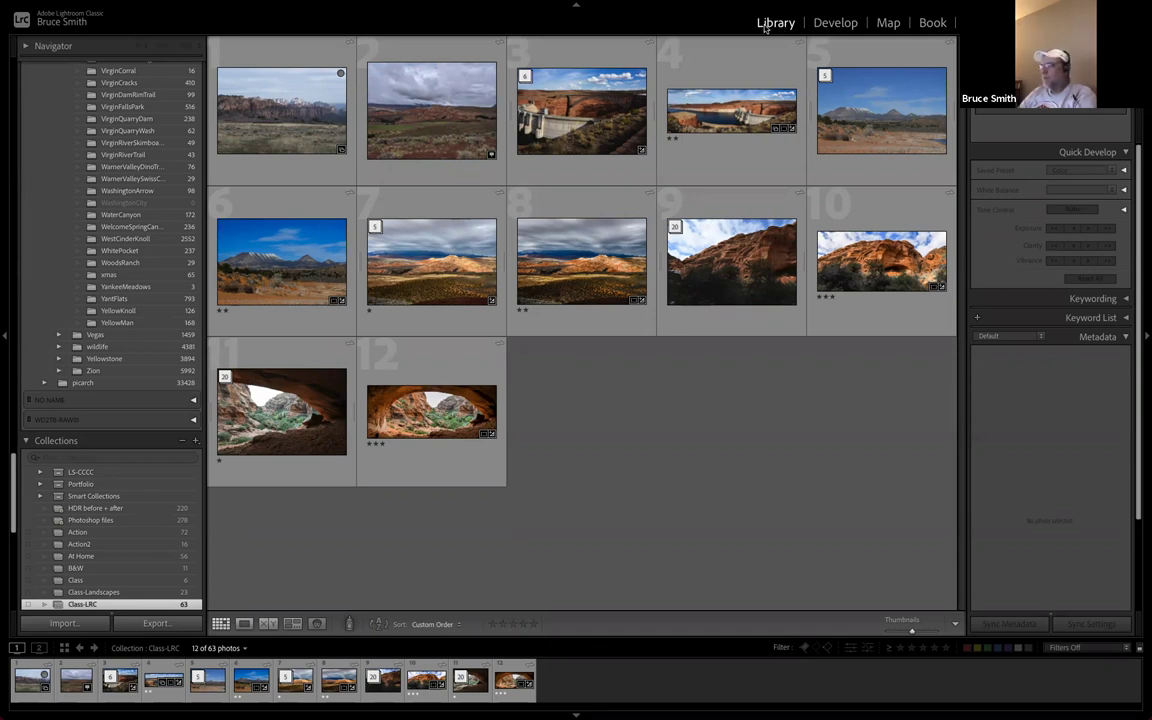
pyautogui.click(165, 335)
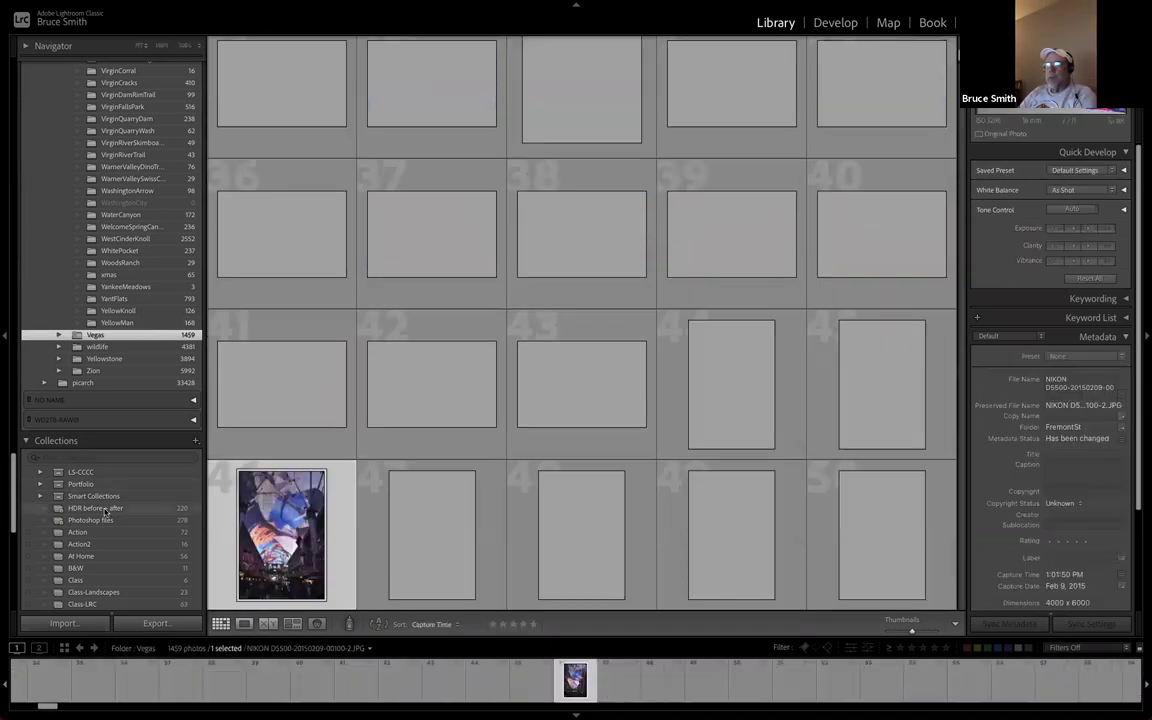
pyautogui.click(100, 508)
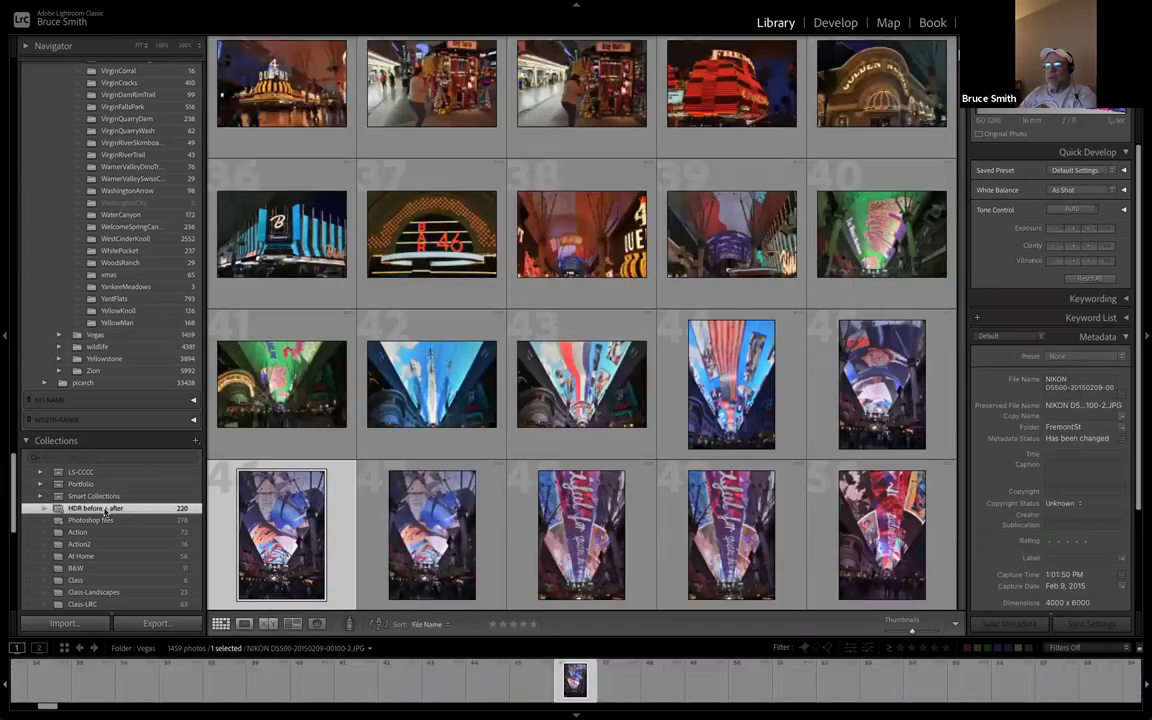
pyautogui.click(80, 568)
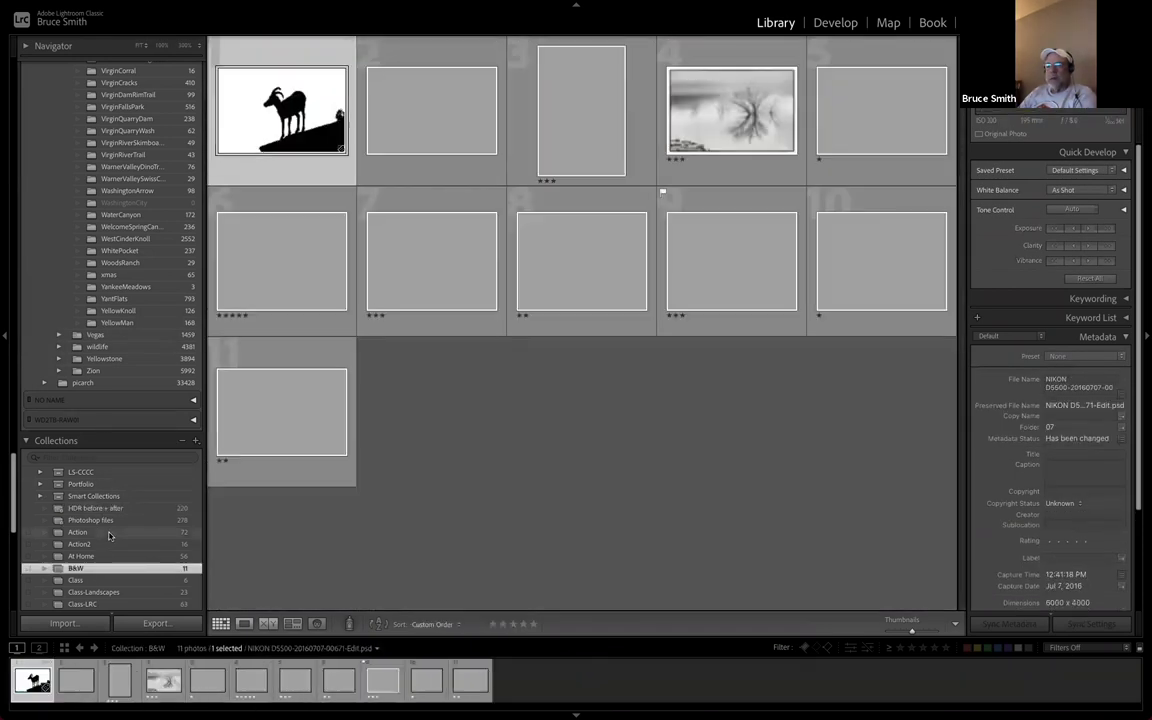
pyautogui.click(120, 533)
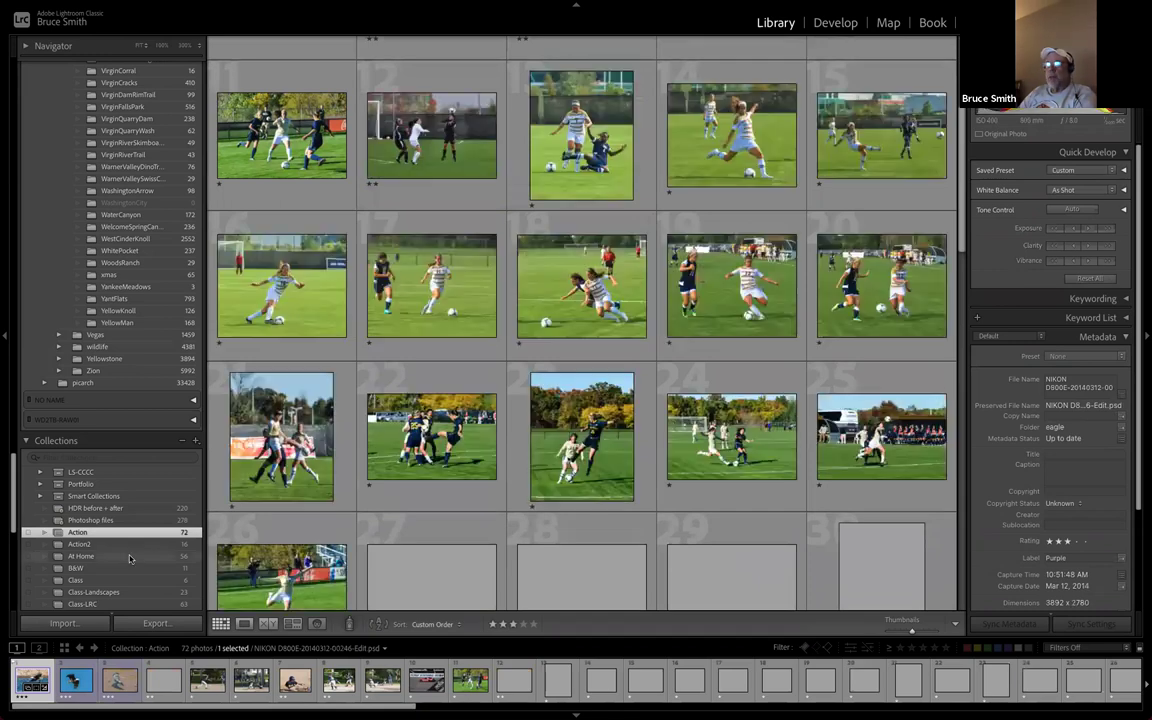
pyautogui.scroll(-3, 150, 552)
pyautogui.scroll(10, 135, 556)
pyautogui.scroll(15, 131, 560)
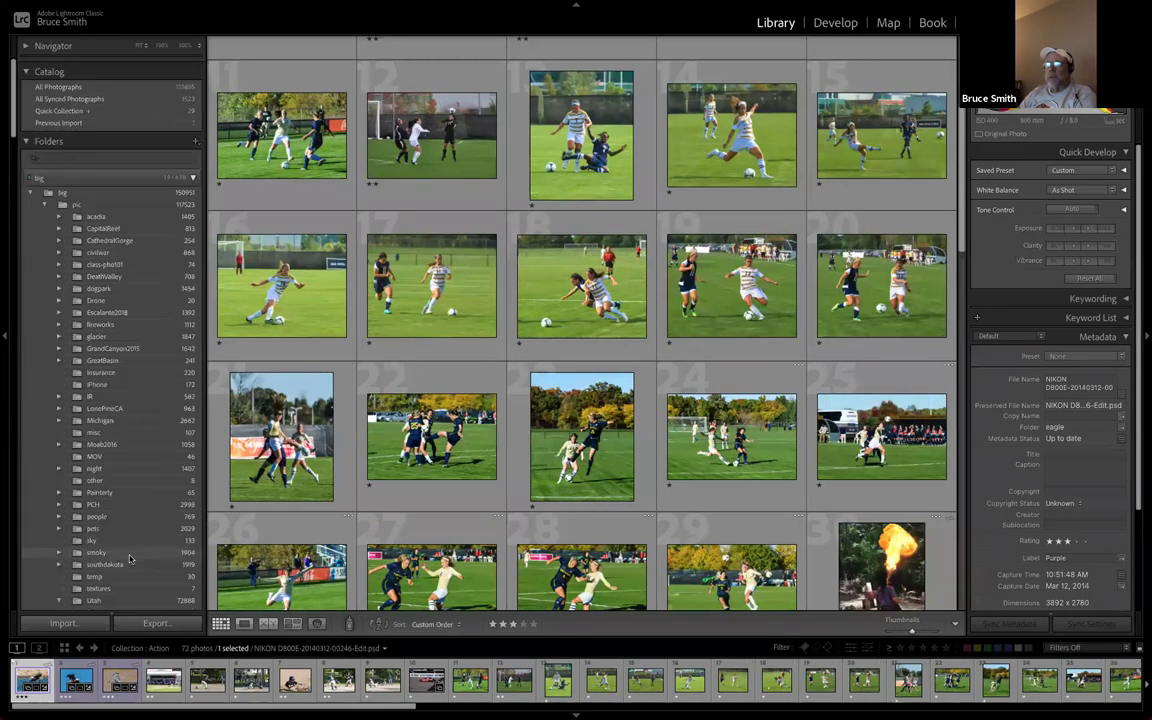
pyautogui.scroll(-5, 146, 308)
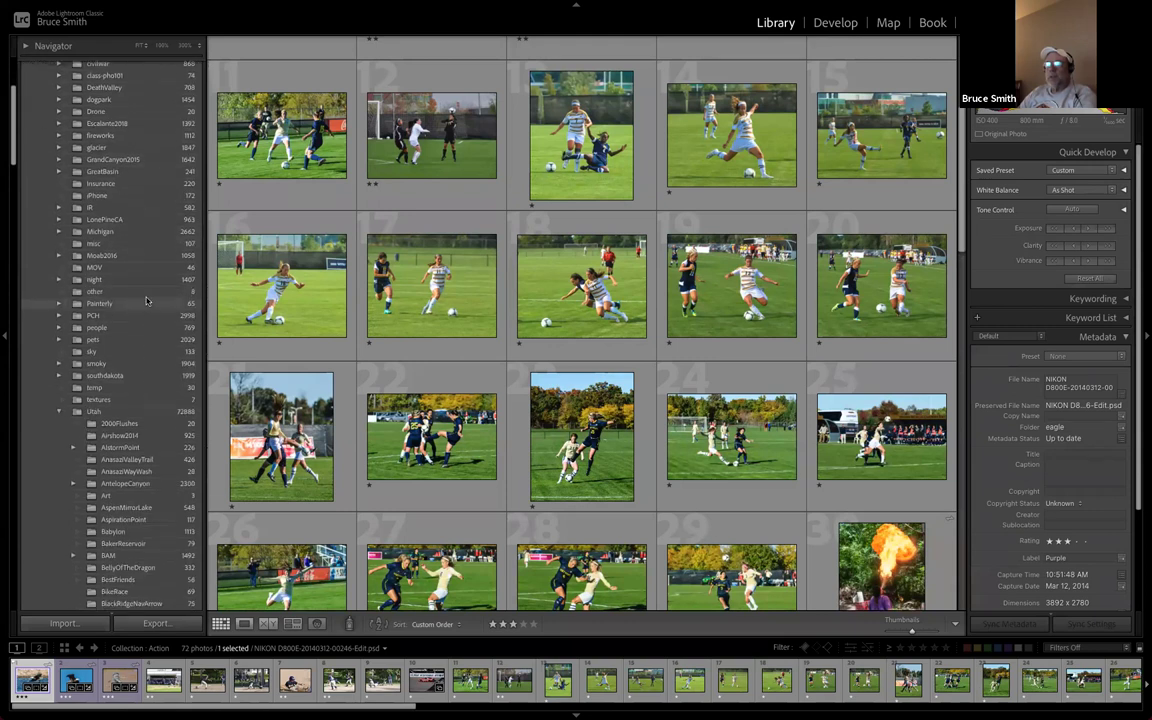
pyautogui.scroll(6, 145, 316)
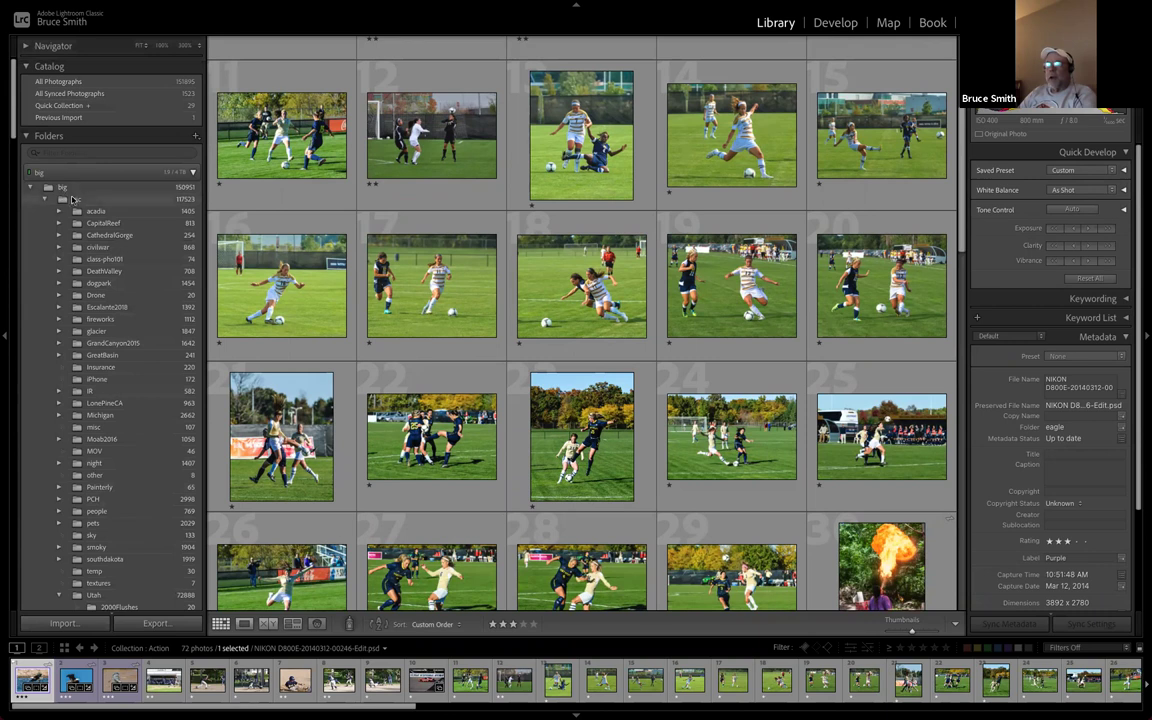
pyautogui.scroll(-8, 78, 424)
pyautogui.scroll(-15, 78, 424)
pyautogui.scroll(-10, 78, 424)
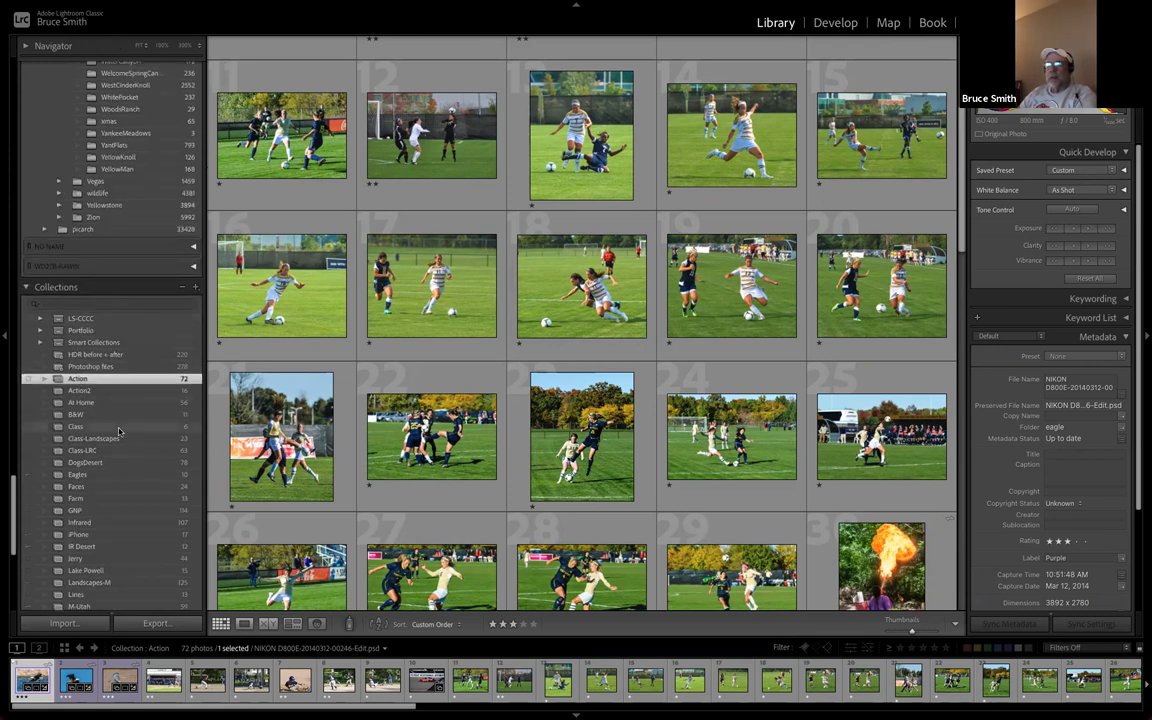
pyautogui.click(119, 451)
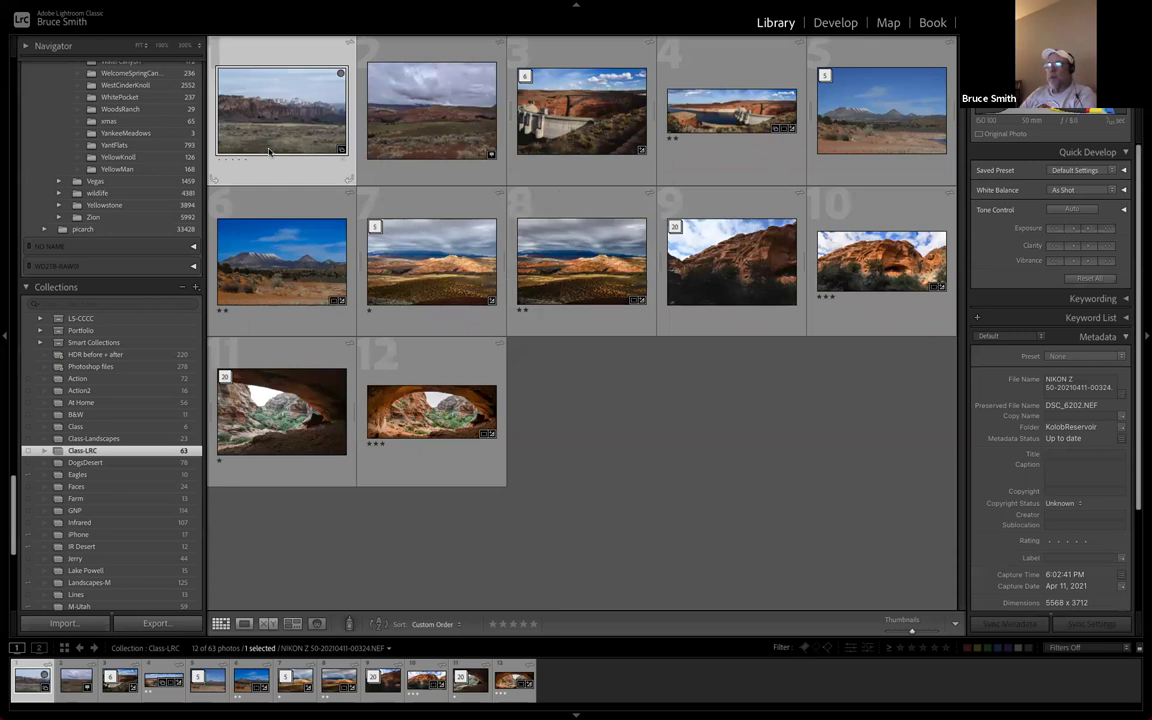
pyautogui.scroll(-1, 125, 360)
pyautogui.scroll(4, 125, 358)
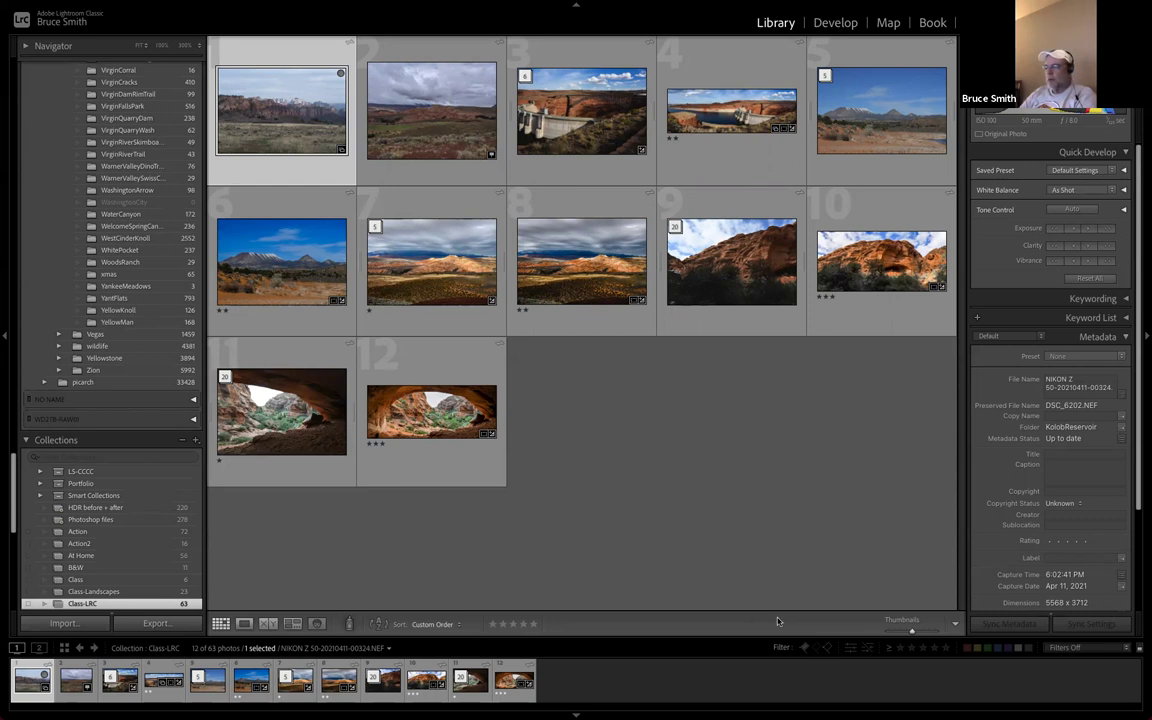
pyautogui.moveTo(295, 6)
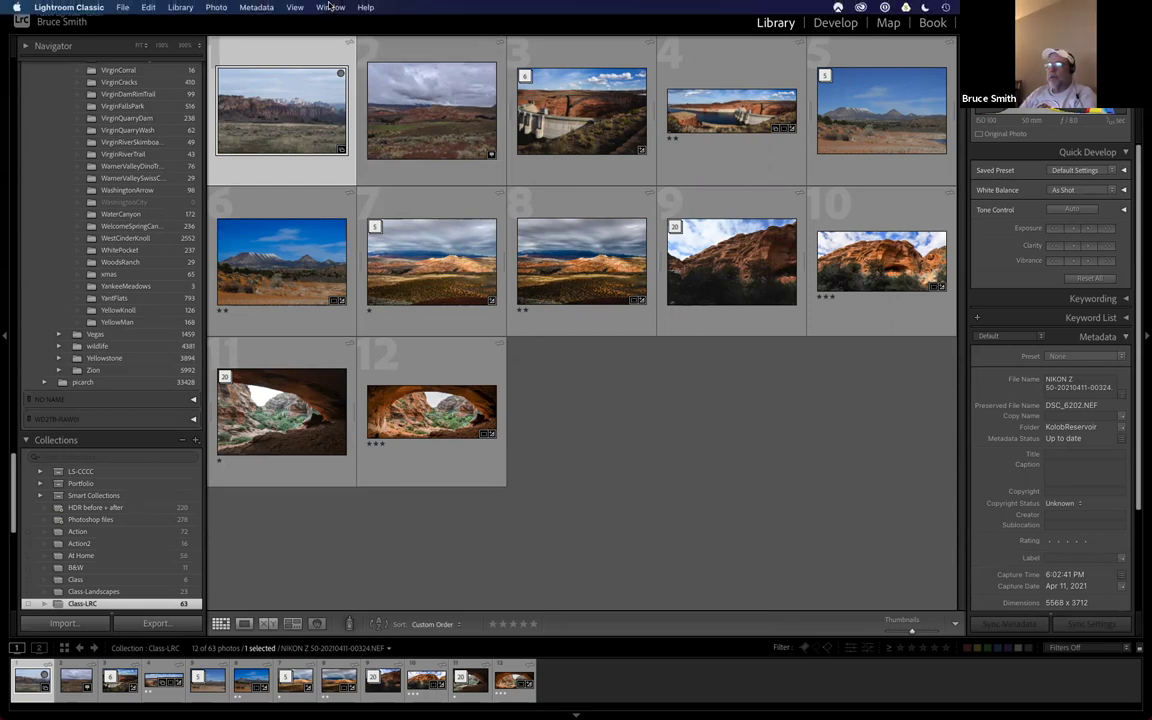
pyautogui.click(292, 7)
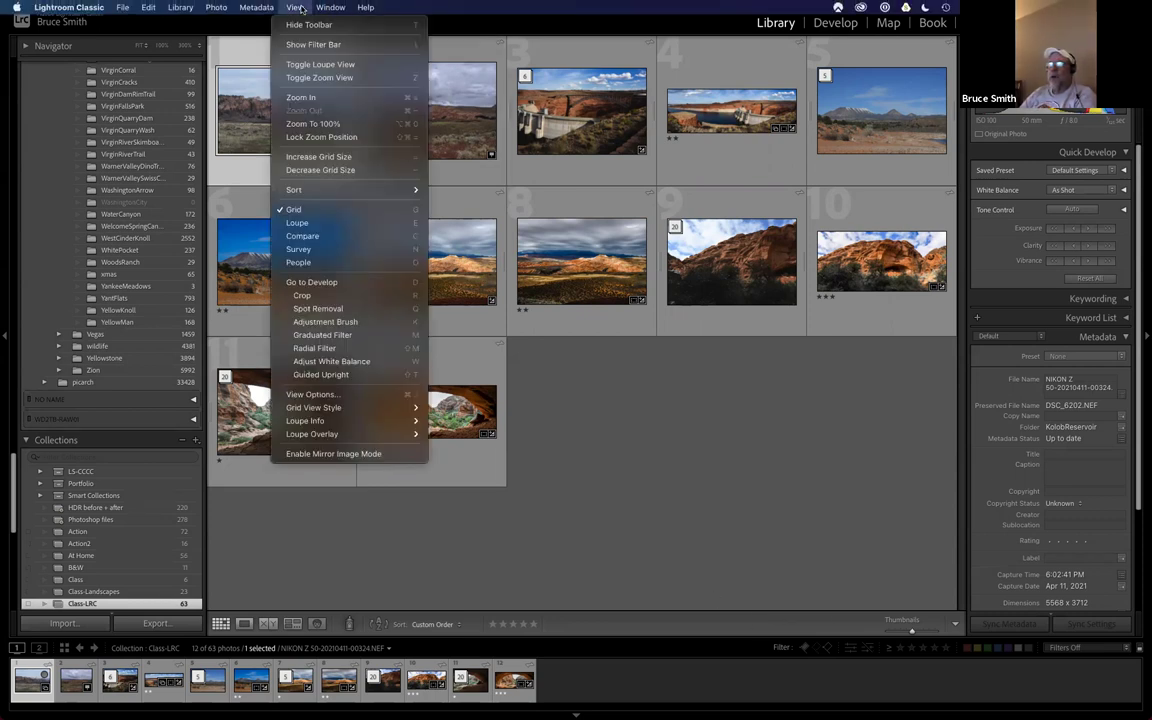
pyautogui.click(343, 25)
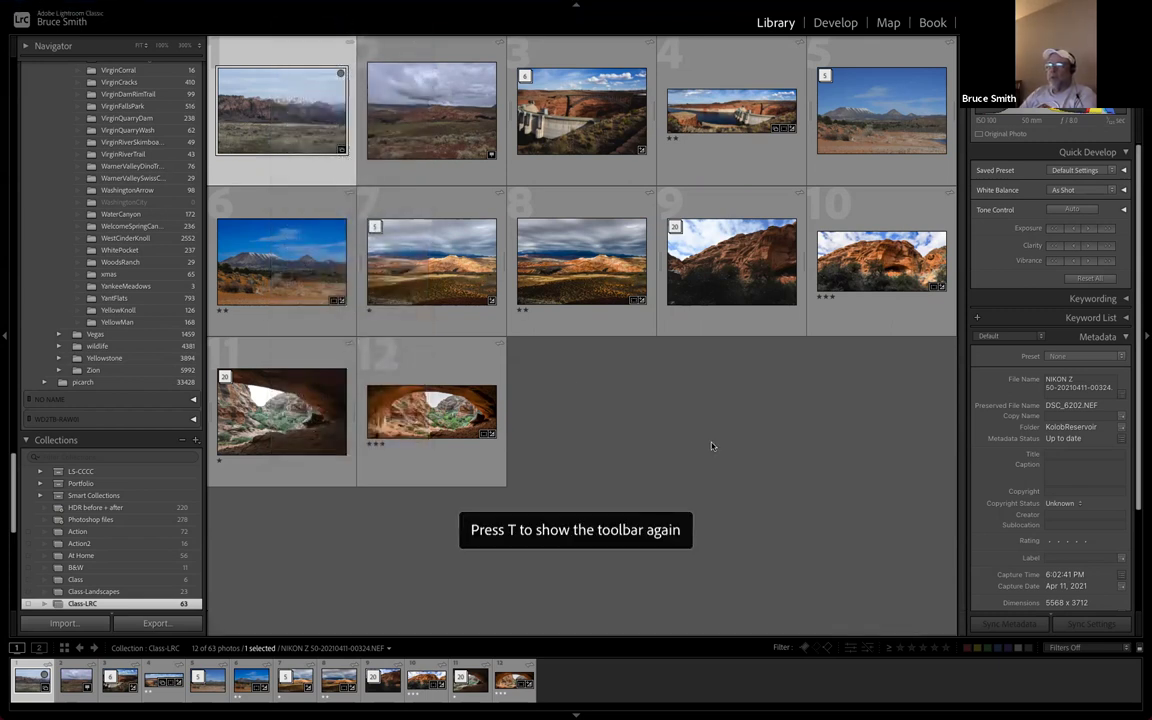
pyautogui.press('t')
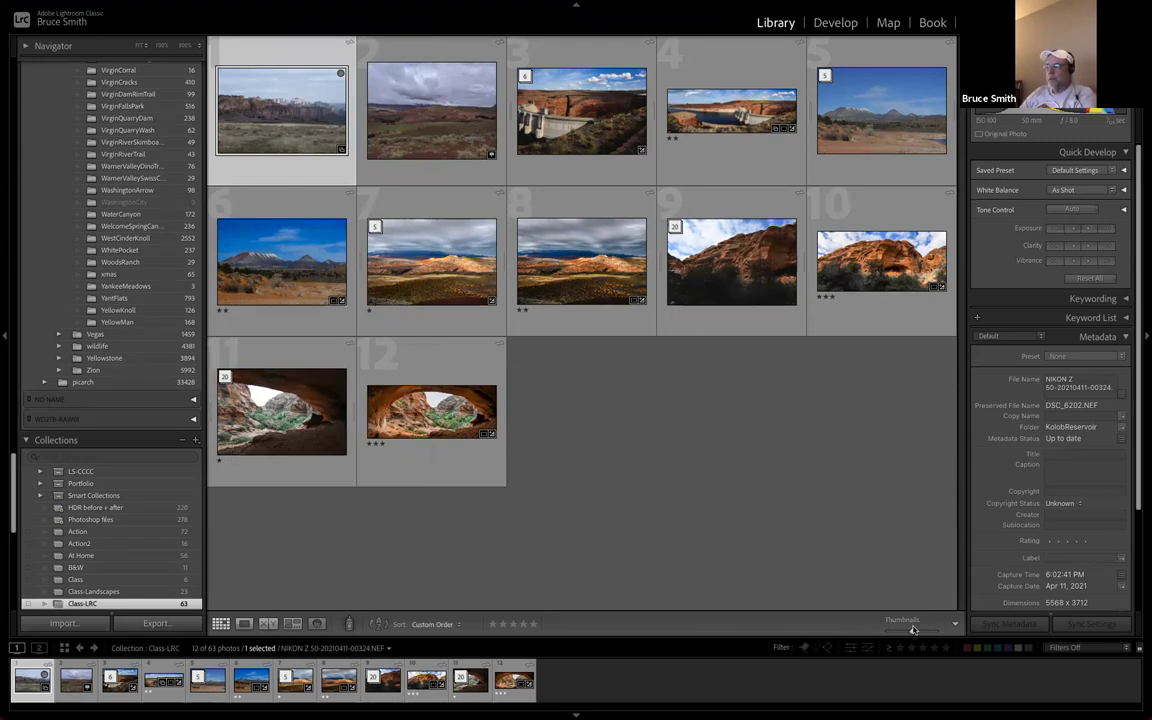
# Show the Zion cliff photo alone in Loupe view, after briefly trying Compare view
pyautogui.click(244, 624)
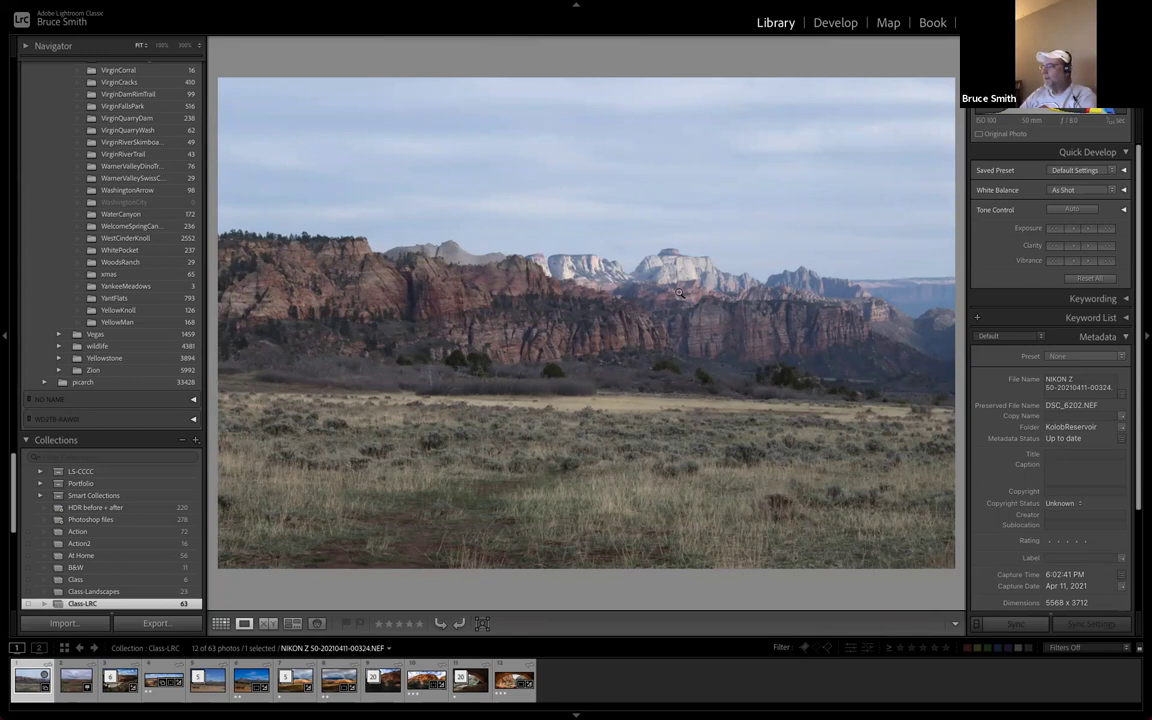
pyautogui.click(268, 624)
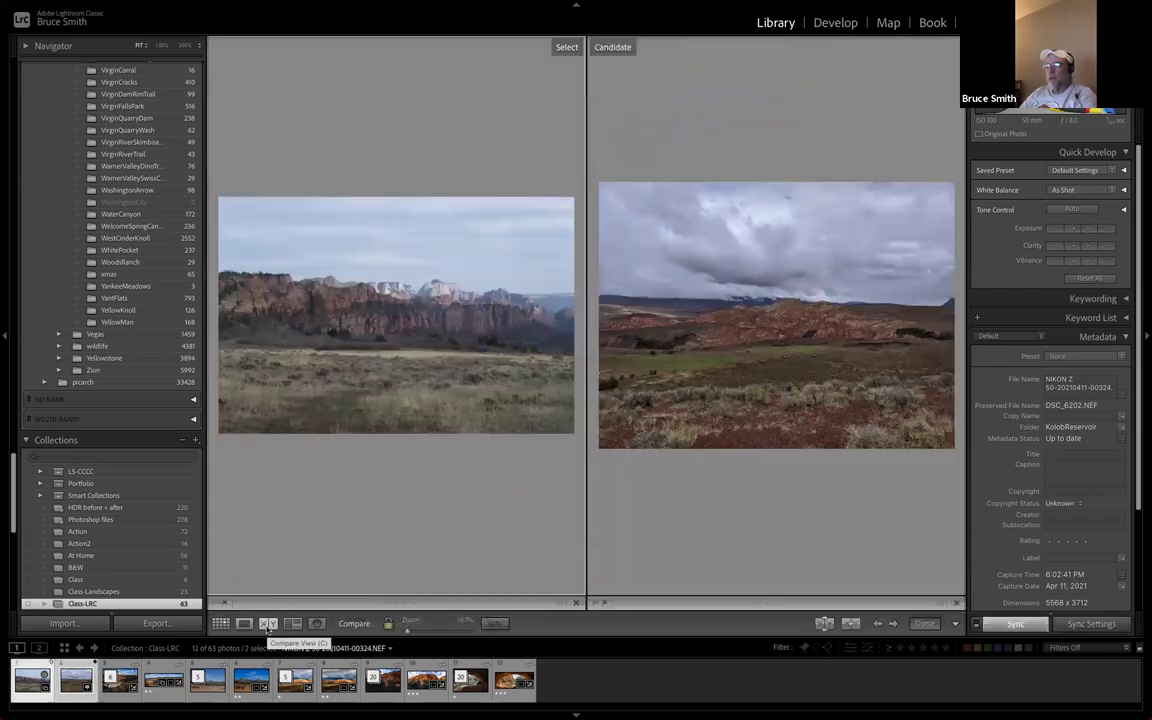
pyautogui.click(244, 624)
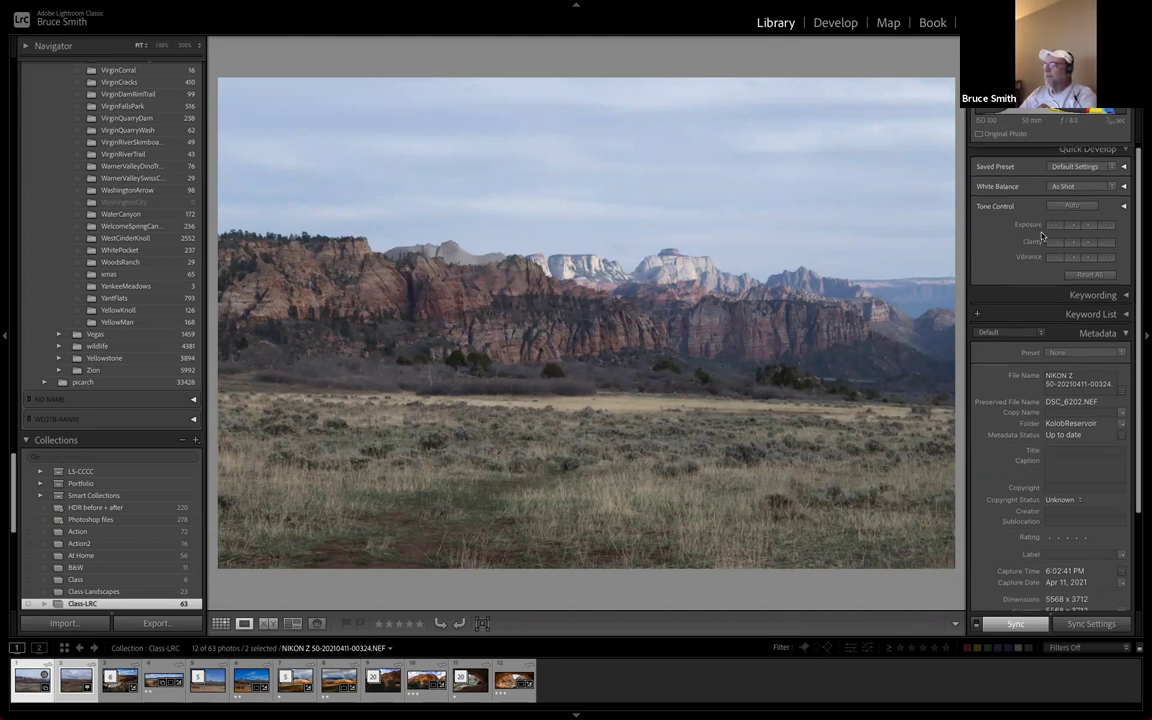
# Scroll through the Metadata panel details of the Zion photo
pyautogui.scroll(-2, 1054, 250)
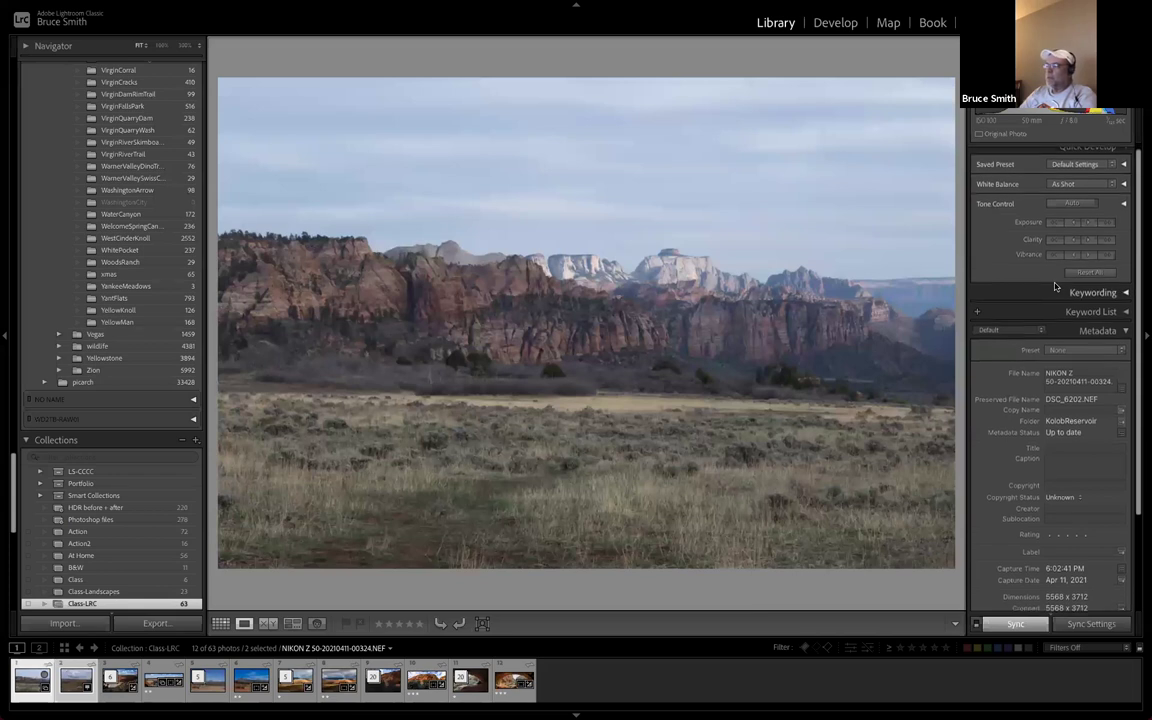
pyautogui.scroll(-1, 1054, 287)
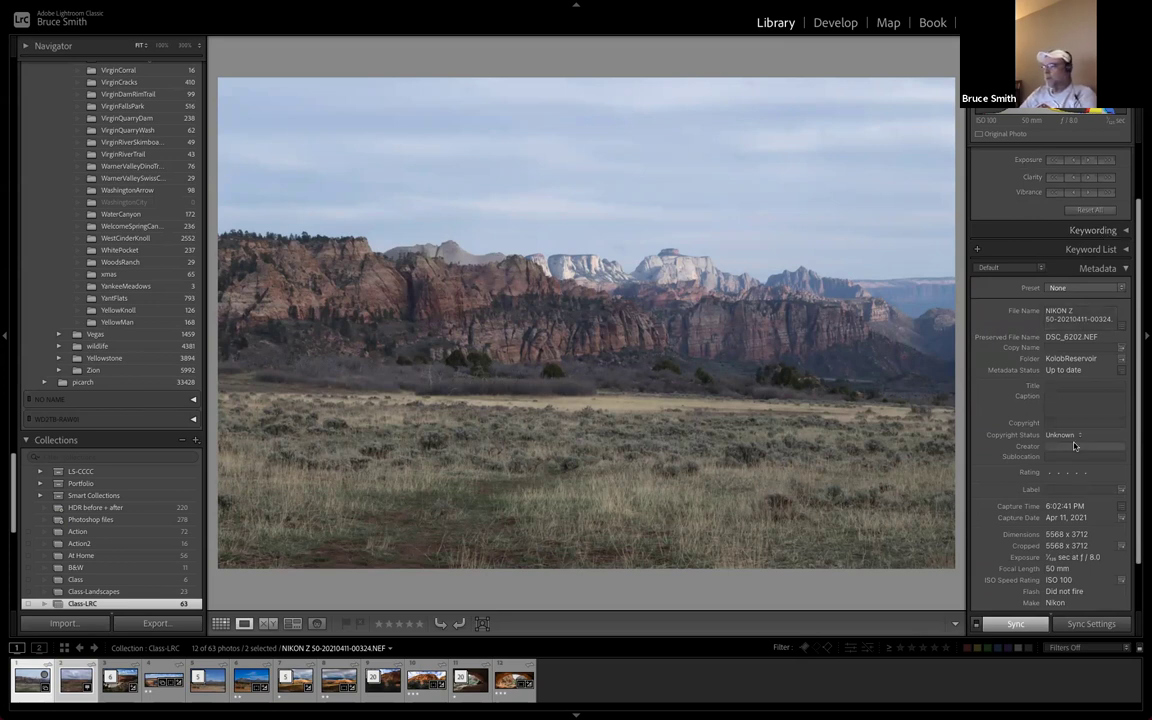
pyautogui.scroll(-3, 1077, 420)
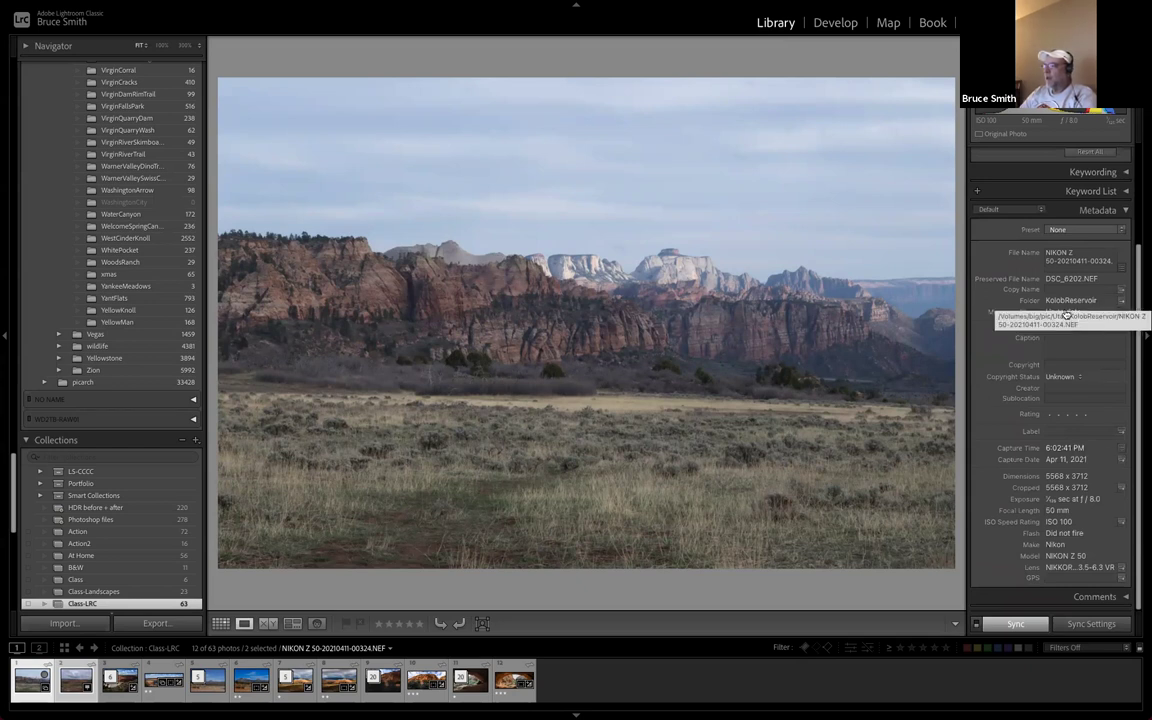
pyautogui.scroll(1, 1055, 324)
pyautogui.scroll(1, 1060, 320)
pyautogui.scroll(-1, 1070, 312)
pyautogui.scroll(1, 1080, 306)
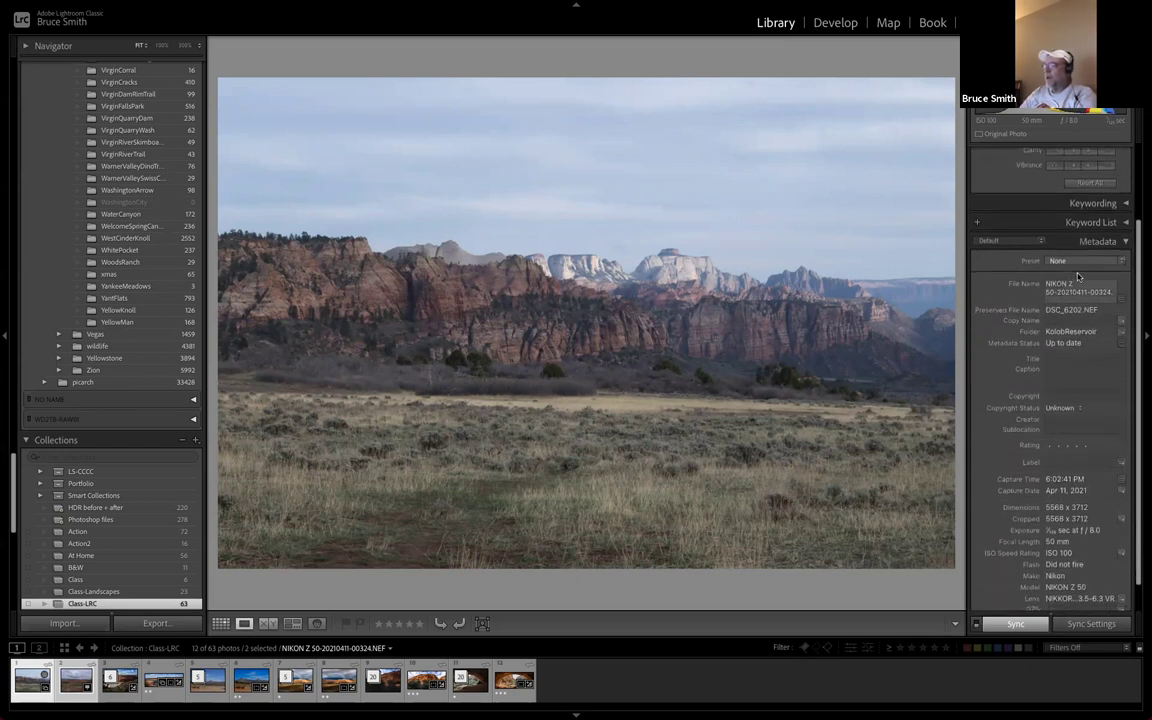
pyautogui.scroll(-1, 1090, 301)
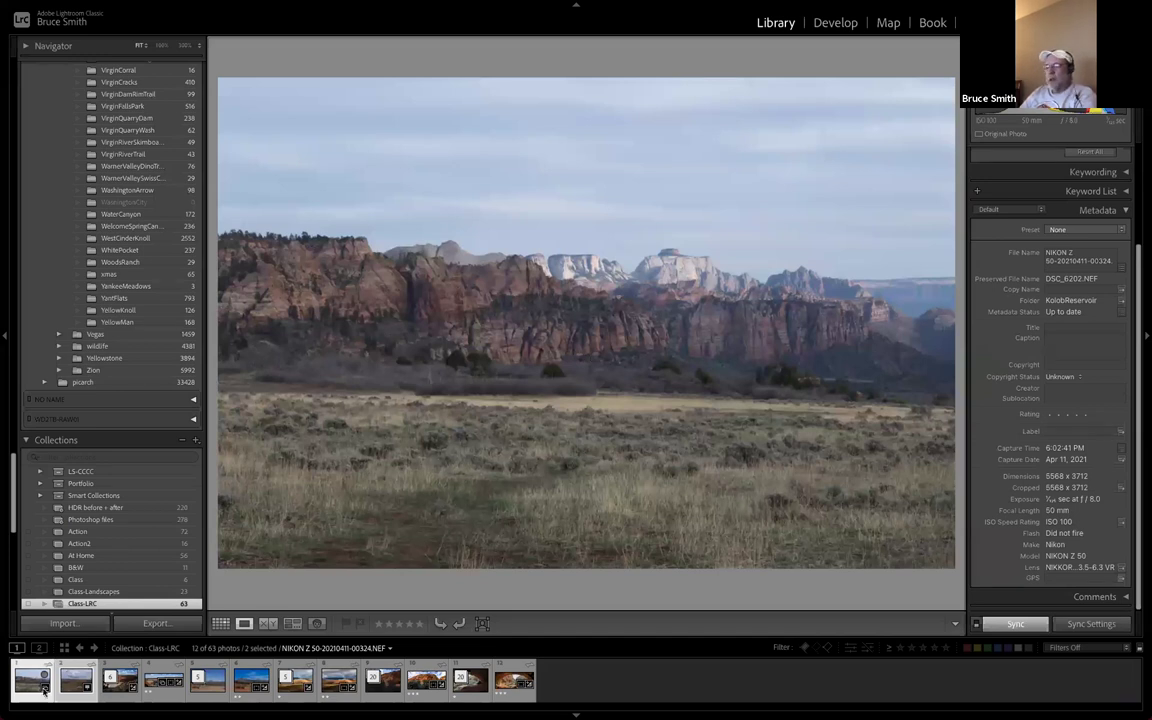
# Flip to the mountain photo and back, then show the grid with index numbers and ratings
pyautogui.click(240, 683)
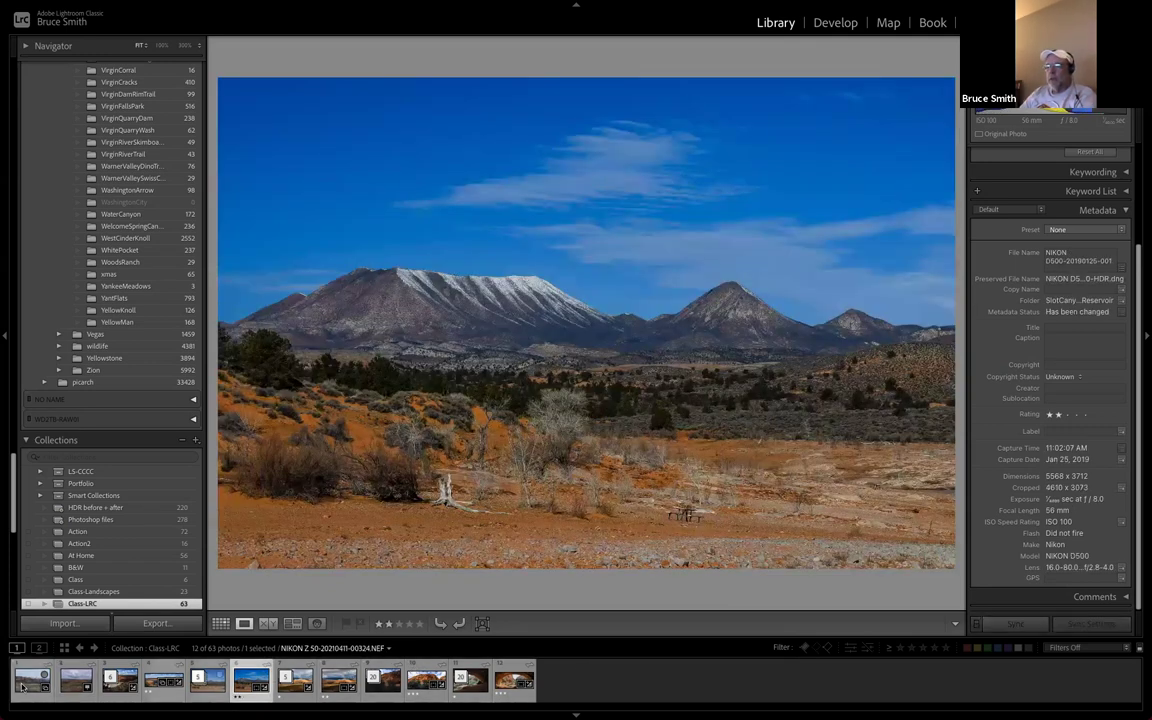
pyautogui.click(22, 686)
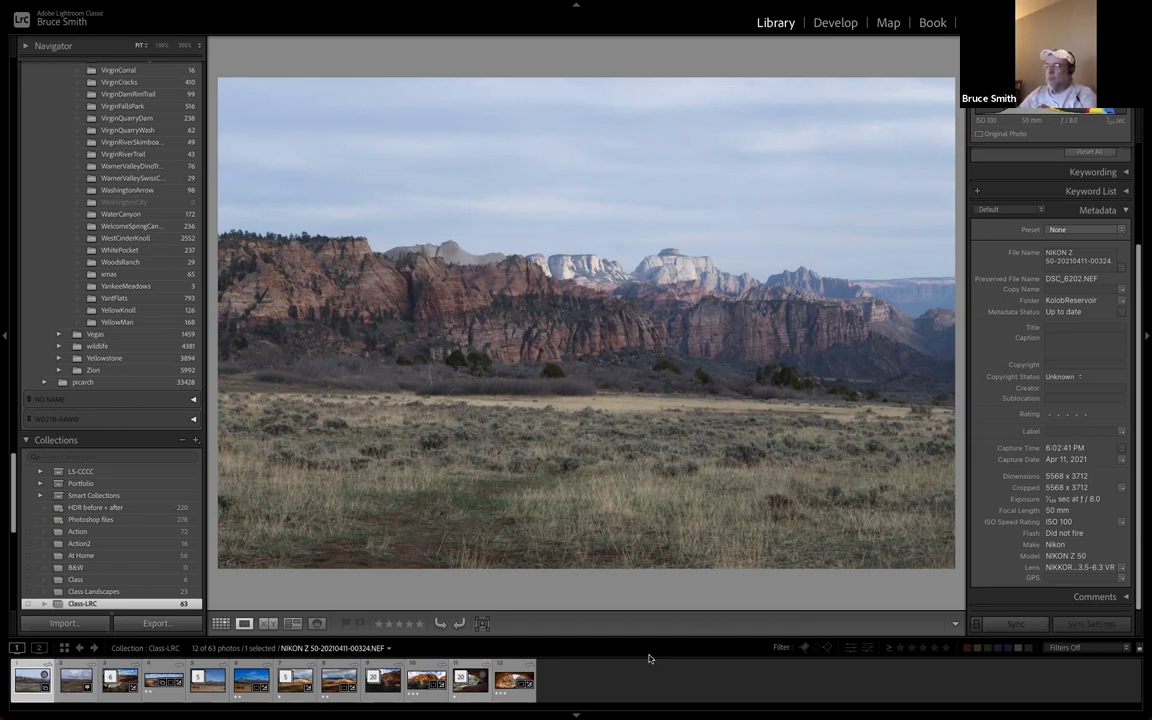
pyautogui.press('g')
pyautogui.press('j')
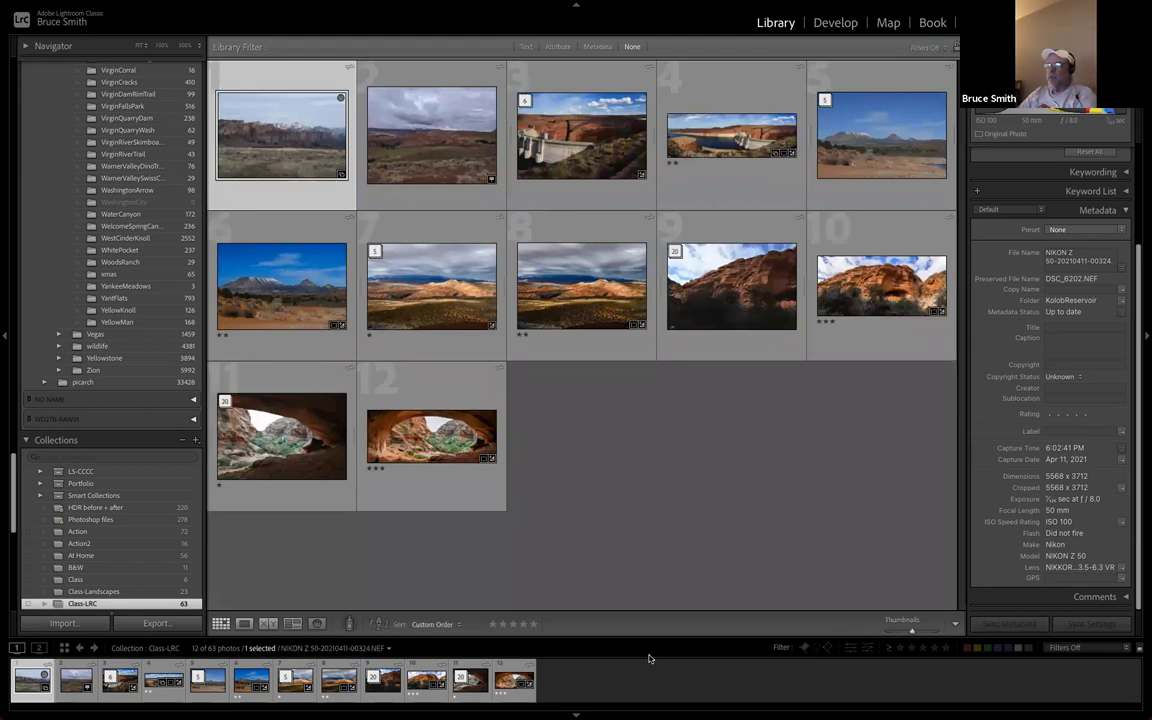
pyautogui.click(558, 47)
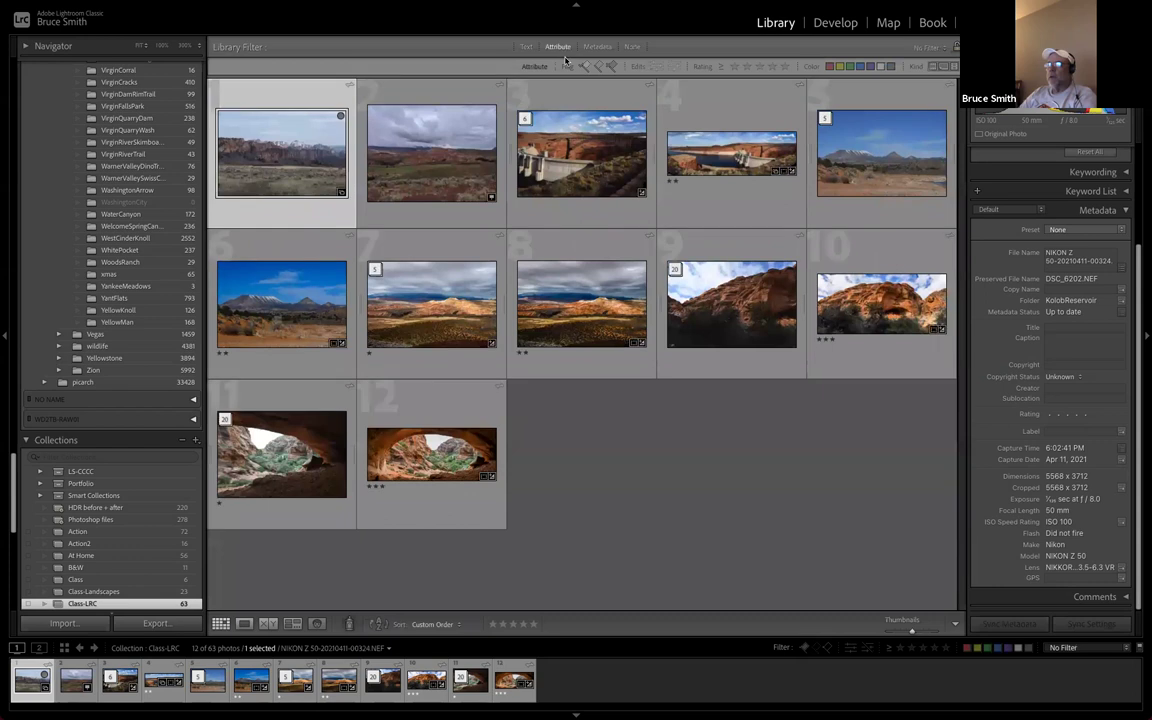
pyautogui.click(600, 46)
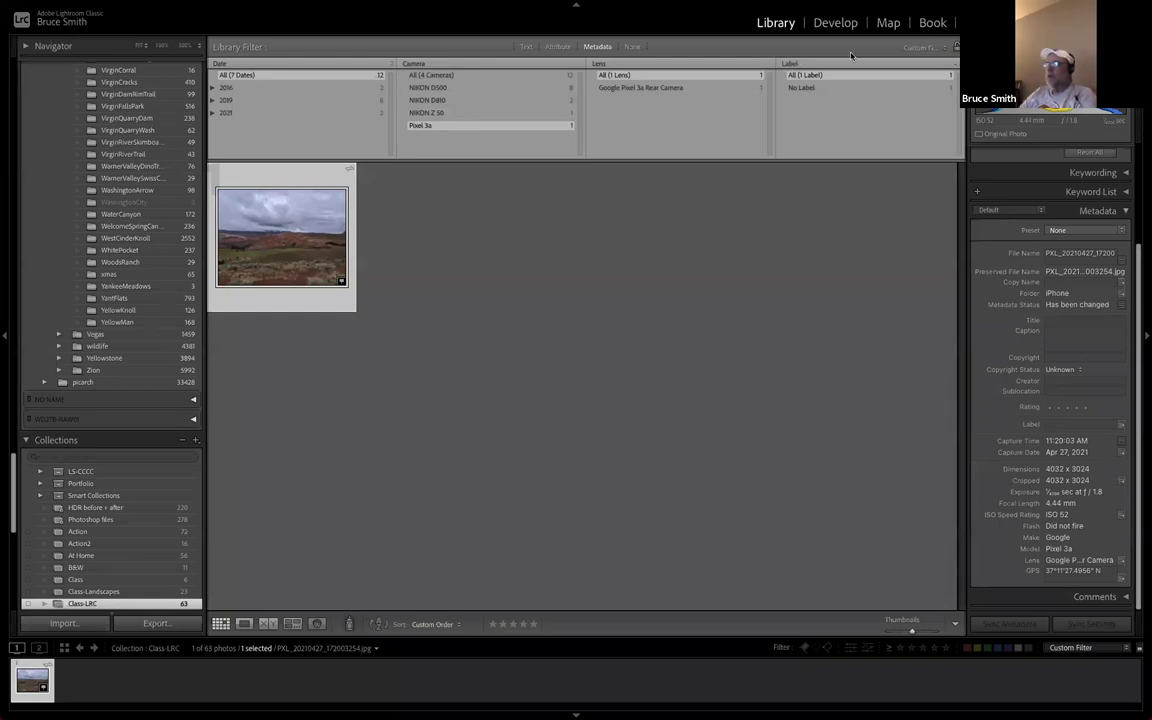
pyautogui.click(632, 47)
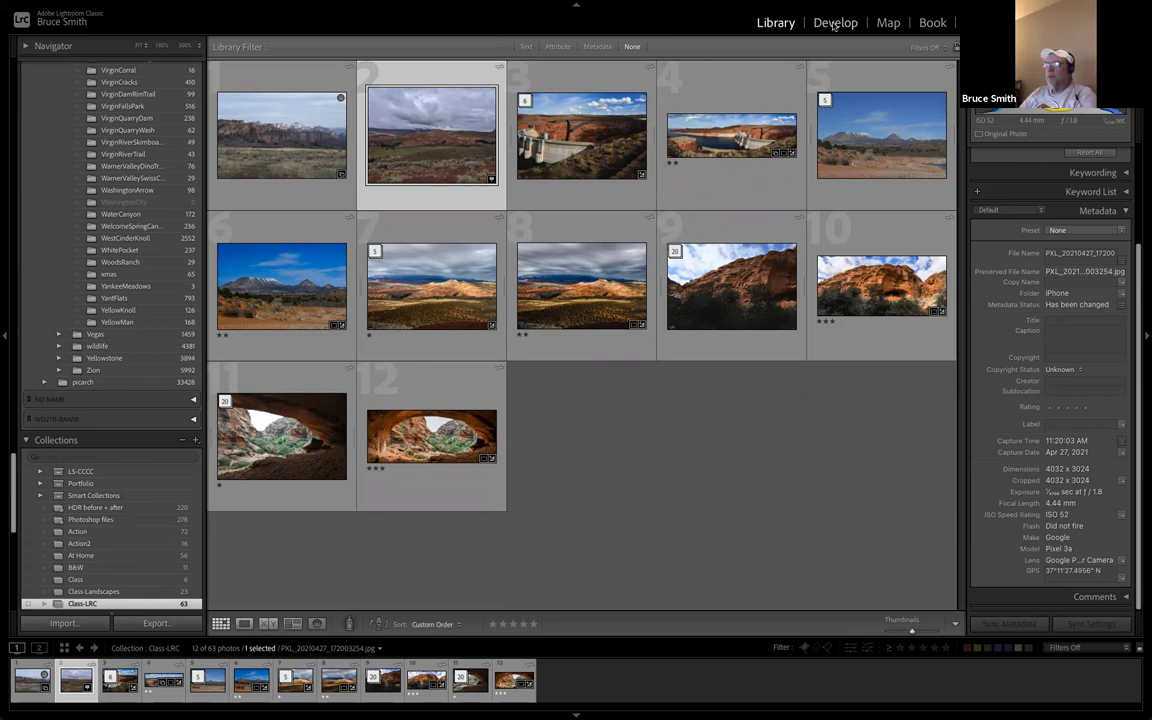
pyautogui.press('Left')
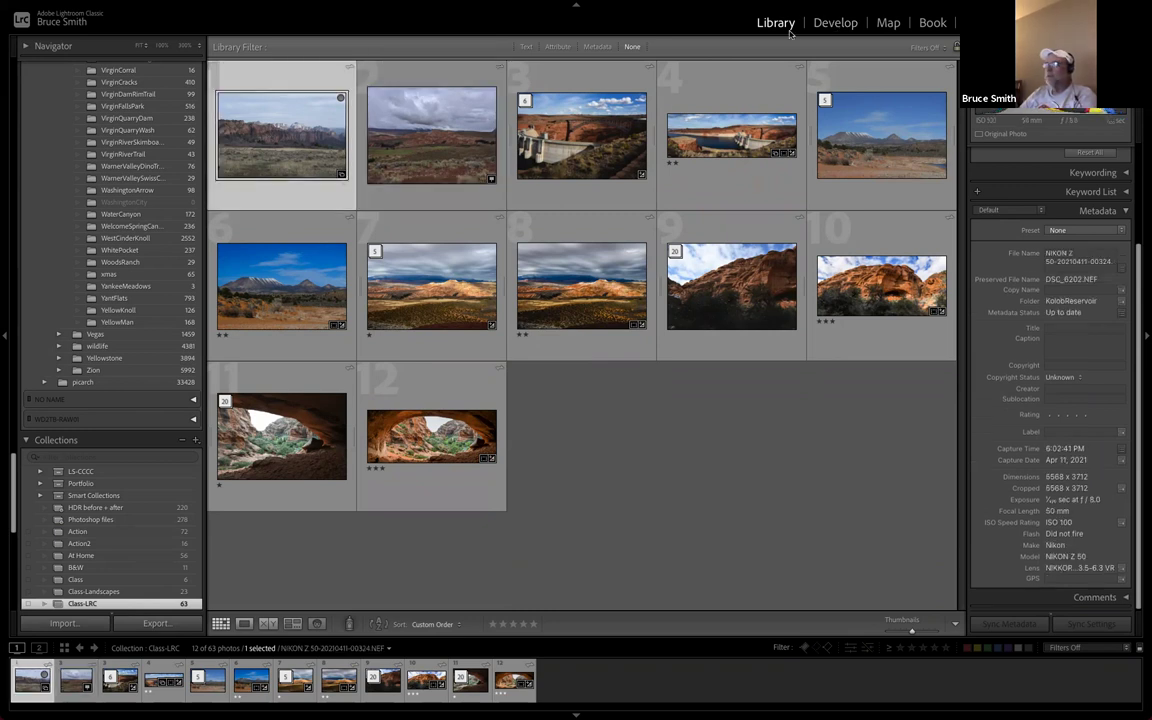
# Open the selected Zion cliff photo in the Develop module
pyautogui.press('d')
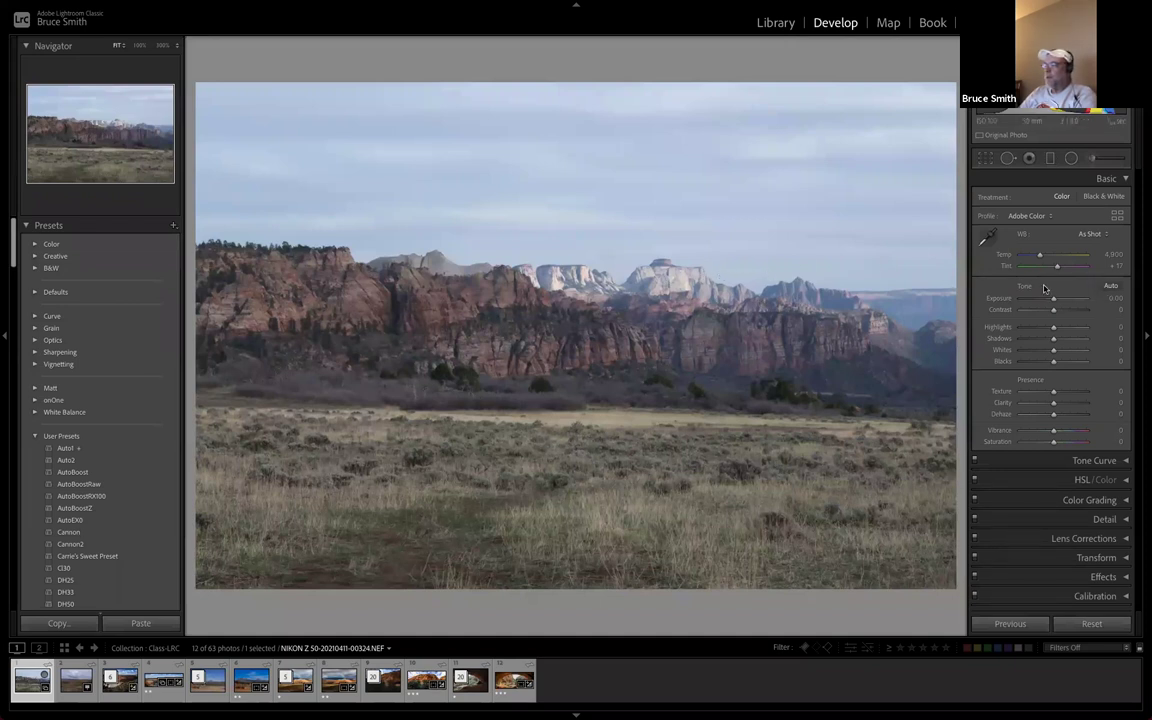
# Apply Auto tone, raise Clarity to +32 and Vibrance to +19, and use the Adobe Landscape profile
pyautogui.click(1111, 287)
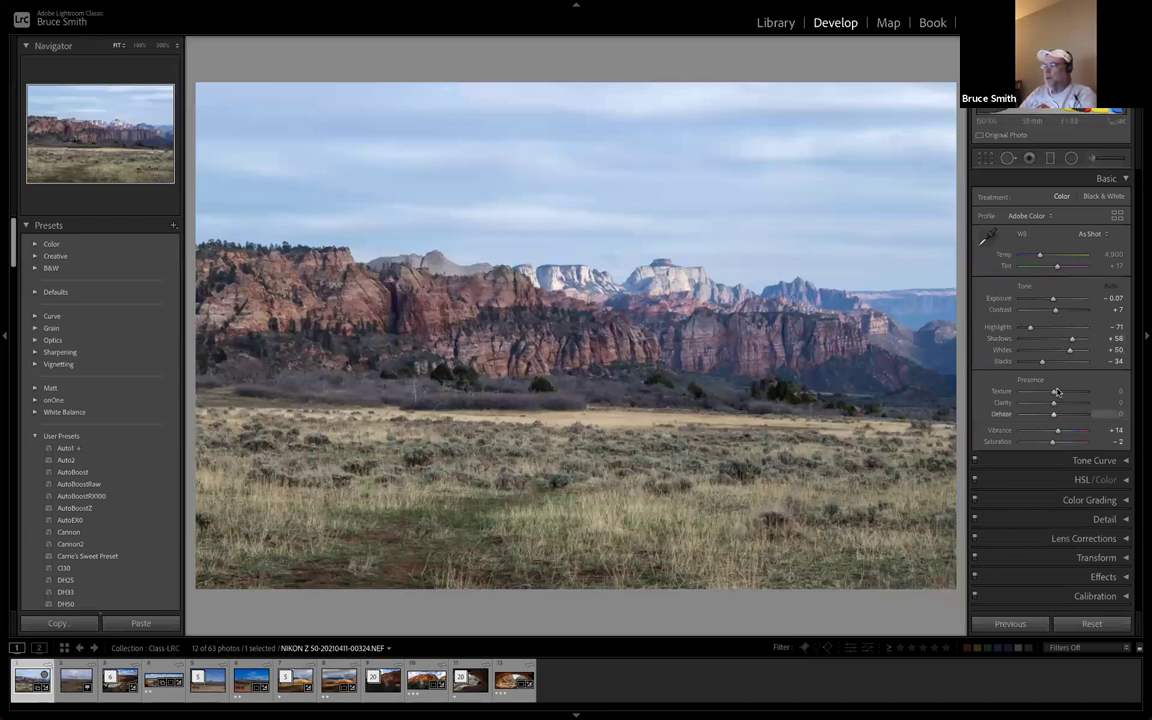
pyautogui.click(1063, 404)
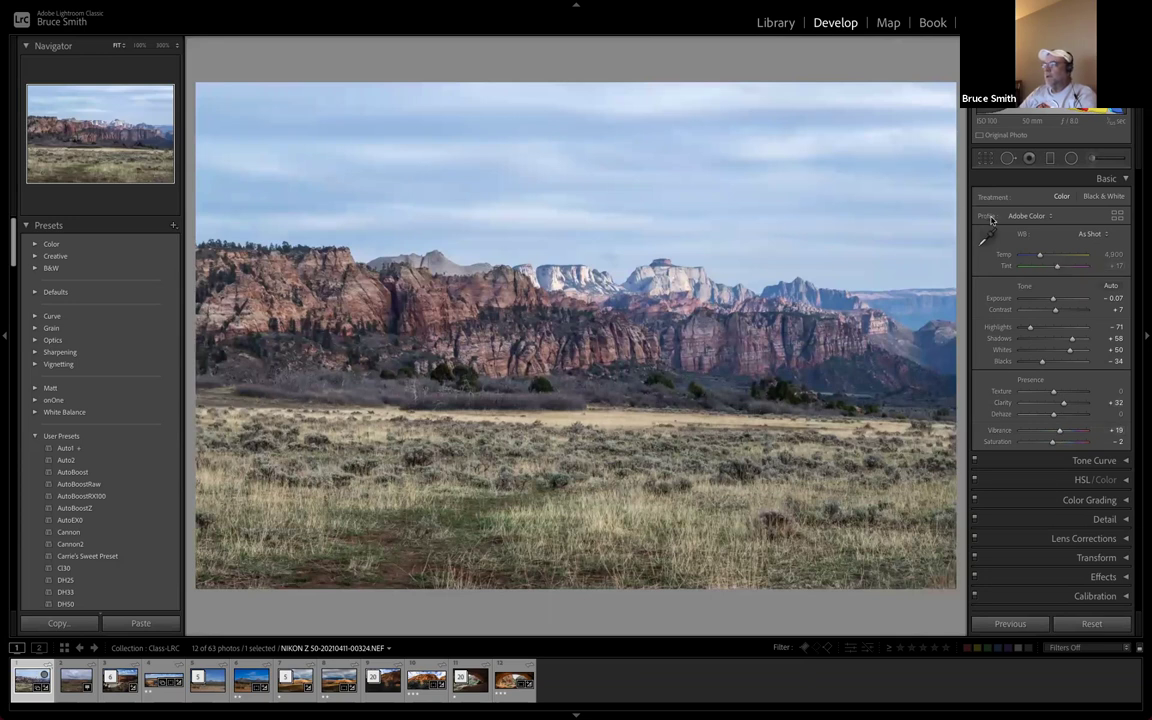
pyautogui.click(1030, 217)
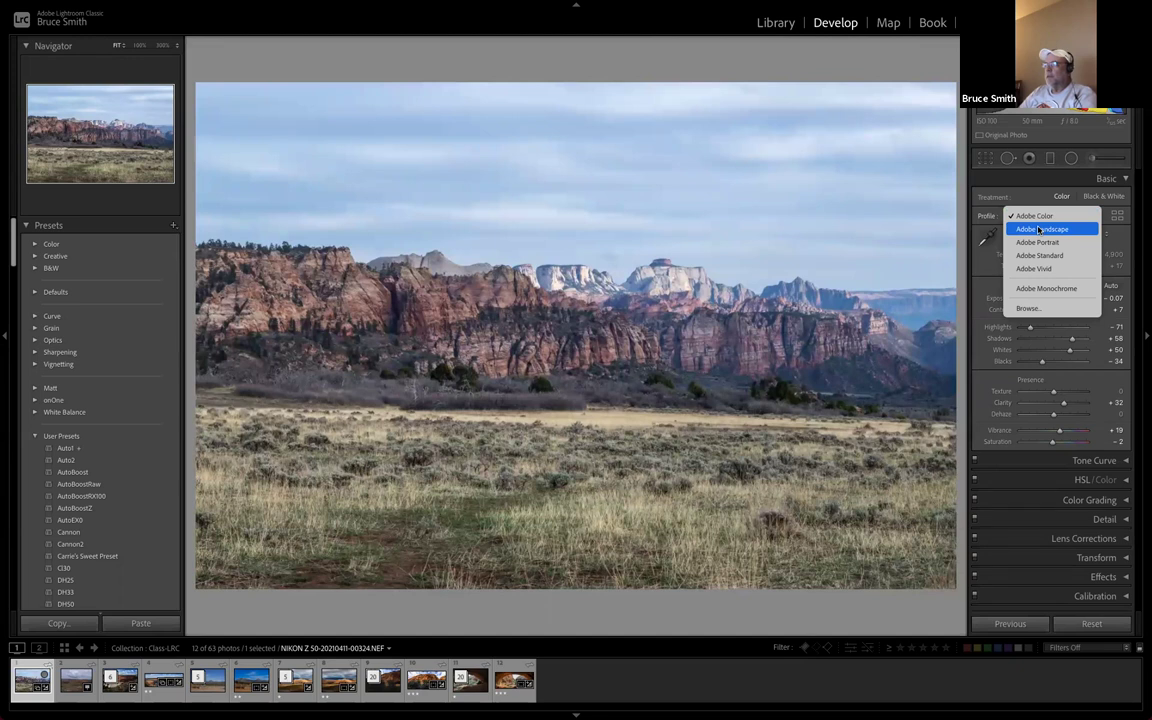
pyautogui.click(1067, 230)
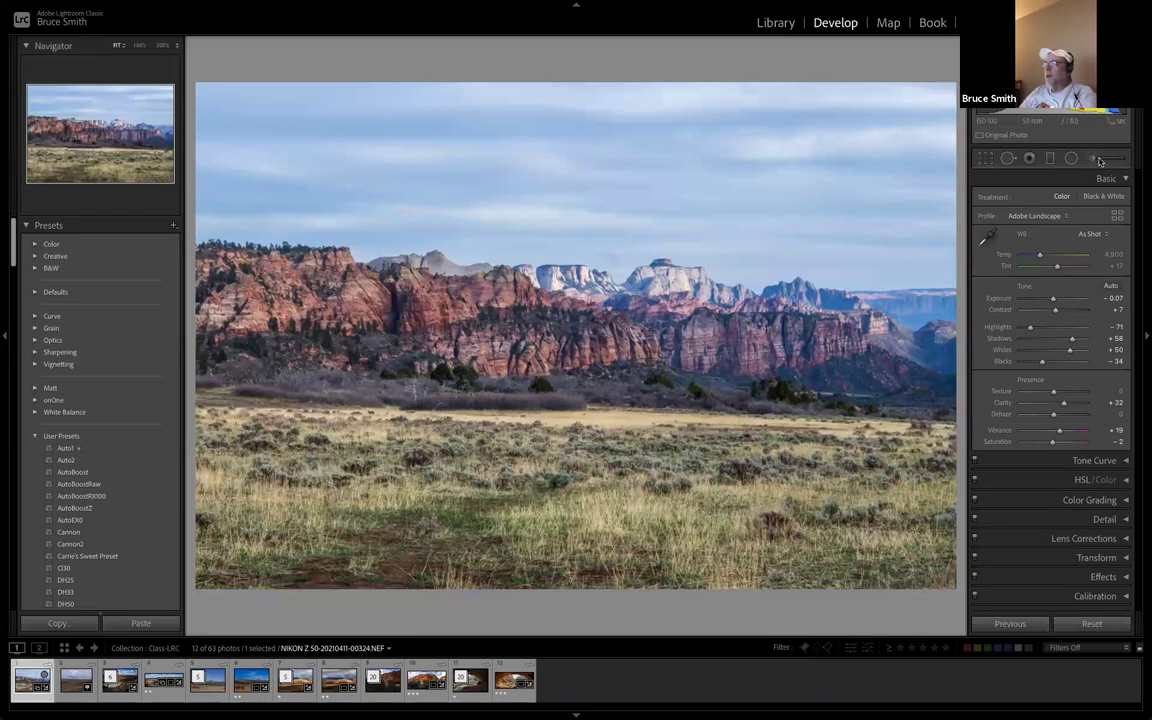
# Crop the Zion photo in from the left and bottom, reframe it lower, and apply the crop
pyautogui.click(986, 159)
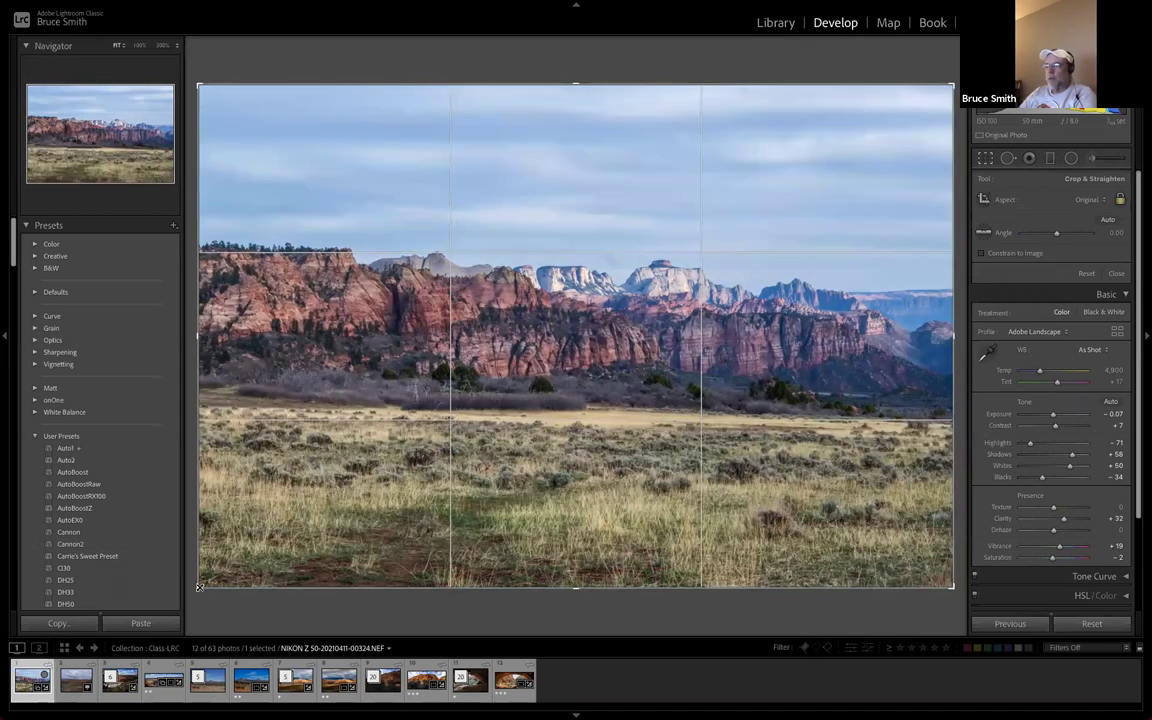
pyautogui.moveTo(200, 587); pyautogui.dragTo(268, 552)
pyautogui.moveTo(599, 442); pyautogui.dragTo(645, 401)
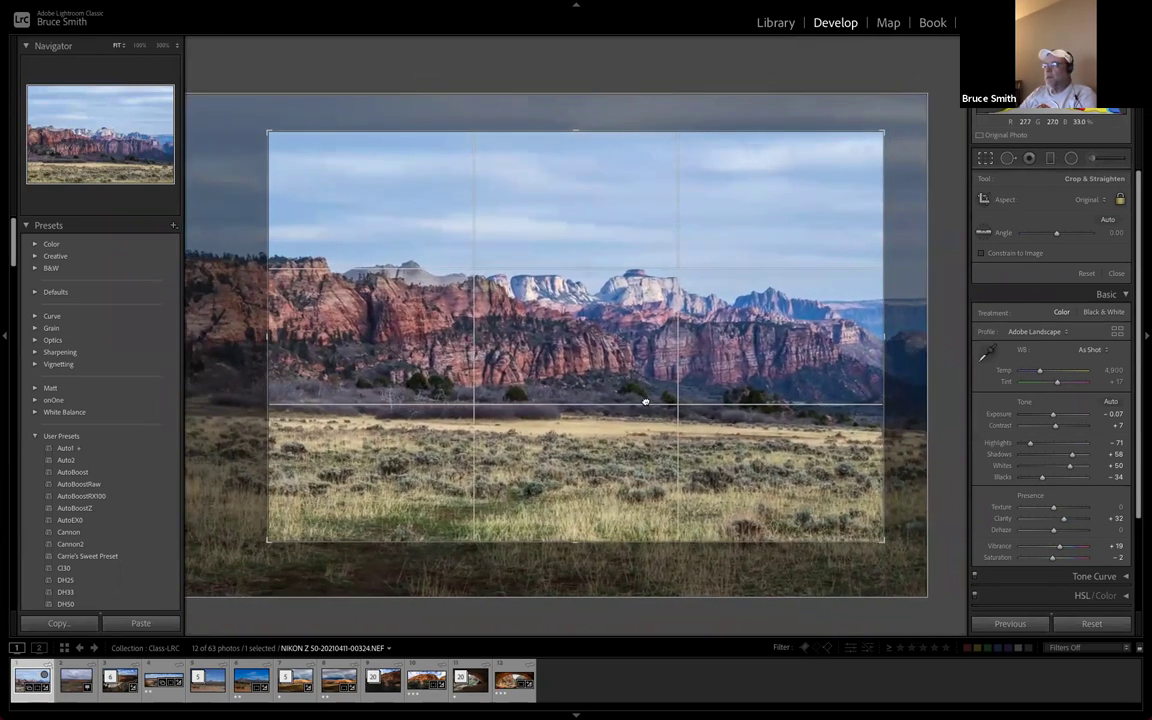
pyautogui.moveTo(268, 320); pyautogui.dragTo(284, 336)
pyautogui.moveTo(558, 381)
pyautogui.mouseDown()
pyautogui.moveTo(549, 439)
pyautogui.moveTo(560, 328)
pyautogui.moveTo(572, 391)
pyautogui.mouseUp()
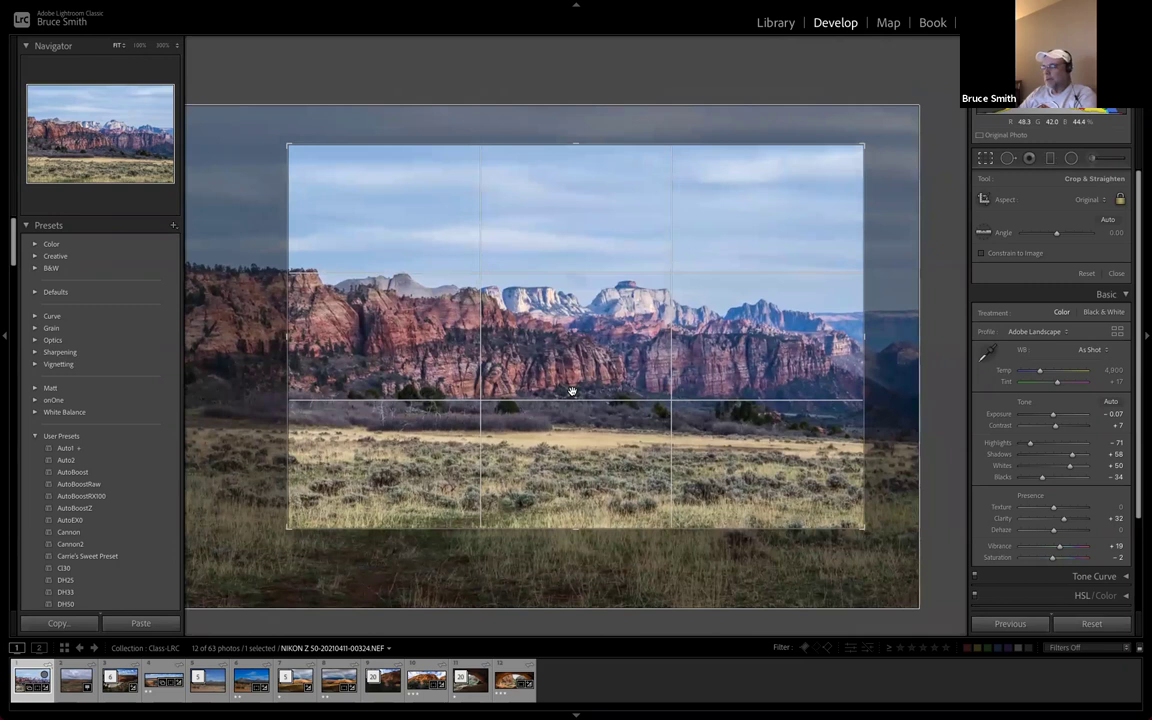
pyautogui.press('Return')
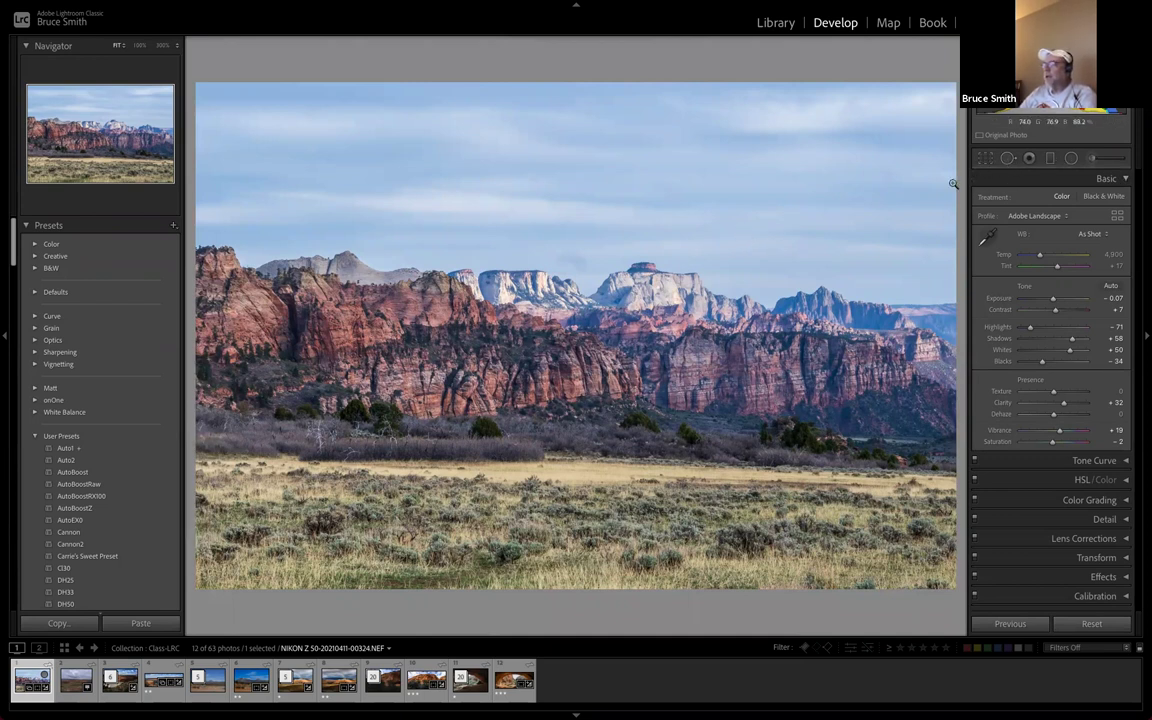
pyautogui.click(986, 160)
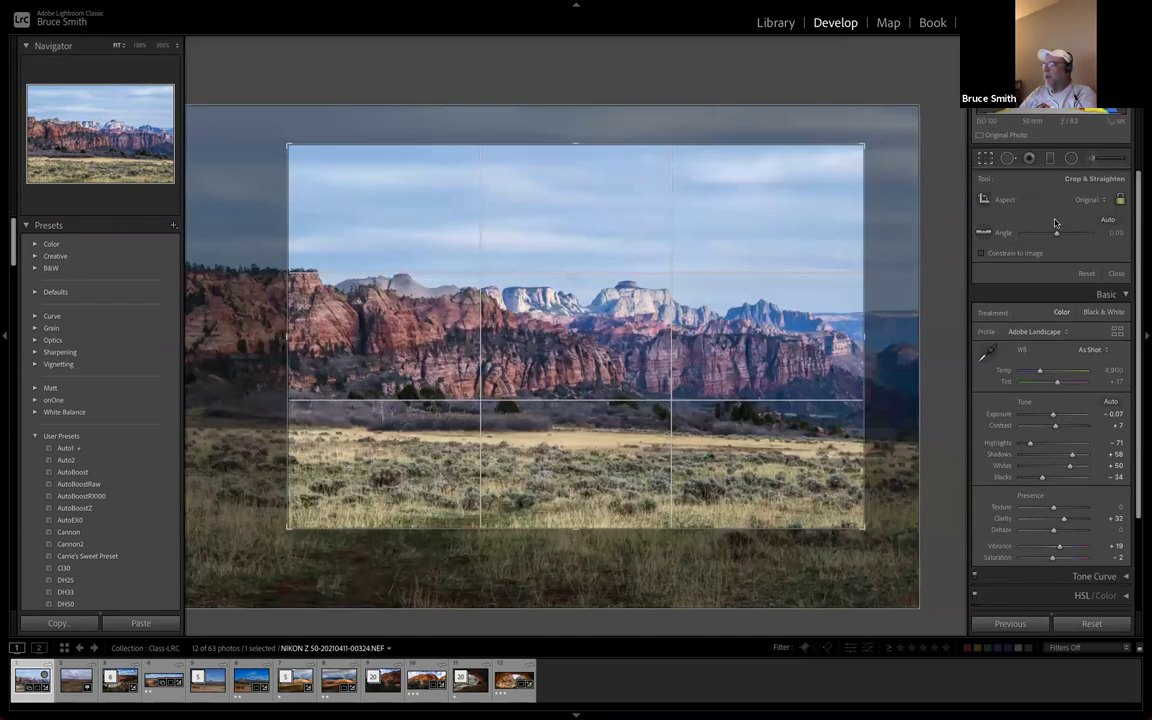
pyautogui.click(1113, 274)
# Zoom to 100% on the upper-right sky and pan across it
pyautogui.click(1116, 274)
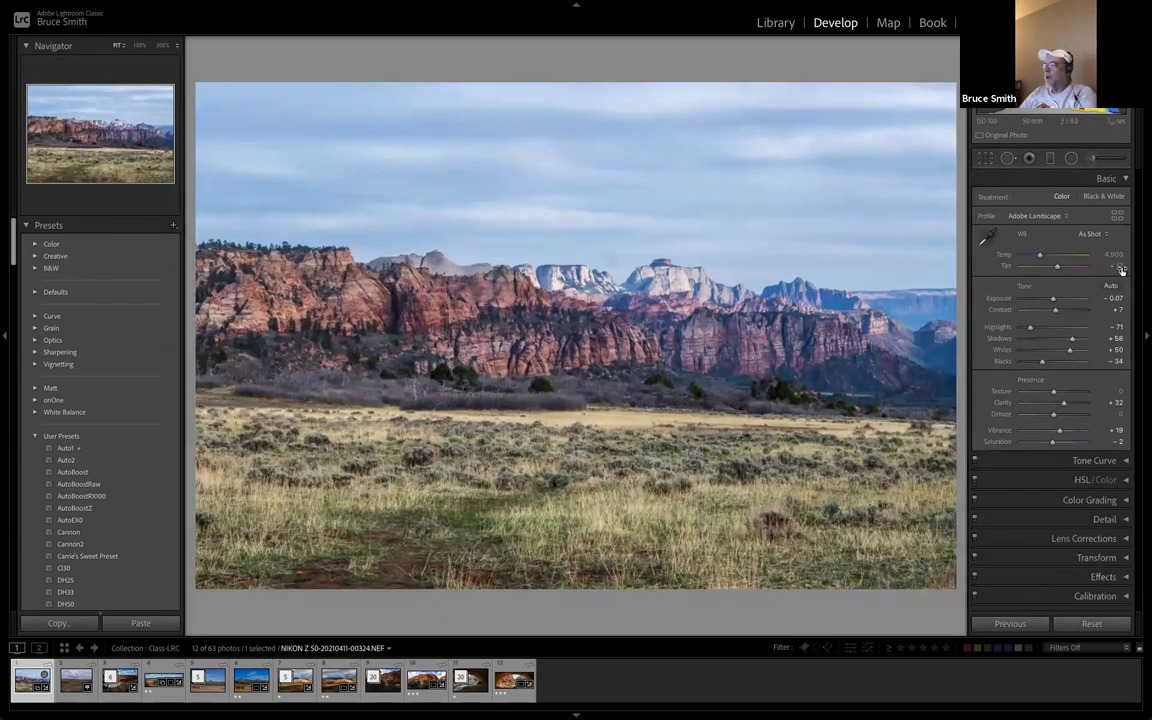
pyautogui.click(1008, 158)
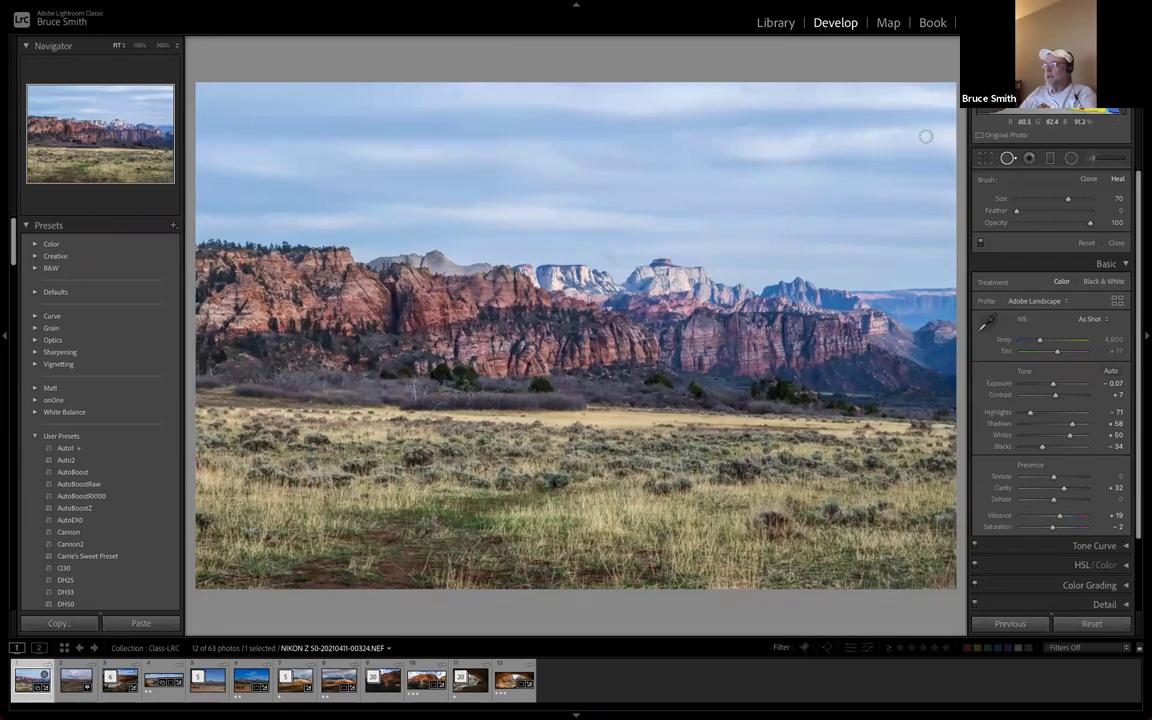
pyautogui.click(1008, 158)
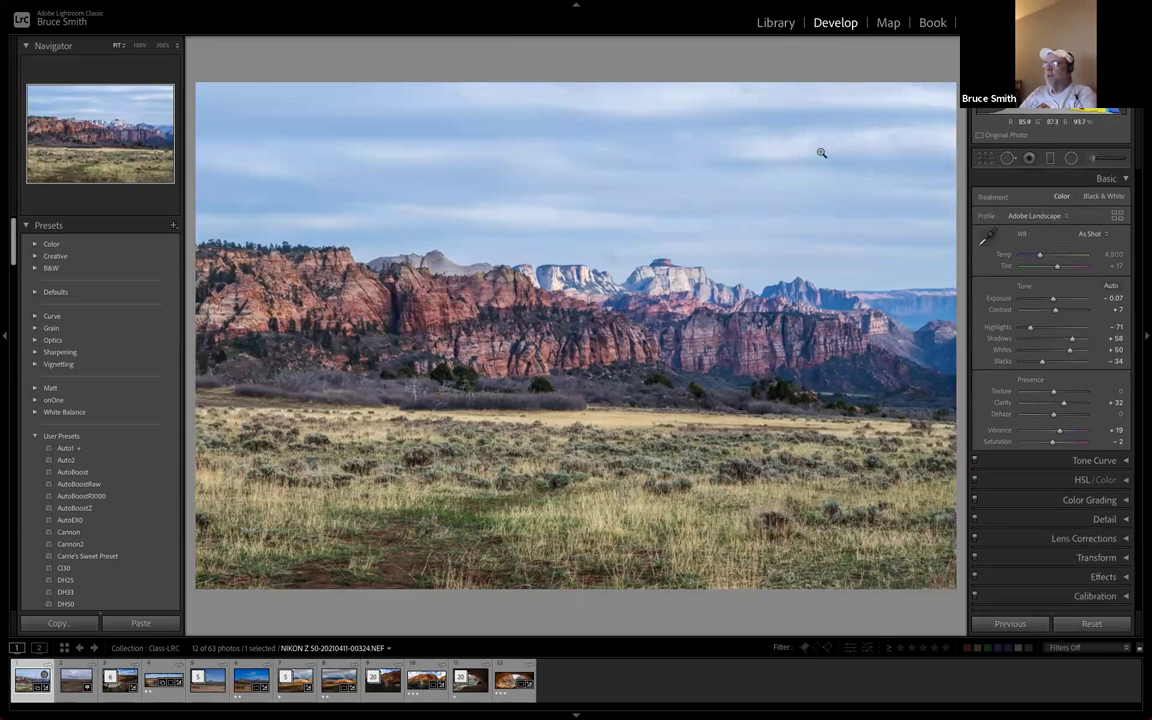
pyautogui.click(911, 122)
pyautogui.moveTo(908, 118); pyautogui.dragTo(758, 199)
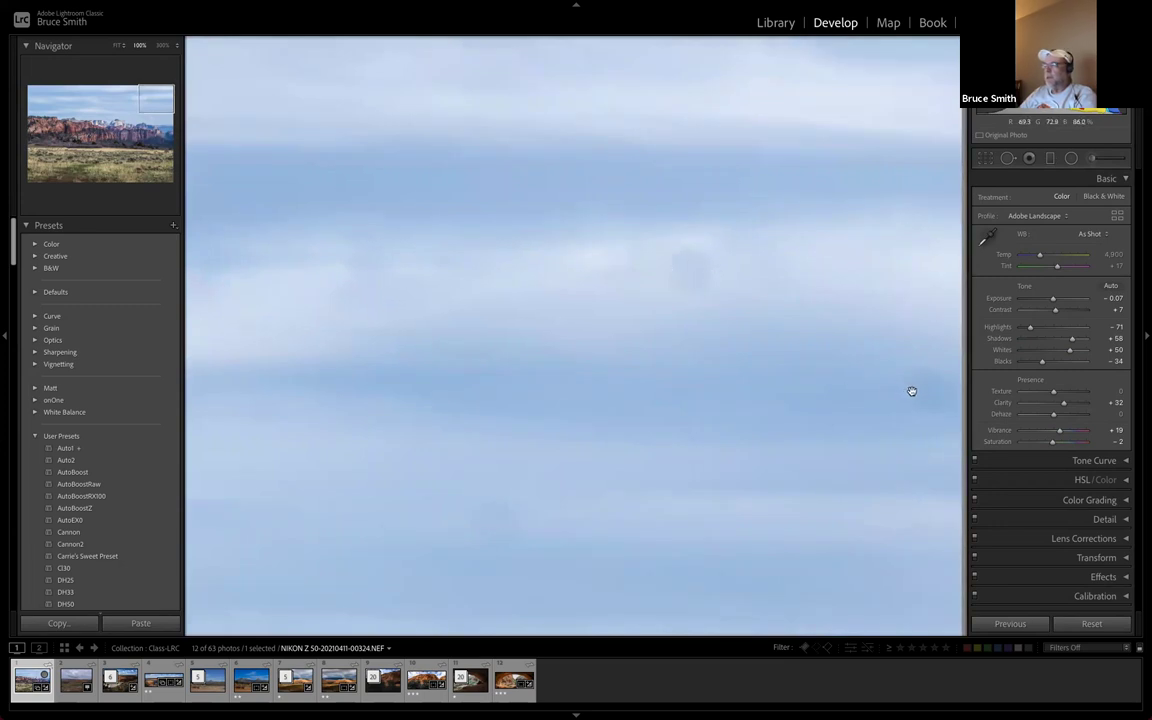
# Place trial heal spots at several places in the sky, deleting each one
pyautogui.click(1008, 158)
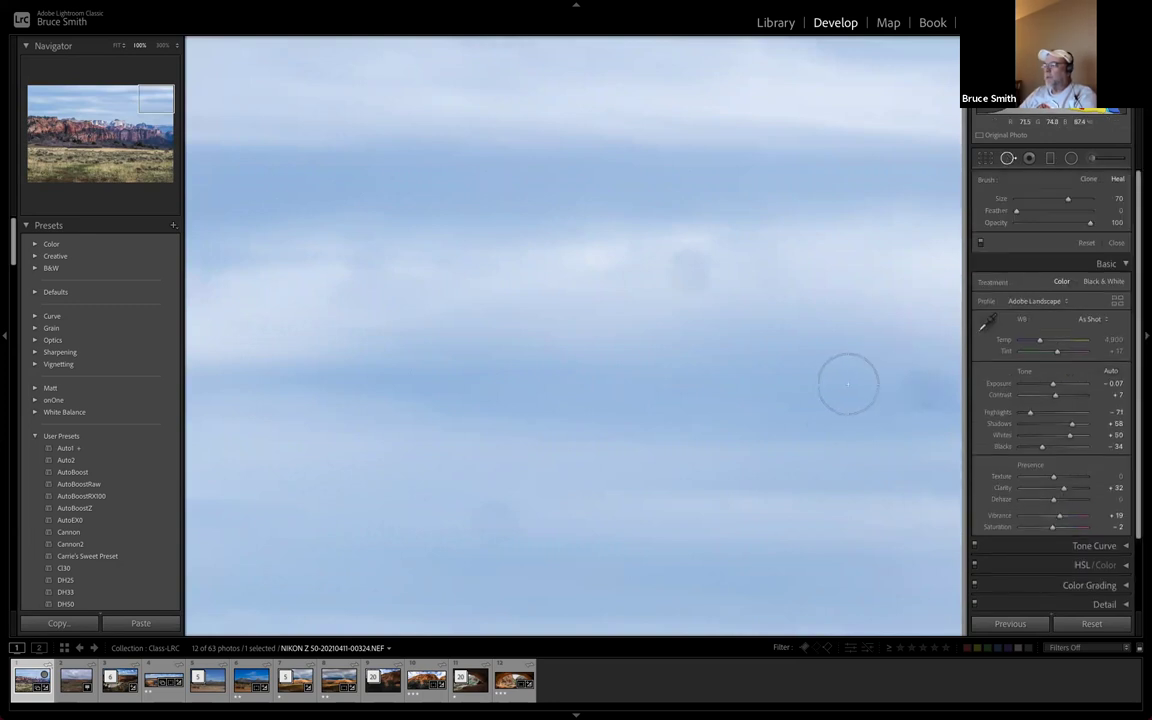
pyautogui.scroll(5, 838, 385)
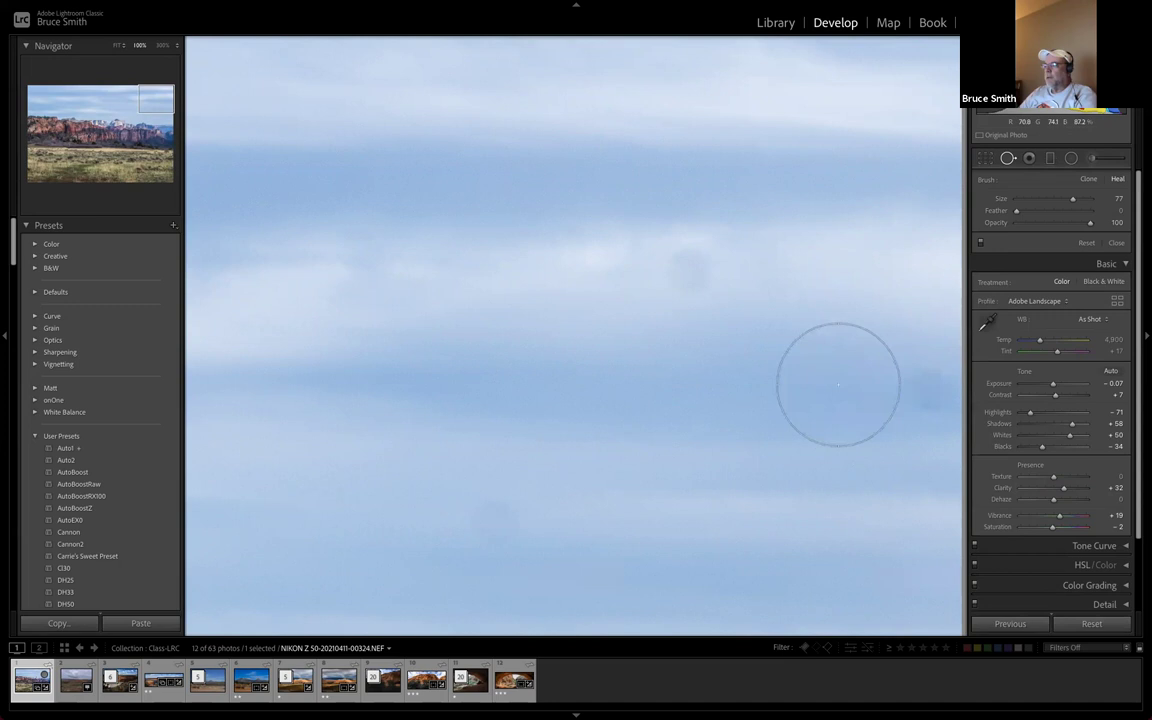
pyautogui.scroll(-5, 838, 385)
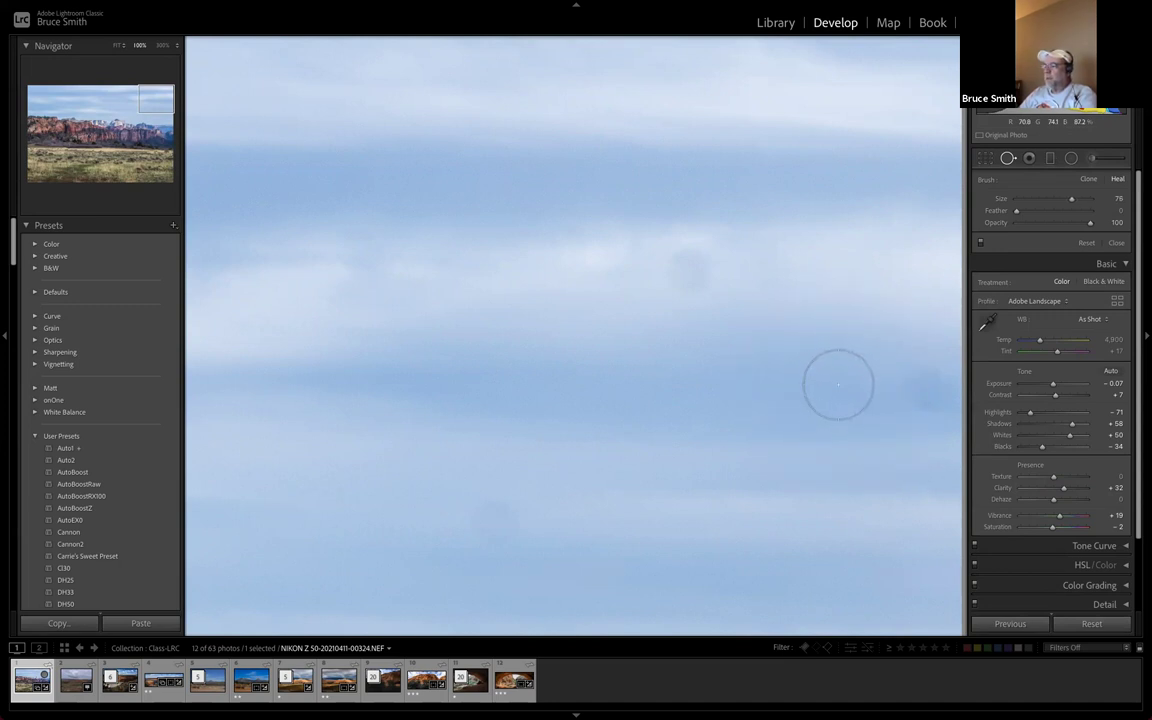
pyautogui.scroll(-1, 860, 390)
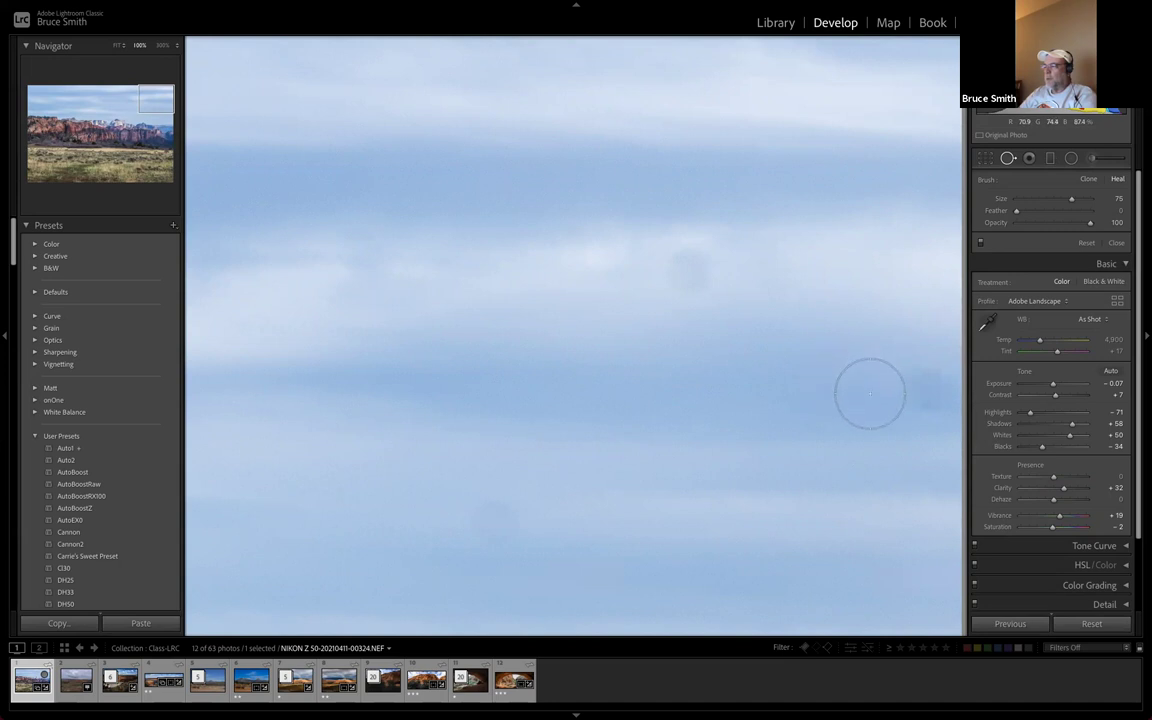
pyautogui.click(926, 390)
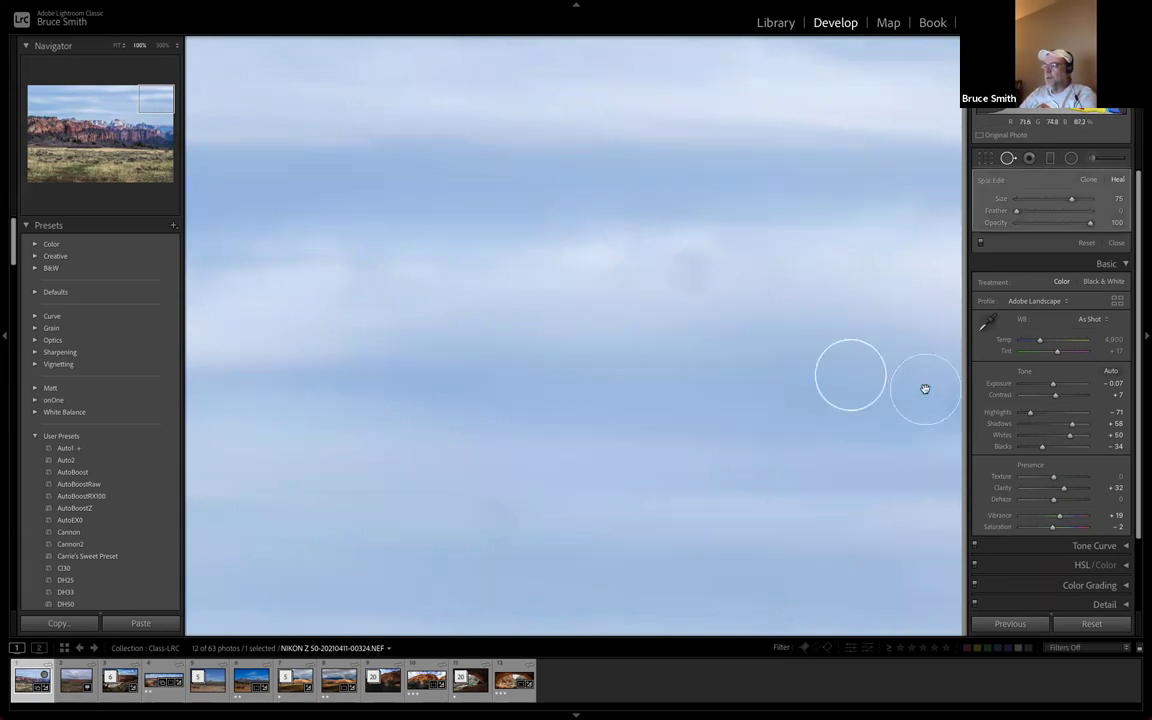
pyautogui.press('Delete')
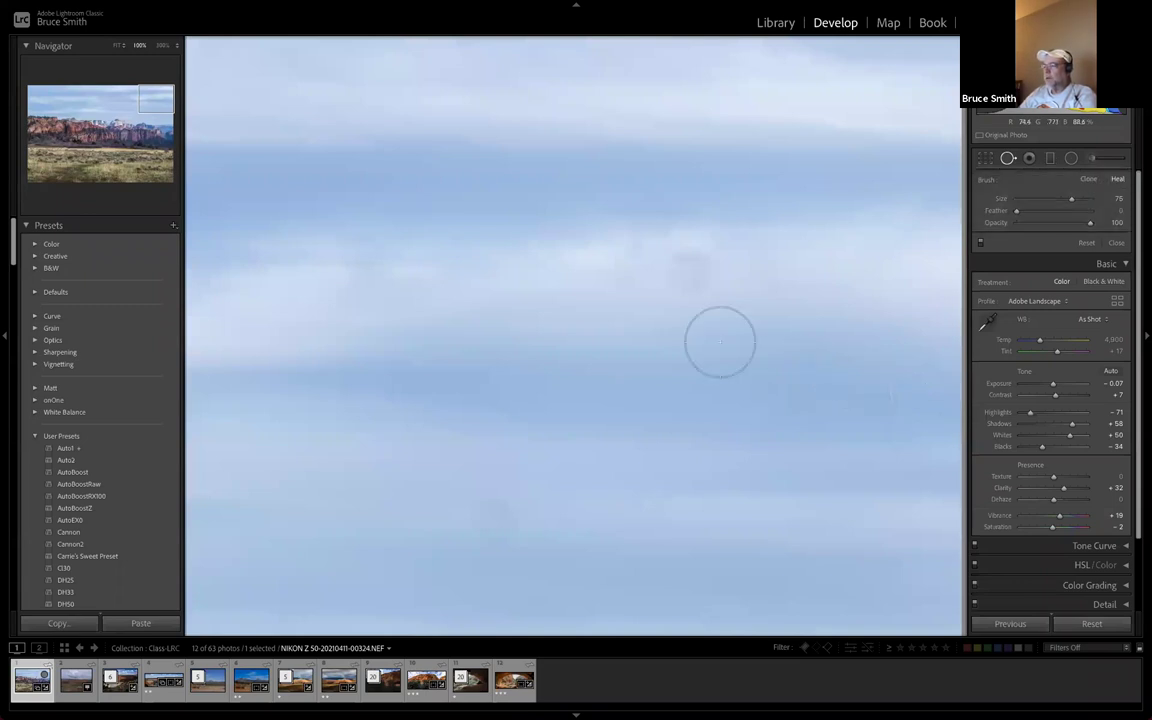
pyautogui.click(687, 267)
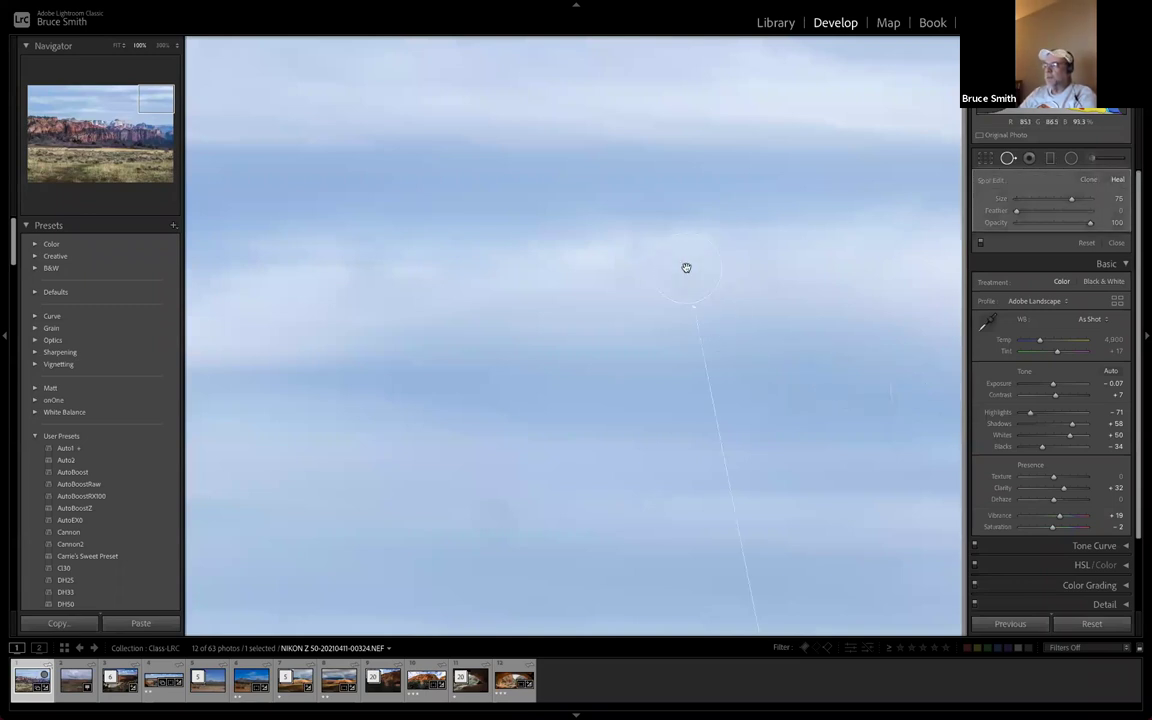
pyautogui.press('Delete')
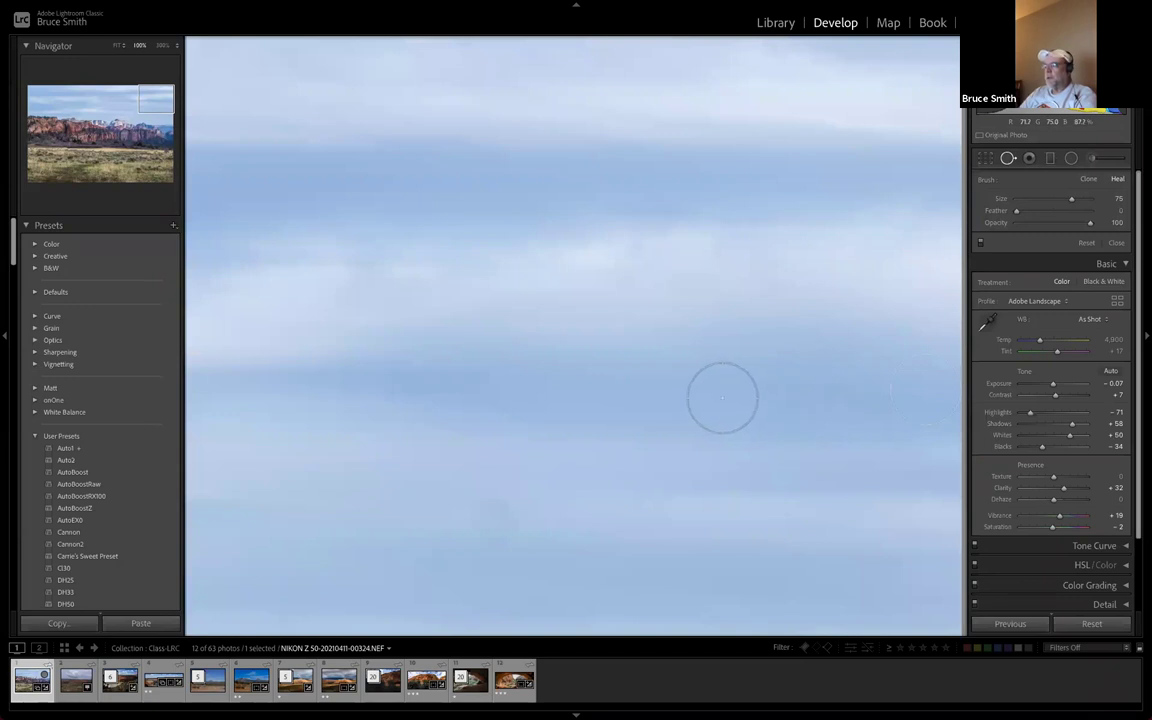
pyautogui.click(684, 417)
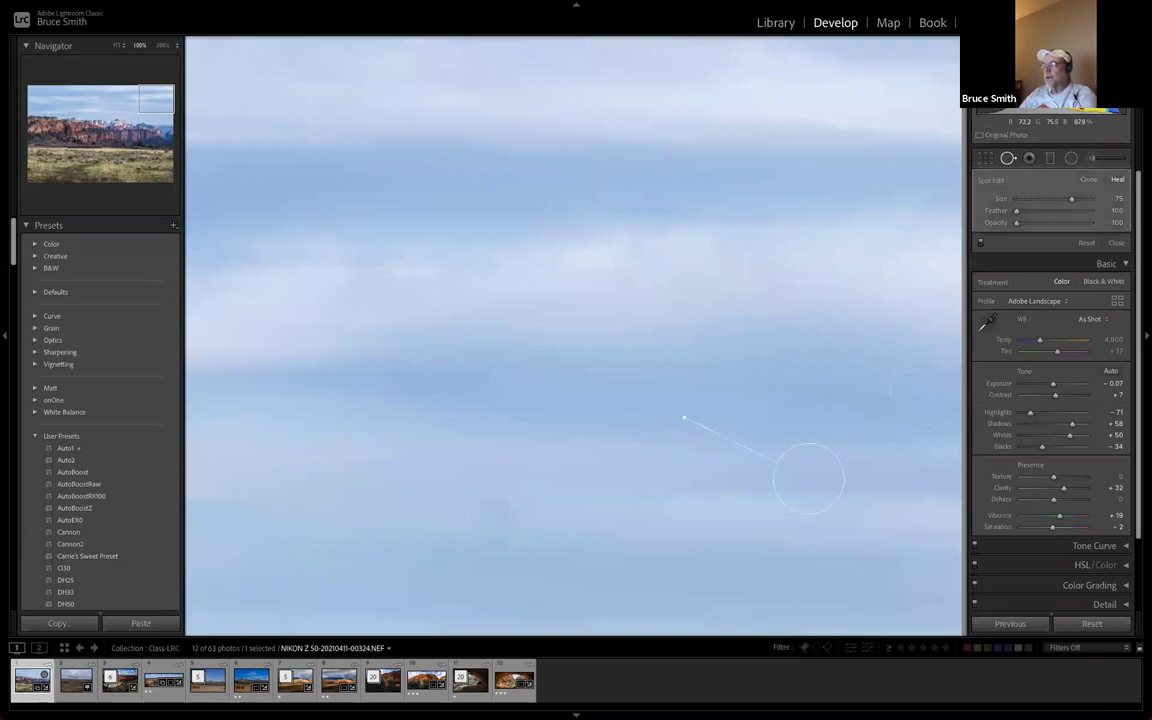
pyautogui.moveTo(808, 478); pyautogui.dragTo(813, 480)
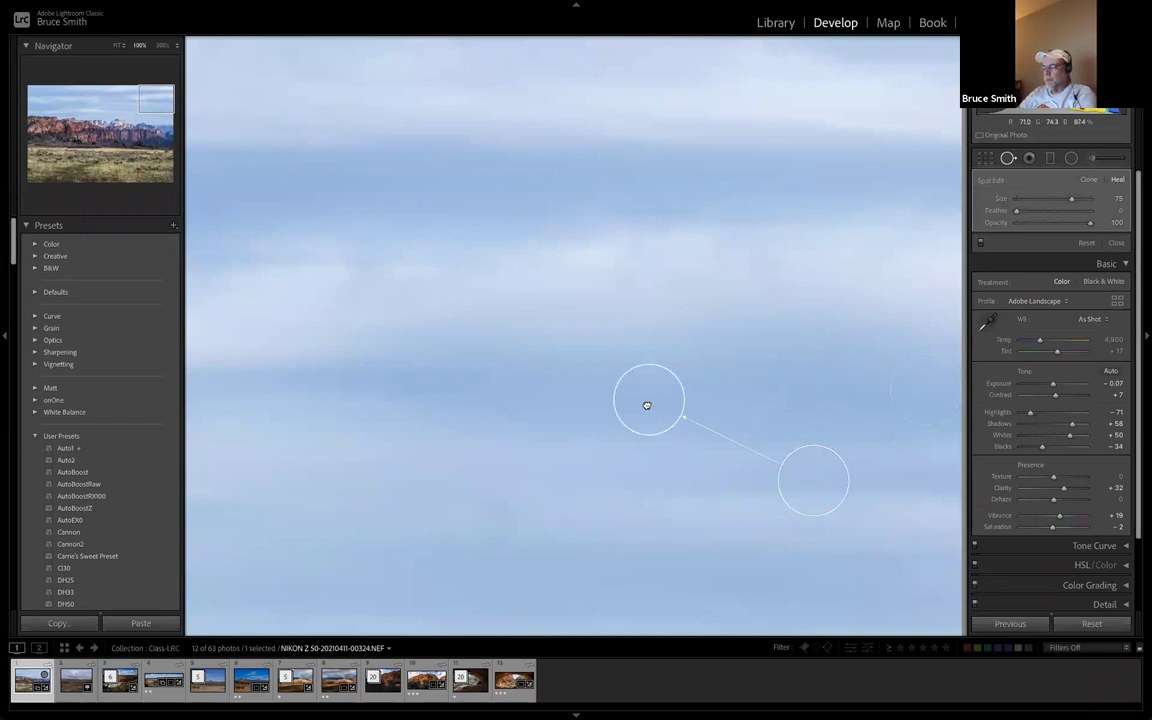
pyautogui.press('Delete')
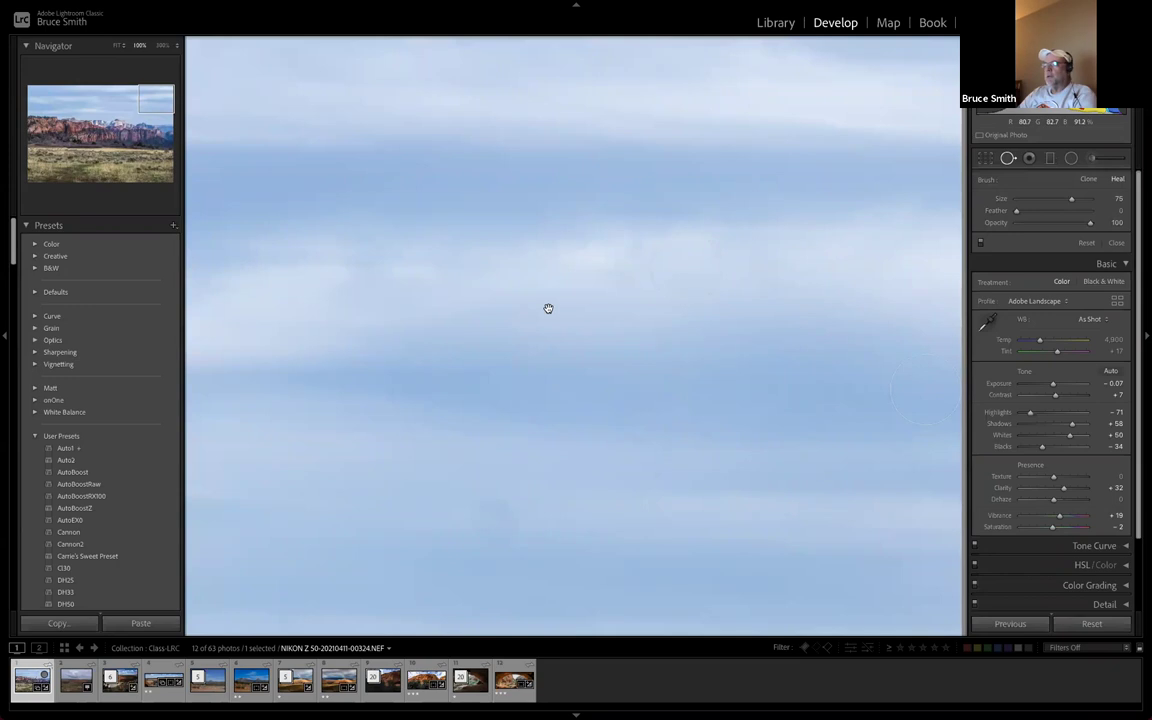
# Try and remove a heal spot near the top of the sky, then pan down to the white cliffs
pyautogui.moveTo(548, 309); pyautogui.dragTo(715, 378)
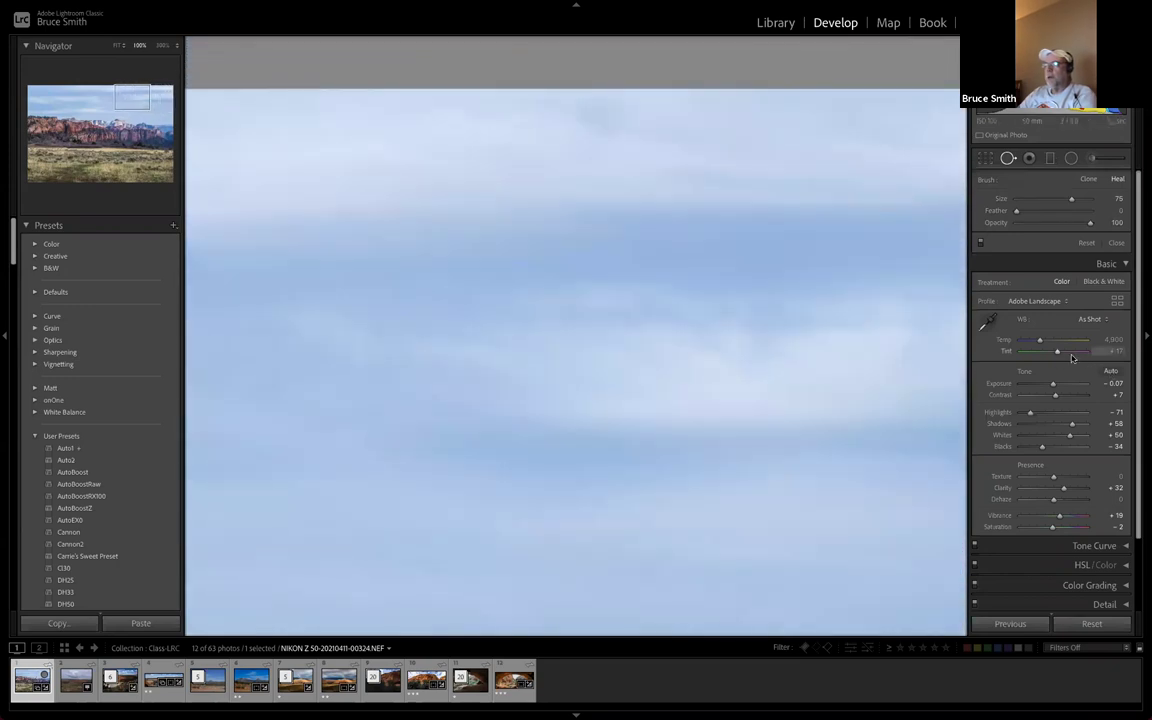
pyautogui.click(598, 115)
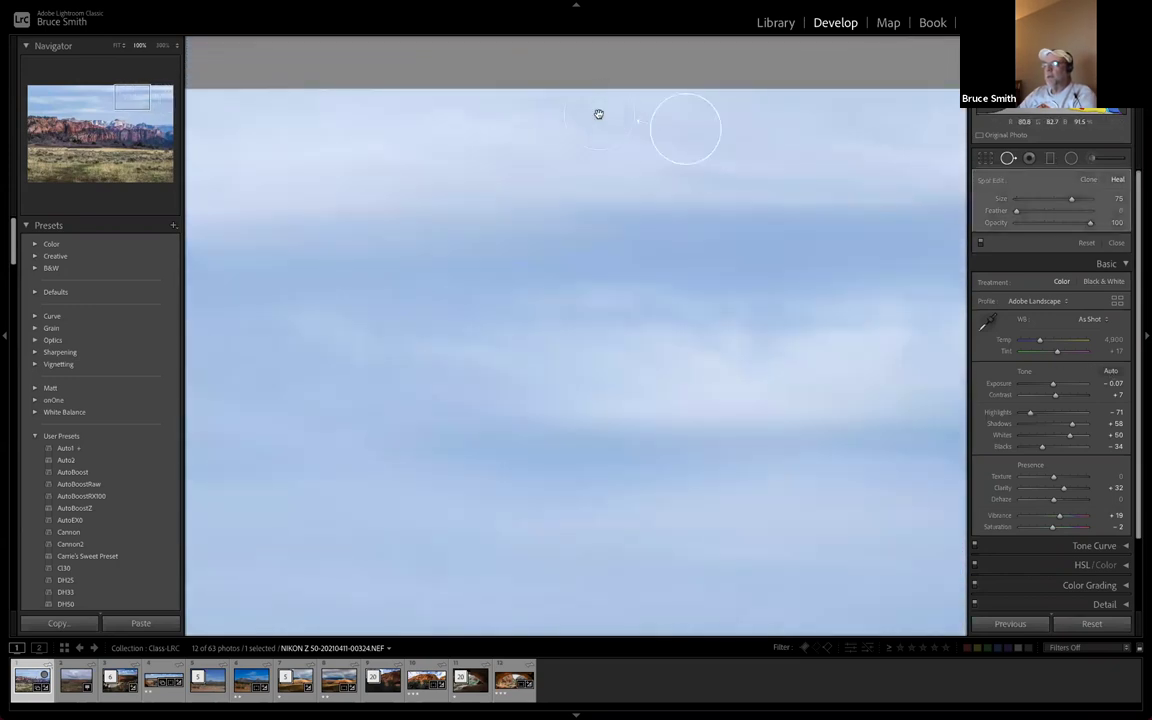
pyautogui.press('Return')
pyautogui.moveTo(597, 337)
pyautogui.mouseDown()
pyautogui.moveTo(887, 354)
pyautogui.moveTo(838, 193)
pyautogui.mouseUp()
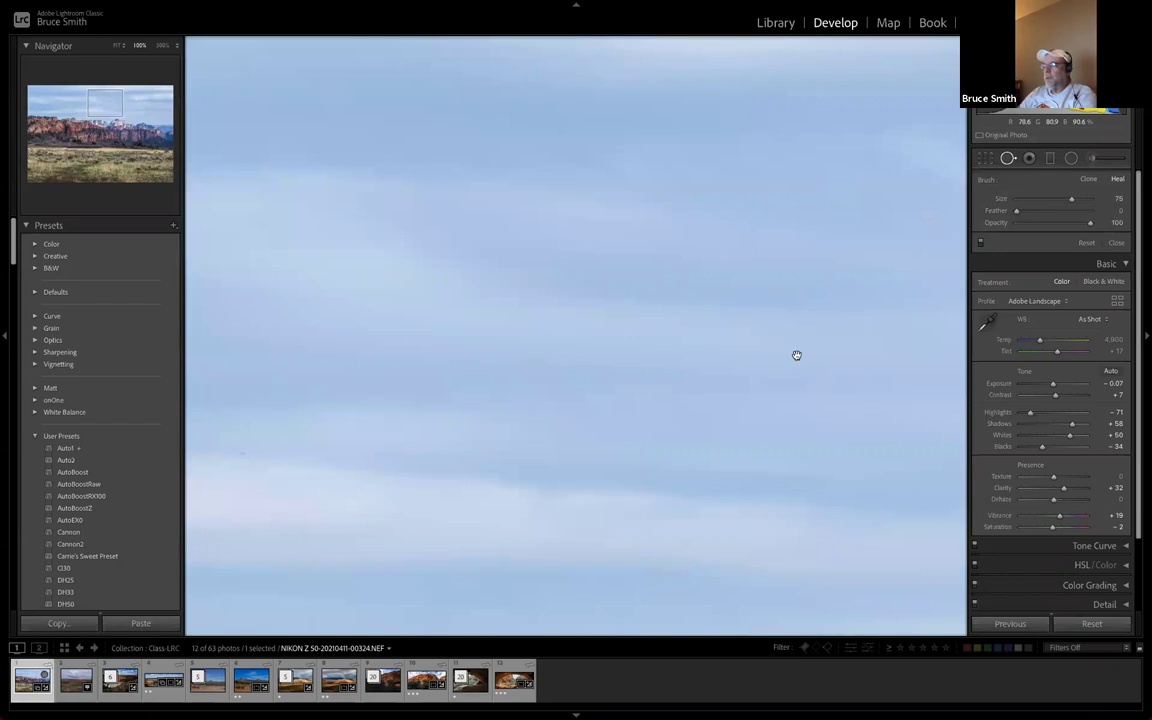
pyautogui.moveTo(797, 355); pyautogui.dragTo(625, 198)
pyautogui.moveTo(789, 378); pyautogui.dragTo(794, 208)
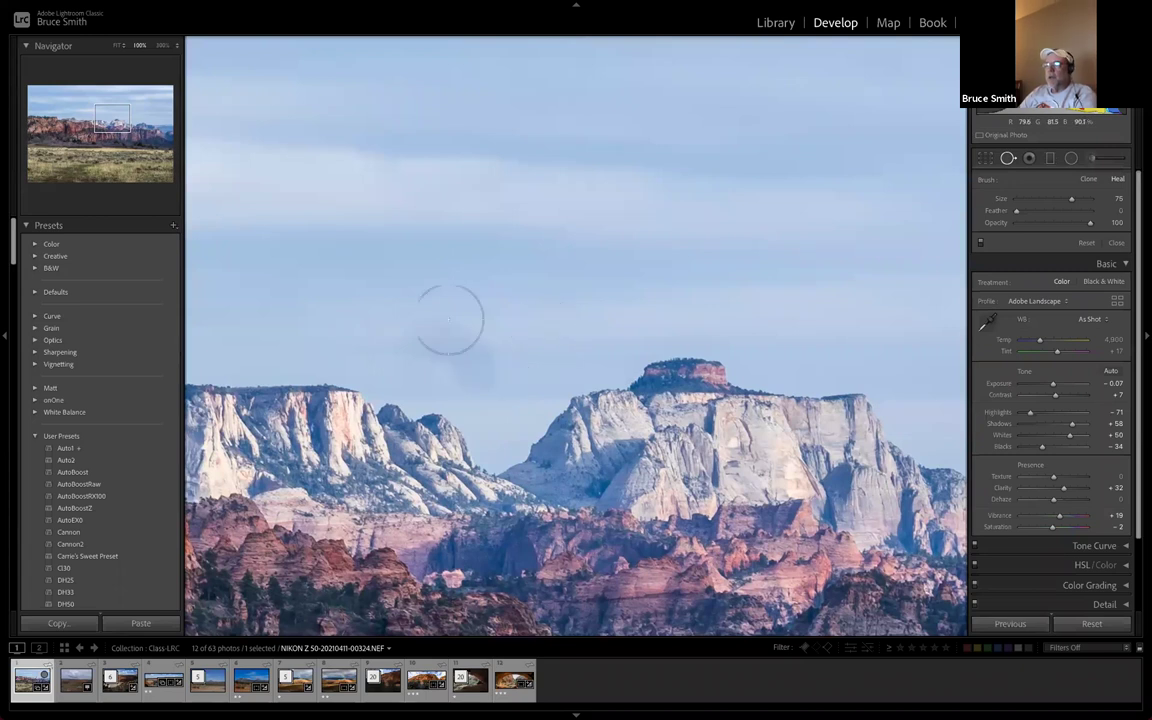
# Resize the brush, heal the dark dust spot above the left cliffs, and close spot removal
pyautogui.scroll(5, 440, 316)
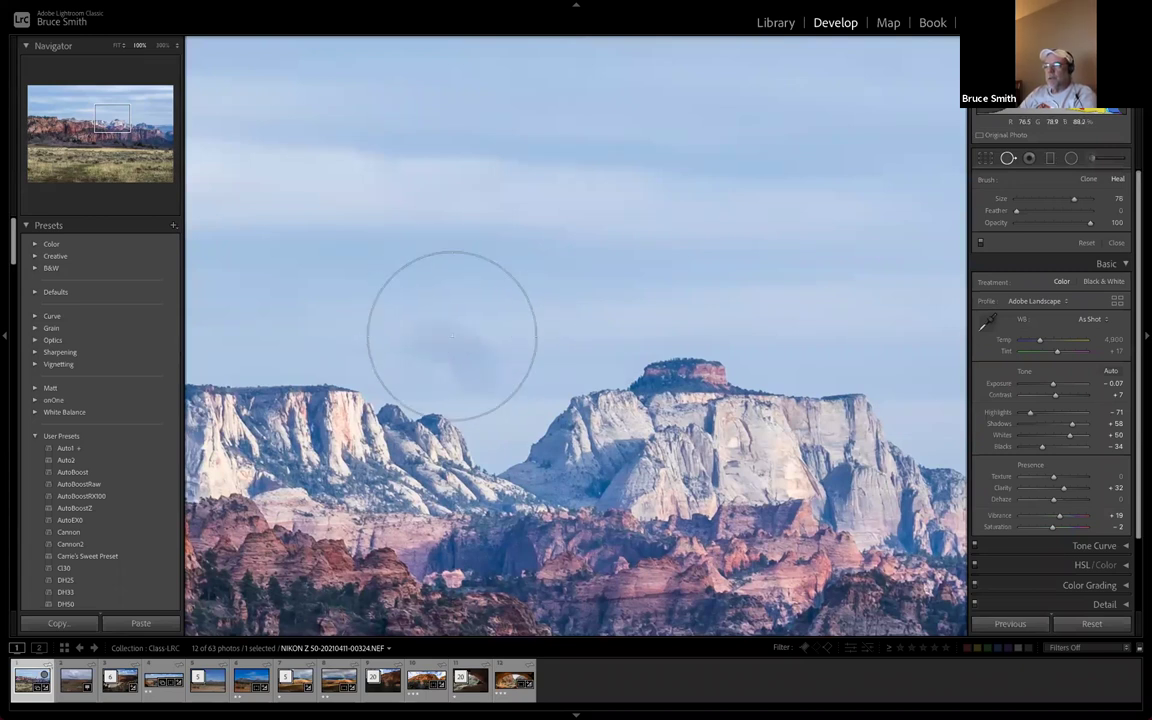
pyautogui.scroll(-5, 451, 332)
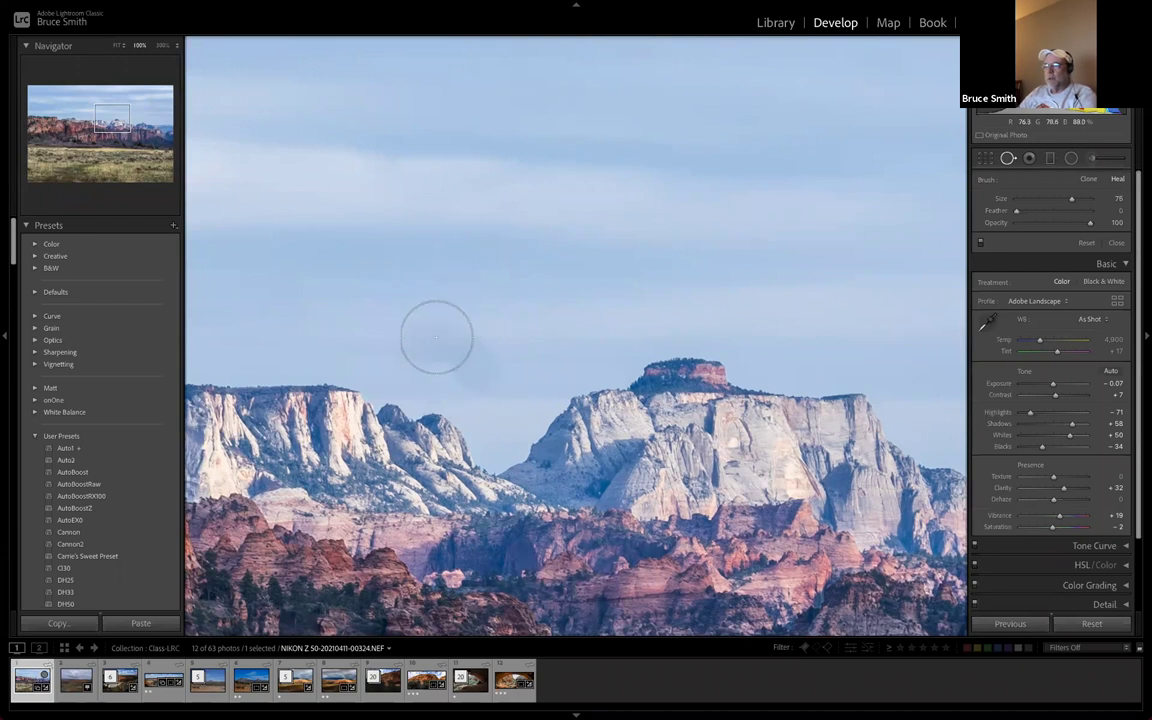
pyautogui.moveTo(424, 342)
pyautogui.mouseDown()
pyautogui.moveTo(442, 332)
pyautogui.moveTo(474, 366)
pyautogui.mouseUp()
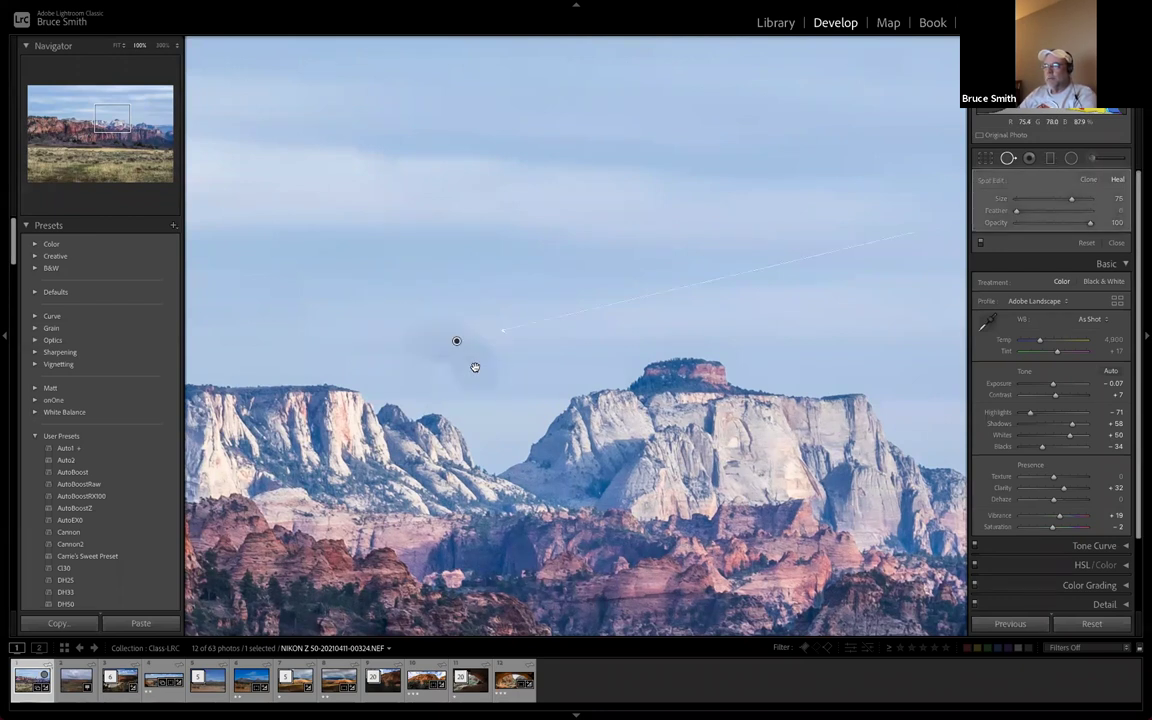
pyautogui.press('q')
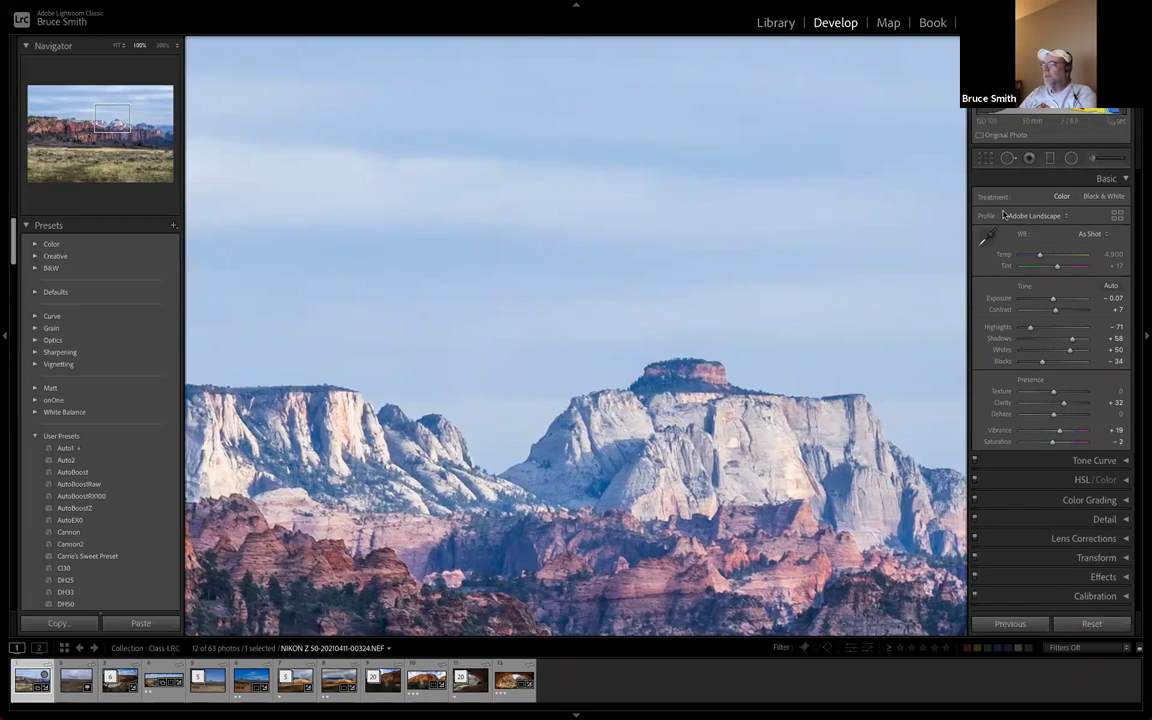
# Zoom out to the whole photo and create a graduated filter using the BS-Sky effect preset
pyautogui.click(748, 233)
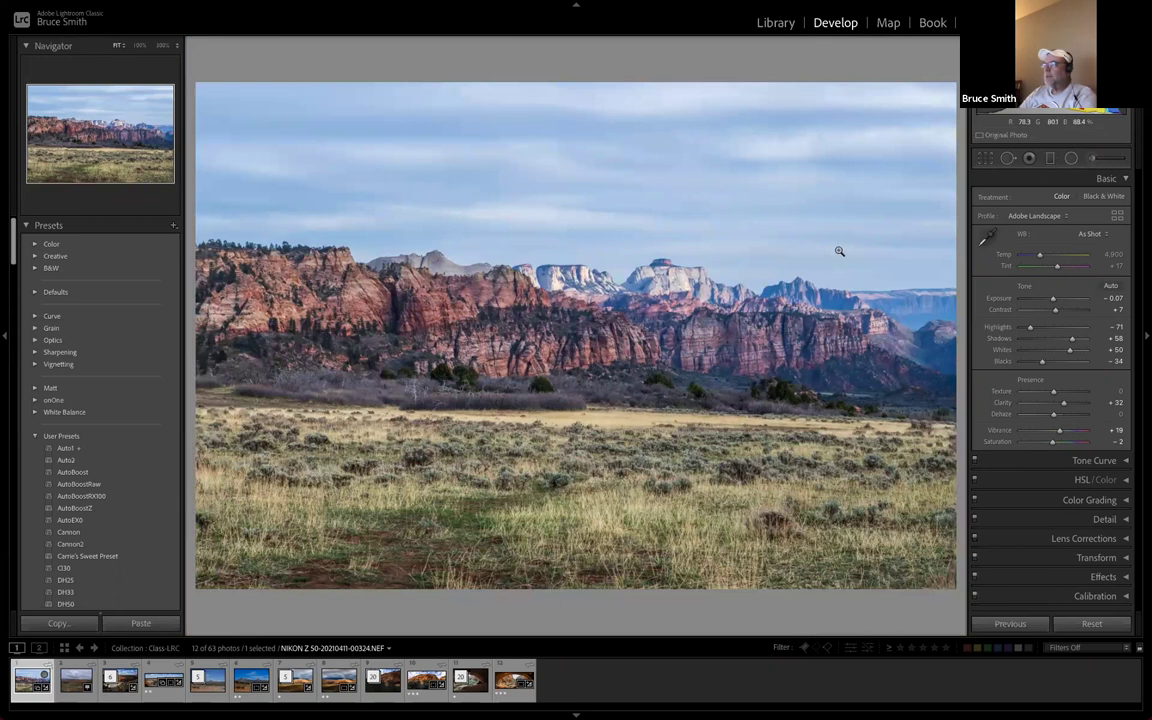
pyautogui.click(1051, 160)
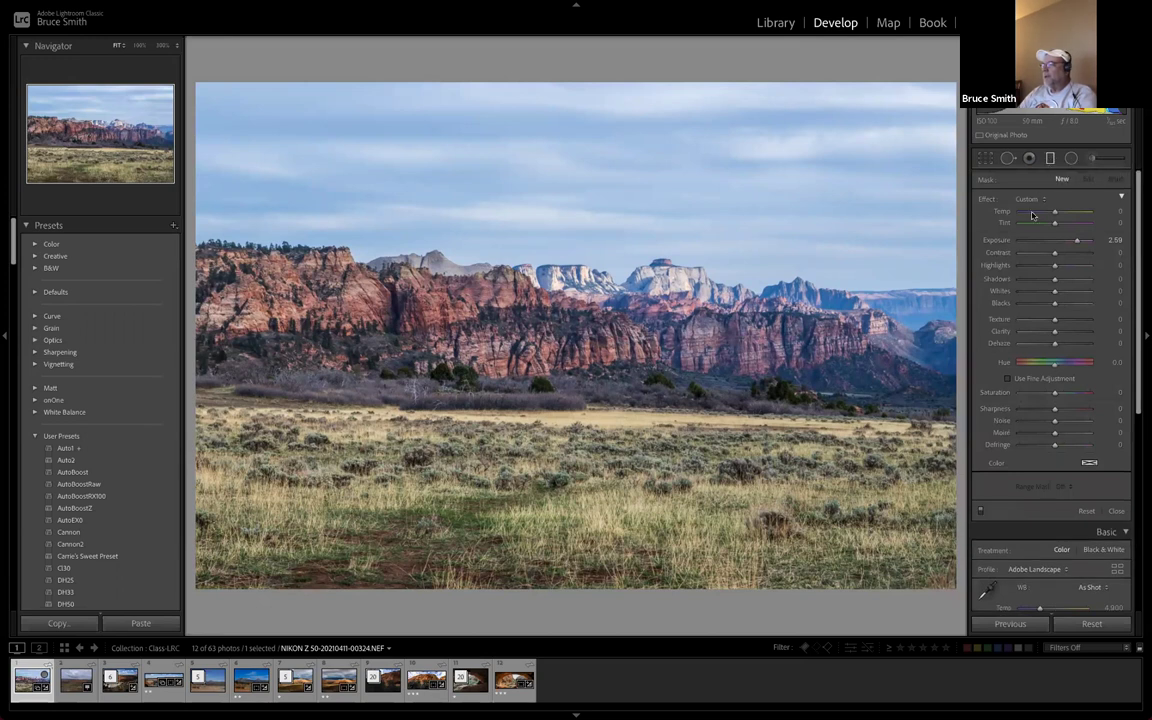
pyautogui.click(1031, 201)
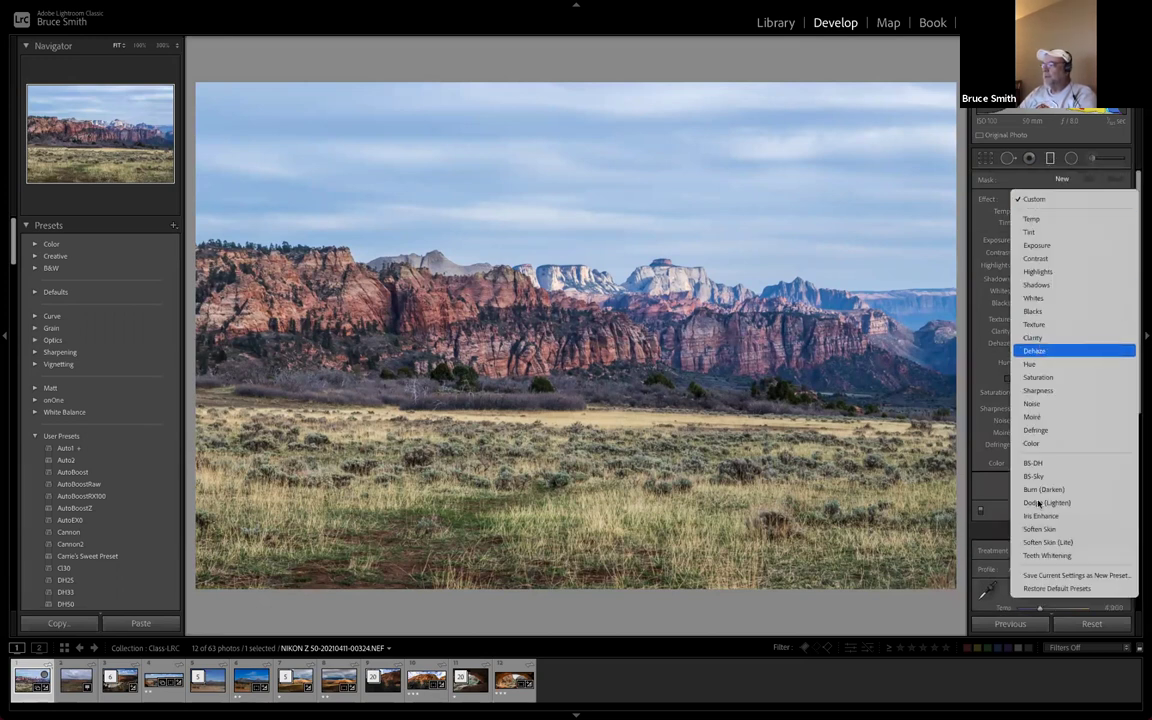
pyautogui.click(1047, 477)
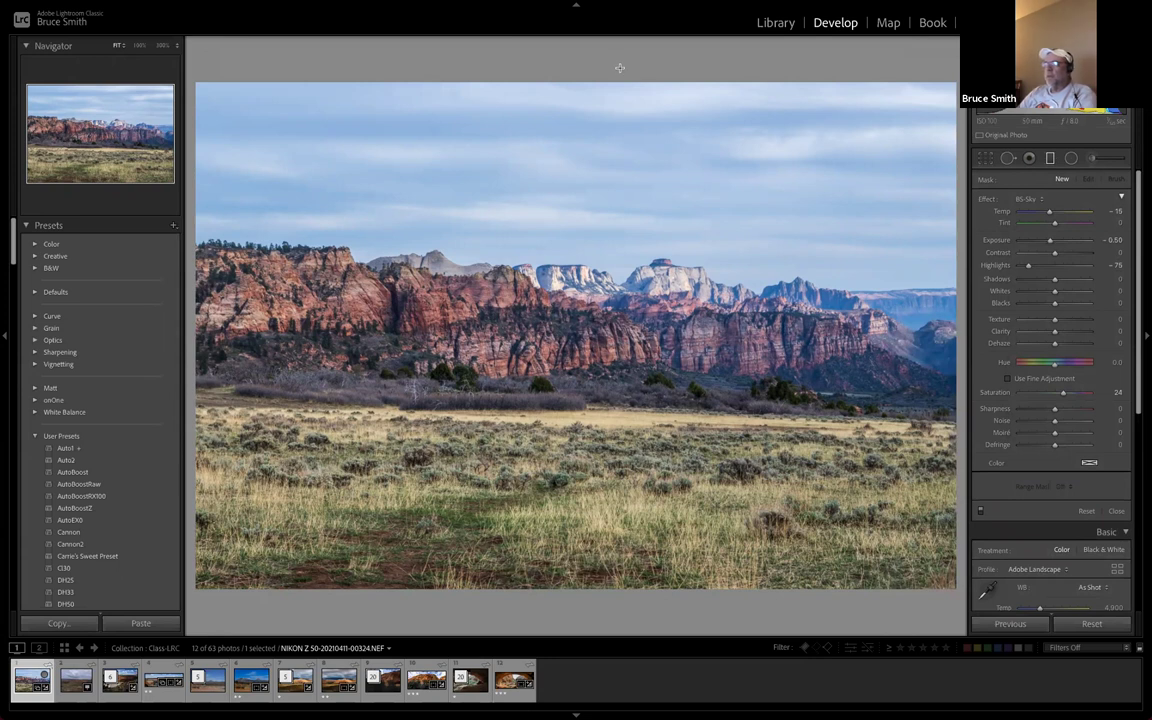
# Redraw the BS-Sky graduated filter from the top of the photo down to the mountain ridge
pyautogui.moveTo(616, 71); pyautogui.dragTo(610, 479)
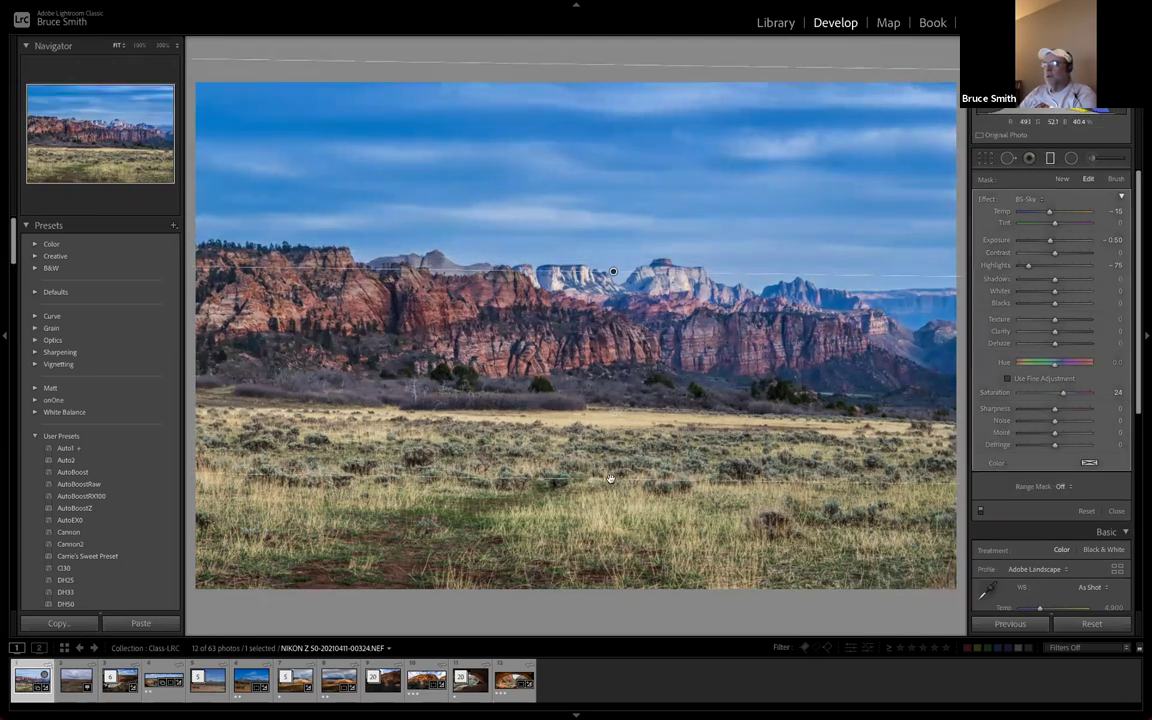
pyautogui.moveTo(1050, 243)
pyautogui.mouseDown()
pyautogui.moveTo(1072, 246)
pyautogui.moveTo(1054, 248)
pyautogui.mouseUp()
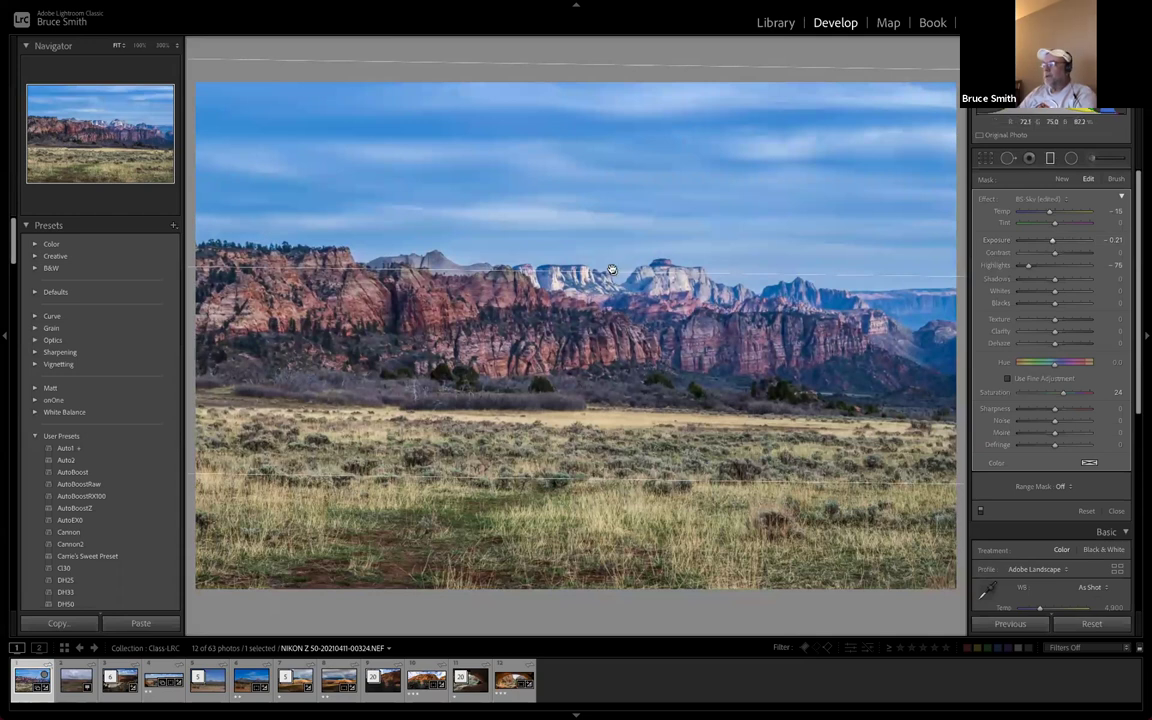
pyautogui.press('Return')
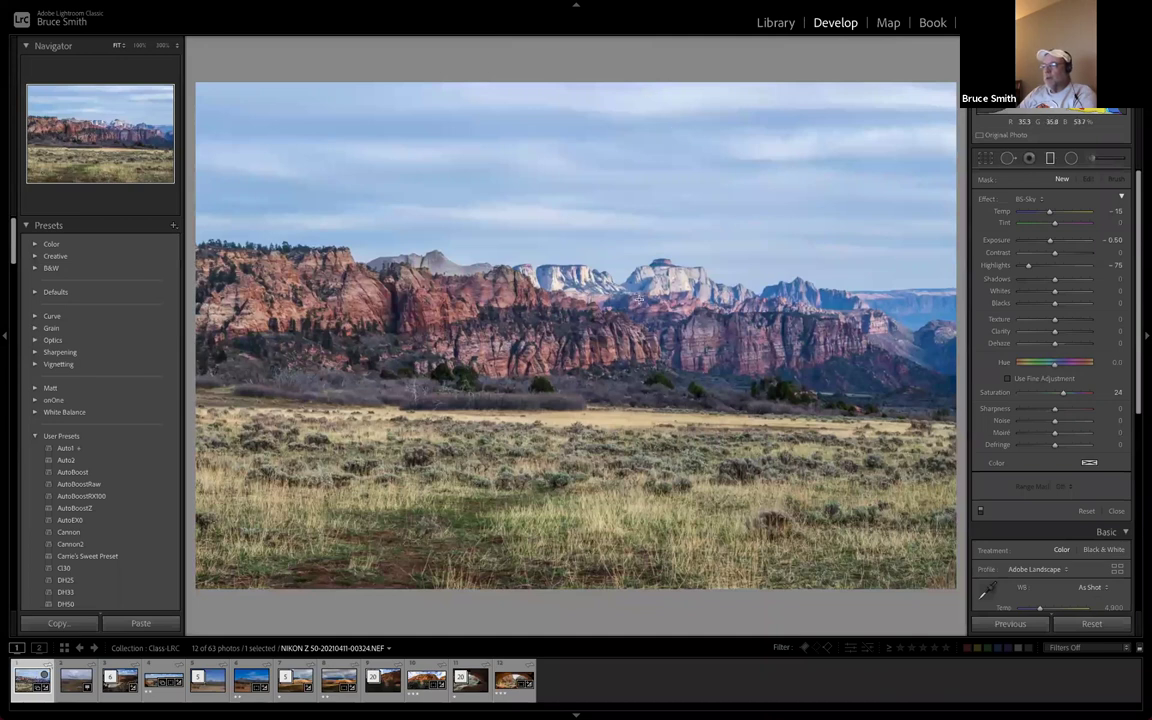
pyautogui.moveTo(607, 262); pyautogui.dragTo(606, 278)
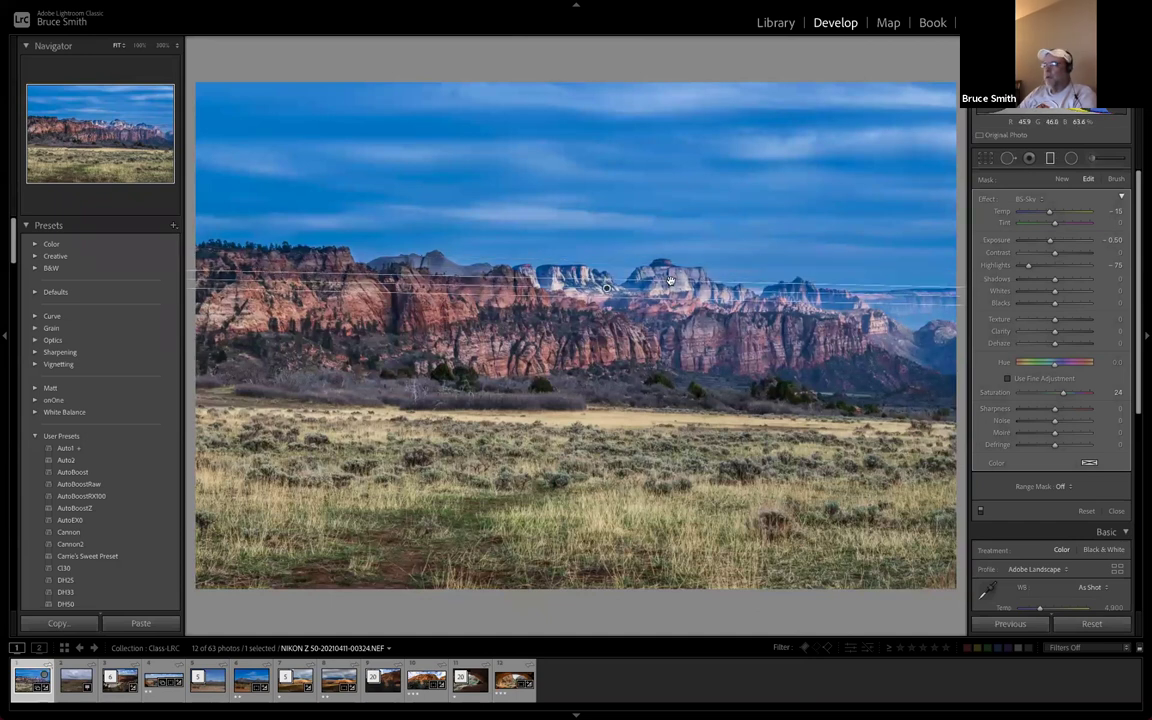
# Lighten the sky gradient mask to Exposure -0.14 and finish the graduated filter
pyautogui.click(1115, 179)
pyautogui.click(1082, 479)
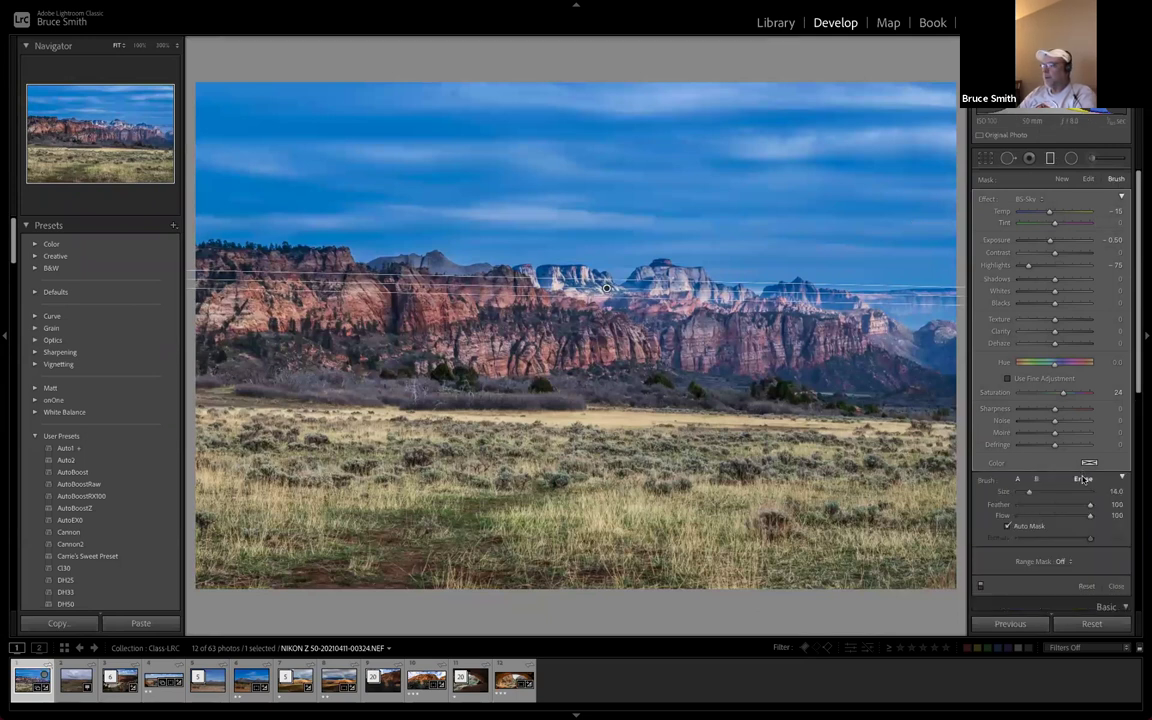
pyautogui.click(1017, 479)
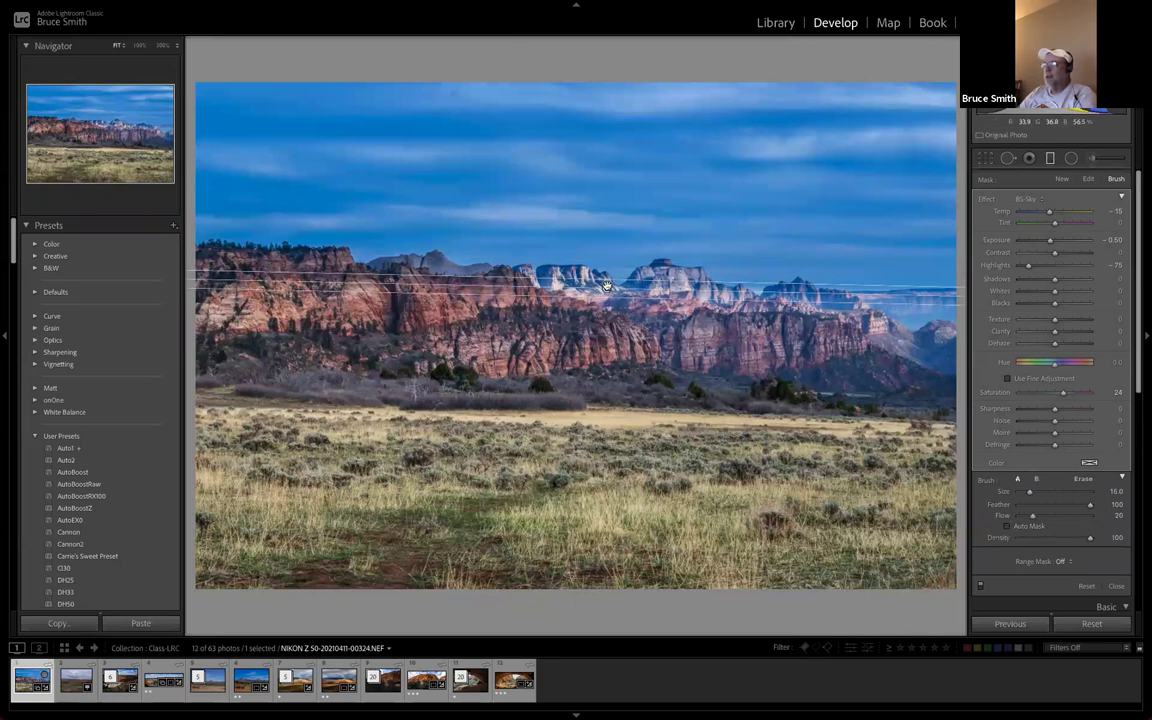
pyautogui.moveTo(1050, 241); pyautogui.dragTo(1054, 242)
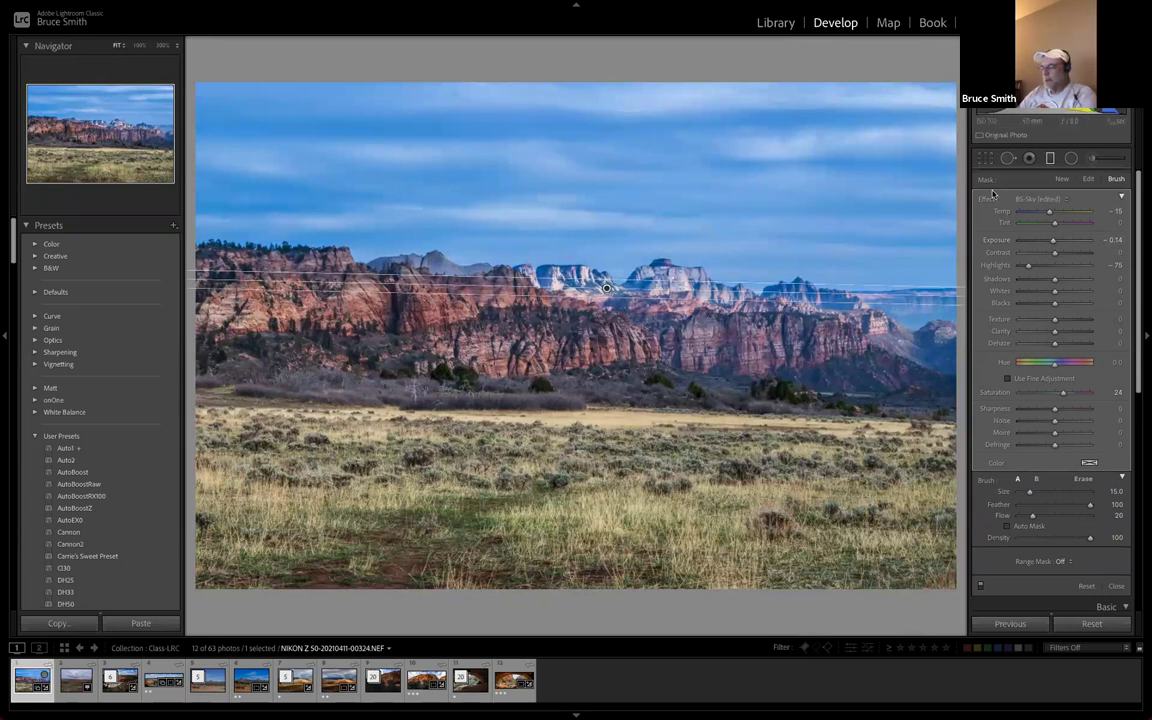
pyautogui.press('Escape')
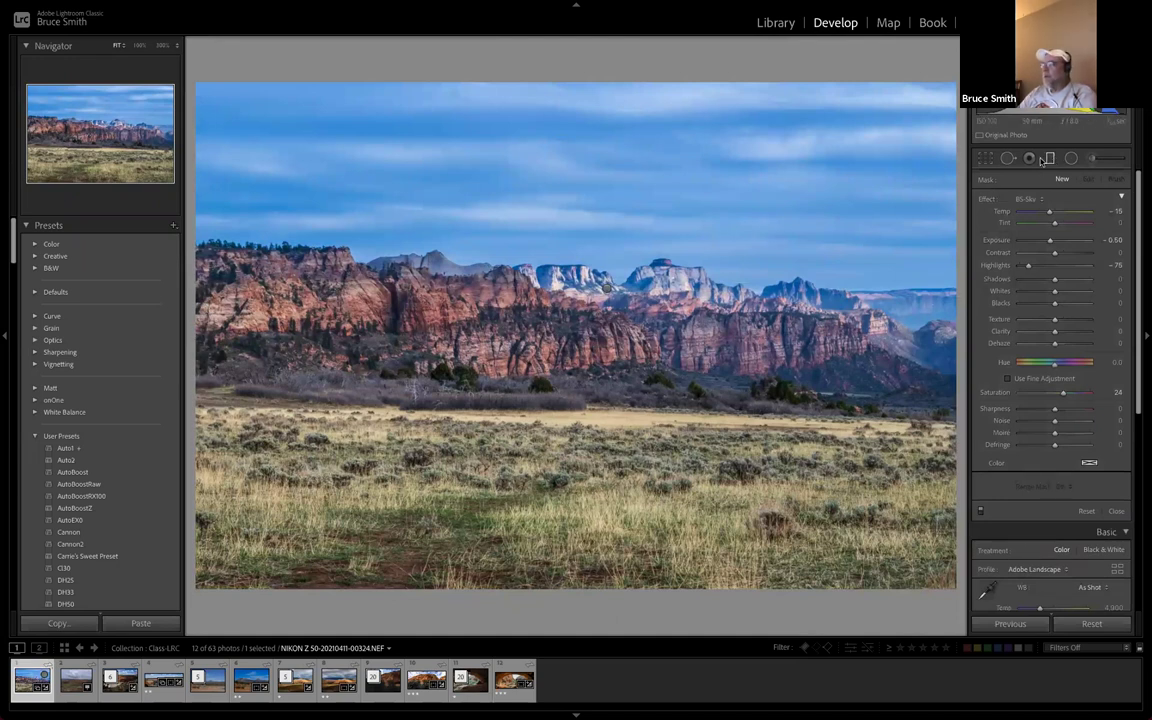
pyautogui.click(1008, 158)
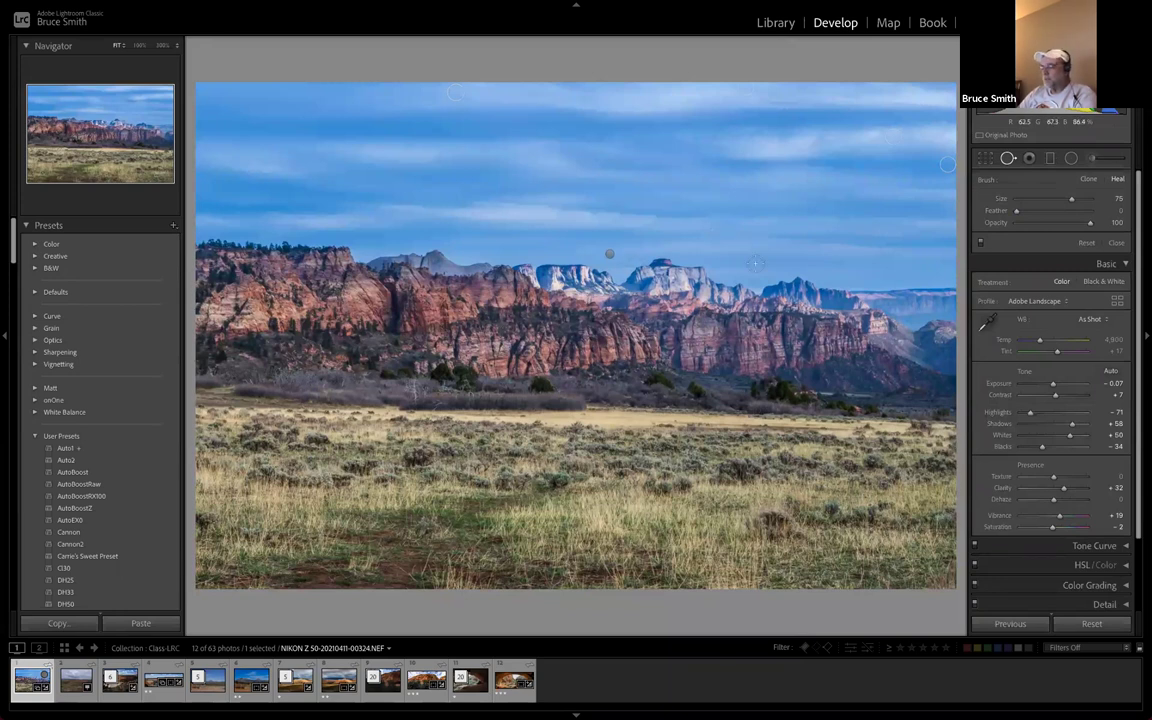
pyautogui.press('q')
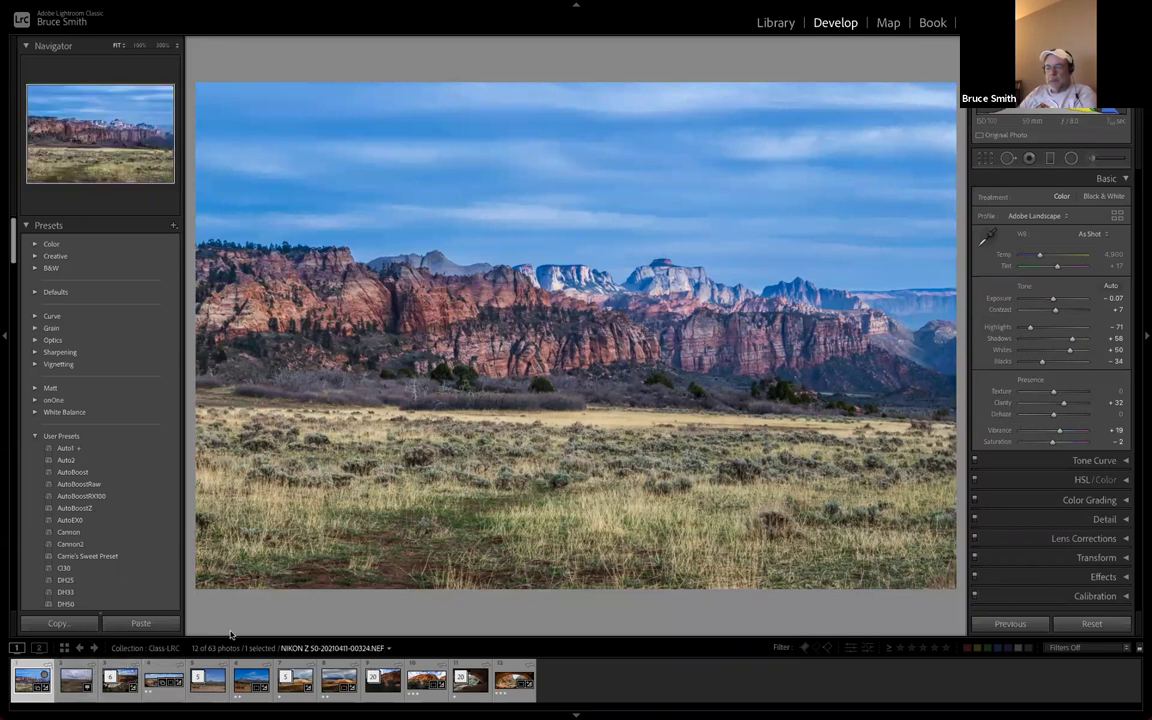
# Open PXL_20210427_172003254.jpg and apply Auto tone, leaving Exposure reset to zero
pyautogui.click(78, 681)
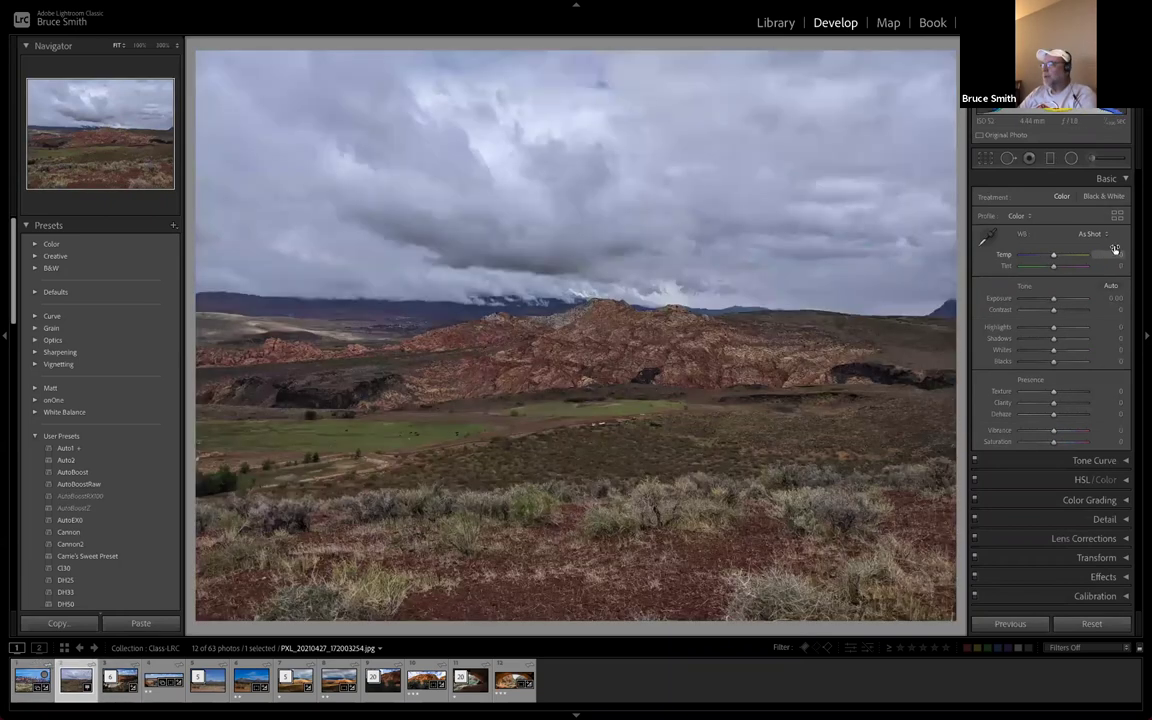
pyautogui.click(1113, 287)
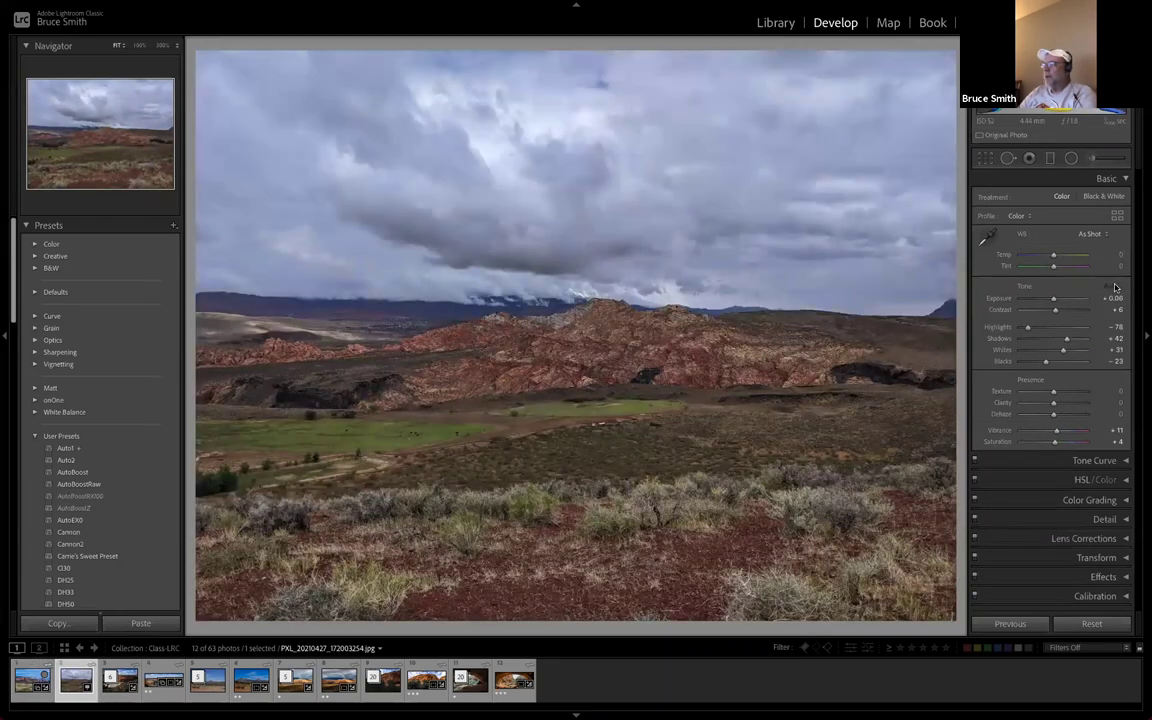
pyautogui.click(1061, 300)
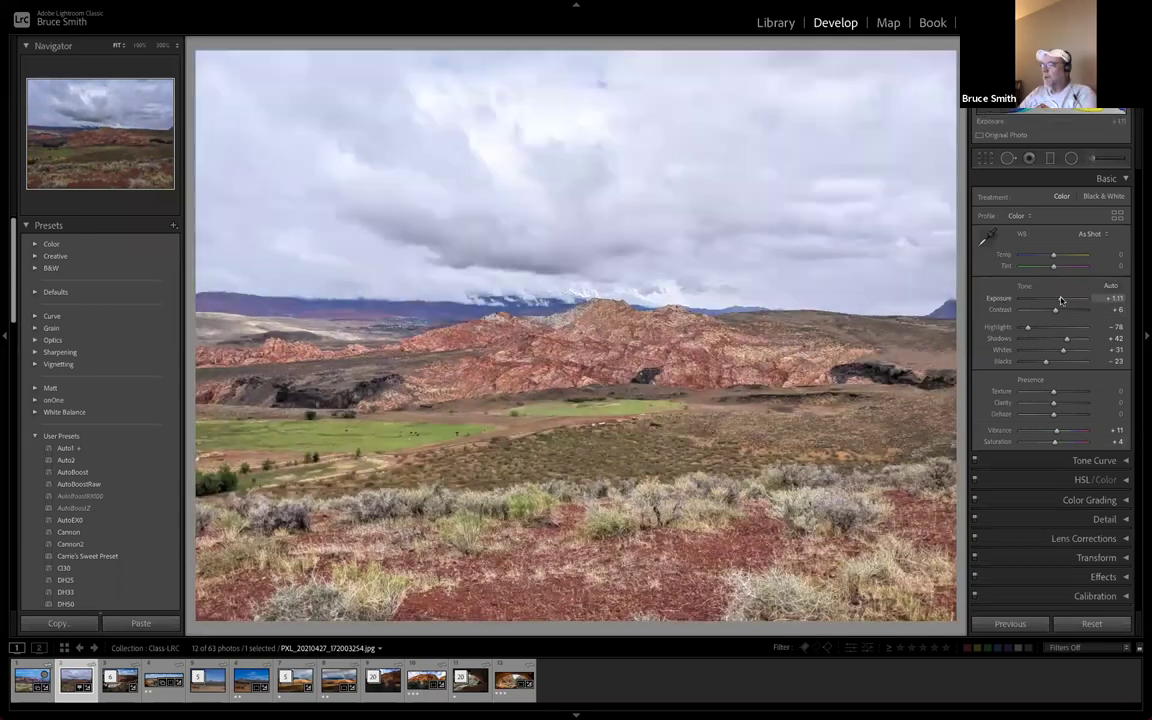
pyautogui.moveTo(1059, 300); pyautogui.dragTo(1055, 301)
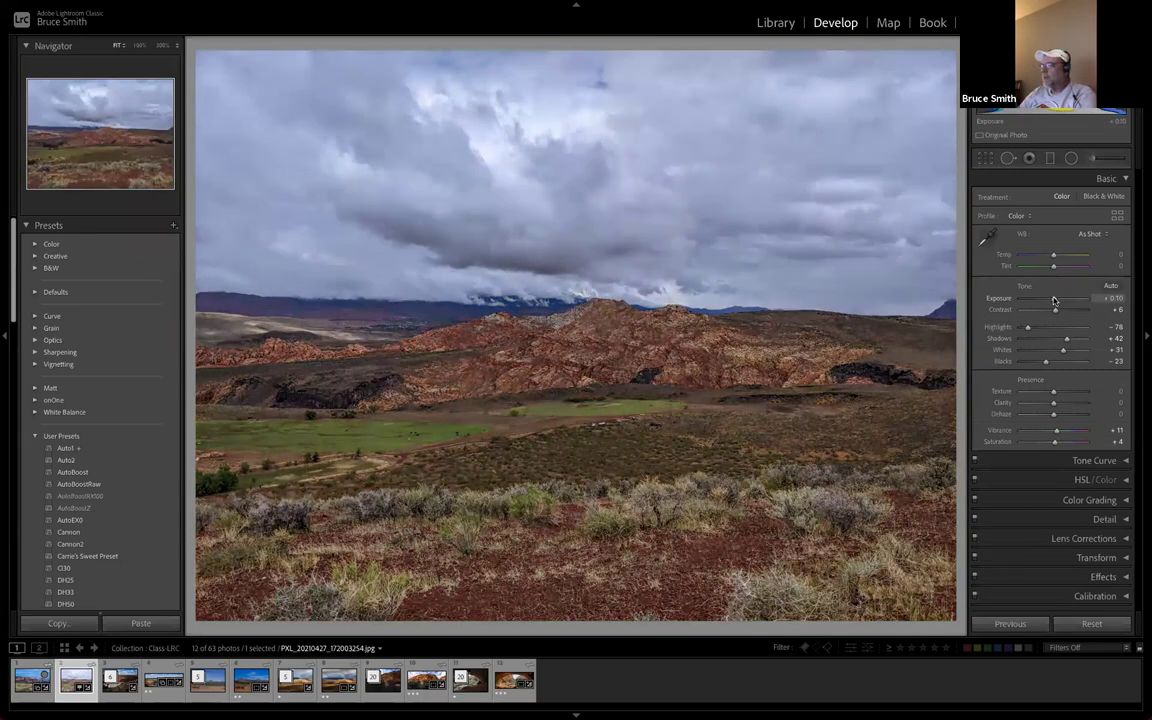
pyautogui.doubleClick(1004, 299)
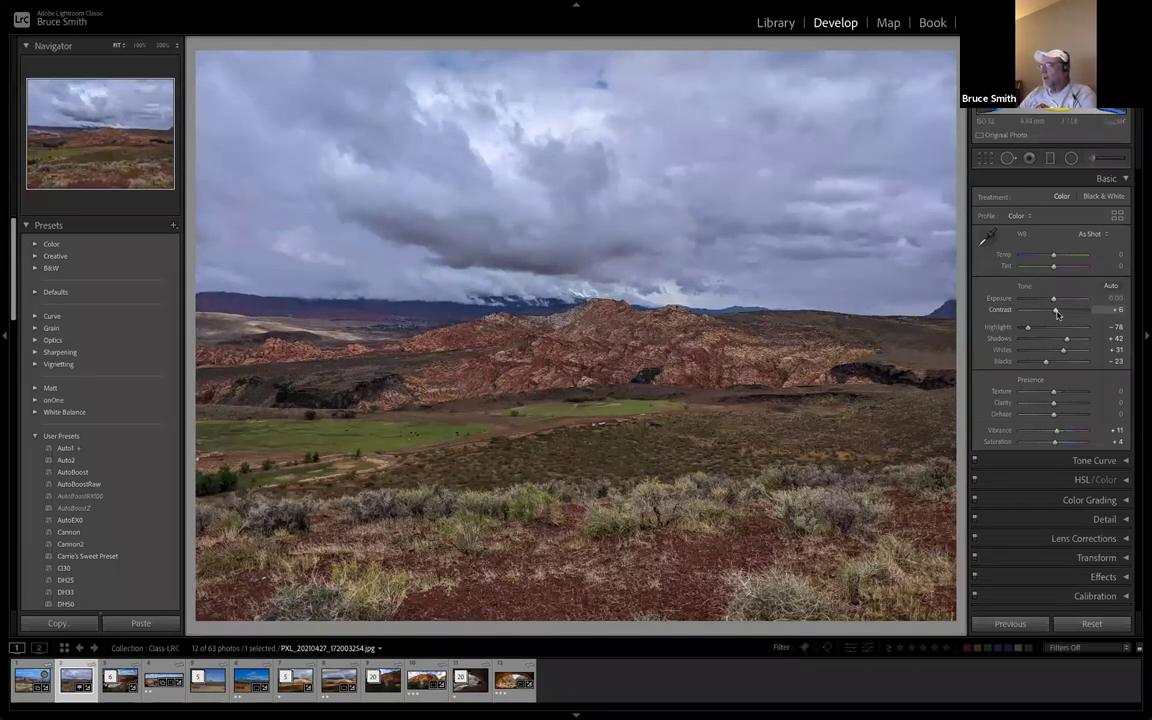
# Raise Contrast to +24 and brighten the Exposure slightly
pyautogui.moveTo(1057, 314); pyautogui.dragTo(1069, 316)
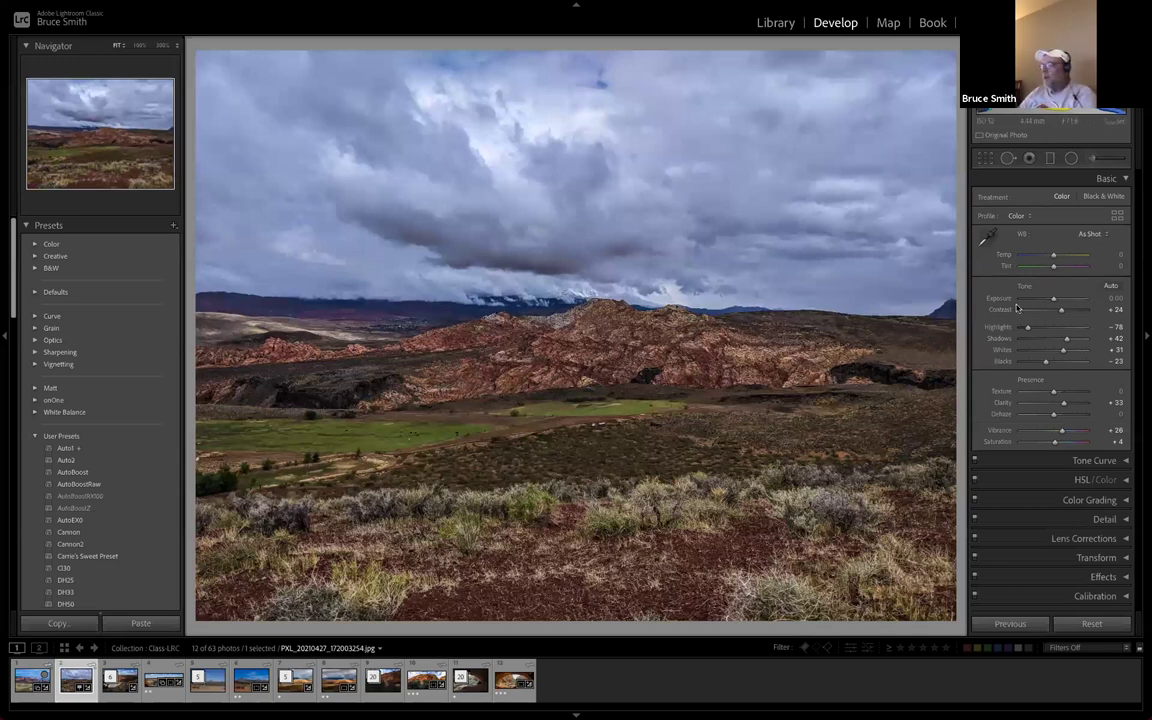
pyautogui.moveTo(1053, 298); pyautogui.dragTo(1052, 301)
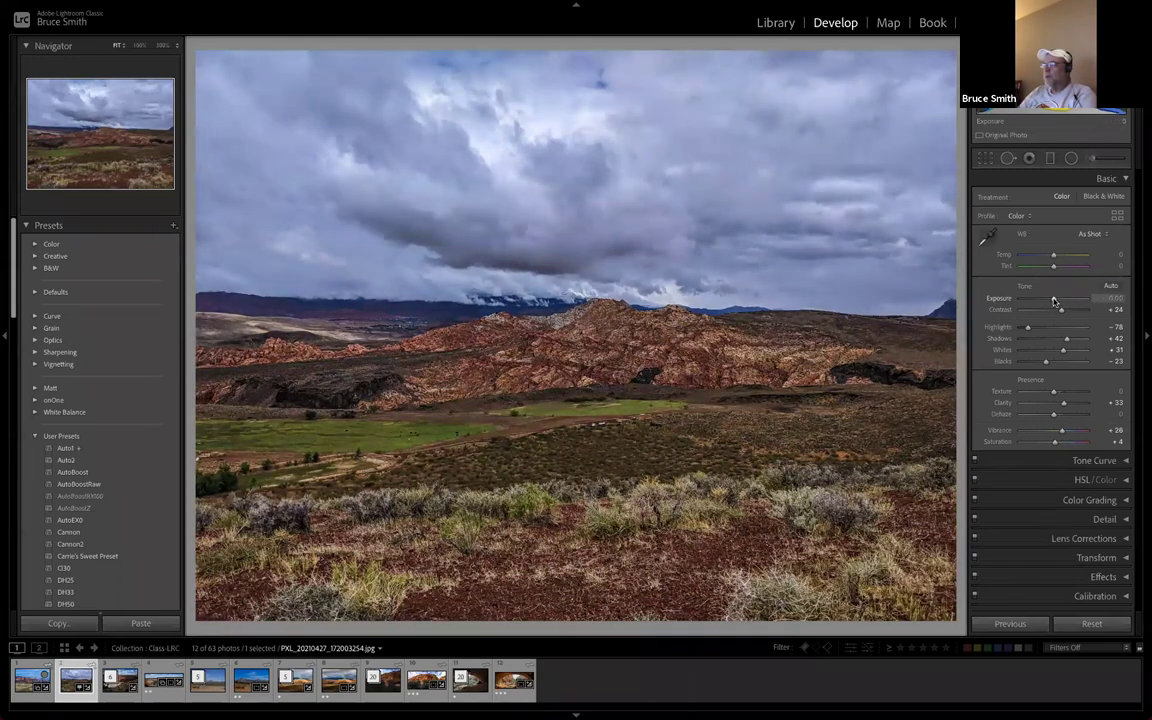
pyautogui.click(1071, 158)
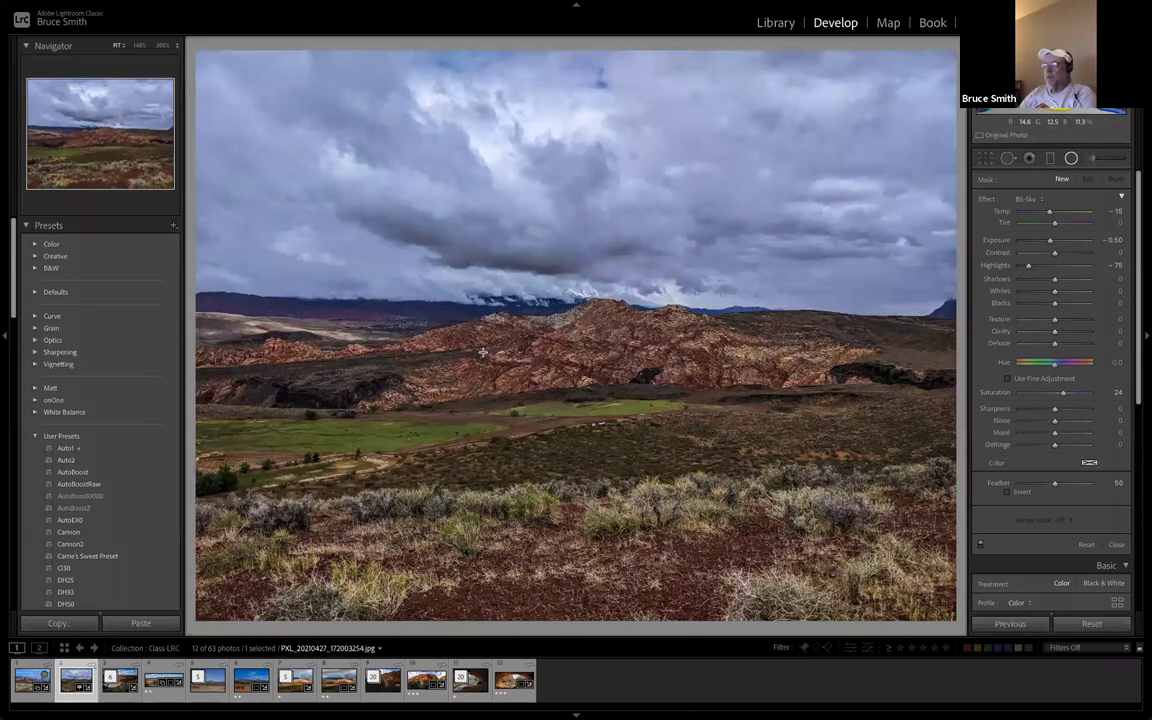
# Draw an inverted radial filter ellipse around the central red mountain
pyautogui.click(482, 352)
pyautogui.moveTo(709, 352); pyautogui.dragTo(684, 442)
pyautogui.moveTo(468, 355); pyautogui.dragTo(624, 360)
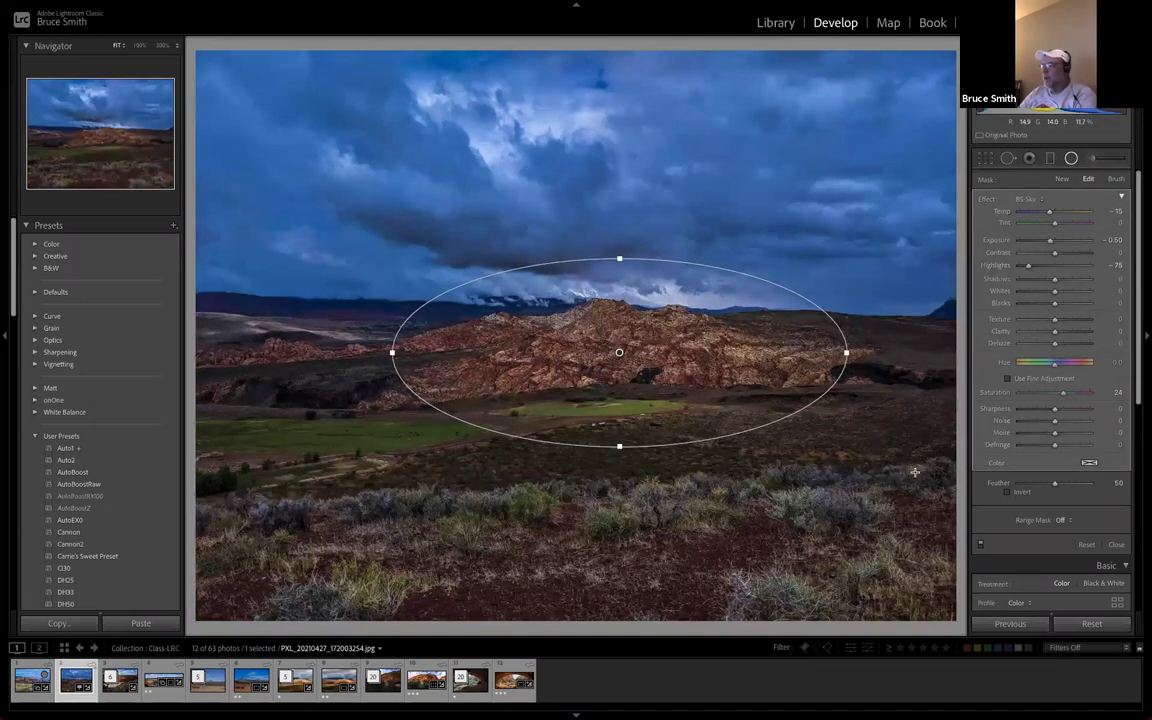
pyautogui.click(1008, 493)
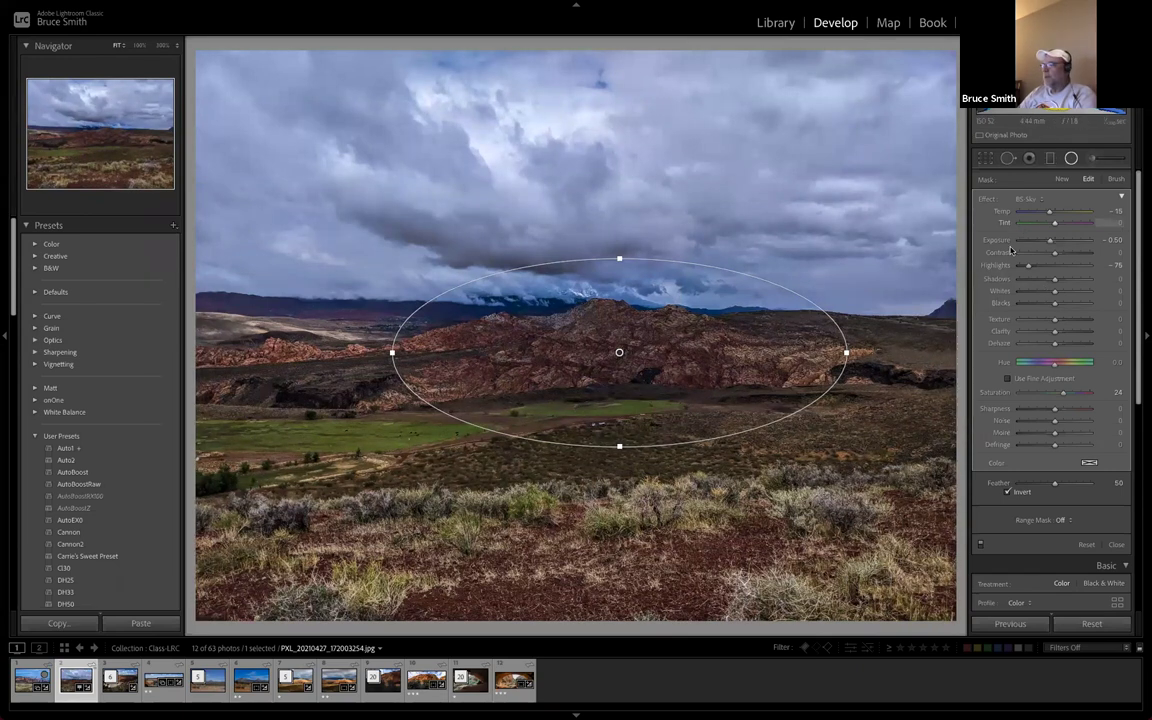
# Set the radial filter to Shadows +46 and Exposure +0.29, flattening the ellipse
pyautogui.doubleClick(983, 203)
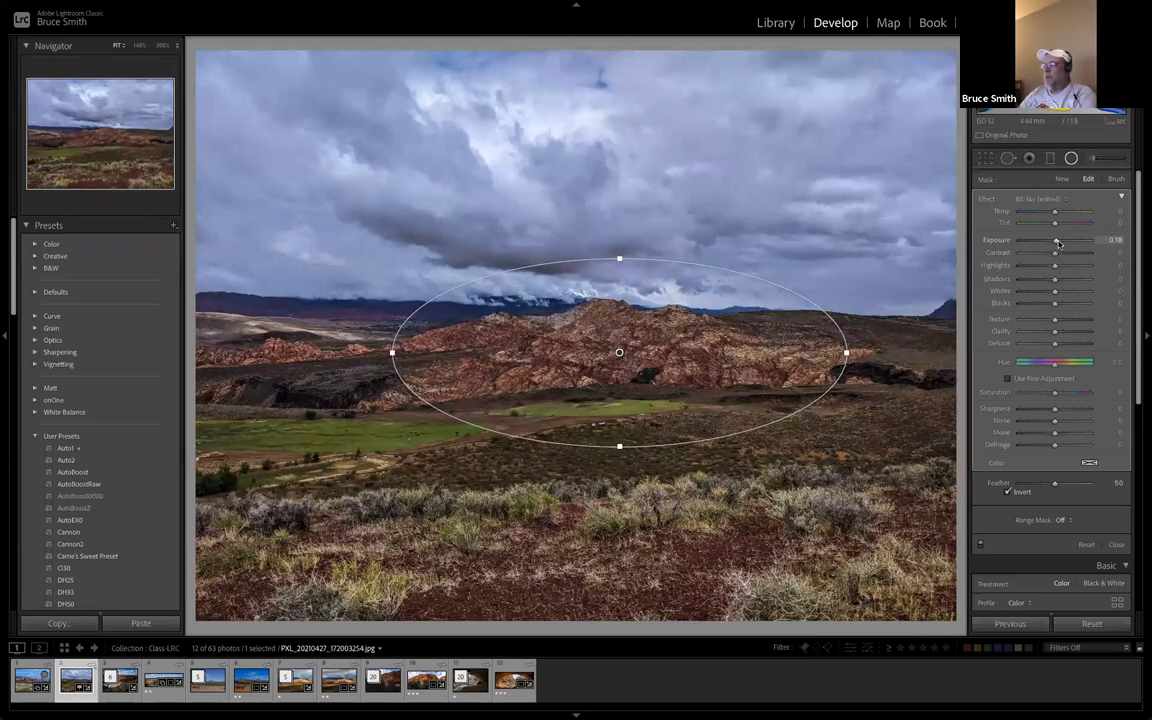
pyautogui.moveTo(1057, 243); pyautogui.dragTo(1060, 243)
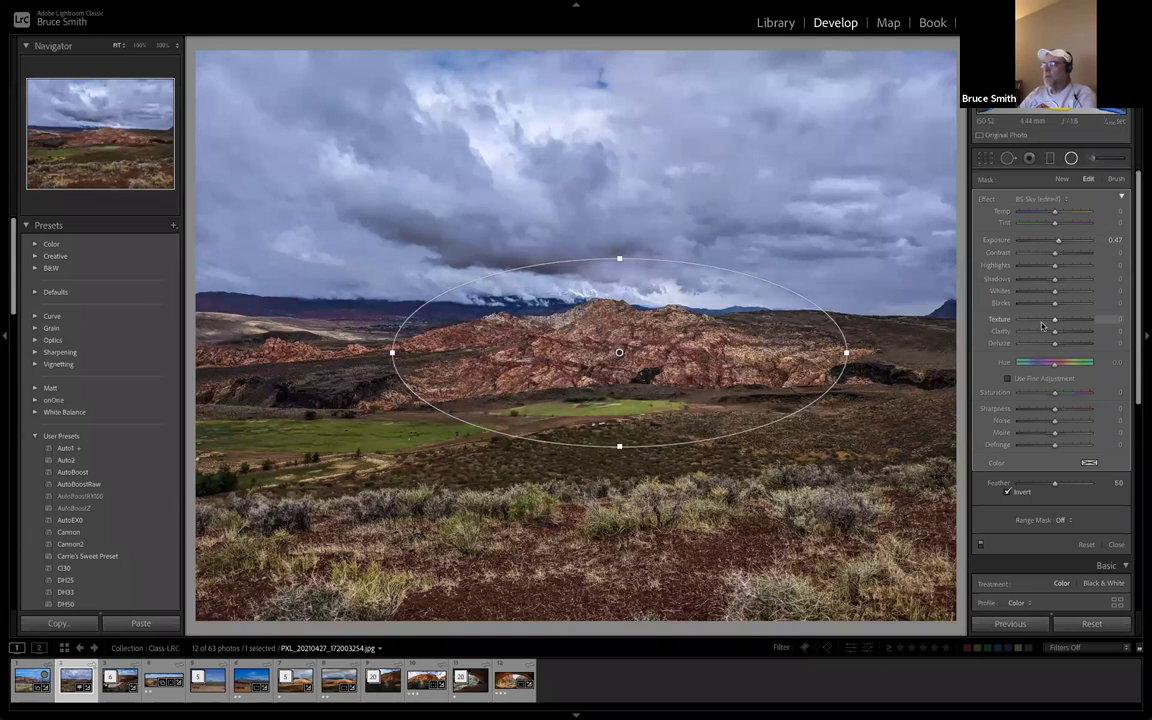
pyautogui.doubleClick(1003, 244)
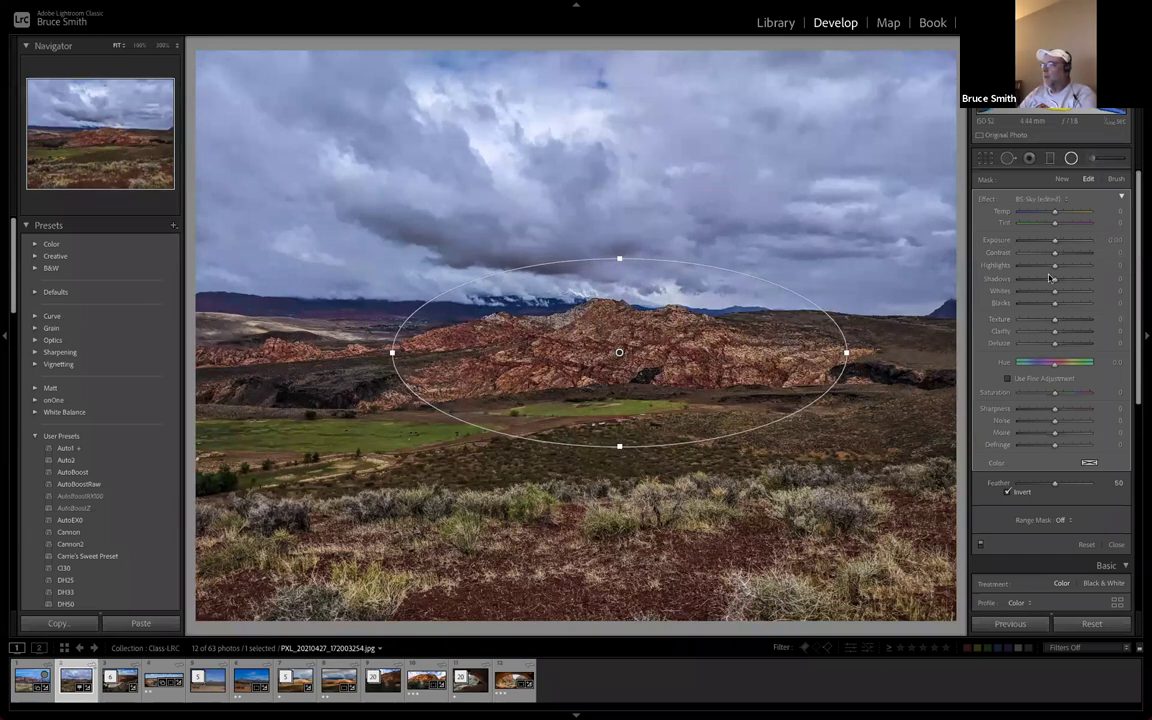
pyautogui.moveTo(1062, 281)
pyautogui.mouseDown()
pyautogui.moveTo(1092, 281)
pyautogui.moveTo(1066, 278)
pyautogui.mouseUp()
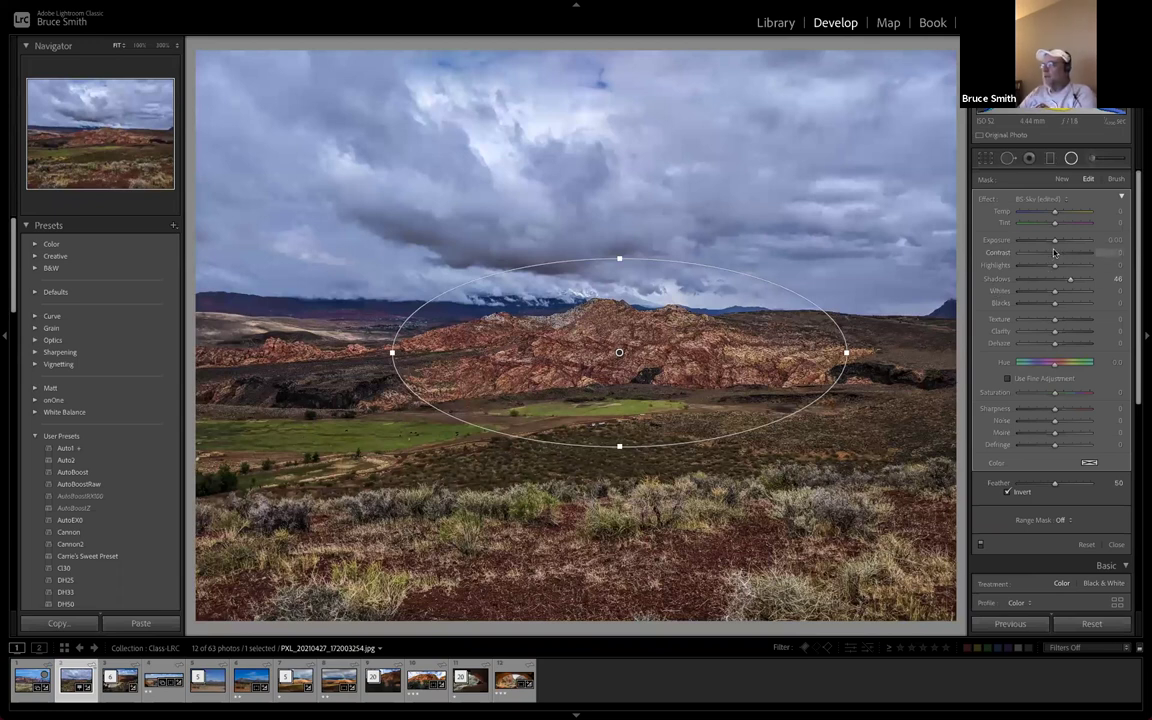
pyautogui.moveTo(1055, 241); pyautogui.dragTo(1058, 243)
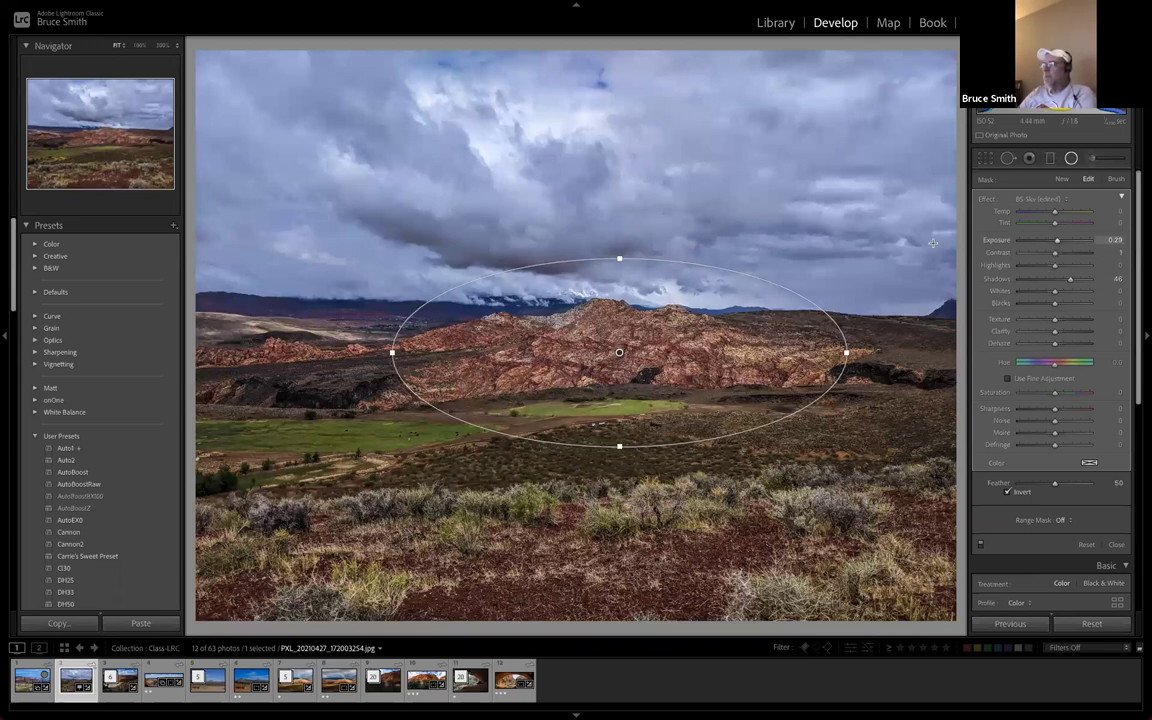
pyautogui.moveTo(620, 258); pyautogui.dragTo(617, 282)
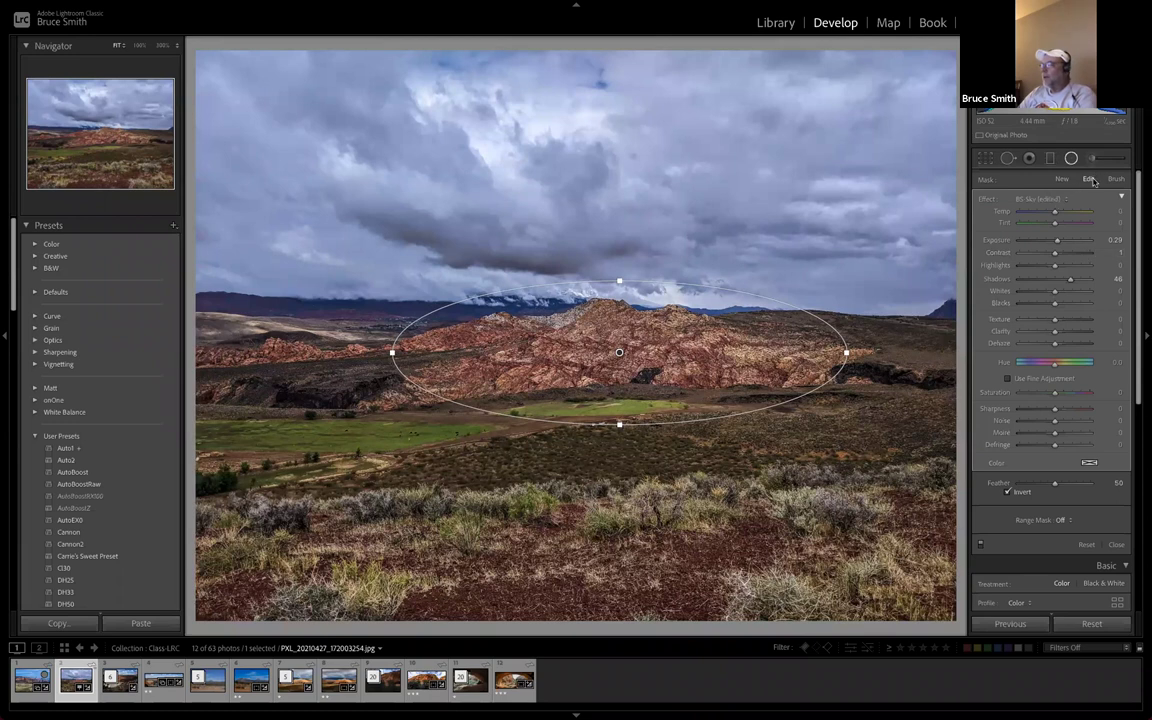
pyautogui.click(1071, 158)
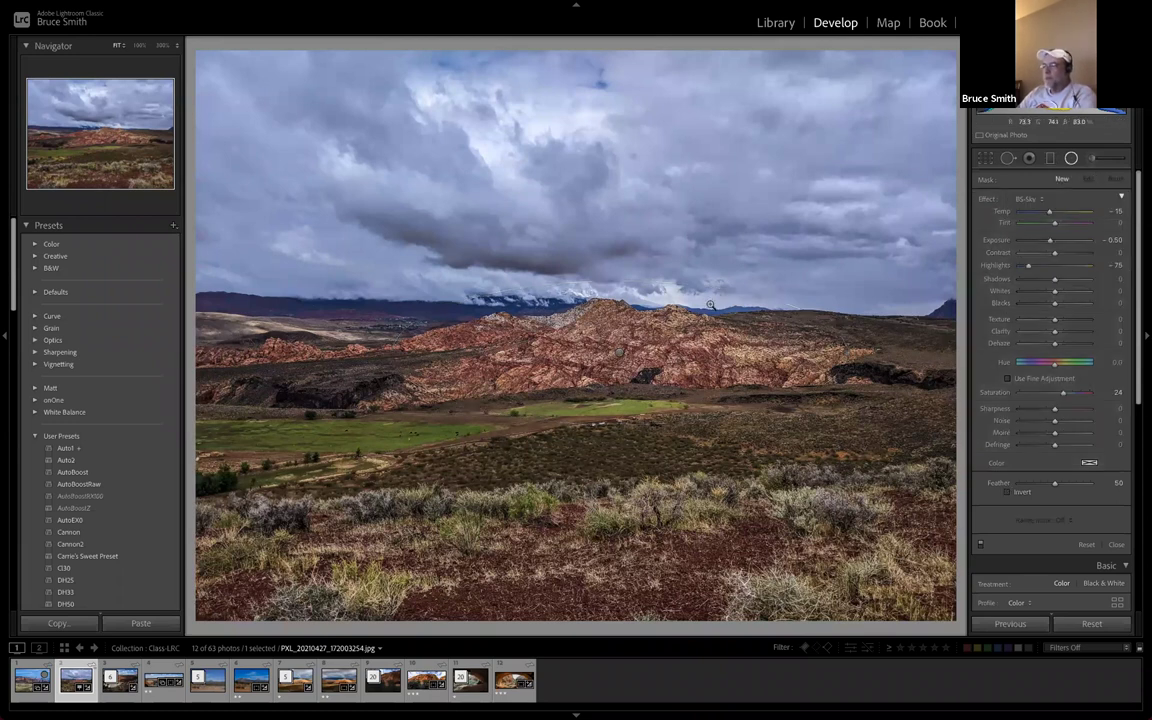
# Toggle the mountain radial filter off and on to compare before and after
pyautogui.click(1071, 158)
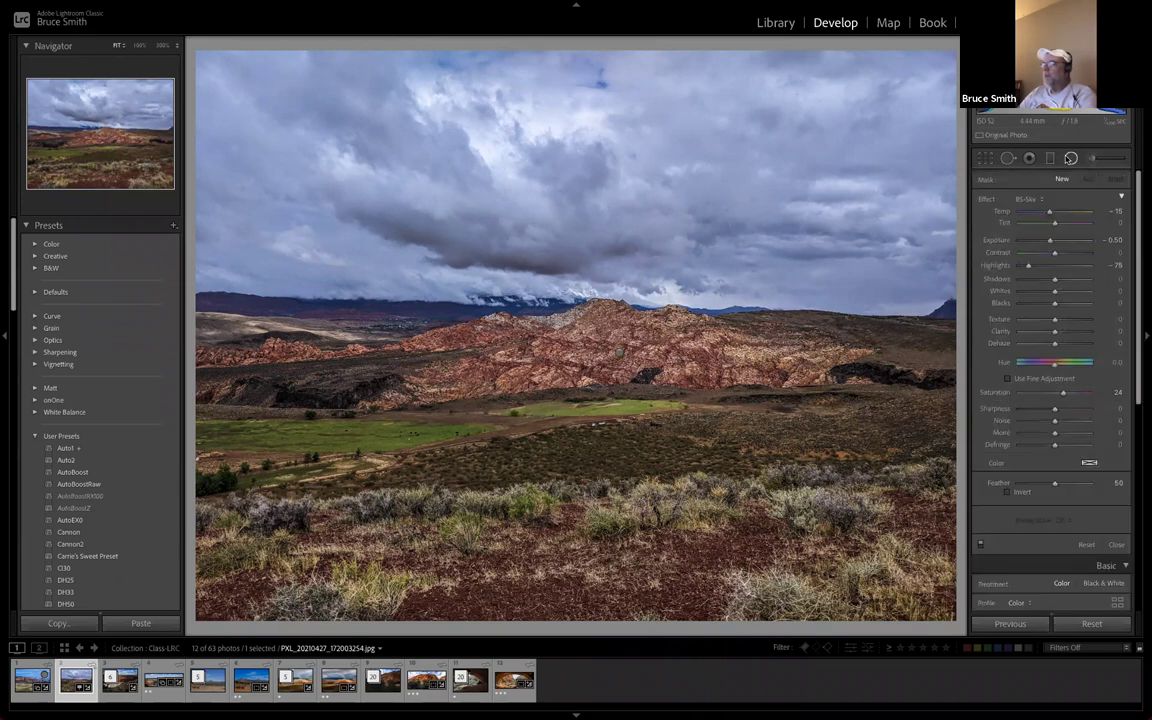
pyautogui.click(618, 350)
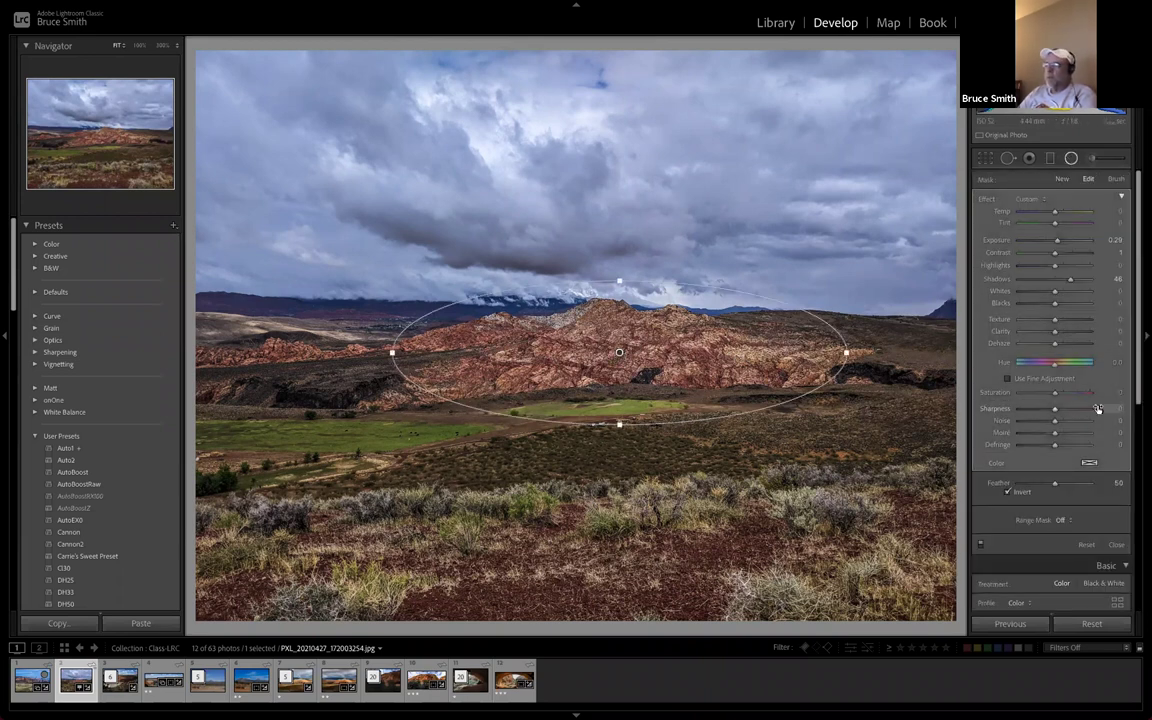
pyautogui.click(981, 545)
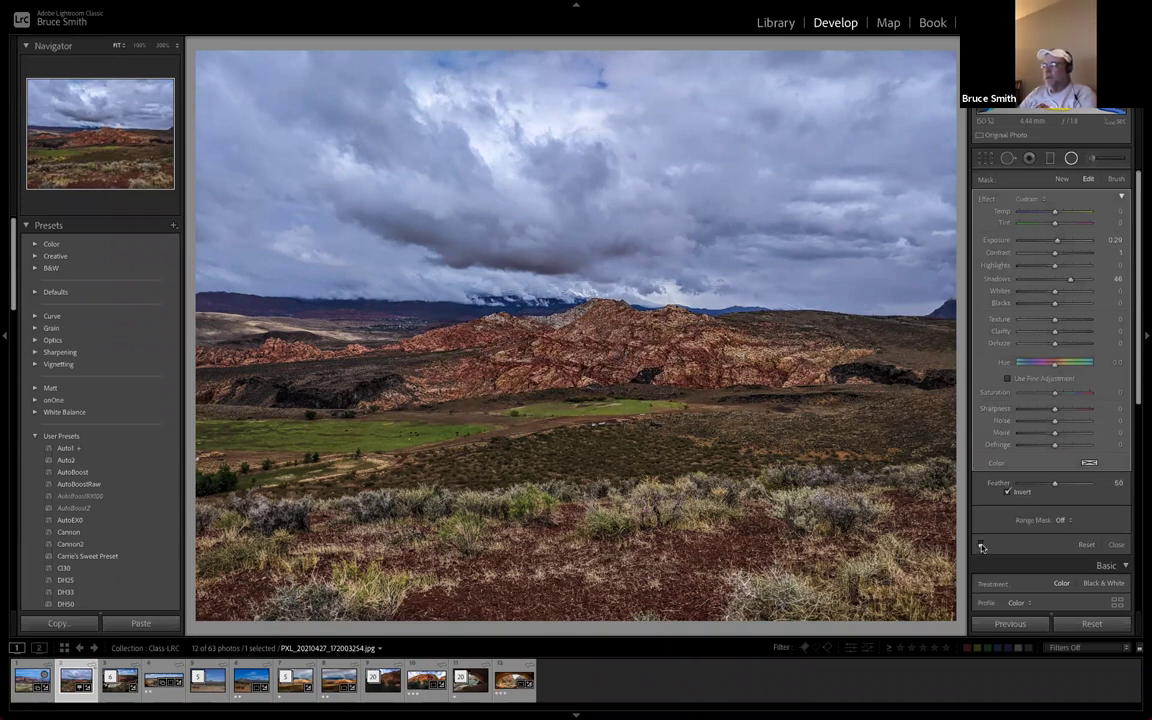
pyautogui.click(981, 545)
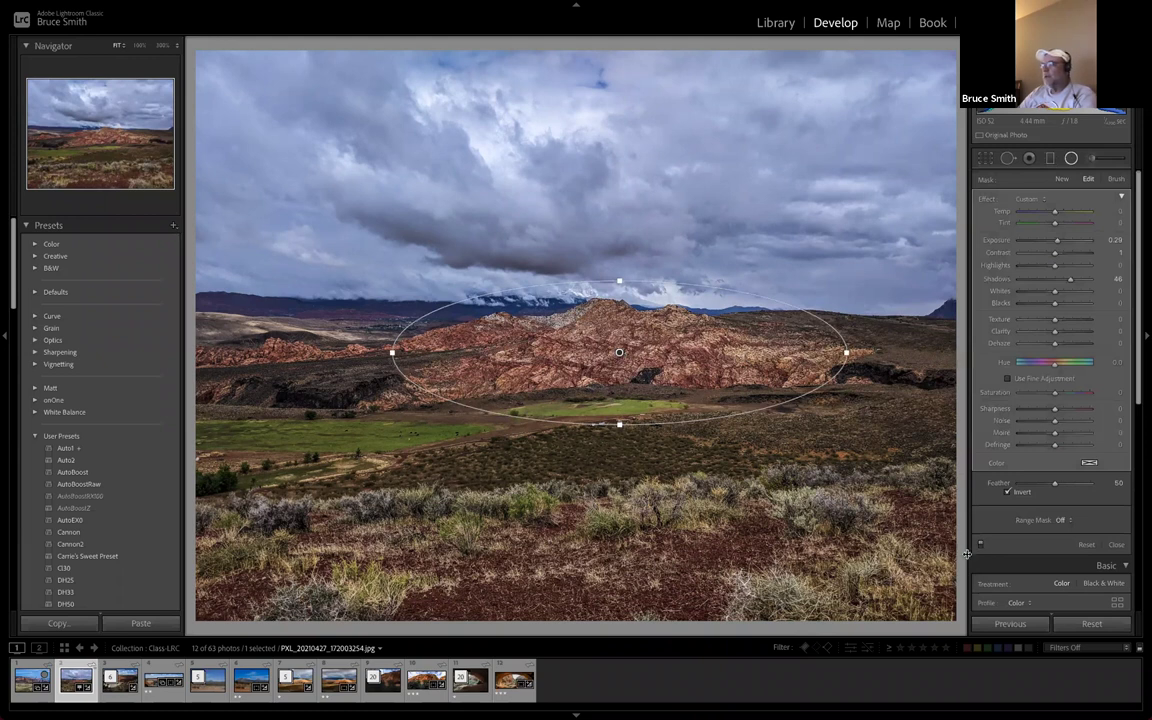
pyautogui.click(1116, 545)
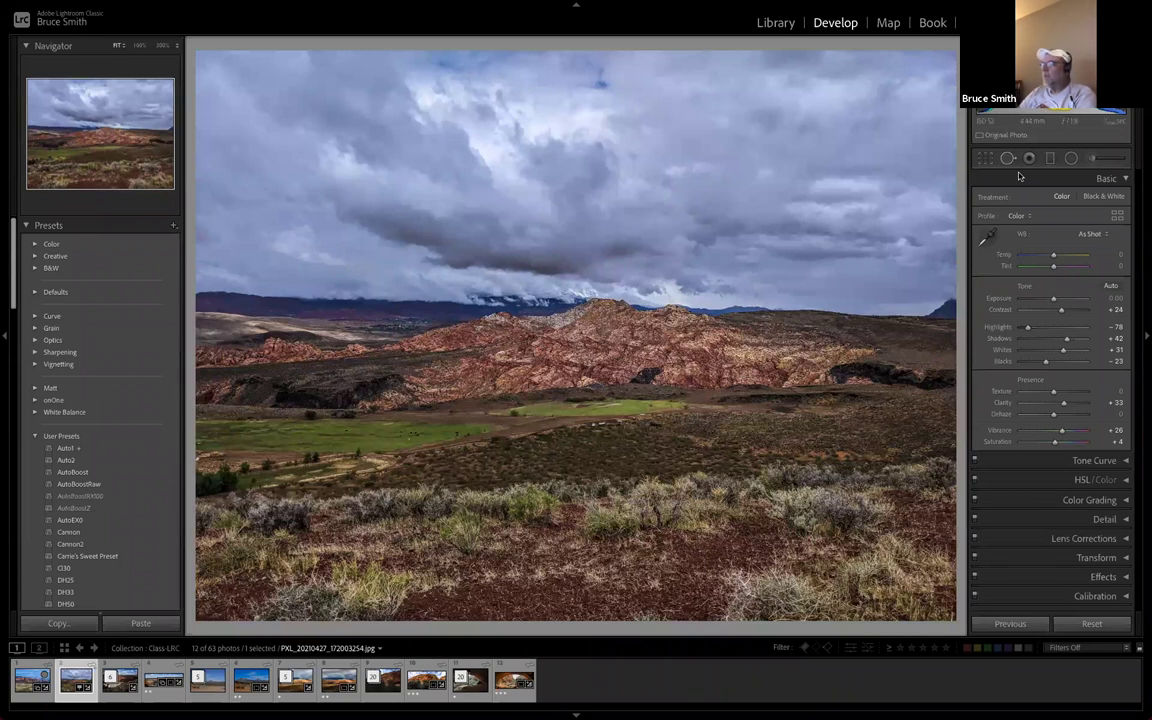
pyautogui.click(1071, 160)
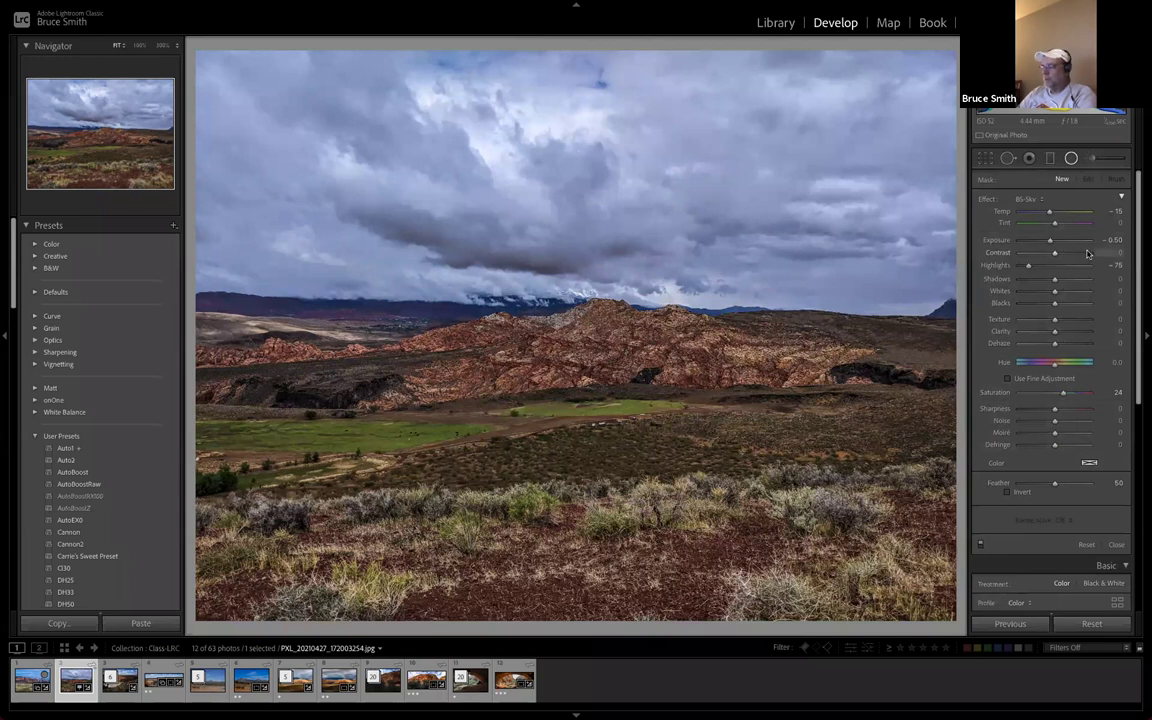
# Paint an adjustment brush mask on the red mountain with Highlights 79 and Exposure 1.09
pyautogui.hotkey('shift', 'm')
pyautogui.click(1092, 157)
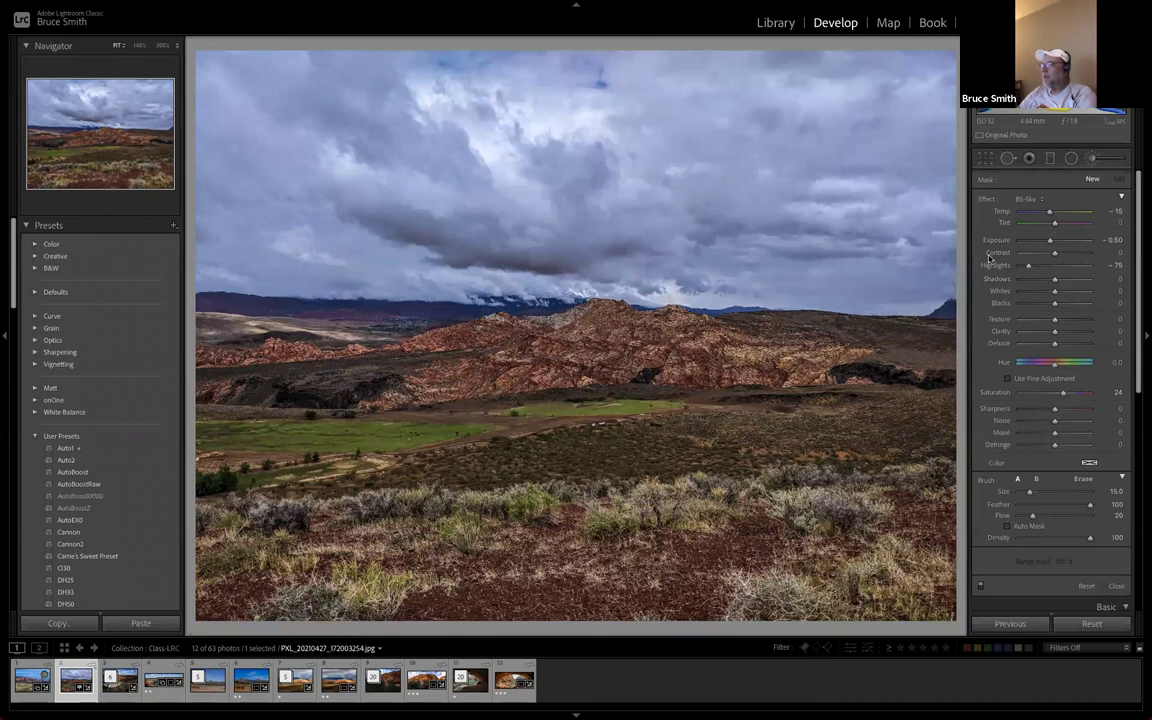
pyautogui.doubleClick(987, 199)
pyautogui.moveTo(1054, 265); pyautogui.dragTo(1067, 243)
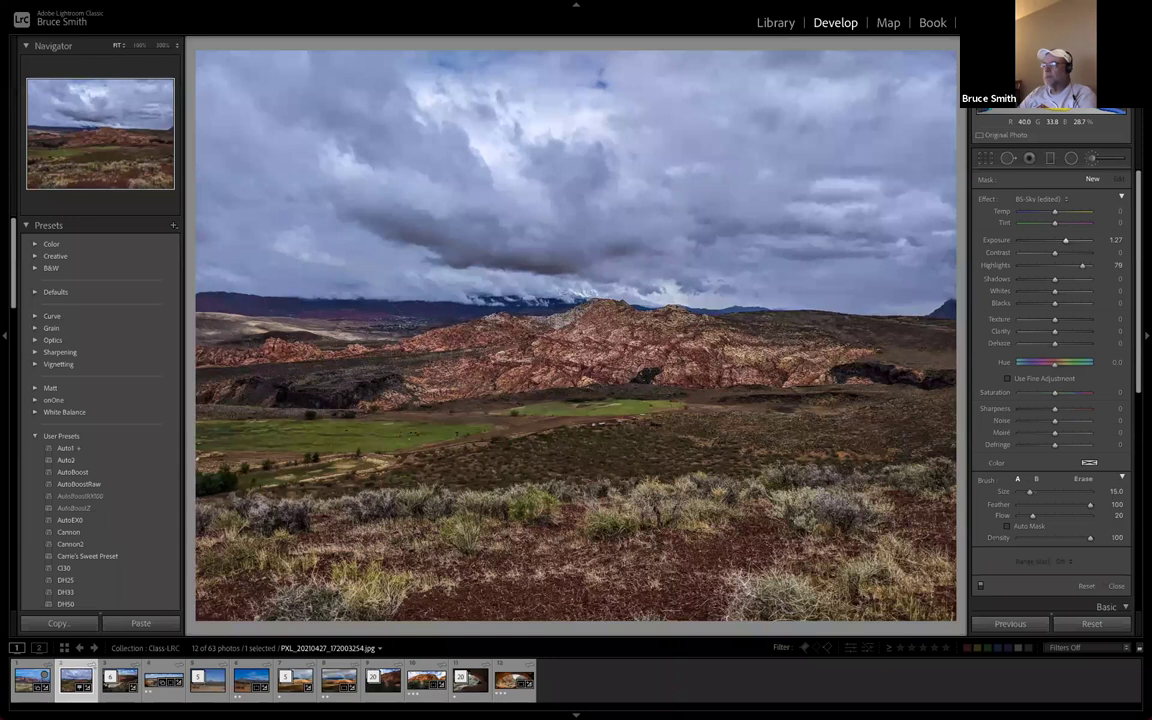
pyautogui.click(537, 340)
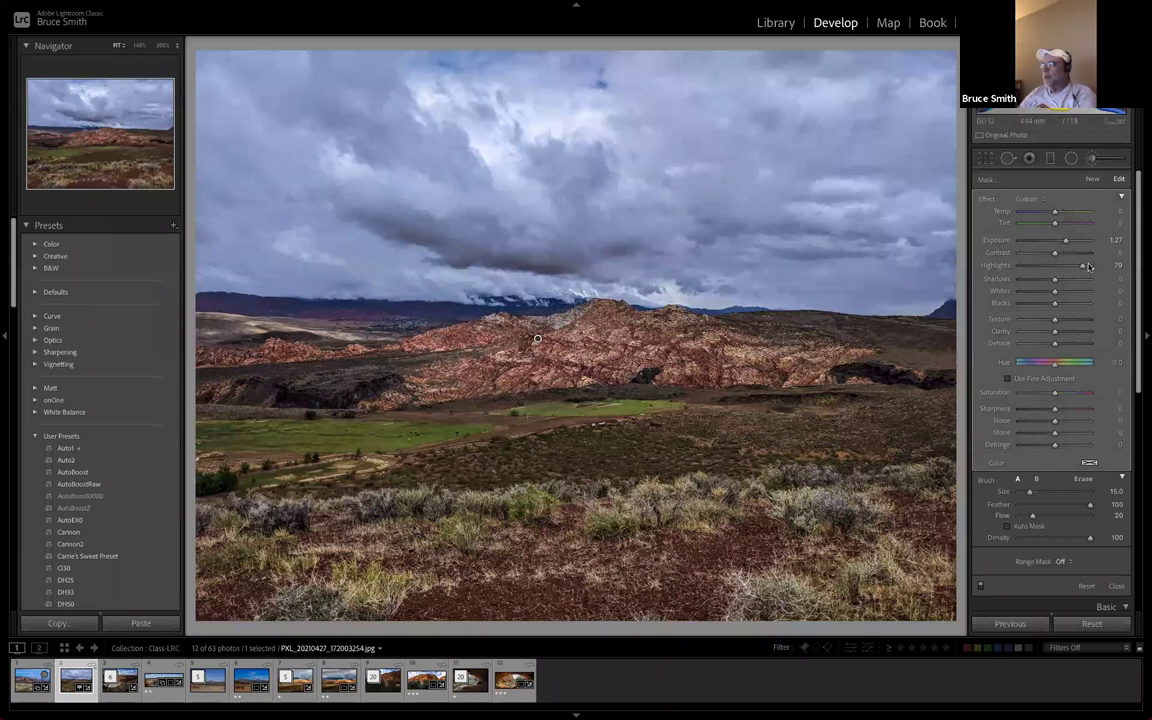
pyautogui.moveTo(1067, 243)
pyautogui.mouseDown()
pyautogui.moveTo(1088, 243)
pyautogui.moveTo(1044, 249)
pyautogui.moveTo(1064, 249)
pyautogui.mouseUp()
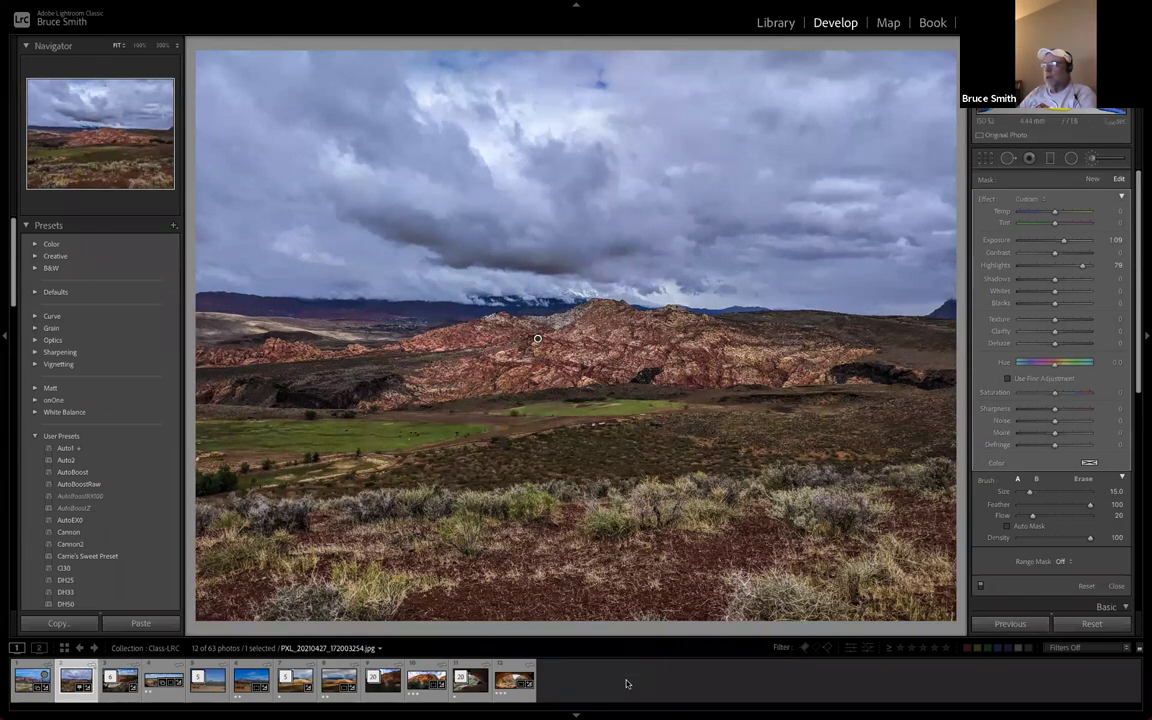
# Preview the dam panorama full size, then expand its six-photo stack in the grid
pyautogui.press('g')
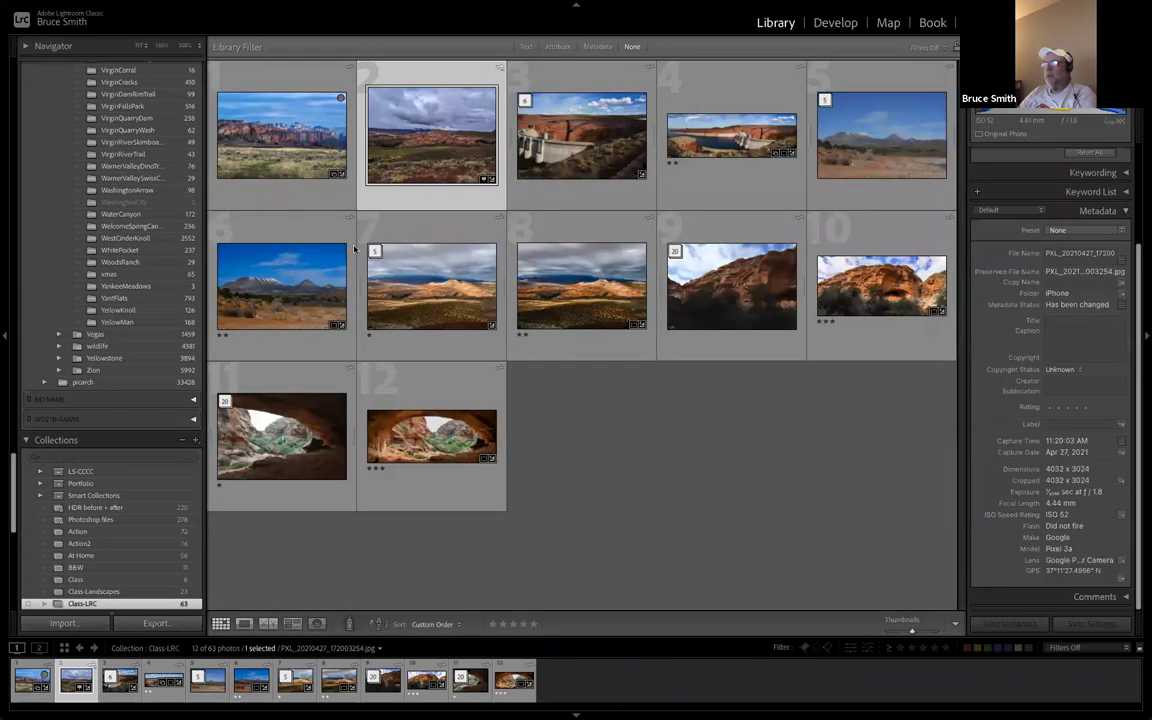
pyautogui.click(275, 120)
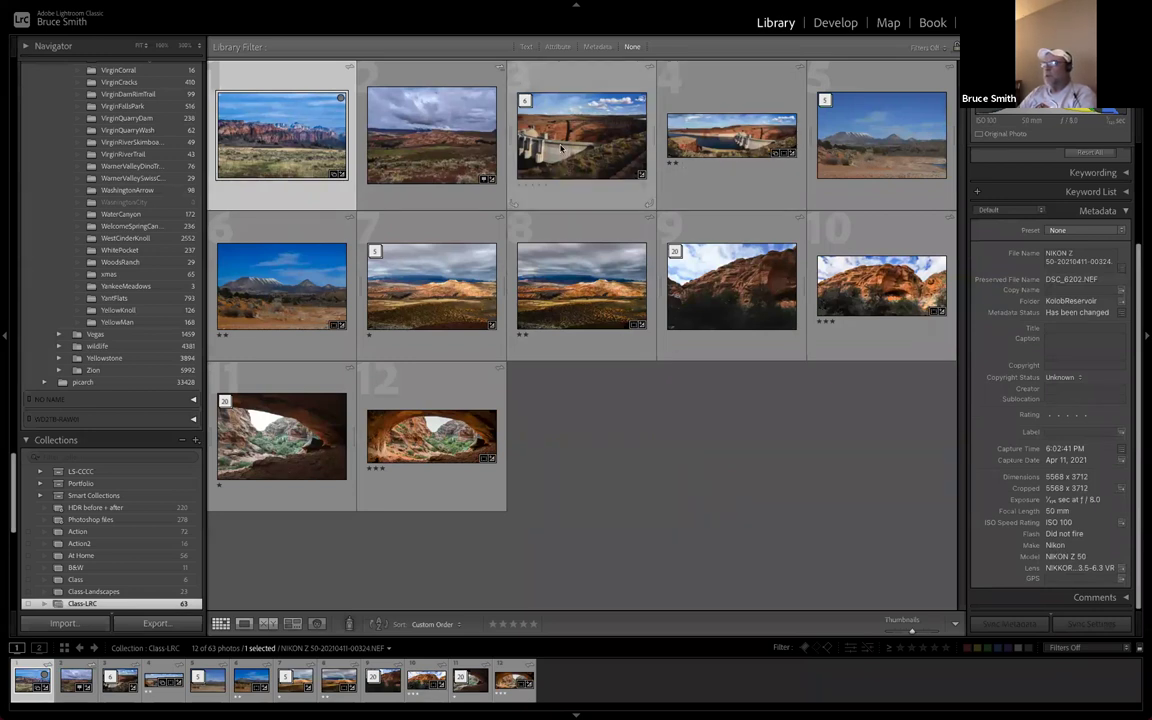
pyautogui.click(724, 146)
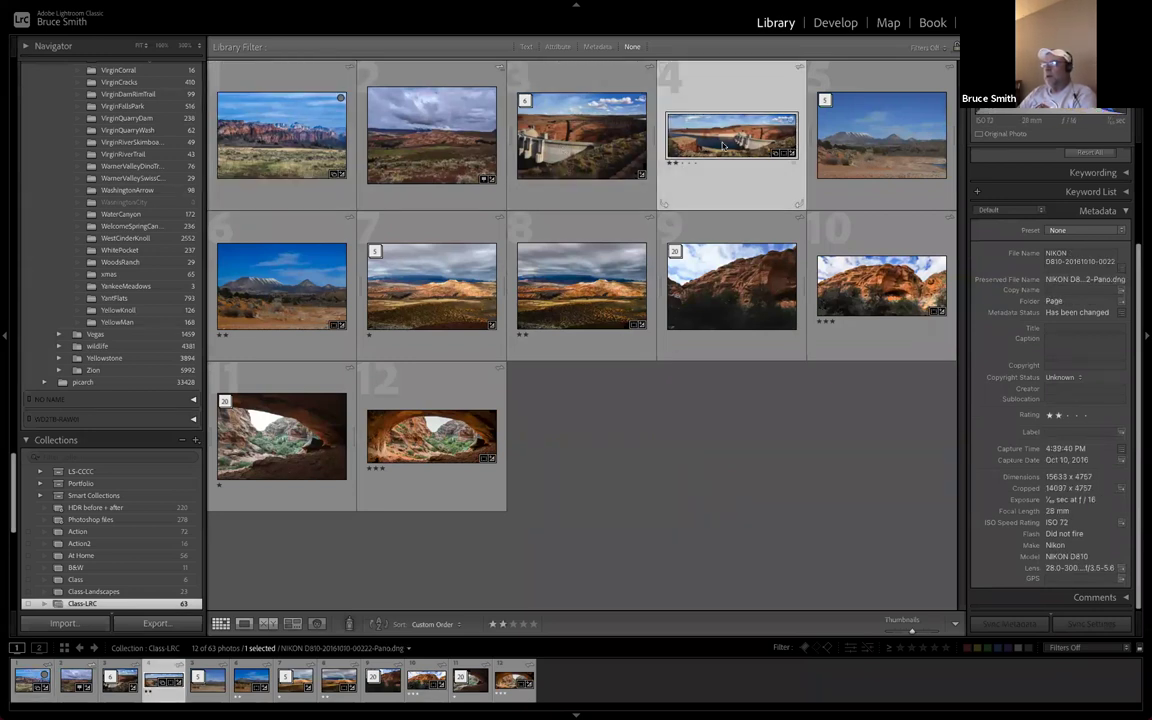
pyautogui.doubleClick(724, 146)
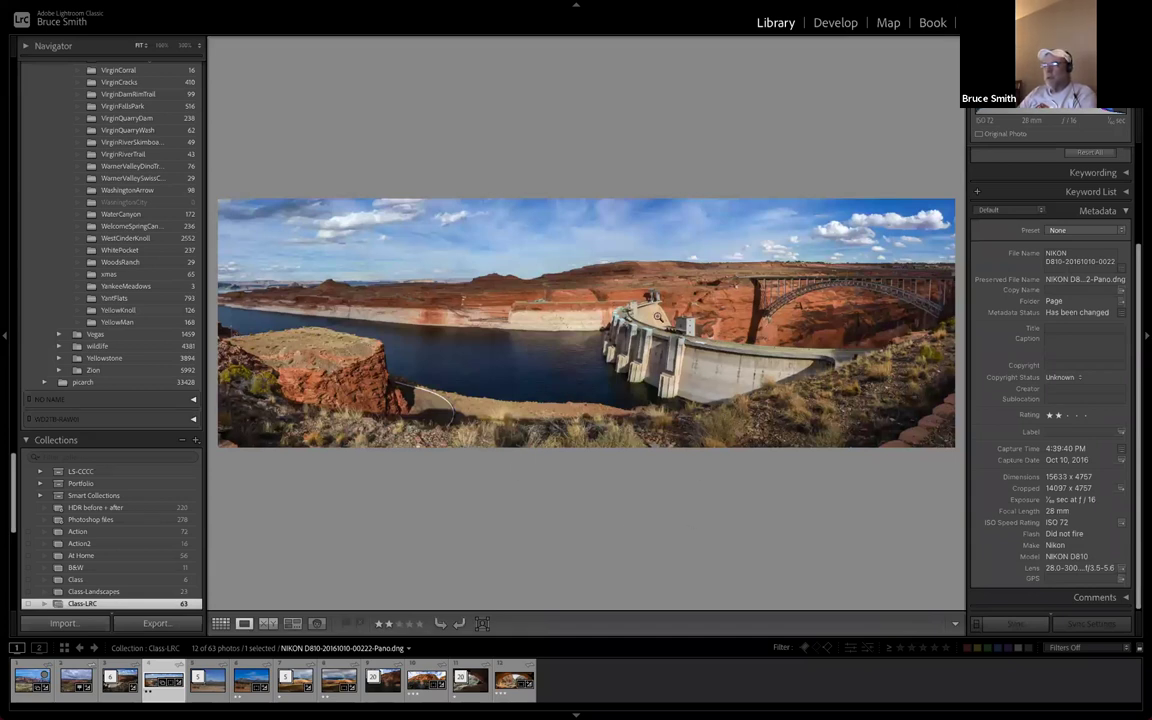
pyautogui.doubleClick(667, 208)
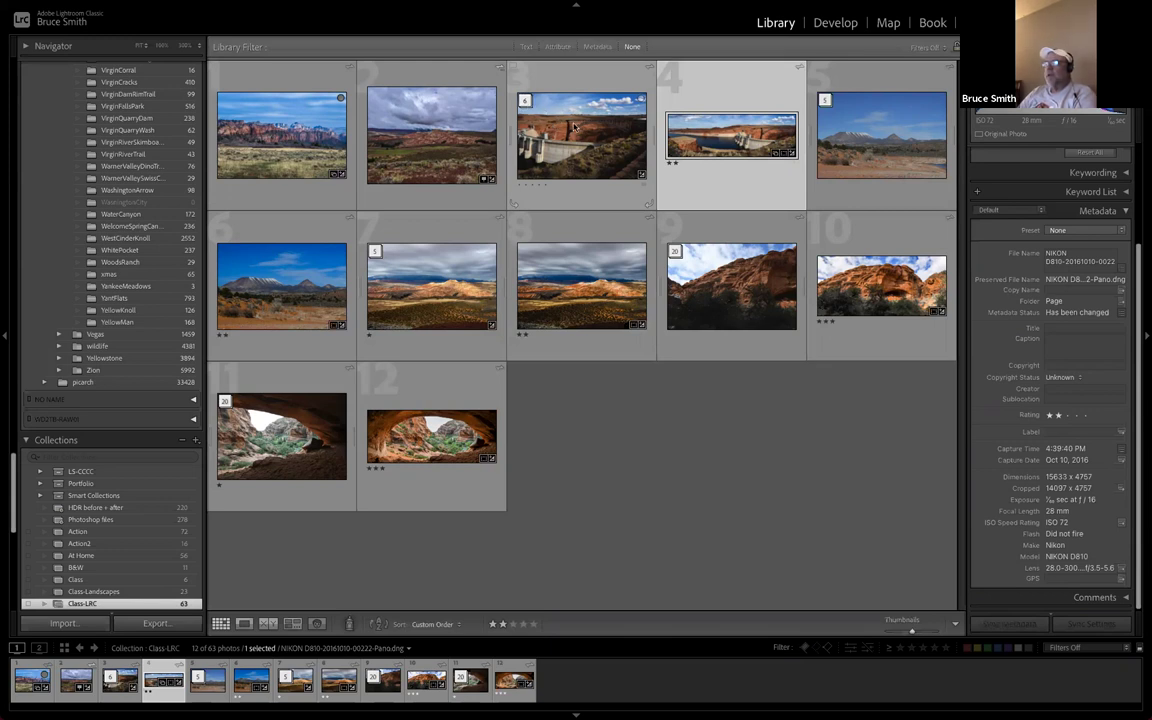
pyautogui.click(524, 101)
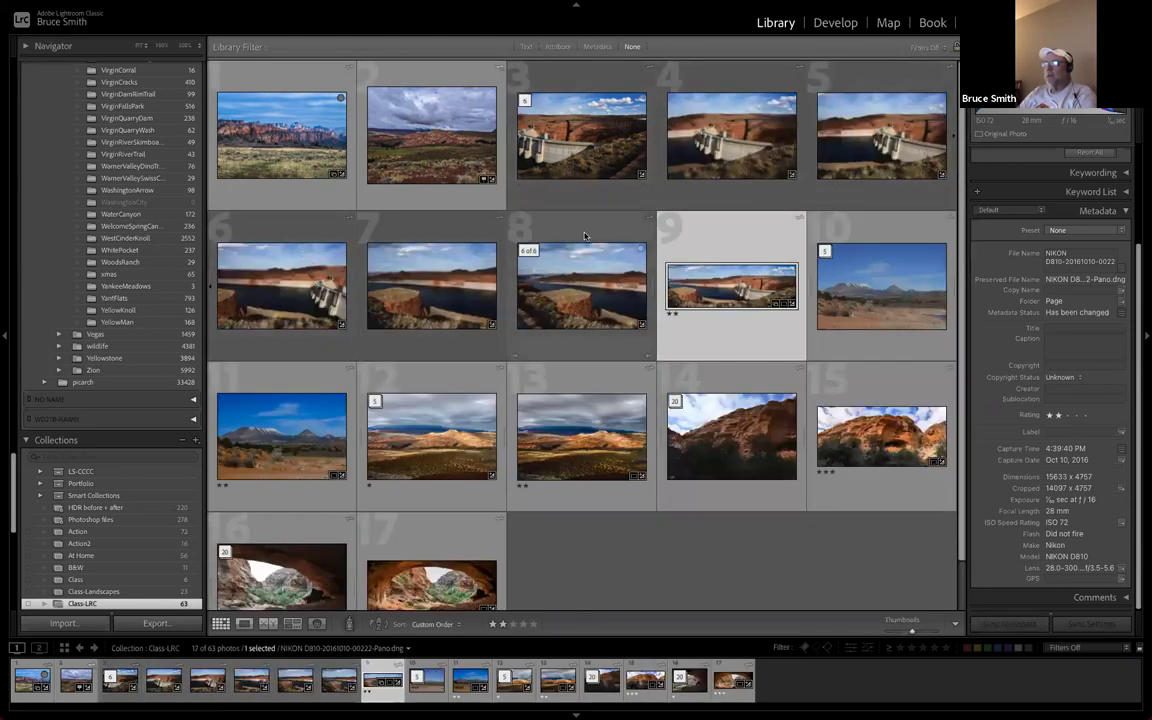
pyautogui.click(581, 137)
pyautogui.doubleClick(581, 137)
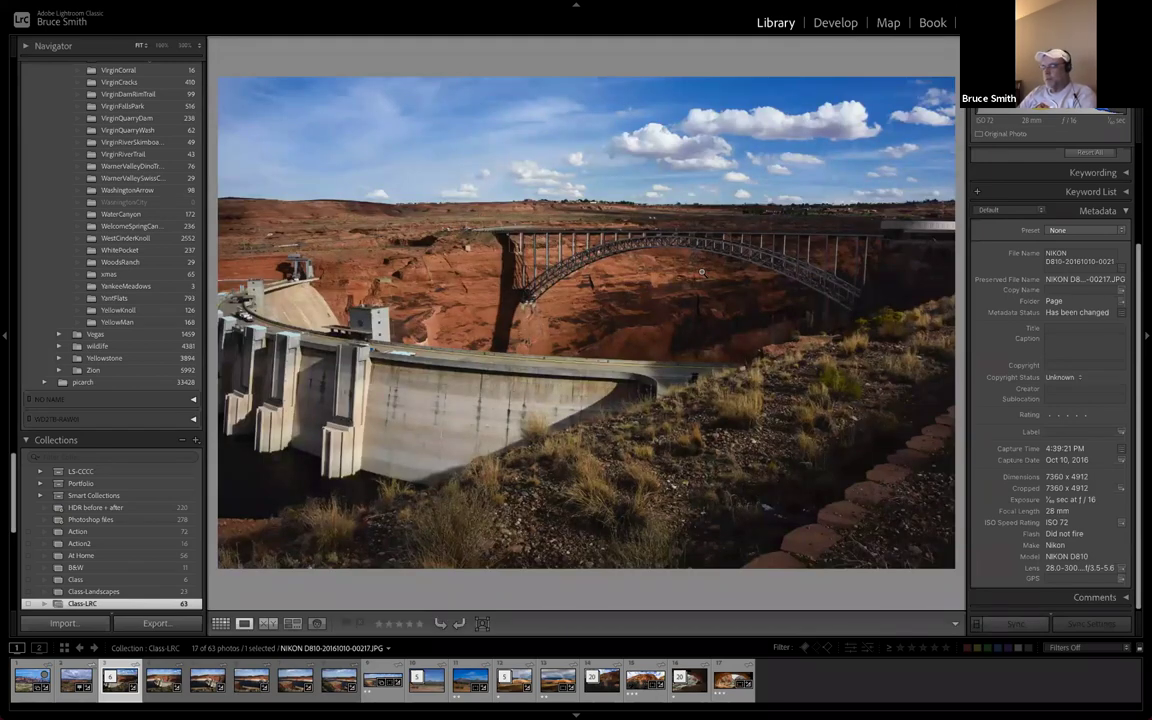
pyautogui.press('Right')
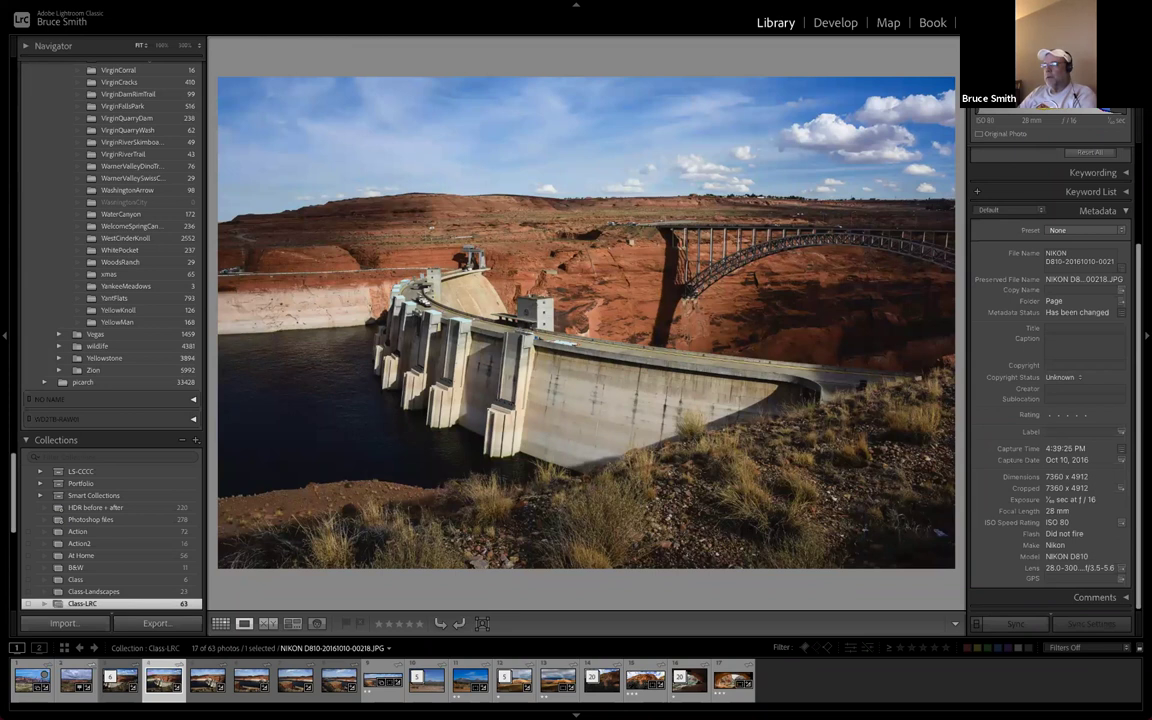
pyautogui.press('Right')
pyautogui.press('Right')
pyautogui.press('Right')
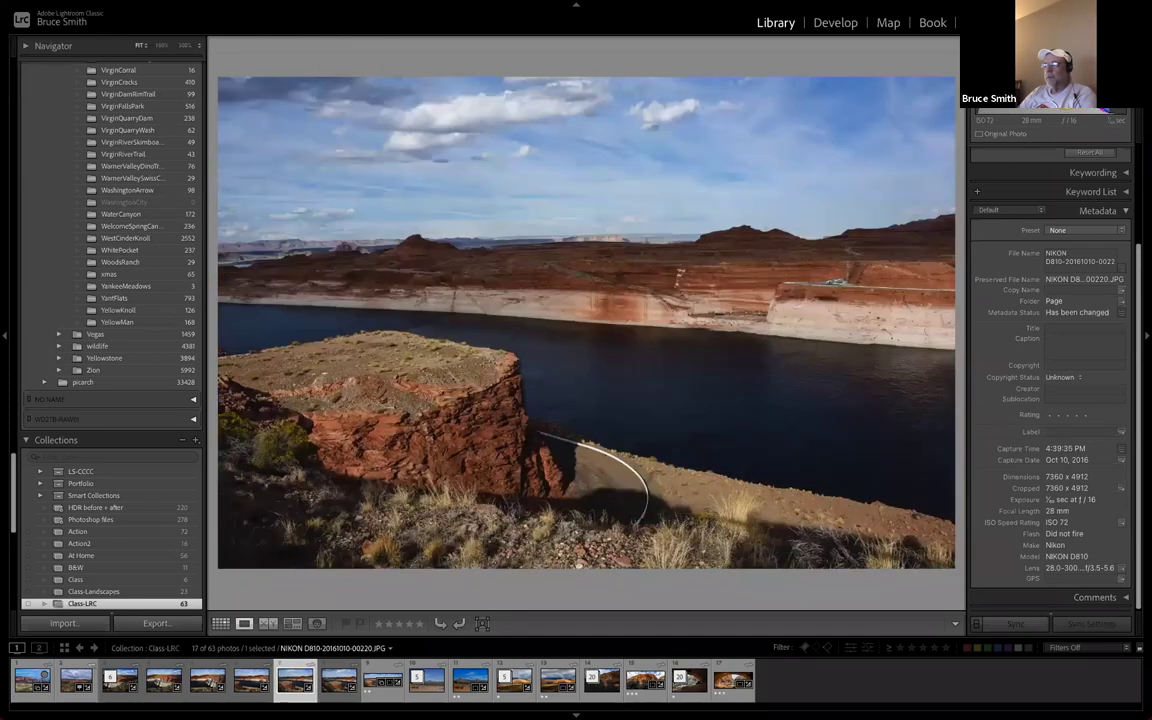
pyautogui.press('Right')
# Select the six dam frames and merge them with Photo Merge > Panorama
pyautogui.press('g')
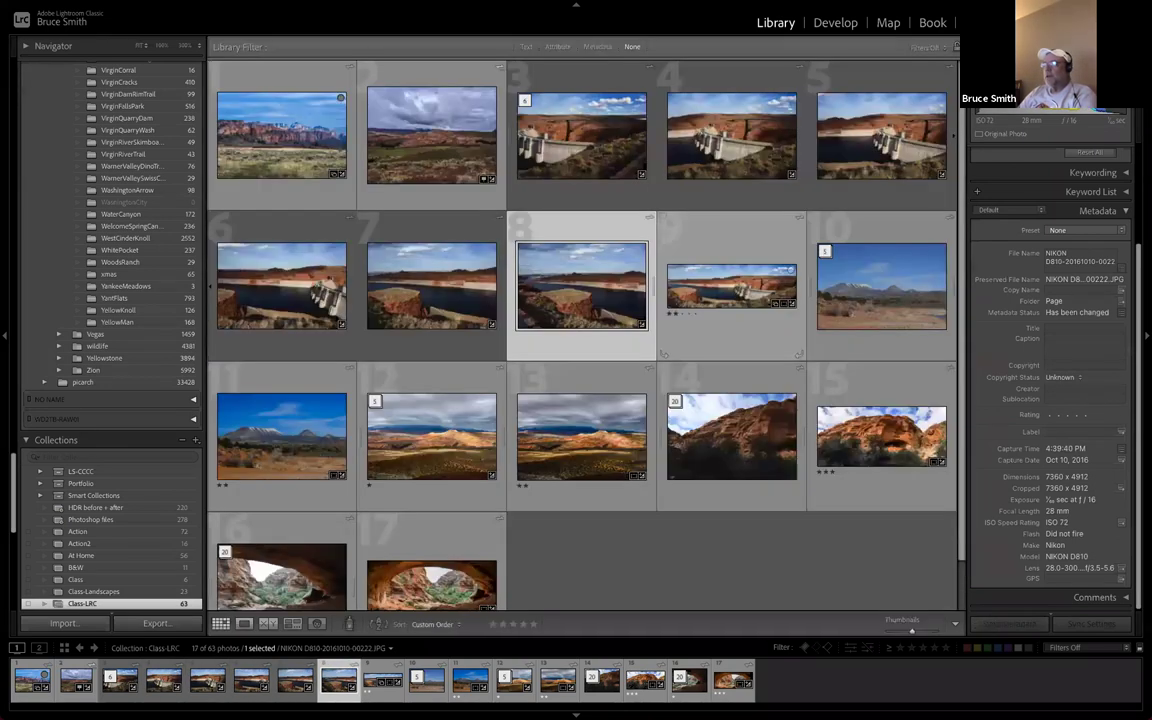
pyautogui.press('Up')
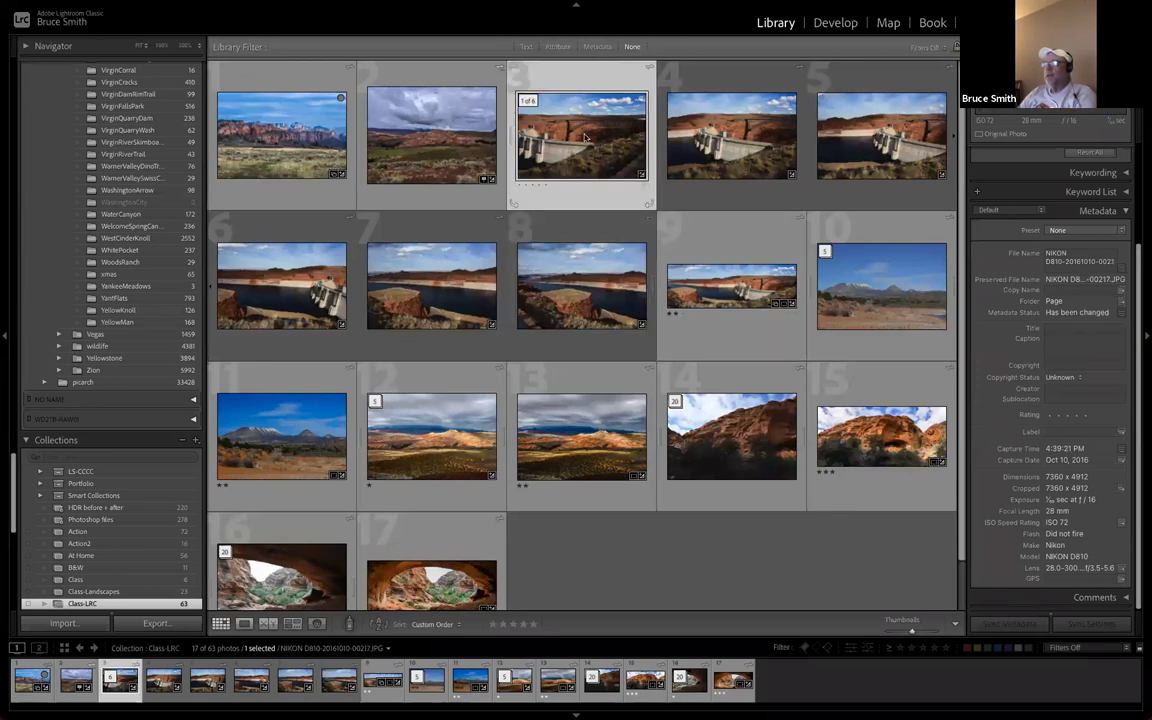
pyautogui.keyDown('shift'); pyautogui.click(575, 290); pyautogui.keyUp('shift')
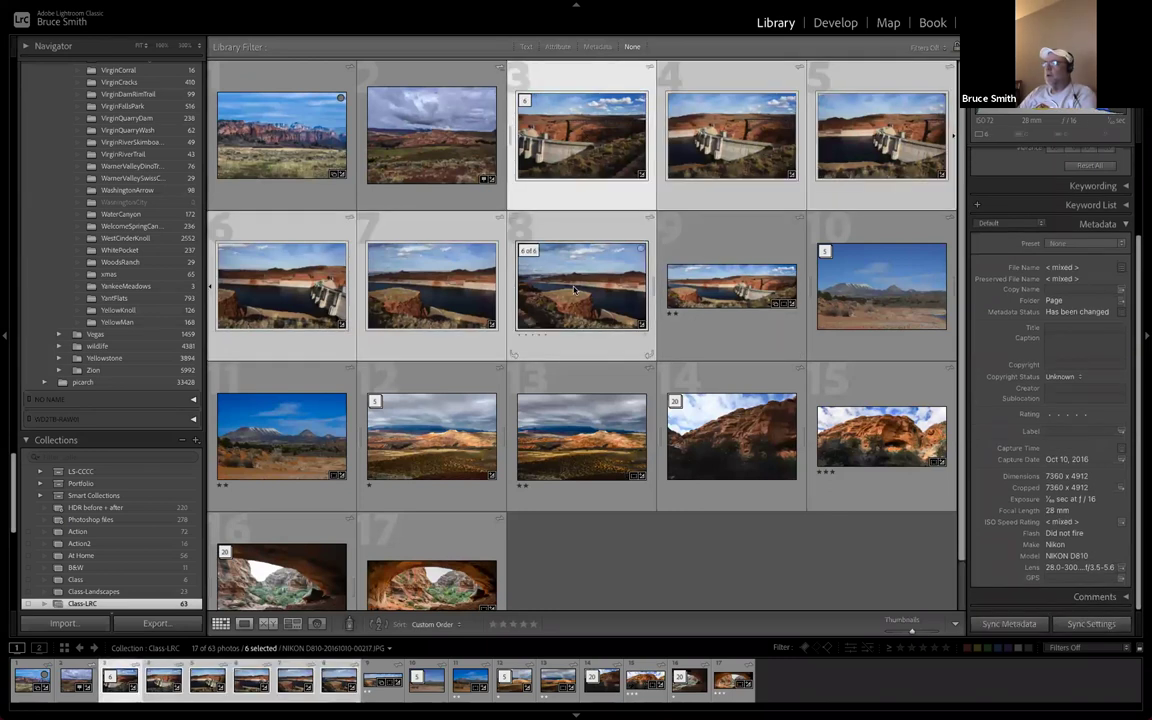
pyautogui.rightClick(588, 136)
pyautogui.moveTo(640, 284)
pyautogui.click(787, 298)
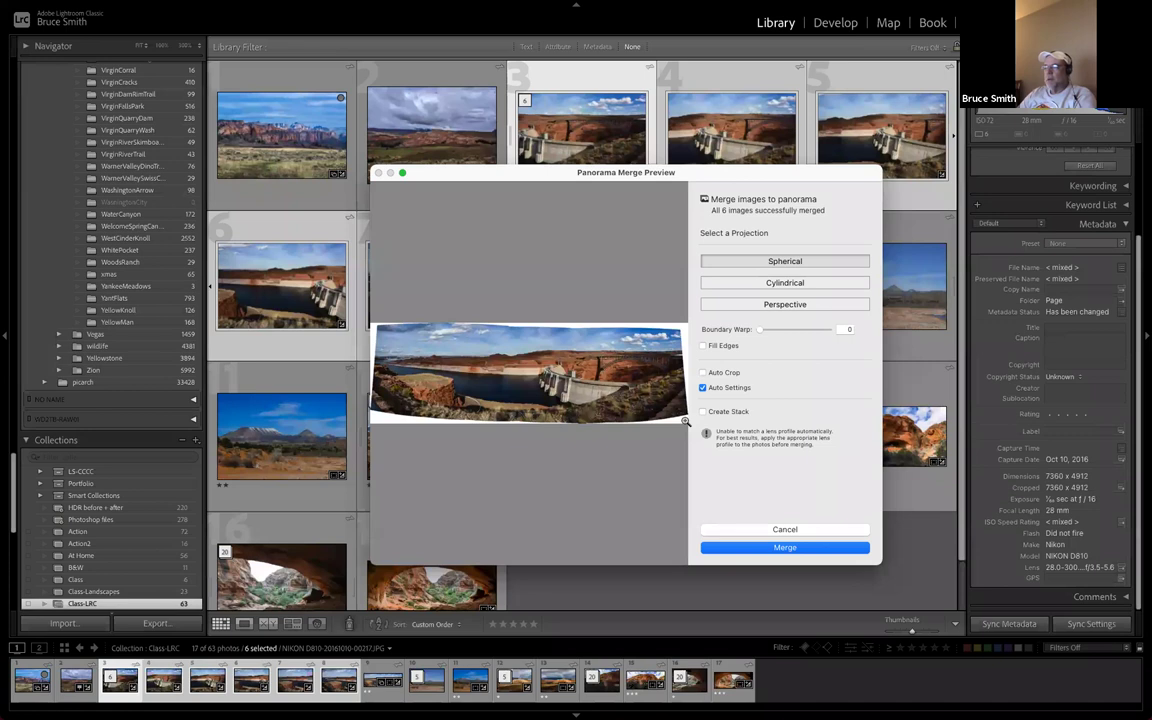
# Try Auto Crop, Boundary Warp and Fill Edges in the panorama preview, then cancel
pyautogui.click(724, 373)
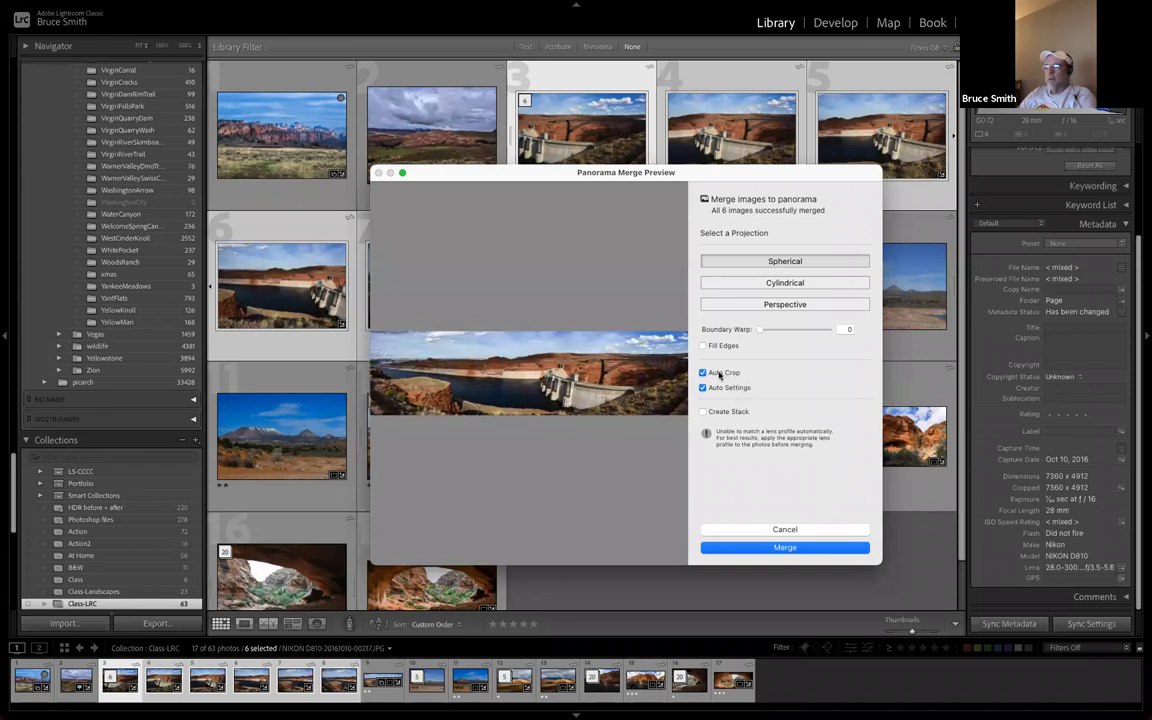
pyautogui.click(720, 374)
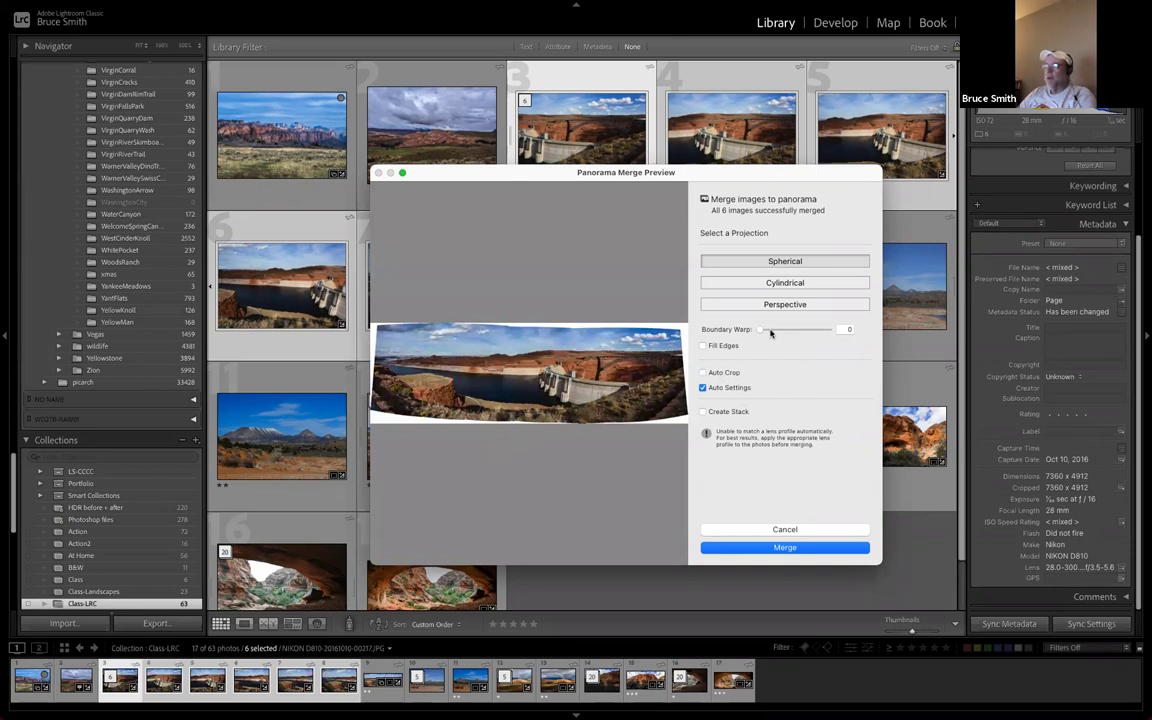
pyautogui.moveTo(759, 331); pyautogui.dragTo(859, 330)
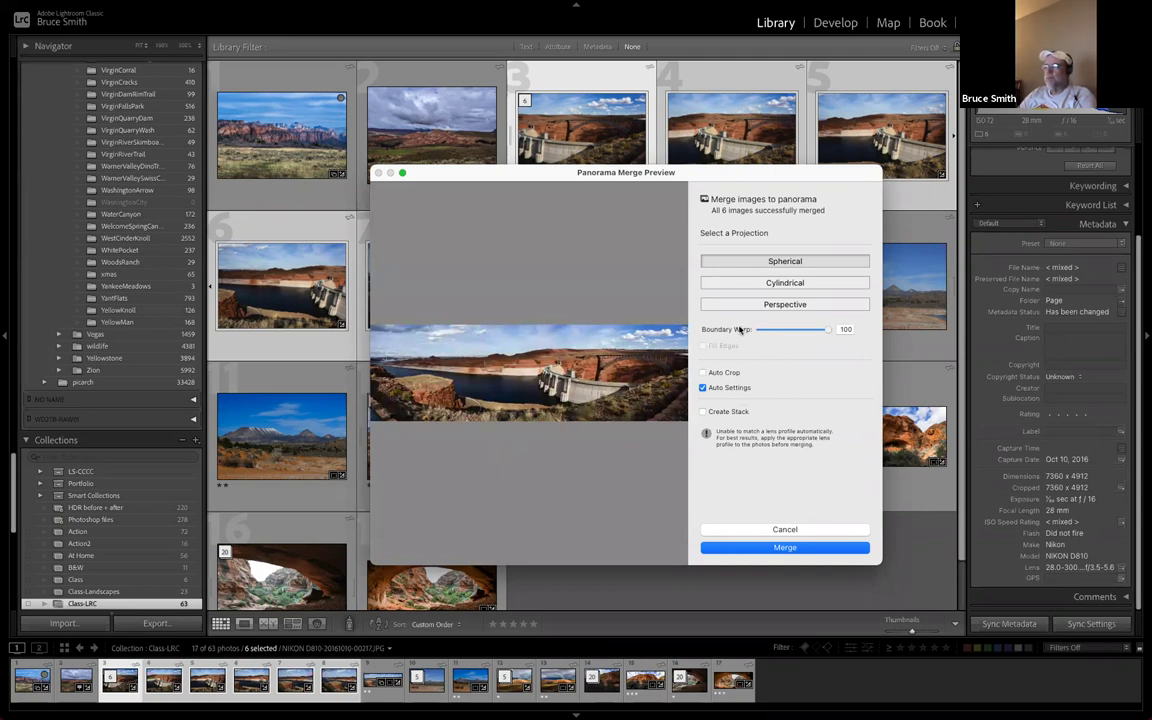
pyautogui.moveTo(827, 331); pyautogui.dragTo(740, 334)
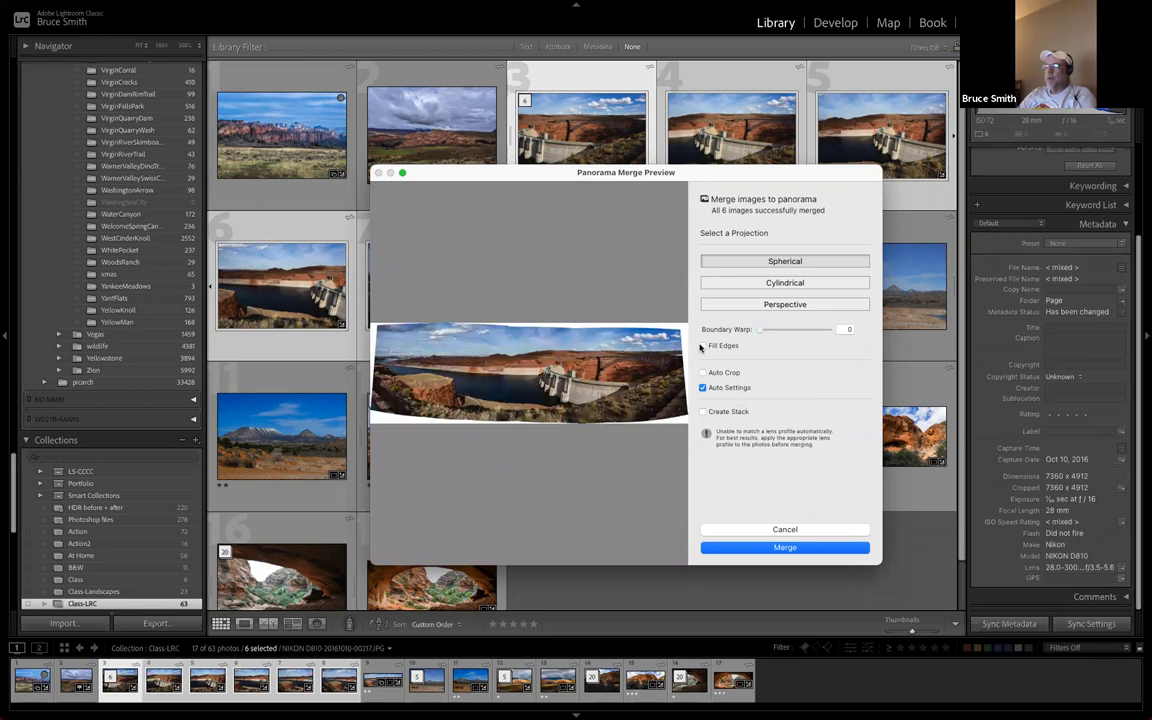
pyautogui.click(702, 346)
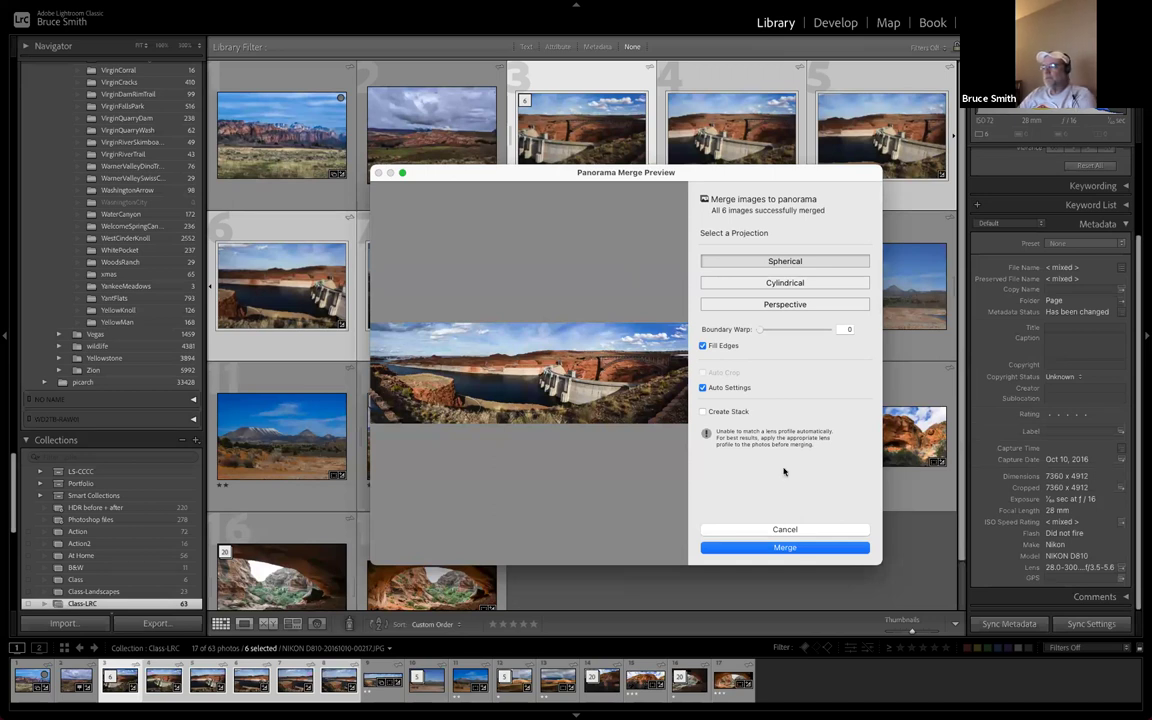
pyautogui.click(786, 530)
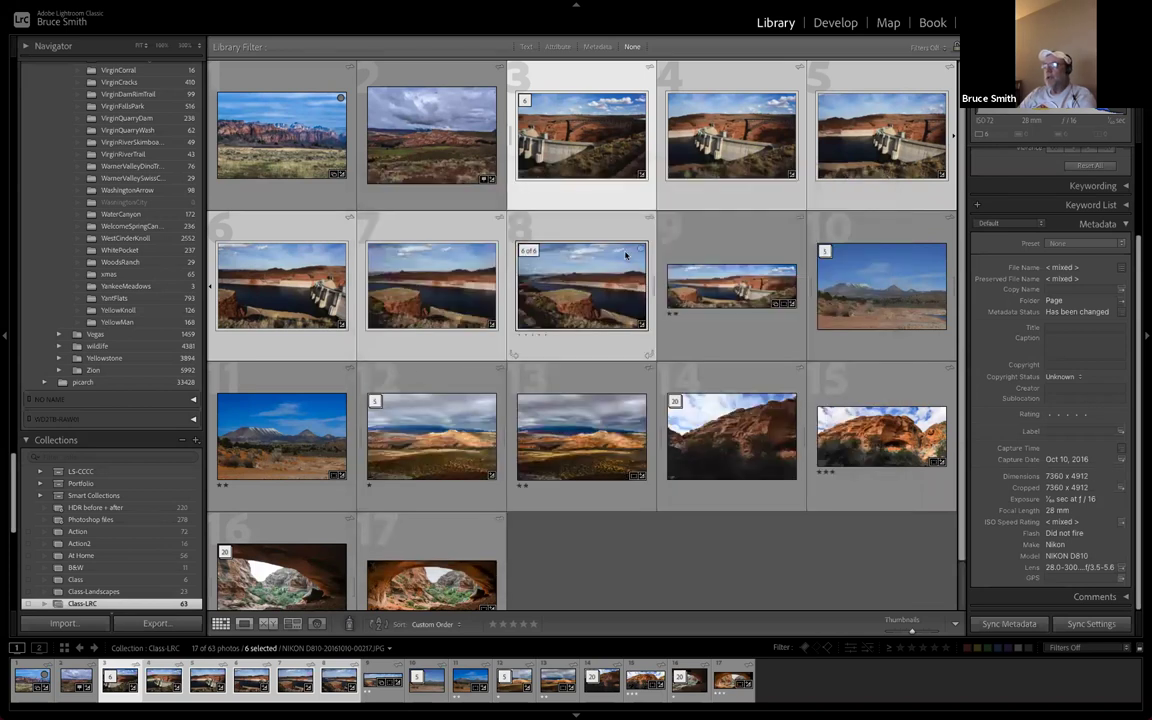
# Collapse the dam stack, expand the hills stack, and select all five hills brackets
pyautogui.click(528, 101)
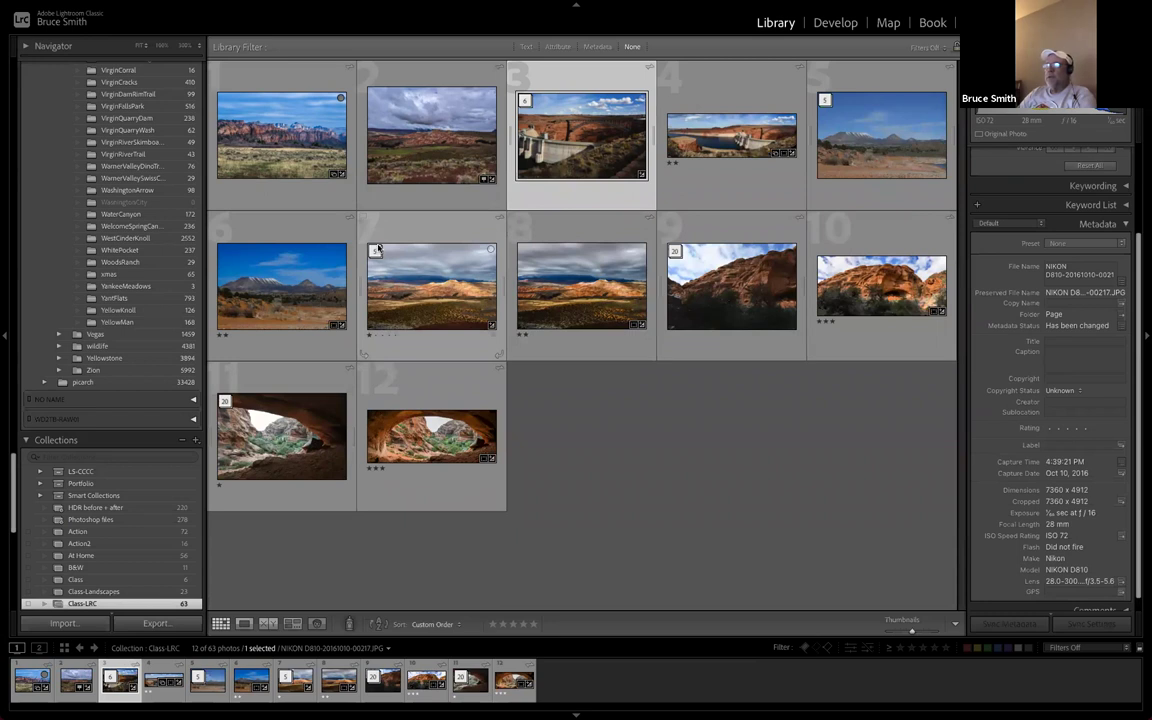
pyautogui.click(376, 252)
pyautogui.click(420, 276)
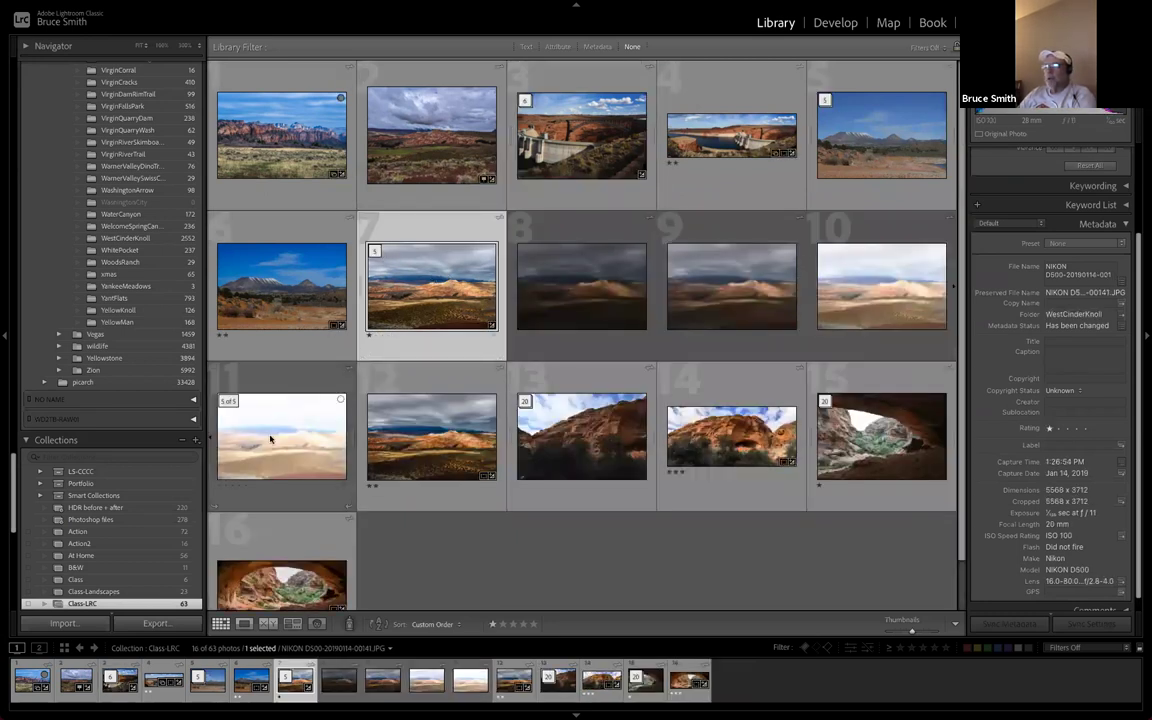
pyautogui.keyDown('shift'); pyautogui.click(243, 395); pyautogui.keyUp('shift')
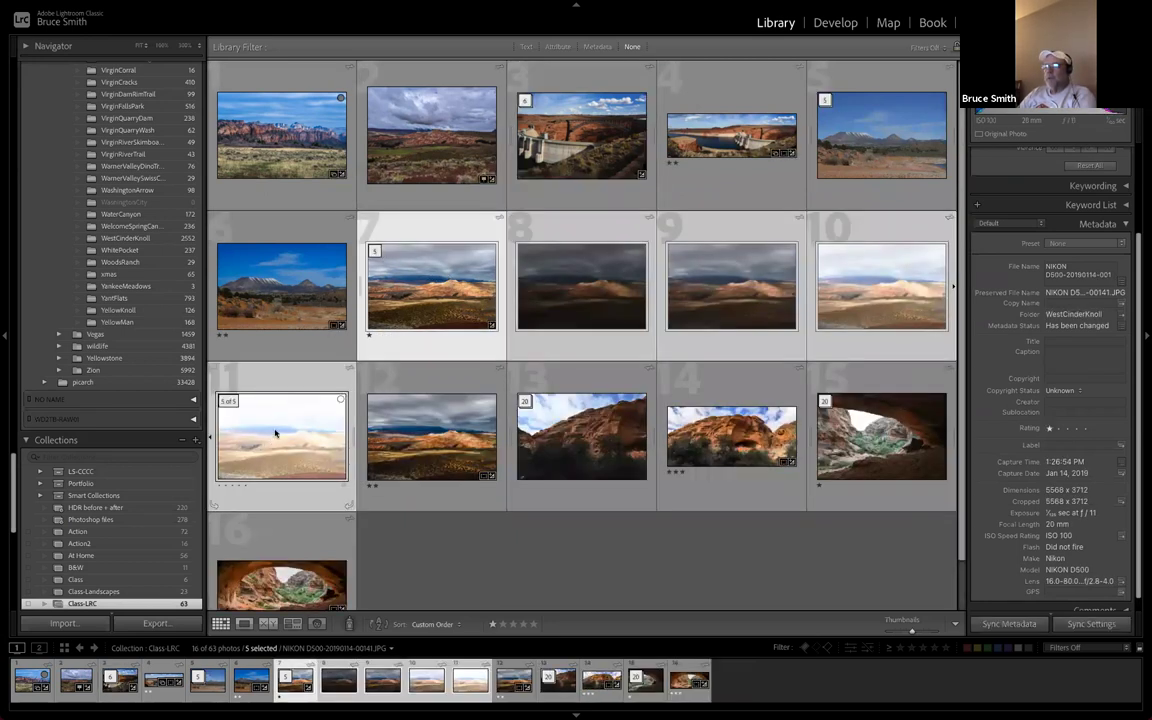
# Start an HDR merge of the five selected hills brackets via Photo Merge > HDR
pyautogui.rightClick(435, 273)
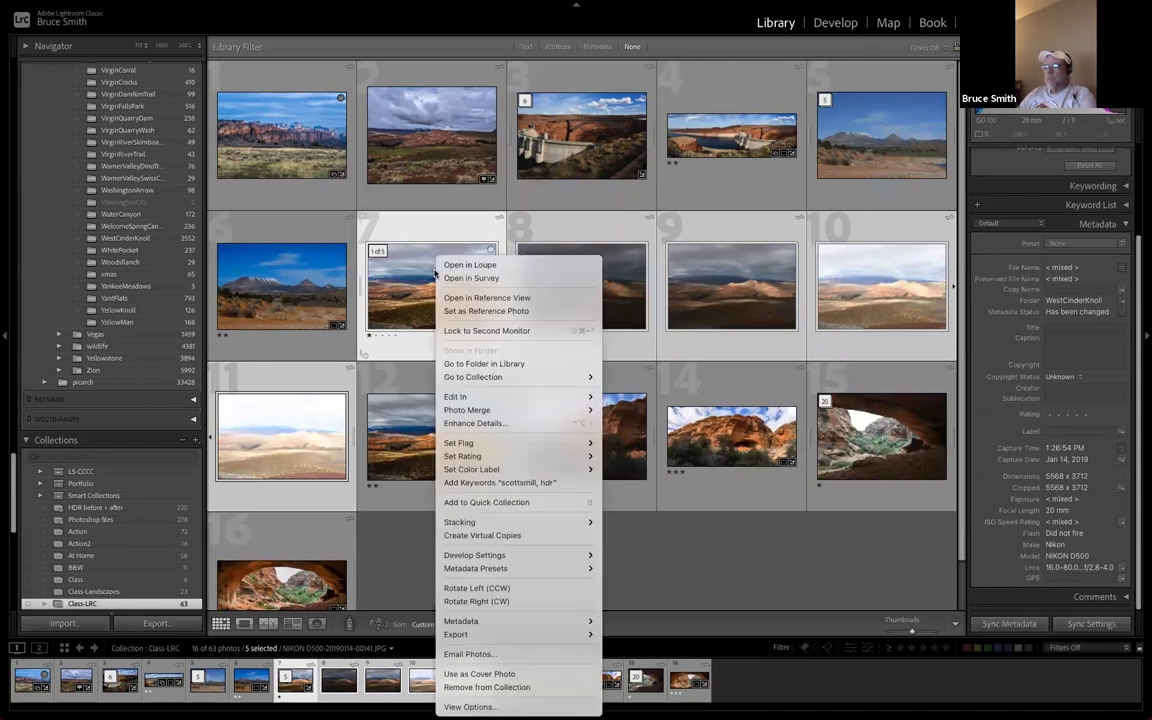
pyautogui.moveTo(496, 411)
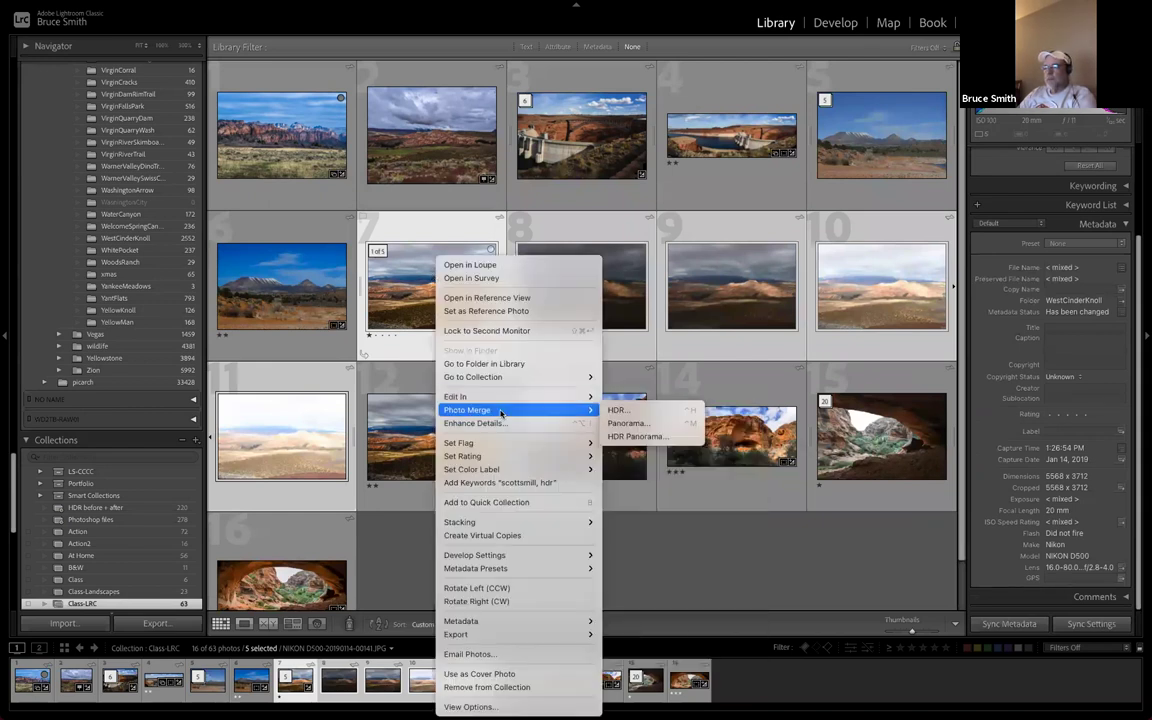
pyautogui.click(646, 409)
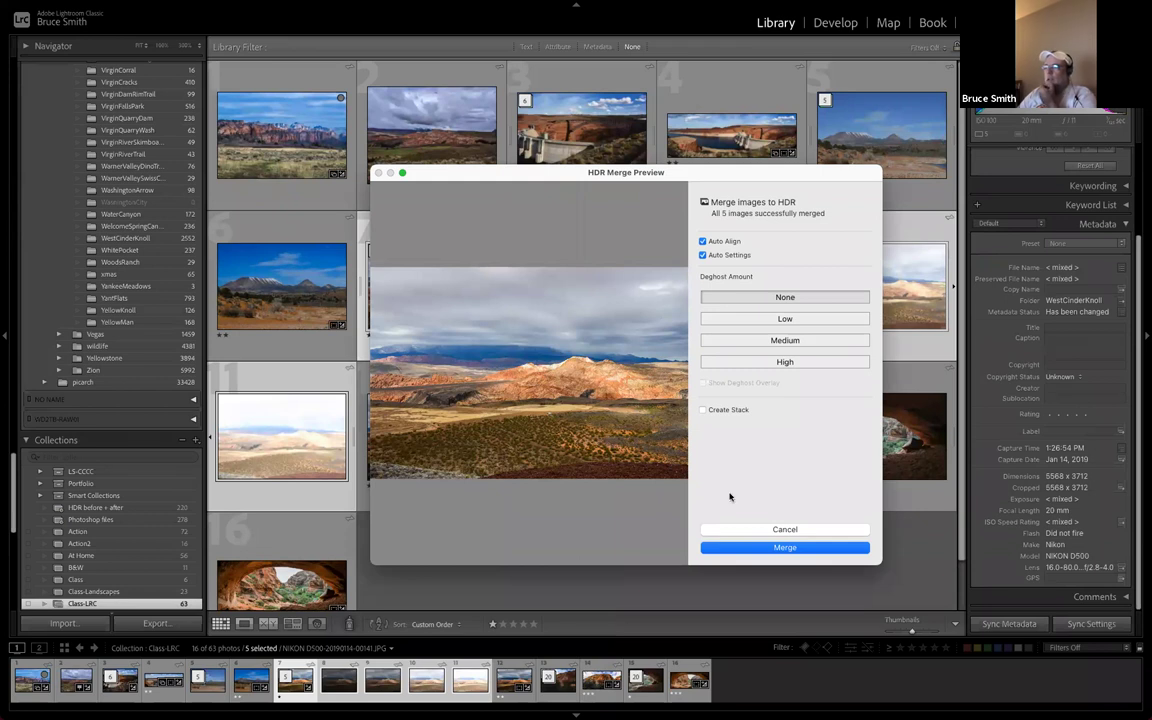
pyautogui.click(740, 547)
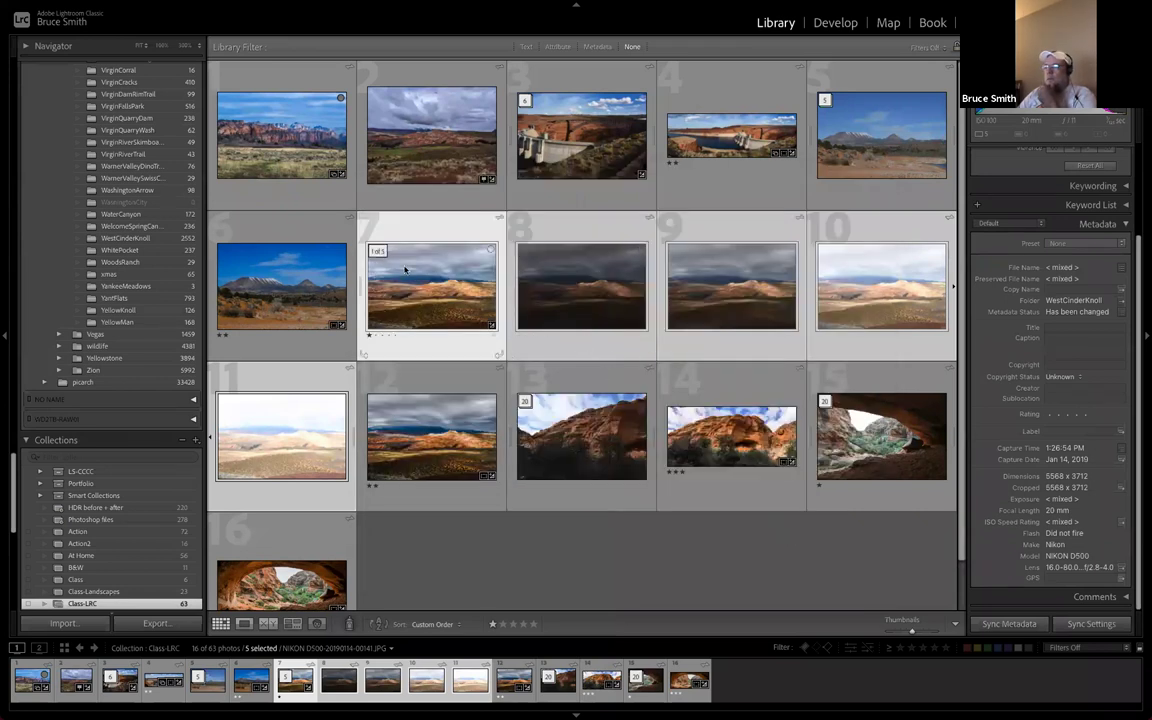
pyautogui.click(377, 251)
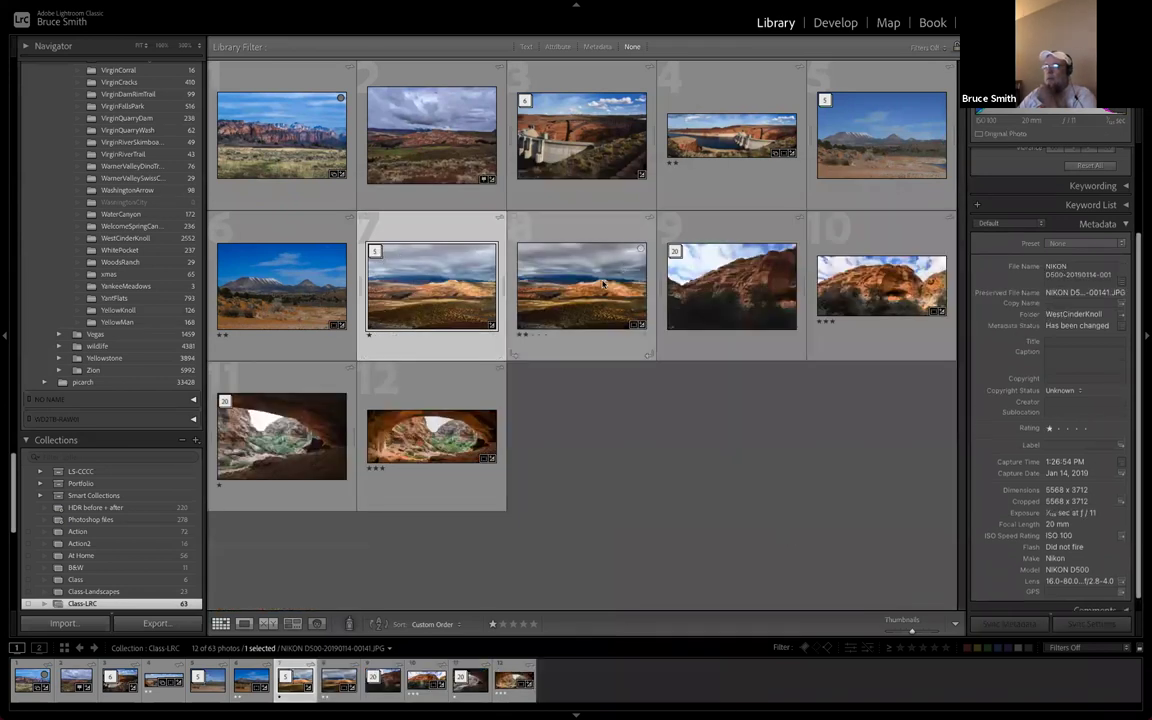
pyautogui.click(600, 285)
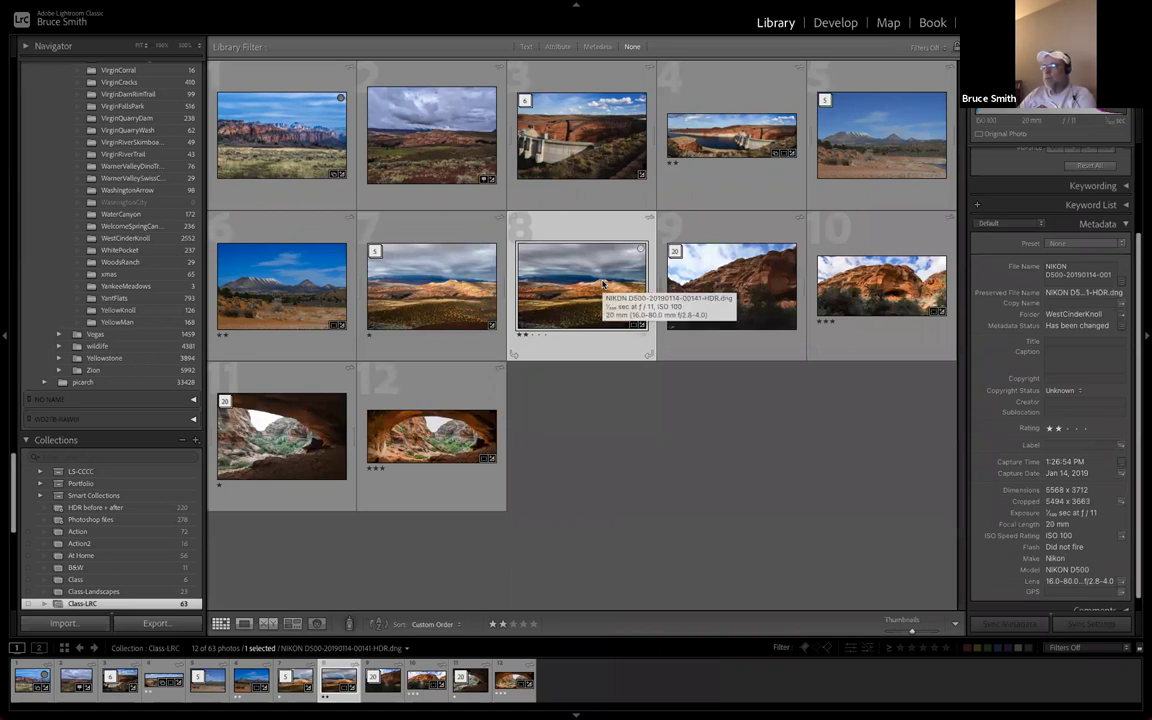
pyautogui.doubleClick(602, 284)
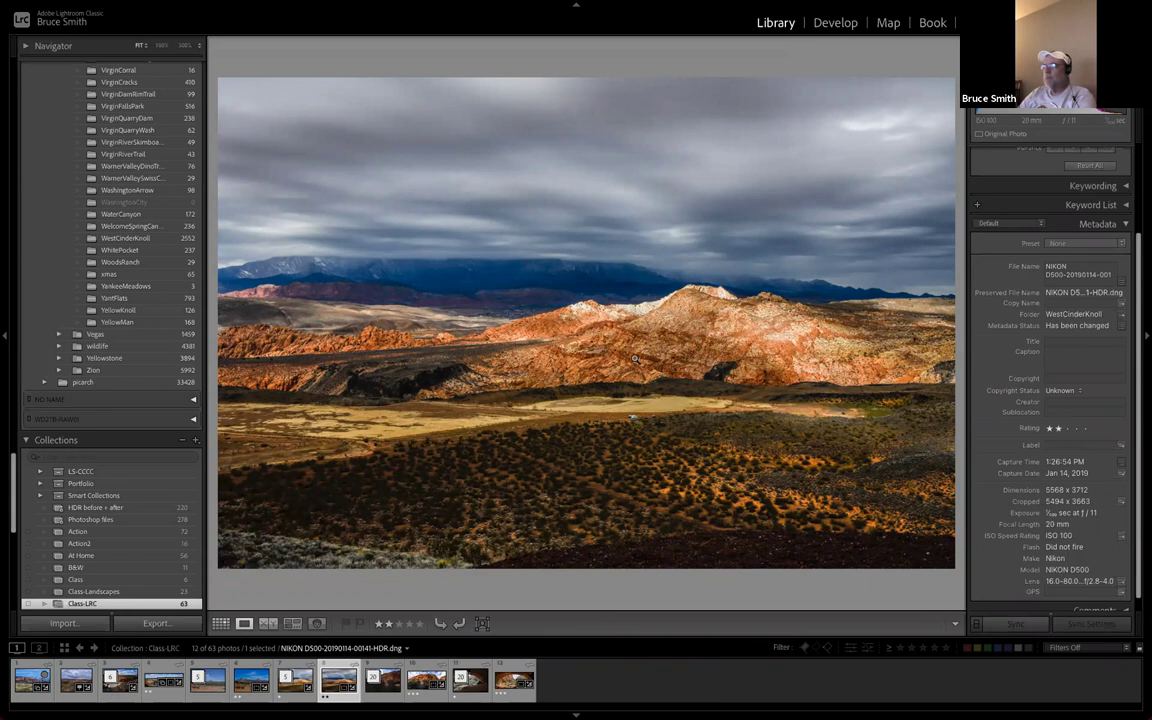
pyautogui.press('g')
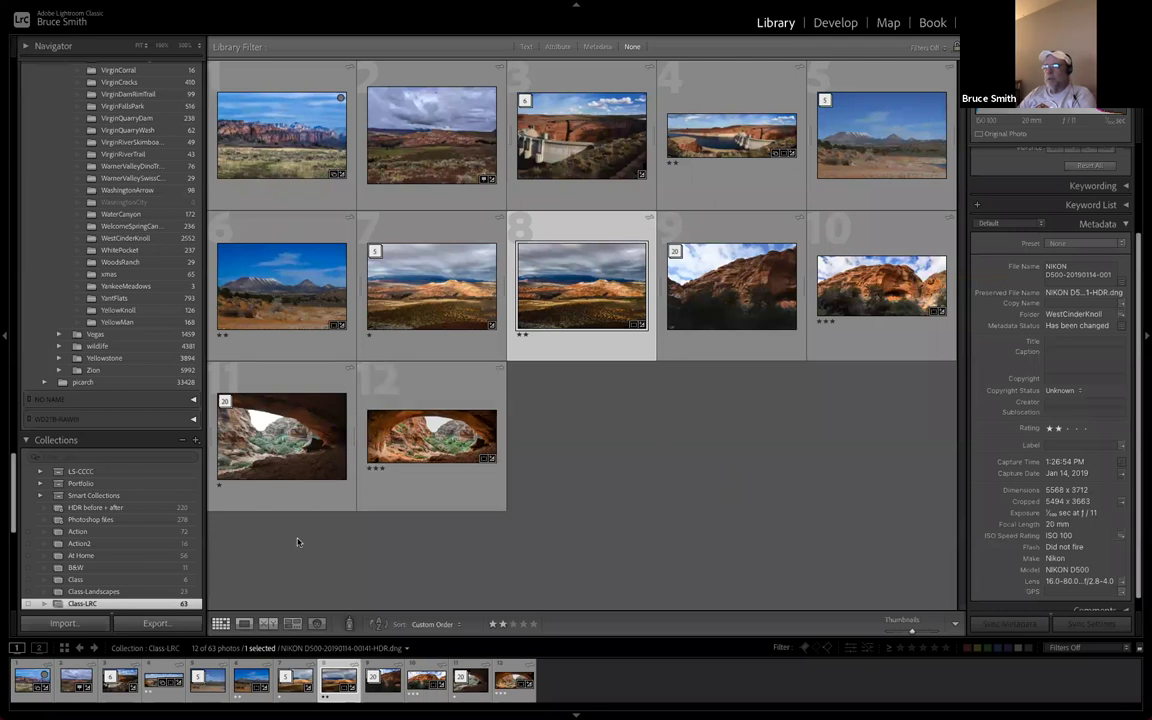
# Clear the selection and expand the 20-photo cave stack to browse its frames
pyautogui.hotkey('ctrl', 'd')
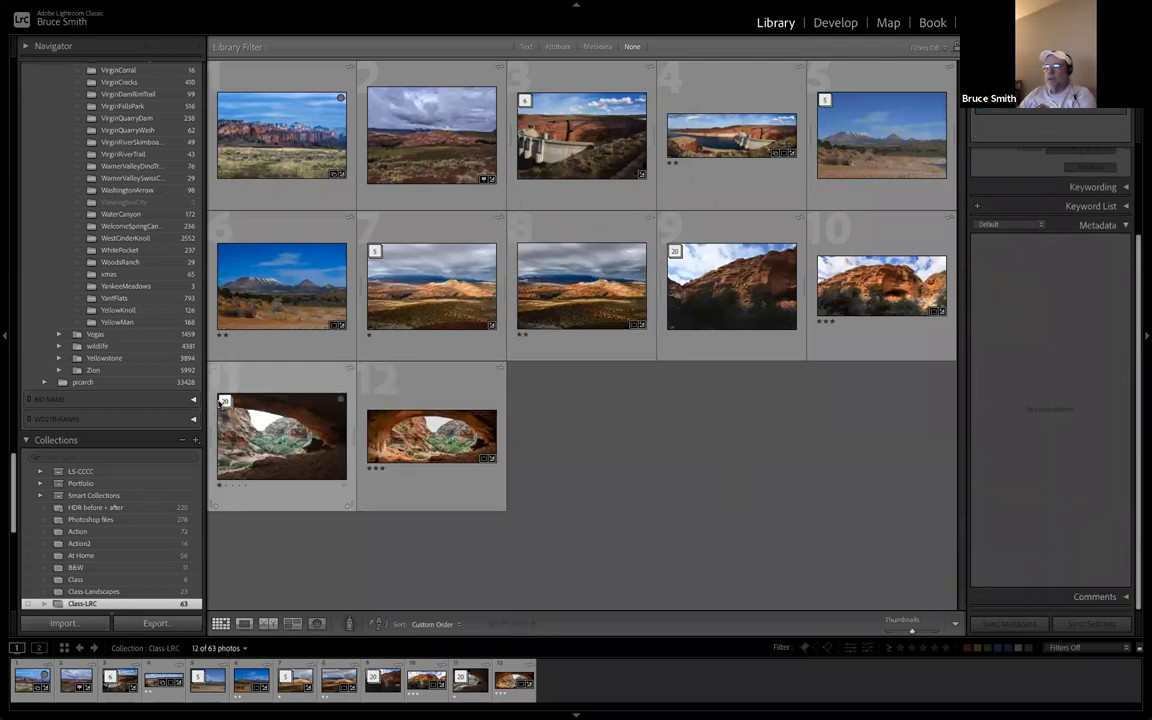
pyautogui.click(224, 401)
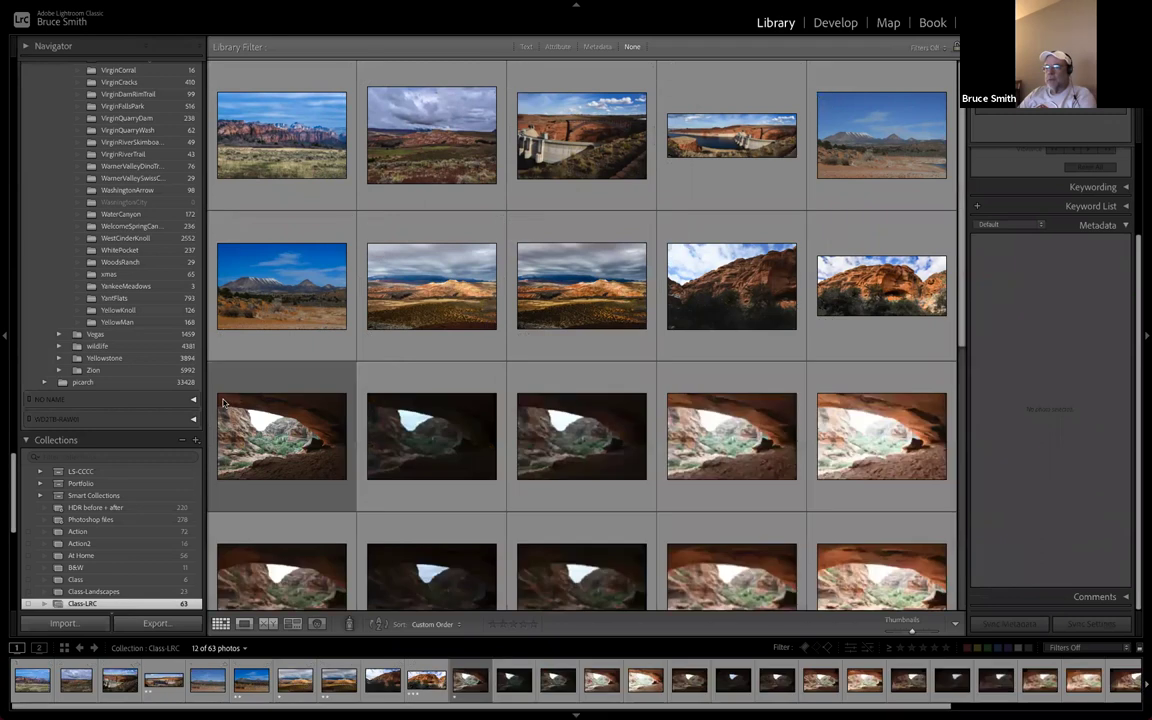
pyautogui.scroll(-1, 372, 408)
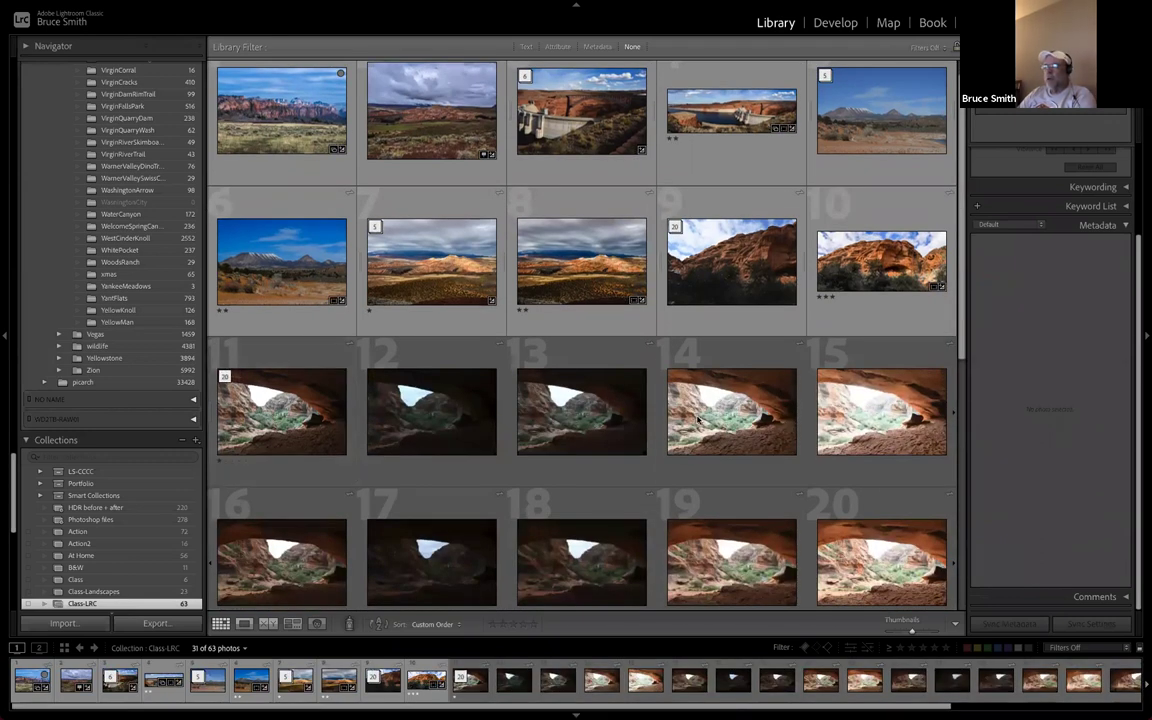
pyautogui.scroll(-1, 305, 430)
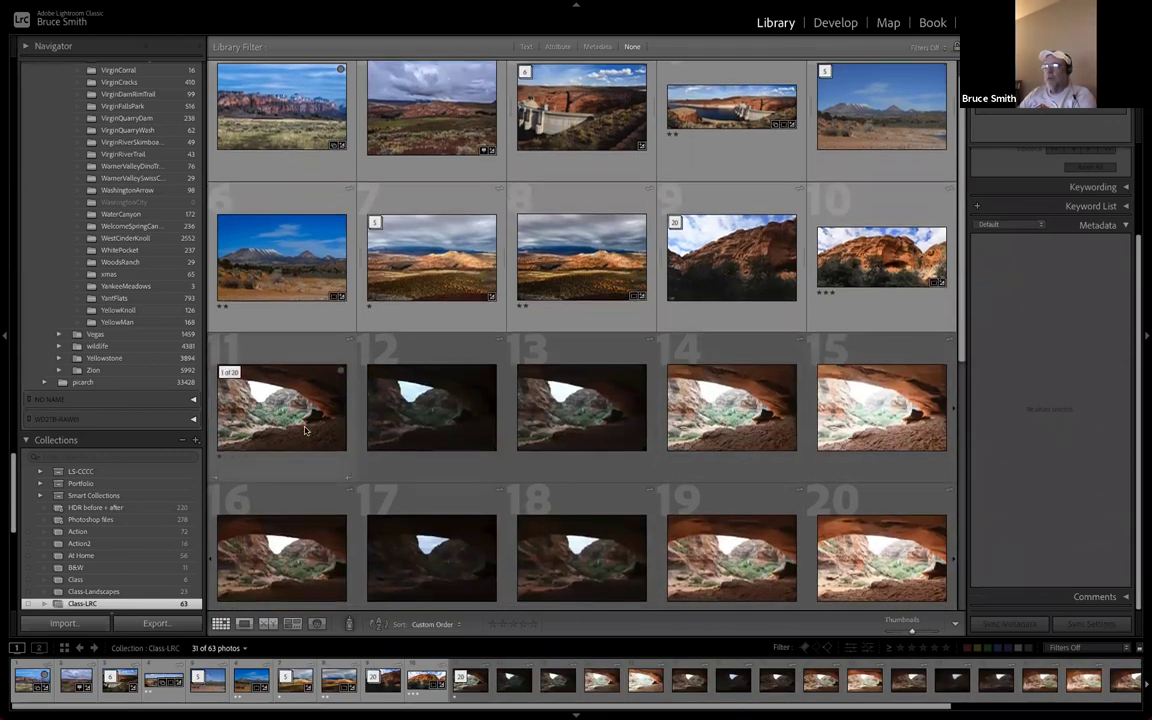
pyautogui.scroll(-3, 340, 428)
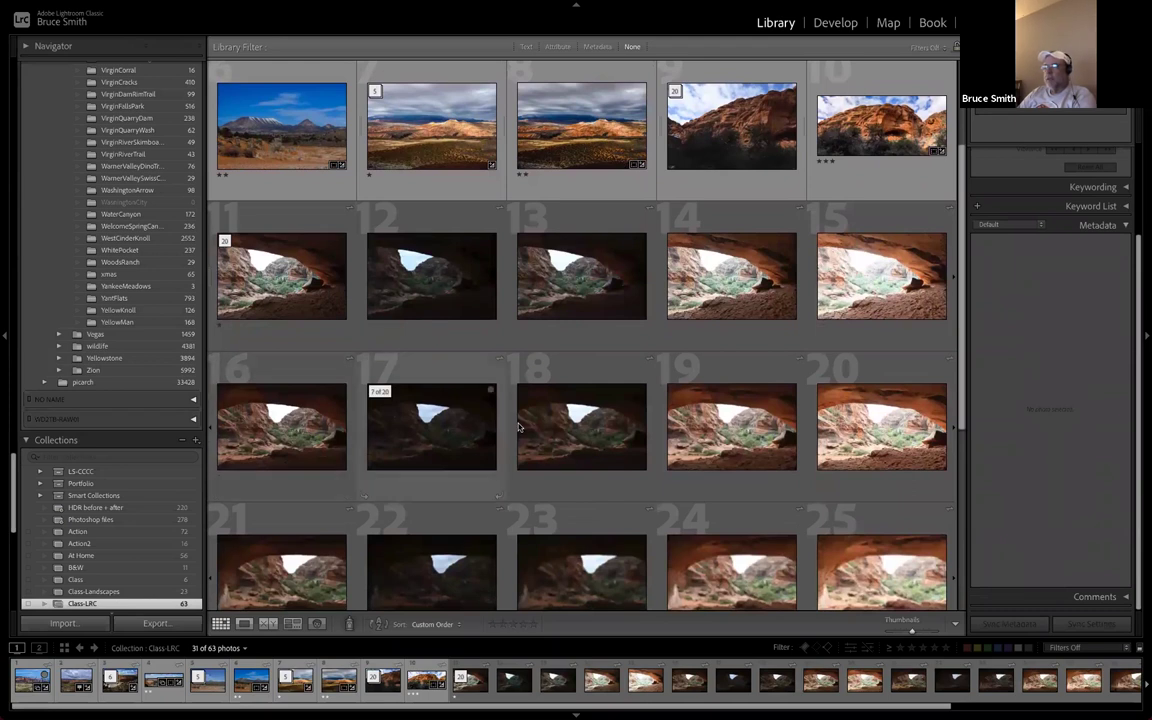
pyautogui.scroll(-3, 685, 430)
pyautogui.scroll(-3, 685, 430)
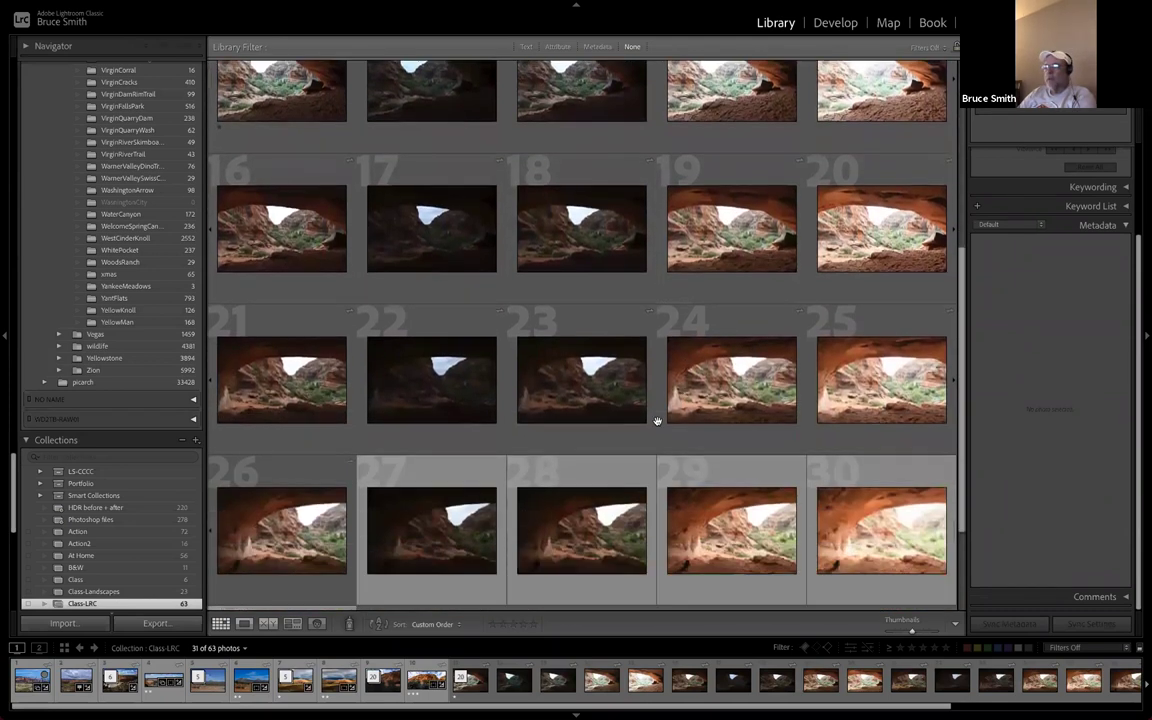
pyautogui.scroll(3, 545, 410)
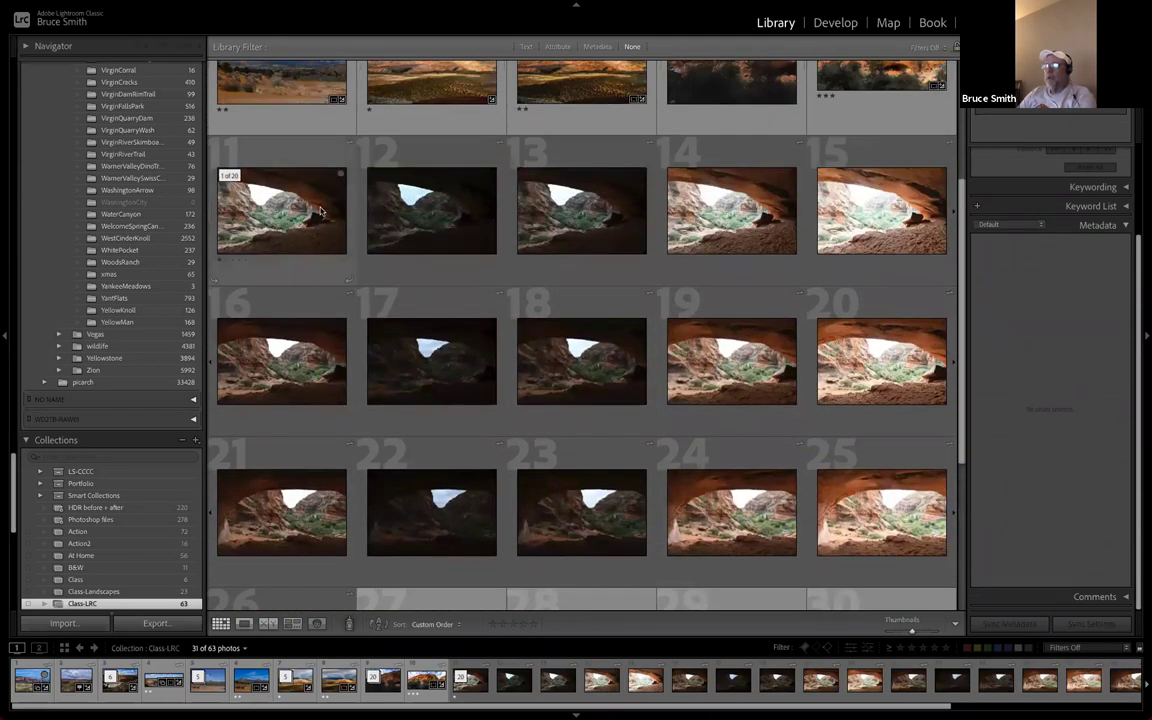
# Select all twenty cave frames and view their merge actions without choosing one
pyautogui.click(282, 210)
pyautogui.scroll(-3, 609, 398)
pyautogui.keyDown('shift'); pyautogui.click(908, 566); pyautogui.keyUp('shift')
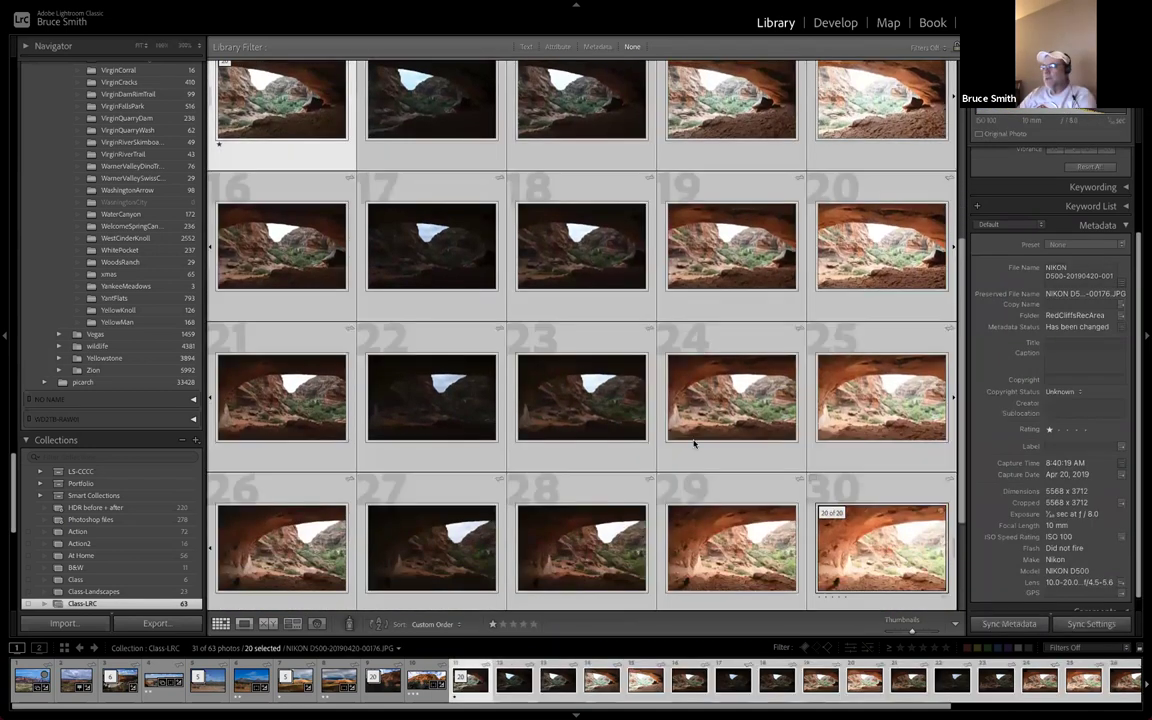
pyautogui.rightClick(614, 270)
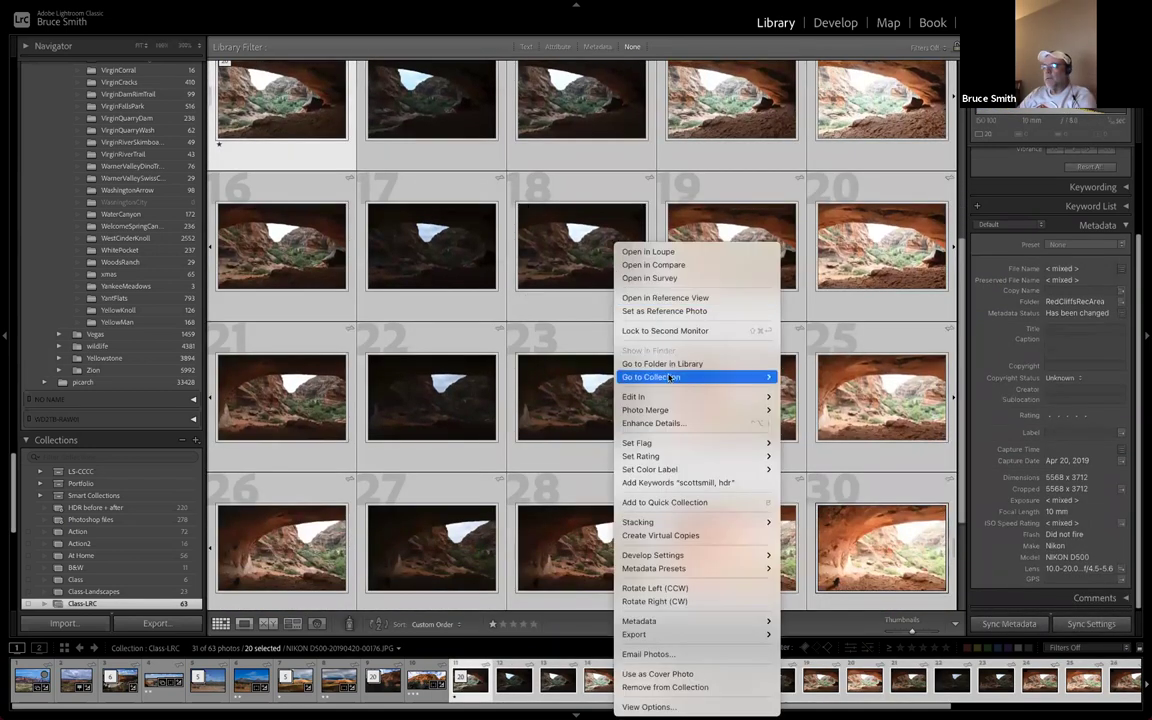
pyautogui.moveTo(689, 414)
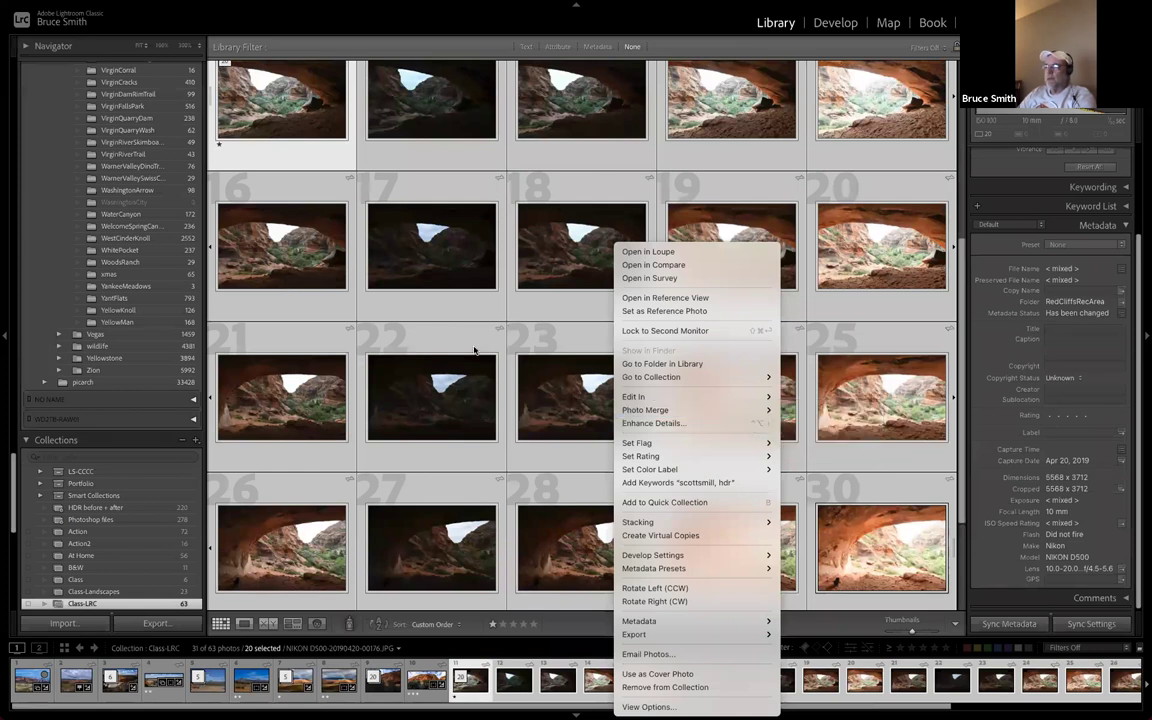
pyautogui.click(958, 256)
pyautogui.scroll(2, 586, 291)
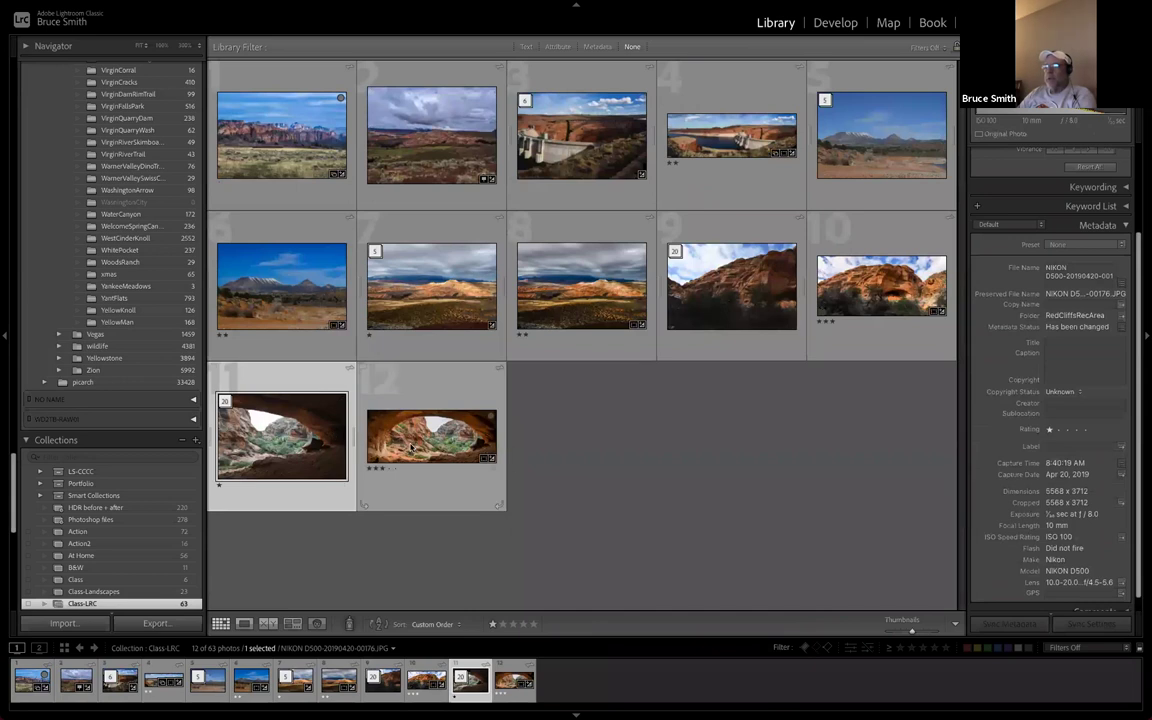
# Preview photo 12, the cave arch HDR panorama, full size, then load it into Develop
pyautogui.doubleClick(411, 446)
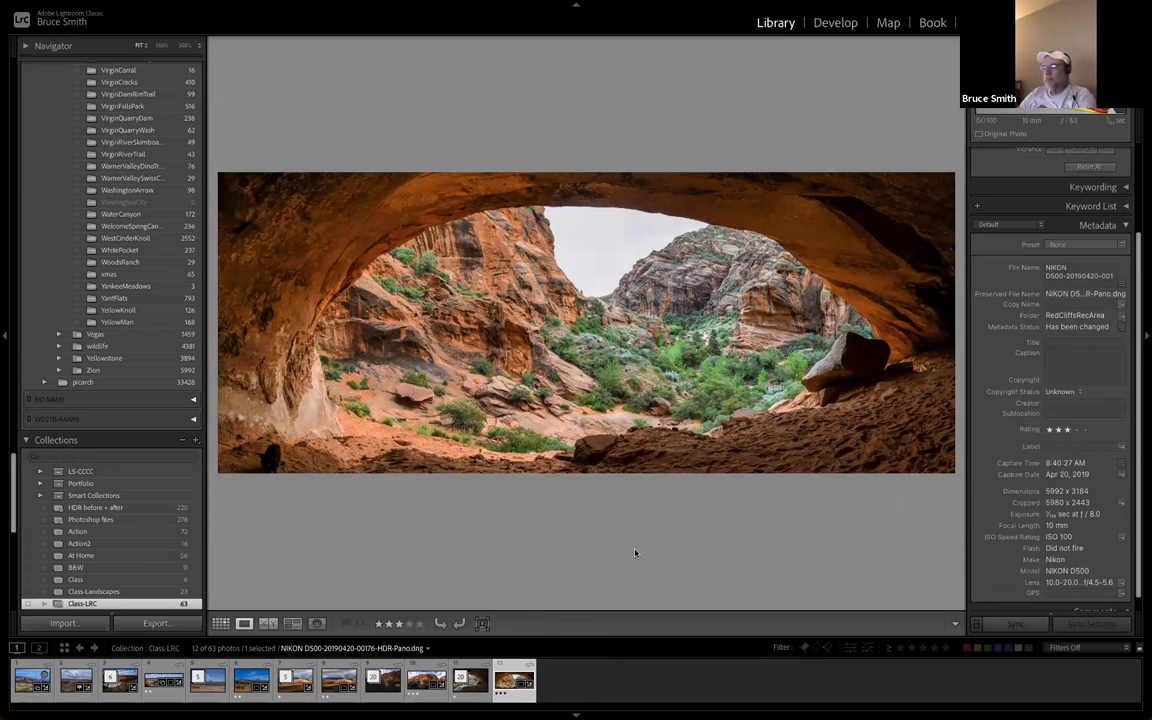
pyautogui.press('g')
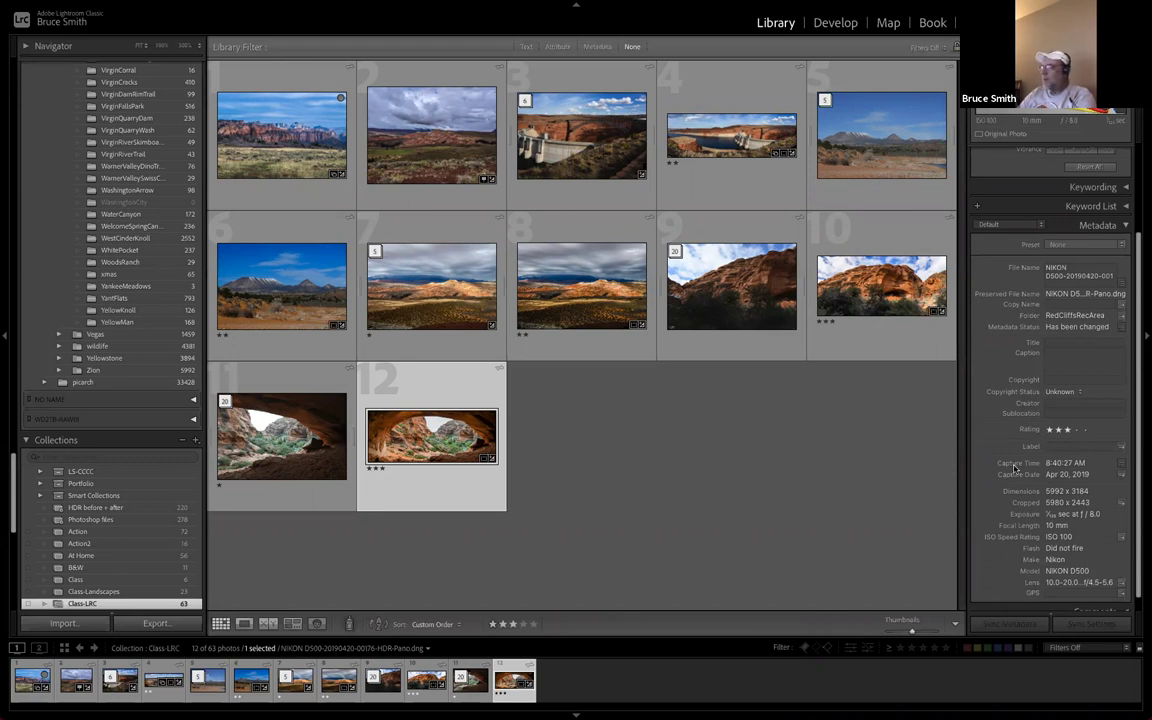
pyautogui.press('e')
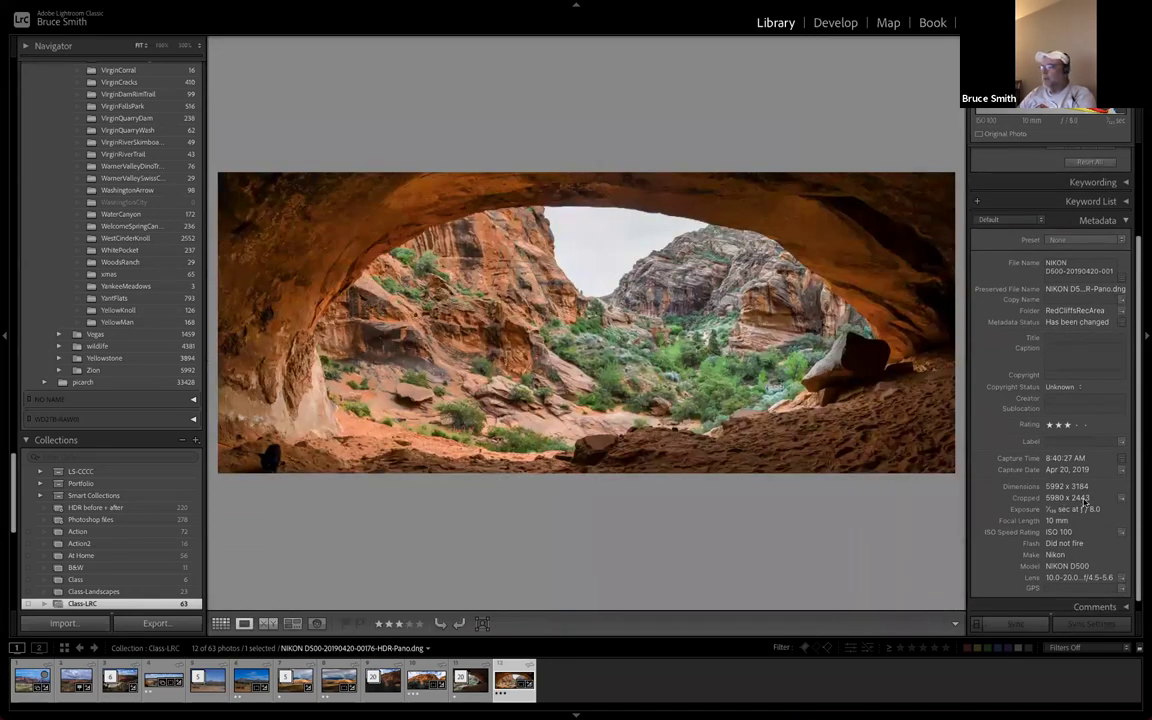
pyautogui.press('d')
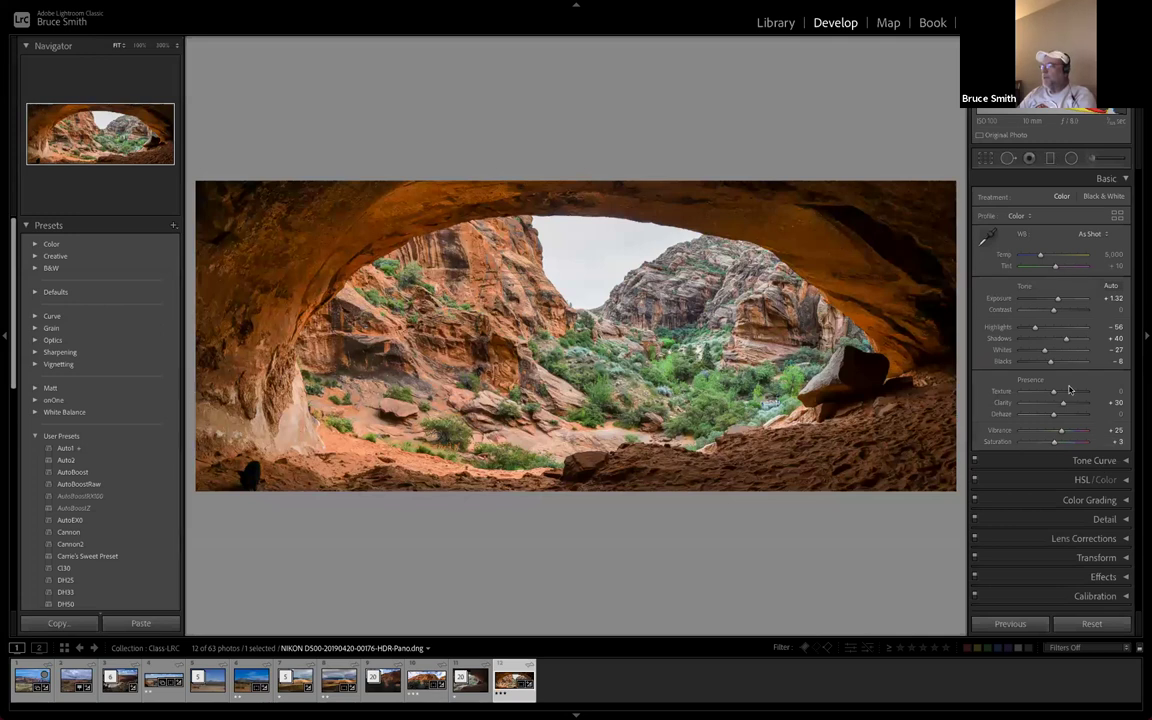
pyautogui.click(1095, 461)
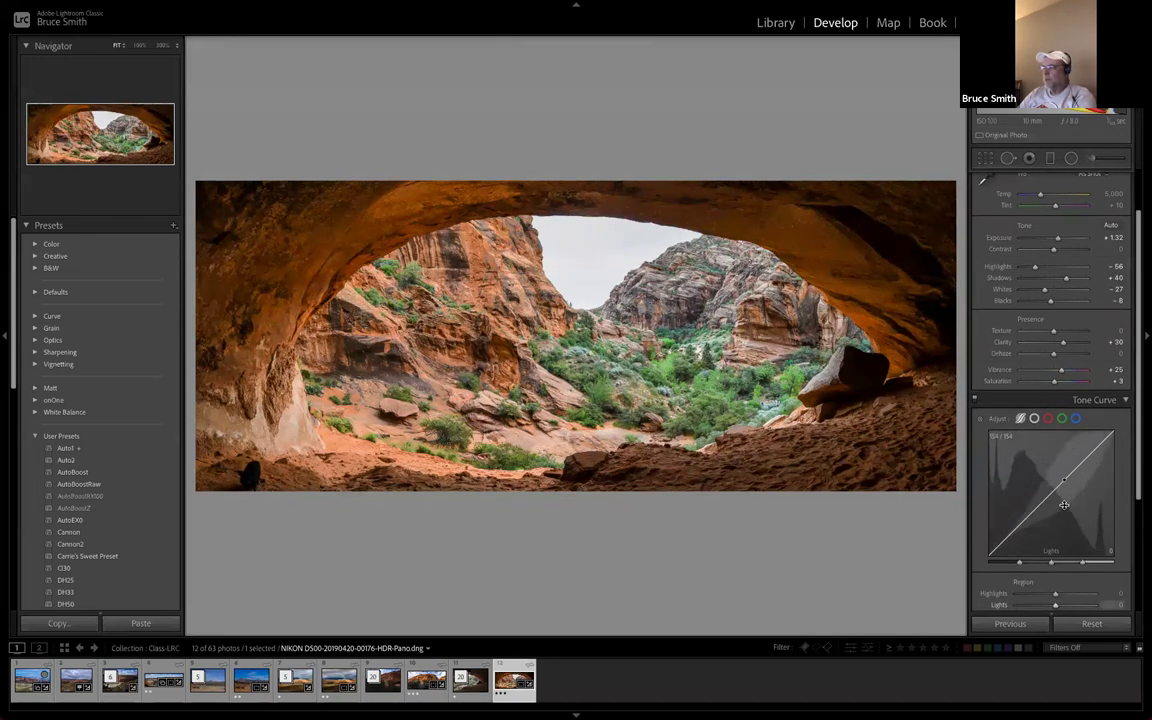
pyautogui.click(1126, 400)
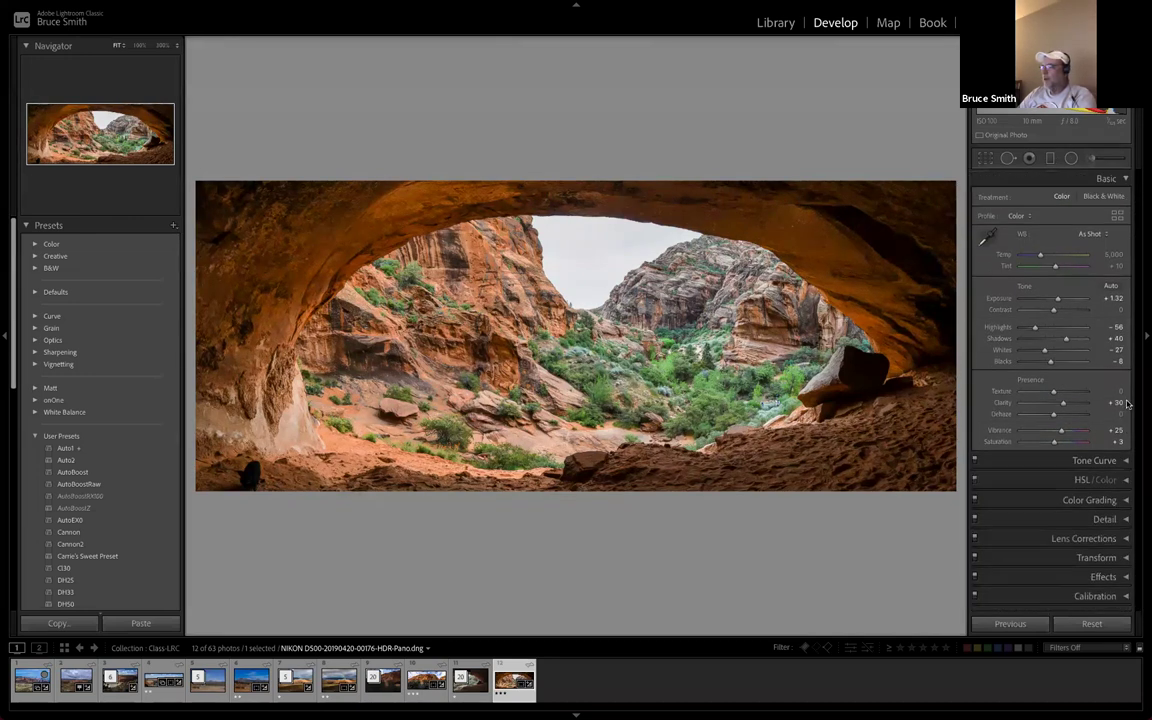
pyautogui.click(1127, 481)
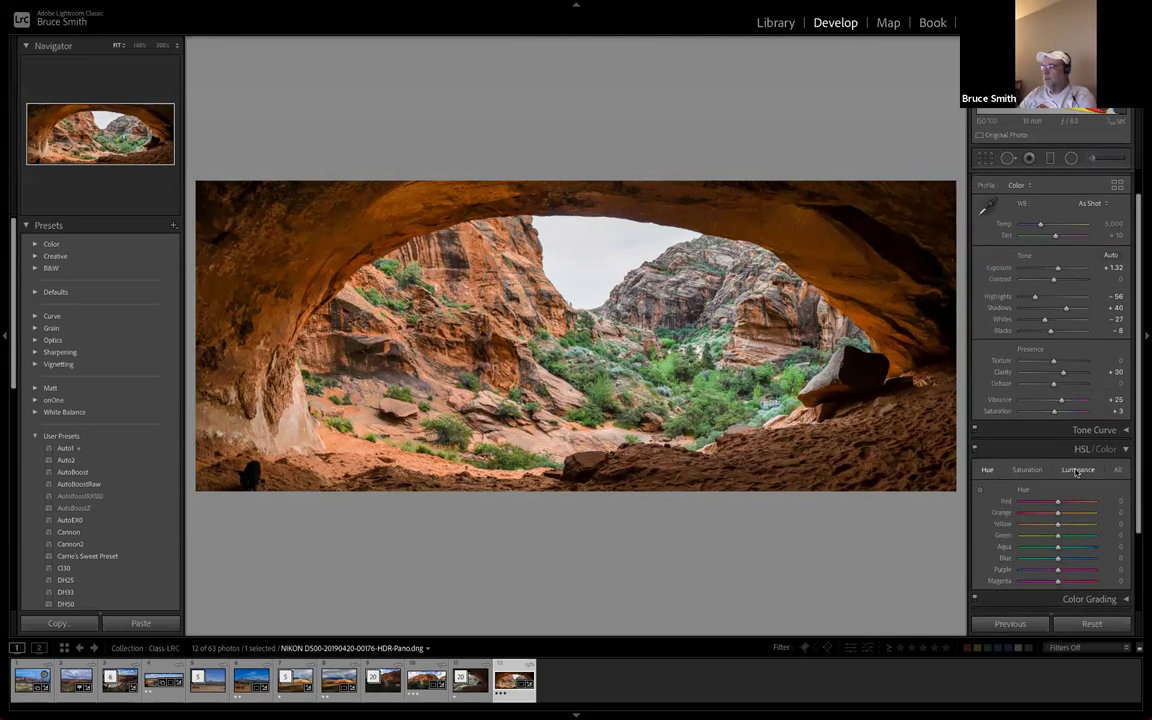
pyautogui.scroll(-2, 1000, 465)
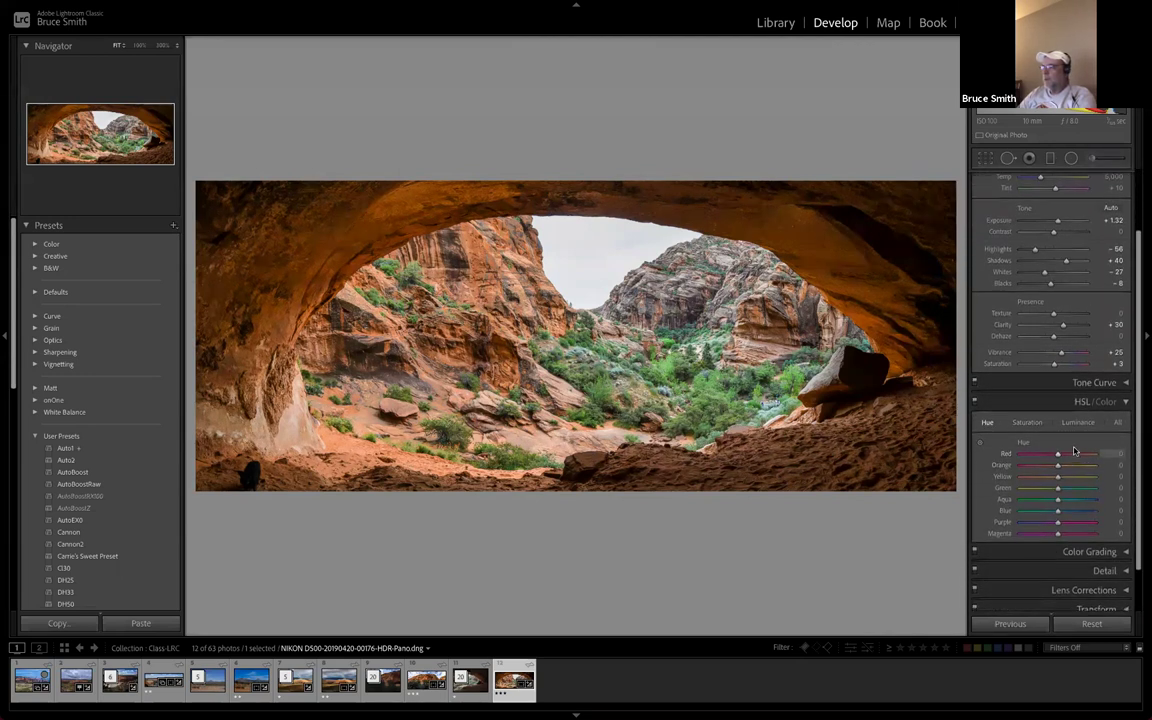
pyautogui.click(1031, 423)
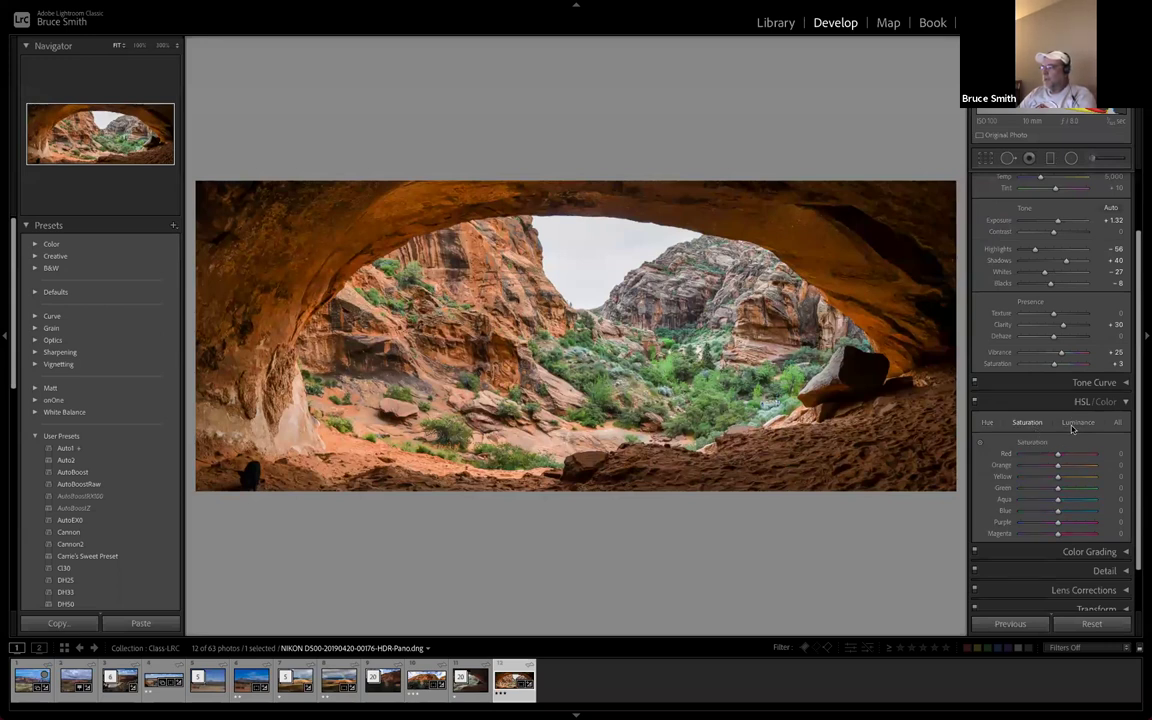
pyautogui.click(1075, 423)
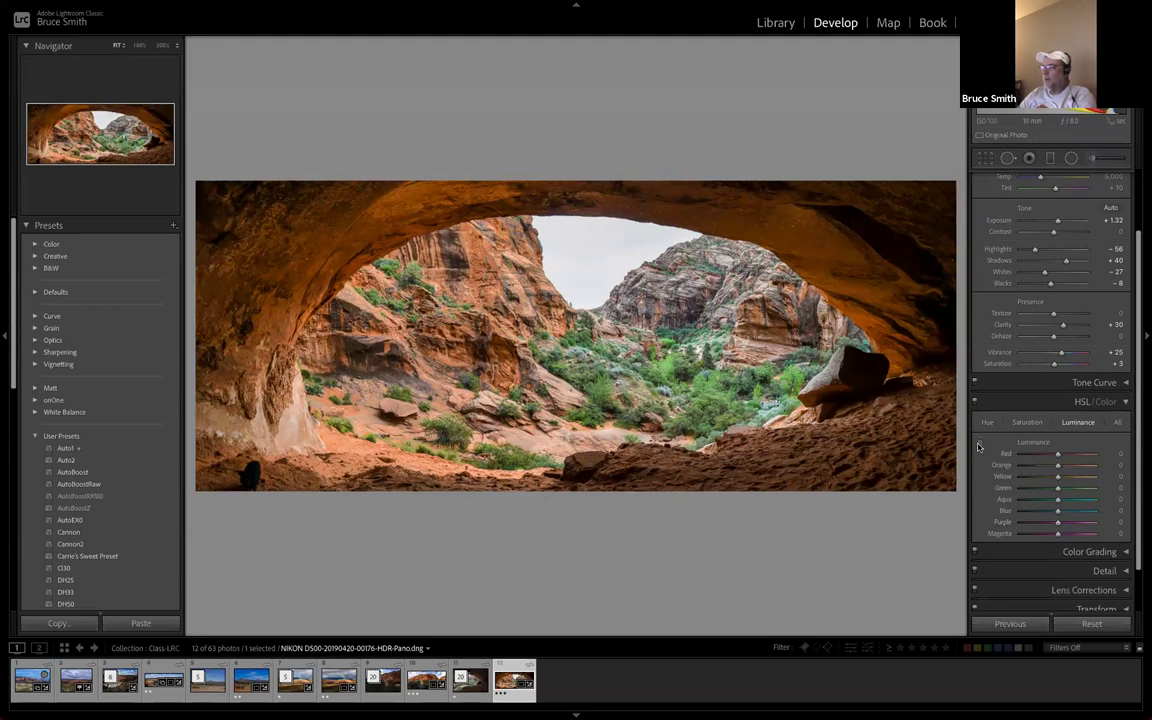
pyautogui.click(980, 447)
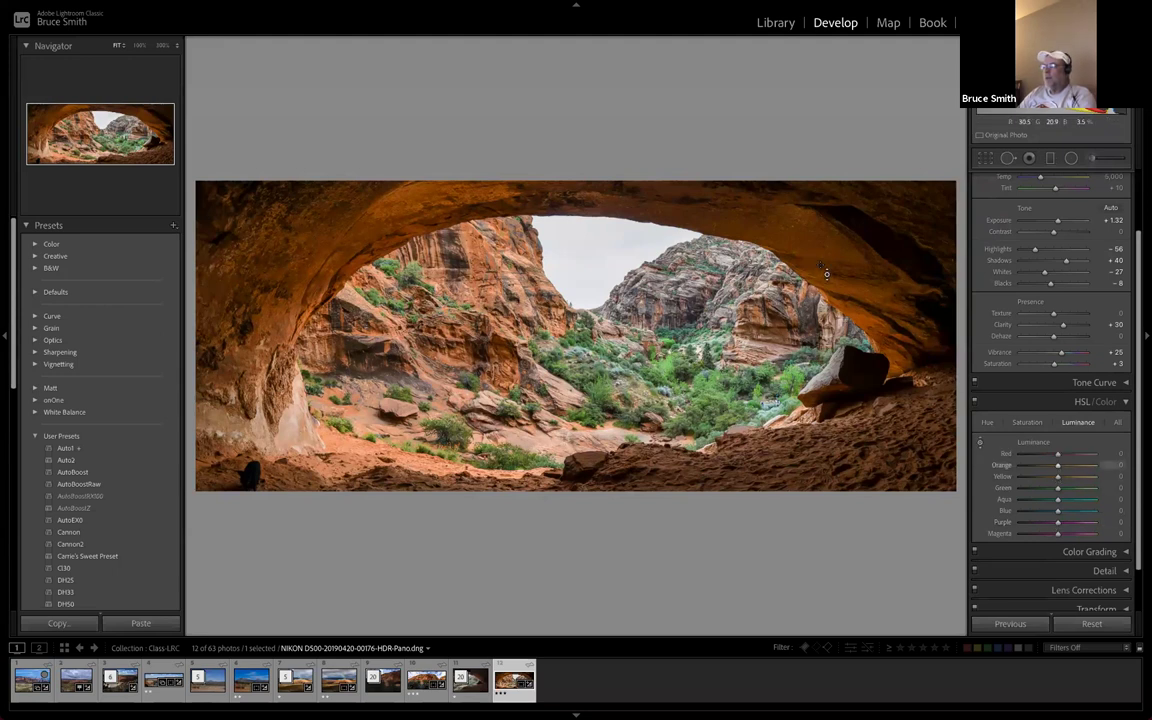
pyautogui.moveTo(771, 402)
pyautogui.mouseDown()
pyautogui.moveTo(771, 422)
pyautogui.moveTo(771, 390)
pyautogui.moveTo(771, 401)
pyautogui.mouseUp()
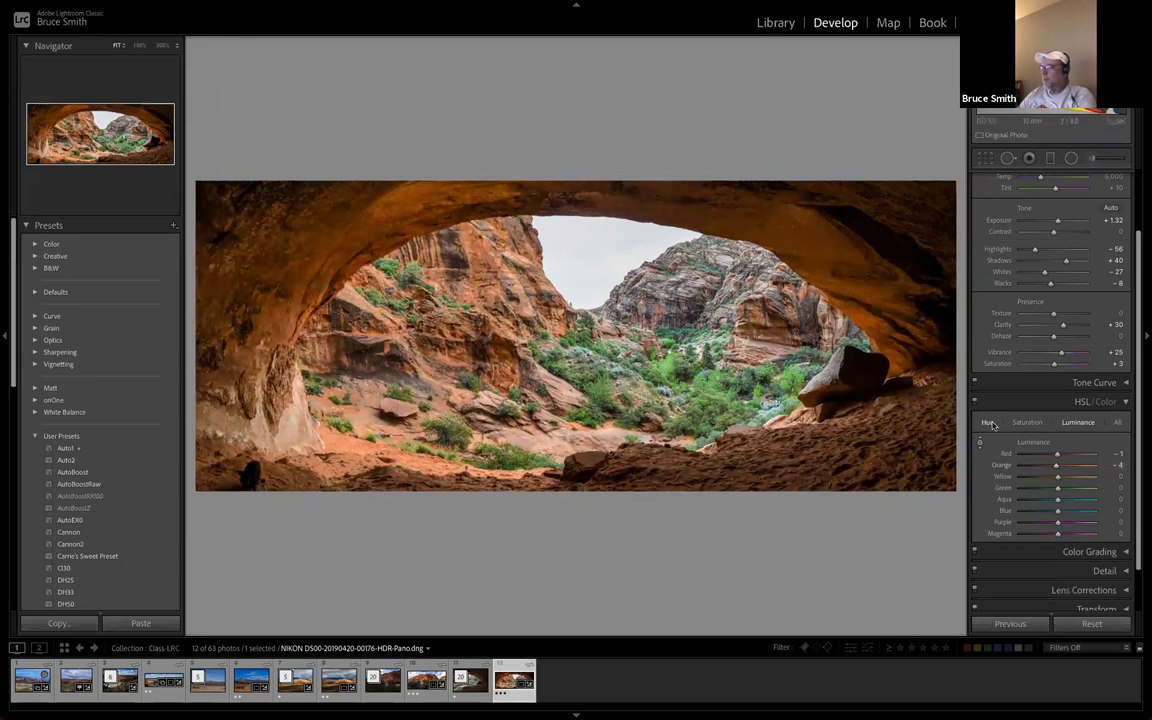
pyautogui.doubleClick(1023, 445)
pyautogui.click(1125, 403)
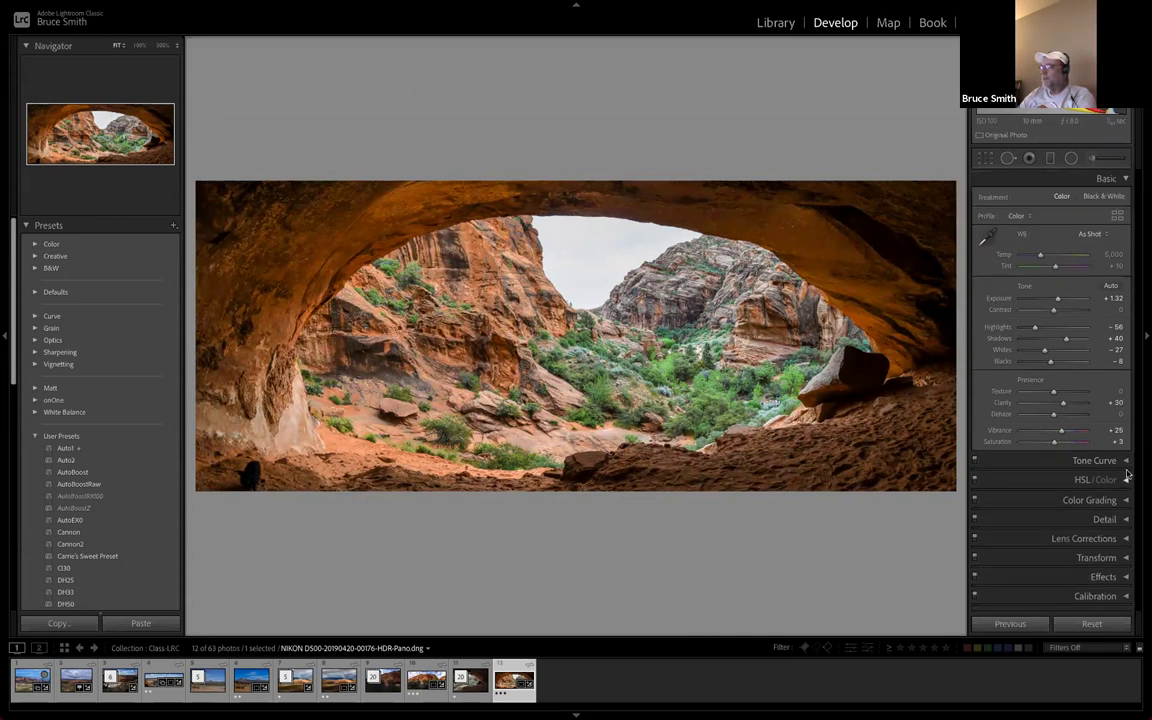
pyautogui.click(1126, 503)
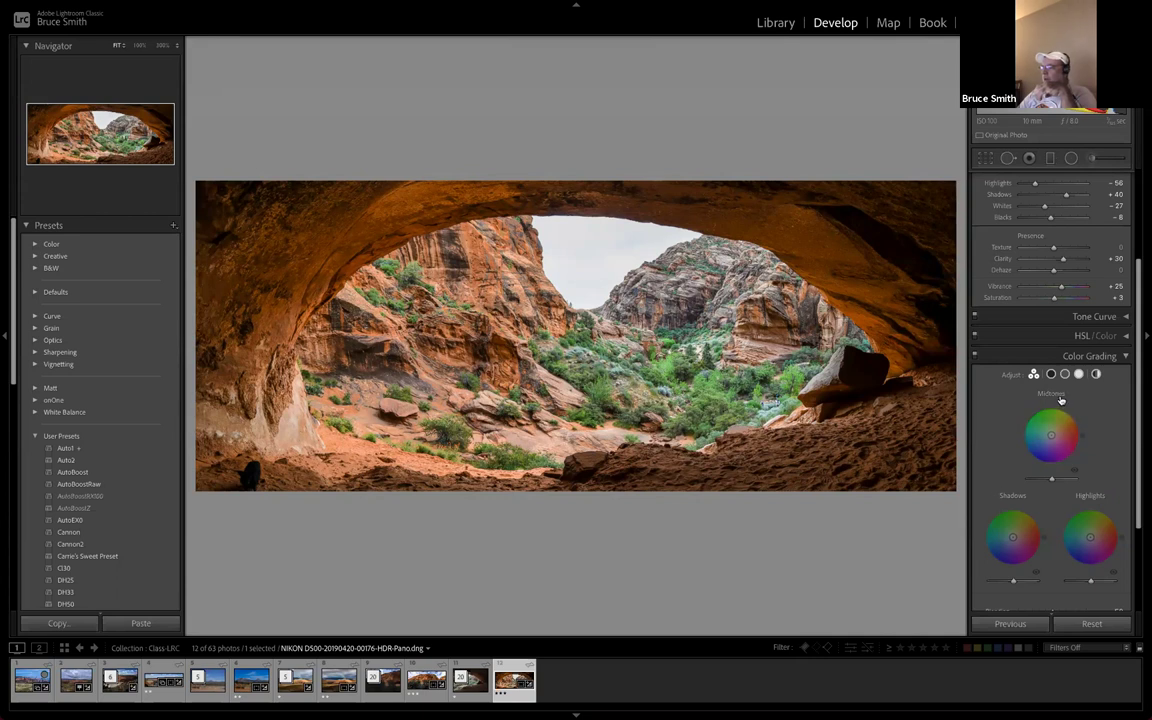
pyautogui.scroll(3, 984, 408)
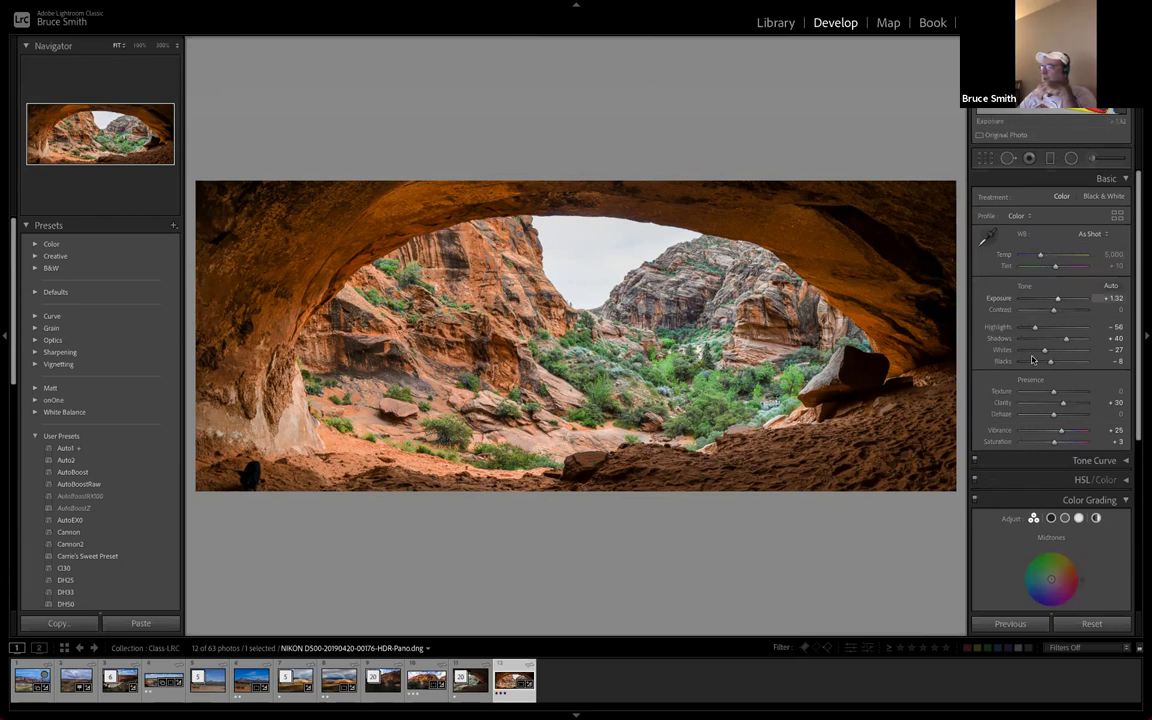
pyautogui.scroll(-3, 1053, 535)
pyautogui.scroll(-3, 1053, 535)
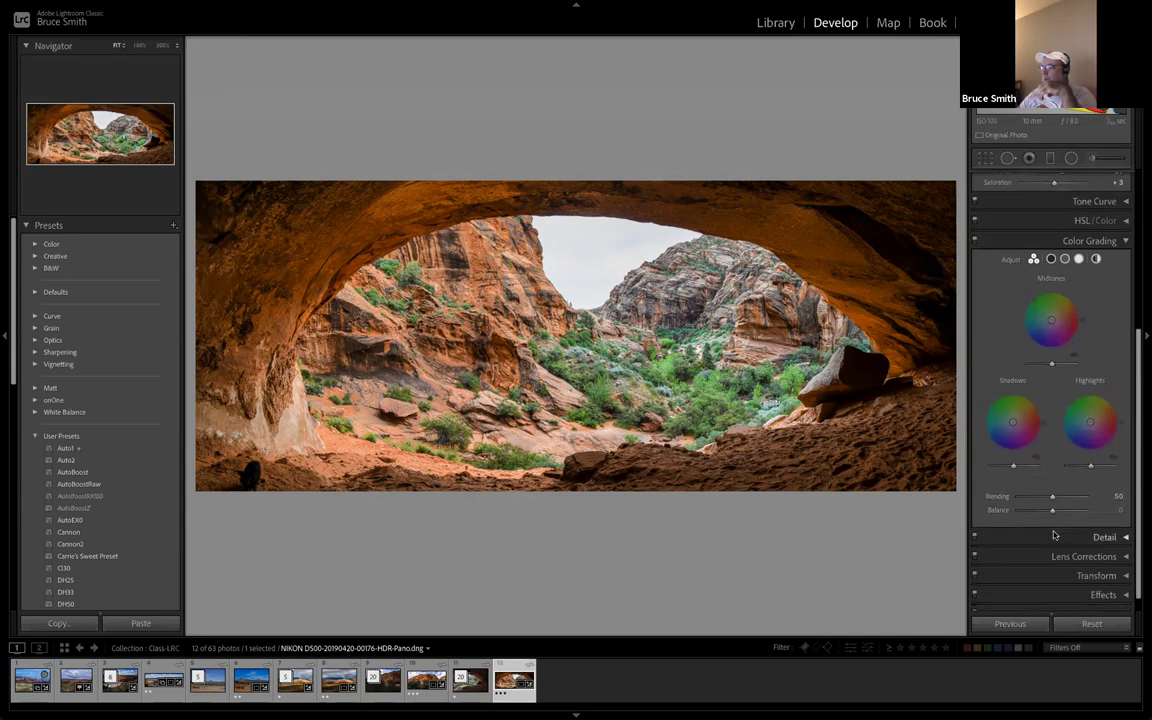
pyautogui.click(1126, 224)
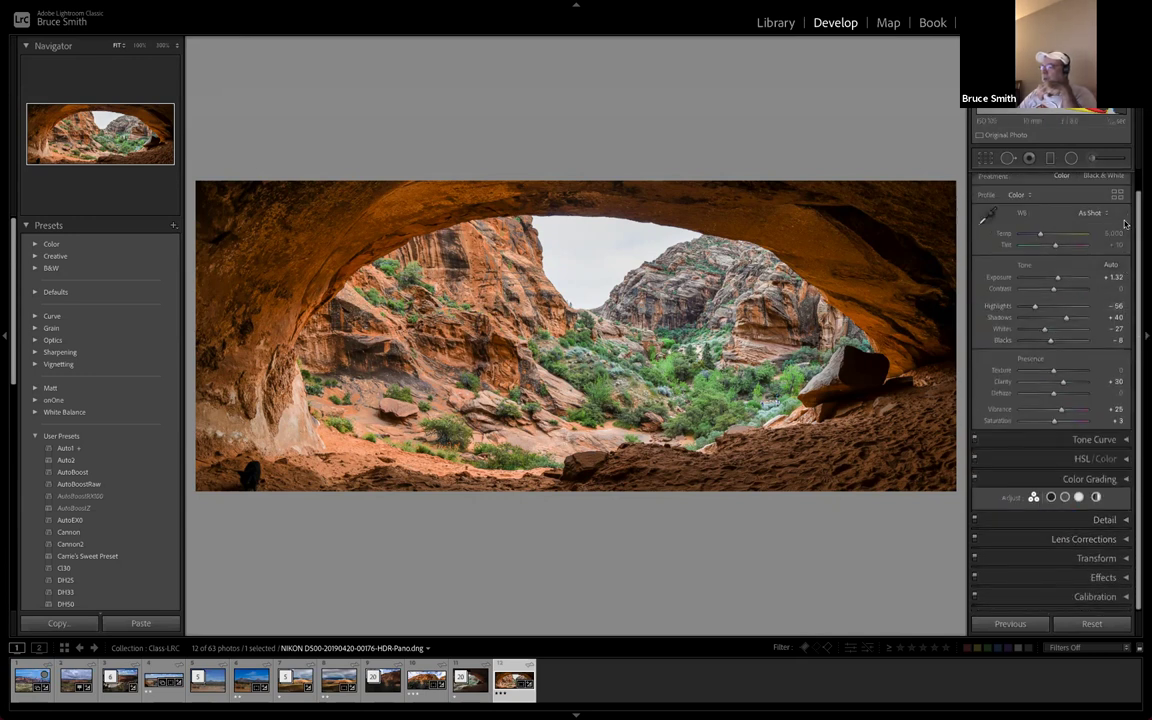
pyautogui.click(1126, 520)
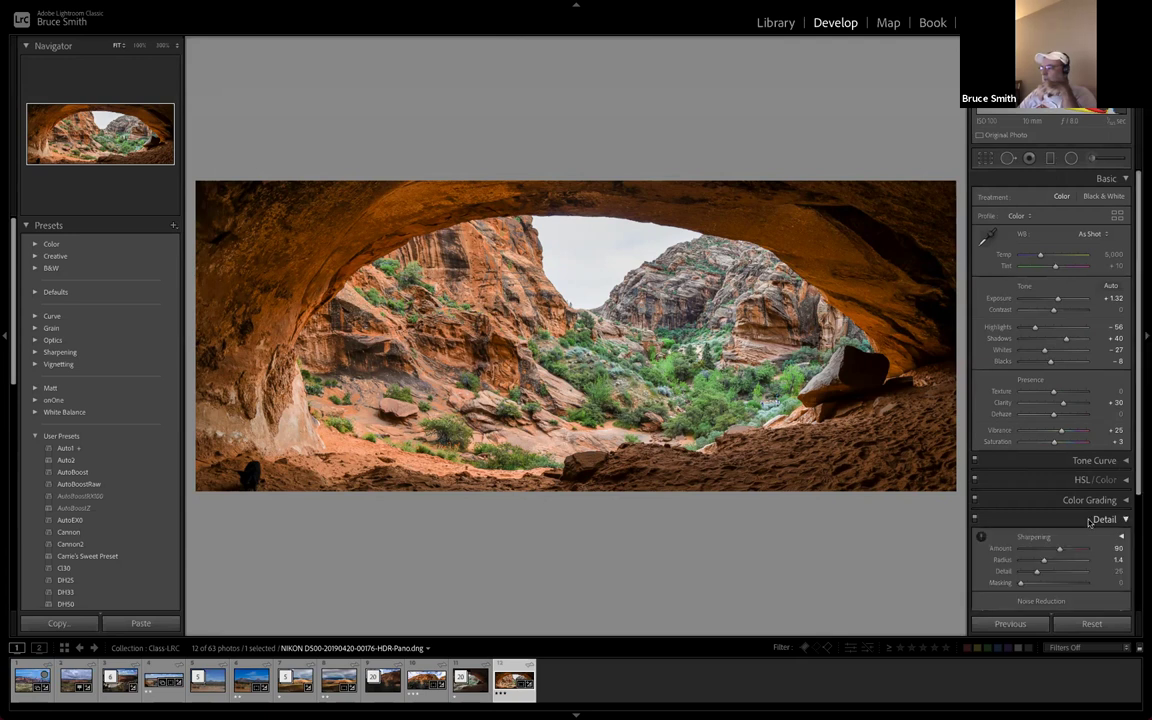
pyautogui.scroll(-2, 1075, 540)
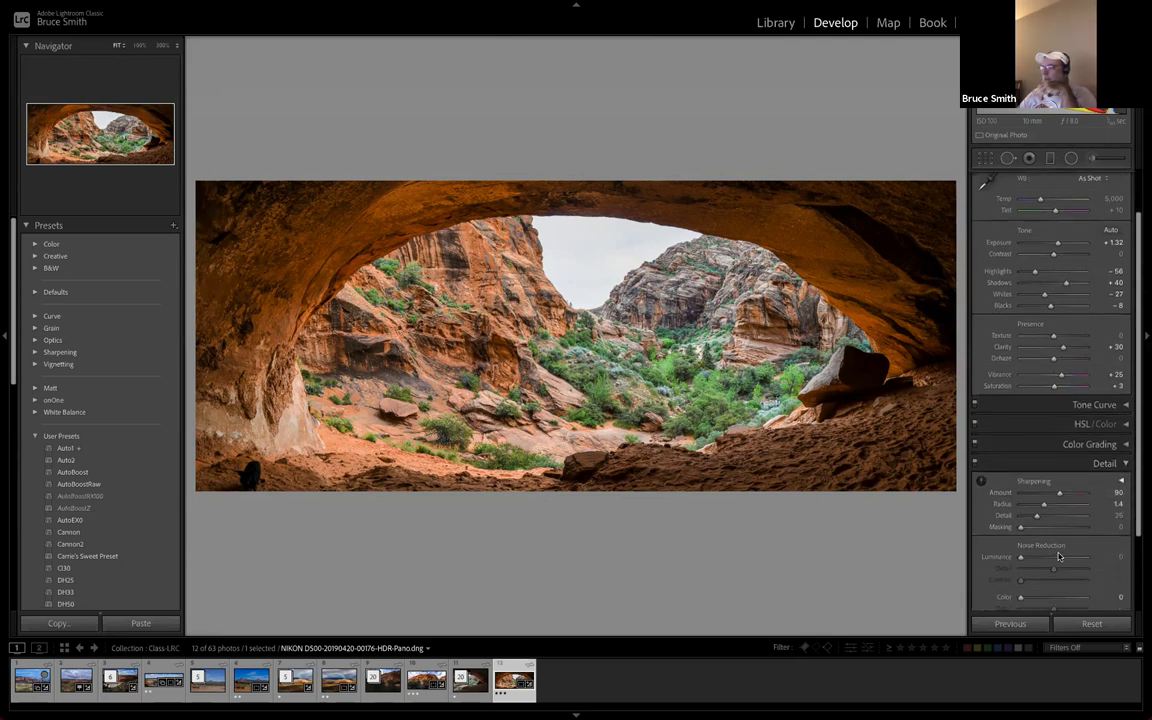
pyautogui.scroll(-2, 1059, 556)
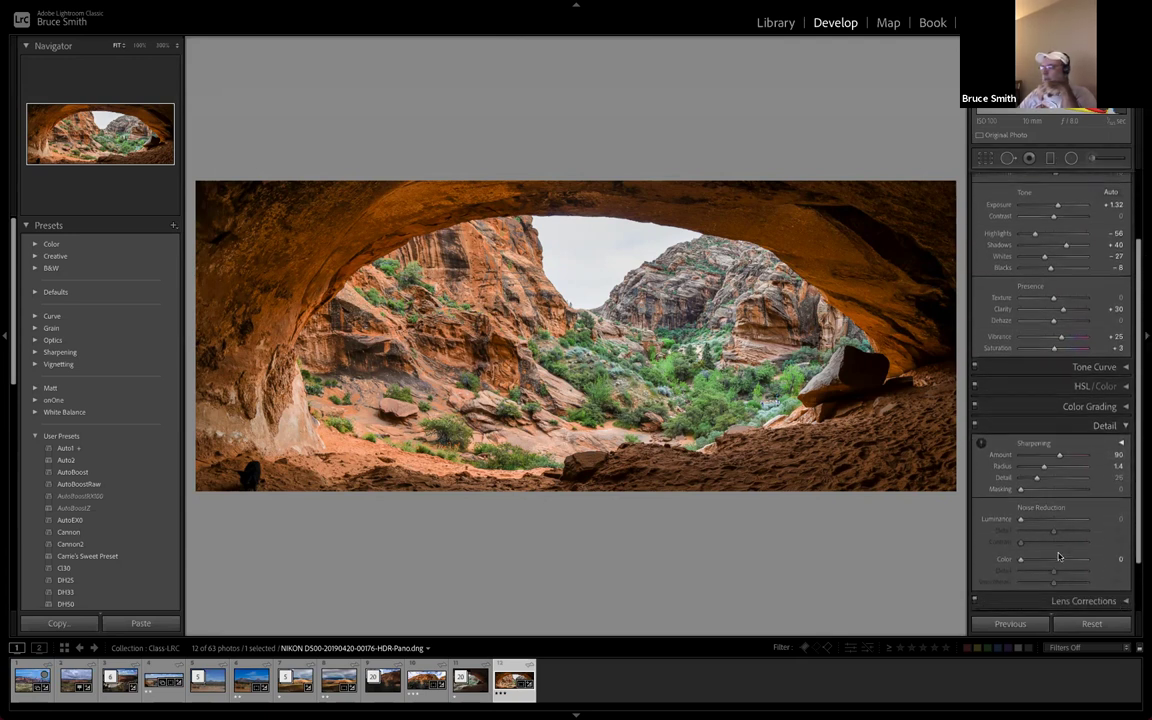
pyautogui.click(1126, 423)
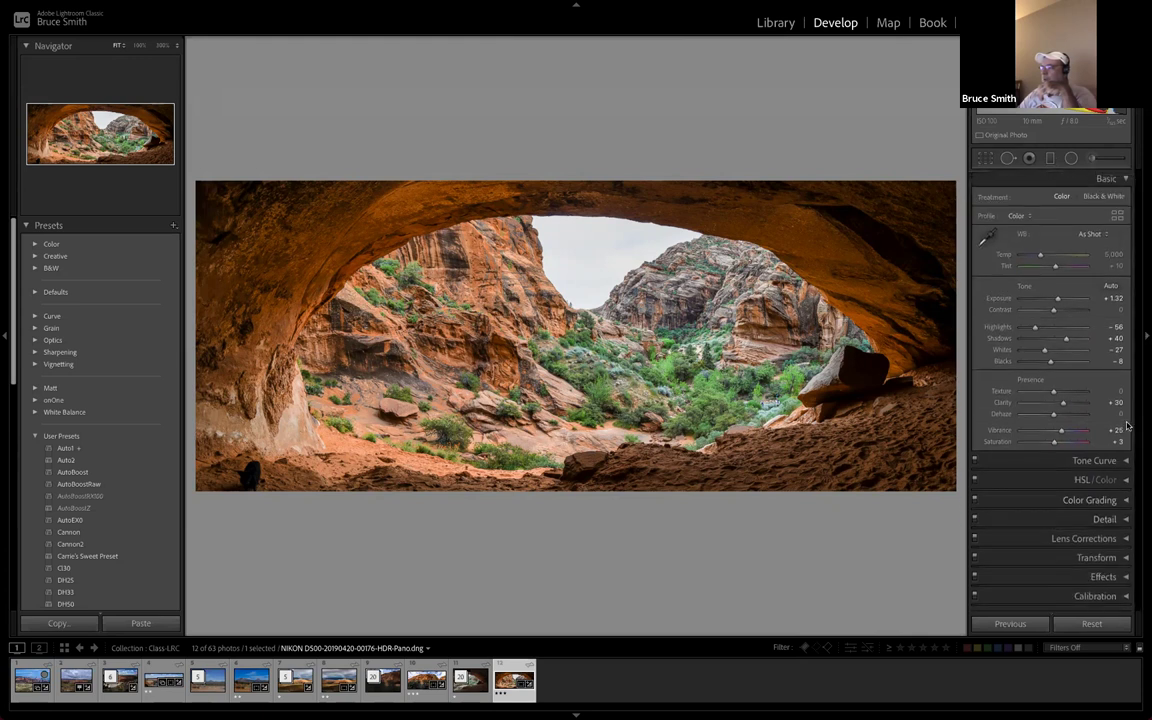
pyautogui.click(1127, 539)
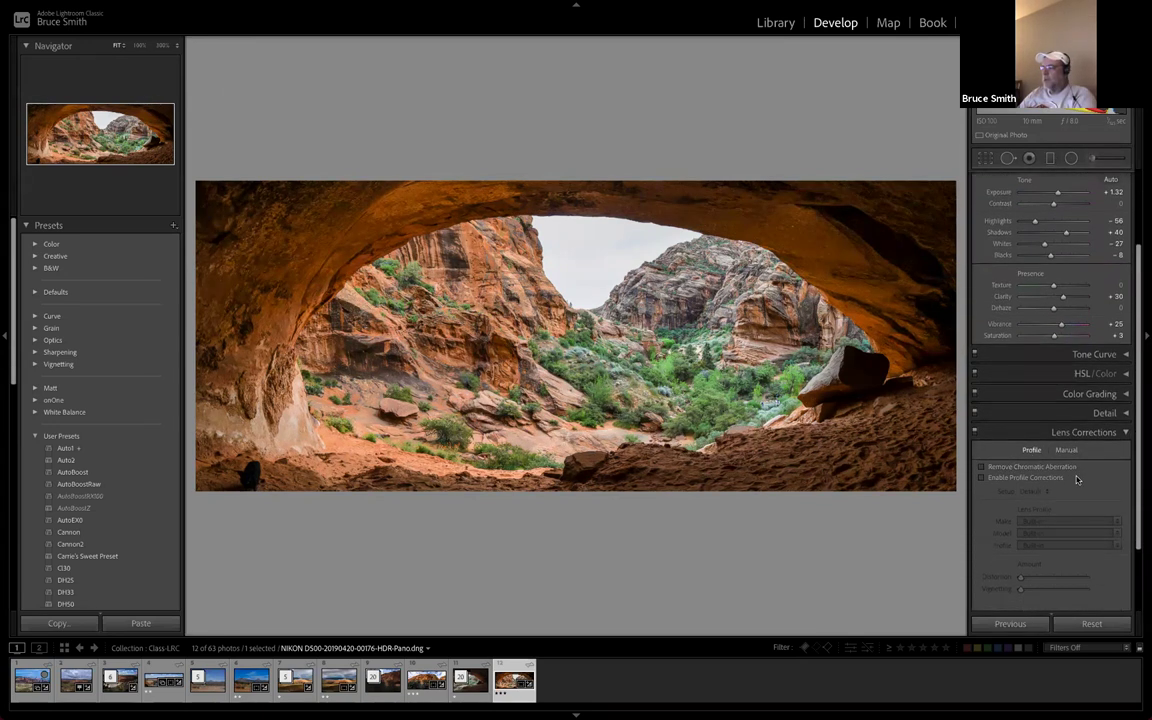
pyautogui.scroll(-1, 1082, 482)
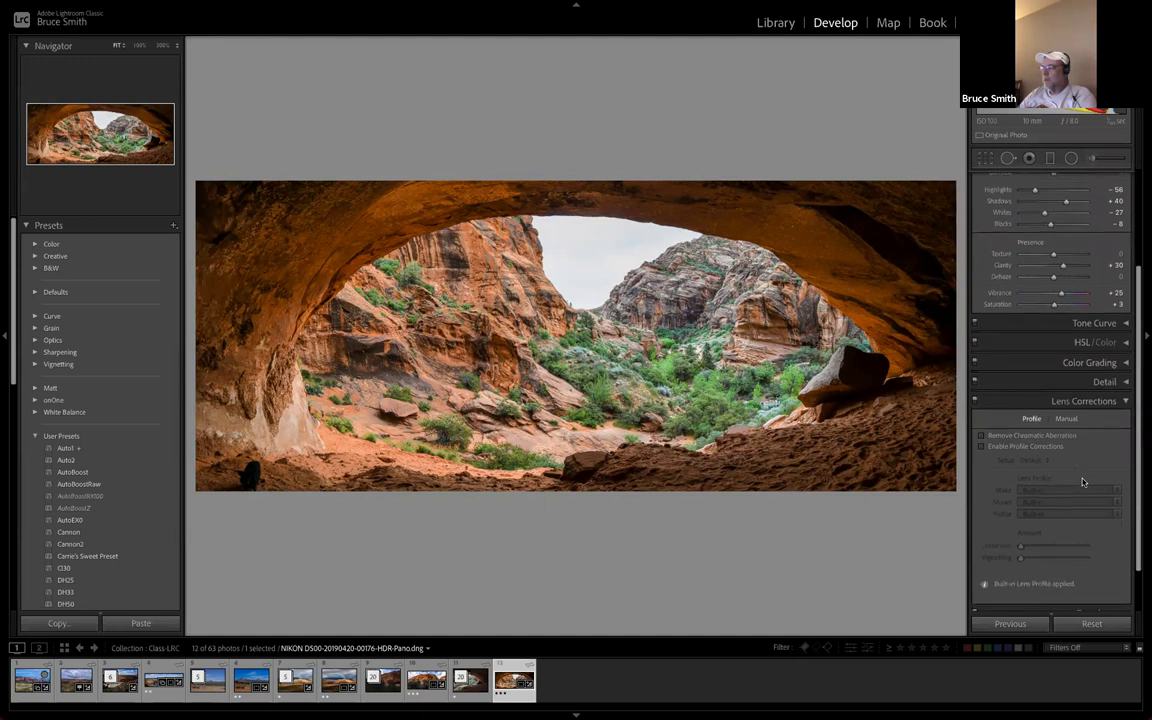
pyautogui.click(1126, 401)
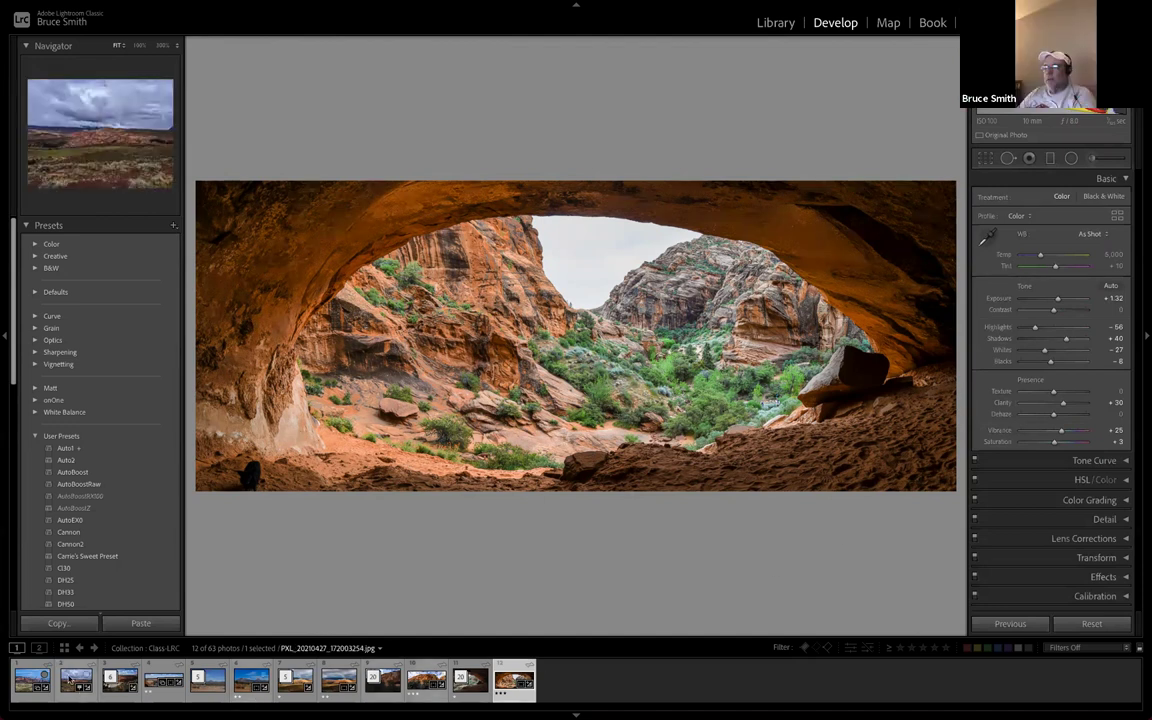
pyautogui.click(33, 686)
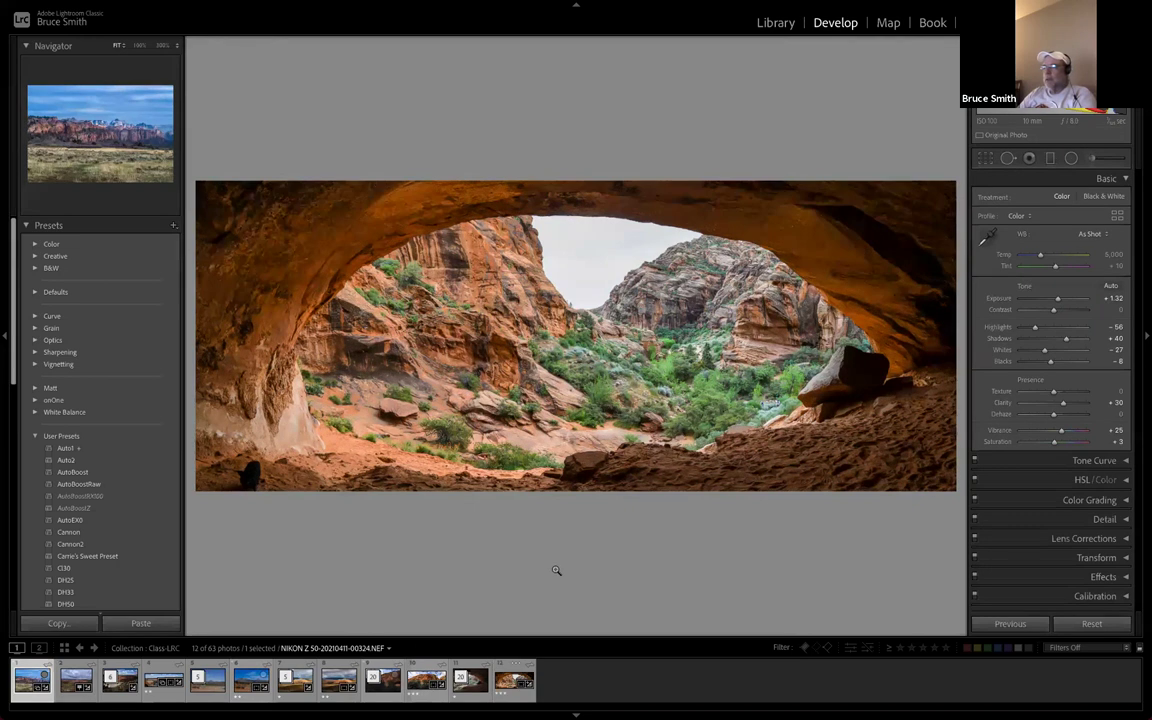
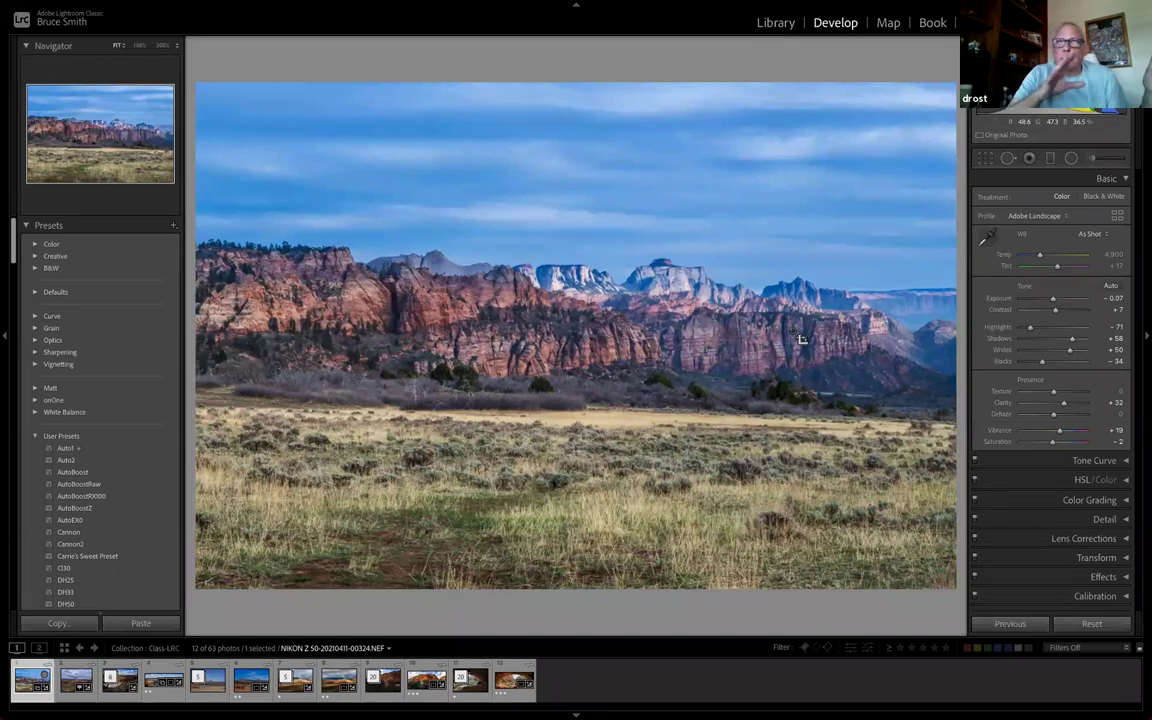
# Crop the red-rock landscape in from the bottom-left corner and left edge, reframing the cliffs
pyautogui.press('r')
pyautogui.moveTo(210, 589); pyautogui.dragTo(325, 533)
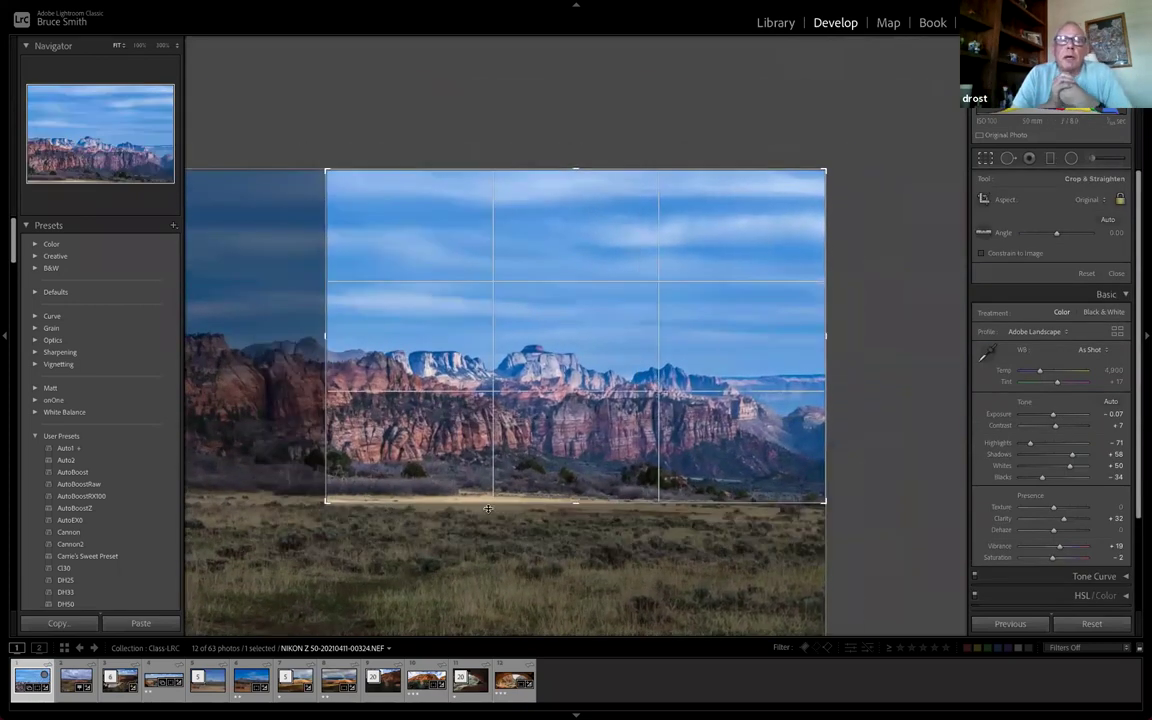
pyautogui.moveTo(628, 406); pyautogui.dragTo(627, 331)
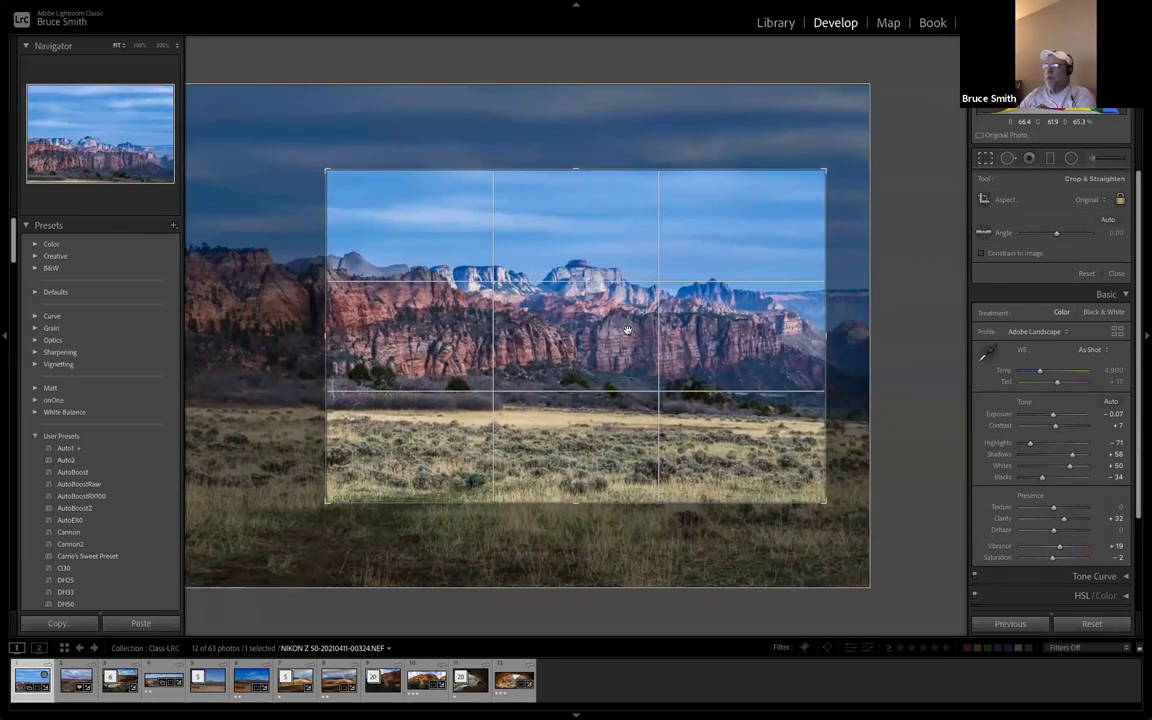
pyautogui.moveTo(325, 335); pyautogui.dragTo(365, 336)
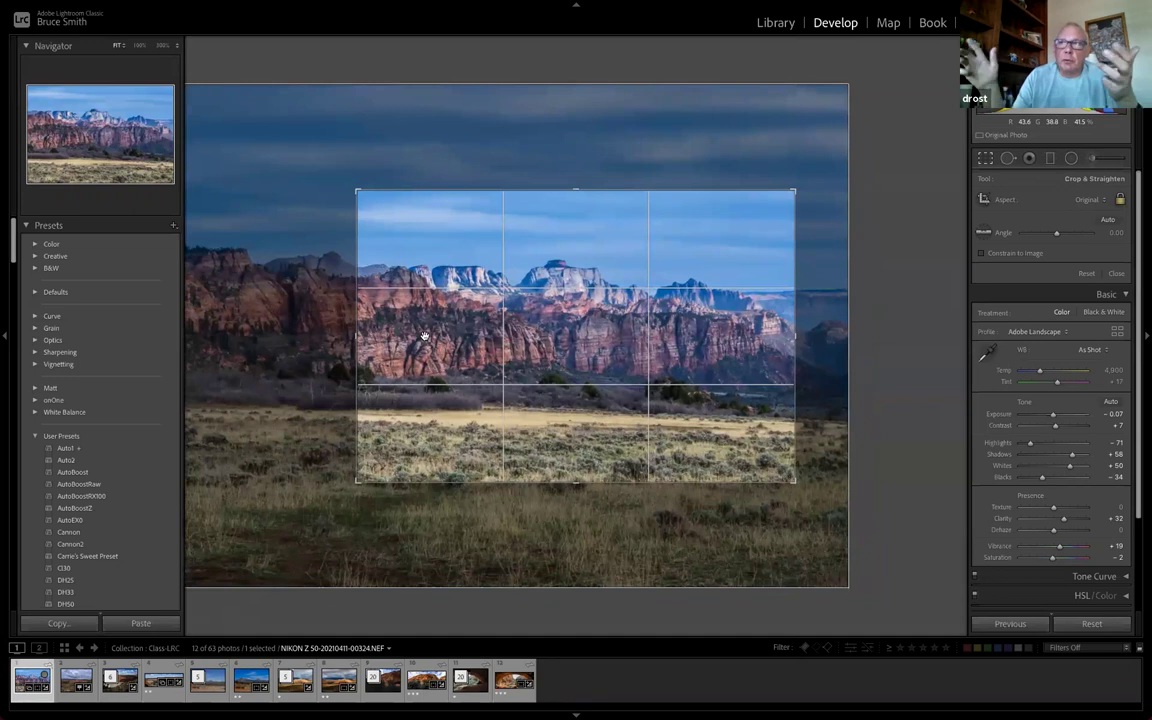
pyautogui.press('Return')
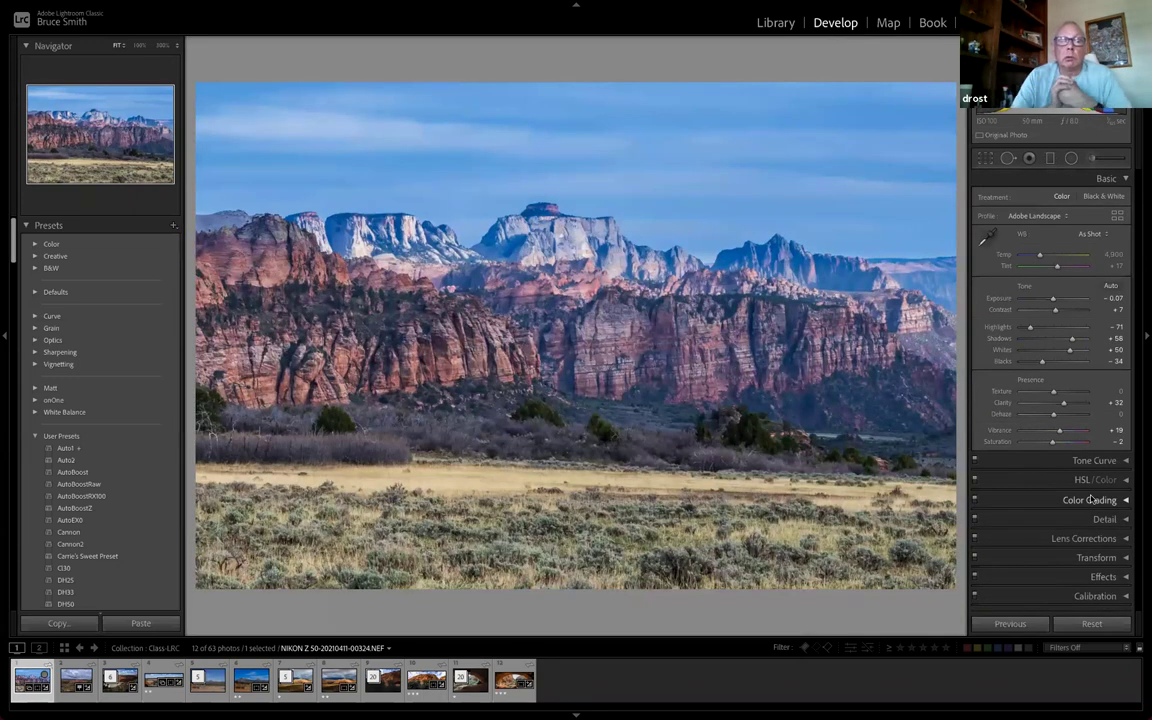
# Try a post-crop vignette in Effects, then reset its Amount back to 0
pyautogui.click(1126, 540)
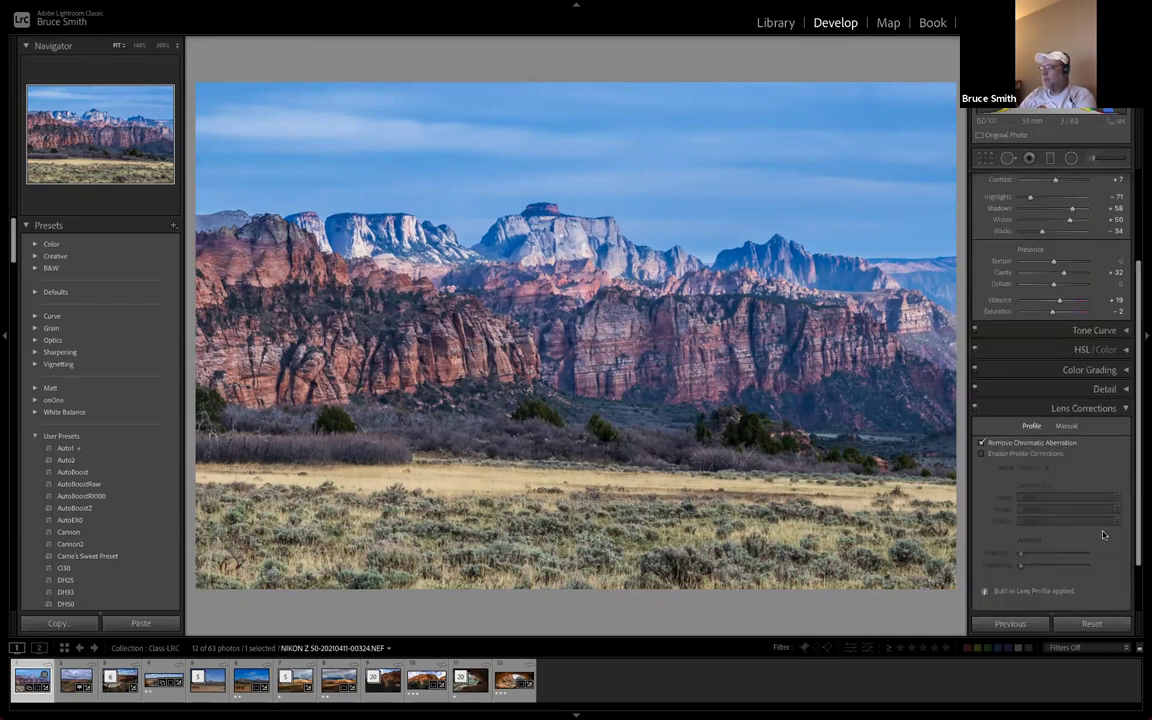
pyautogui.click(1110, 408)
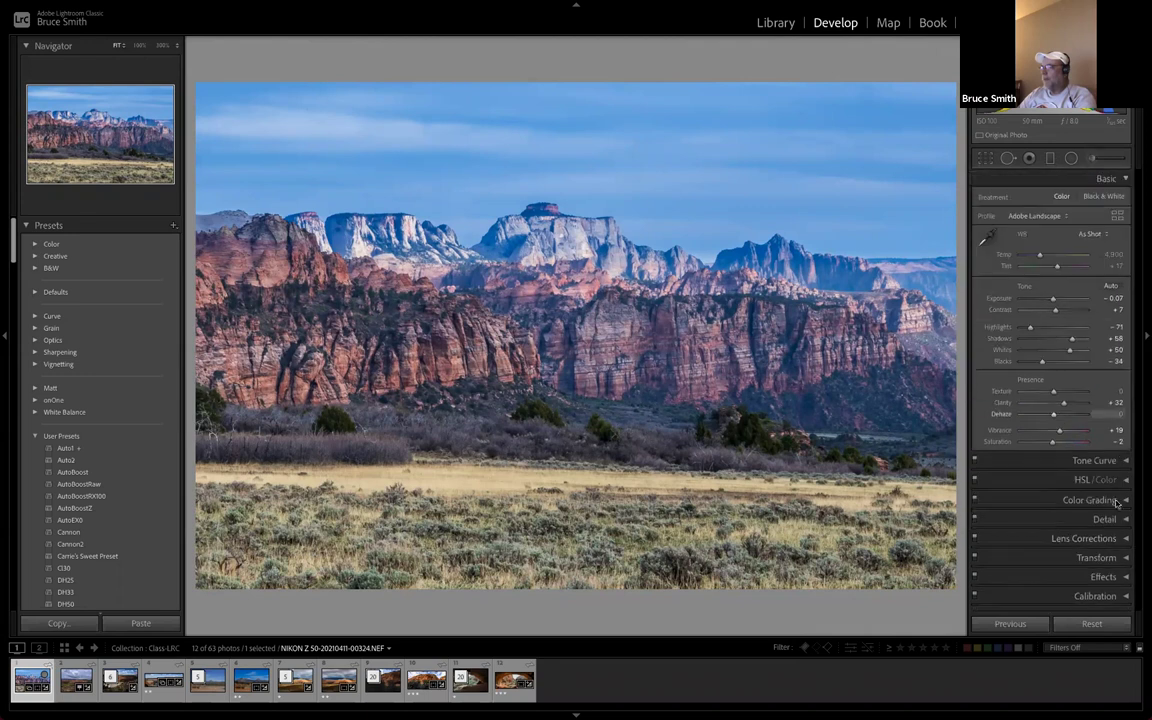
pyautogui.click(1100, 578)
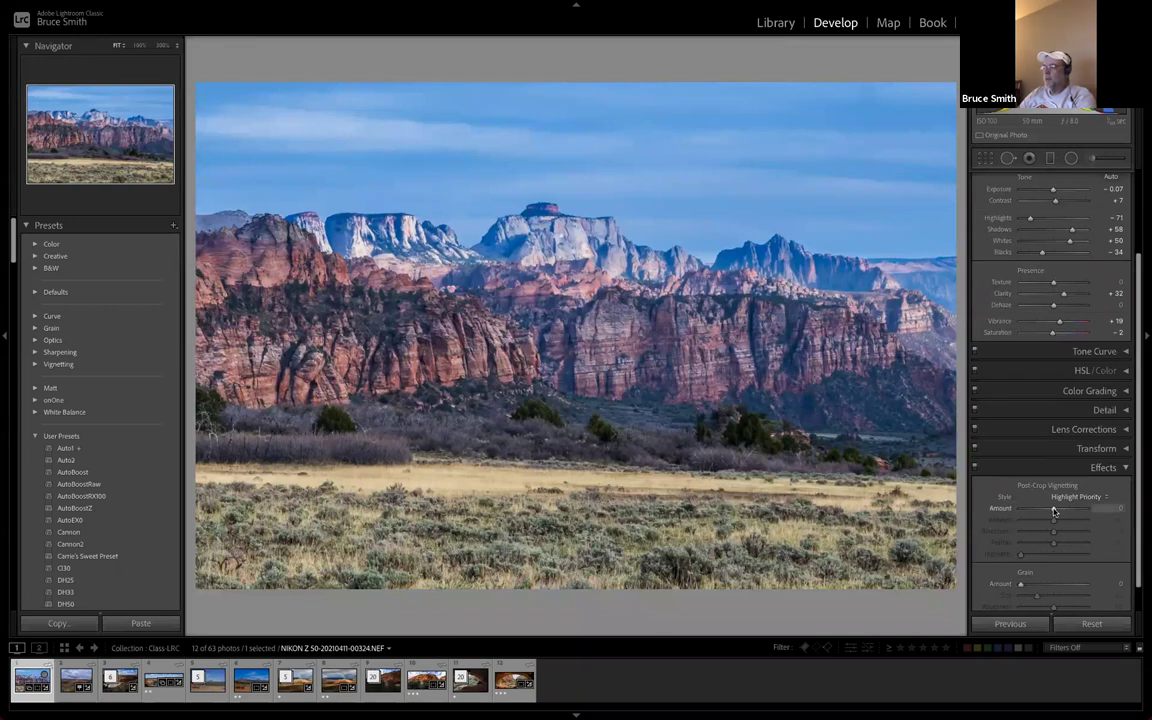
pyautogui.moveTo(1051, 510)
pyautogui.mouseDown()
pyautogui.moveTo(1025, 510)
pyautogui.moveTo(1072, 514)
pyautogui.moveTo(1018, 514)
pyautogui.moveTo(1053, 514)
pyautogui.mouseUp()
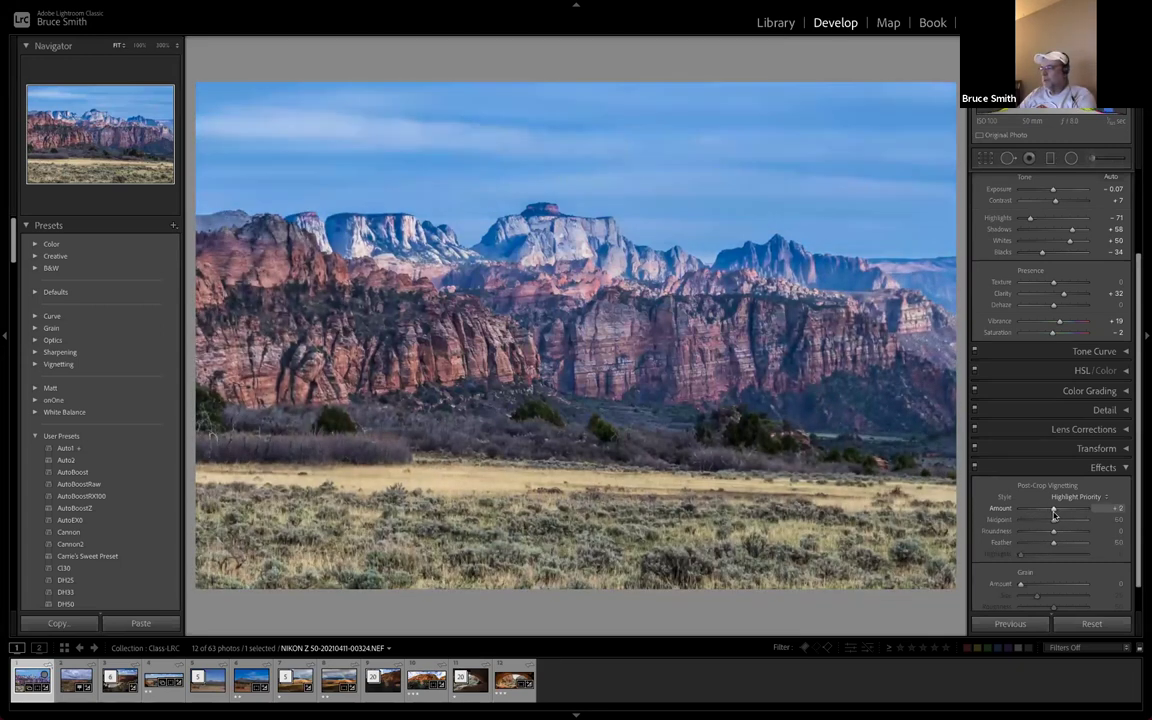
pyautogui.doubleClick(1004, 511)
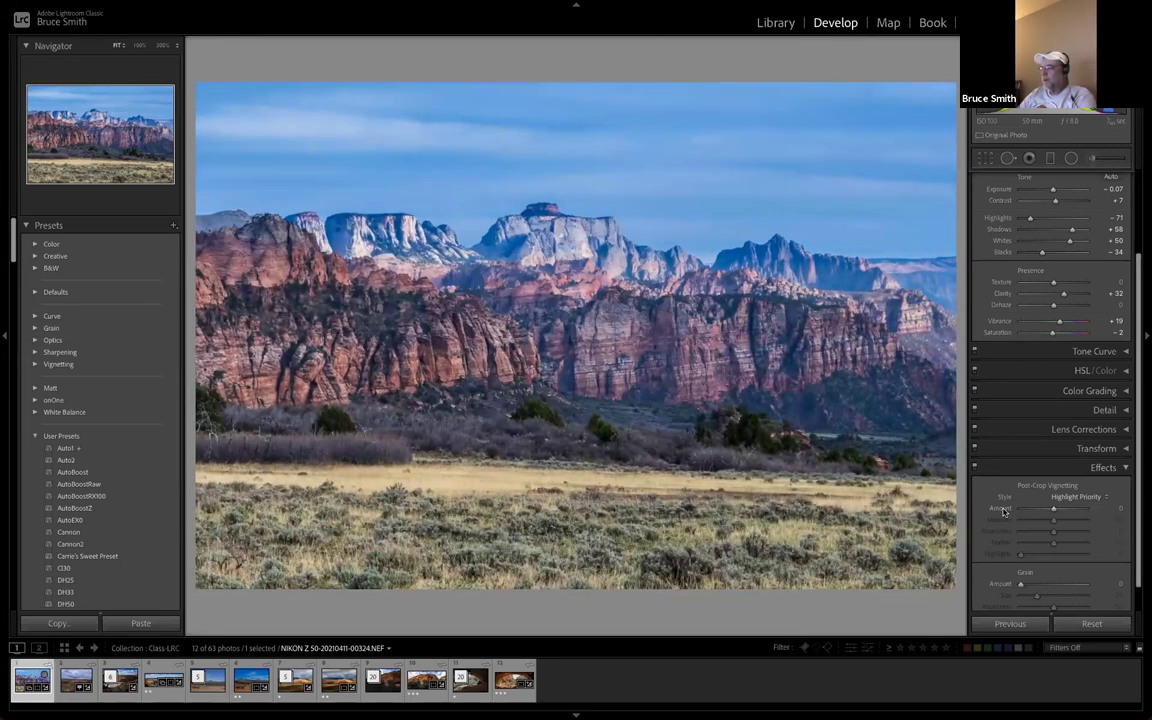
pyautogui.scroll(-1, 1073, 567)
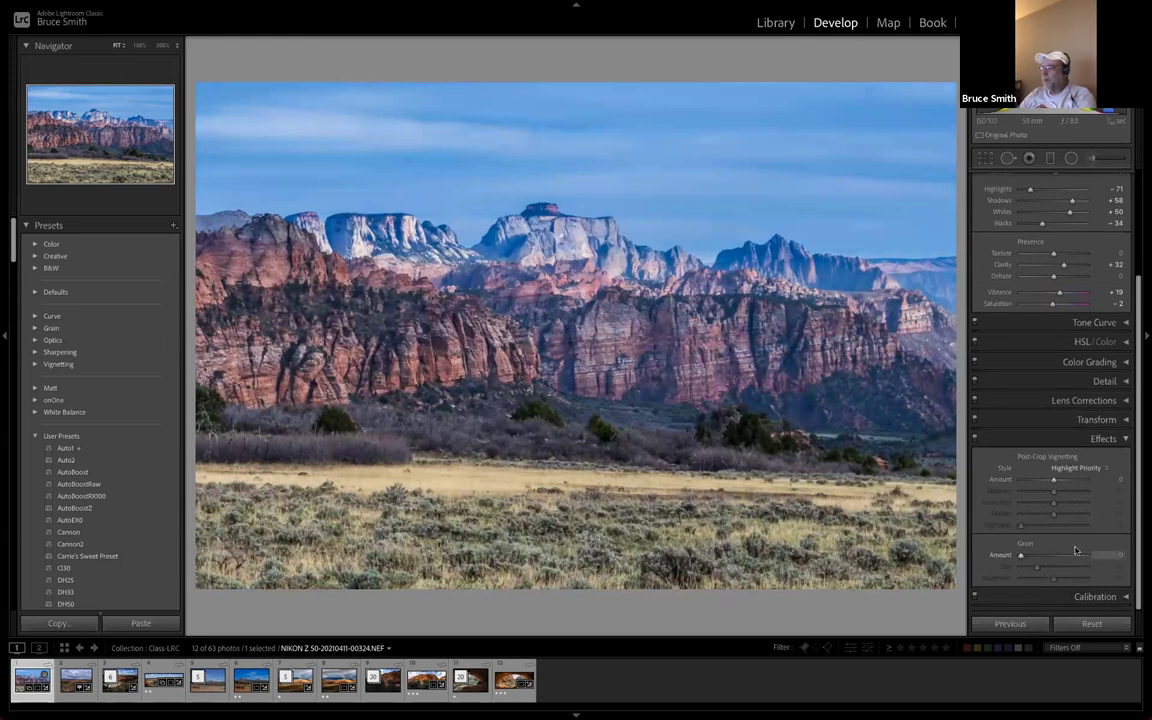
# Raise Calibration Red Primary saturation to +54, keeping Process Version 5
pyautogui.click(1126, 440)
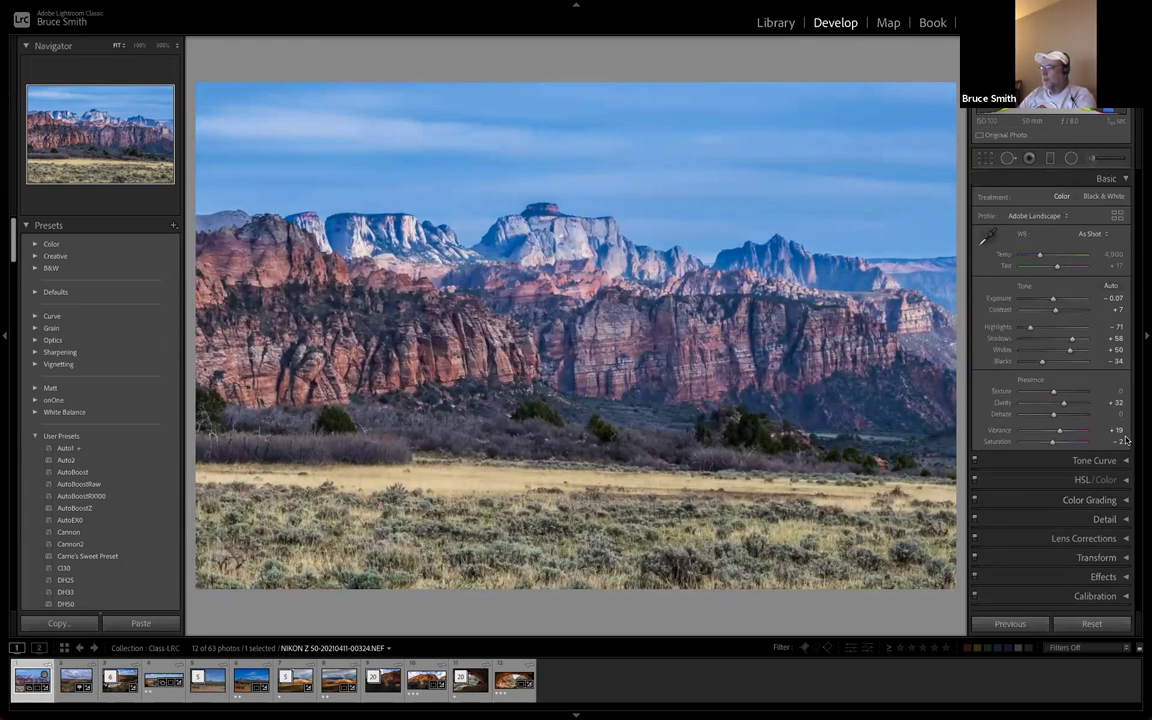
pyautogui.click(1099, 596)
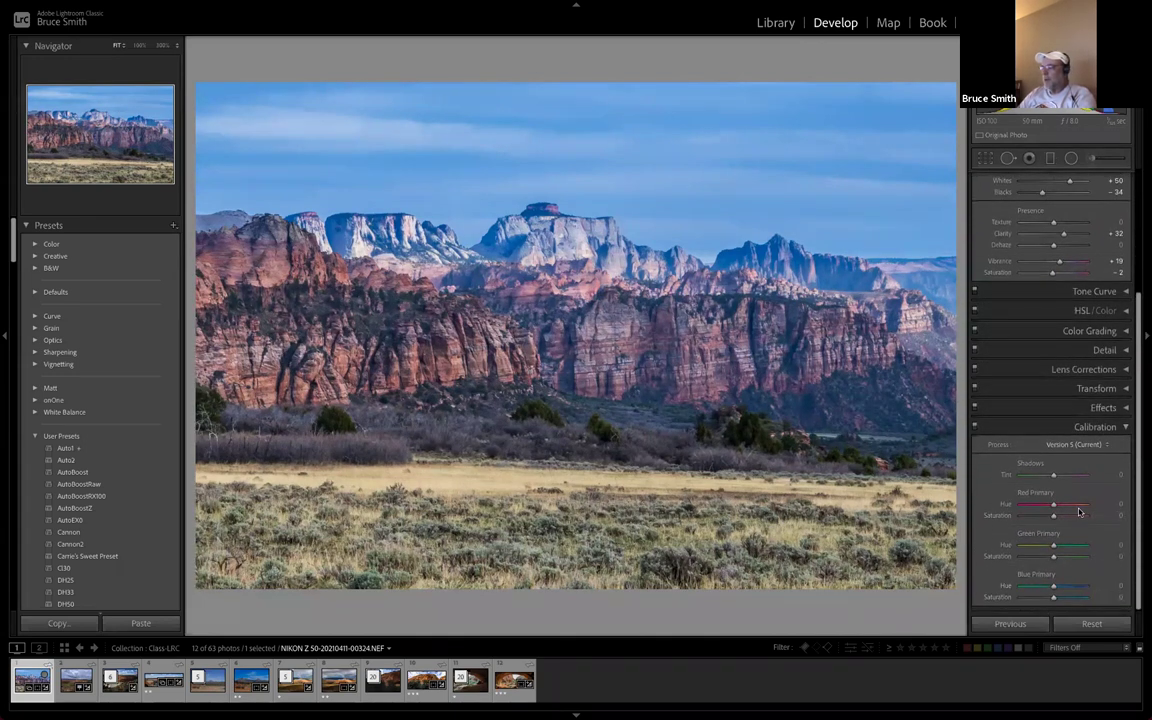
pyautogui.moveTo(1054, 519); pyautogui.dragTo(1073, 519)
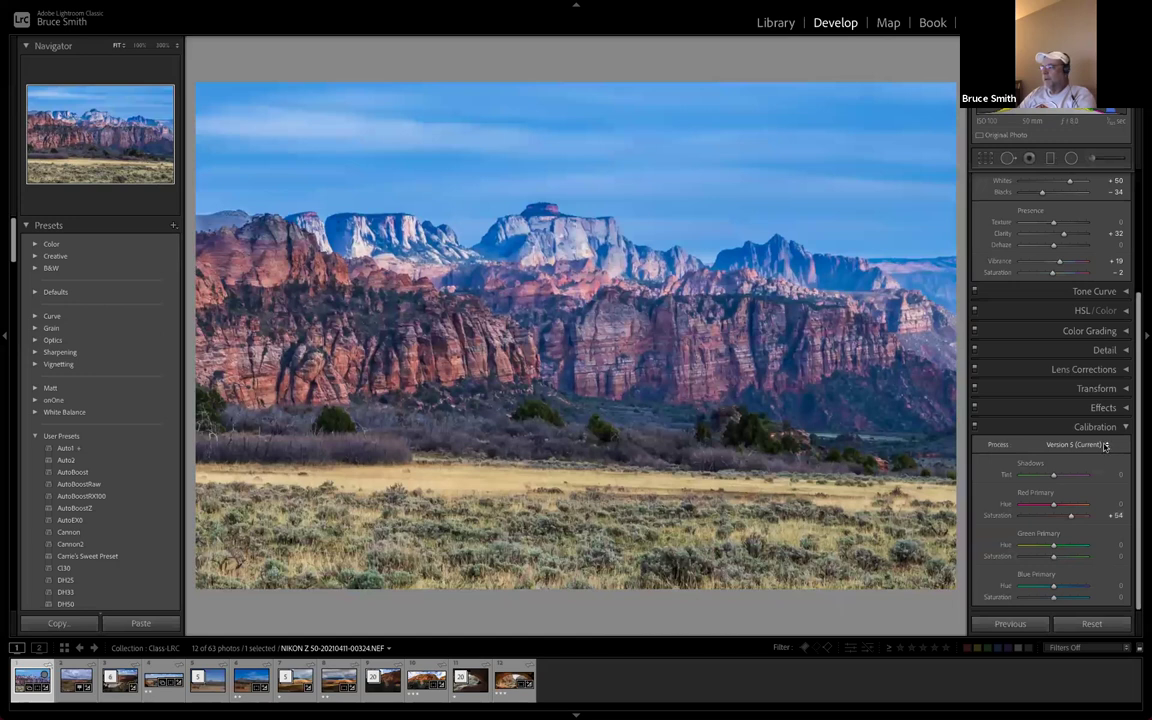
pyautogui.click(1105, 446)
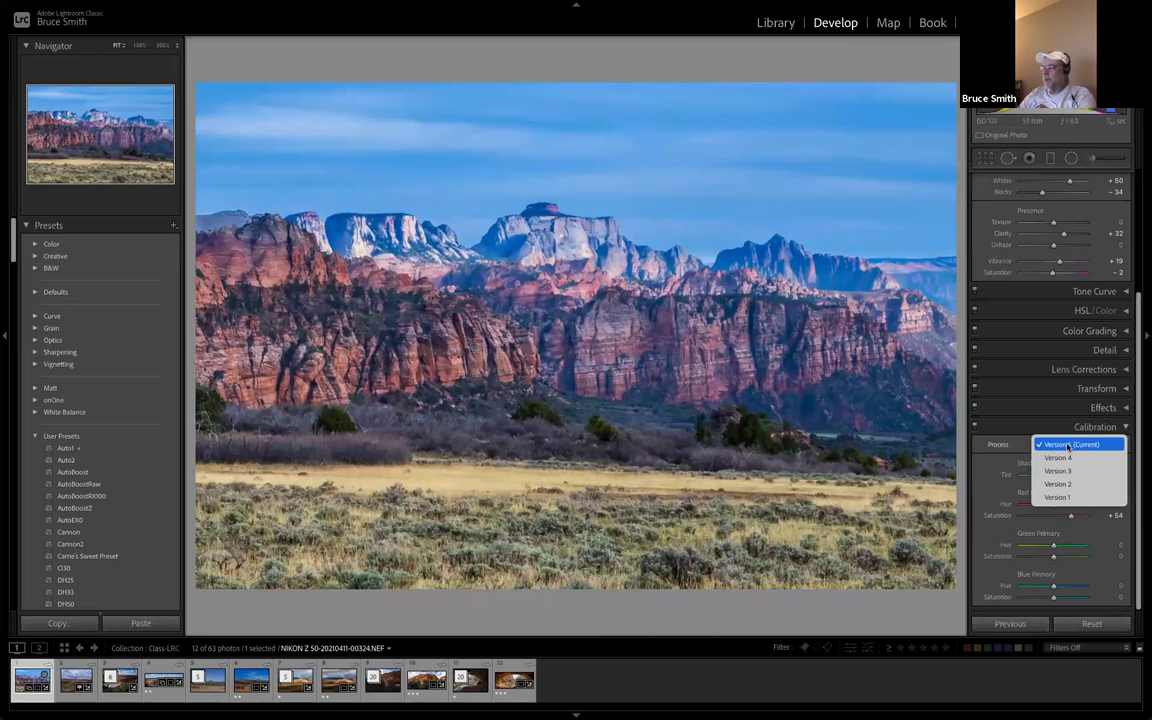
pyautogui.click(1070, 445)
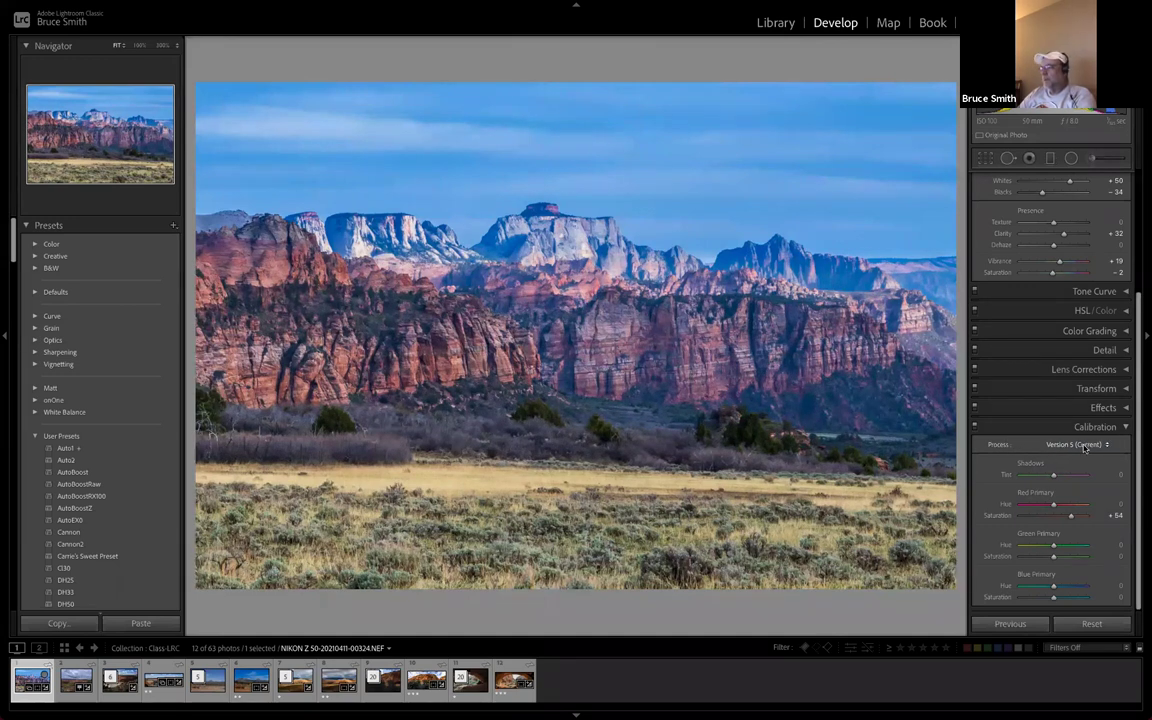
pyautogui.click(1085, 448)
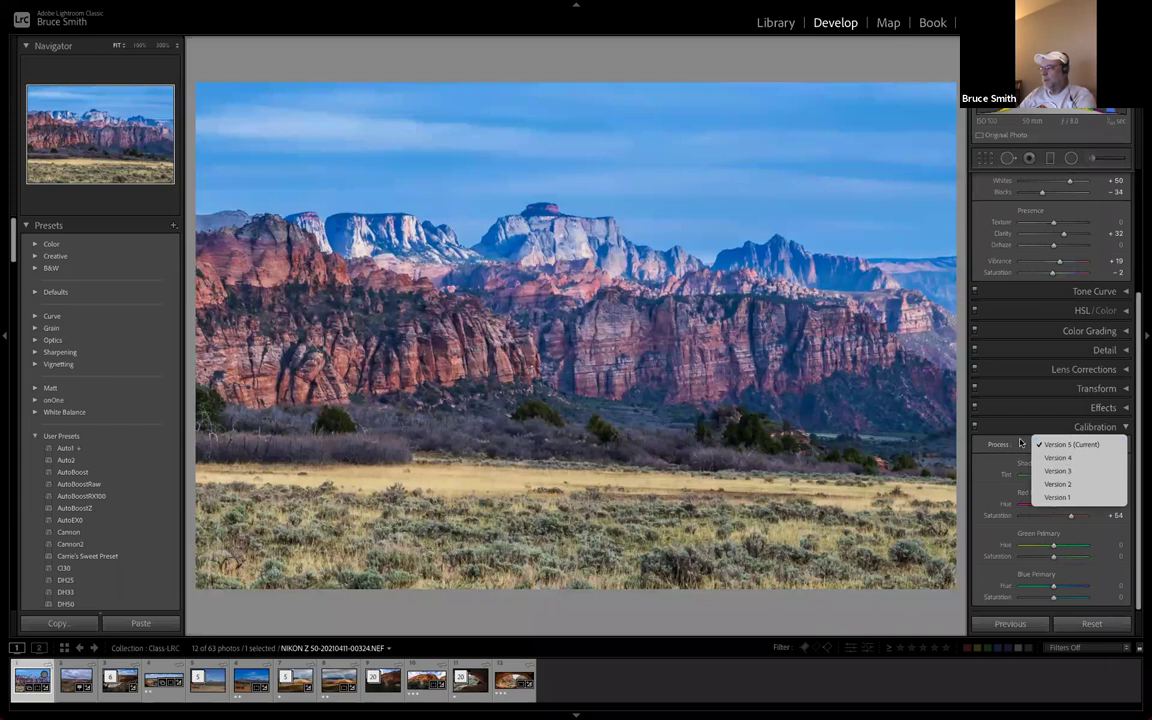
pyautogui.click(991, 453)
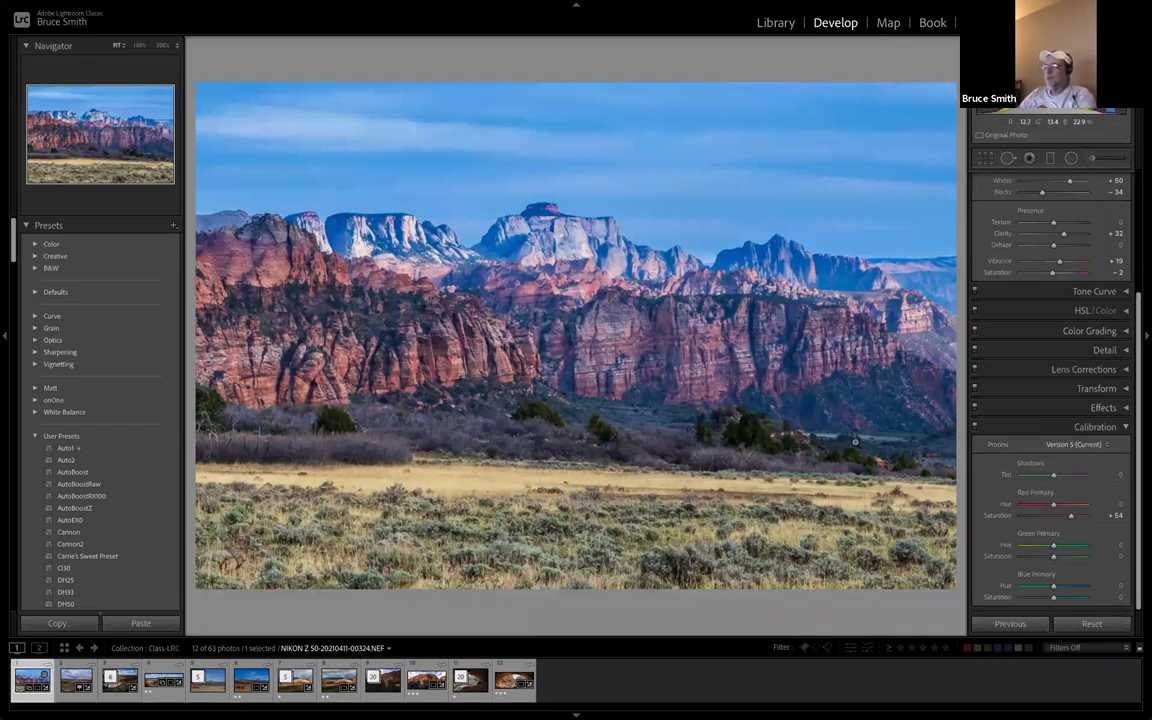
# Loosen the cliff photo's crop slightly at the bottom-left
pyautogui.press('r')
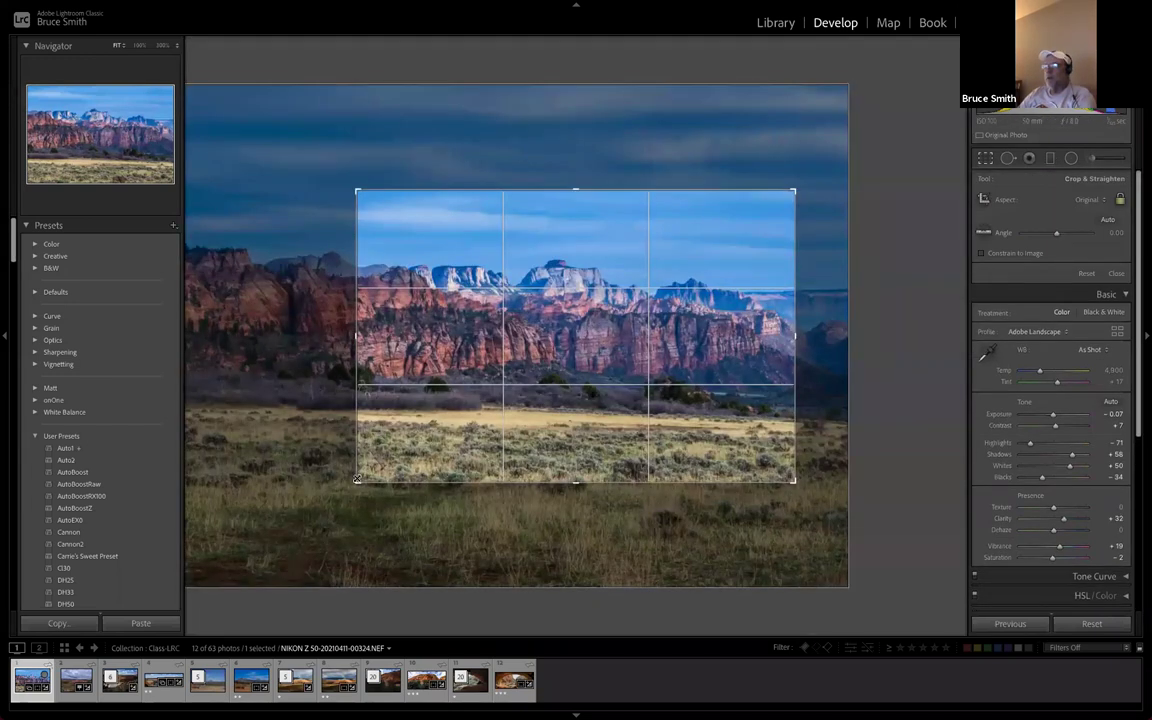
pyautogui.moveTo(352, 480); pyautogui.dragTo(343, 485)
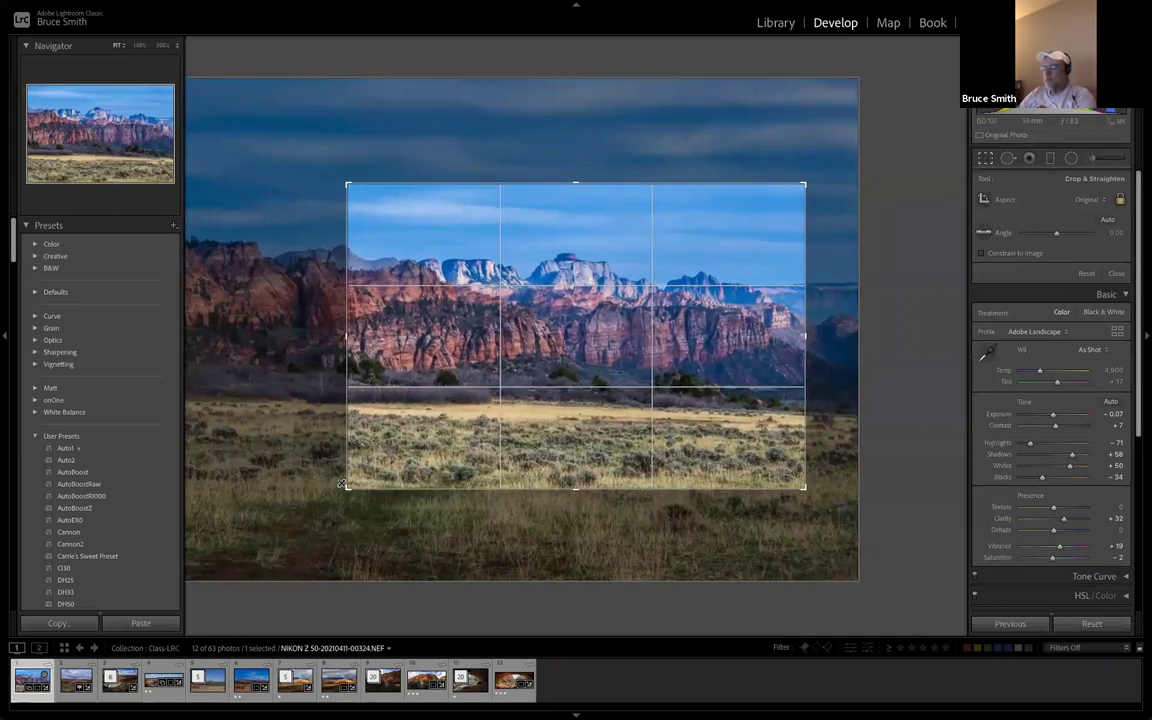
pyautogui.press('Return')
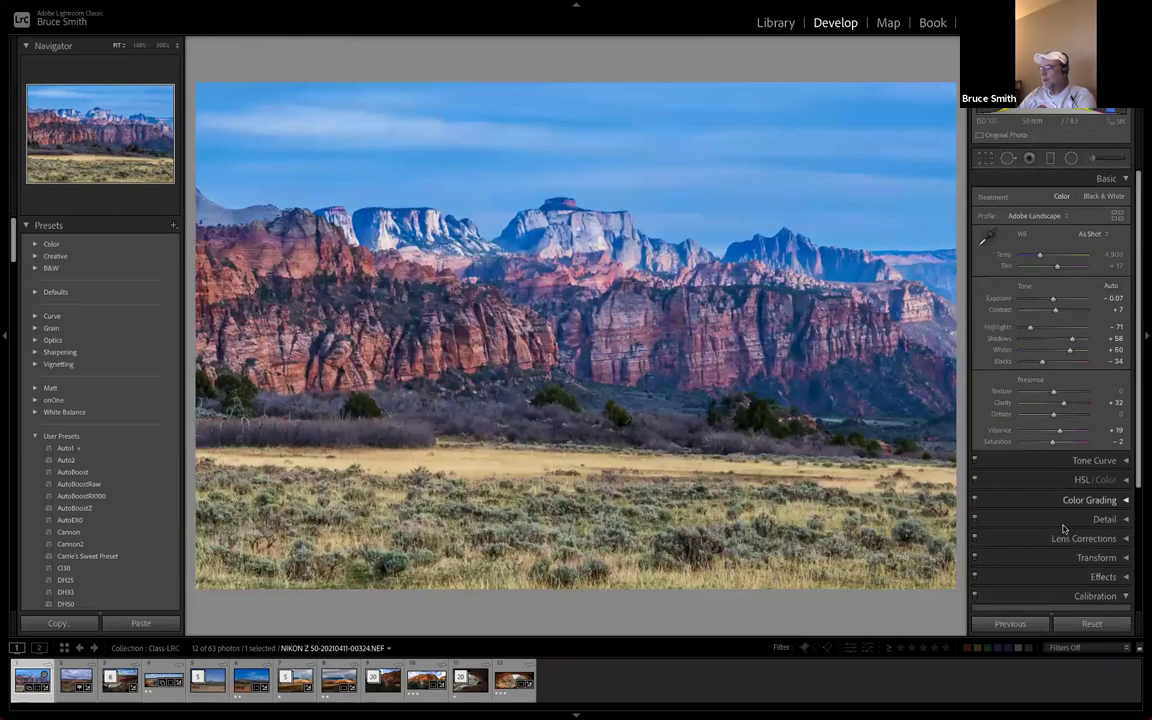
# Collapse Calibration and open the cloudy red-rock landscape from the filmstrip
pyautogui.scroll(-3, 1075, 541)
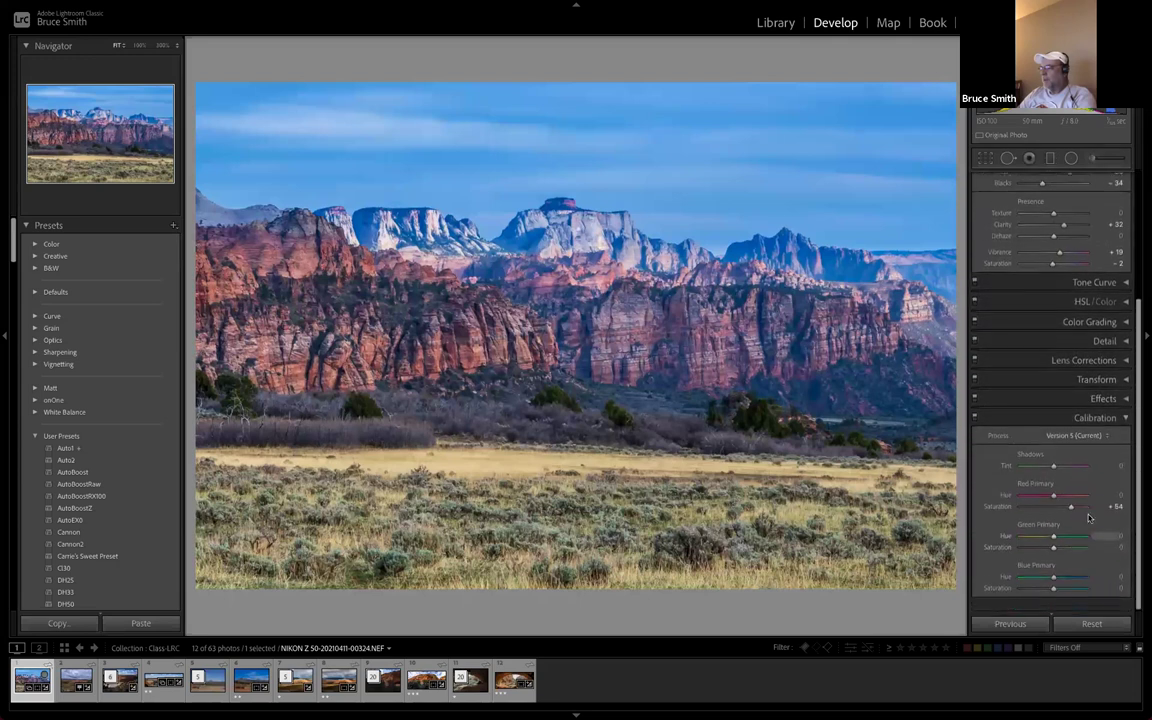
pyautogui.click(1126, 427)
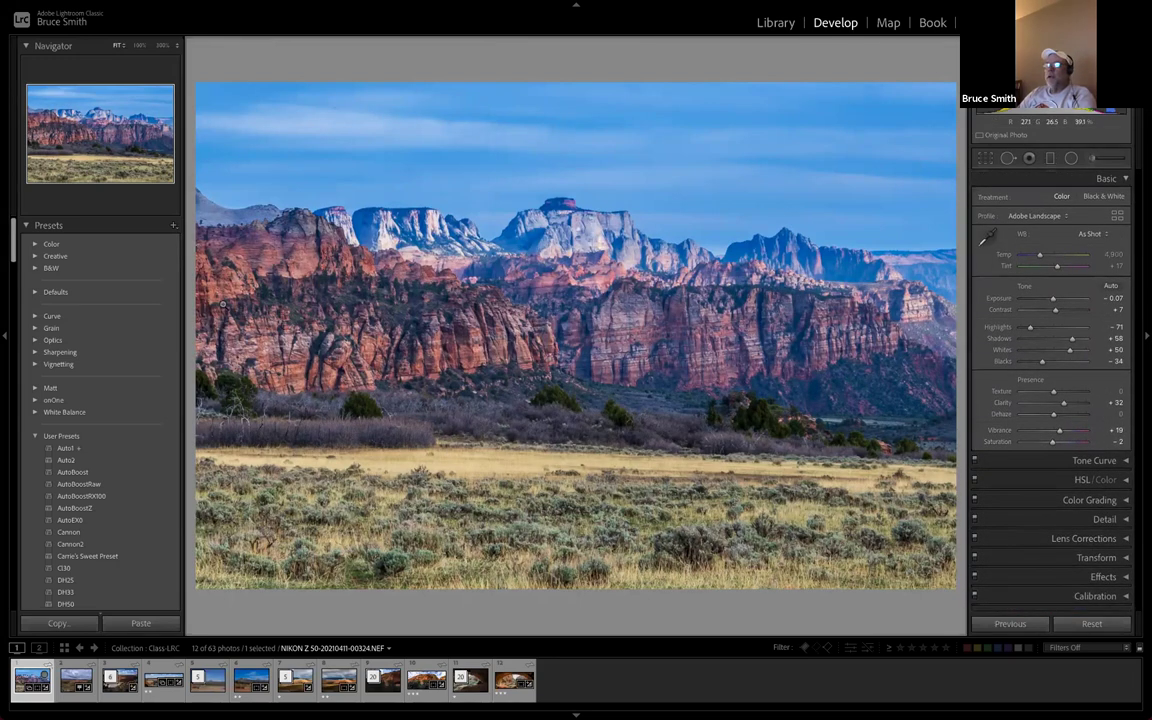
pyautogui.click(75, 685)
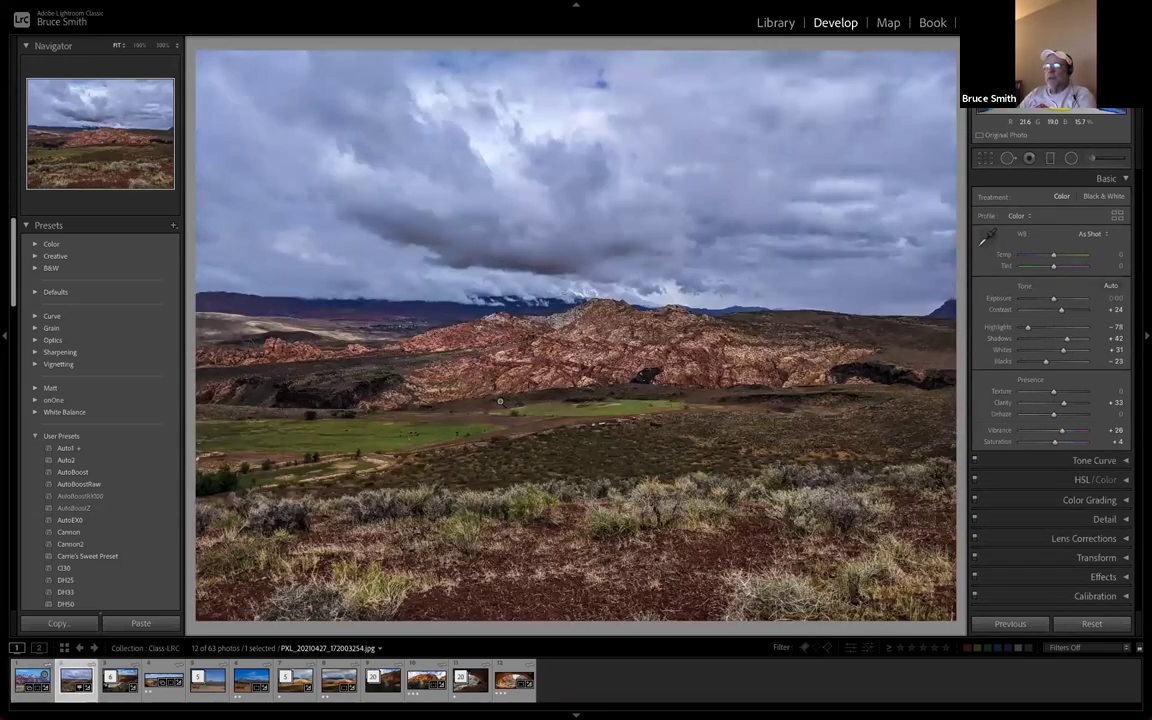
# View the cloudy red-rock photo in Library loupe, cycling the info overlay through both views and off
pyautogui.press('e')
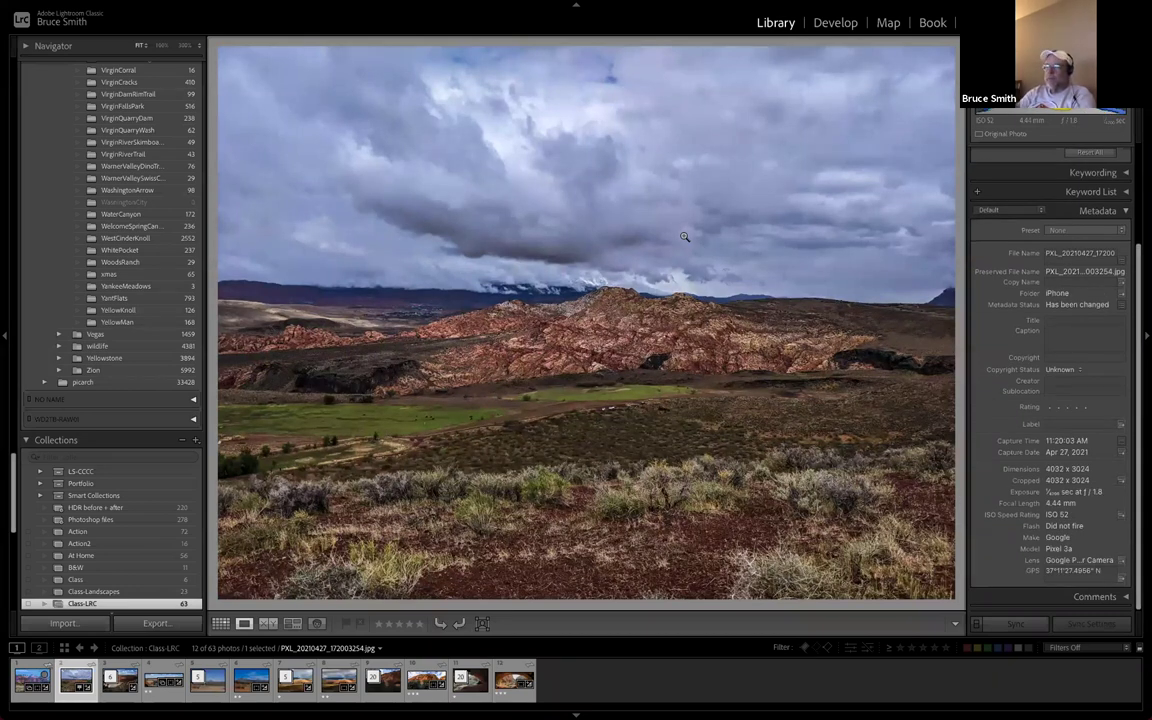
pyautogui.press('i')
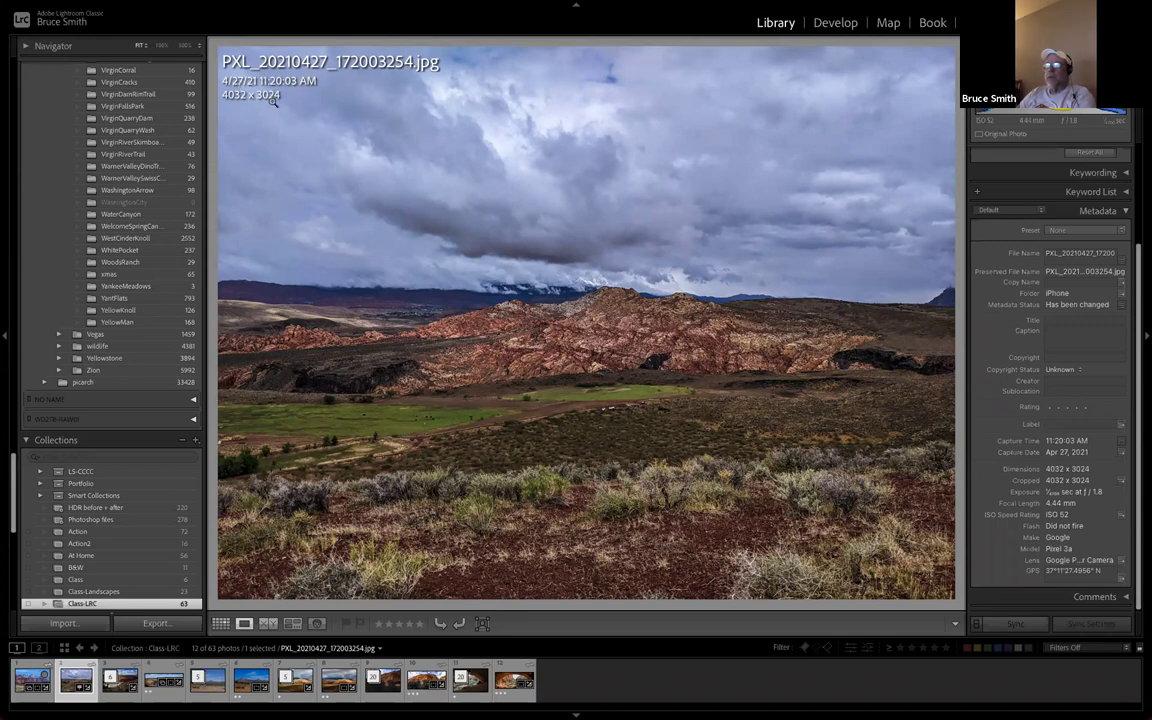
pyautogui.press('i')
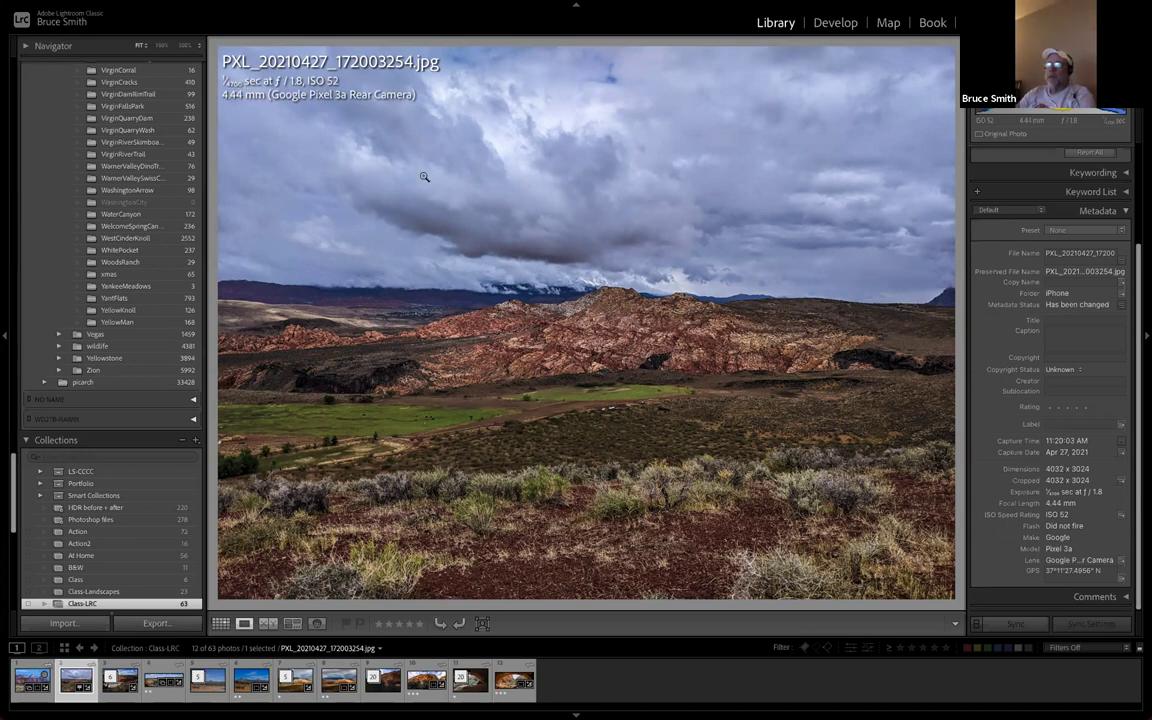
pyautogui.press('i')
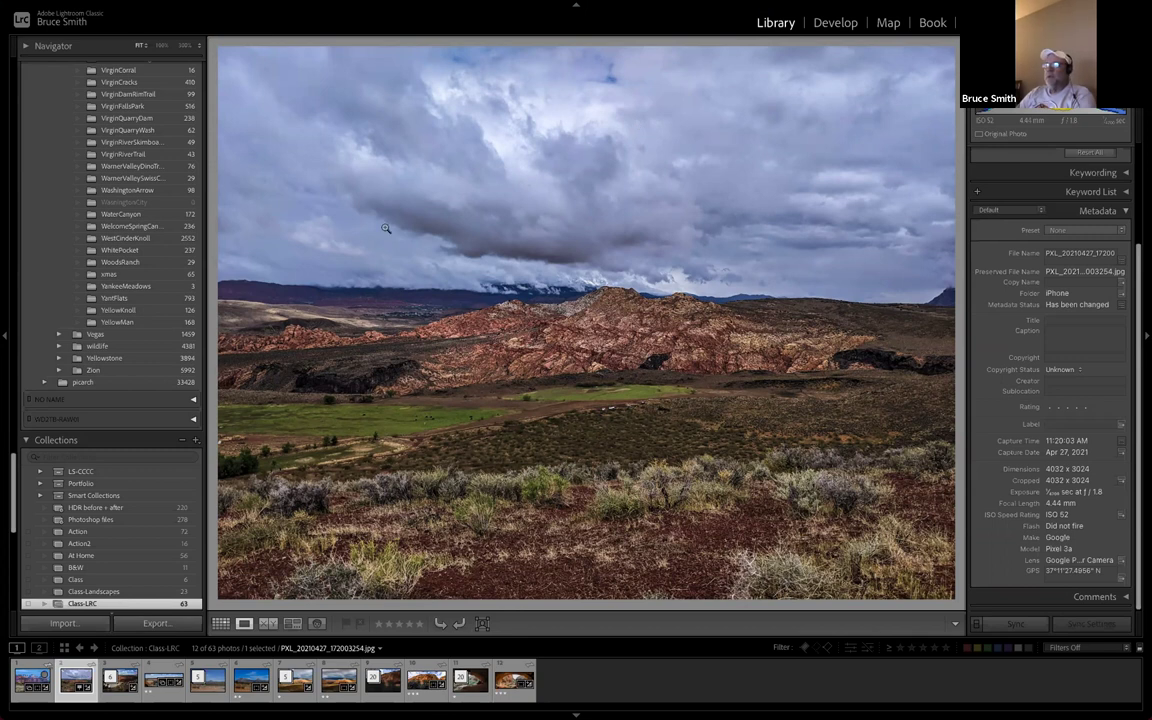
pyautogui.click(888, 24)
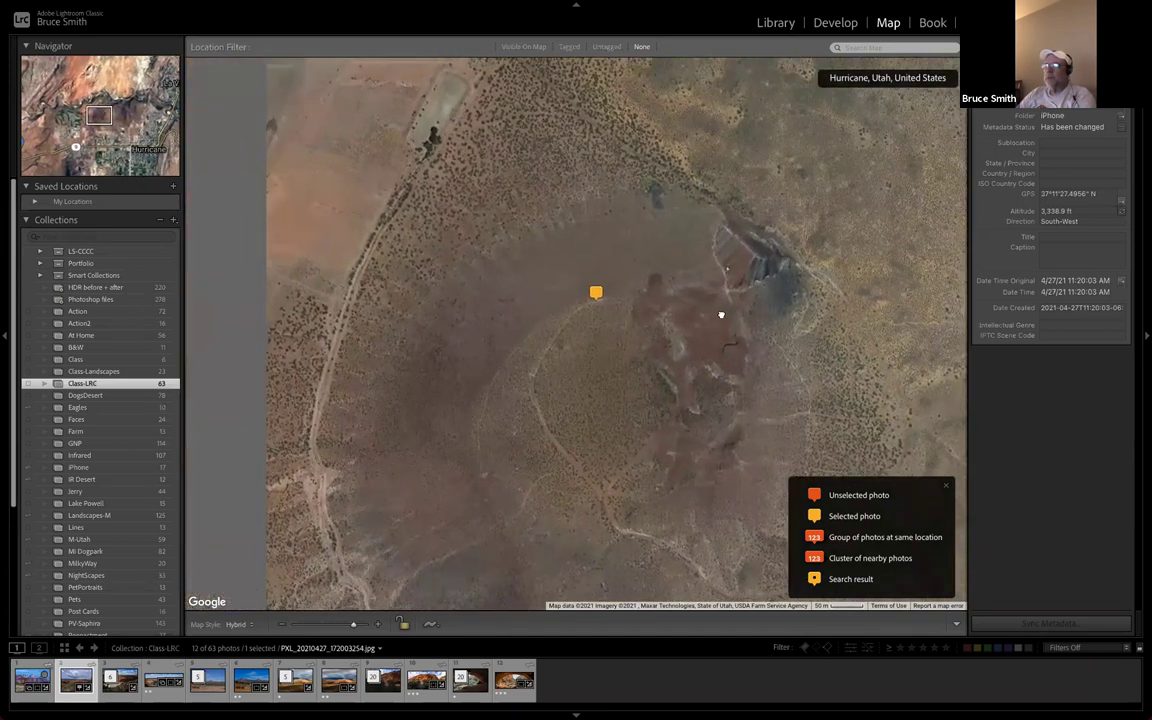
pyautogui.scroll(-2, 705, 289)
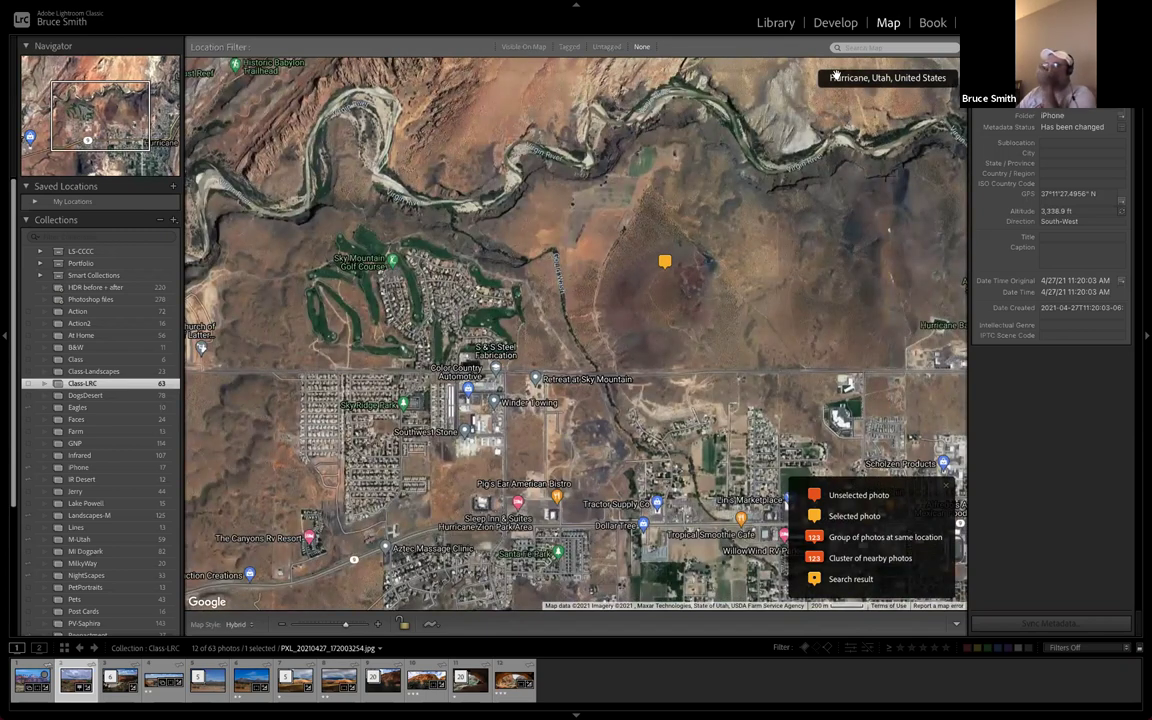
pyautogui.click(777, 23)
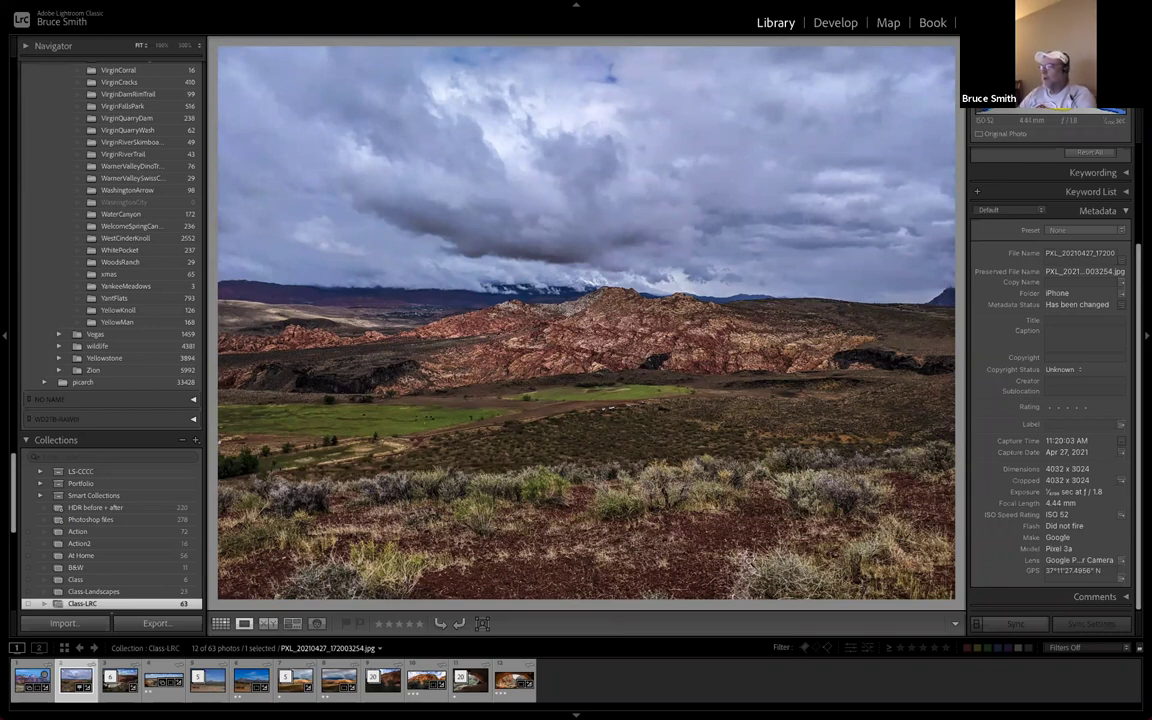
# Deselect and reselect the first red-cliff photo in the Class-LRC collection
pyautogui.click(700, 686)
pyautogui.click(32, 680)
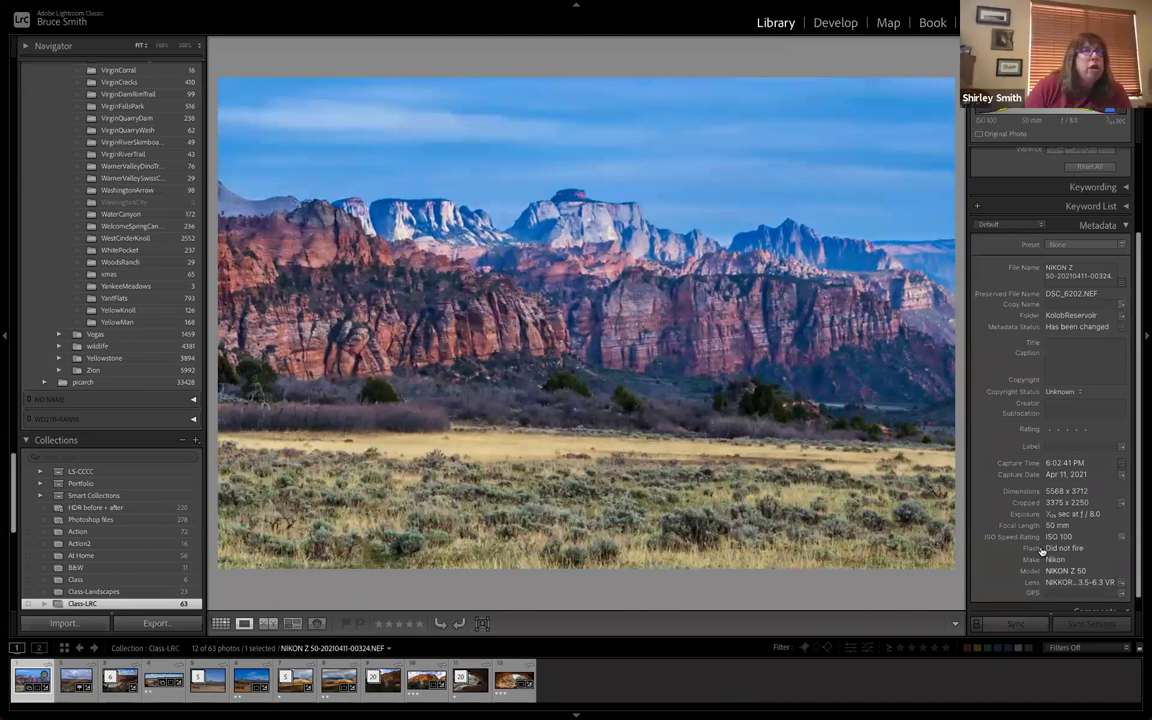
pyautogui.click(913, 677)
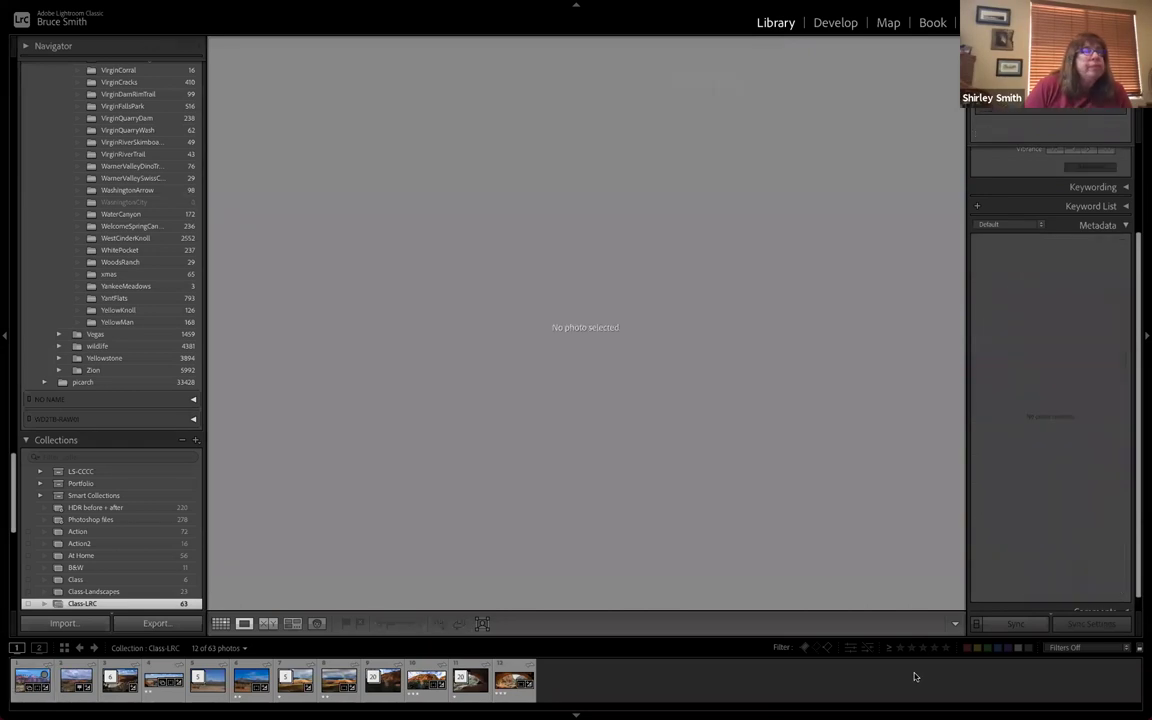
pyautogui.click(35, 681)
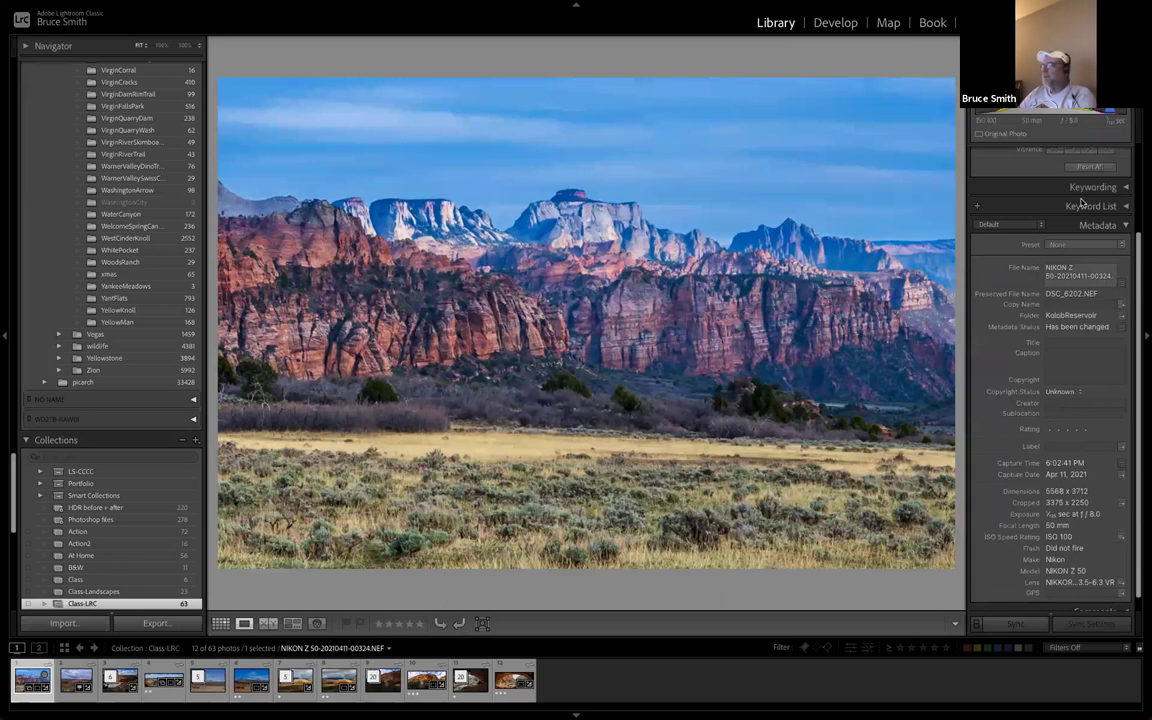
pyautogui.scroll(3, 1081, 202)
pyautogui.scroll(1, 1081, 202)
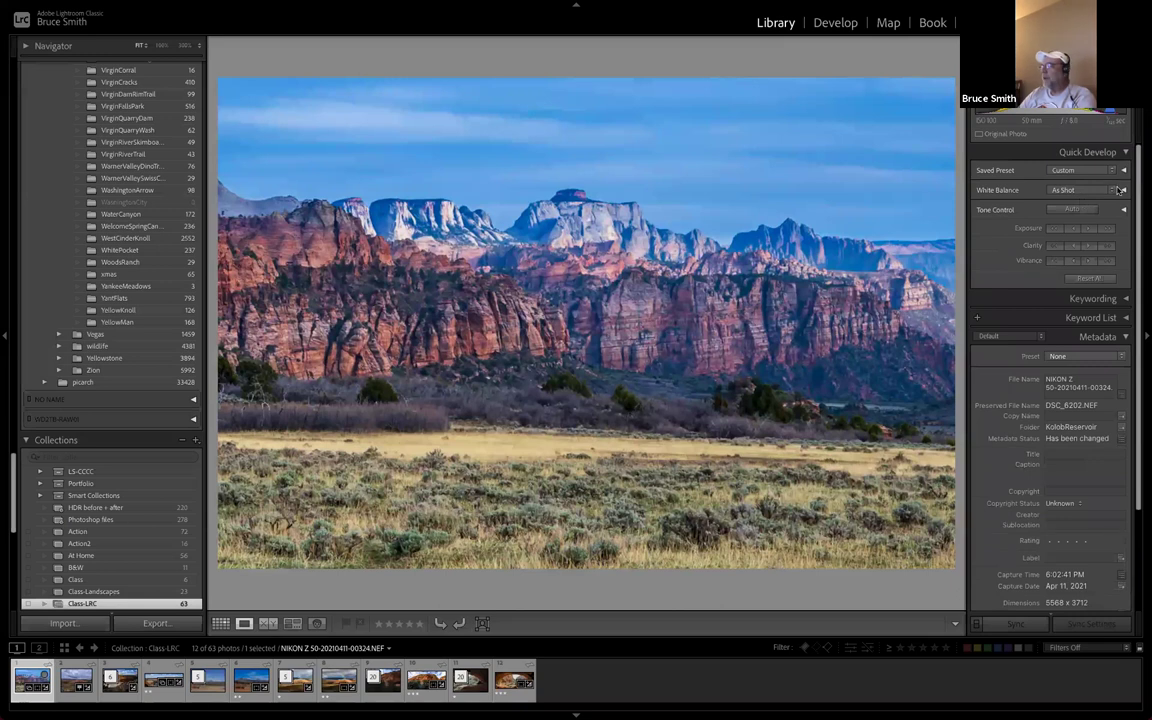
# Collapse the Metadata panel and scroll up the Folders panel
pyautogui.click(1124, 338)
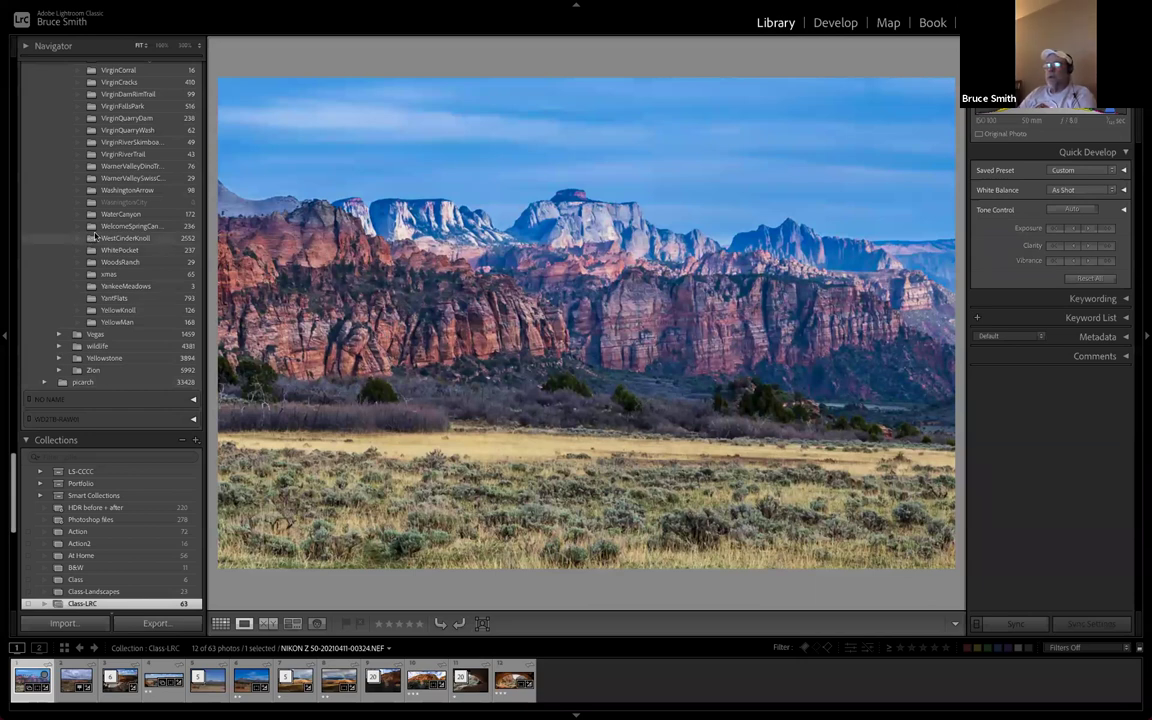
pyautogui.scroll(8, 131, 197)
pyautogui.scroll(10, 131, 197)
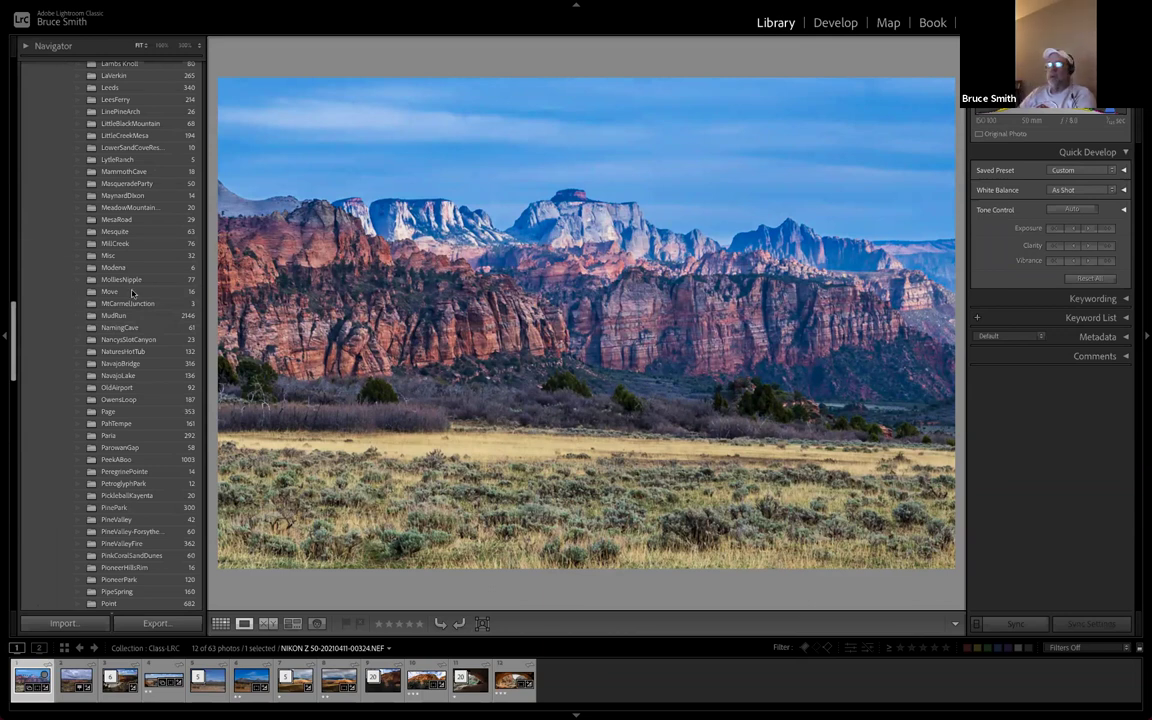
# Show the LeesFerry folder's photos in Grid, briefly opening photo 23 full size
pyautogui.click(140, 99)
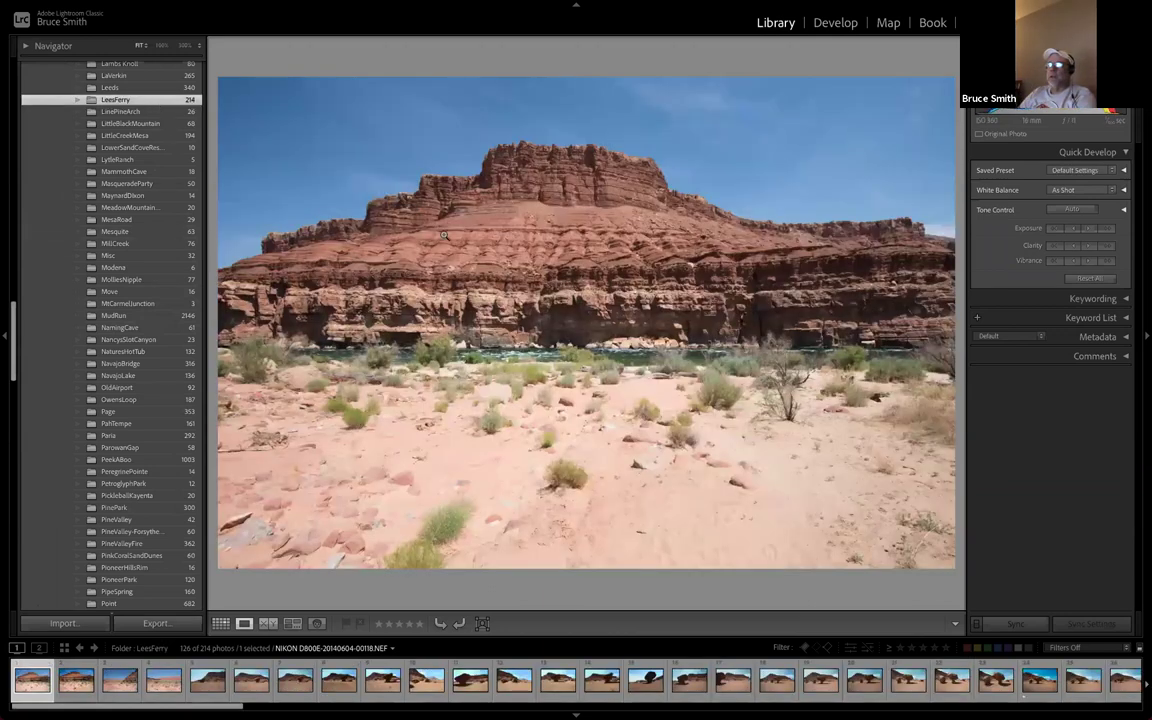
pyautogui.press('g')
pyautogui.scroll(-3, 614, 511)
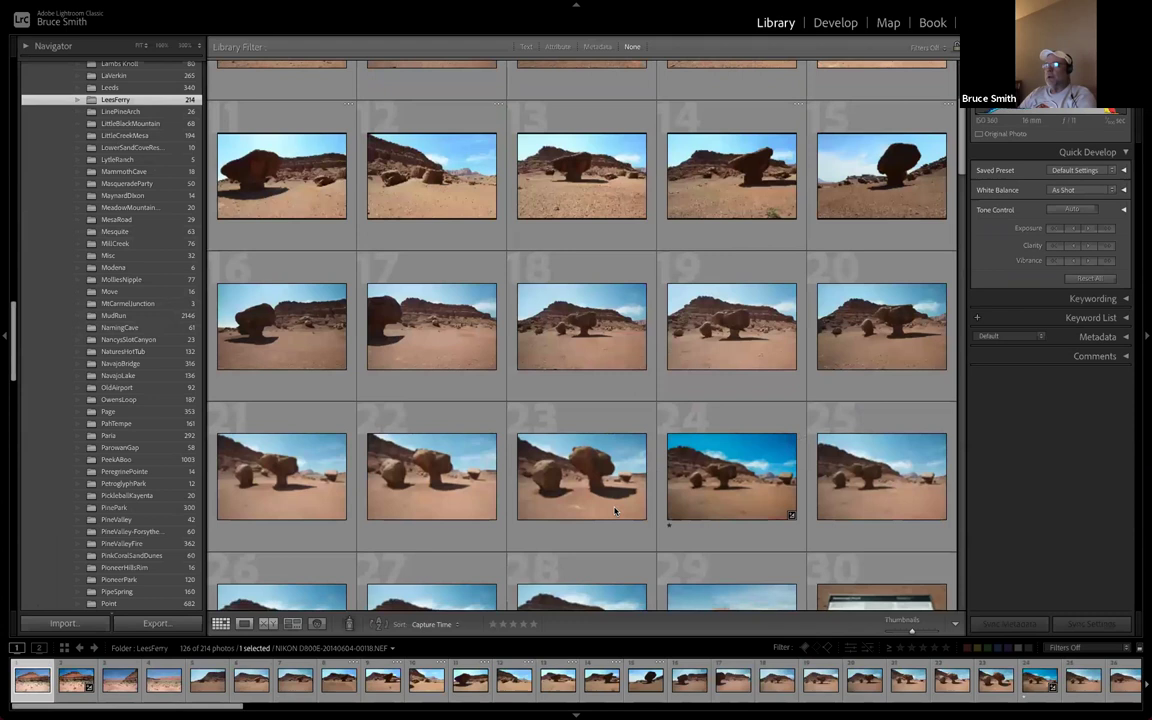
pyautogui.scroll(-2, 614, 511)
pyautogui.doubleClick(625, 392)
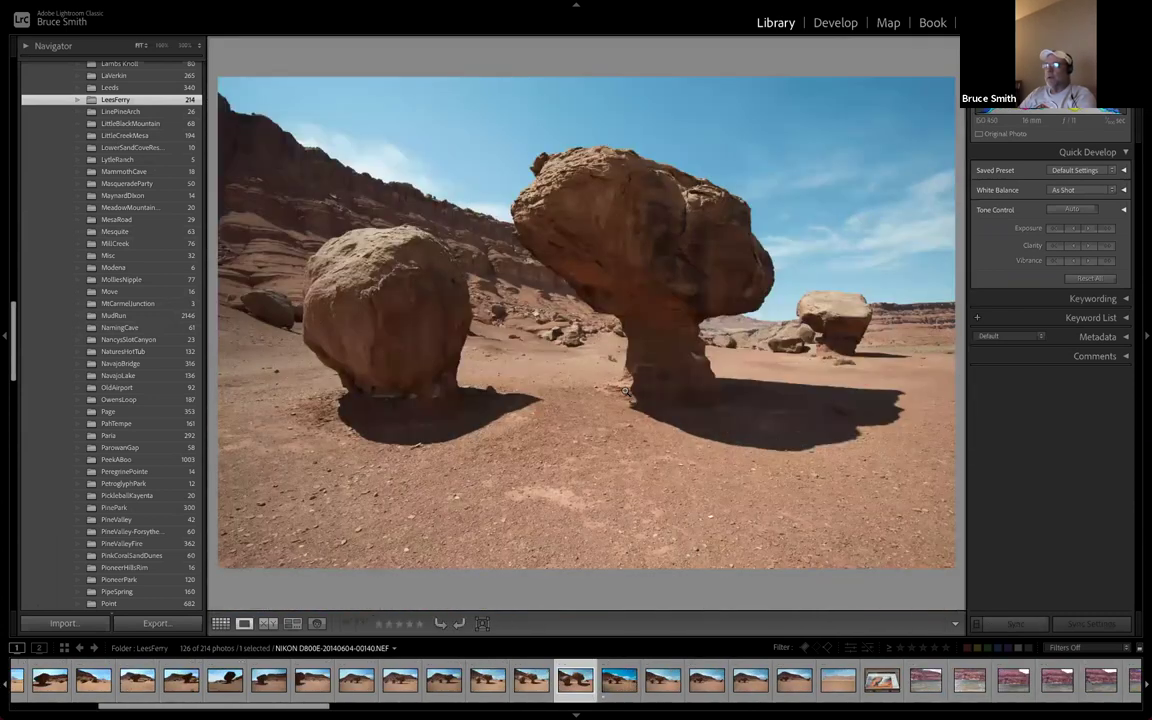
pyautogui.press('g')
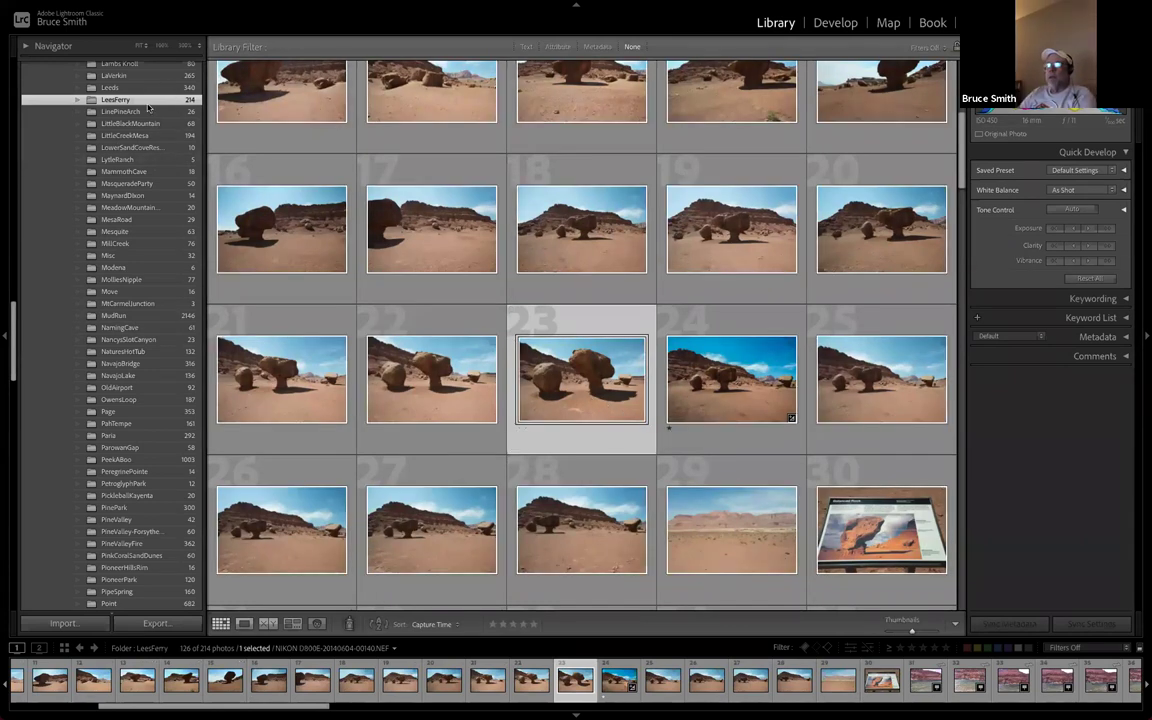
# Expand the Zion folder to reveal its 2014–2021 year subfolders
pyautogui.scroll(-5, 658, 300)
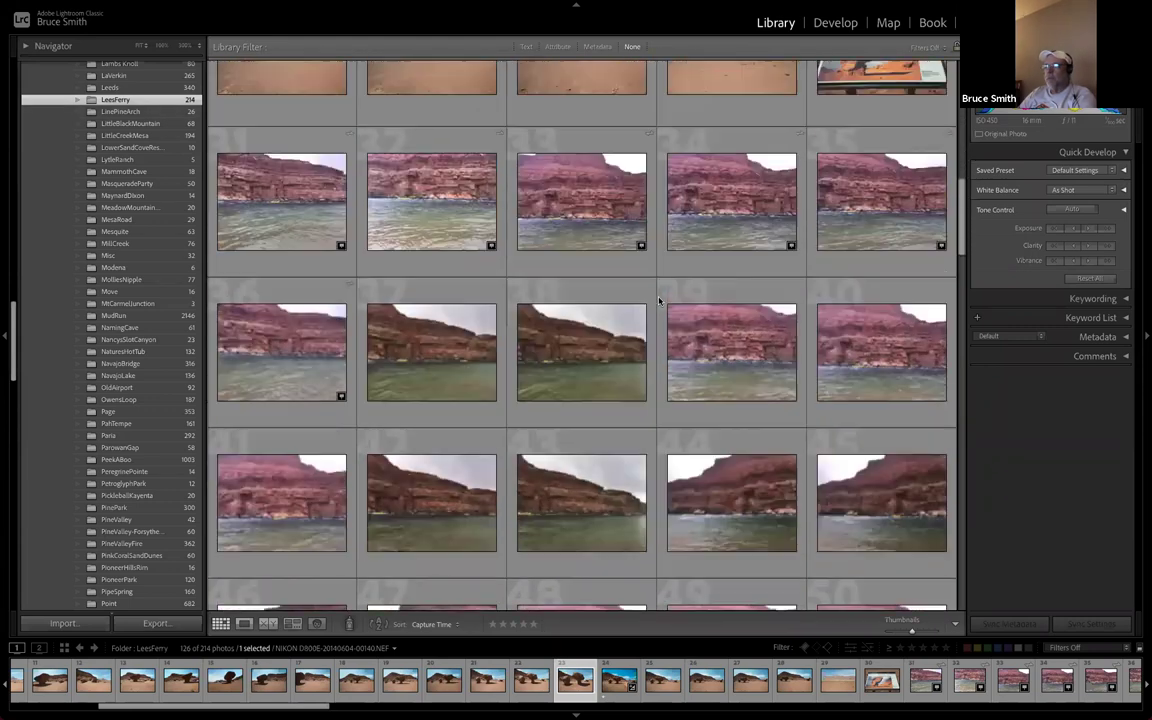
pyautogui.scroll(-5, 658, 300)
pyautogui.scroll(10, 658, 300)
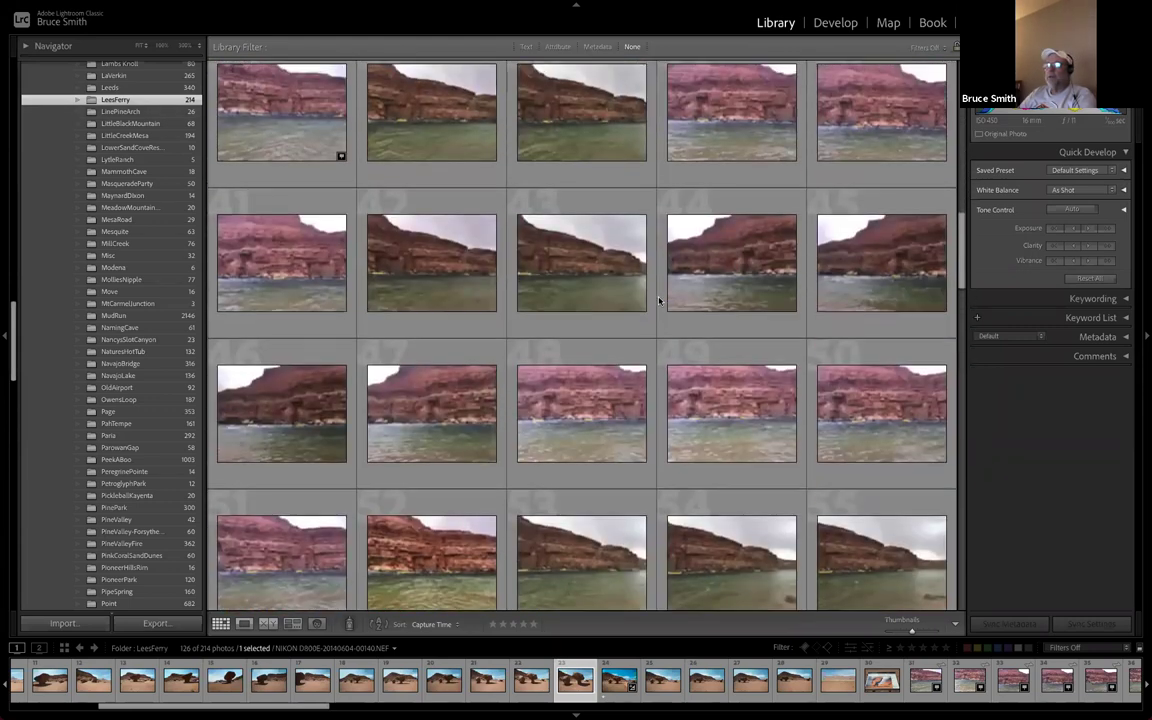
pyautogui.scroll(8, 157, 306)
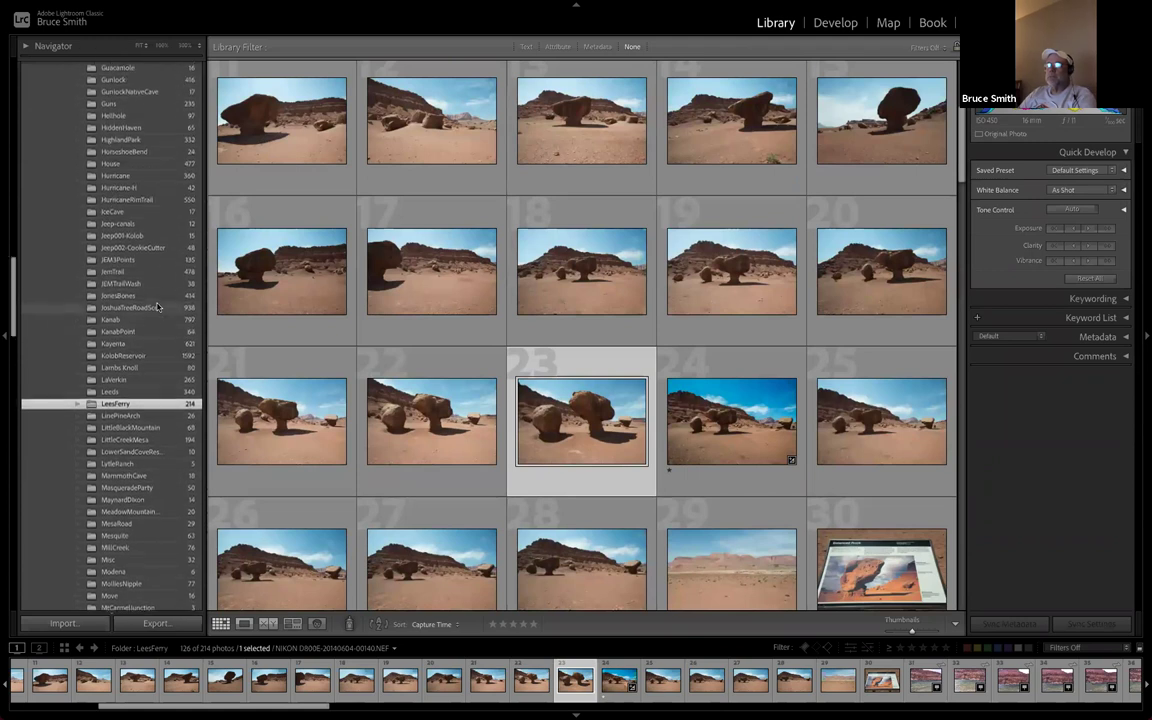
pyautogui.scroll(-10, 157, 306)
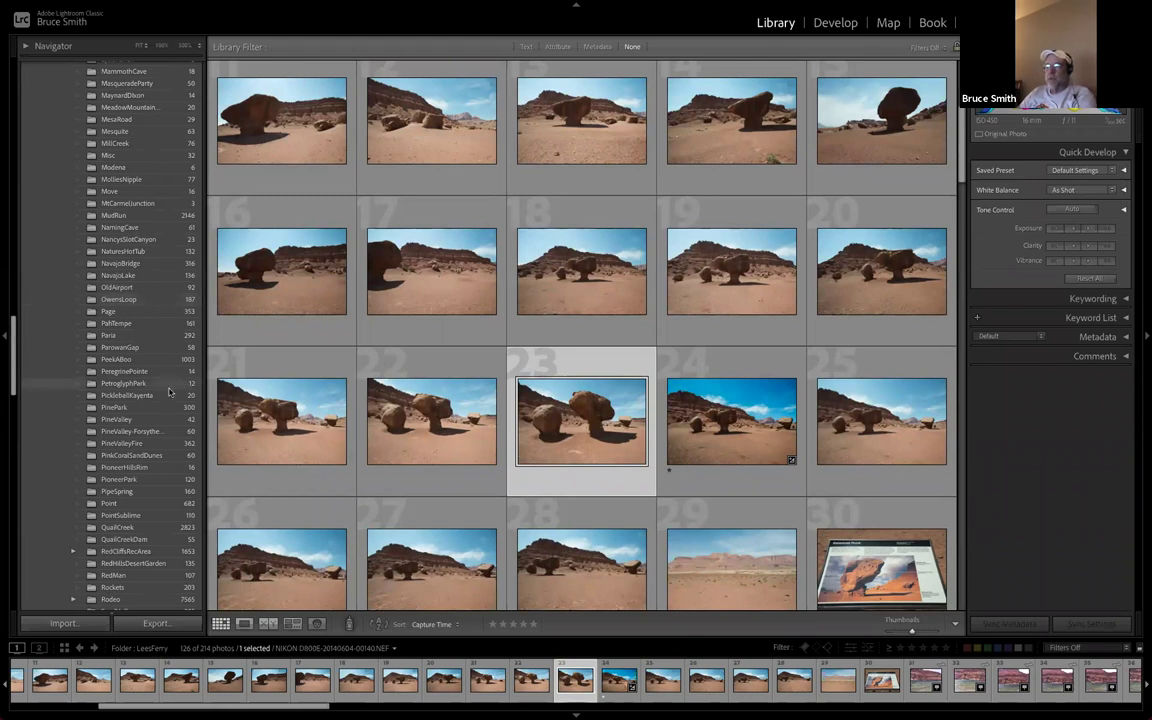
pyautogui.scroll(-10, 160, 410)
pyautogui.scroll(-8, 157, 424)
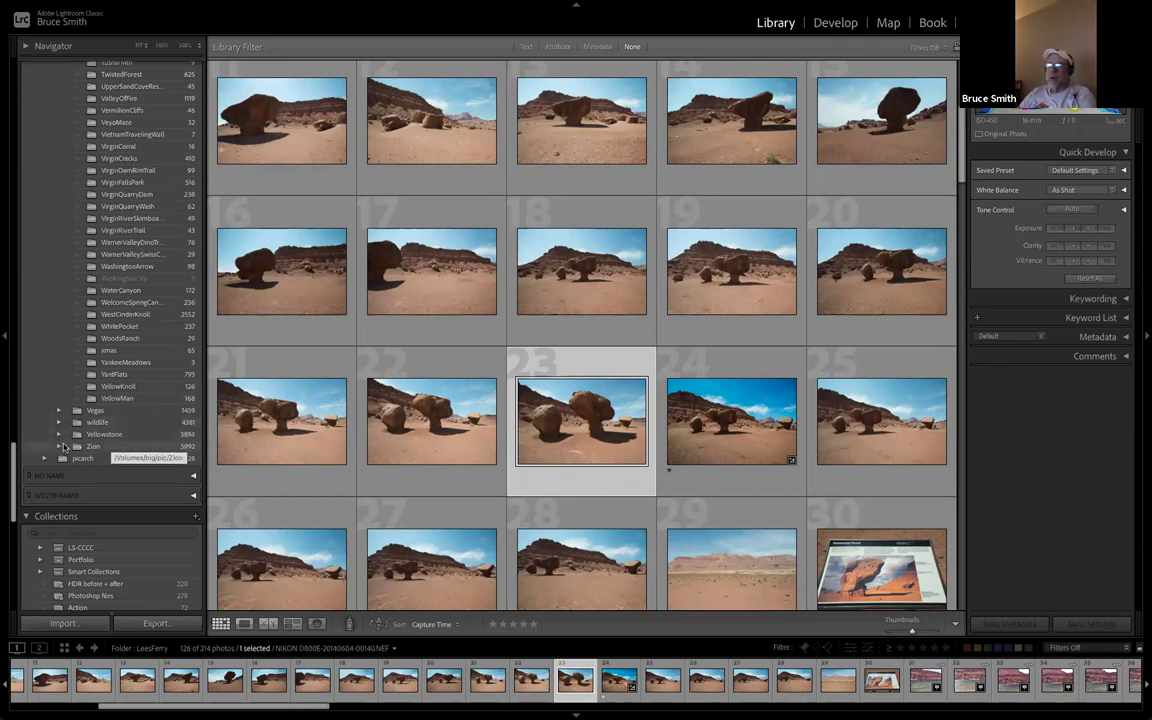
pyautogui.click(60, 446)
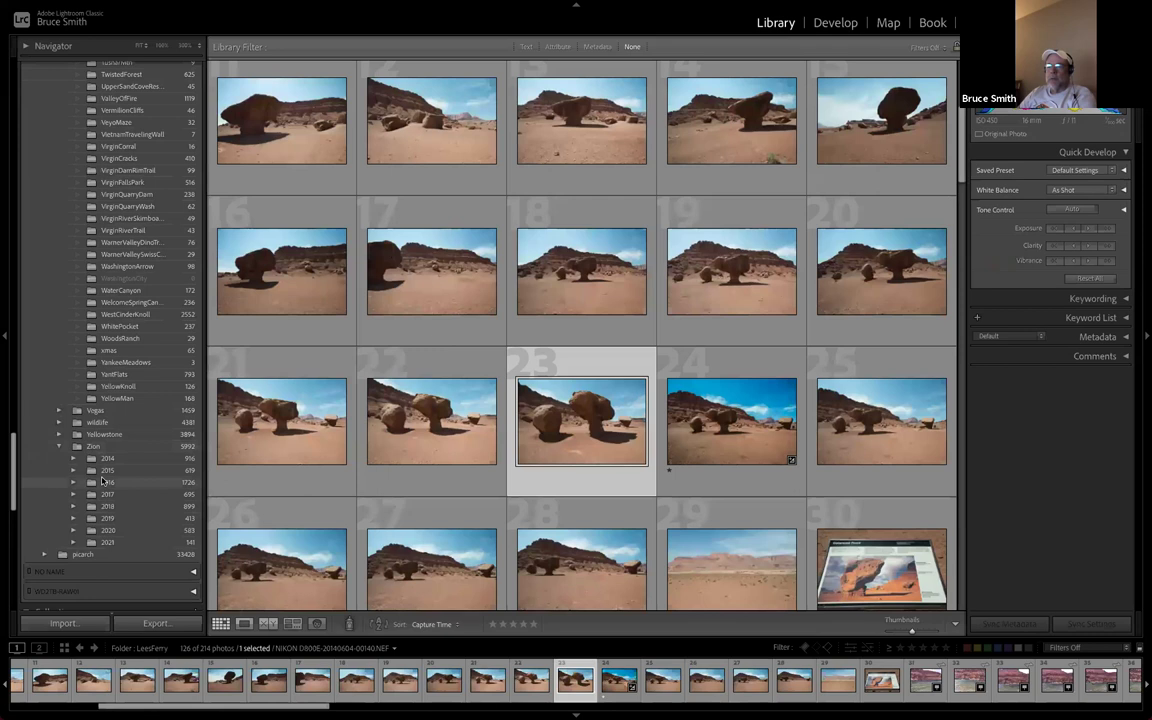
pyautogui.scroll(-3, 103, 481)
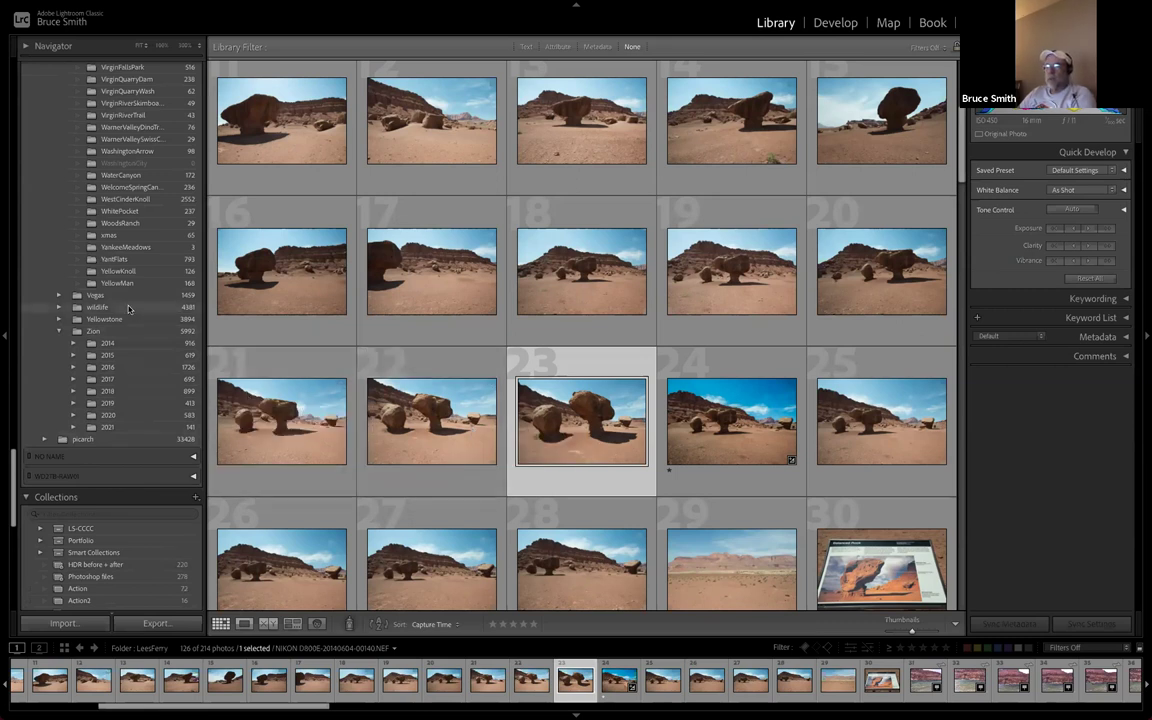
# Browse the Zion 2021 folder's 141 photos, expand the Keyword List, then switch Spaces to the desktop
pyautogui.click(136, 428)
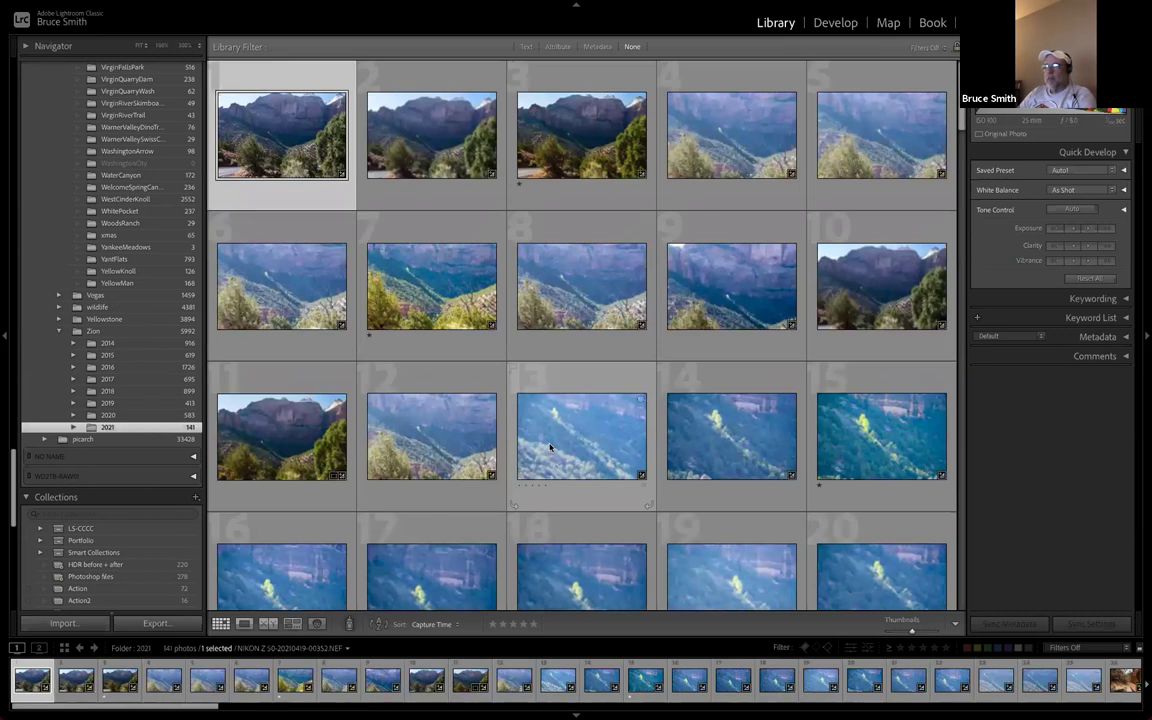
pyautogui.scroll(-3, 549, 447)
pyautogui.scroll(-10, 549, 447)
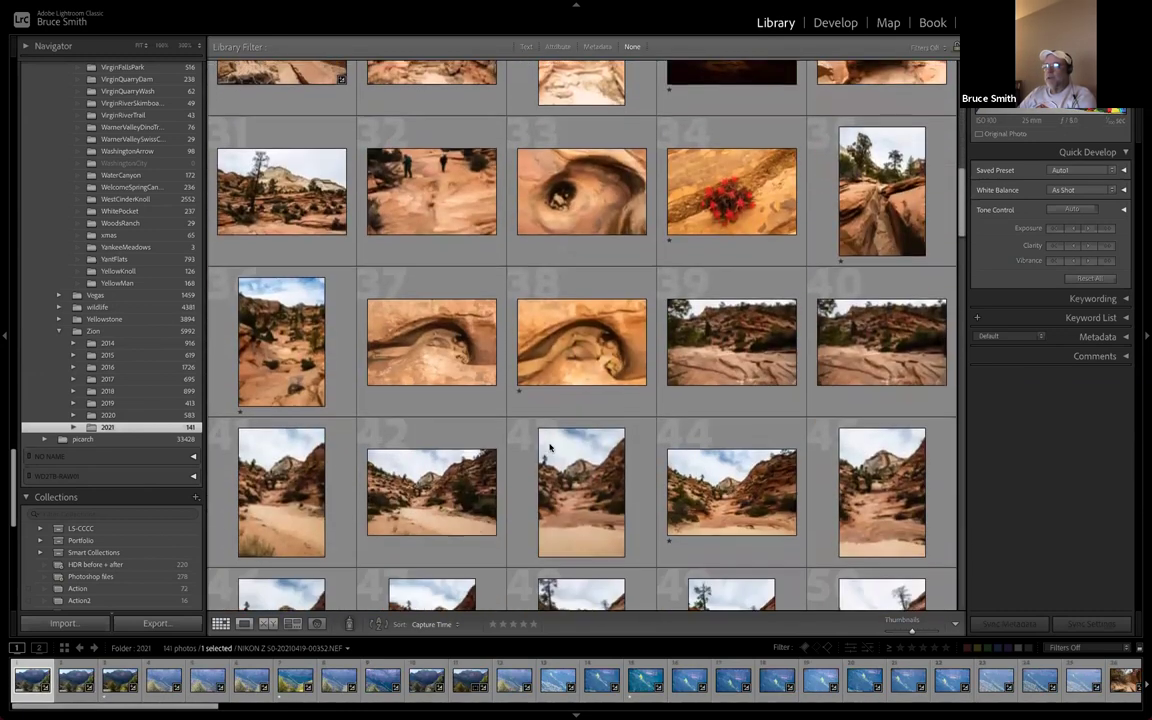
pyautogui.scroll(-15, 549, 447)
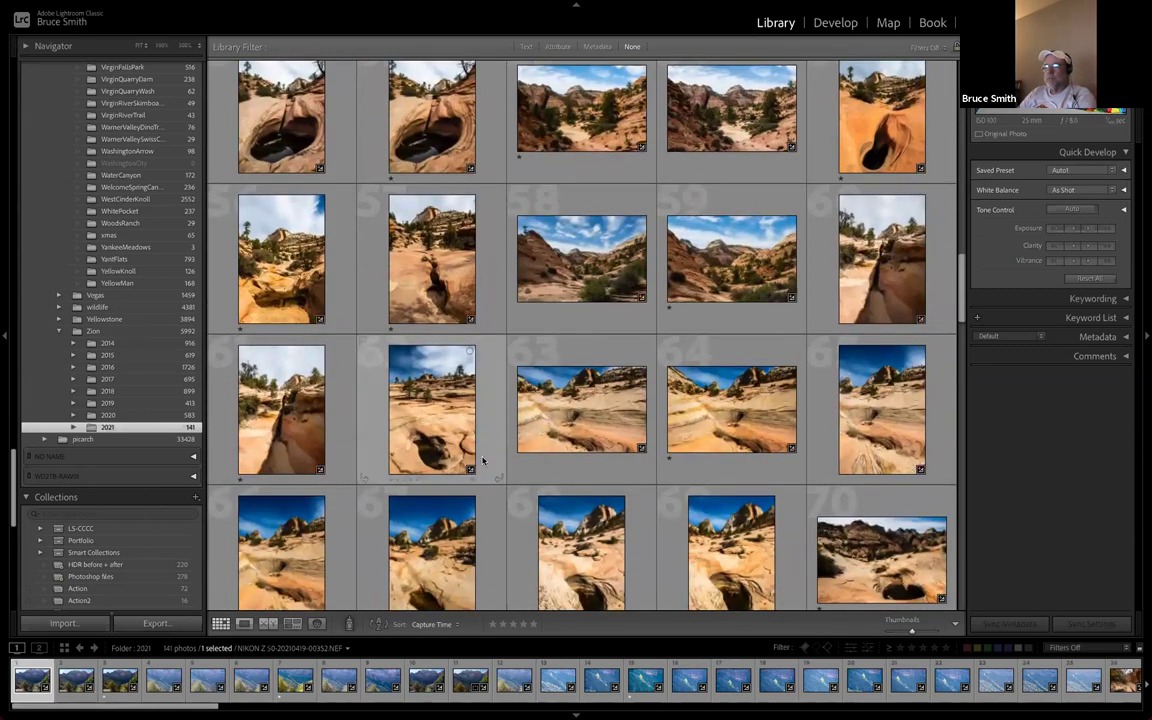
pyautogui.scroll(-6, 478, 463)
pyautogui.scroll(-2, 712, 488)
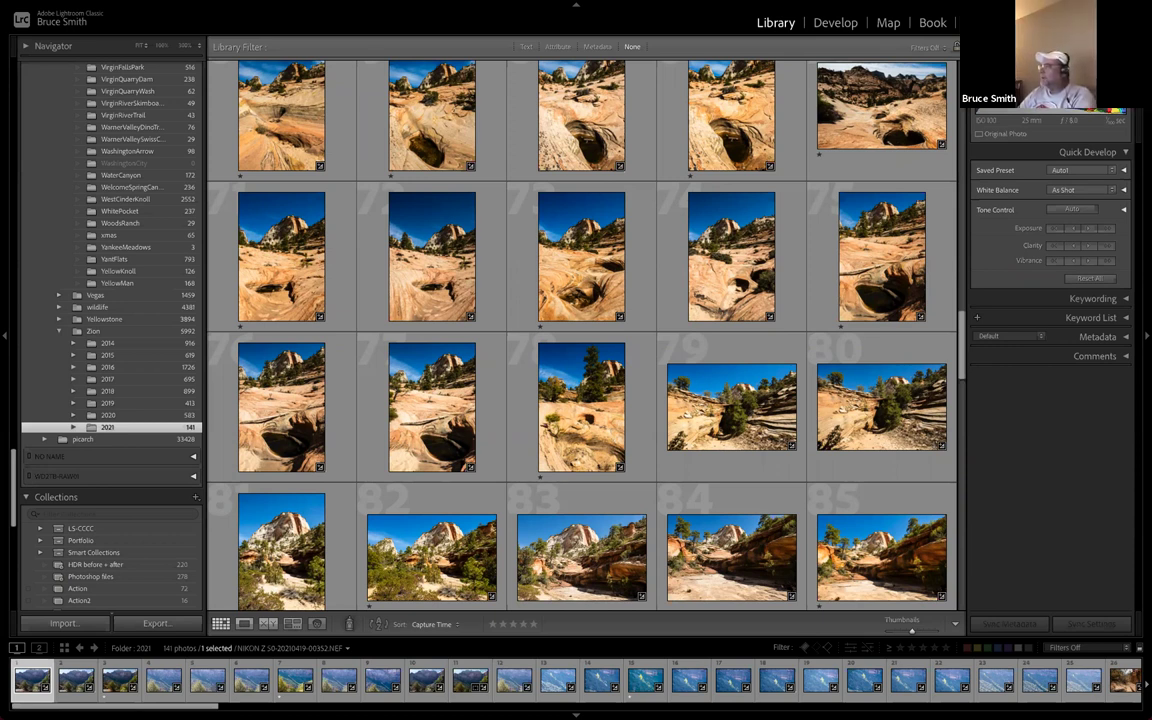
pyautogui.click(983, 323)
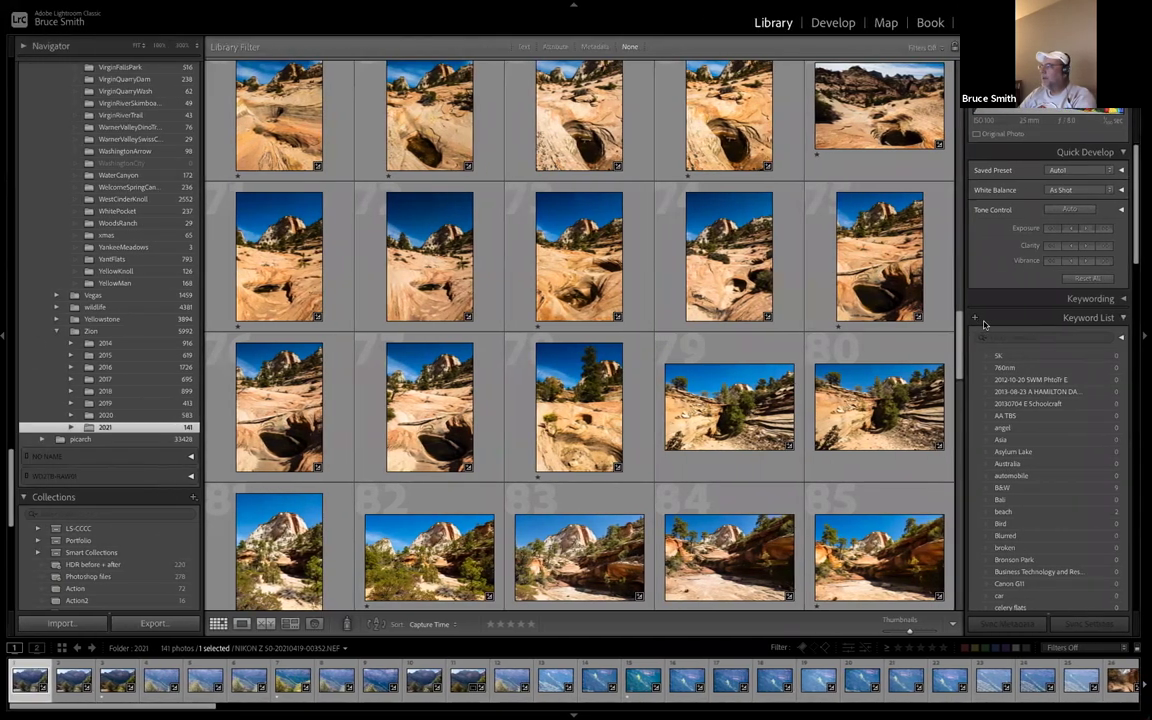
pyautogui.hotkey('ctrl', 'Right')
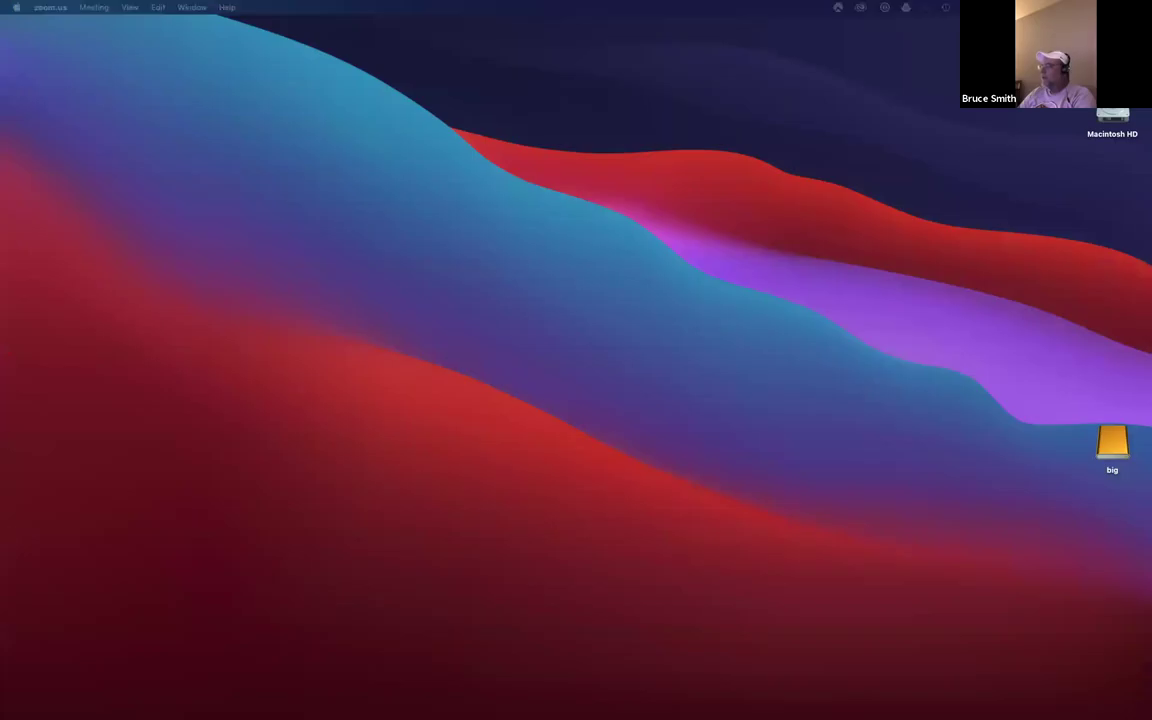
# Present the Lightroom Mobile slide in Keynote, then return to full-screen Lightroom
pyautogui.hotkey('ctrl', 'Right')
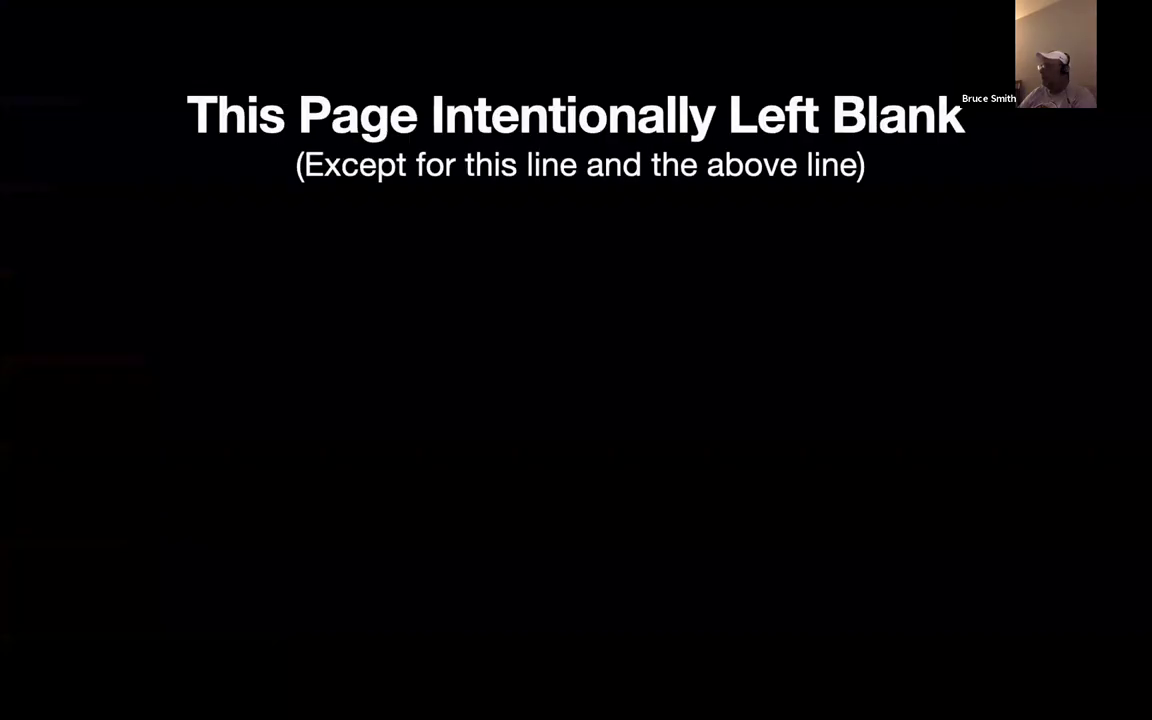
pyautogui.press('Right')
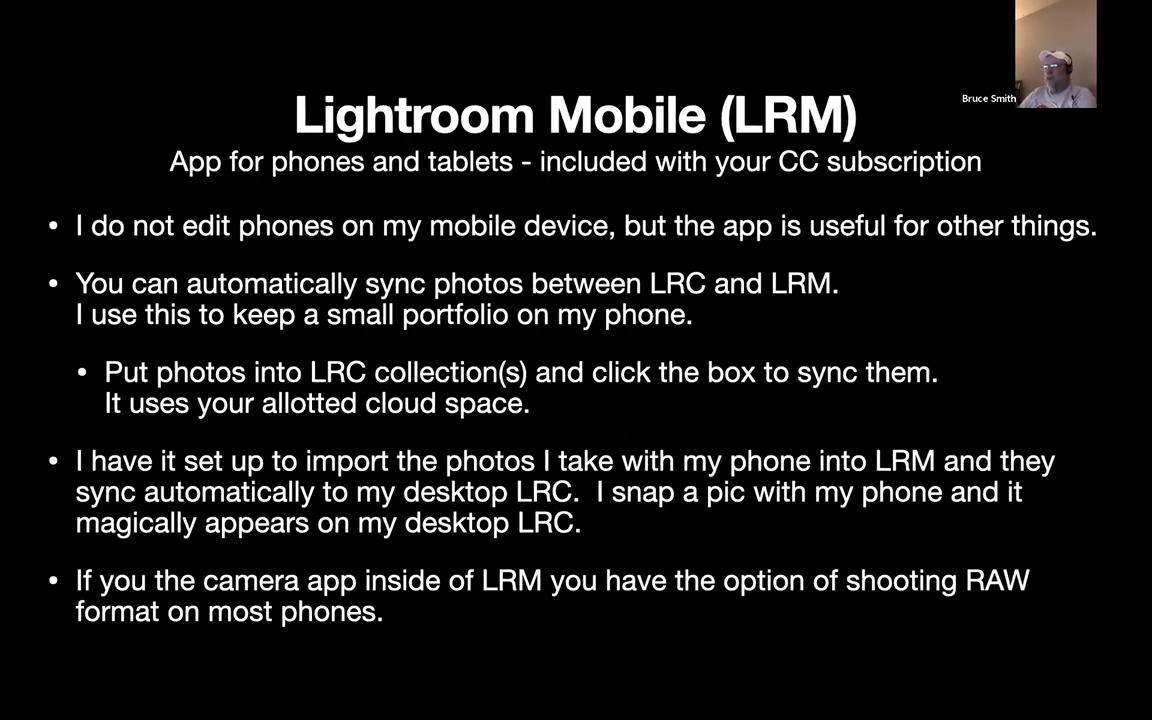
pyautogui.press('Escape')
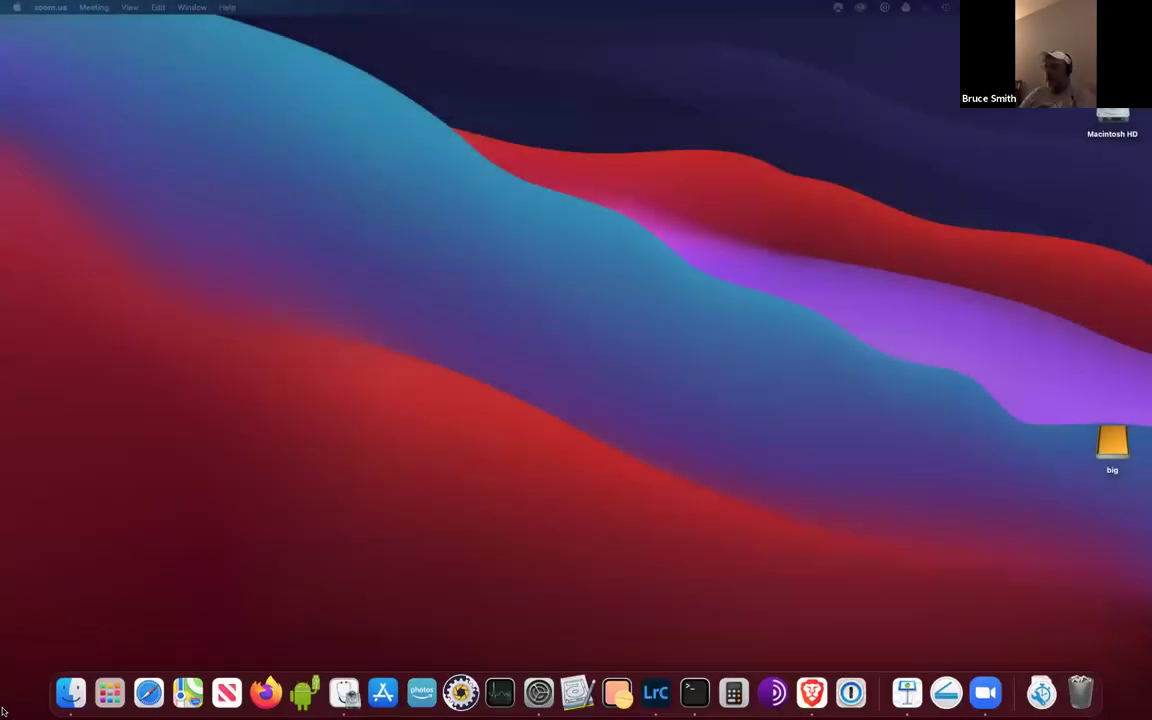
pyautogui.click(620, 515)
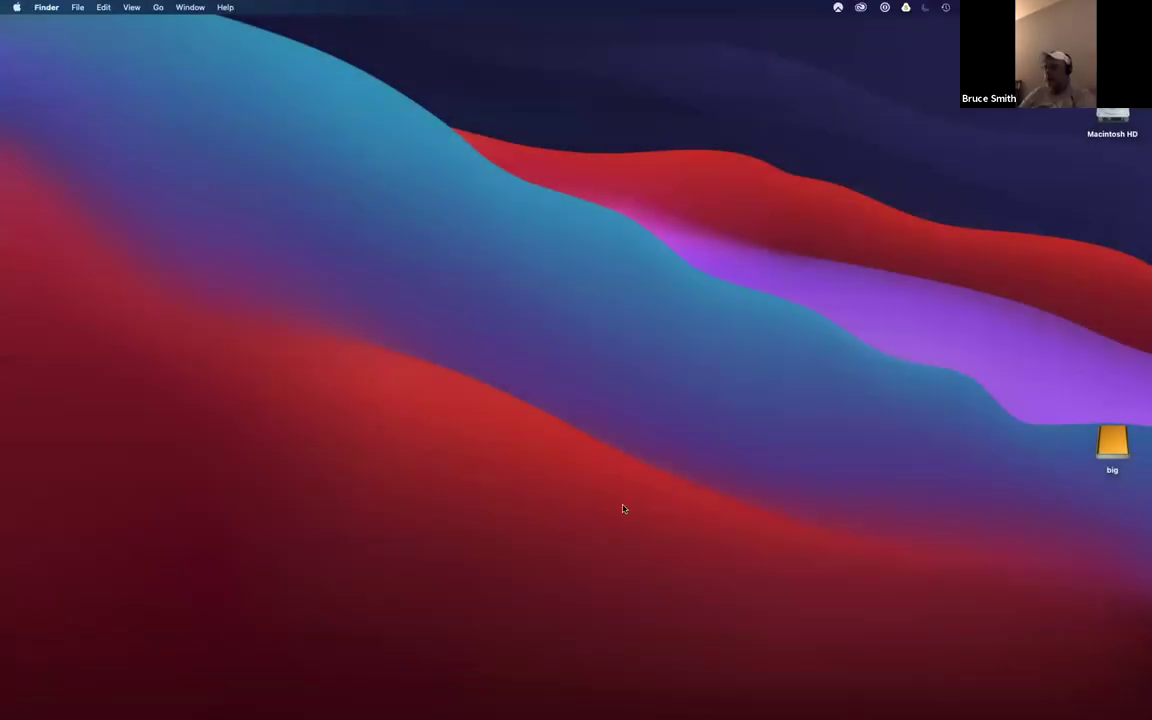
pyautogui.hotkey('ctrl', 'Right')
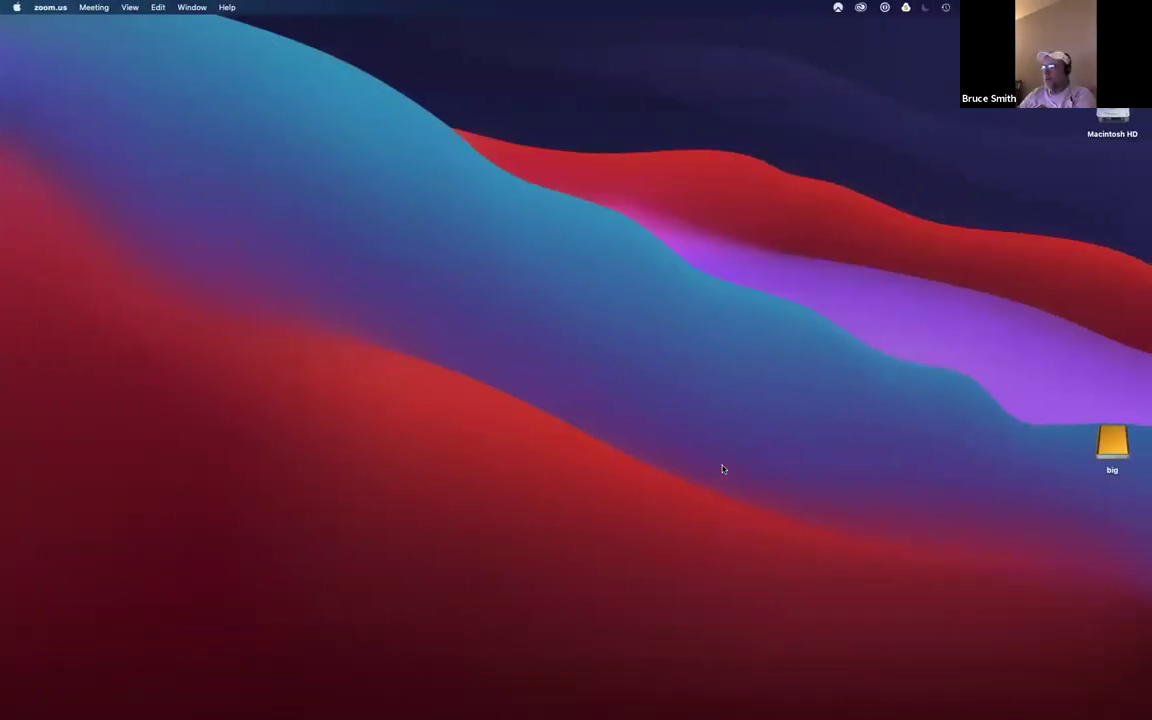
pyautogui.hotkey('ctrl', 'Left')
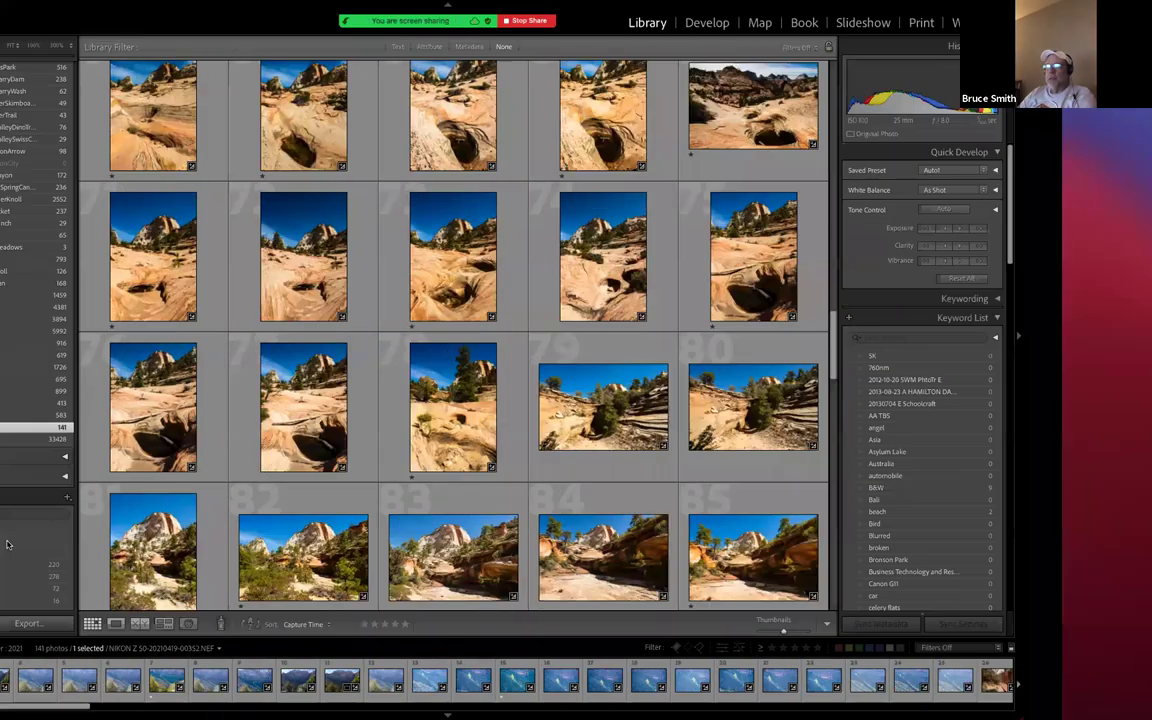
# Add photo 85 to the Zion 2021 selection, then switch to another application
pyautogui.scroll(-10, 112, 550)
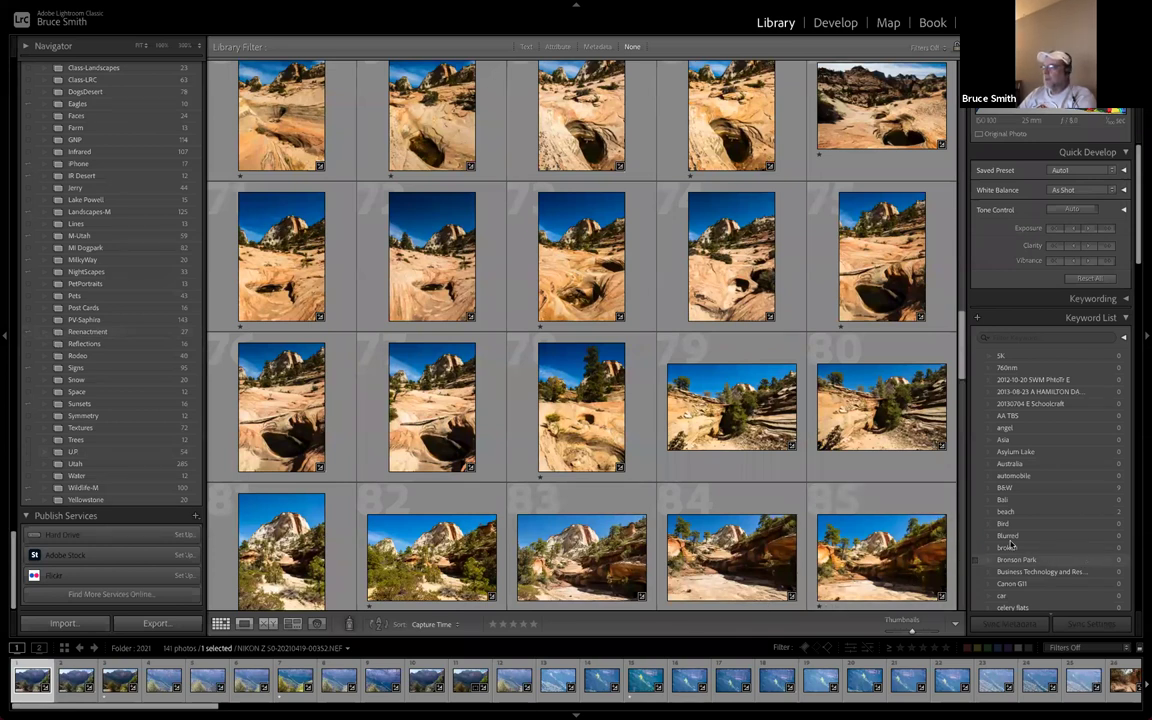
pyautogui.keyDown('super'); pyautogui.click(817, 527); pyautogui.keyUp('super')
pyautogui.press('super+Tab')
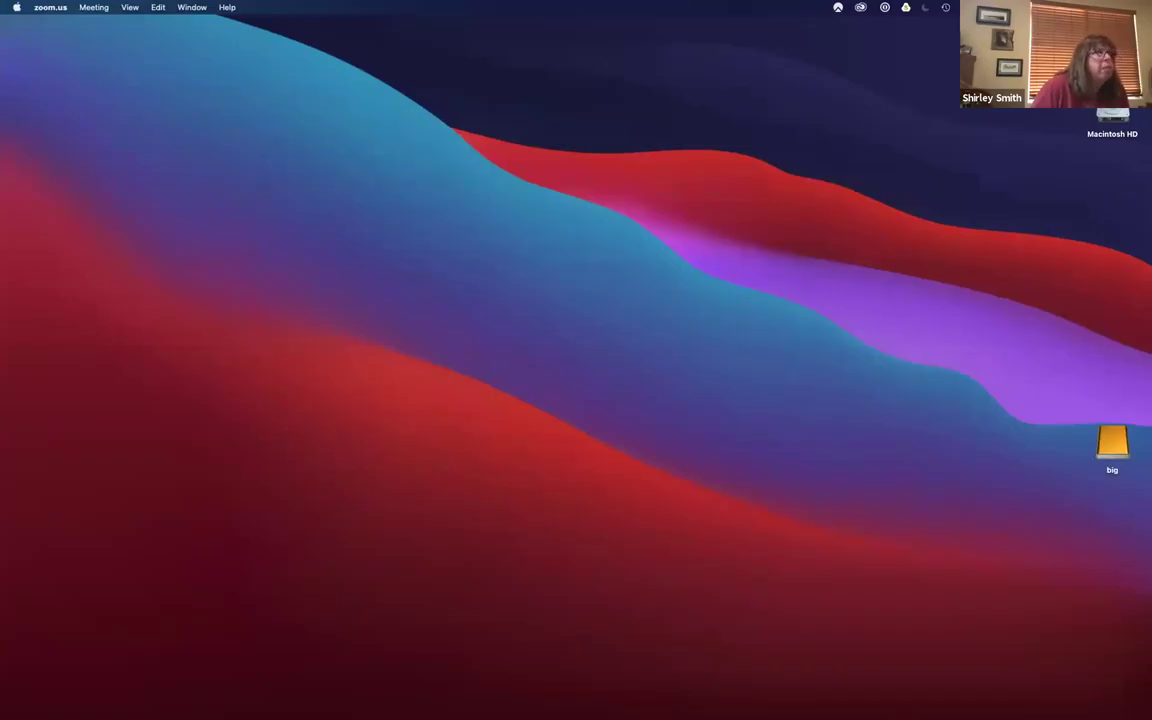
# Move to the Keynote Space for the Lightroom Mobile slide, then exit back to Lightroom
pyautogui.hotkey('ctrl', 'Left')
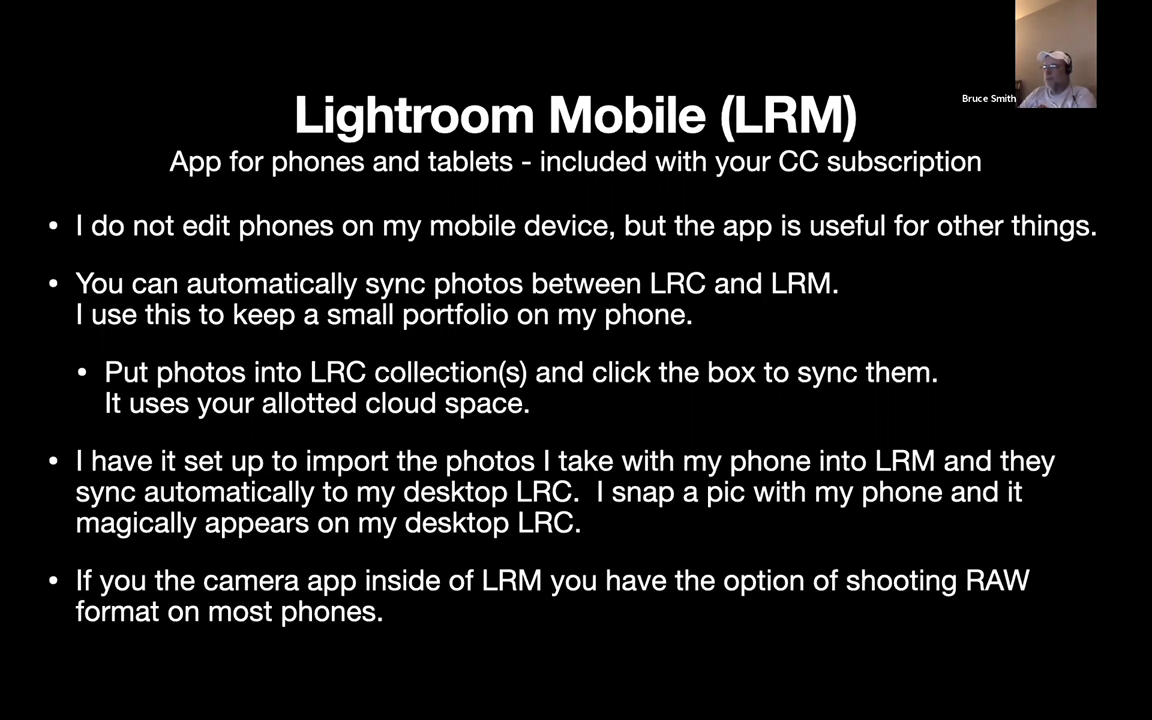
pyautogui.press('Escape')
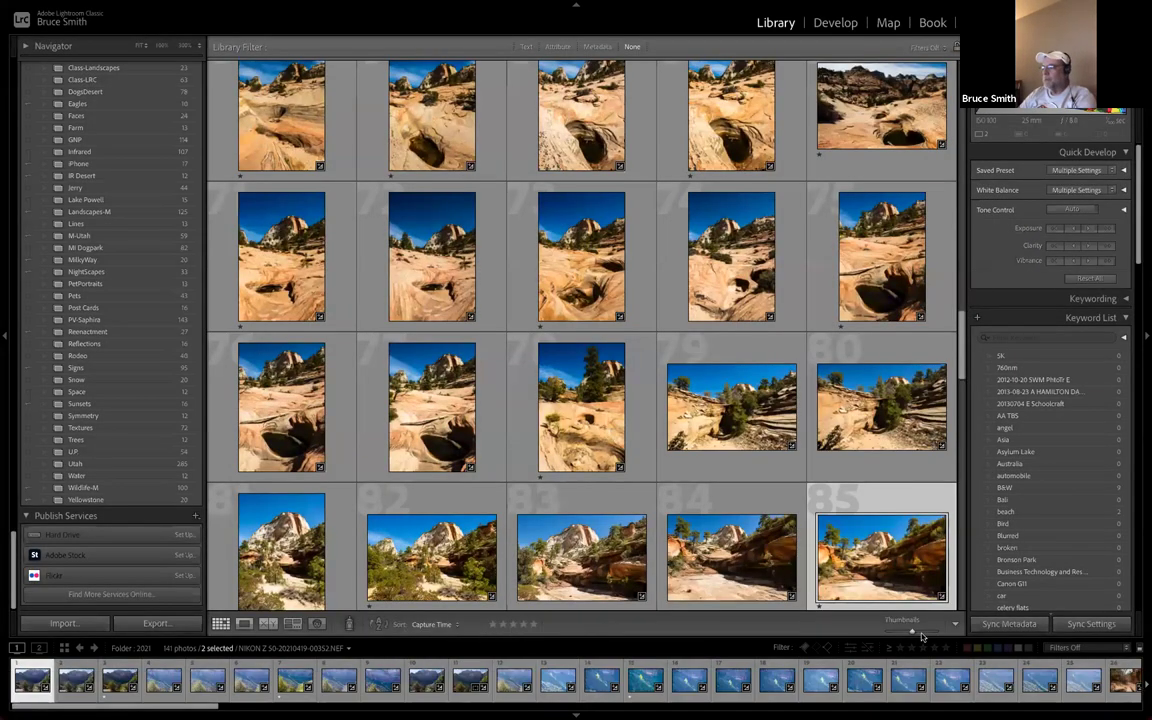
# Create a folder named Class-LRC inside the pic folder and select it
pyautogui.scroll(20, 60, 376)
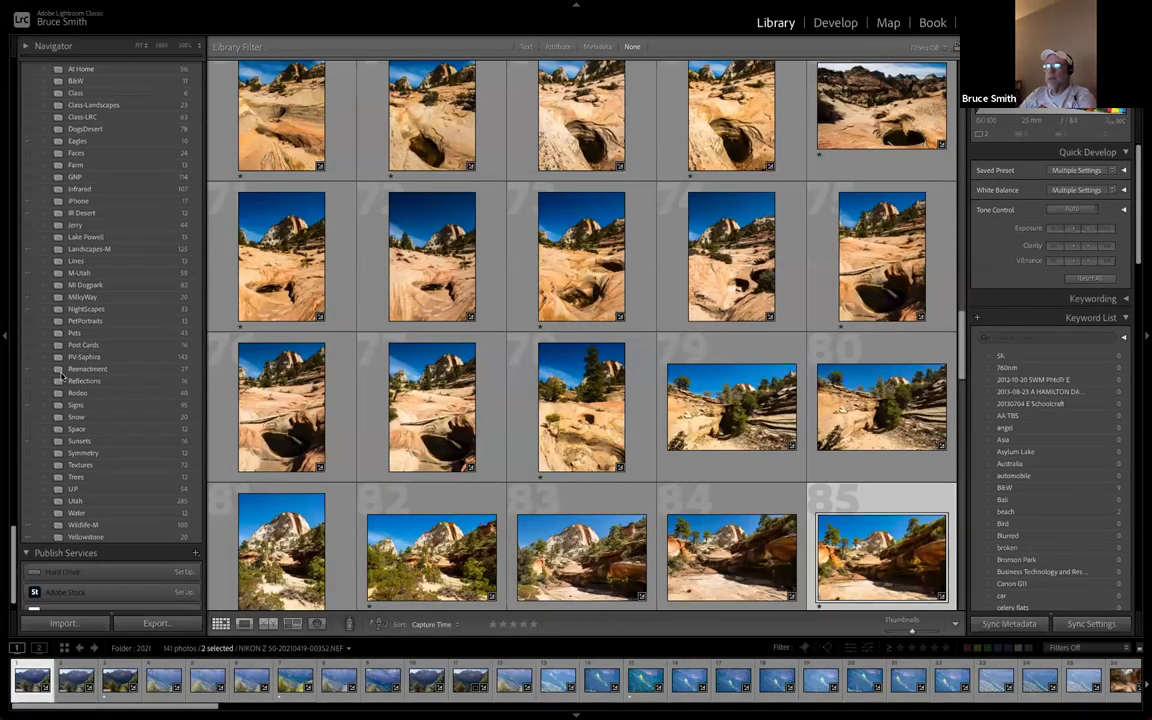
pyautogui.scroll(10, 60, 376)
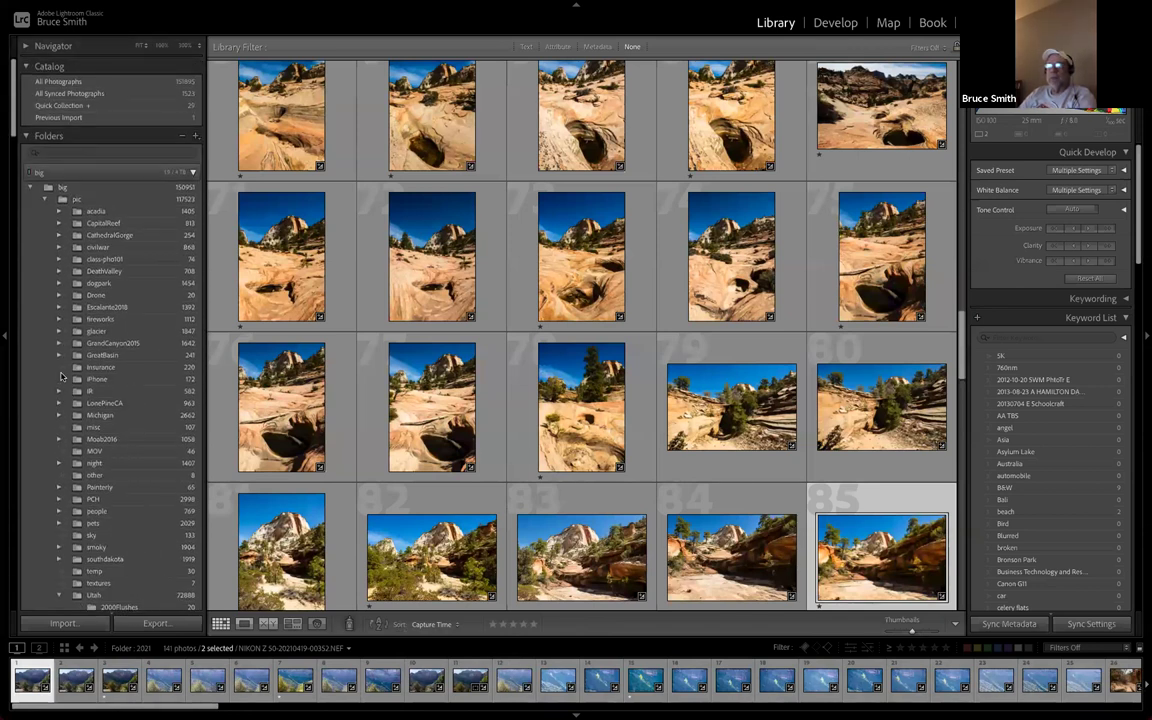
pyautogui.click(108, 201)
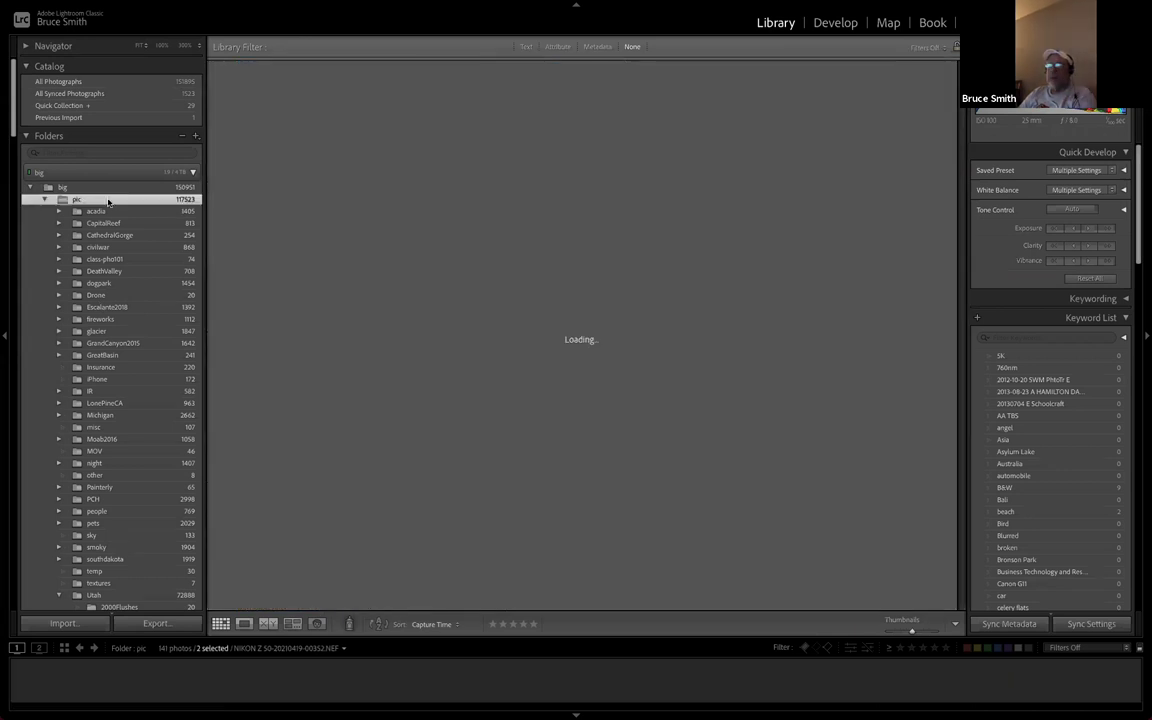
pyautogui.rightClick(110, 201)
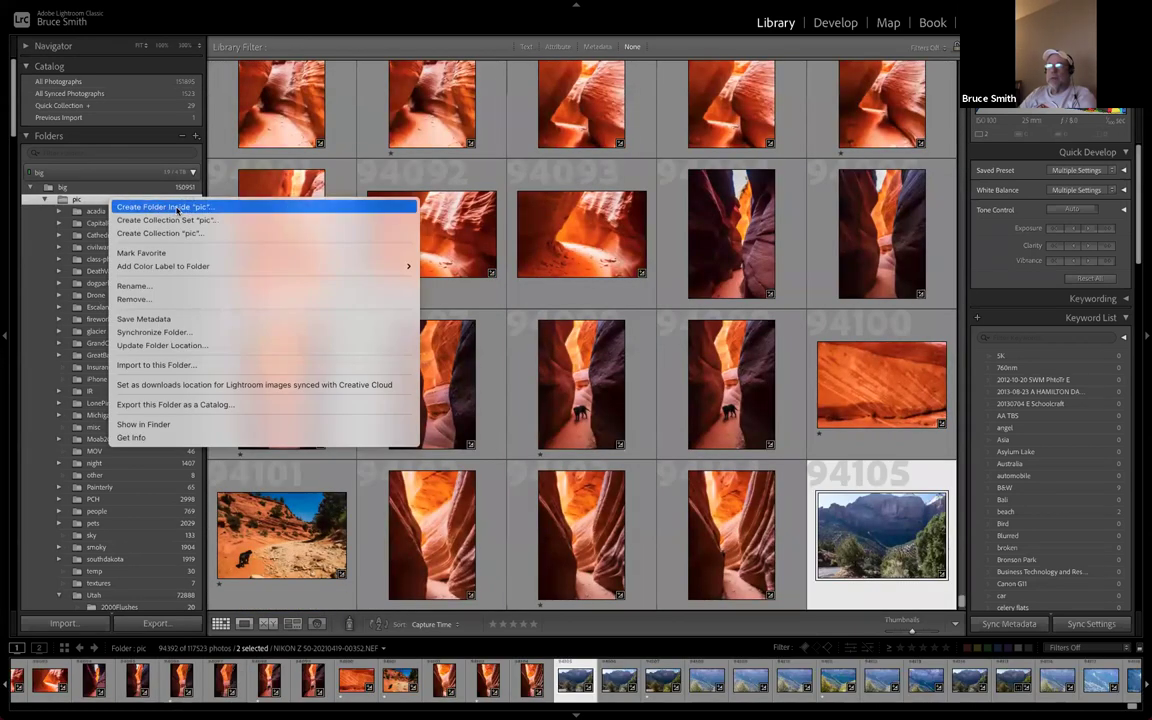
pyautogui.click(158, 206)
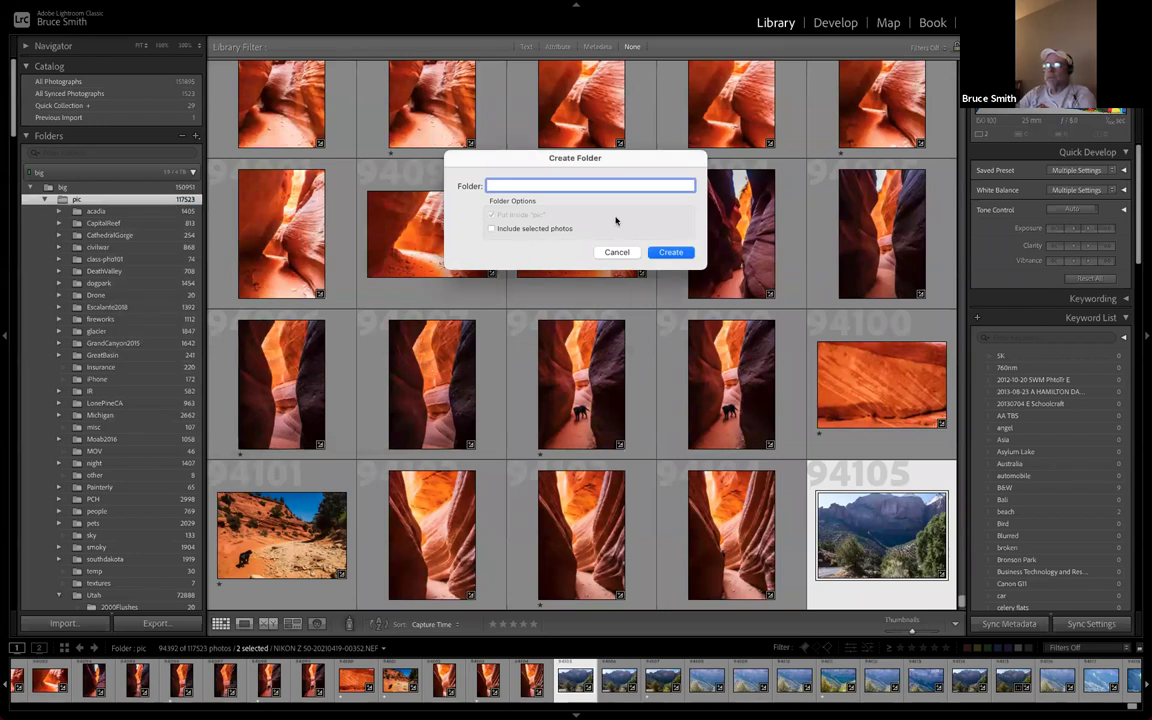
pyautogui.write('Class-LRC')
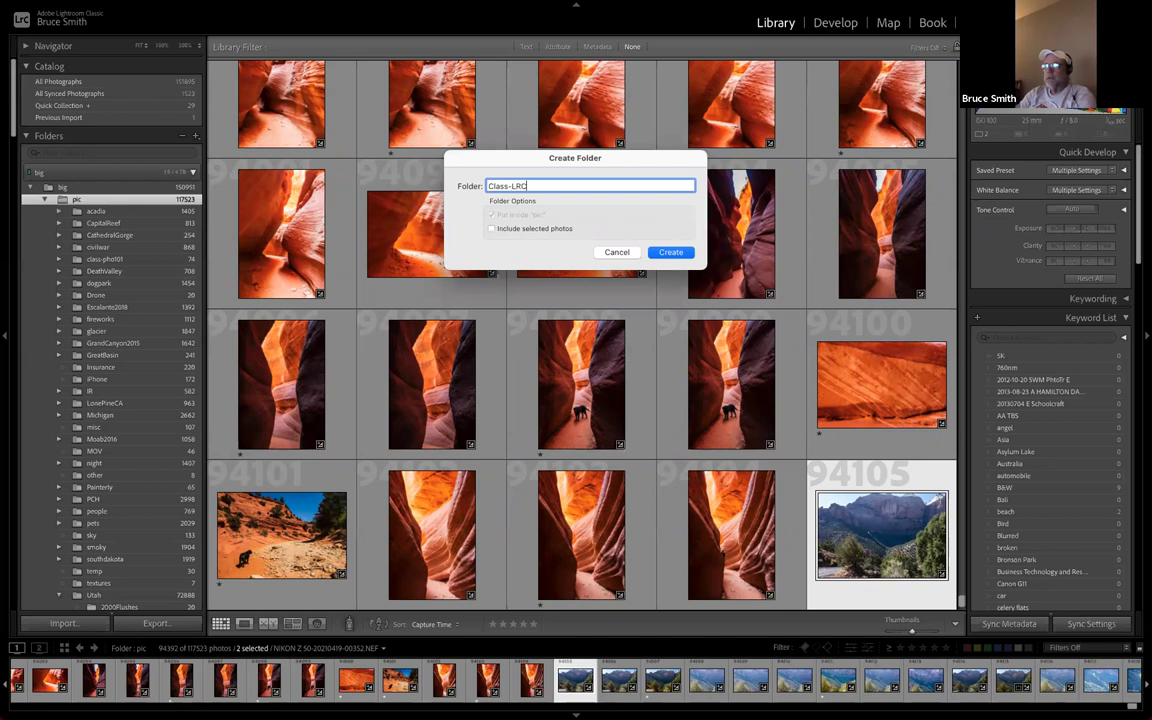
pyautogui.press('Return')
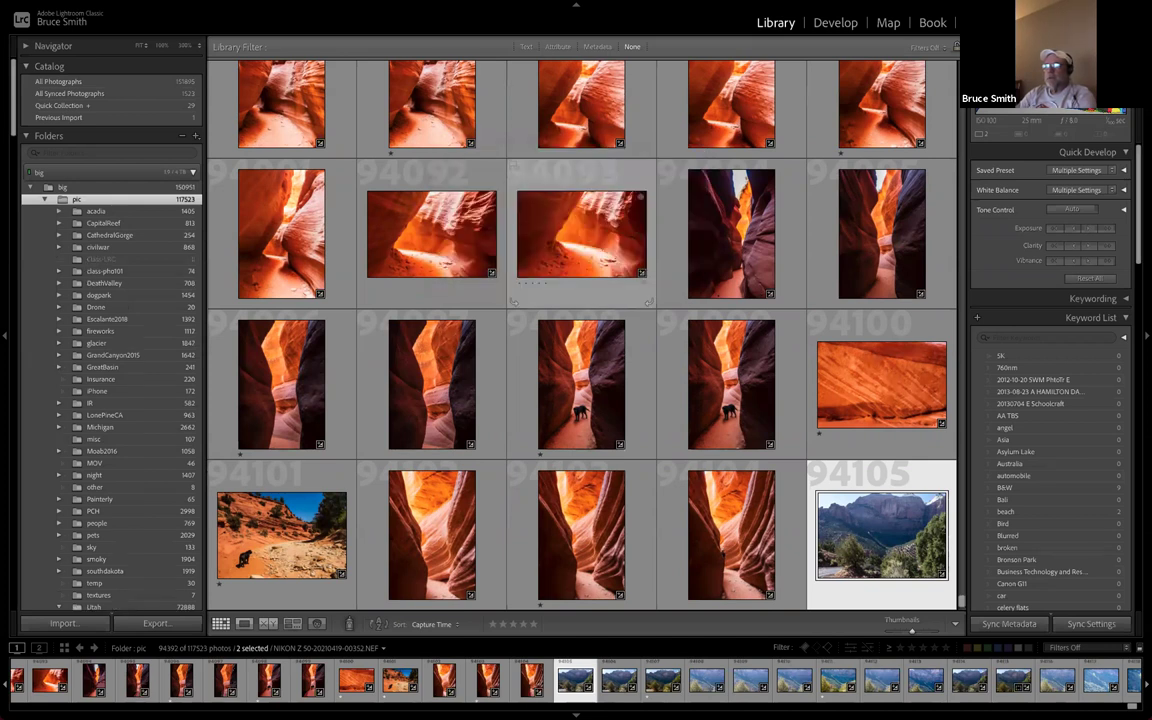
pyautogui.click(105, 270)
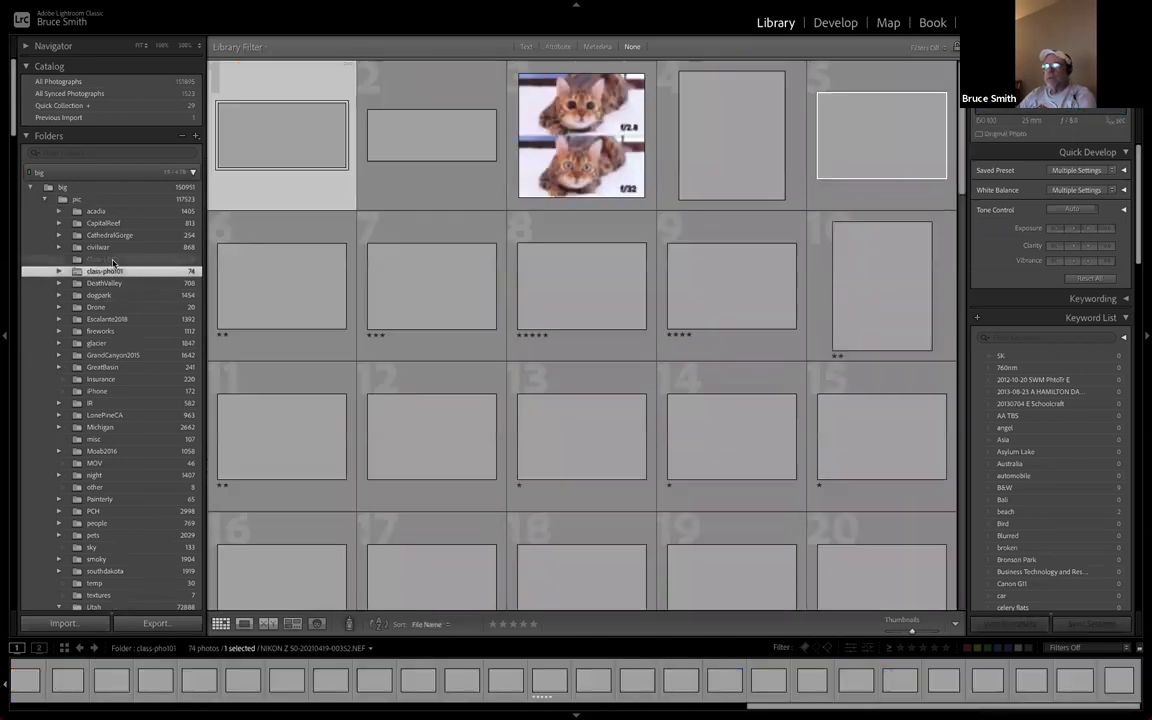
pyautogui.click(113, 260)
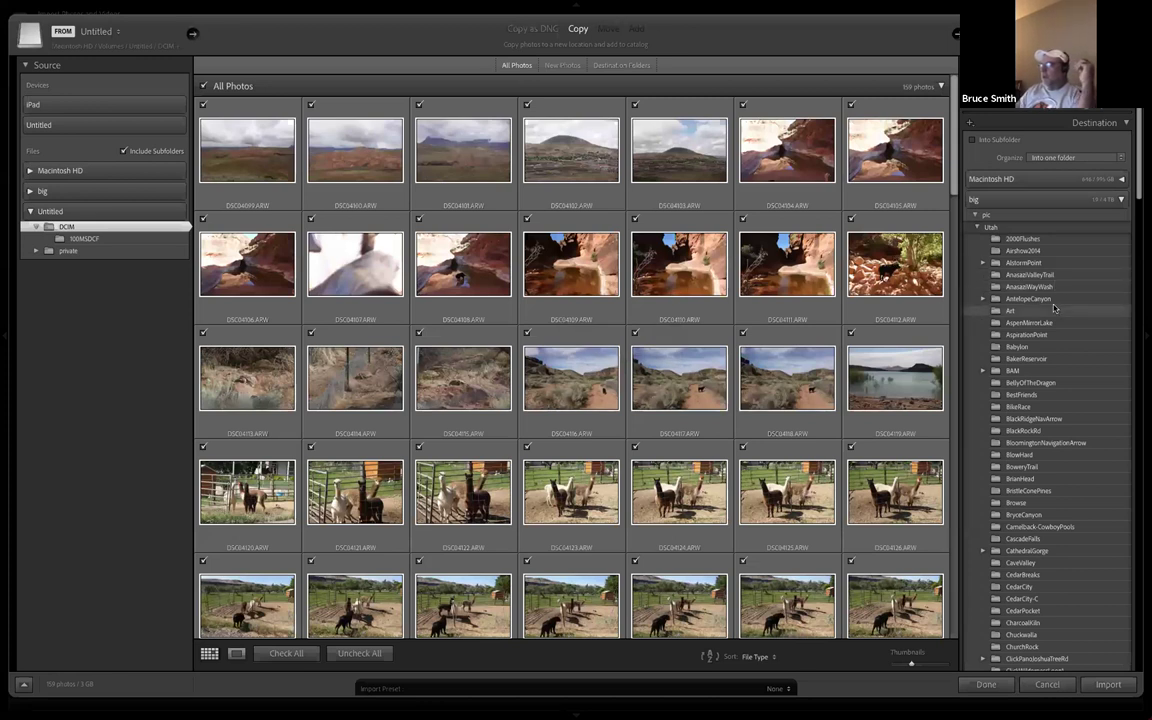
# Collapse Utah, set Class-LRC as the import destination, and start importing the card's photos
pyautogui.scroll(-5, 1054, 308)
pyautogui.scroll(10, 1010, 270)
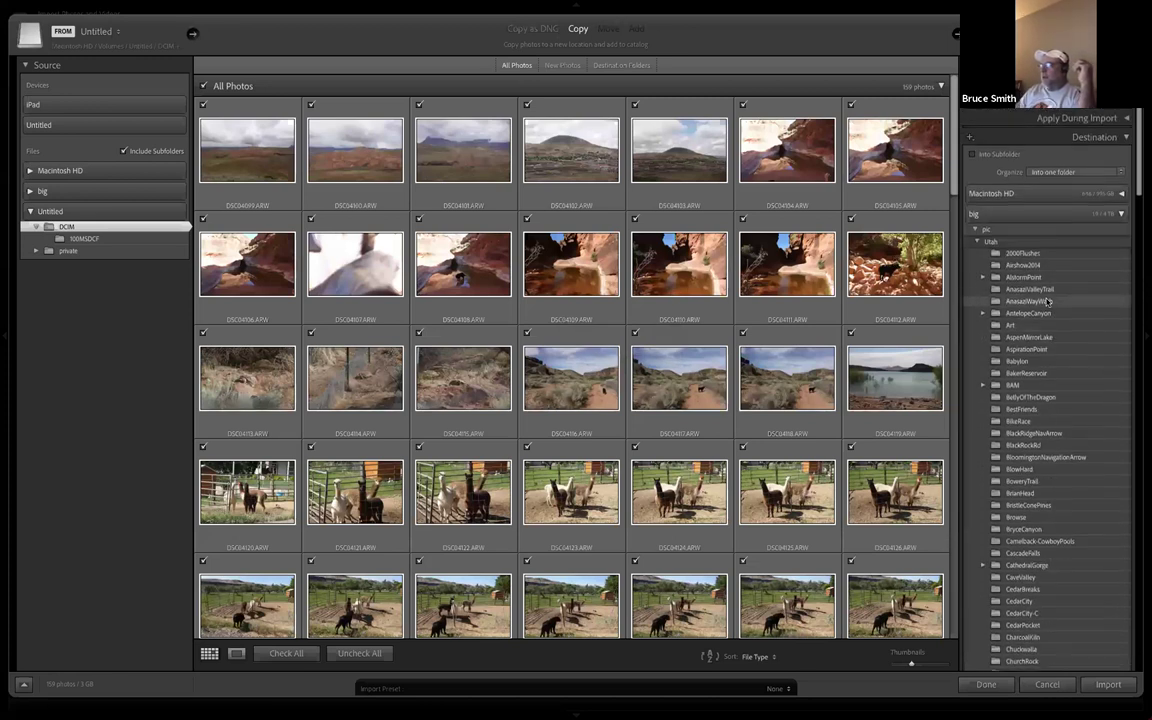
pyautogui.click(979, 229)
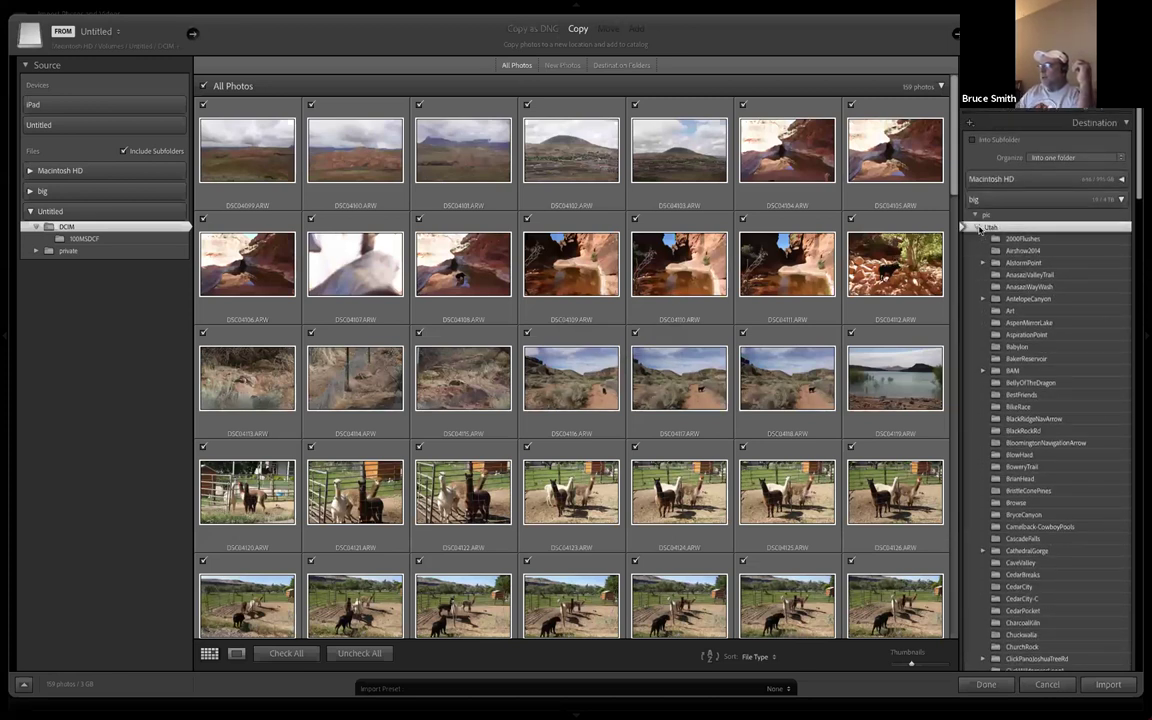
pyautogui.click(977, 228)
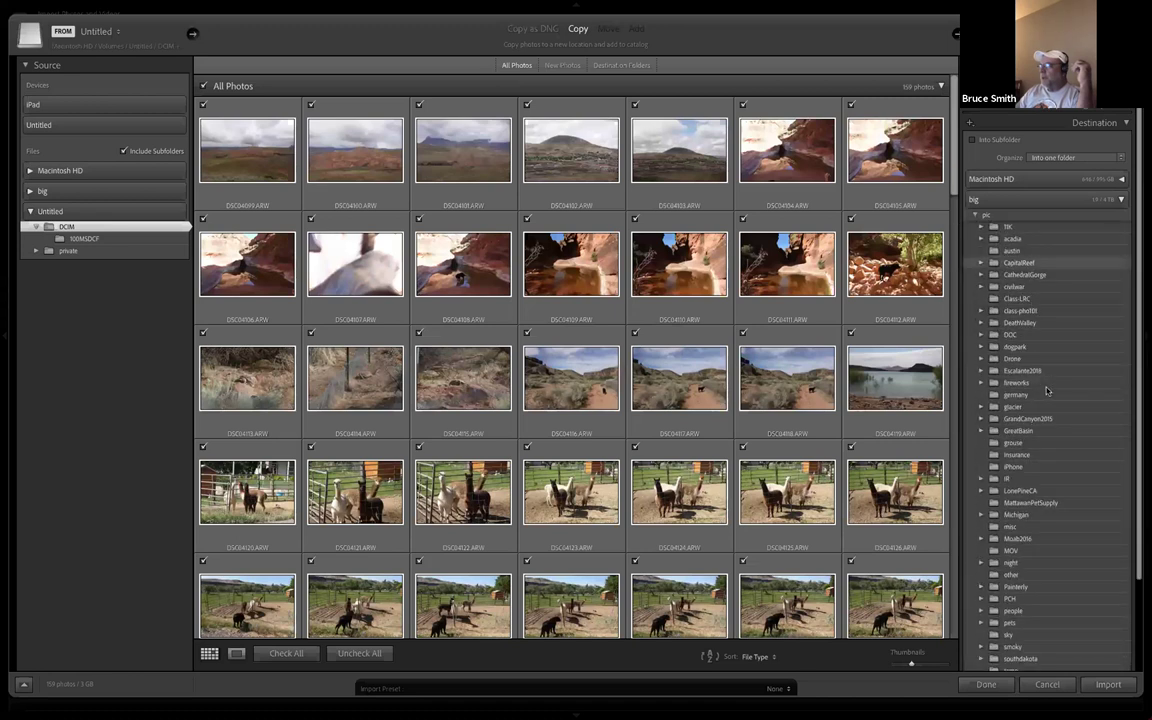
pyautogui.click(1035, 300)
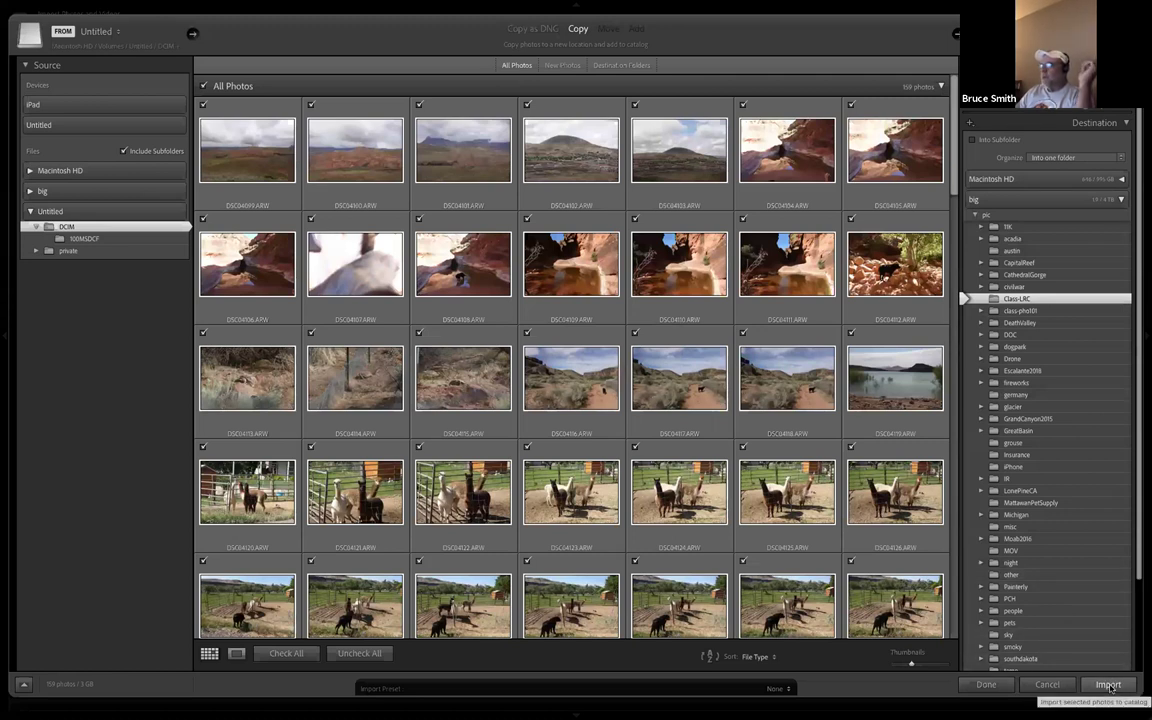
pyautogui.click(1108, 686)
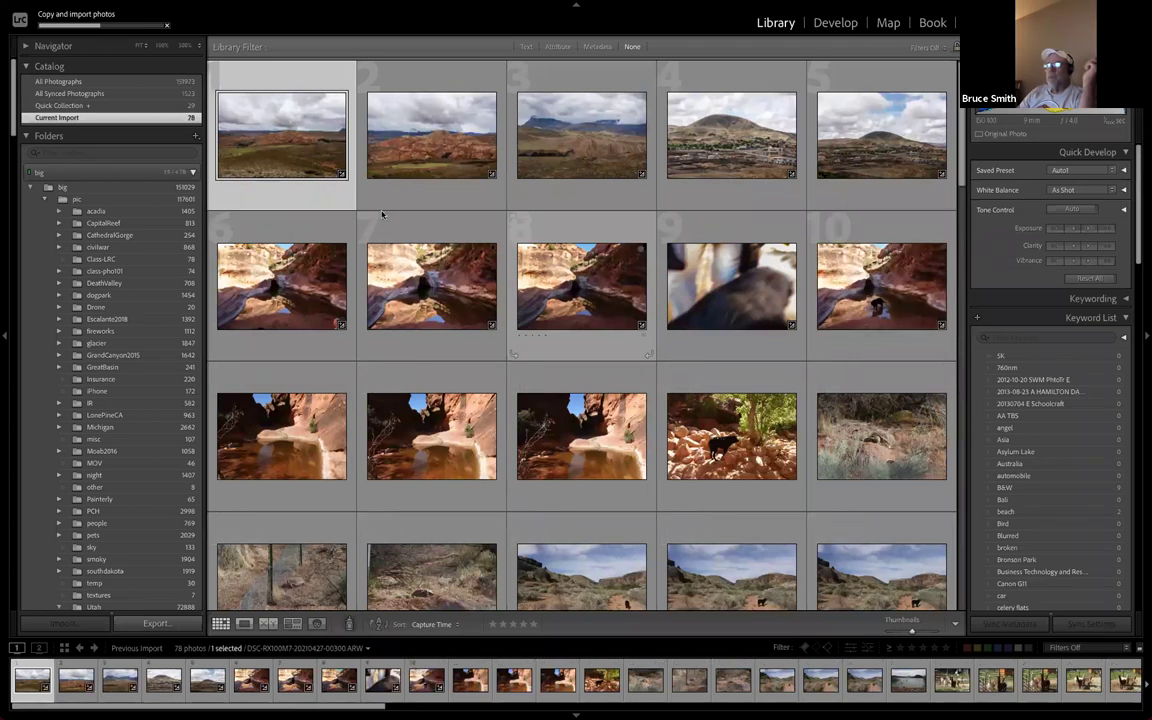
# Let the 159-photo import finish, browse the grid, and turn syncing back on
pyautogui.scroll(-5, 506, 287)
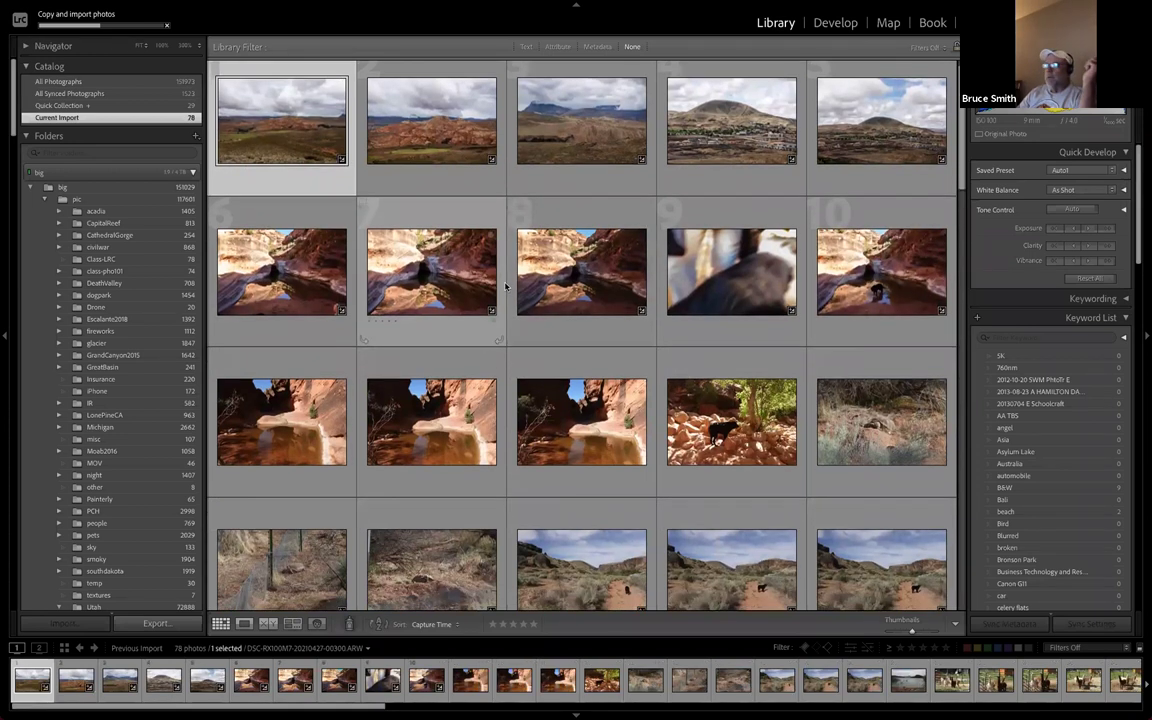
pyautogui.scroll(-3, 506, 287)
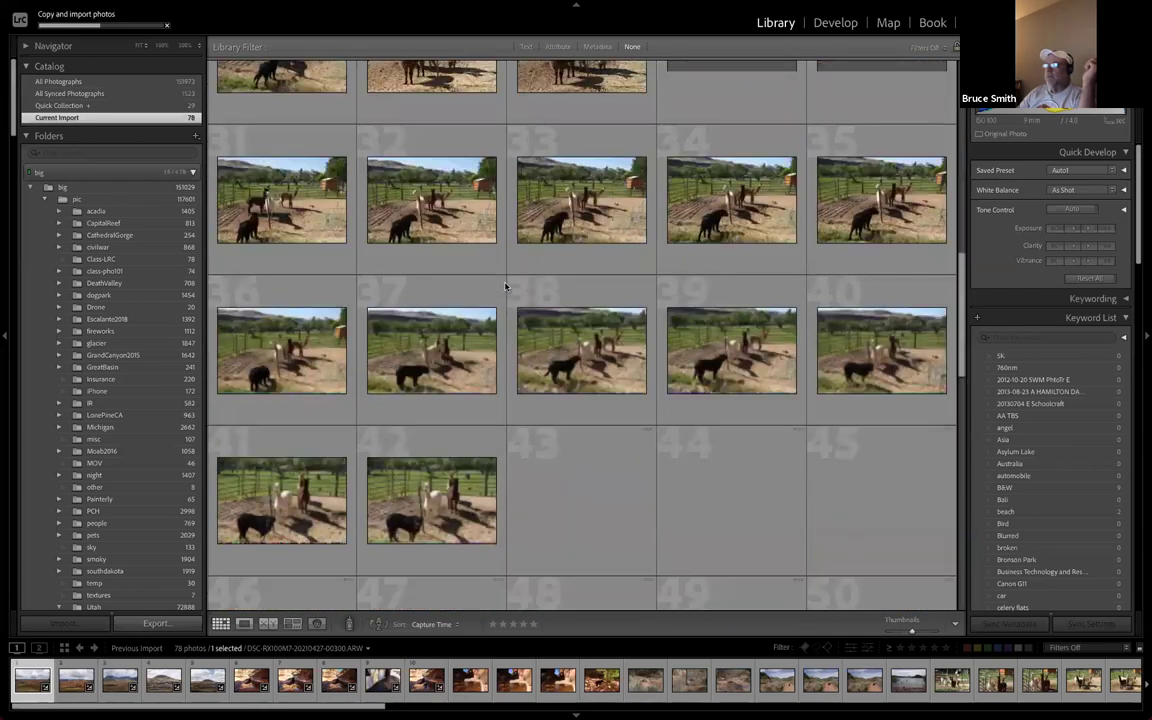
pyautogui.scroll(4, 506, 287)
pyautogui.scroll(4, 506, 287)
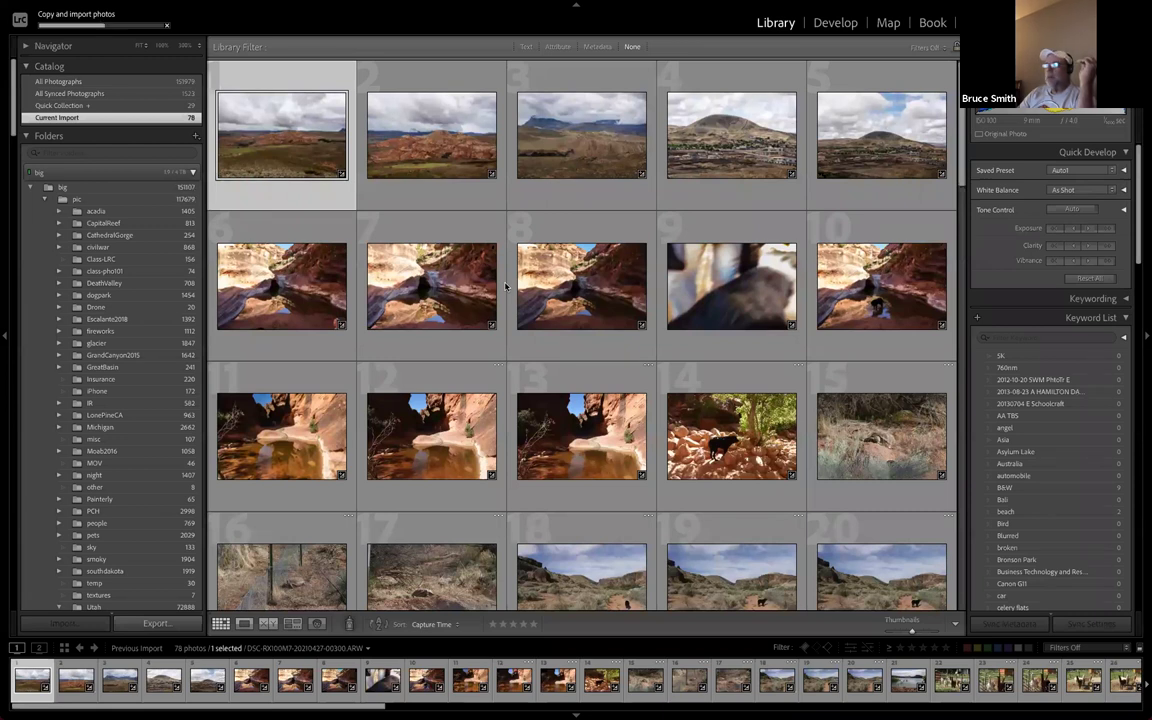
pyautogui.hotkey('ctrl', 'alt', 'shift', 'a')
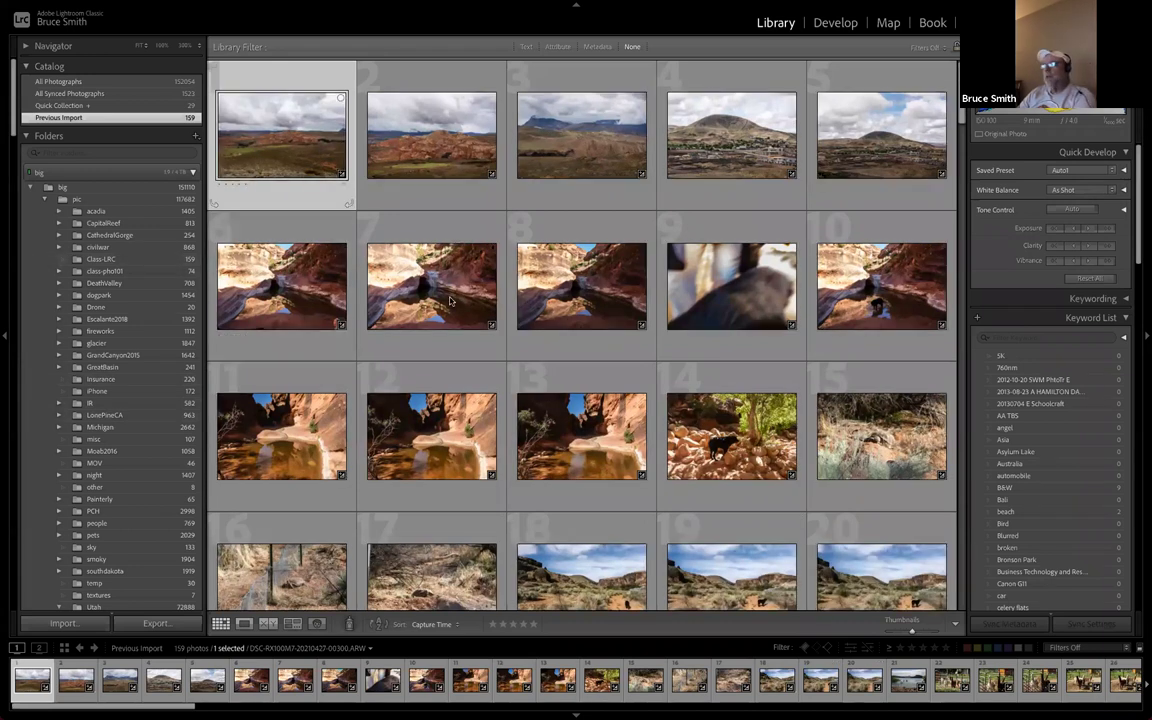
pyautogui.scroll(-2, 420, 280)
pyautogui.scroll(1, 450, 300)
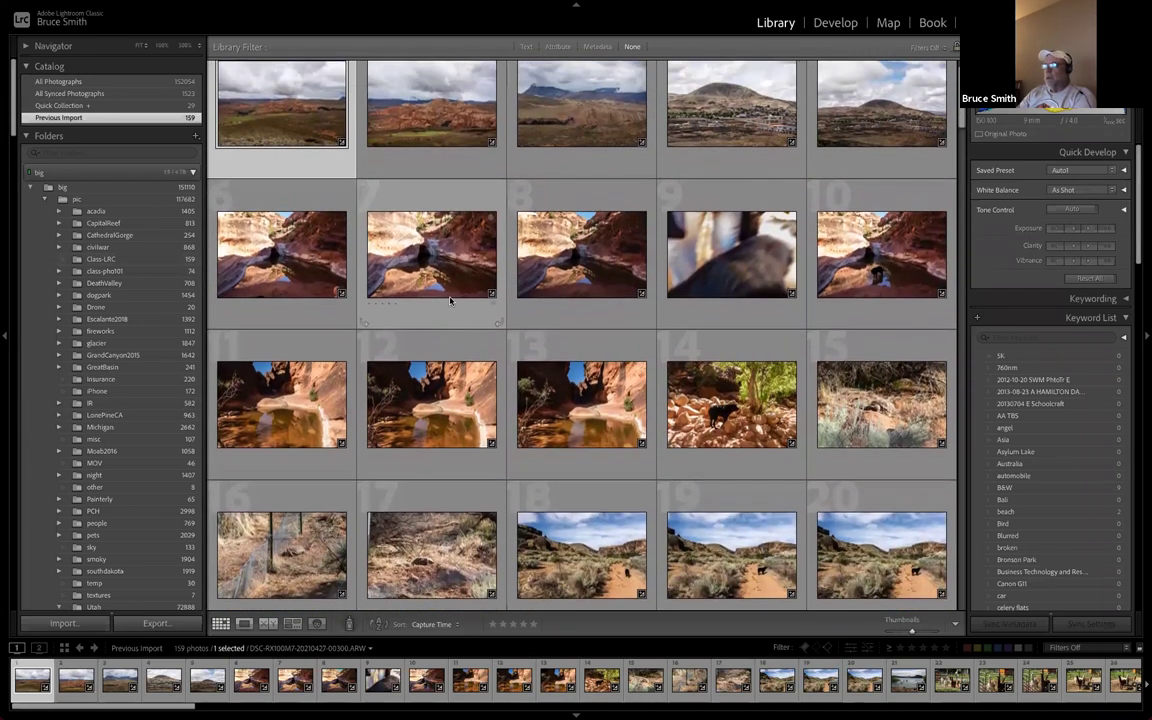
pyautogui.doubleClick(315, 255)
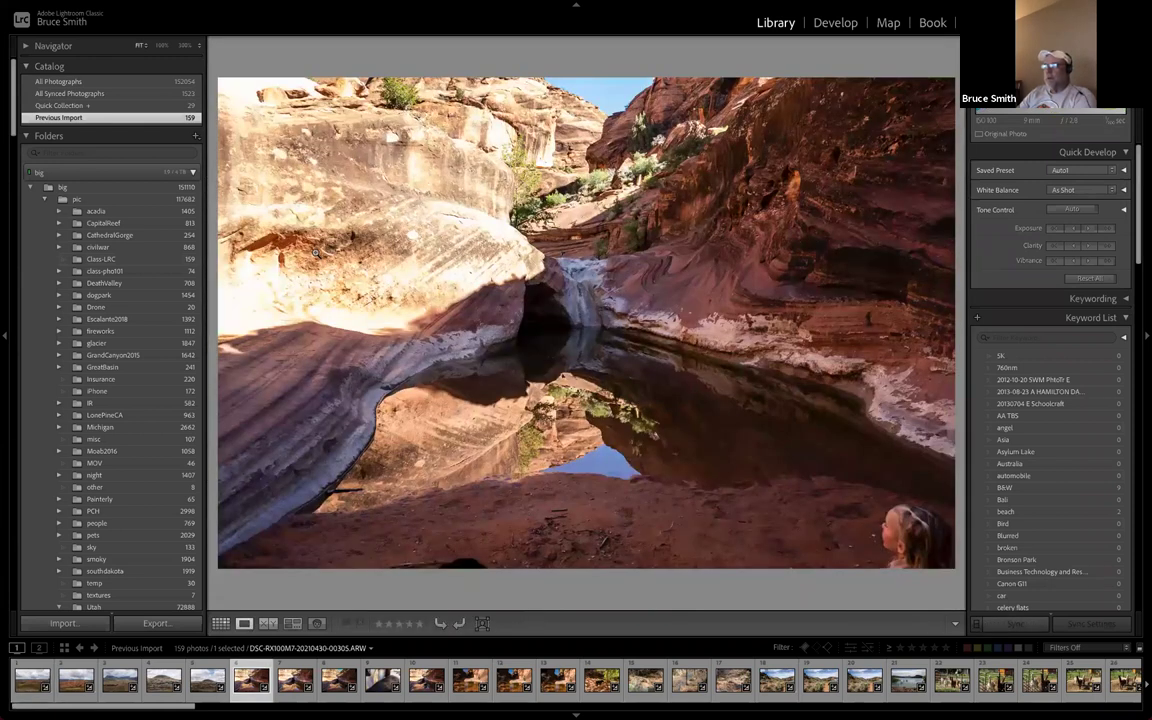
pyautogui.press('Right')
pyautogui.press('Left')
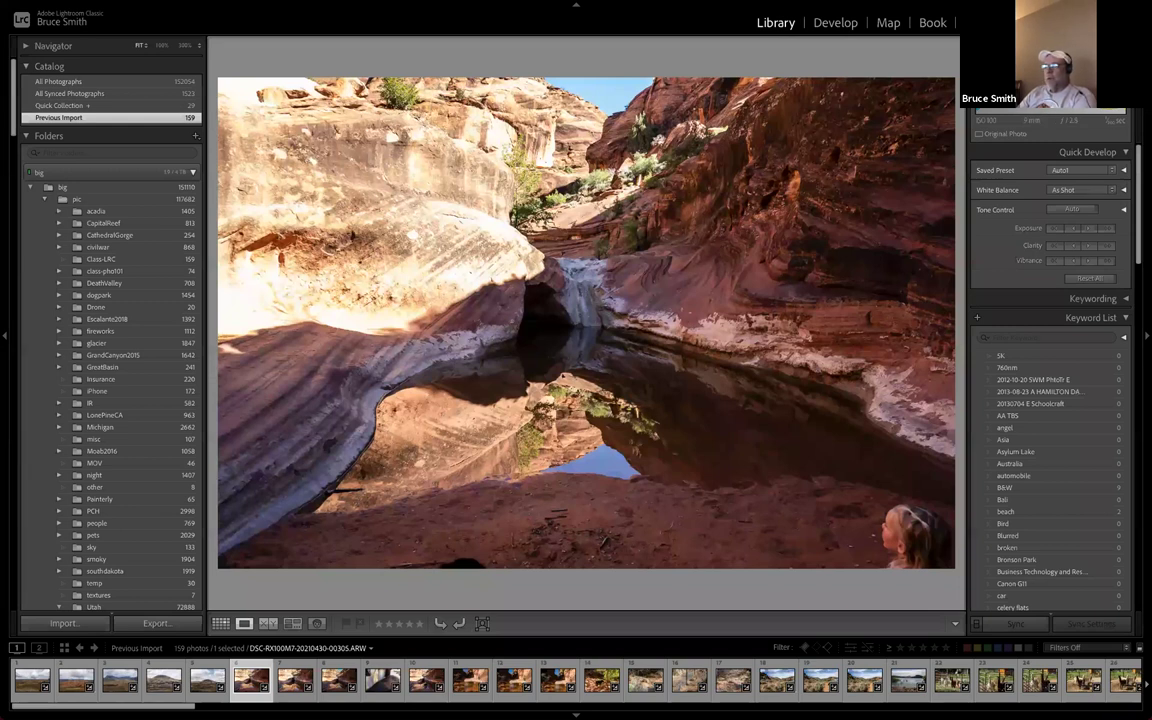
pyautogui.press('Left')
pyautogui.press('Right')
pyautogui.press('Right')
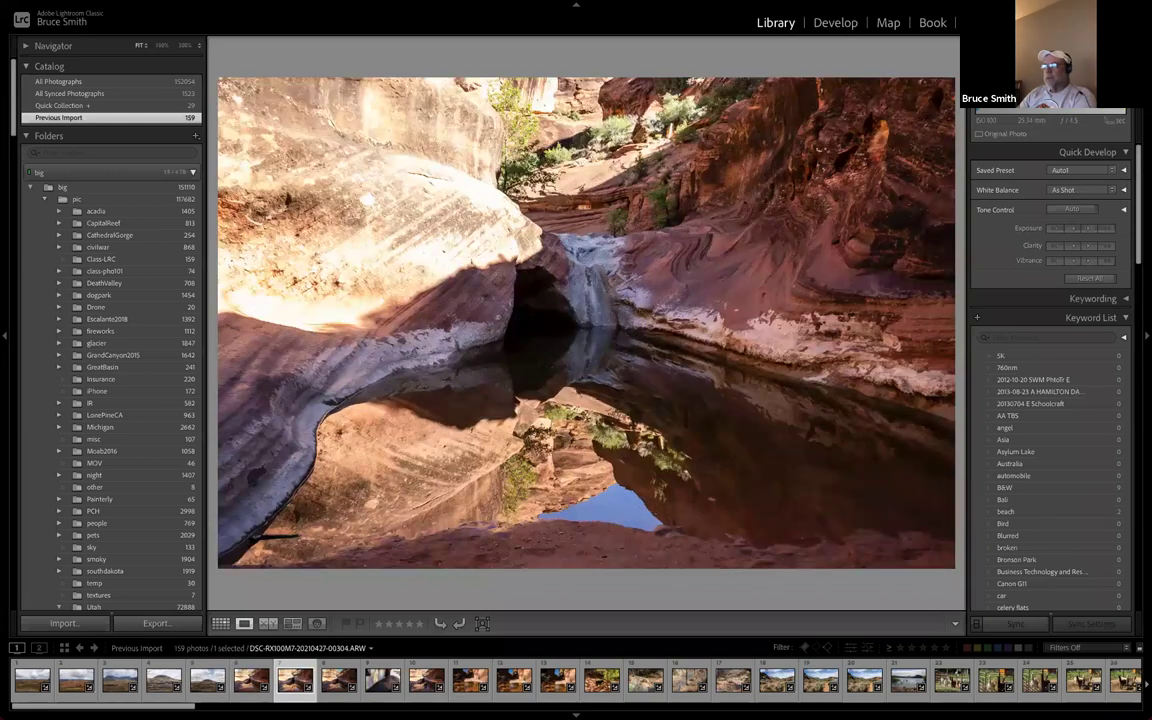
pyautogui.press('Right')
pyautogui.press('Right')
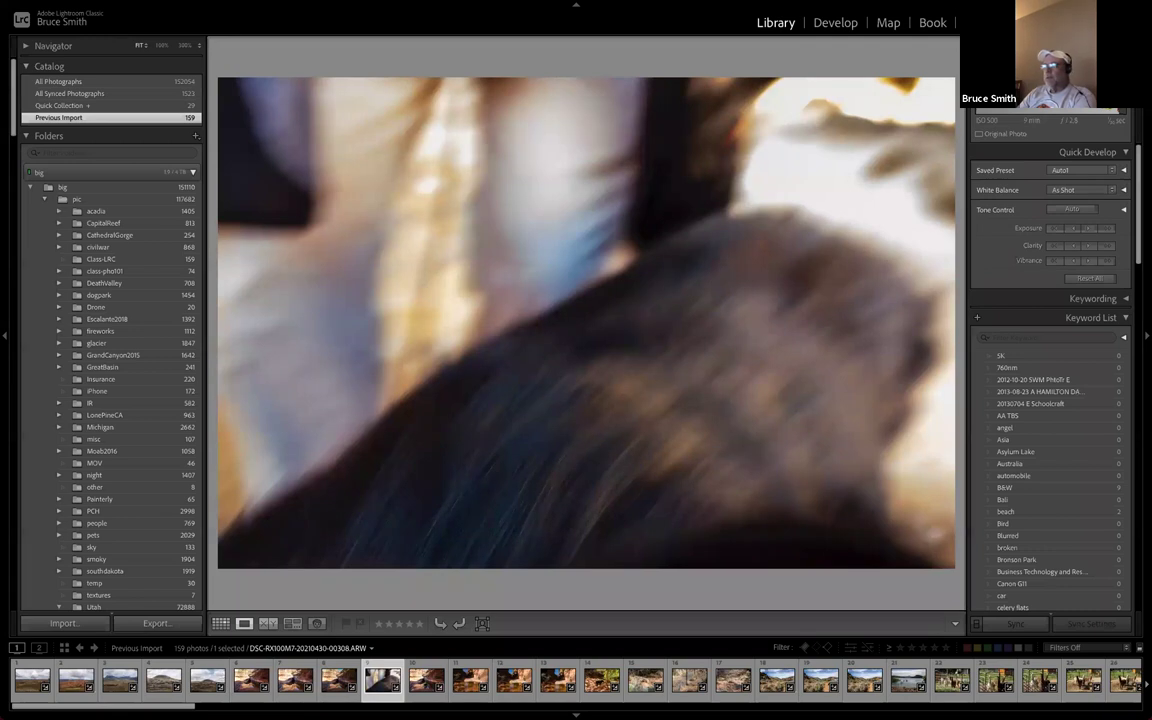
pyautogui.press('g')
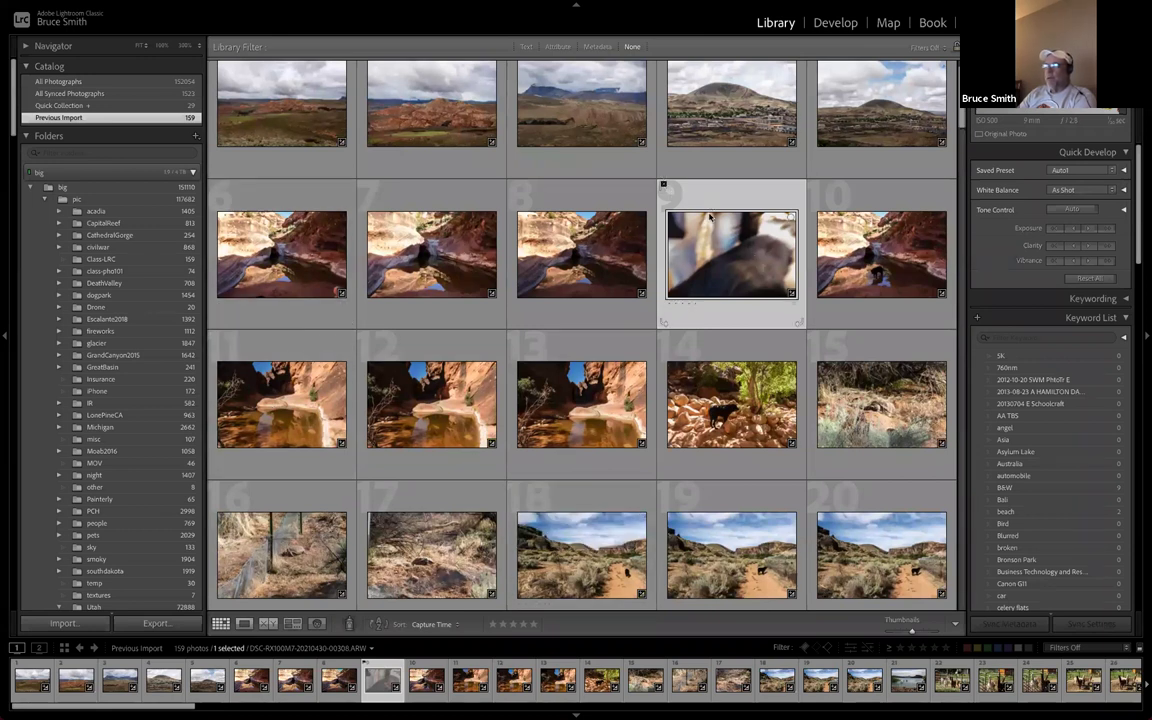
# Reject the dim canyon-pool shot before photo 8 in Loupe view, then return to Grid
pyautogui.click(611, 240)
pyautogui.doubleClick(611, 240)
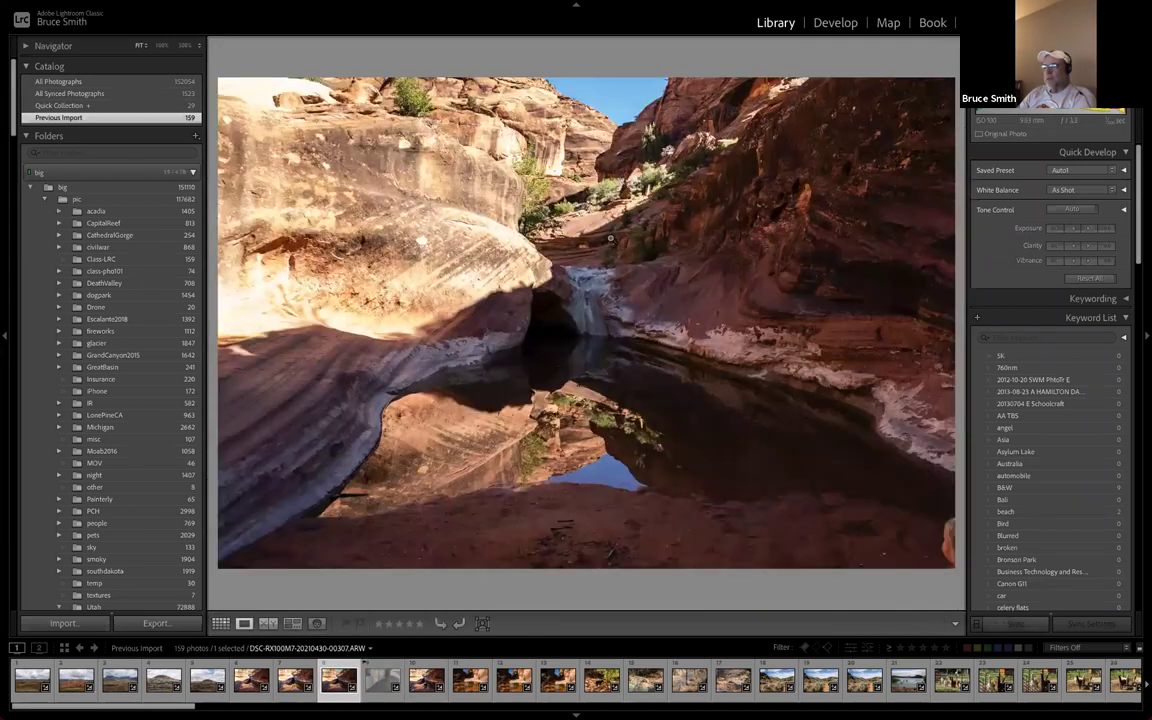
pyautogui.press('Left')
pyautogui.press('Left')
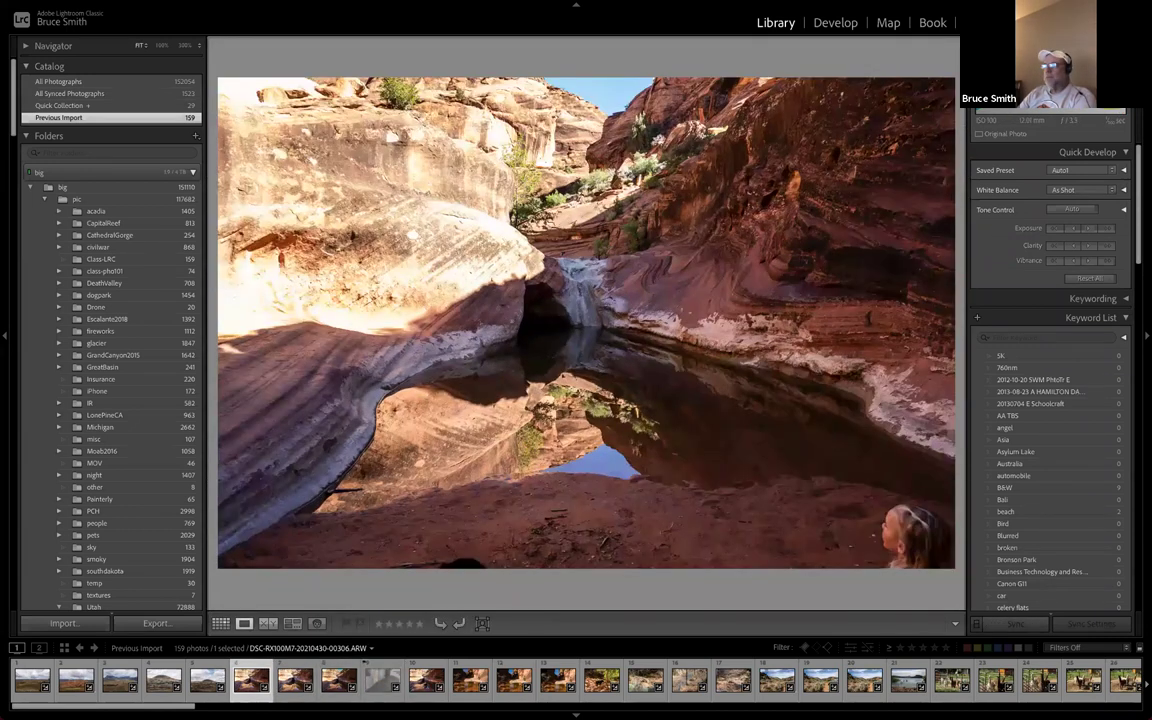
pyautogui.press('x')
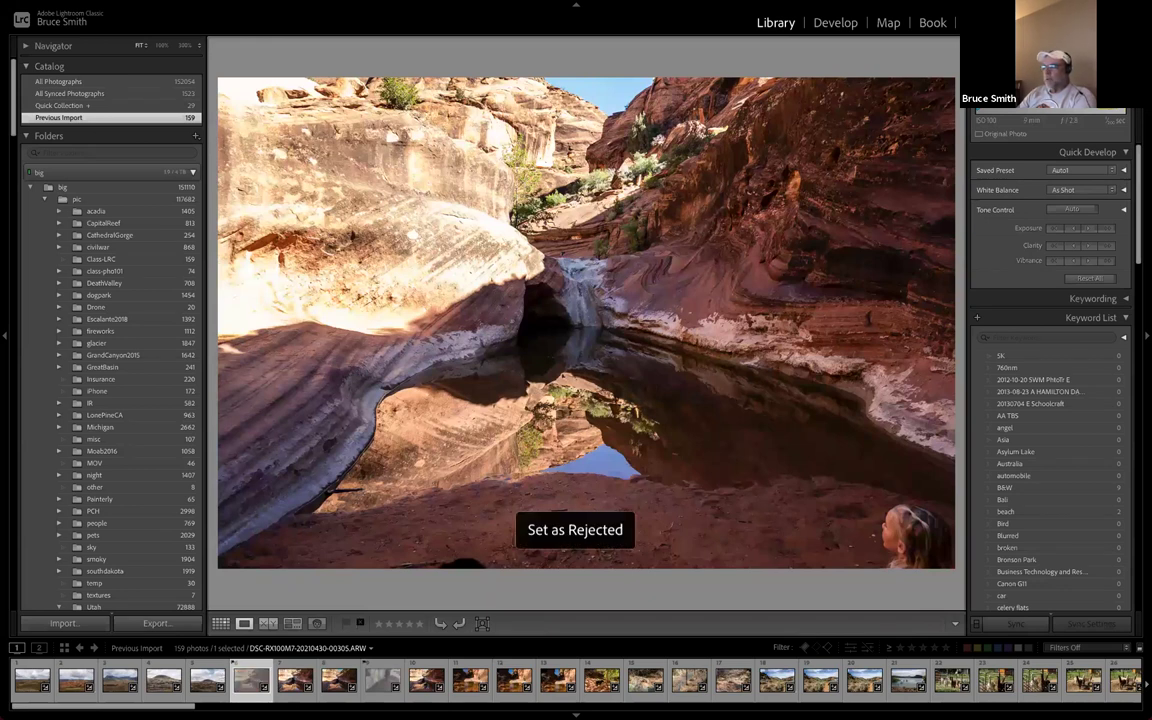
pyautogui.press('Right')
pyautogui.press('Right')
pyautogui.press('Right')
pyautogui.press('Right')
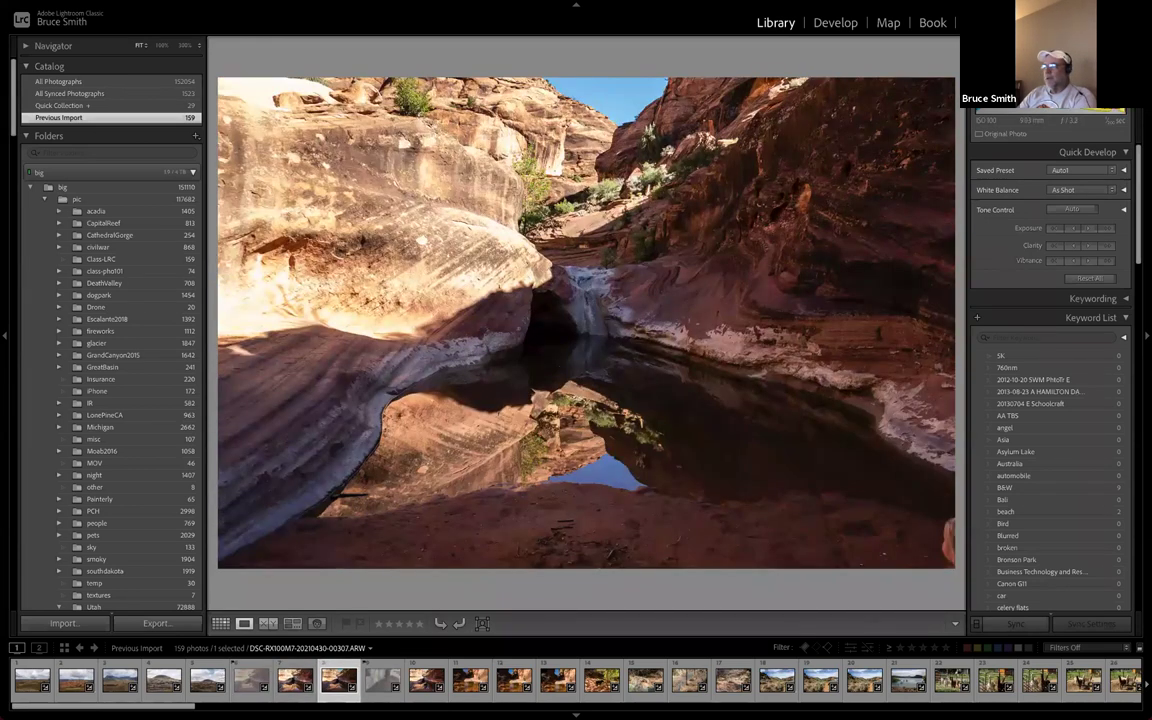
pyautogui.press('g')
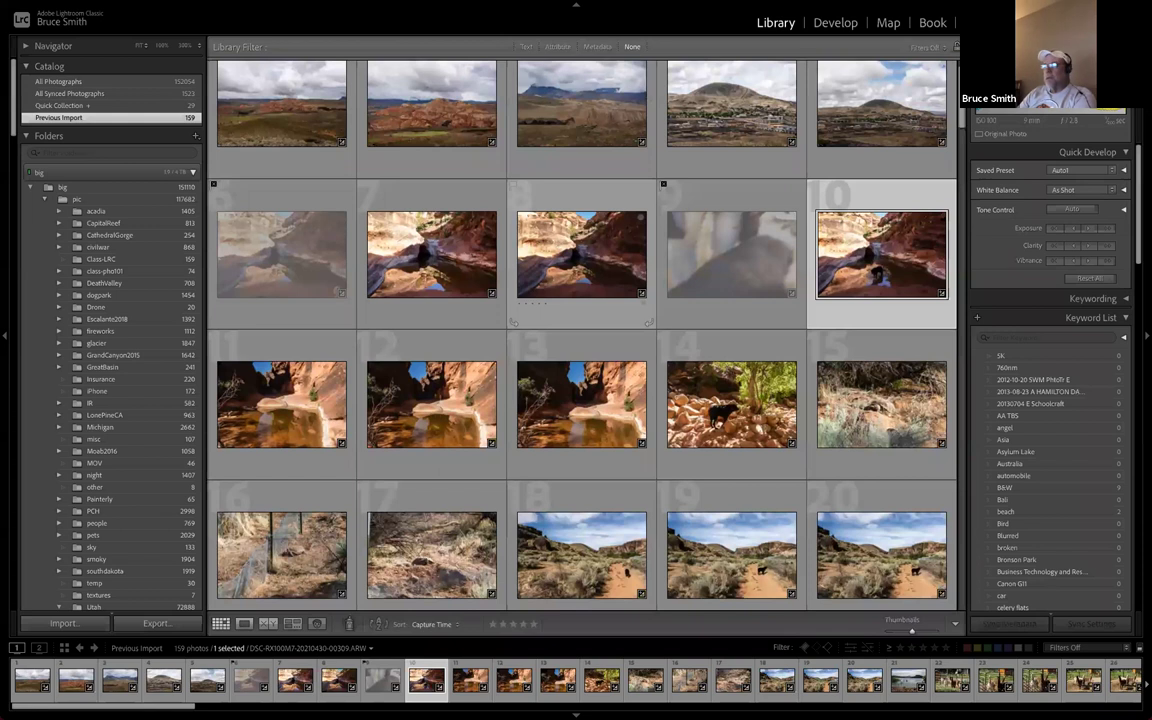
# Step through from photo 11, reject the tortoise-in-brush shot, and return to Grid
pyautogui.press('Right')
pyautogui.press('e')
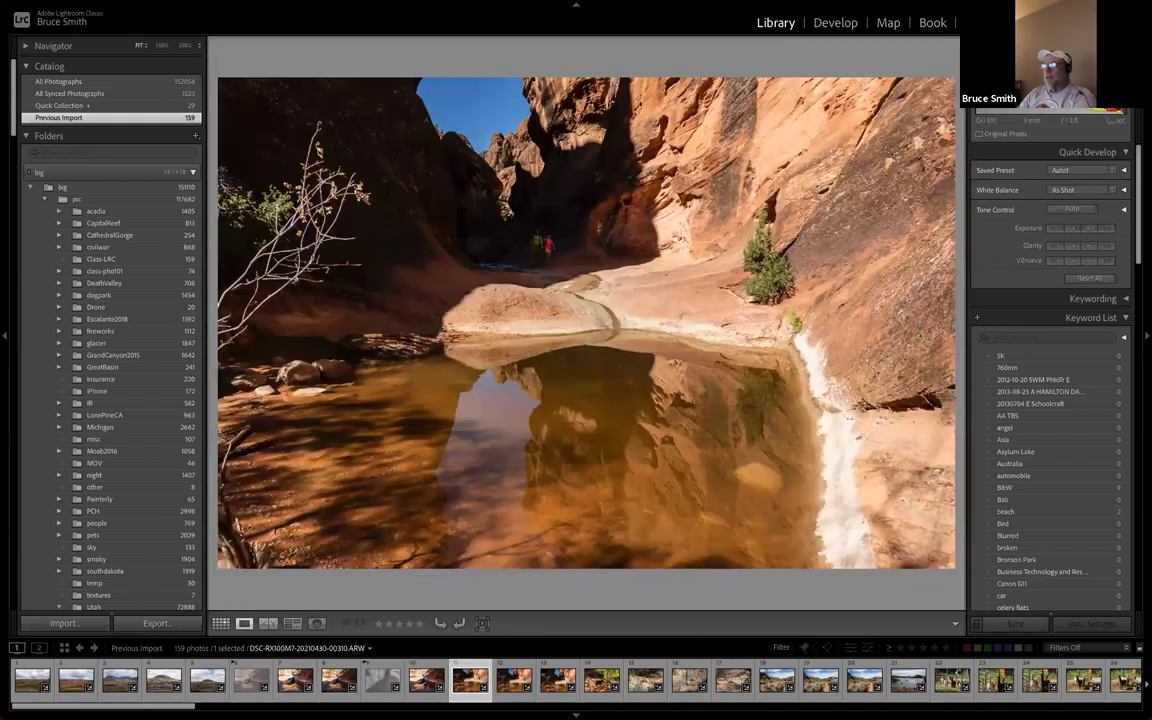
pyautogui.press('Right')
pyautogui.press('Right')
pyautogui.press('Right')
pyautogui.press('Left')
pyautogui.press('Left')
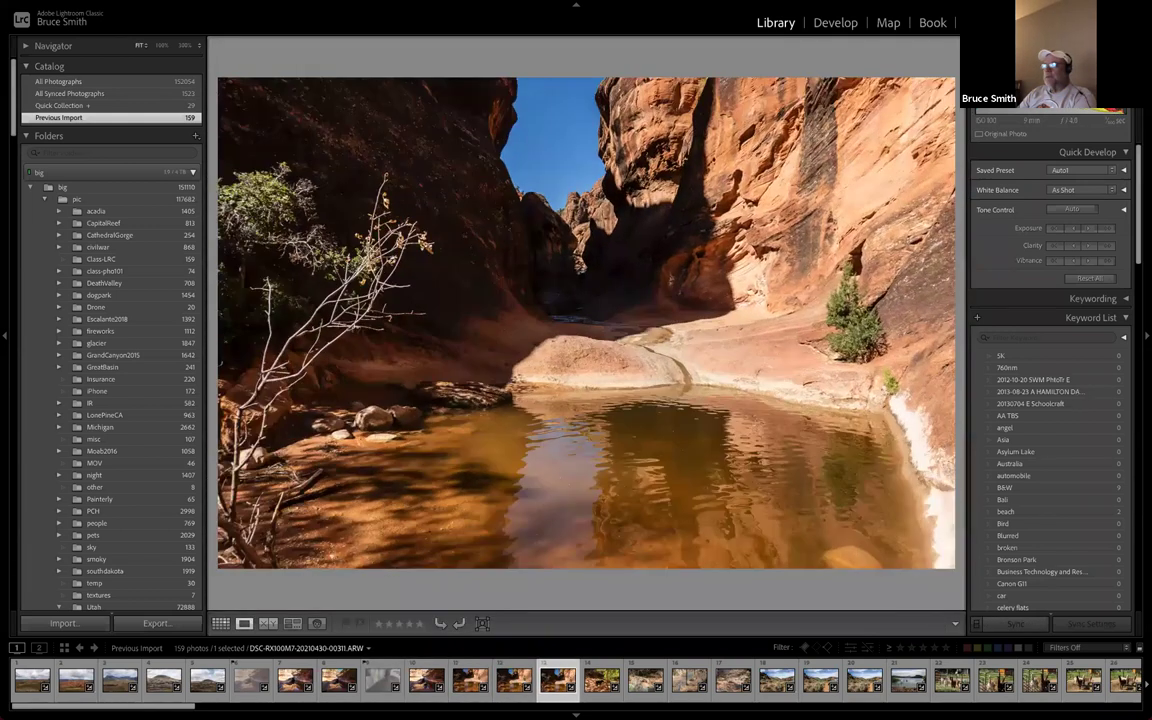
pyautogui.press('Right')
pyautogui.press('Right')
pyautogui.press('Right')
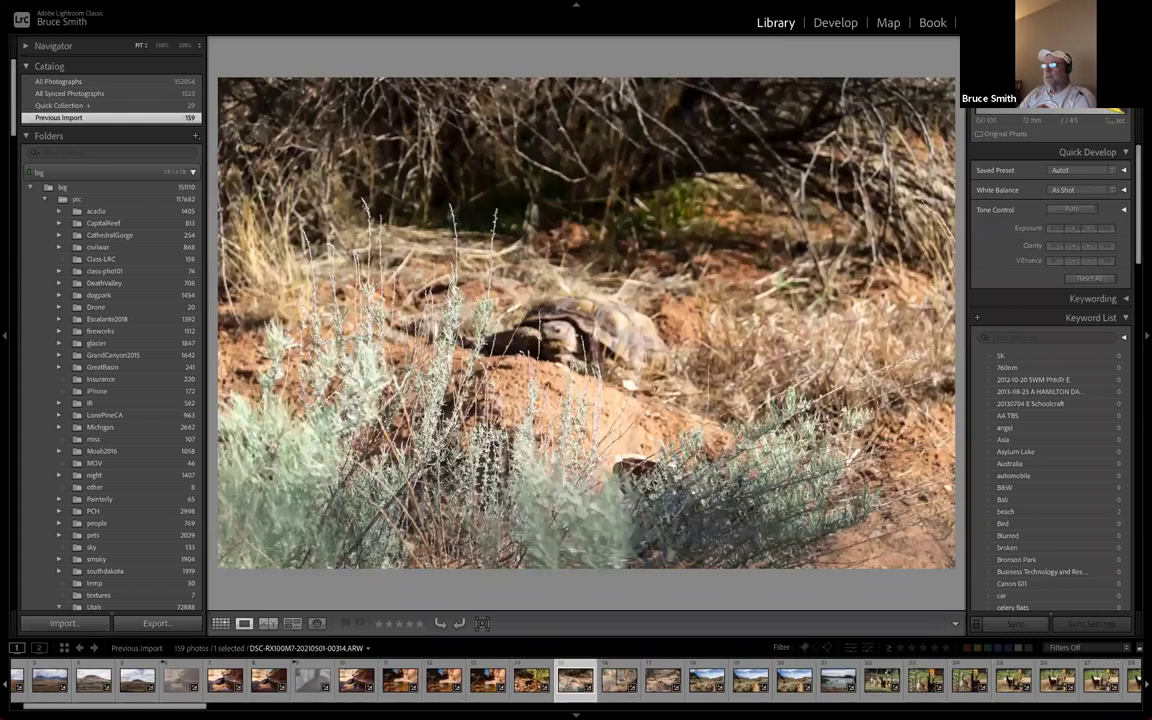
pyautogui.press('x')
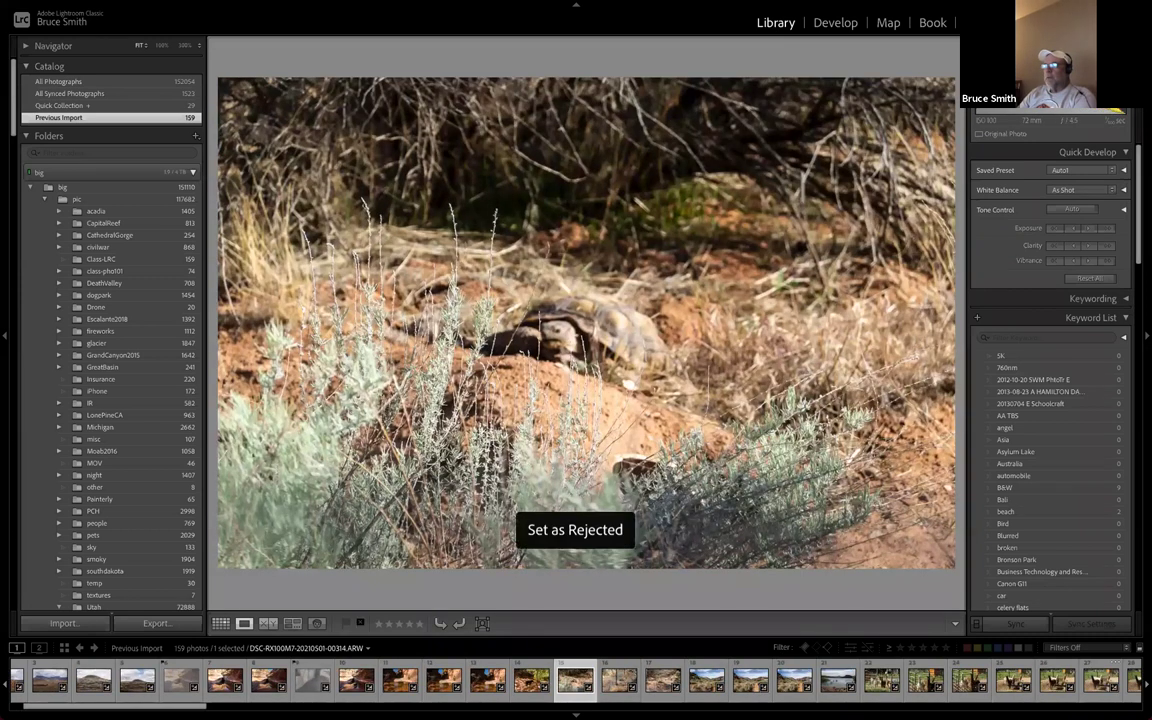
pyautogui.press('Right')
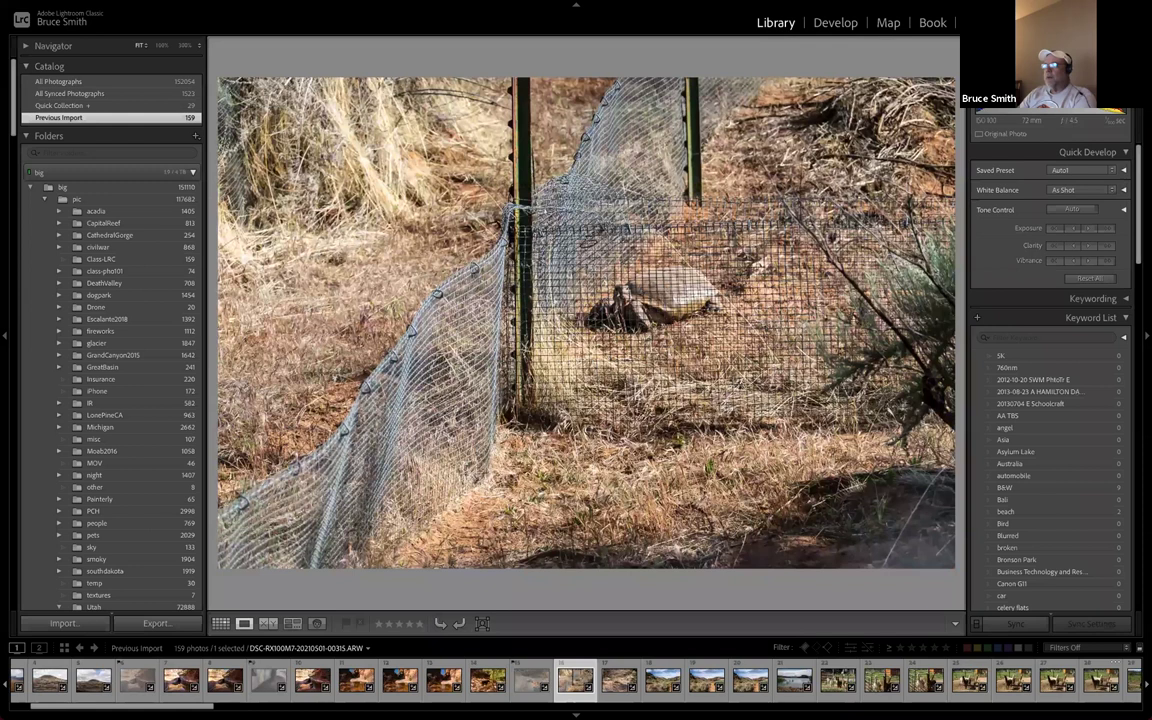
pyautogui.press('Right')
pyautogui.press('Right')
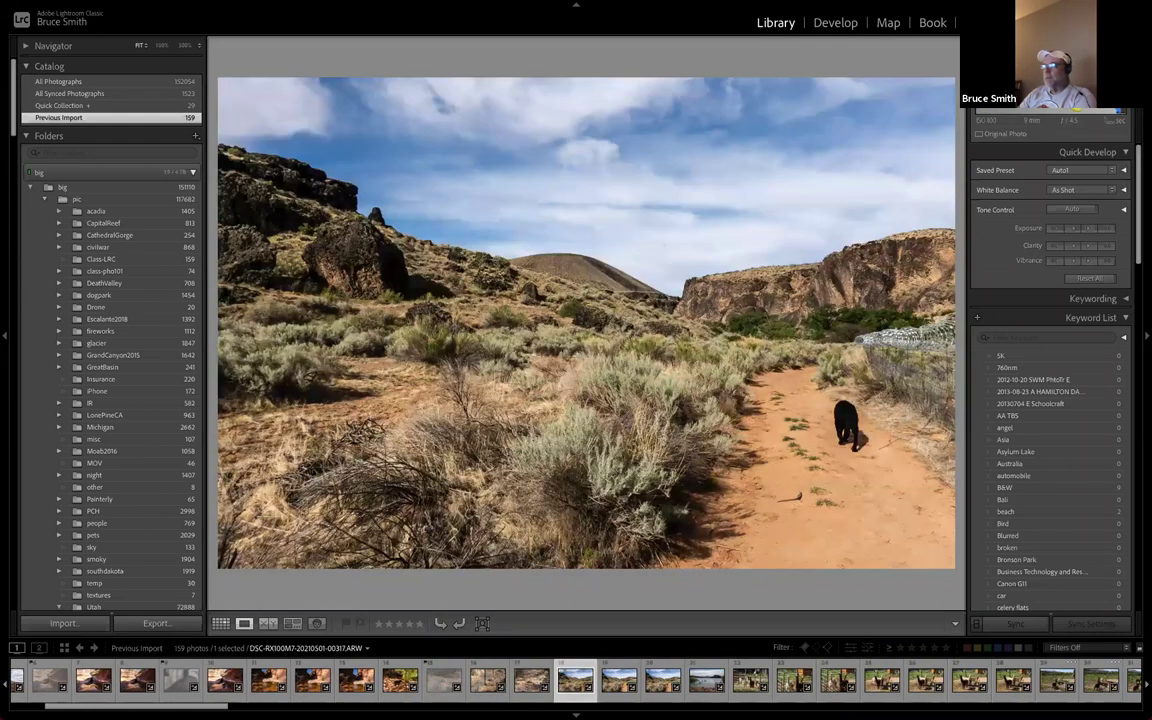
pyautogui.press('Right')
pyautogui.press('Right')
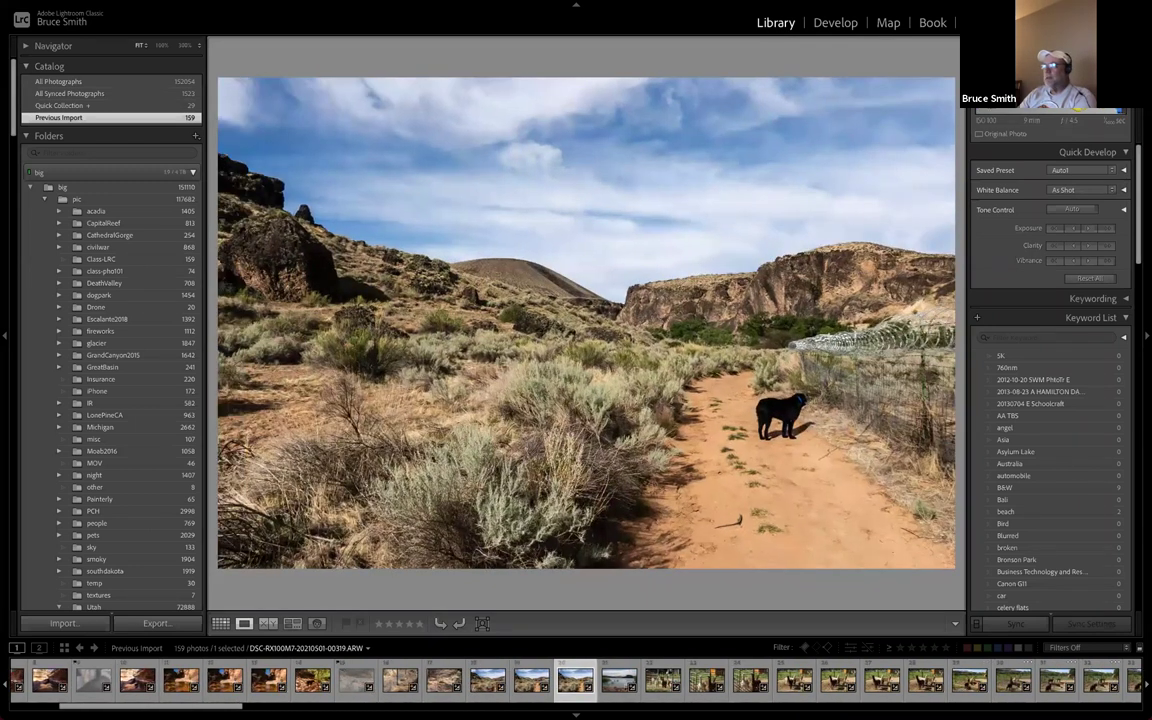
pyautogui.press('g')
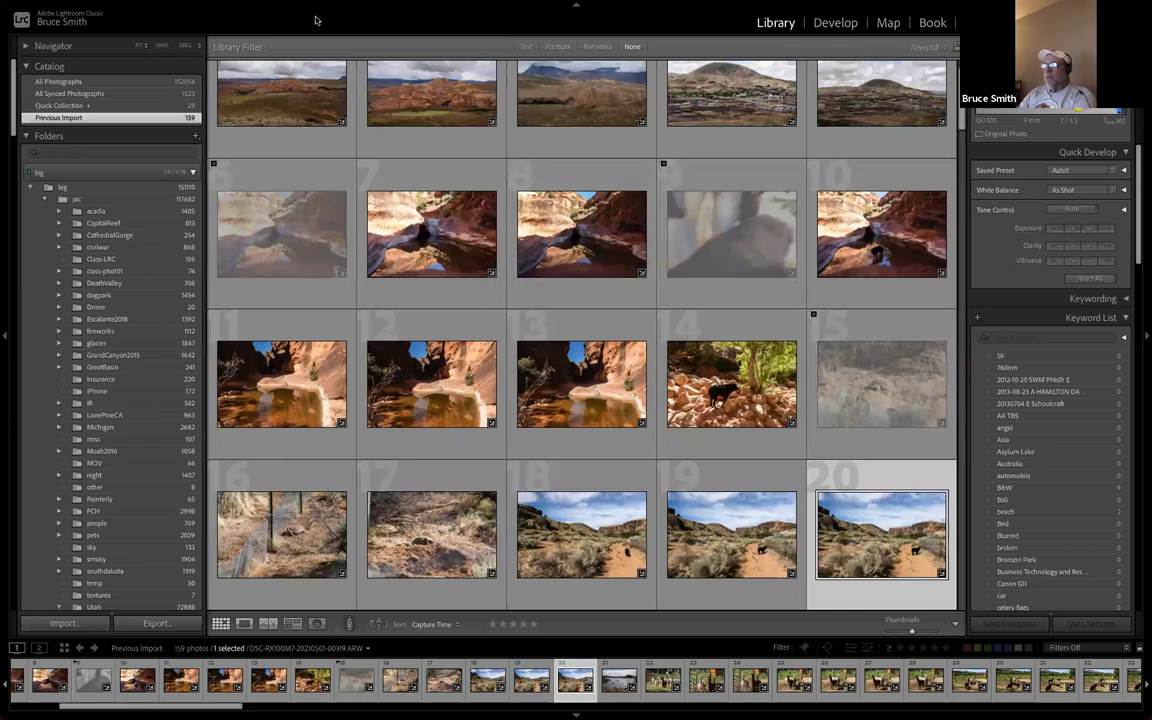
# Delete the three rejected photos from disk, leaving 156 in the import
pyautogui.moveTo(300, 7)
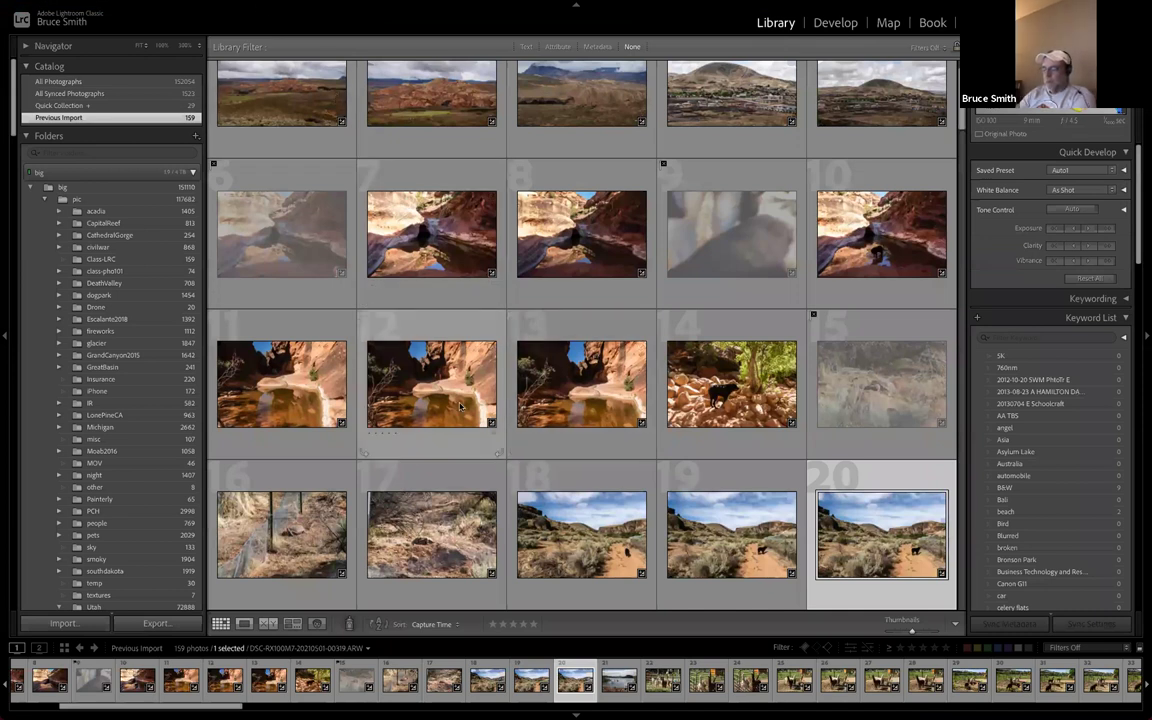
pyautogui.press('super+l')
pyautogui.press('super+BackSpace')
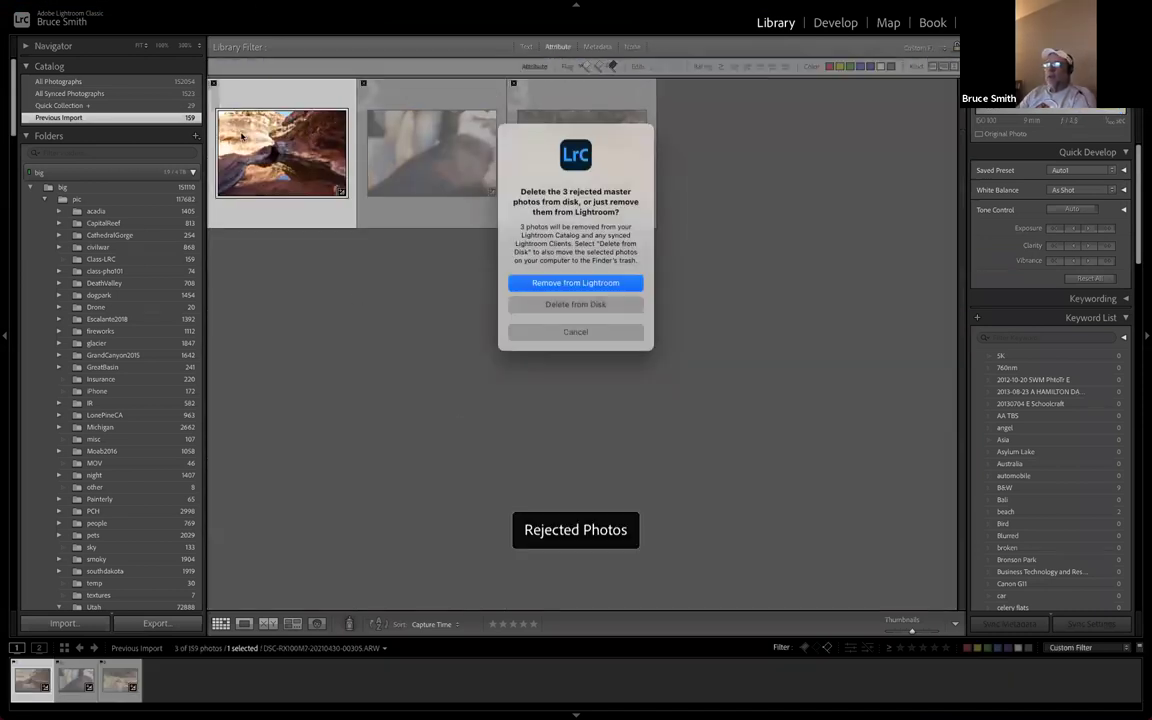
pyautogui.click(598, 306)
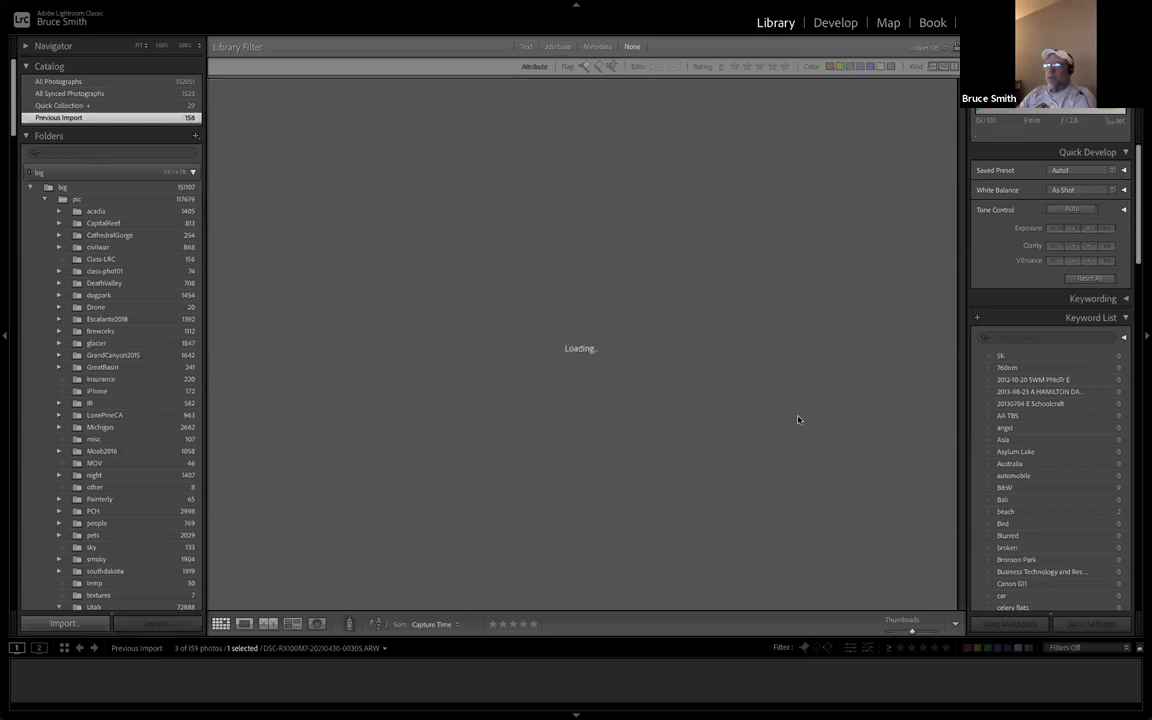
# Scroll the grid down to the river shots and select photo 44
pyautogui.scroll(-10, 738, 456)
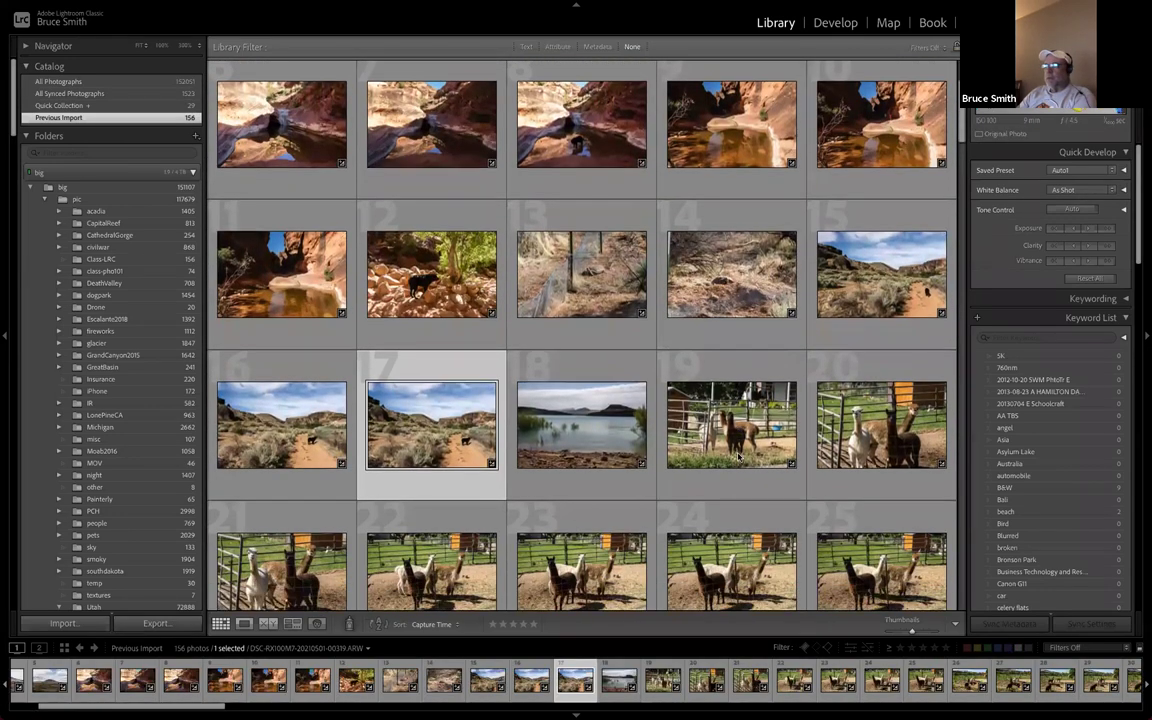
pyautogui.scroll(-15, 738, 456)
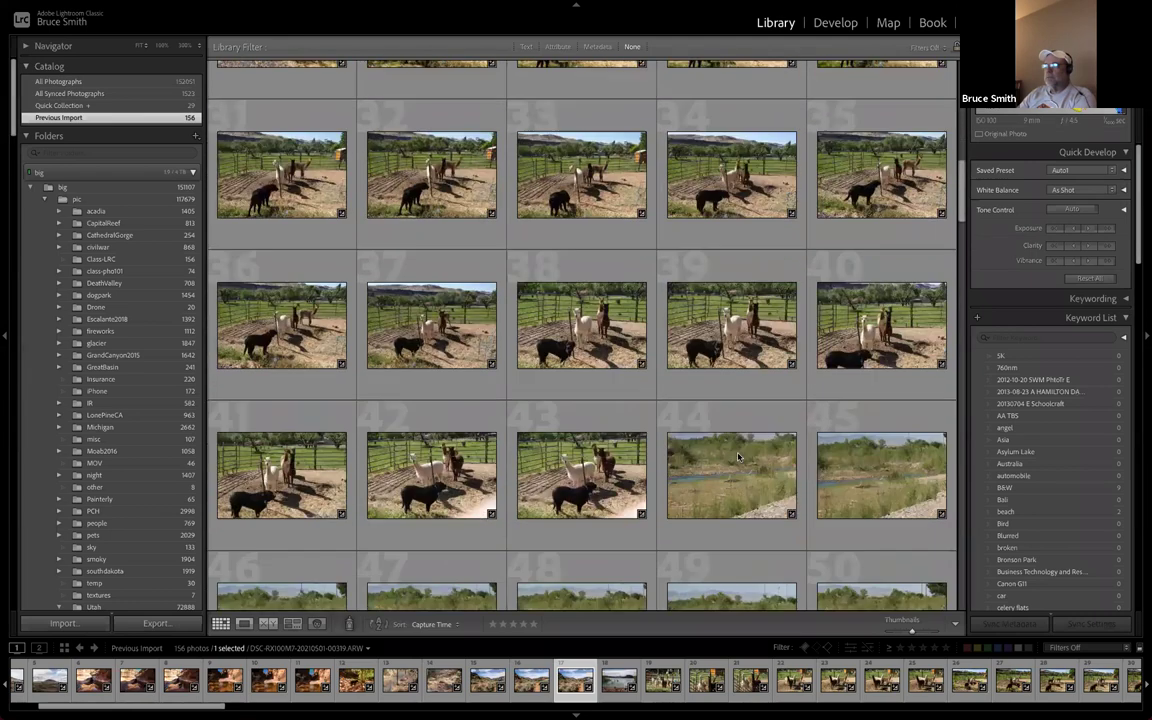
pyautogui.scroll(-5, 738, 456)
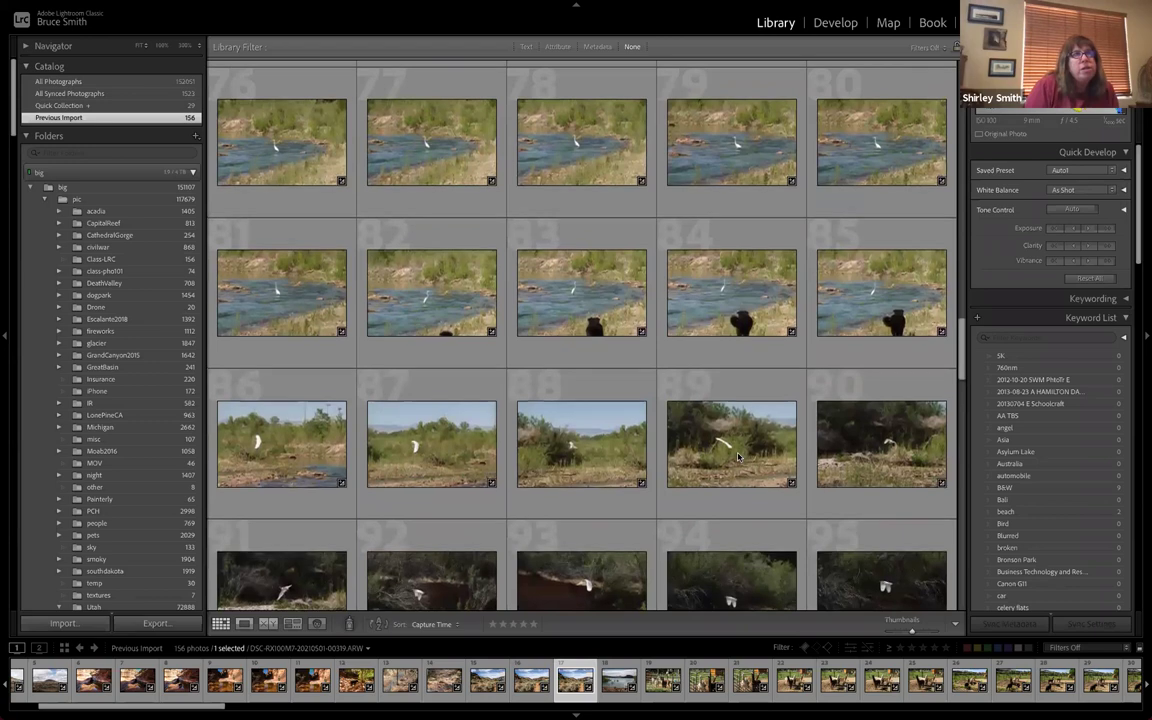
pyautogui.scroll(10, 738, 456)
pyautogui.scroll(5, 738, 456)
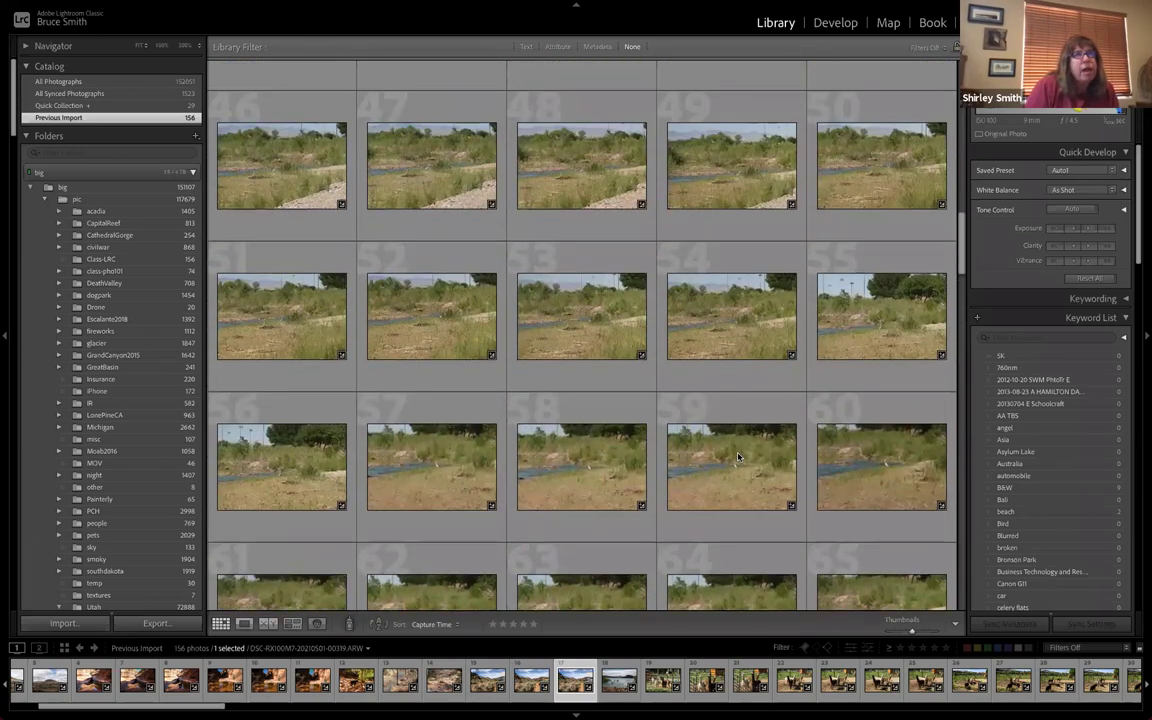
pyautogui.scroll(-2, 738, 456)
pyautogui.scroll(-2, 738, 456)
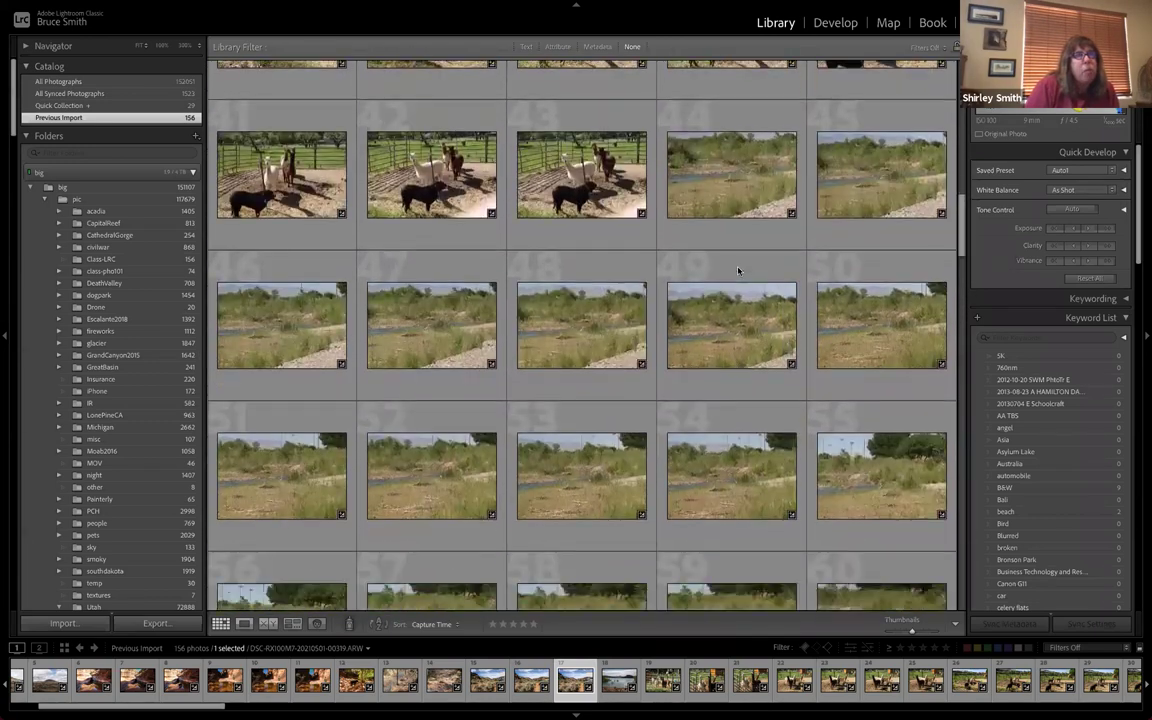
pyautogui.click(732, 157)
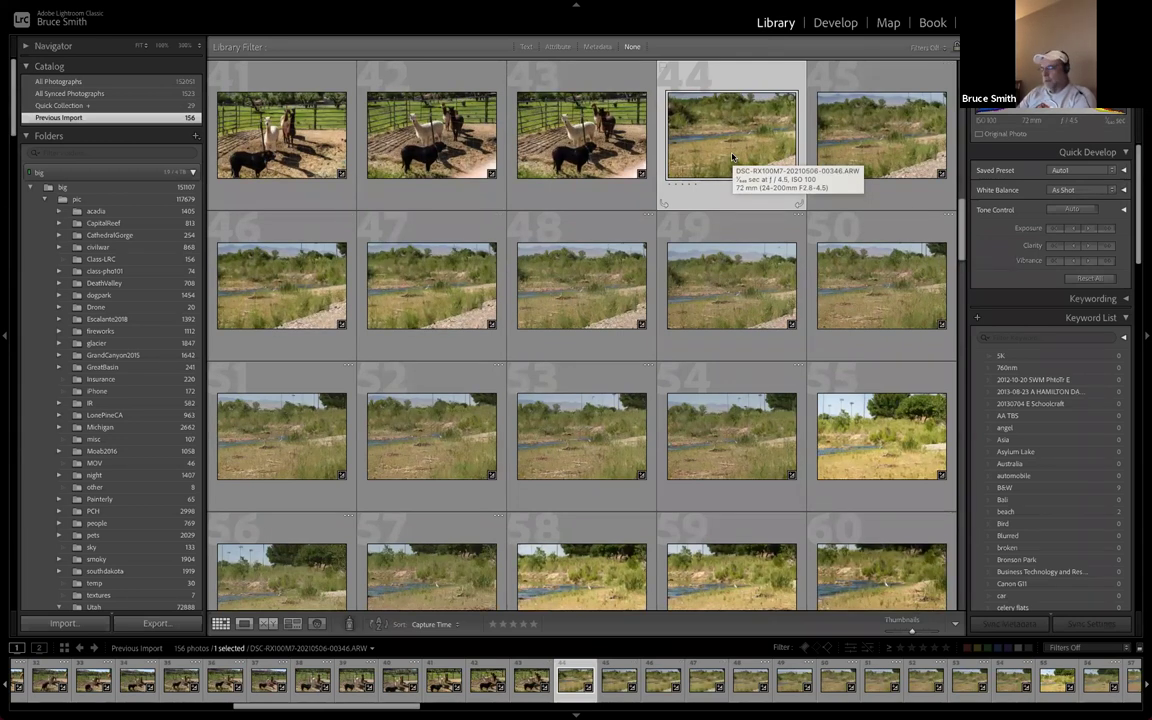
# Review river photo 44 and the egret shots from photo 65 in Loupe, then return to Grid
pyautogui.doubleClick(732, 157)
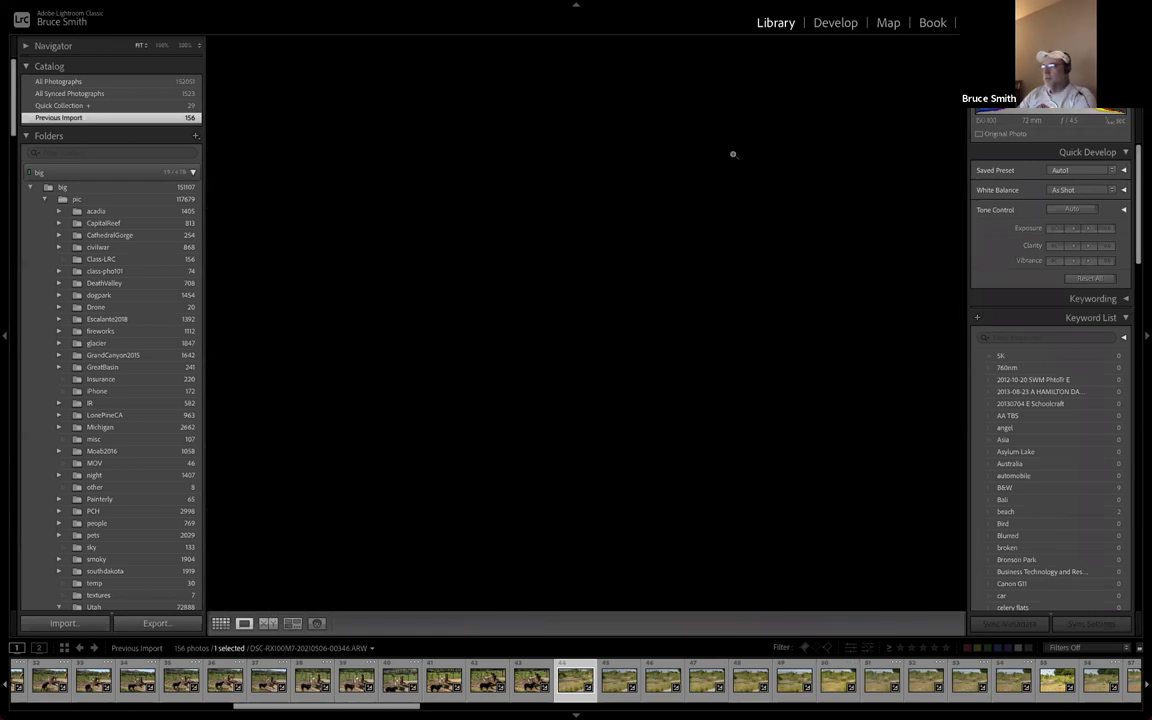
pyautogui.press('Right')
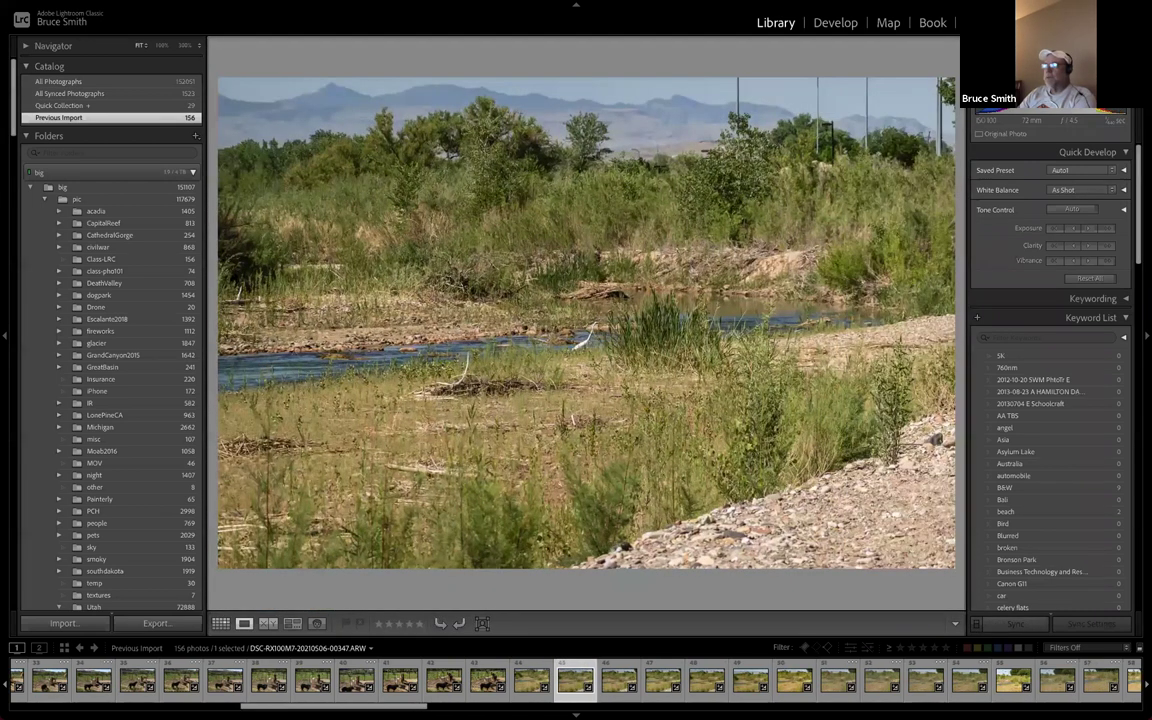
pyautogui.press('Right')
pyautogui.press('Right')
pyautogui.press('Right')
pyautogui.press('Right')
pyautogui.press('Right')
pyautogui.press('g')
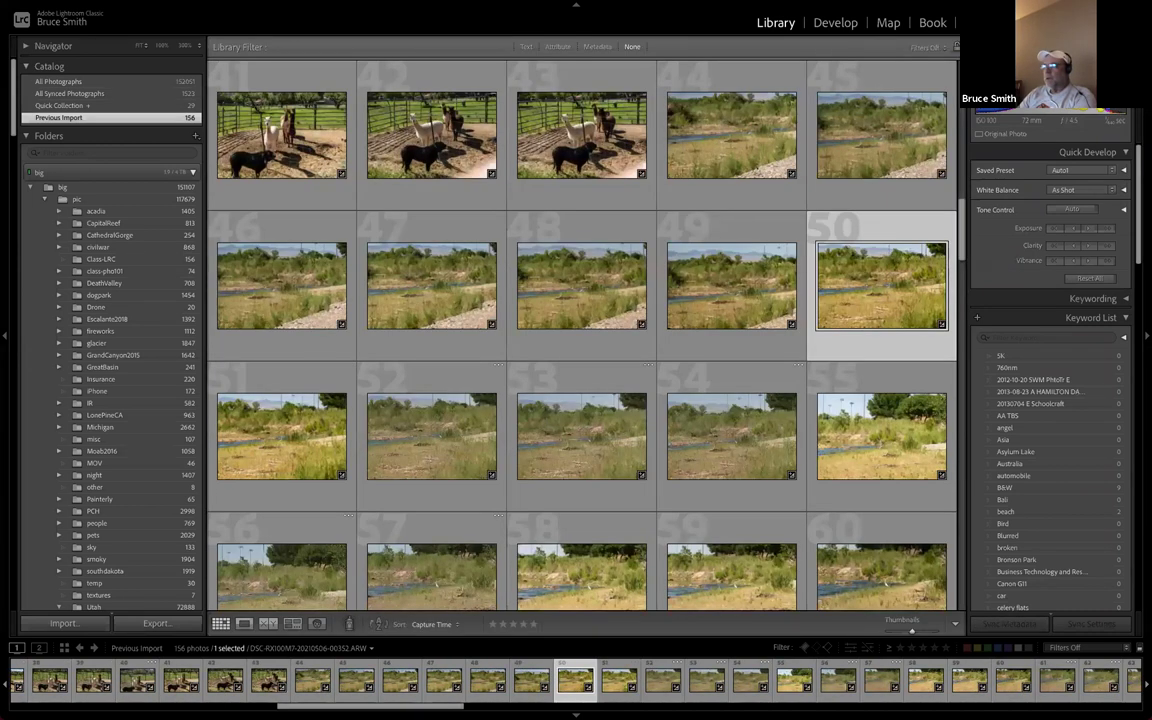
pyautogui.press('Down')
pyautogui.press('Down')
pyautogui.press('Down')
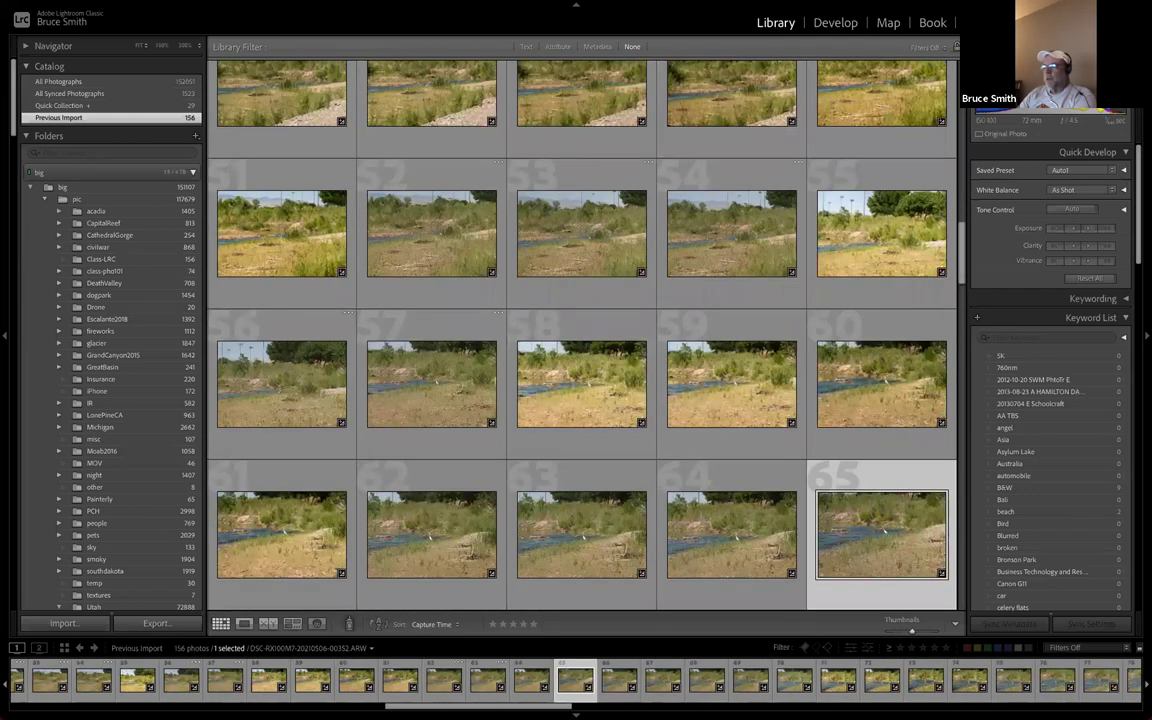
pyautogui.press('e')
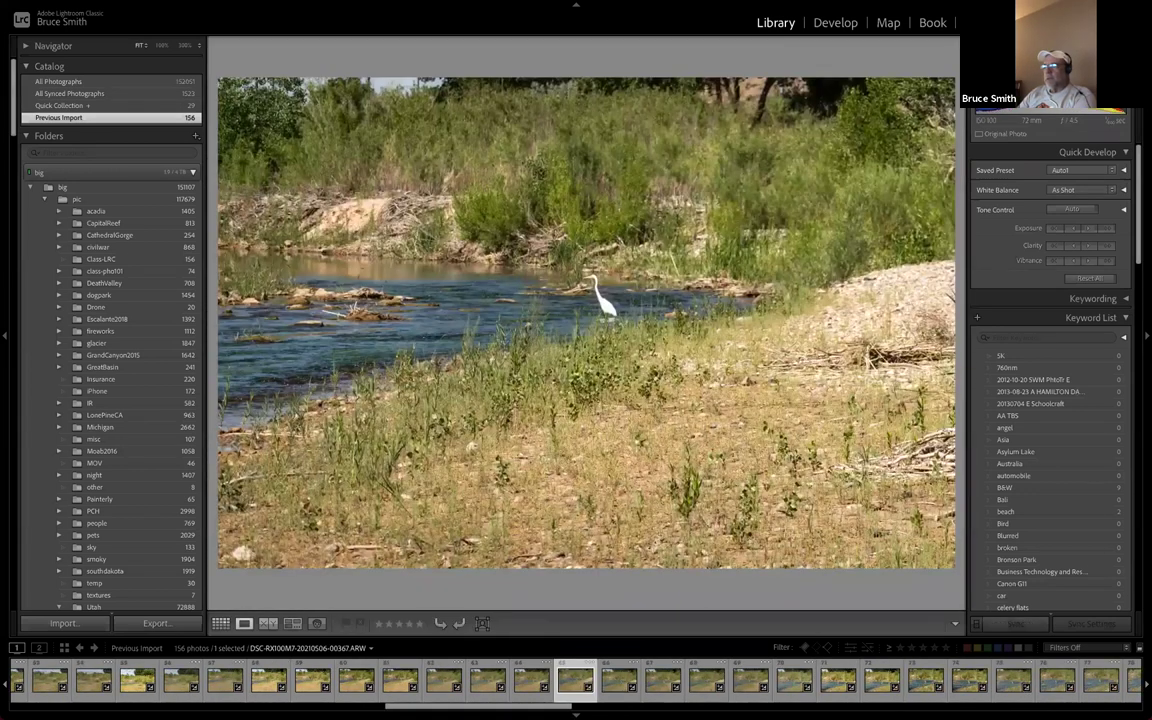
pyautogui.press('Right')
pyautogui.press('Right')
pyautogui.press('Right')
pyautogui.press('Right')
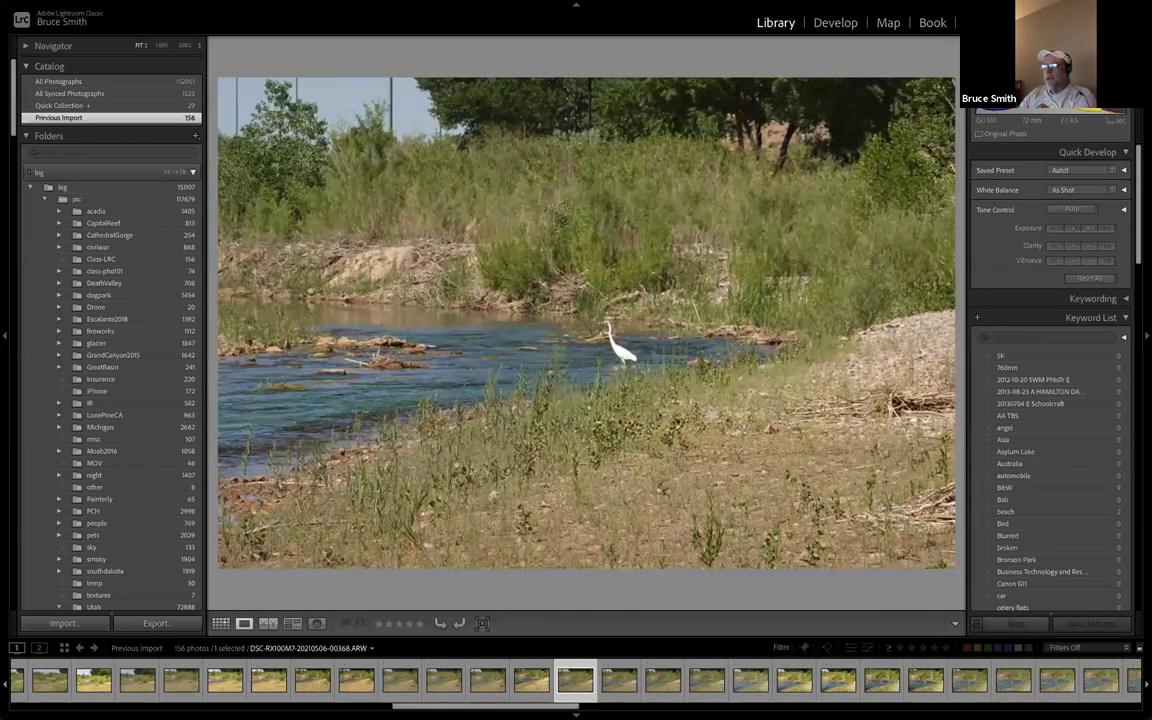
pyautogui.press('Right')
pyautogui.press('Right')
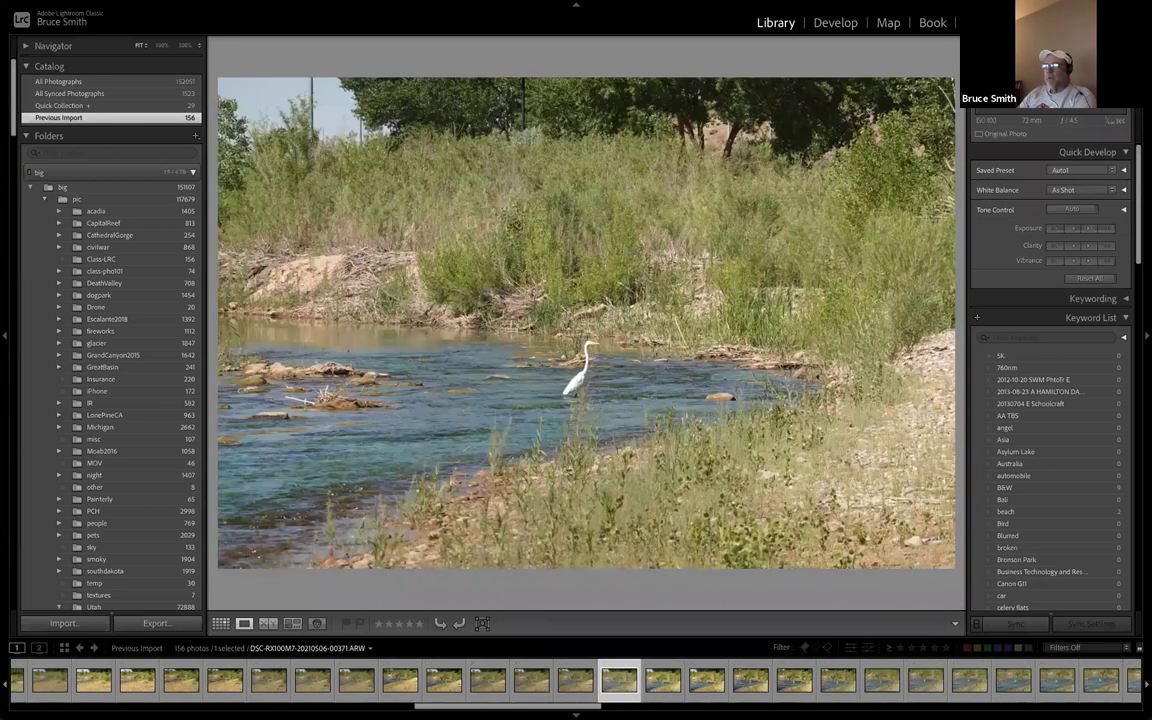
pyautogui.press('g')
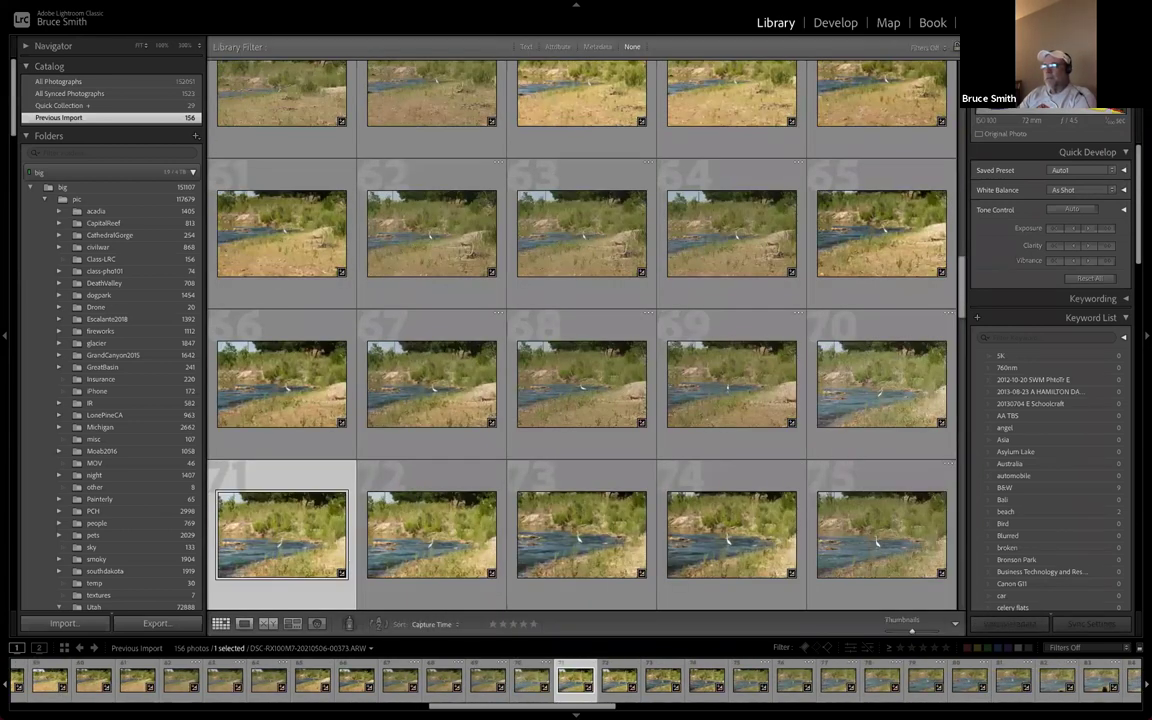
# View egret-and-dog photo 85 full size, then scroll further down the grid
pyautogui.scroll(-3, 582, 330)
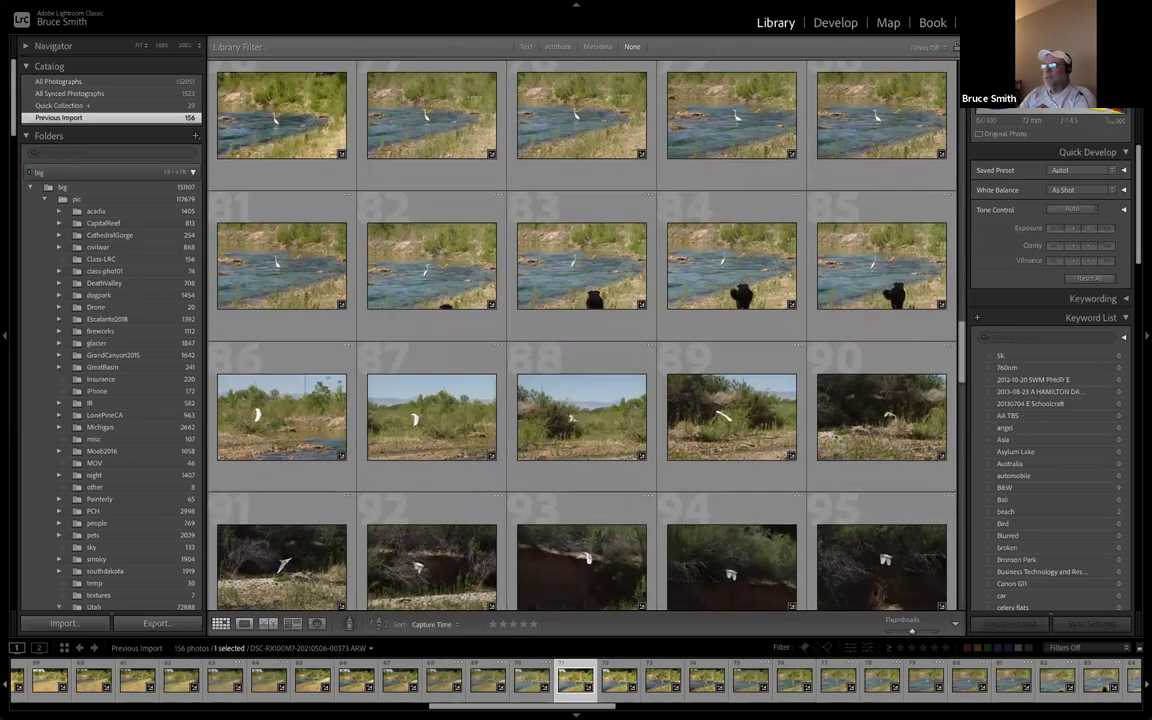
pyautogui.scroll(-1, 827, 108)
pyautogui.doubleClick(853, 183)
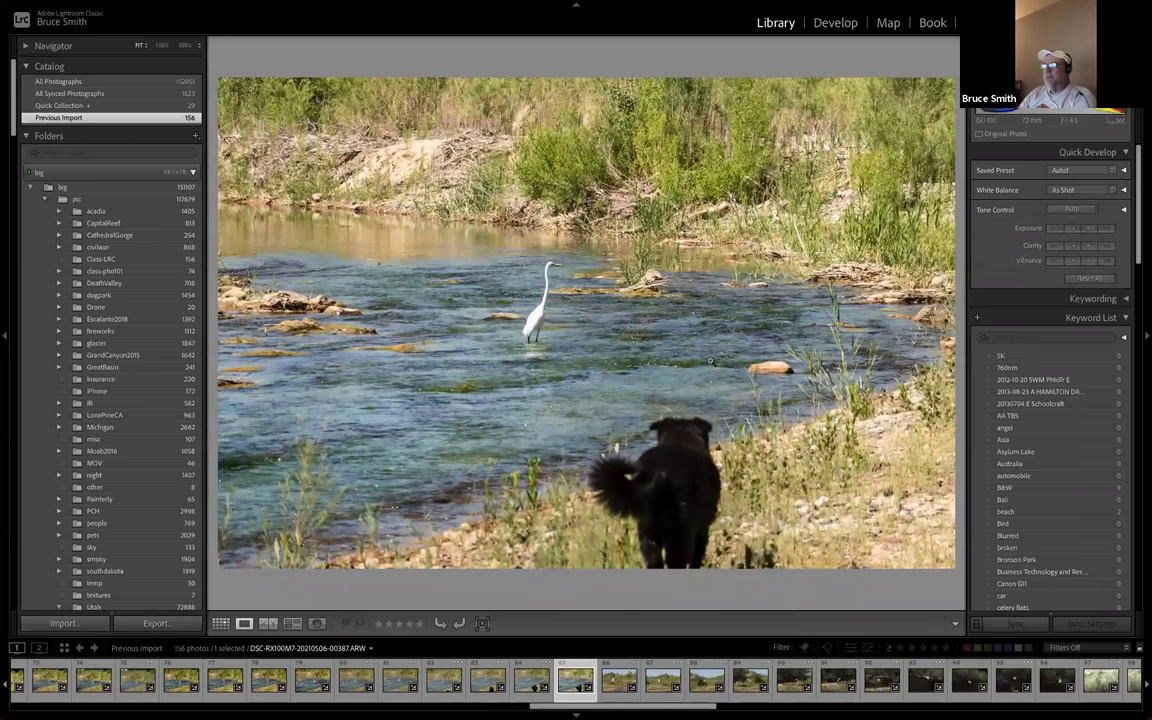
pyautogui.doubleClick(711, 361)
pyautogui.scroll(-2, 705, 405)
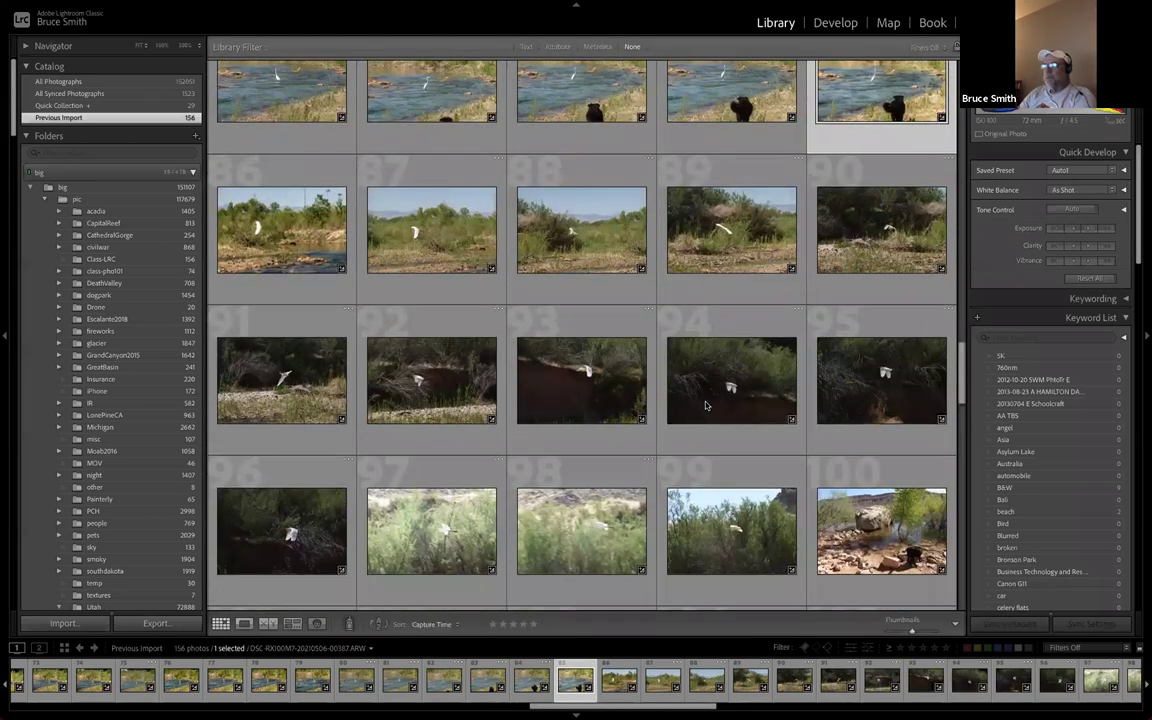
pyautogui.scroll(-10, 705, 405)
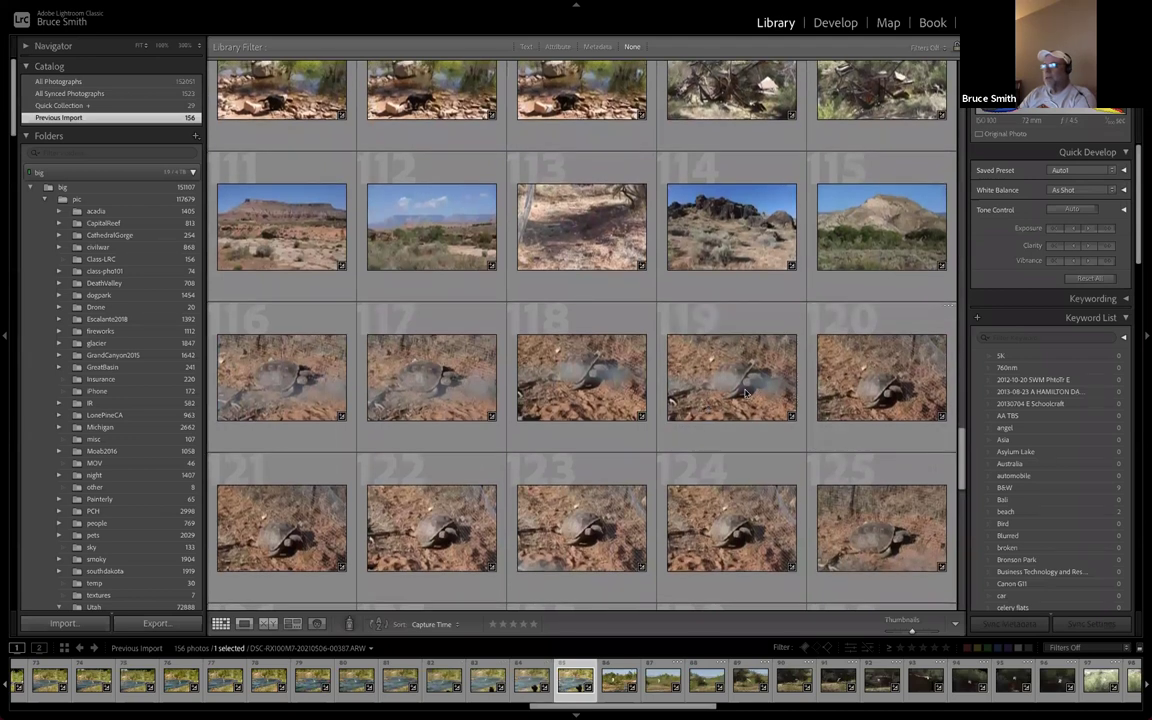
pyautogui.click(745, 393)
pyautogui.doubleClick(745, 393)
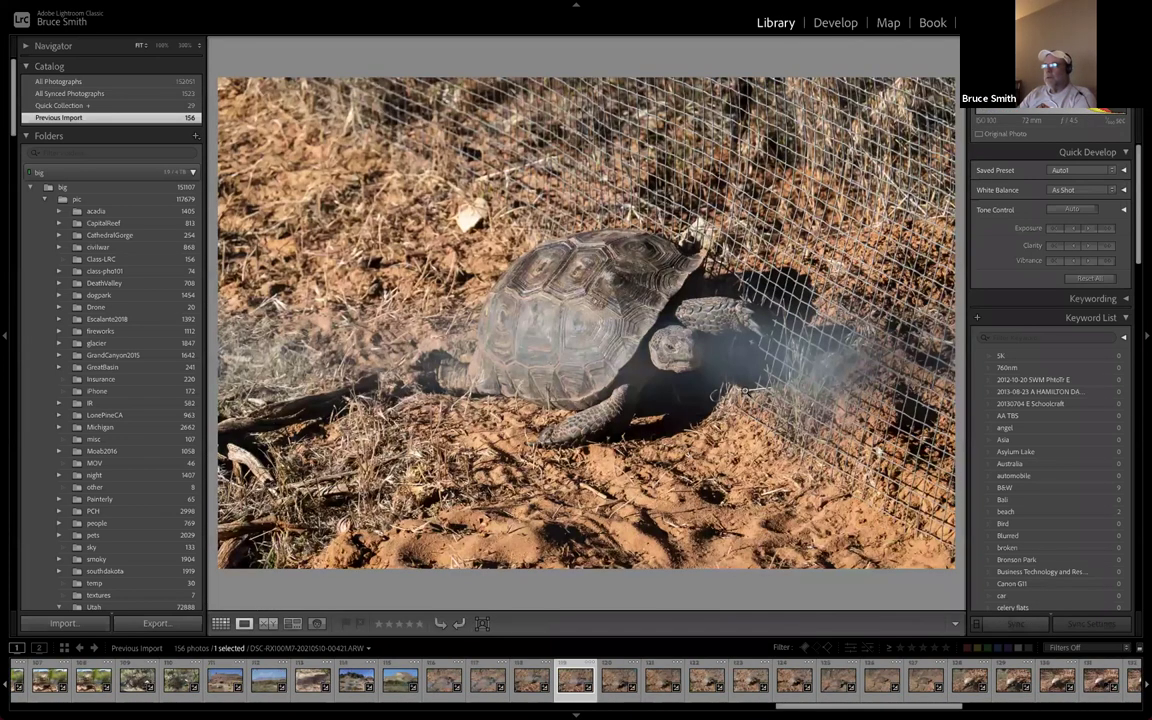
pyautogui.press('Left')
pyautogui.press('Left')
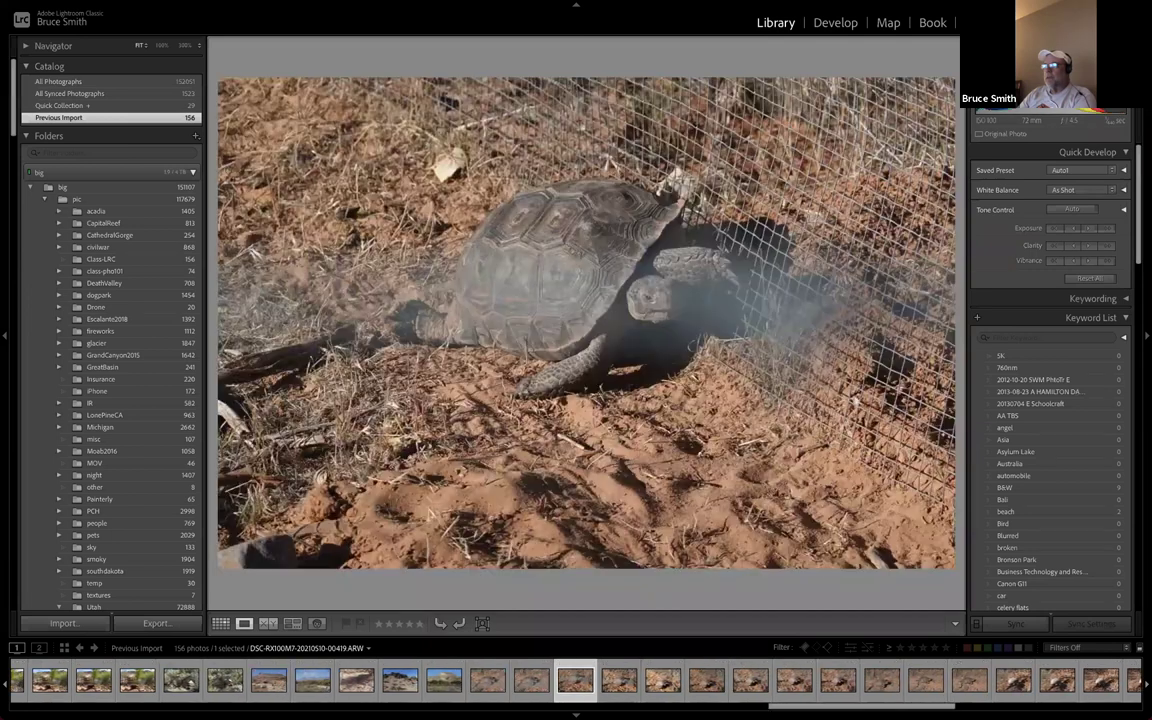
pyautogui.press('Right')
pyautogui.press('x')
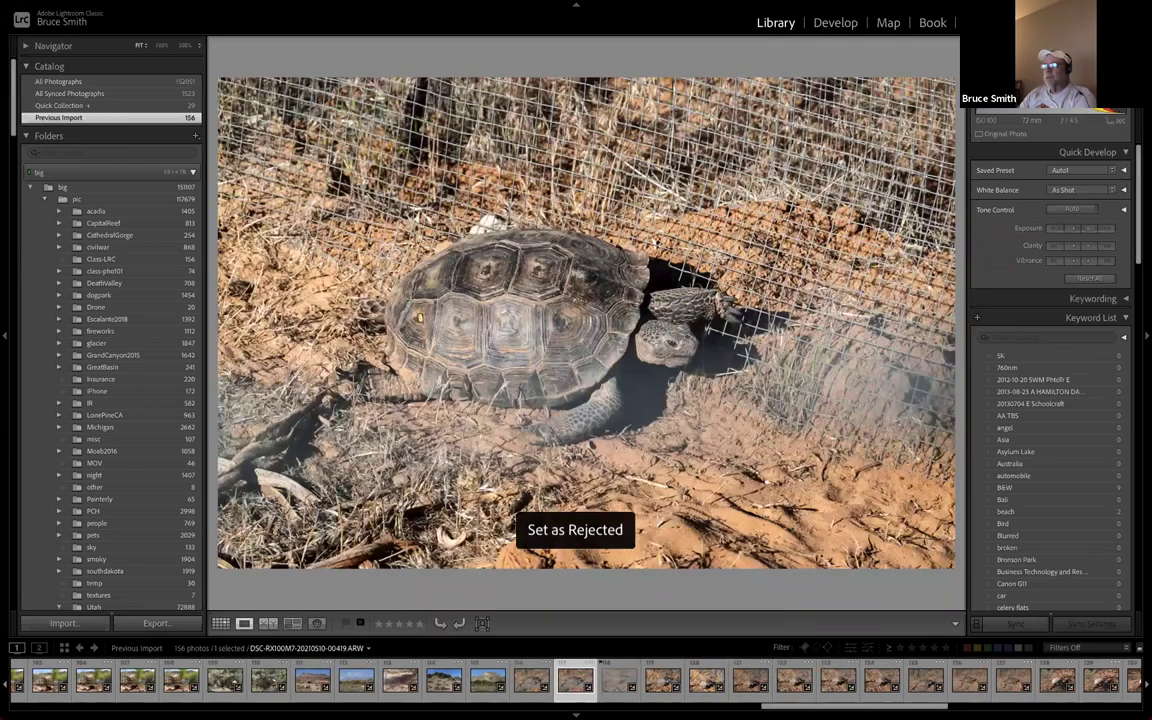
pyautogui.press('Left')
pyautogui.press('g')
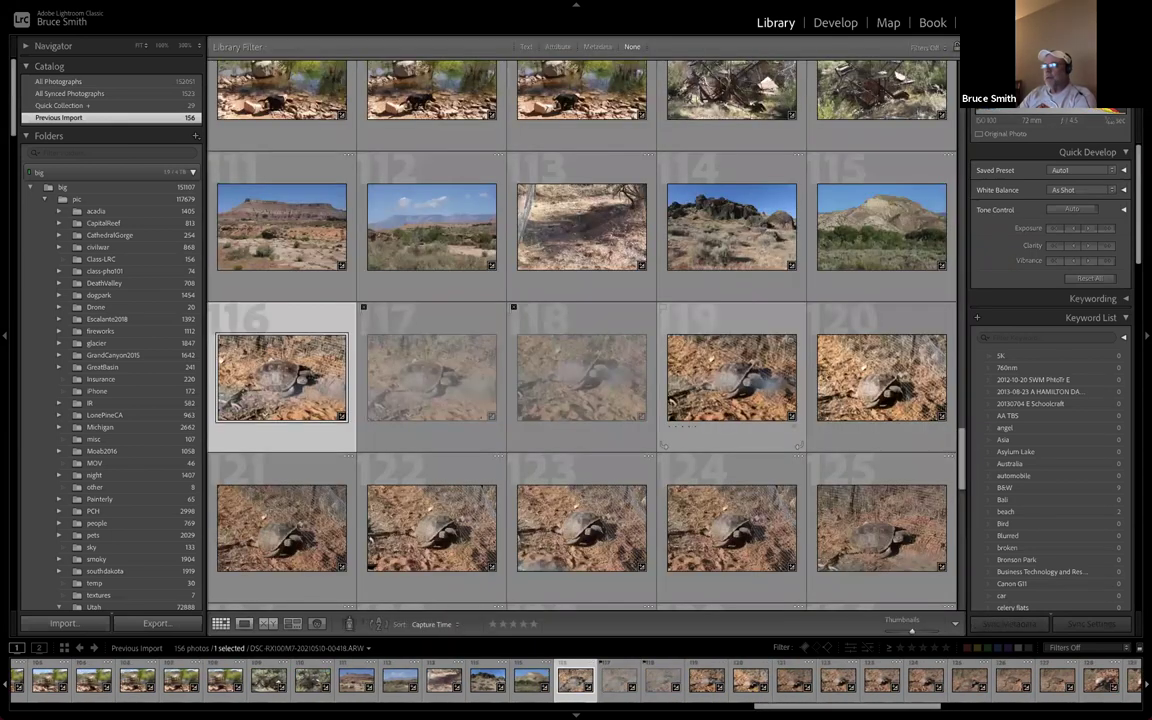
pyautogui.press('Right')
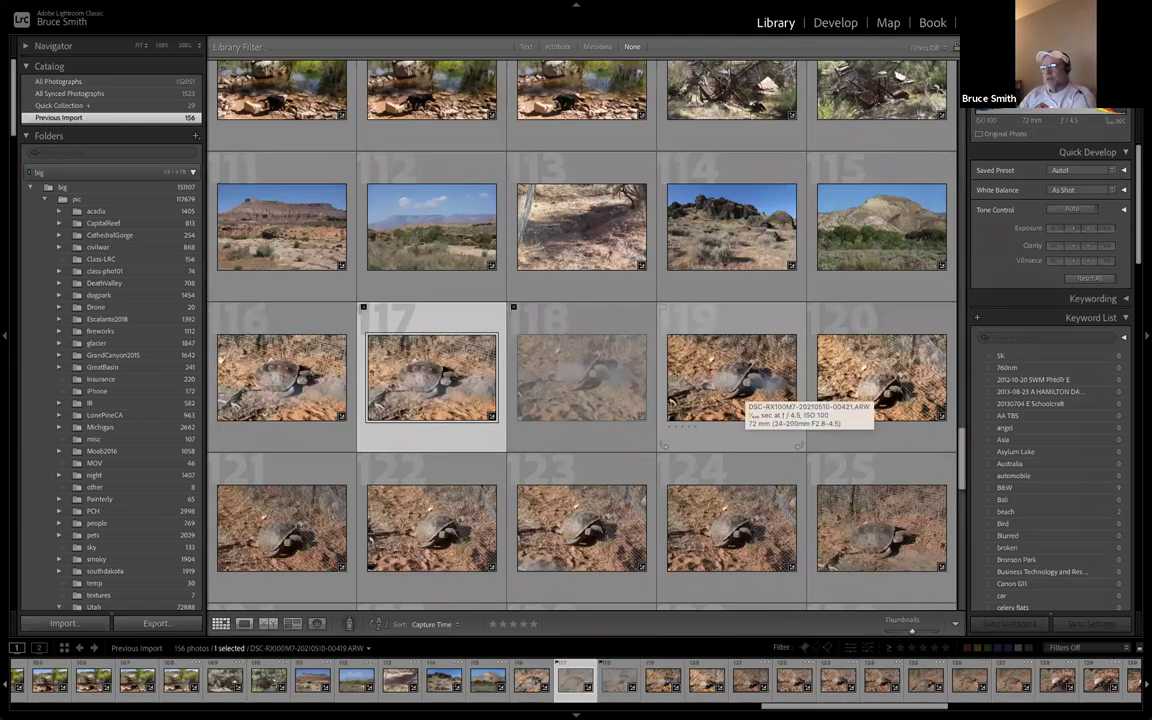
pyautogui.press('u')
pyautogui.press('Right')
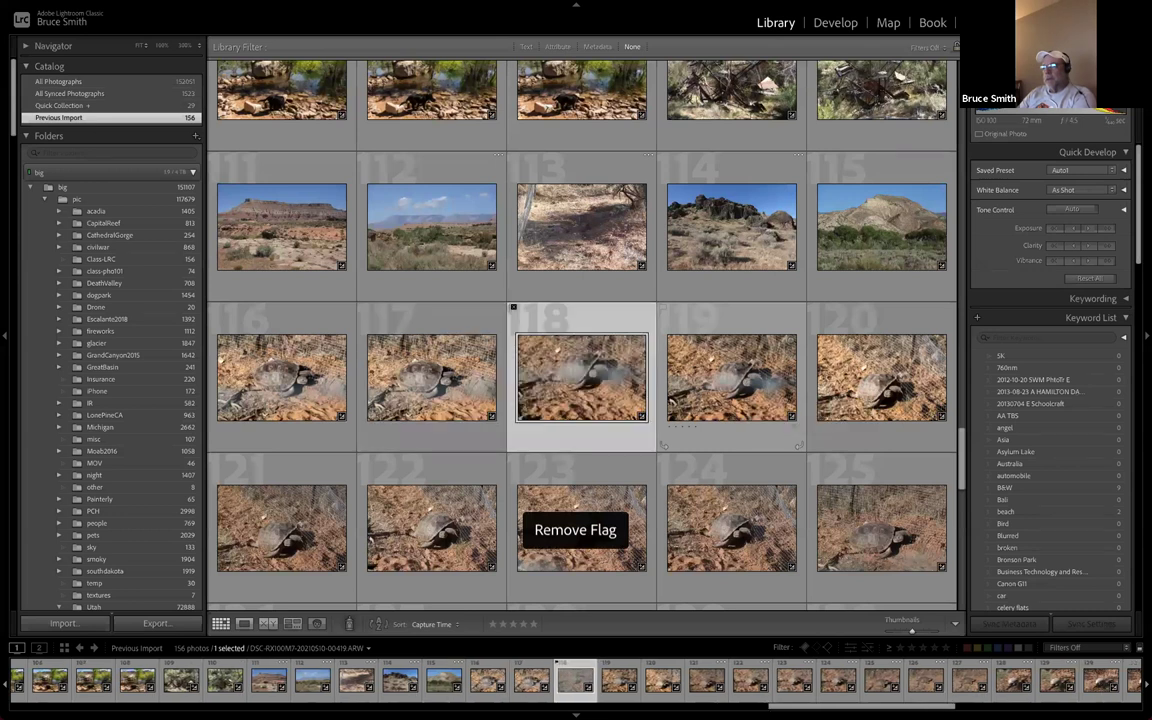
pyautogui.press('u')
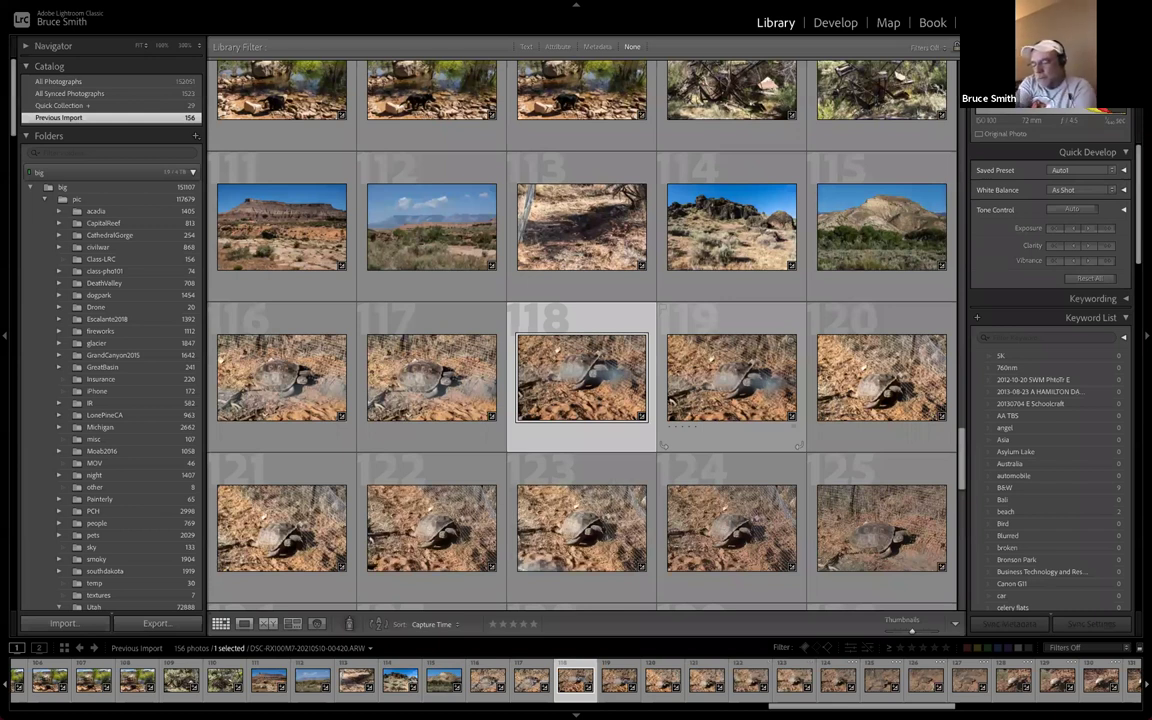
# Find and preview the three-alpaca photo, then take it into the Develop module
pyautogui.scroll(-1, 753, 407)
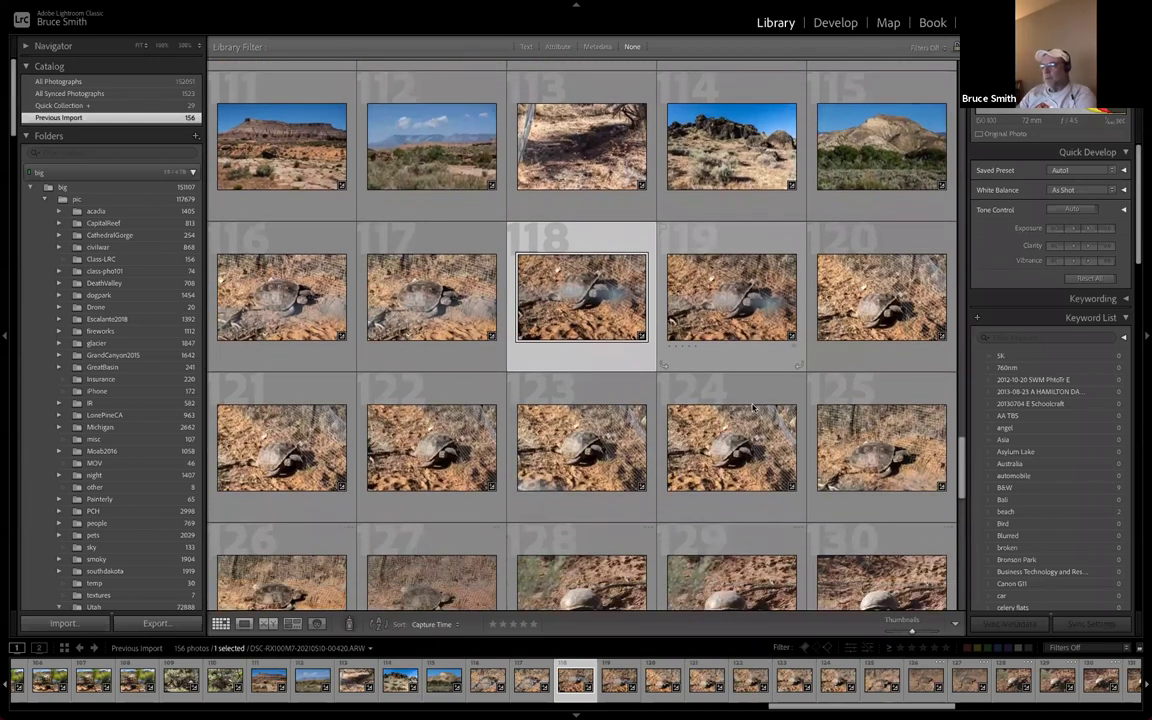
pyautogui.scroll(-3, 753, 407)
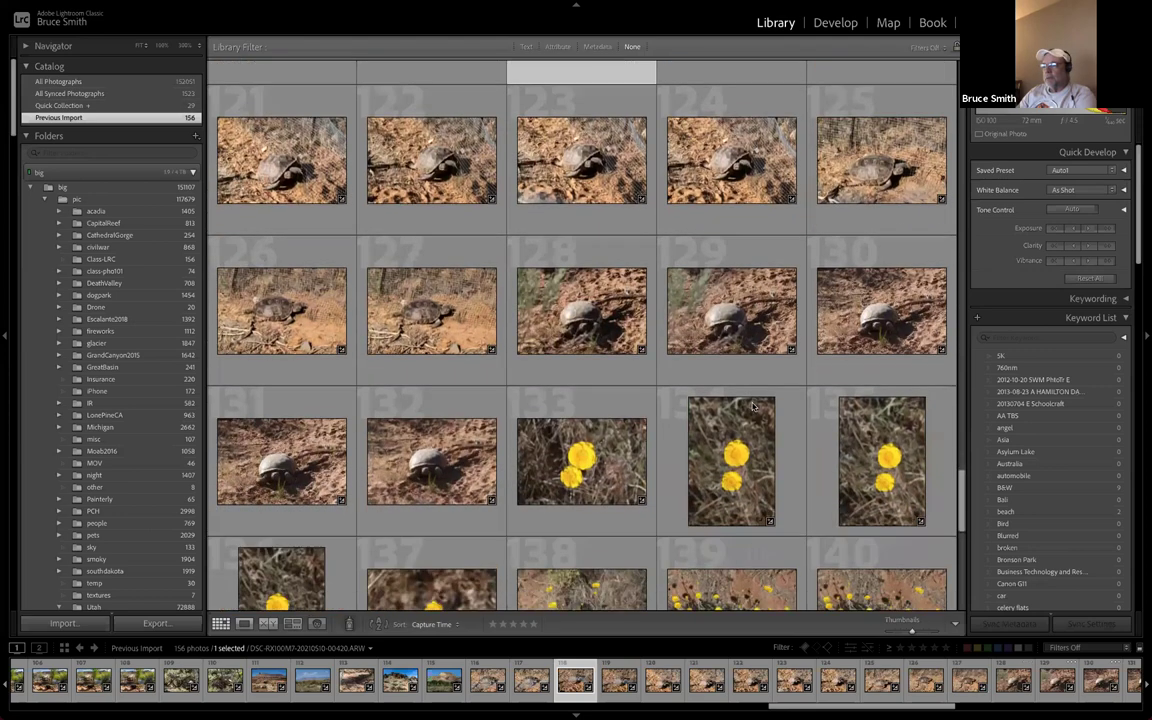
pyautogui.scroll(-6, 753, 407)
pyautogui.scroll(15, 613, 419)
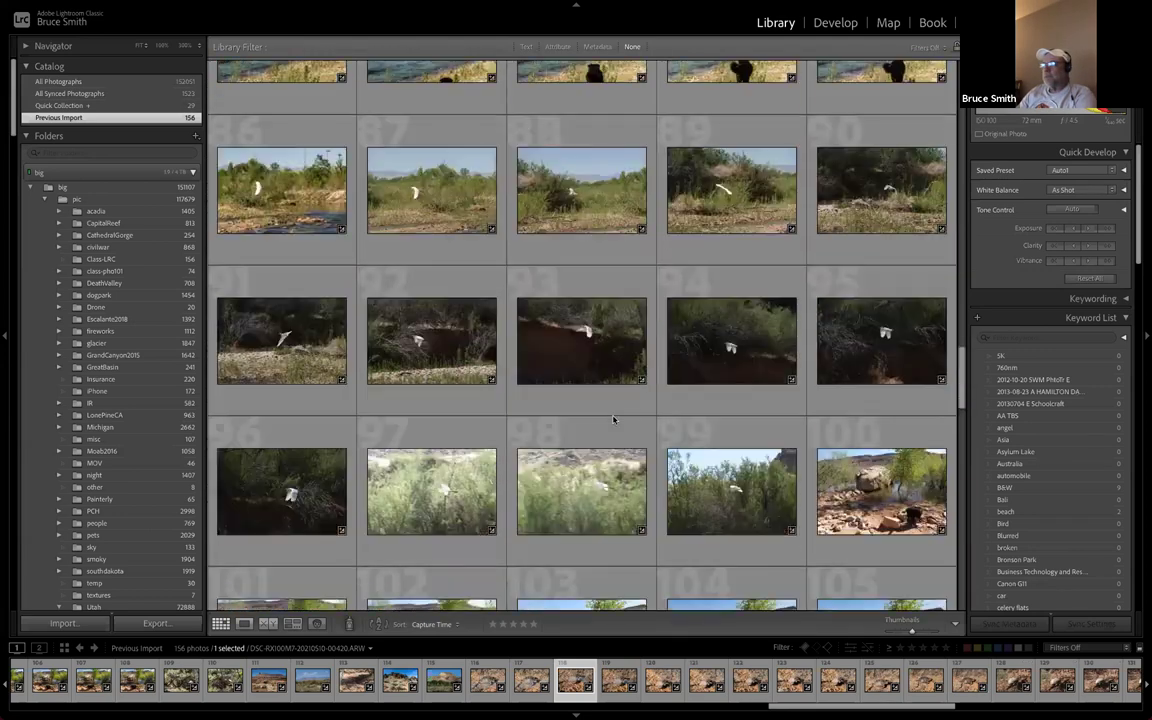
pyautogui.scroll(16, 613, 419)
pyautogui.scroll(4, 613, 420)
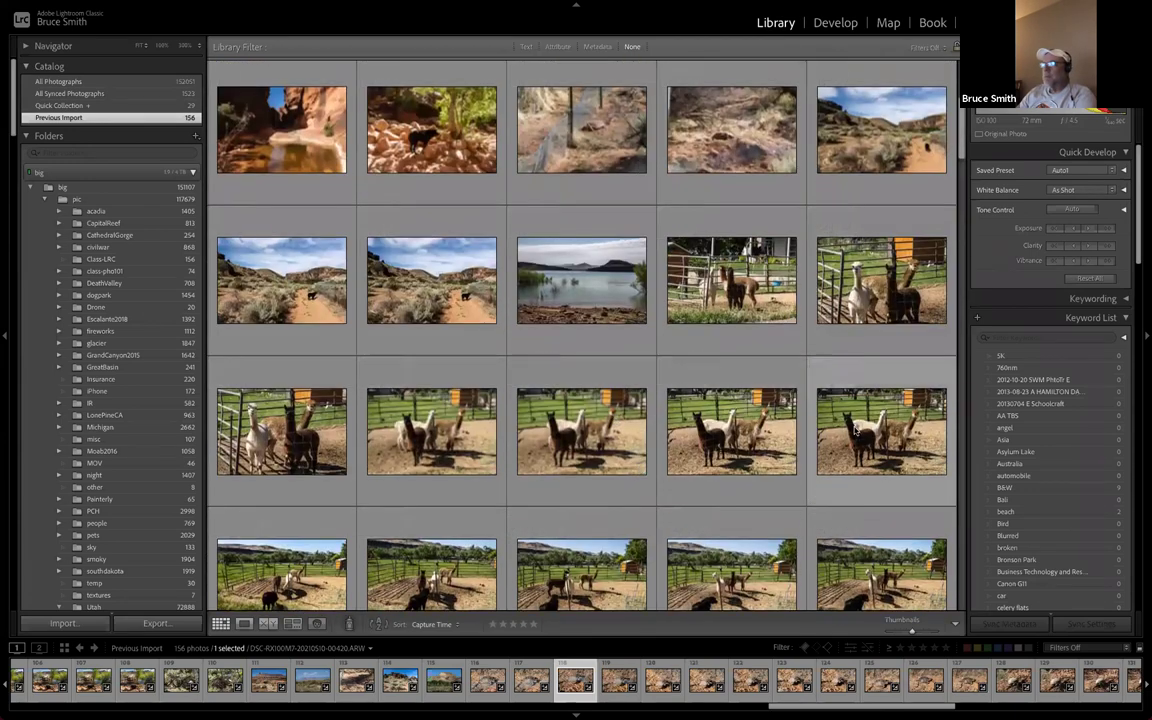
pyautogui.doubleClick(857, 428)
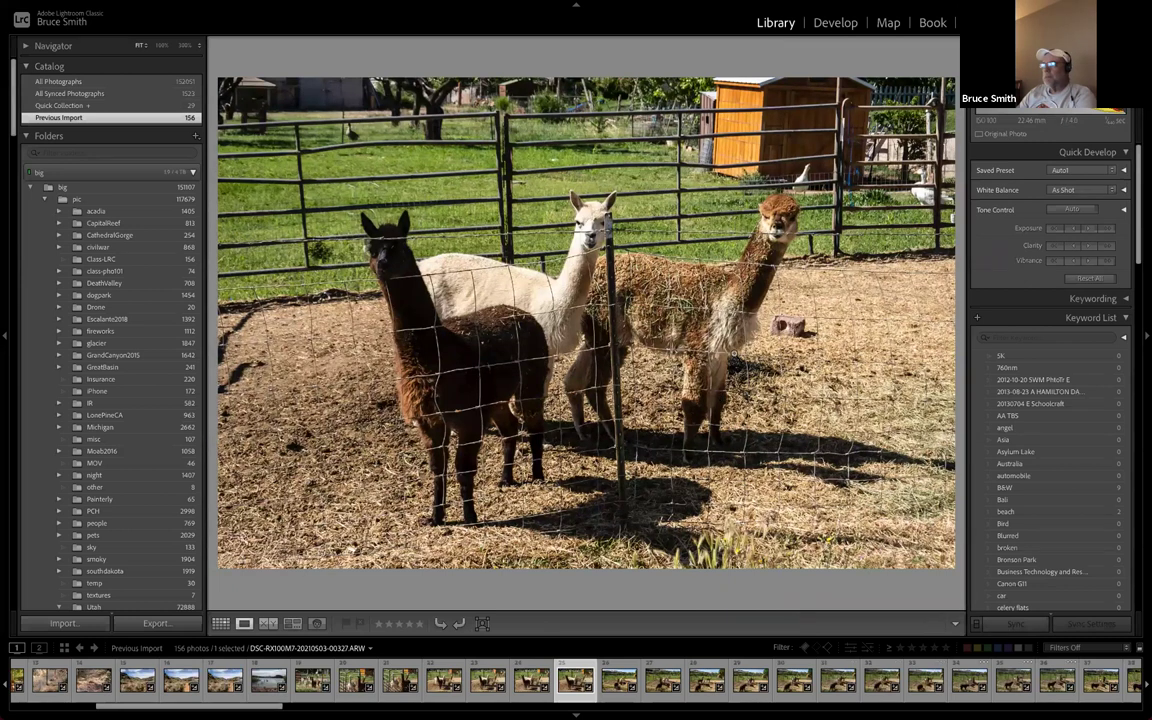
pyautogui.doubleClick(660, 318)
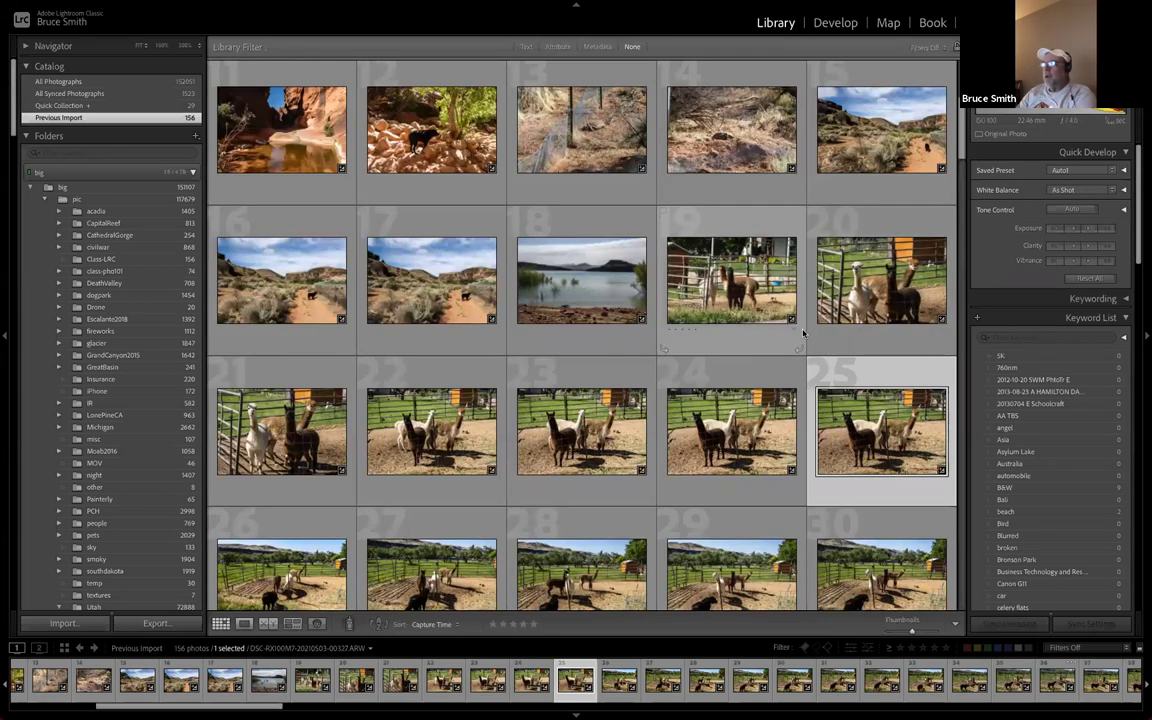
pyautogui.press('d')
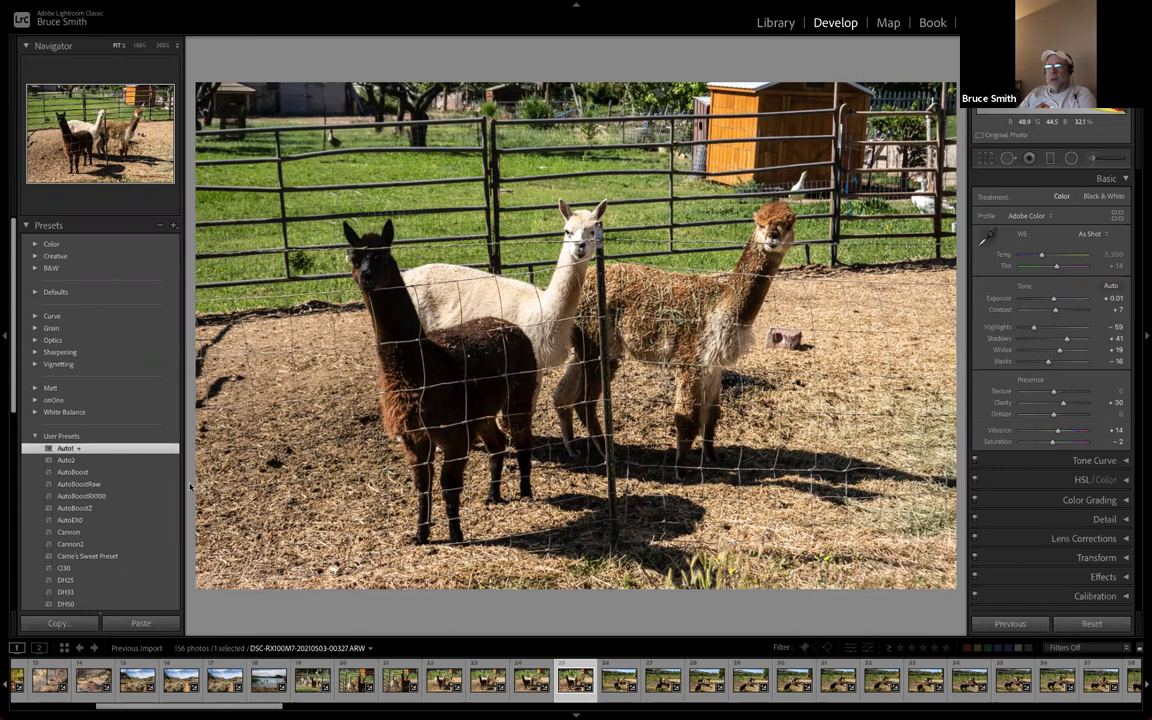
# Apply the AutoBoostRX100 preset and push Shadows to +100
pyautogui.click(134, 501)
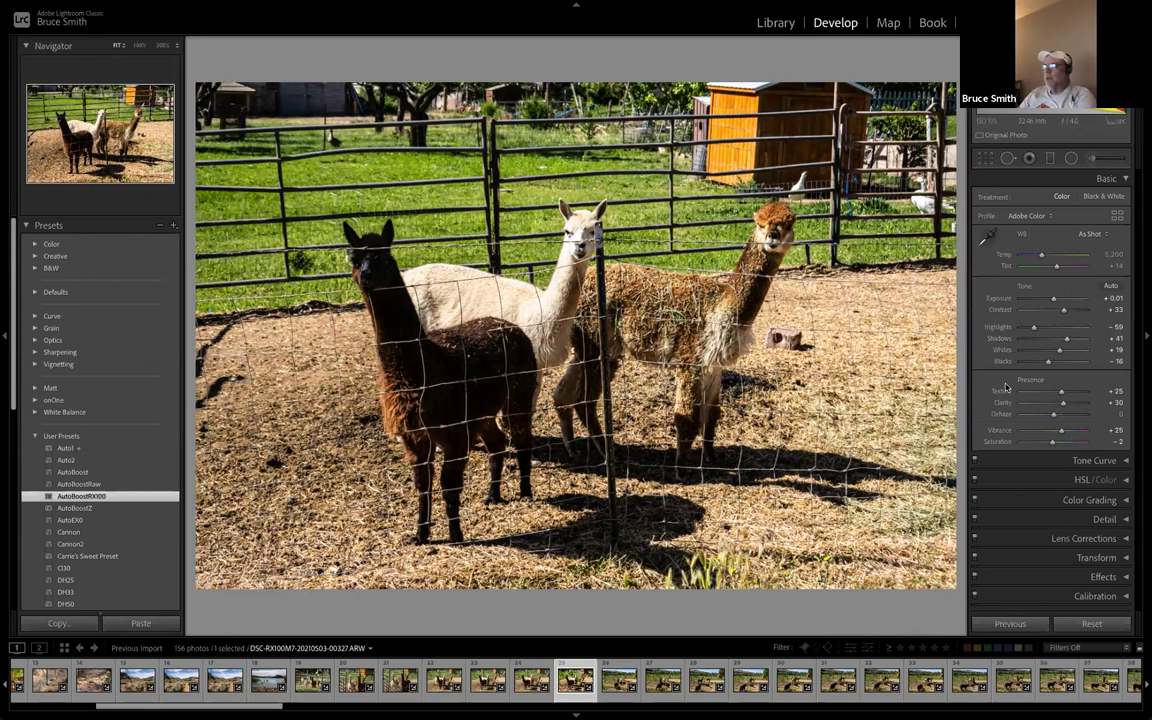
pyautogui.moveTo(1068, 341); pyautogui.dragTo(1089, 342)
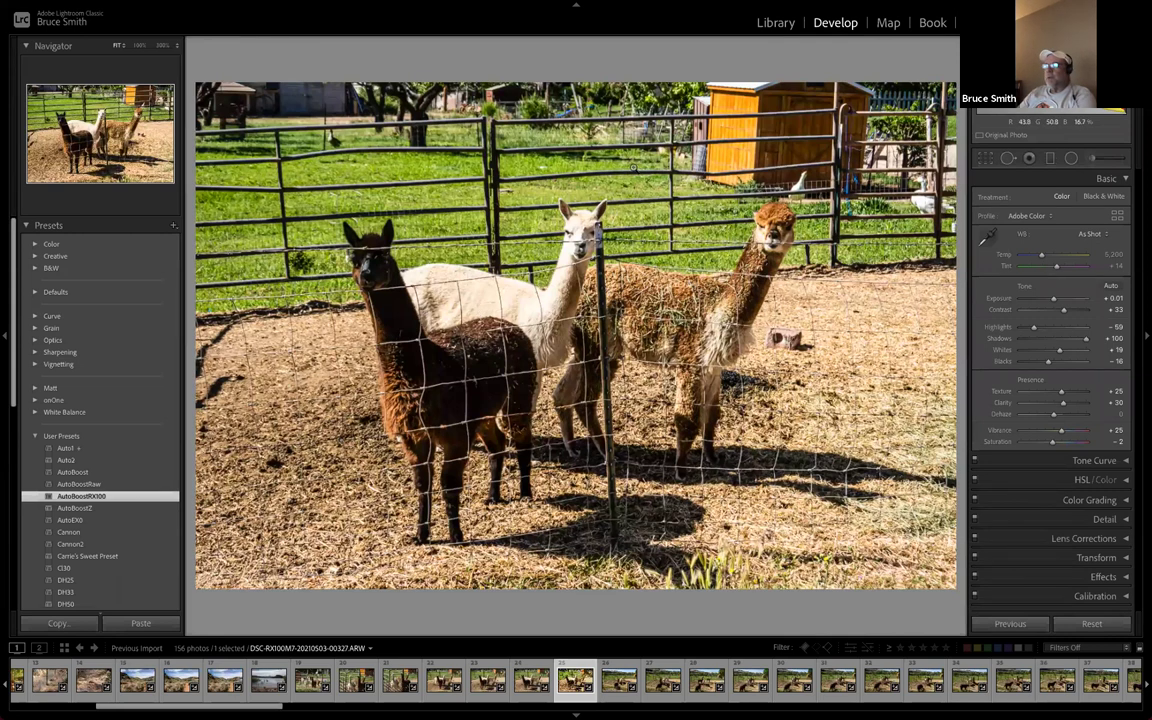
# Crop the alpaca photo by raising its bottom edge at the original aspect ratio
pyautogui.press('r')
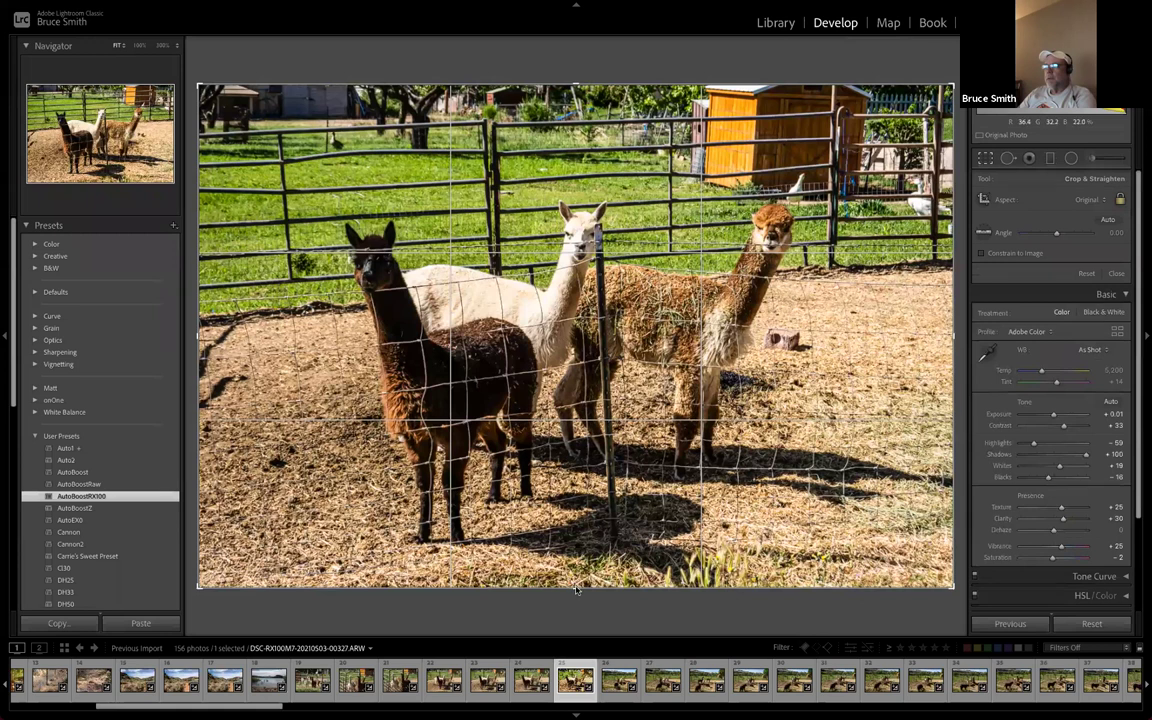
pyautogui.rightClick(577, 580)
pyautogui.moveTo(576, 589); pyautogui.dragTo(580, 558)
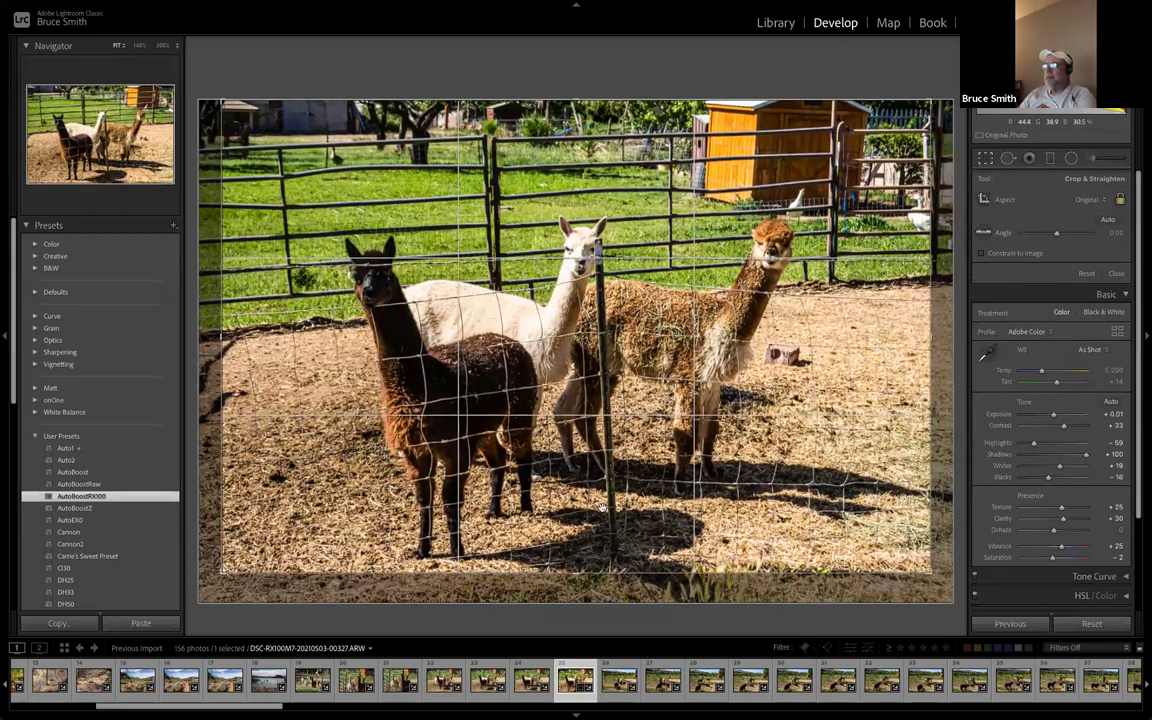
pyautogui.press('Return')
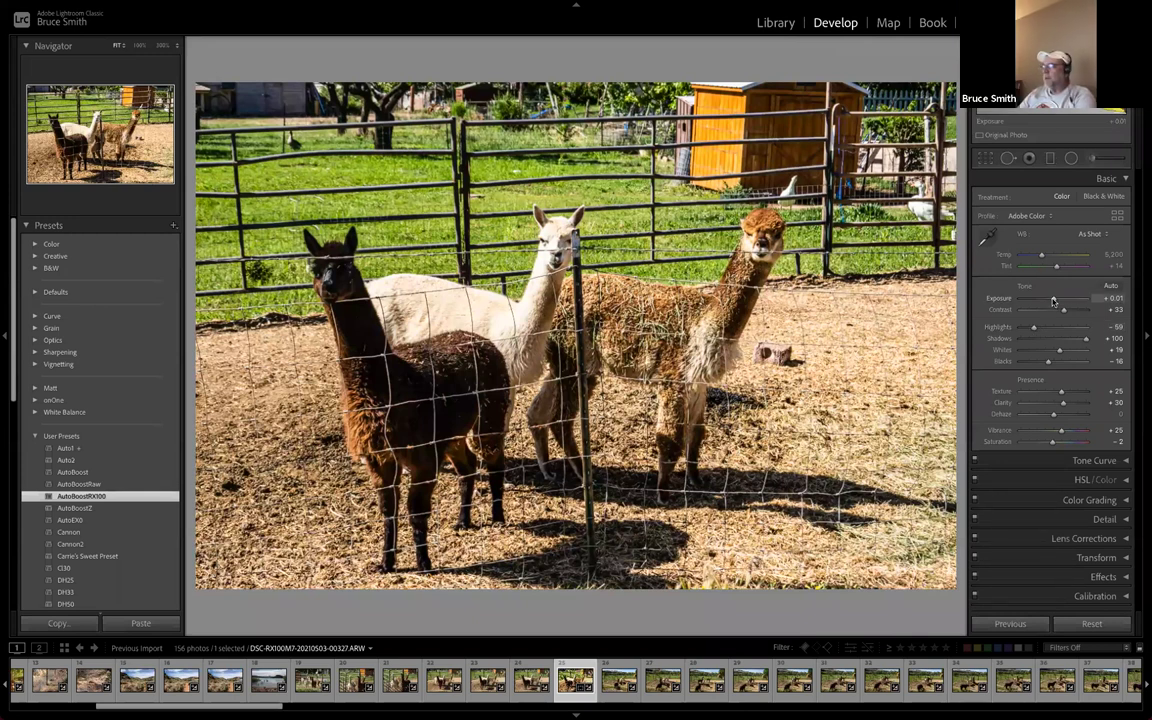
# Test the Exposure, Contrast and Highlights extremes, ending at Exposure 0.00, Contrast +28, Highlights −59
pyautogui.moveTo(1053, 301)
pyautogui.mouseDown()
pyautogui.moveTo(1120, 300)
pyautogui.moveTo(879, 321)
pyautogui.moveTo(1065, 305)
pyautogui.moveTo(1048, 308)
pyautogui.mouseUp()
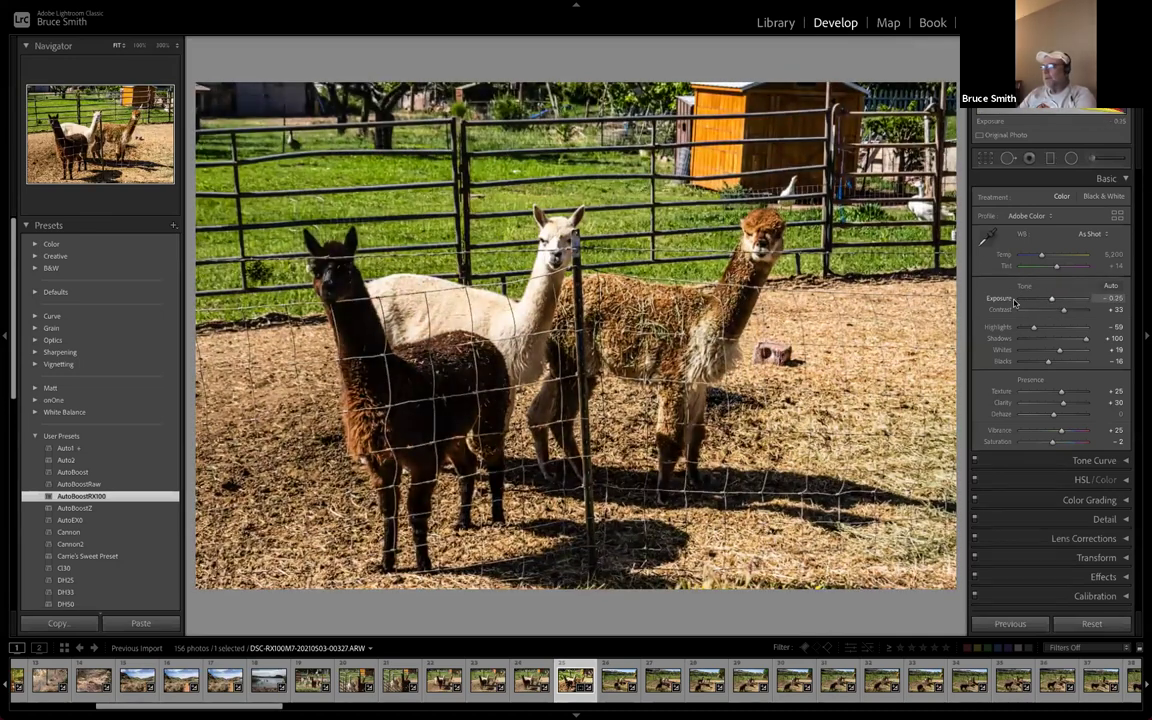
pyautogui.doubleClick(1004, 300)
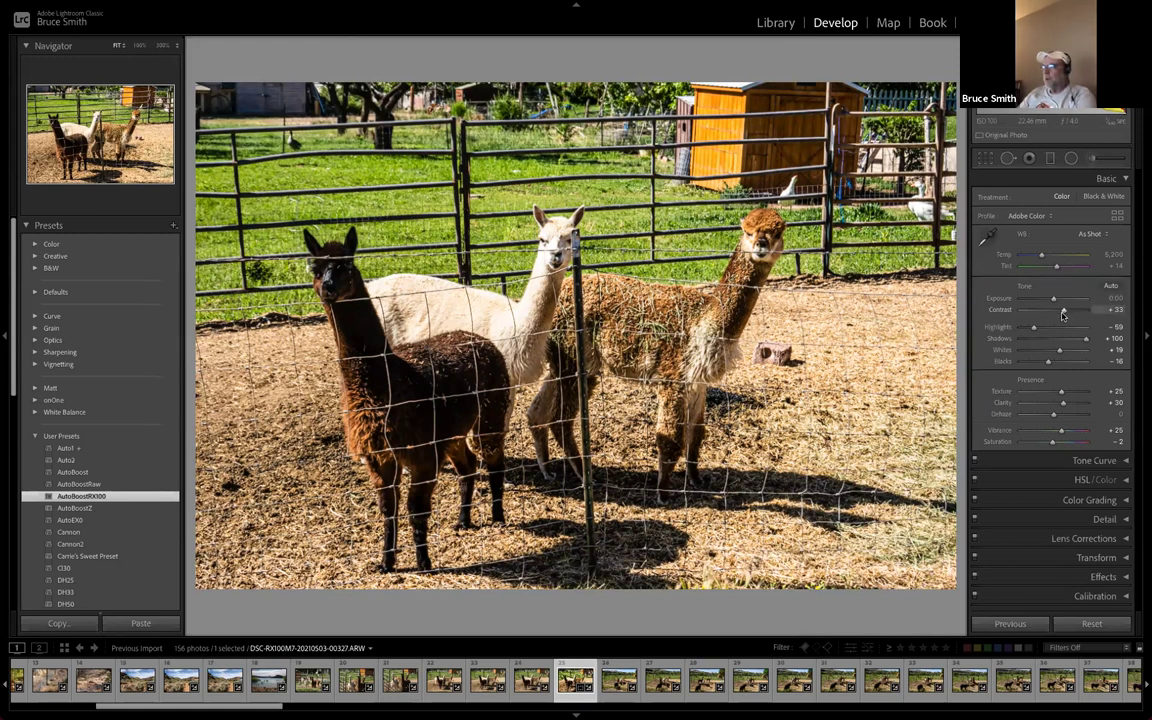
pyautogui.moveTo(1076, 313); pyautogui.dragTo(988, 318)
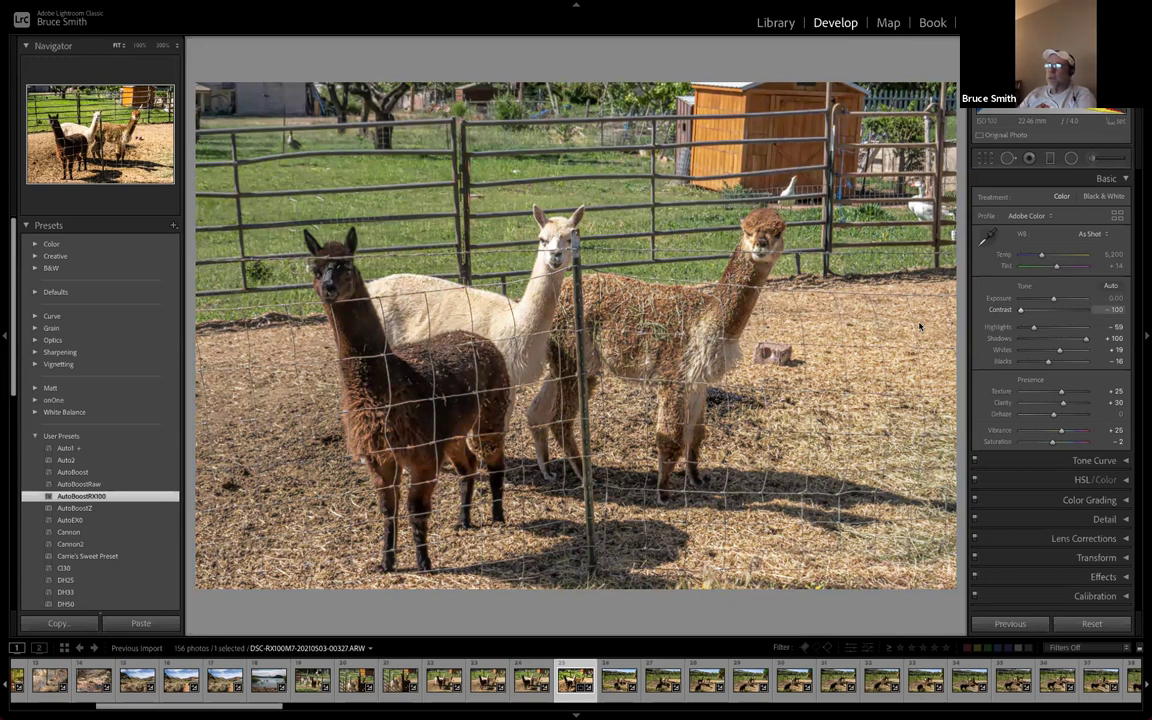
pyautogui.moveTo(1020, 310); pyautogui.dragTo(1060, 323)
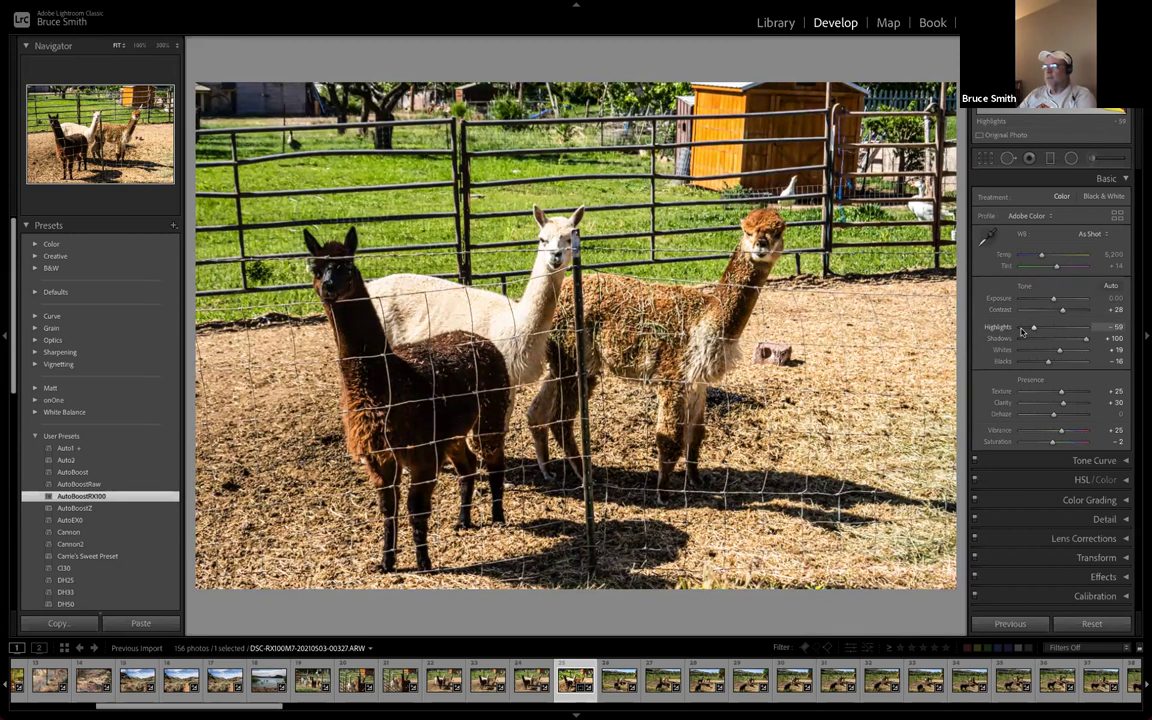
pyautogui.moveTo(1021, 332); pyautogui.dragTo(1105, 332)
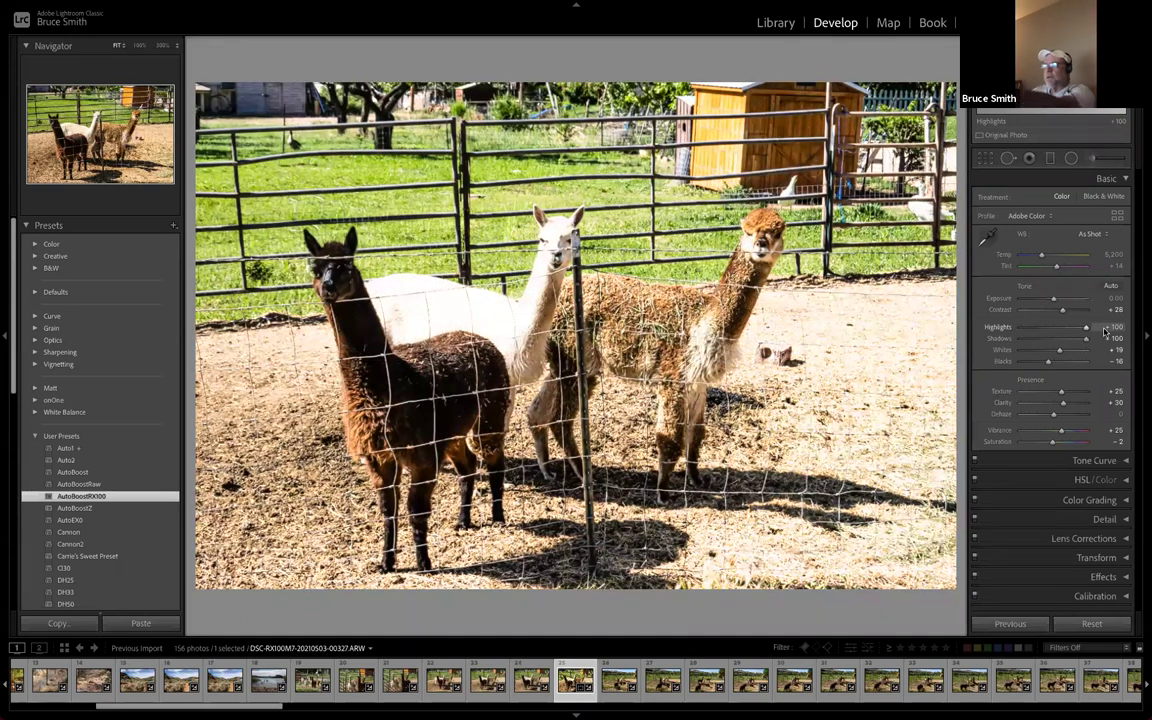
pyautogui.moveTo(1095, 332); pyautogui.dragTo(1034, 331)
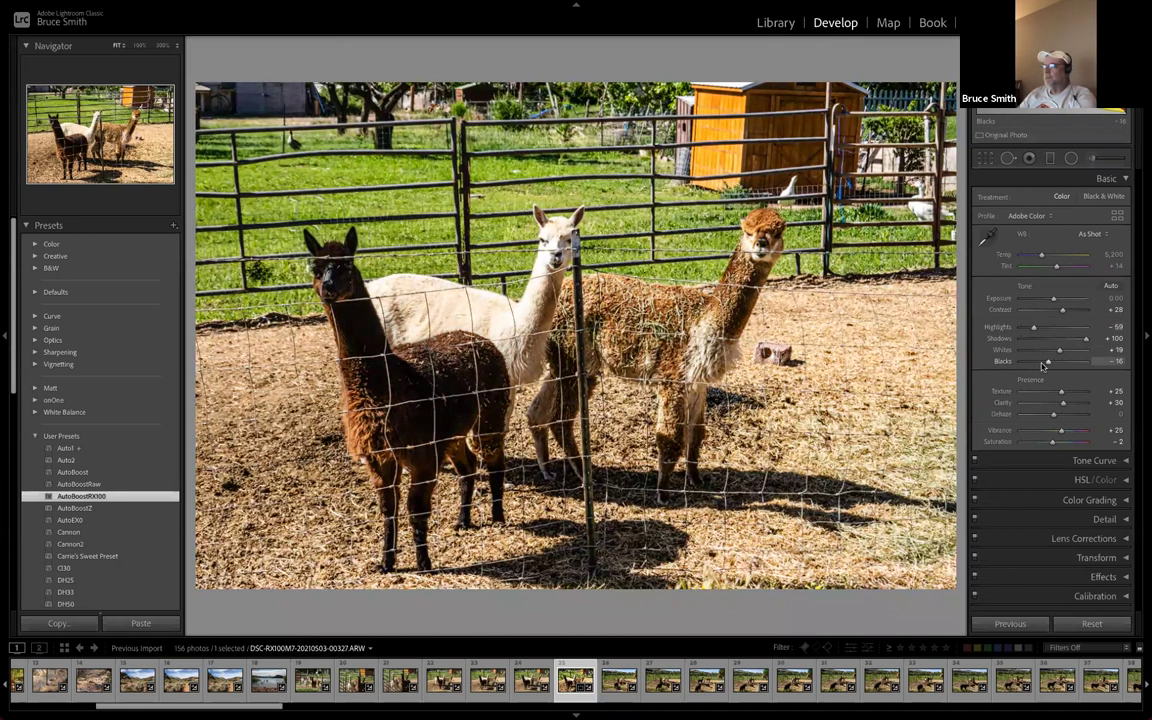
# Swing Shadows to +92 and Whites to −25, and raise Blacks from −16 to +17
pyautogui.moveTo(1087, 342); pyautogui.dragTo(975, 348)
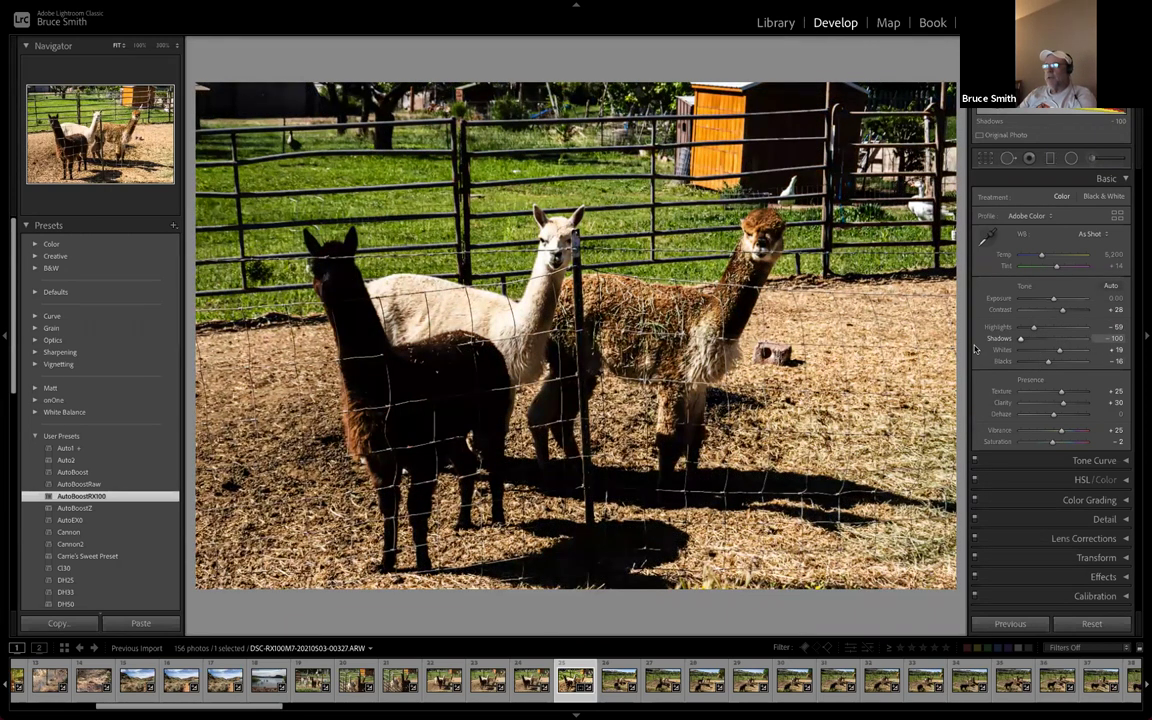
pyautogui.moveTo(1020, 339); pyautogui.dragTo(1086, 349)
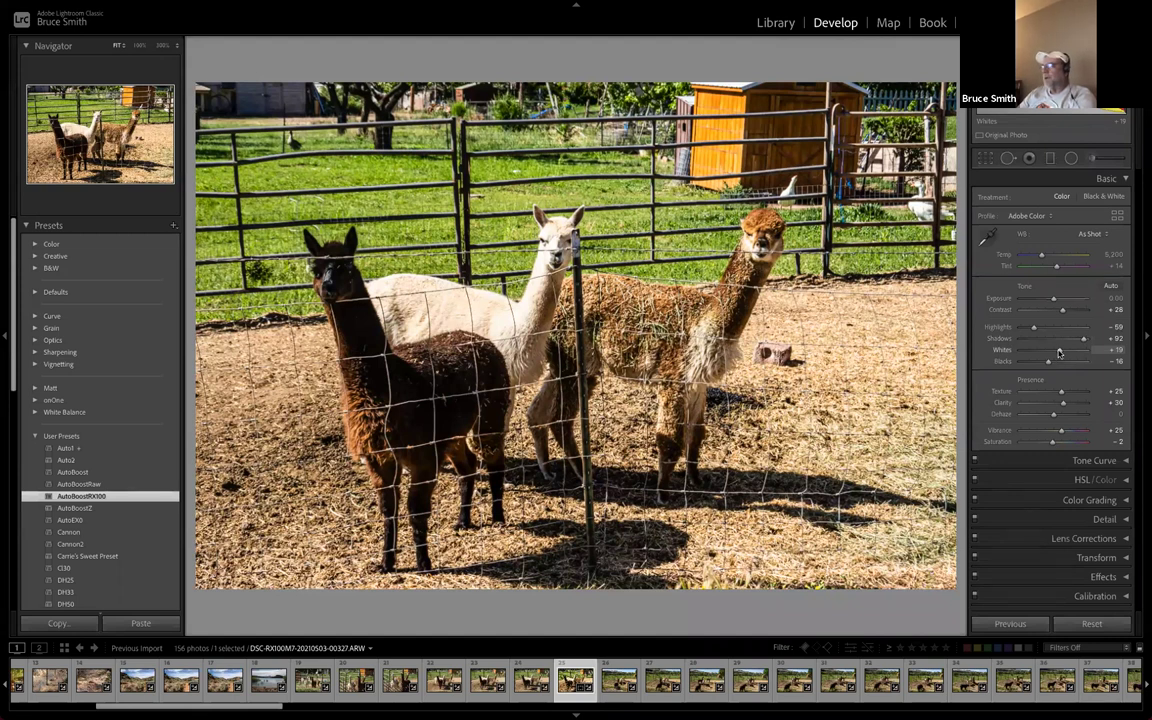
pyautogui.moveTo(1059, 353); pyautogui.dragTo(1063, 353)
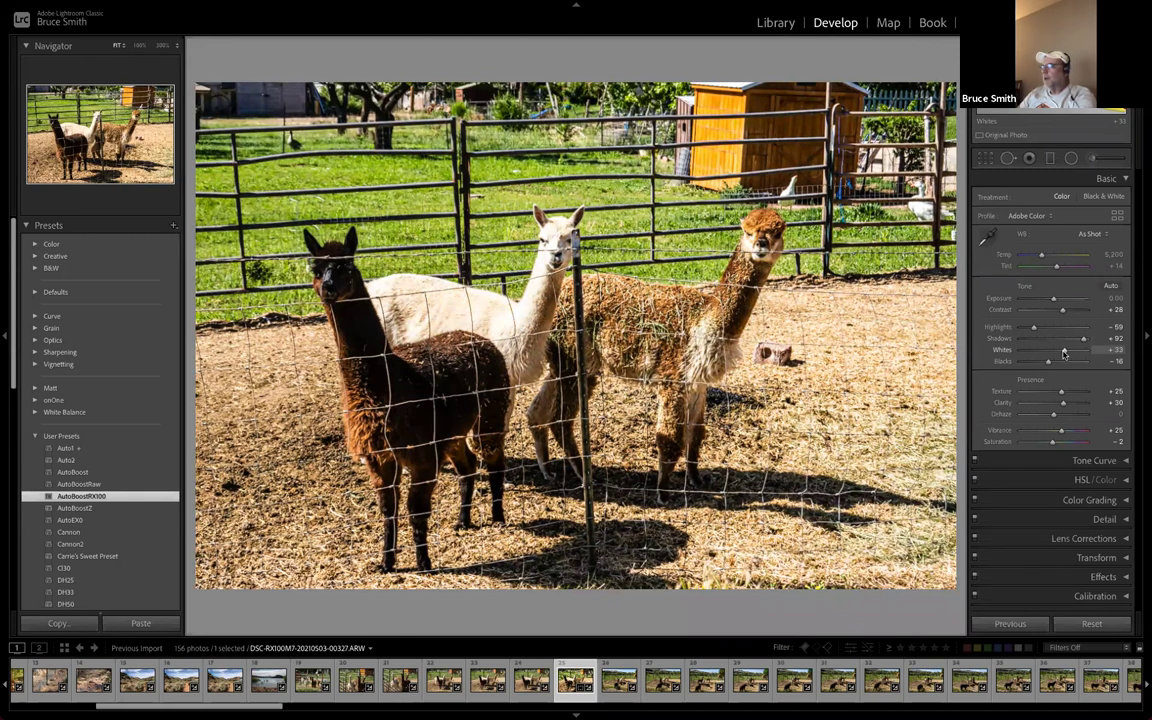
pyautogui.moveTo(1064, 353); pyautogui.dragTo(1045, 352)
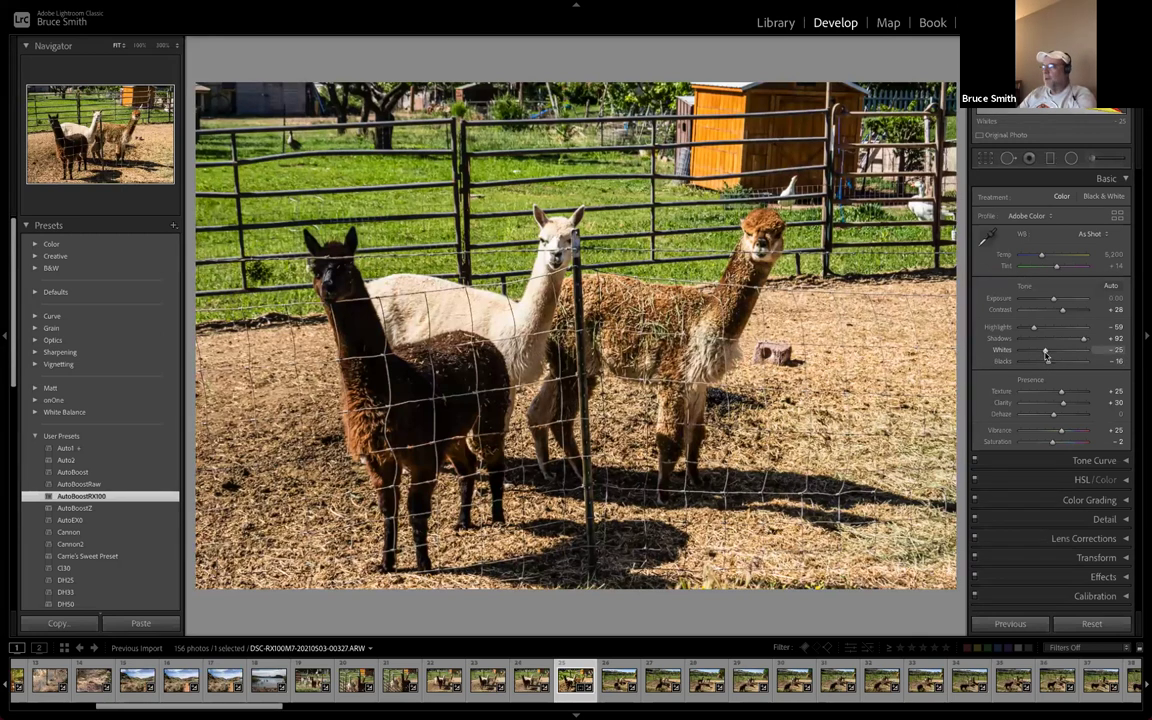
pyautogui.moveTo(1048, 362); pyautogui.dragTo(1060, 362)
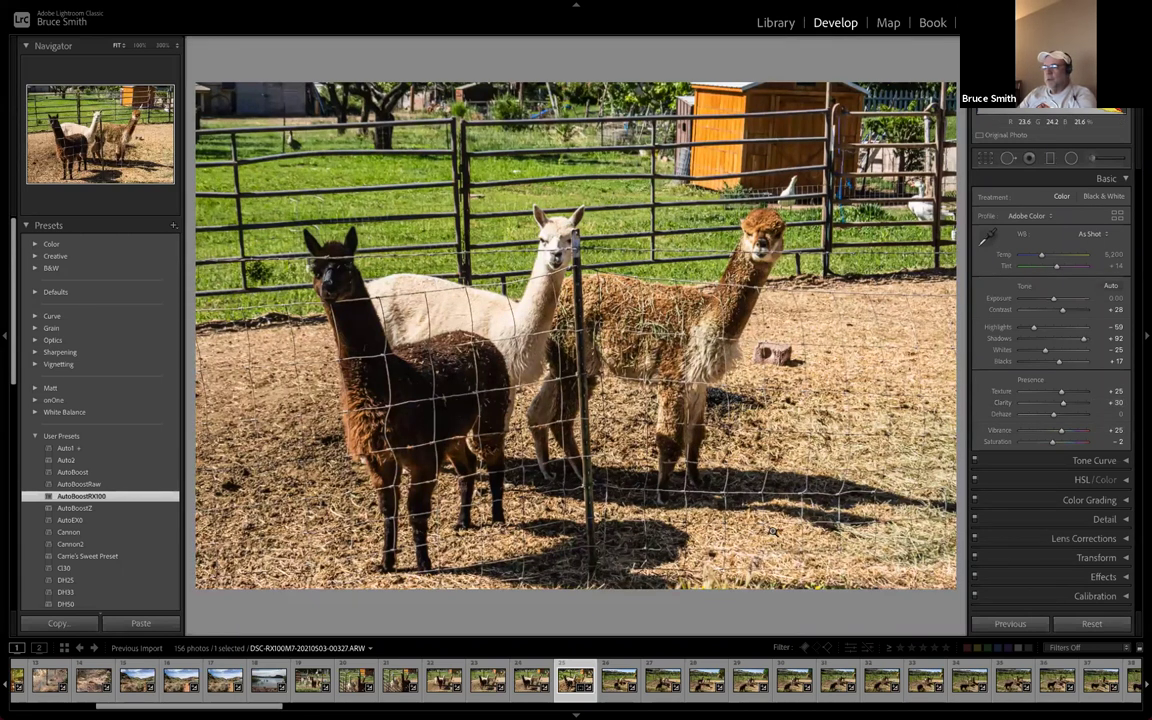
# Open the desert trail photo with the black dog, try stronger Dehaze, and reset Saturation to 0
pyautogui.click(230, 670)
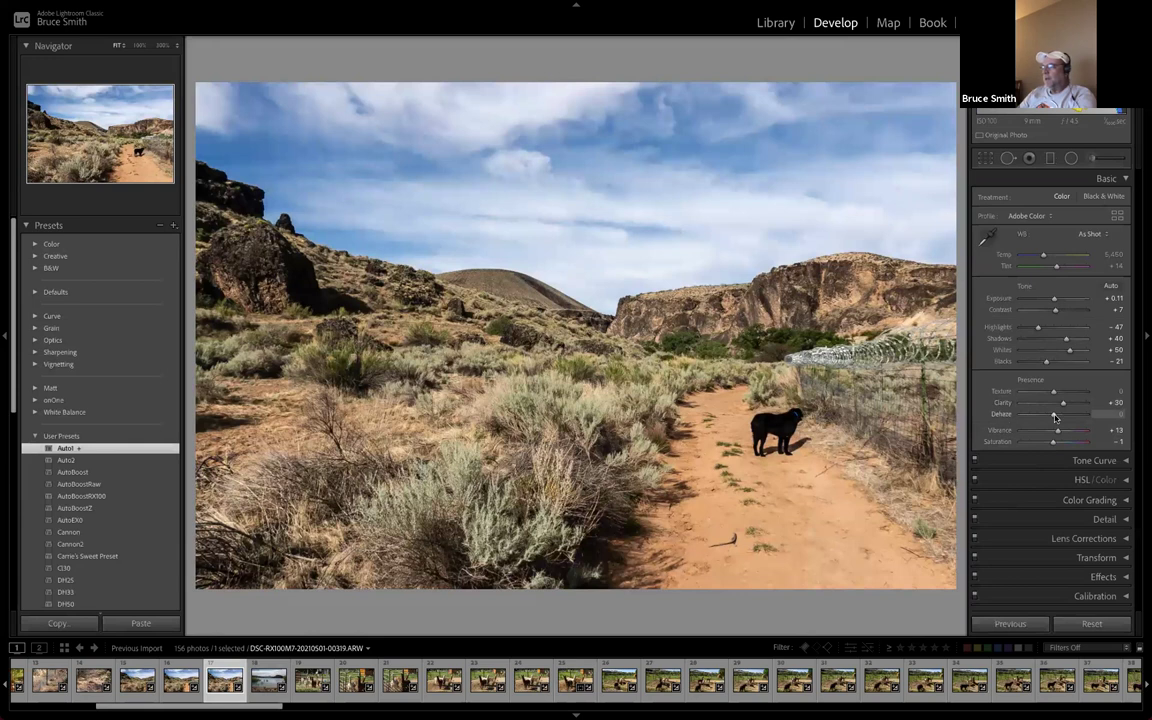
pyautogui.moveTo(1054, 418)
pyautogui.mouseDown()
pyautogui.moveTo(1073, 418)
pyautogui.moveTo(1061, 417)
pyautogui.mouseUp()
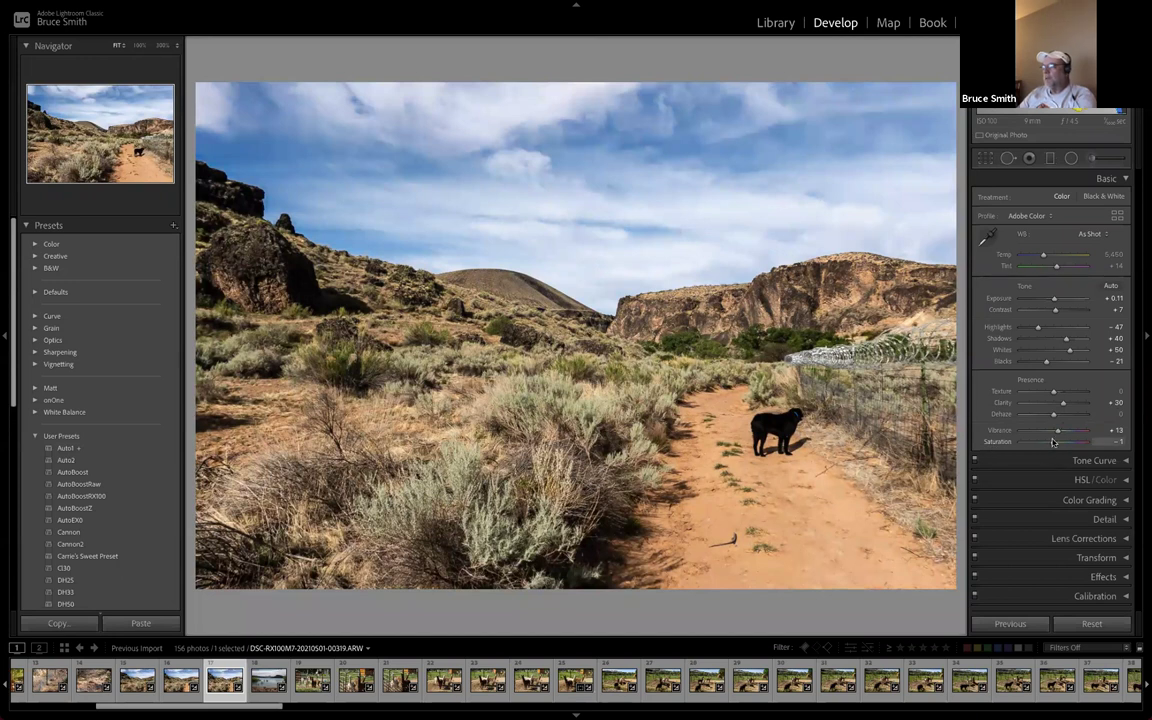
pyautogui.moveTo(1054, 444); pyautogui.dragTo(1023, 452)
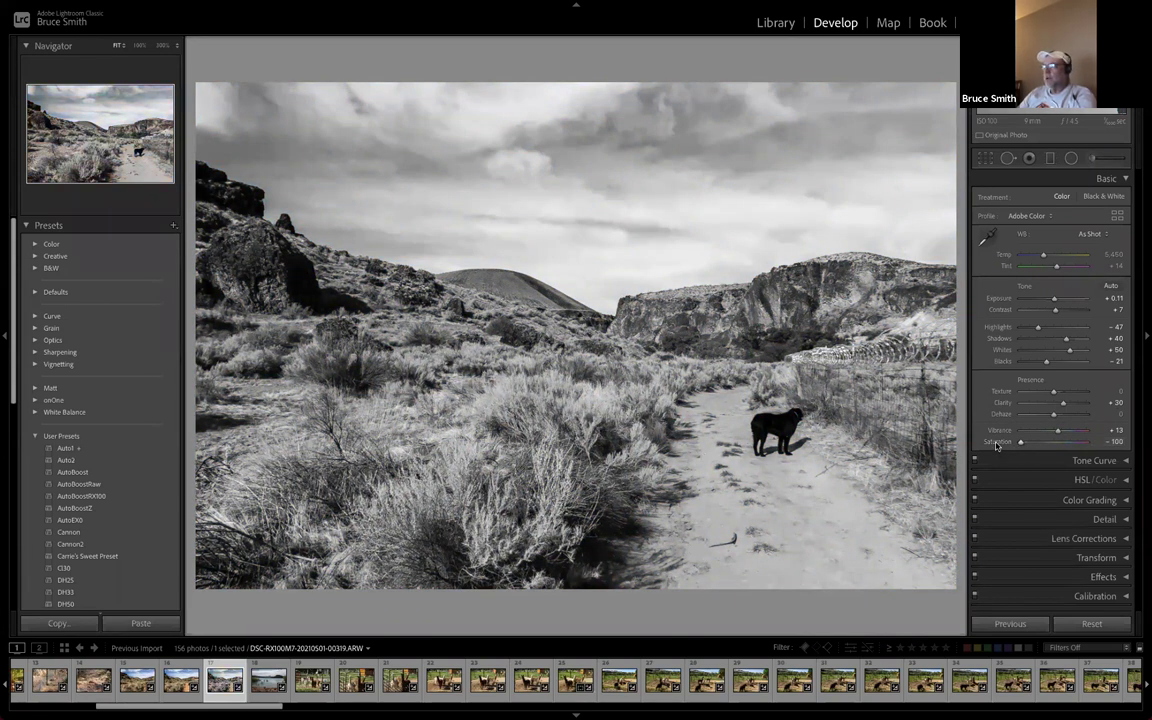
pyautogui.doubleClick(996, 446)
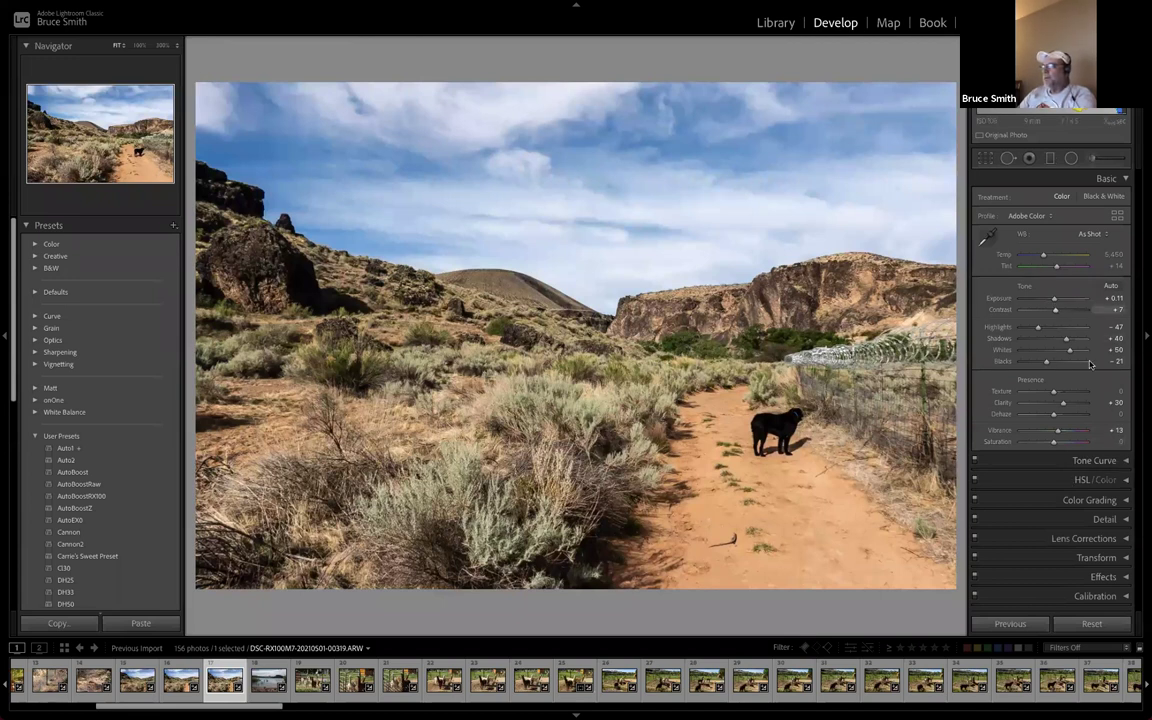
pyautogui.click(1092, 236)
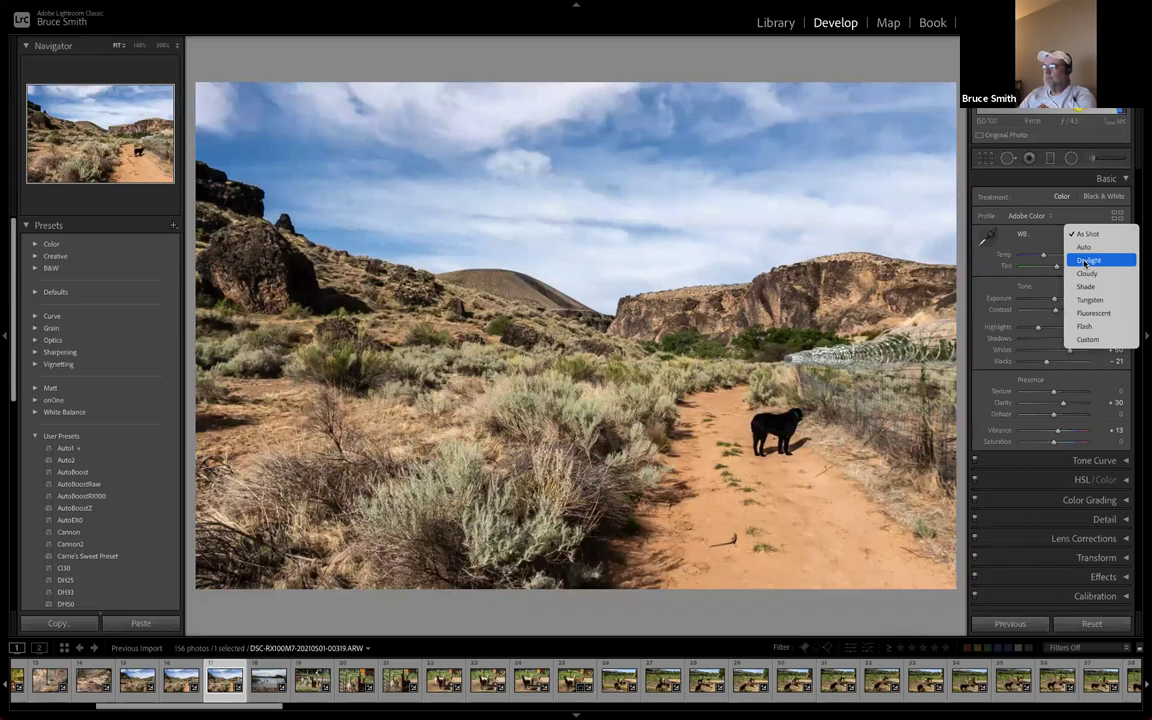
pyautogui.click(1086, 260)
pyautogui.click(1088, 234)
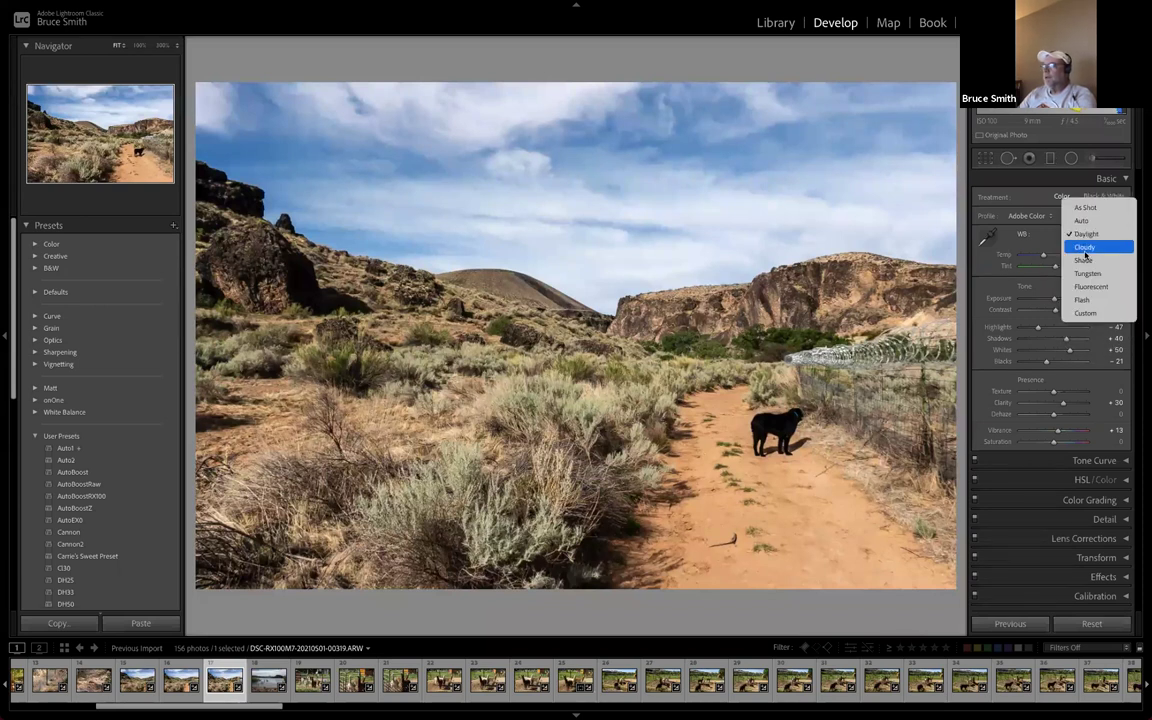
pyautogui.click(1085, 250)
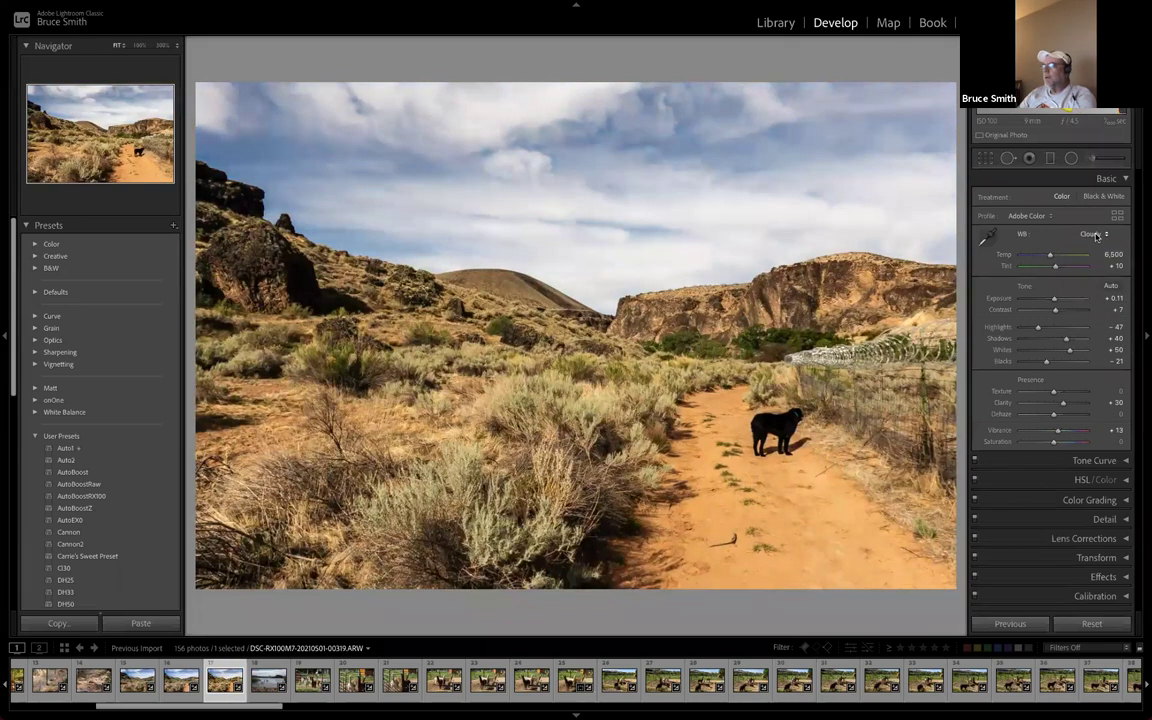
pyautogui.click(1095, 234)
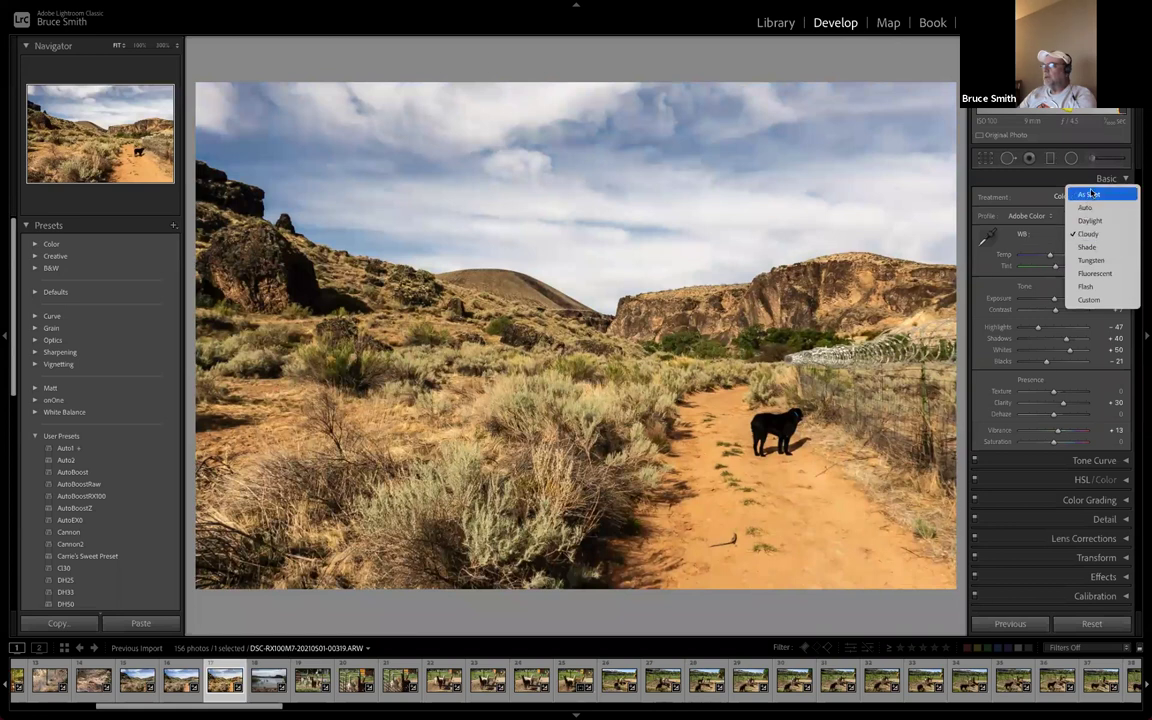
pyautogui.click(1089, 210)
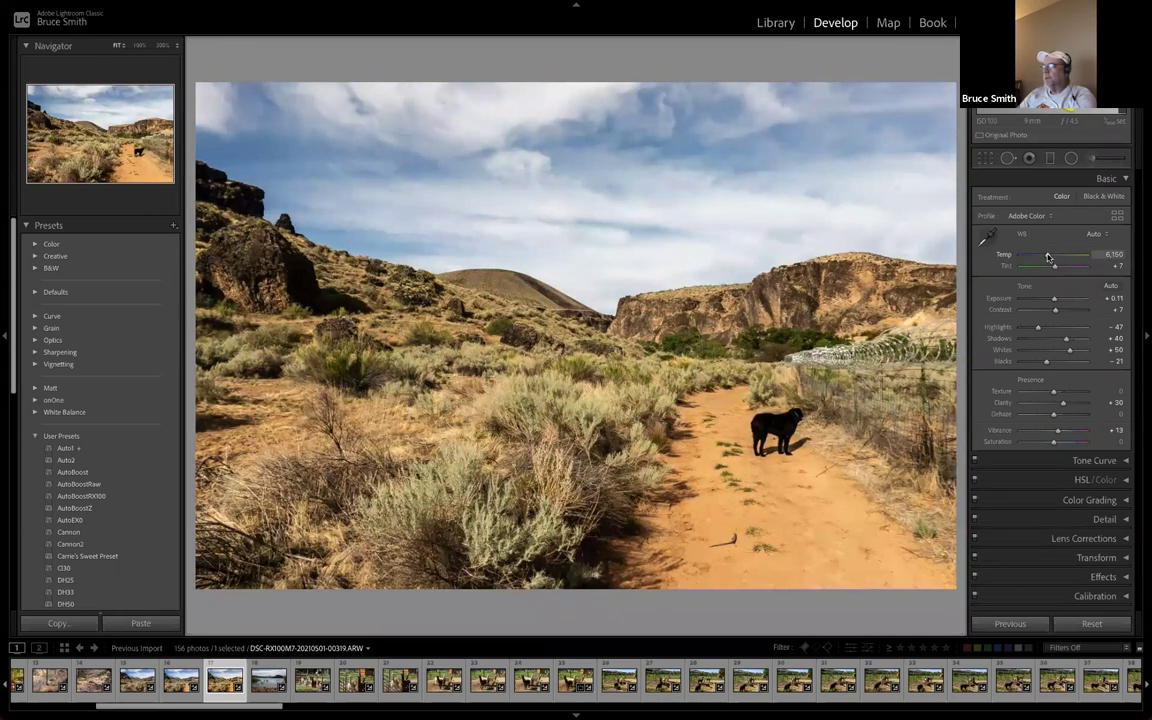
pyautogui.moveTo(1048, 257)
pyautogui.mouseDown()
pyautogui.moveTo(1091, 256)
pyautogui.moveTo(1022, 257)
pyautogui.moveTo(1049, 257)
pyautogui.mouseUp()
pyautogui.click(1087, 237)
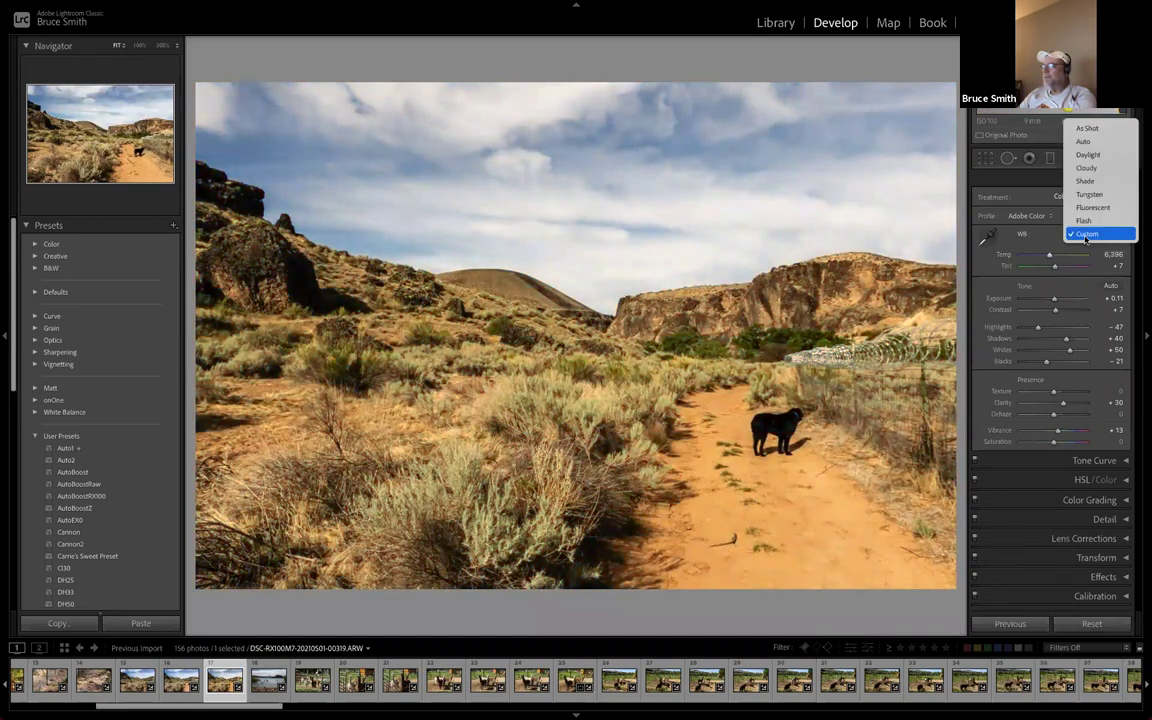
pyautogui.click(1093, 126)
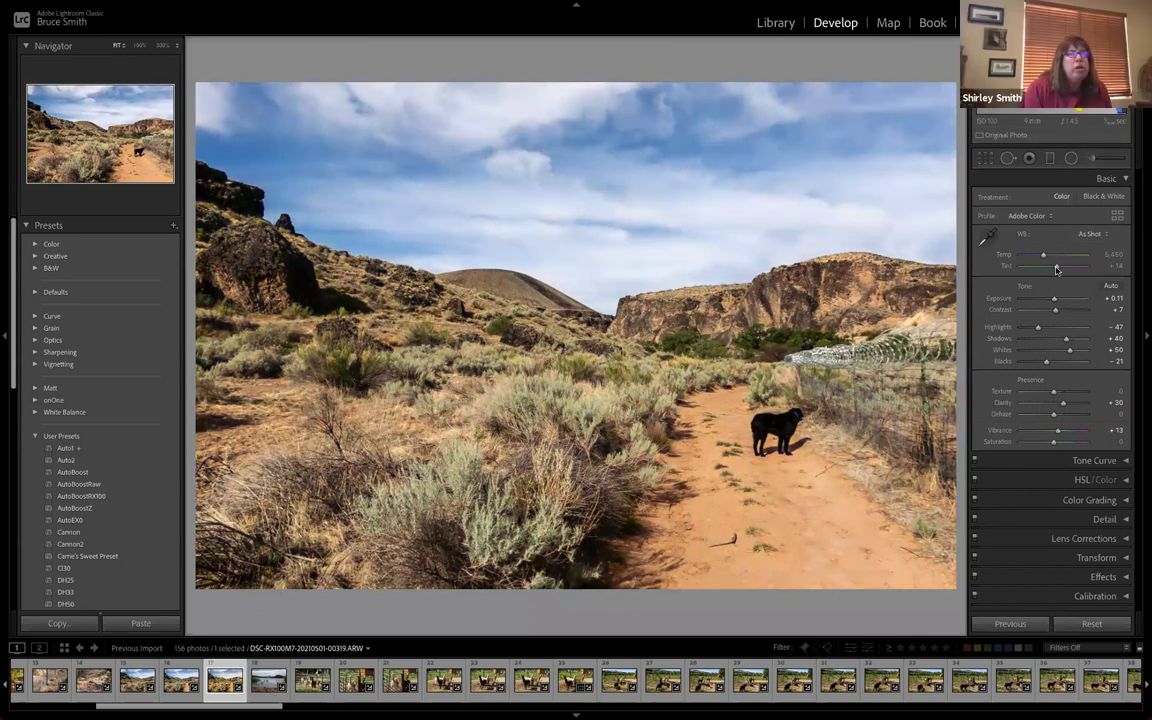
pyautogui.click(987, 240)
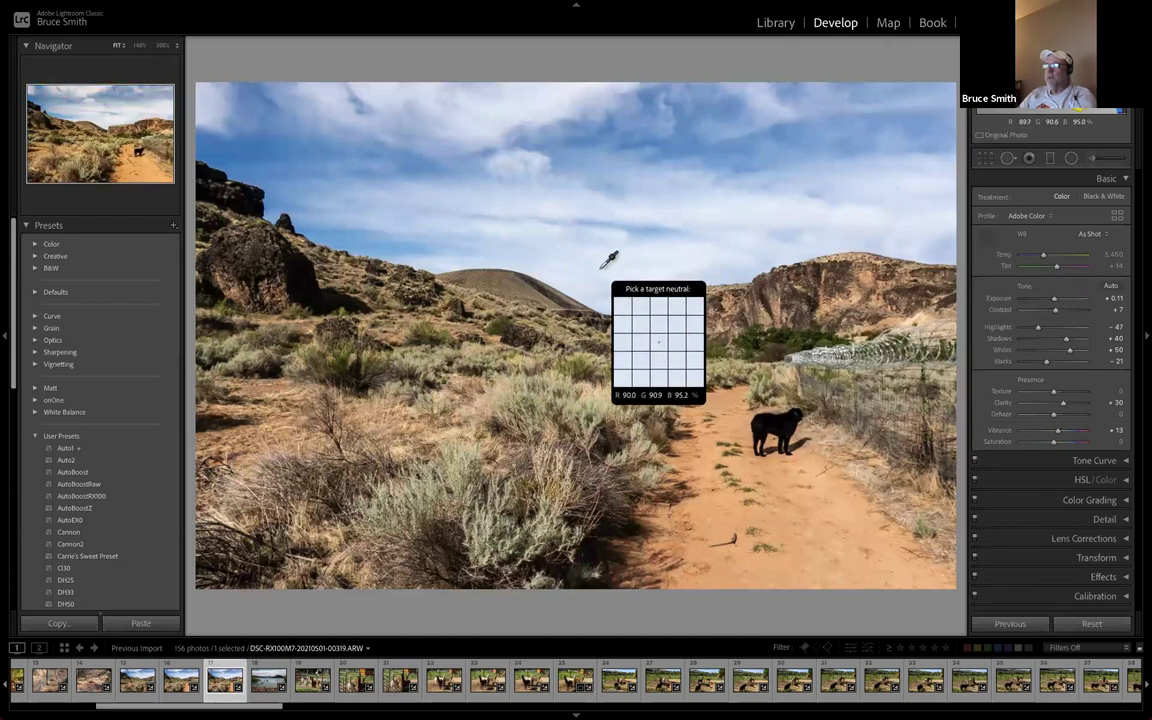
pyautogui.click(601, 268)
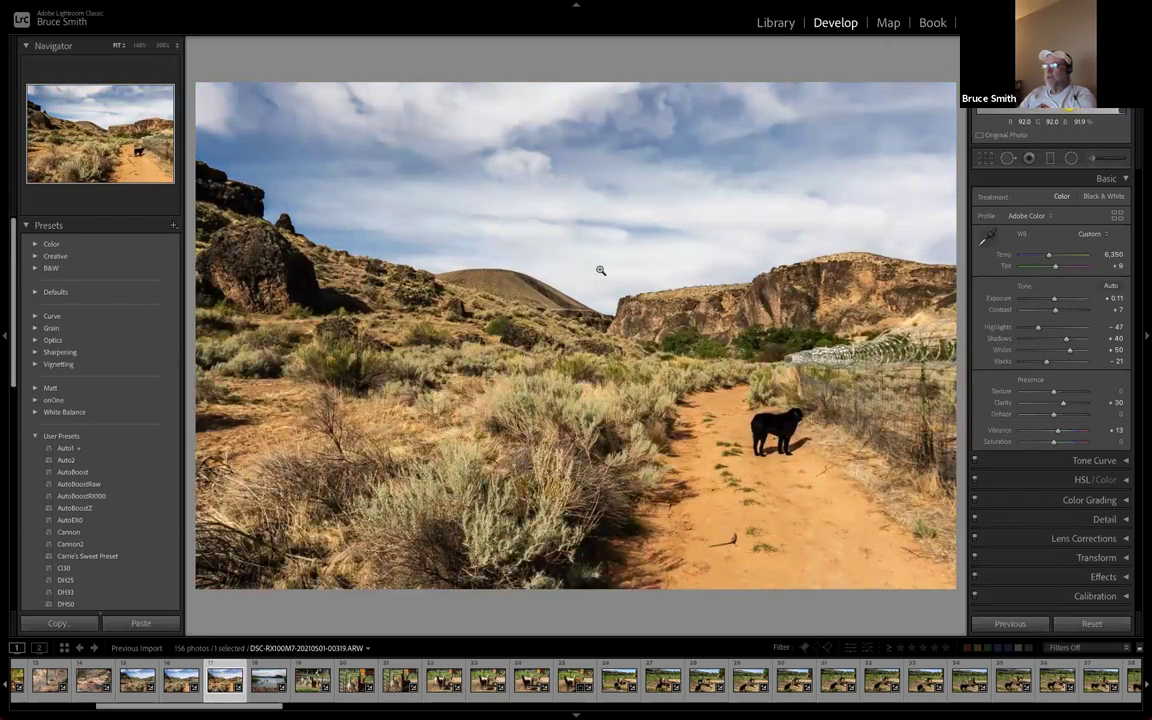
pyautogui.click(1094, 236)
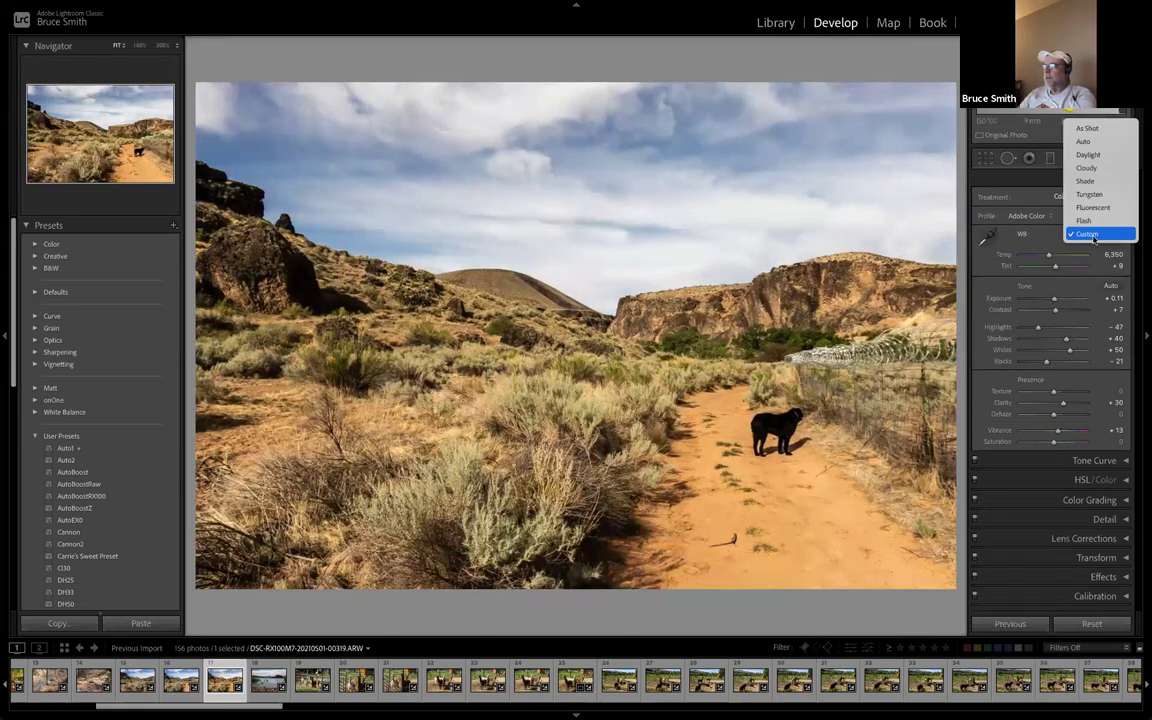
pyautogui.click(1101, 131)
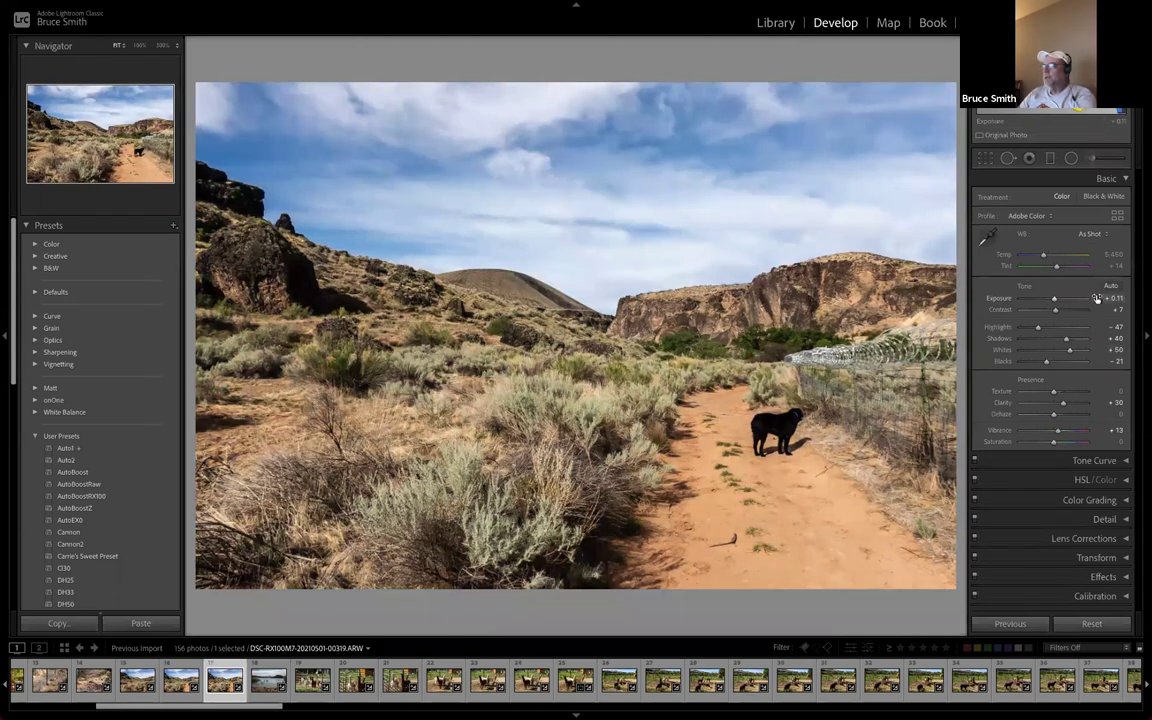
# Apply the Adobe Portrait profile, then switch to the Library grid with G
pyautogui.click(1050, 218)
pyautogui.click(1030, 242)
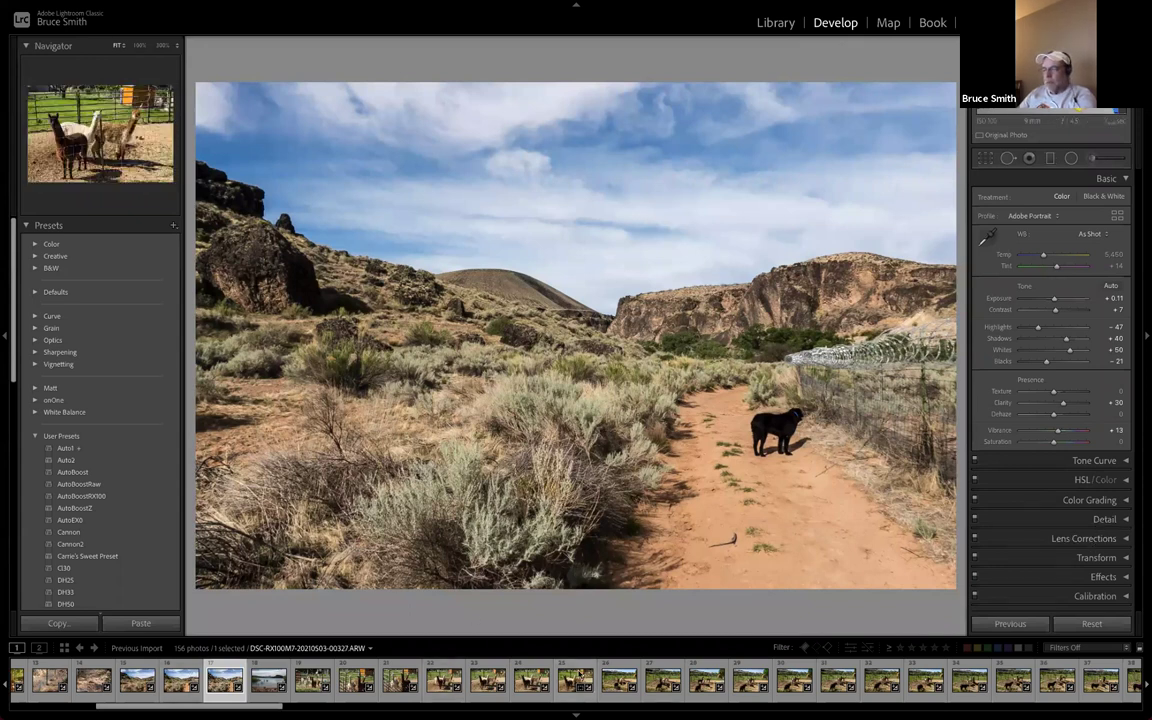
pyautogui.press('g')
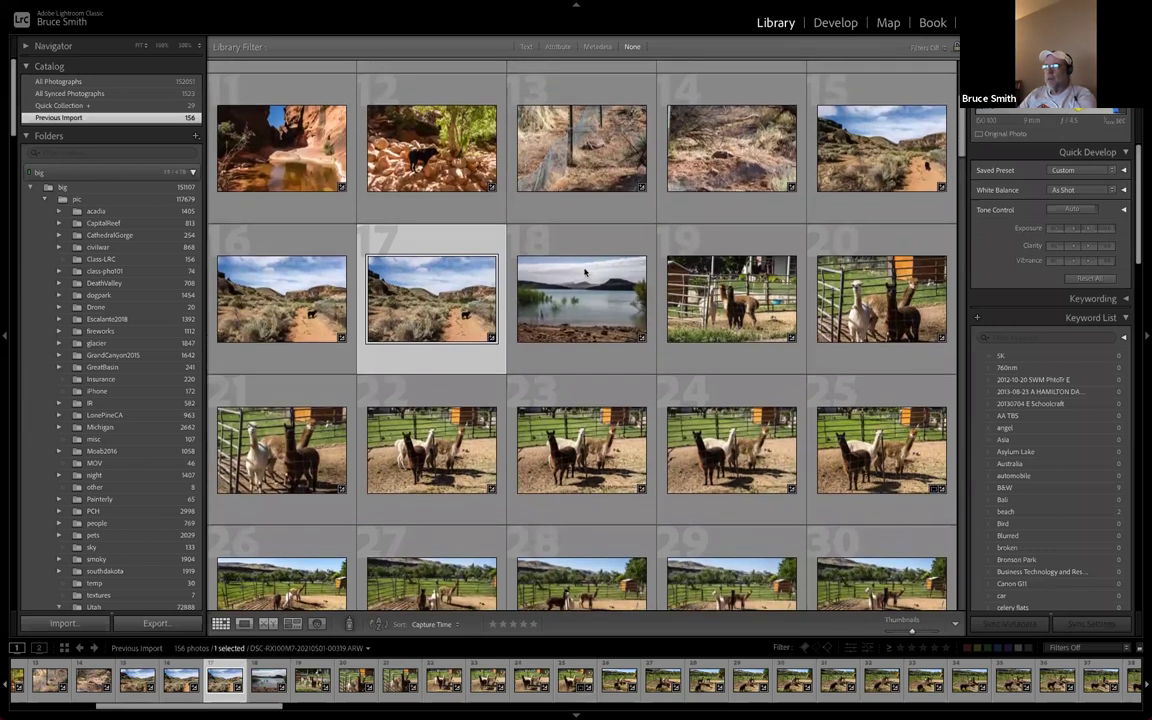
# Open the lake photo in Develop and apply Upright Level in the Transform panel
pyautogui.doubleClick(588, 305)
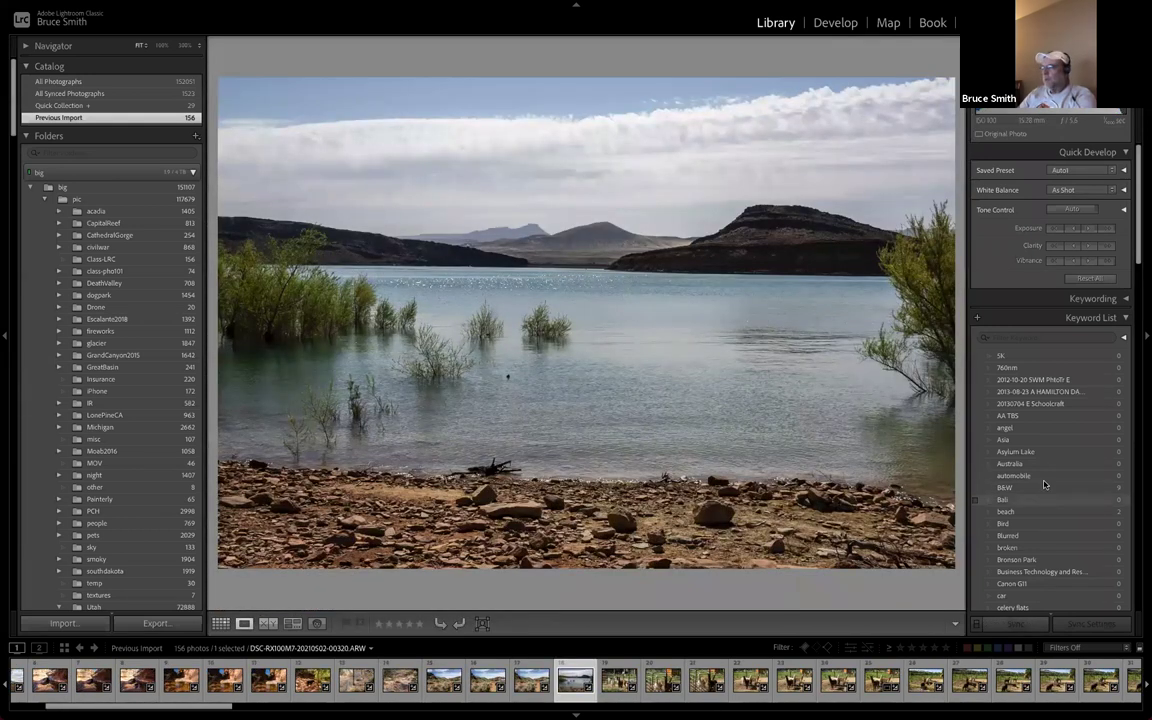
pyautogui.press('d')
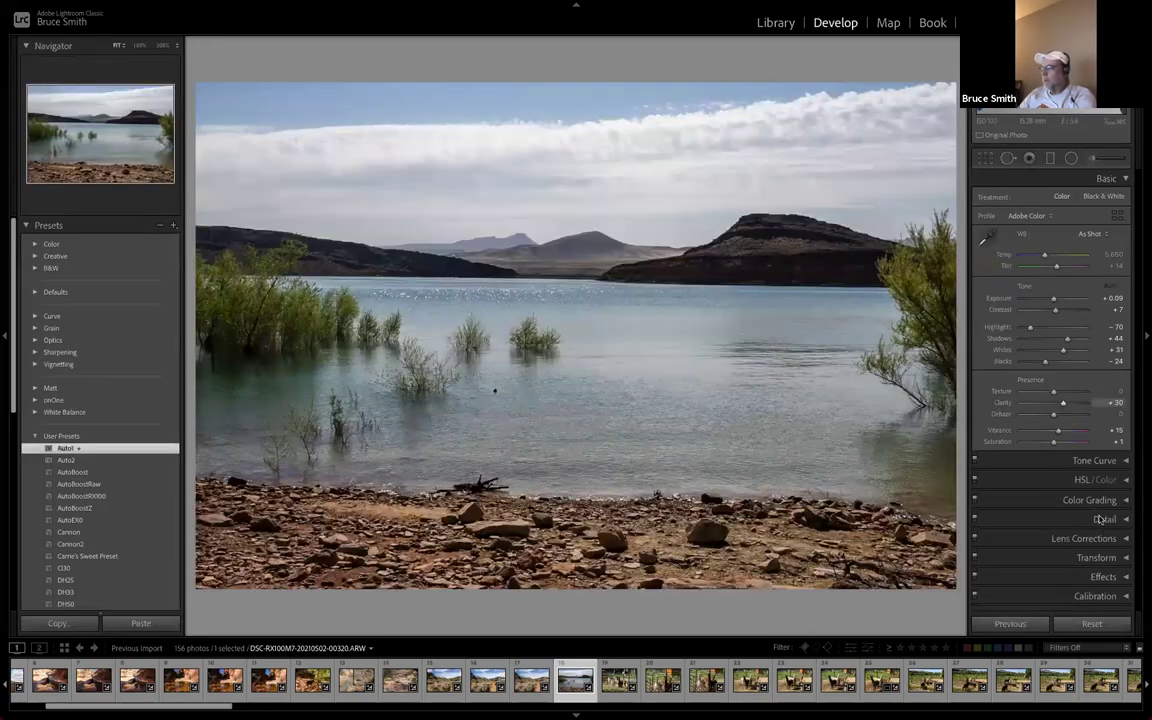
pyautogui.click(1126, 558)
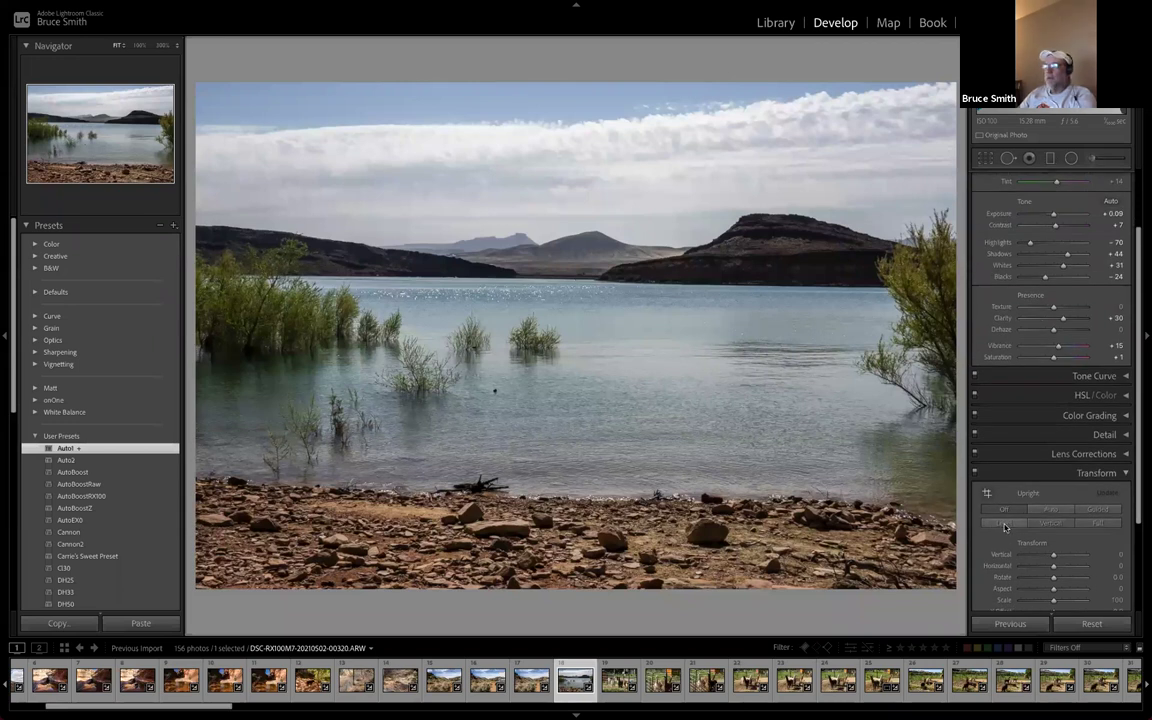
pyautogui.click(1005, 525)
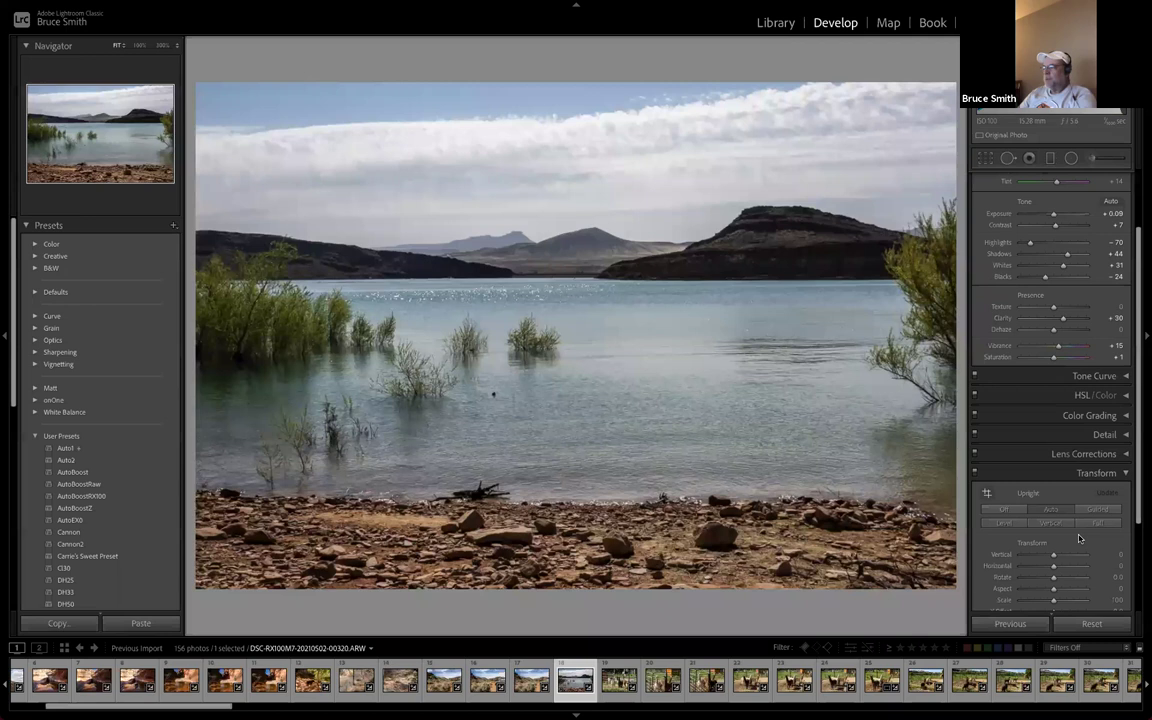
# Turn off Upright, test a Vertical skew, and reset Vertical and Horizontal to 0
pyautogui.scroll(-1, 1079, 539)
pyautogui.click(1001, 508)
pyautogui.moveTo(1054, 551)
pyautogui.mouseDown()
pyautogui.moveTo(1069, 553)
pyautogui.moveTo(1044, 563)
pyautogui.mouseUp()
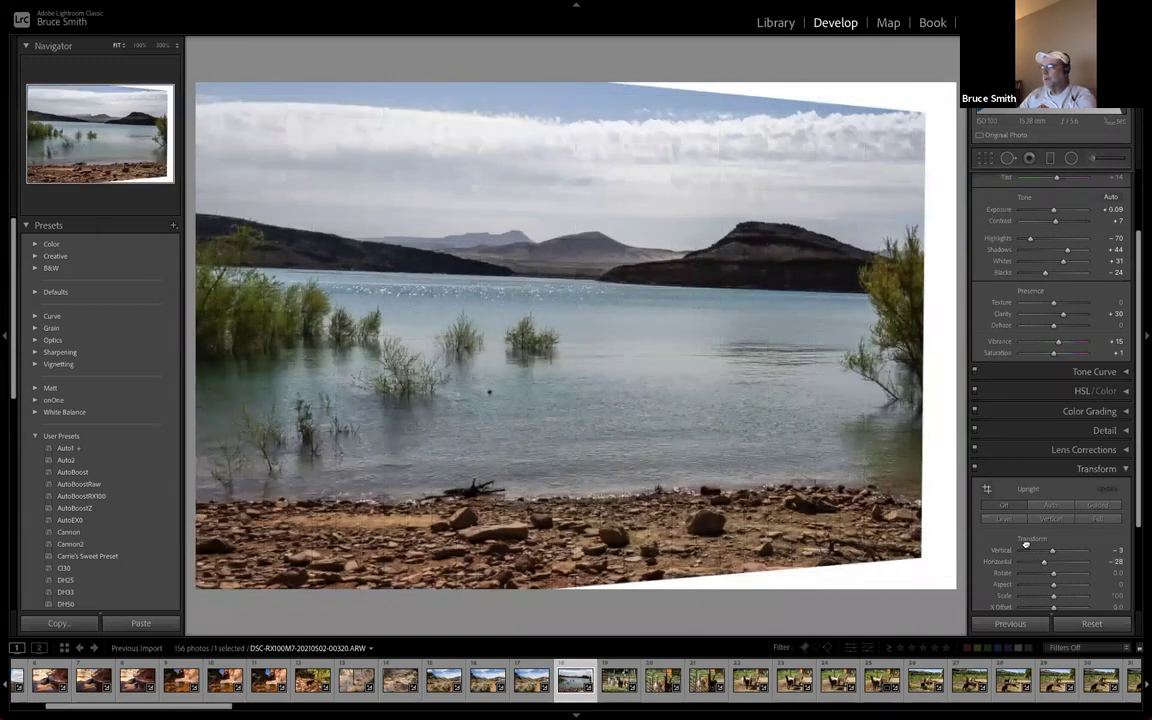
pyautogui.doubleClick(1032, 541)
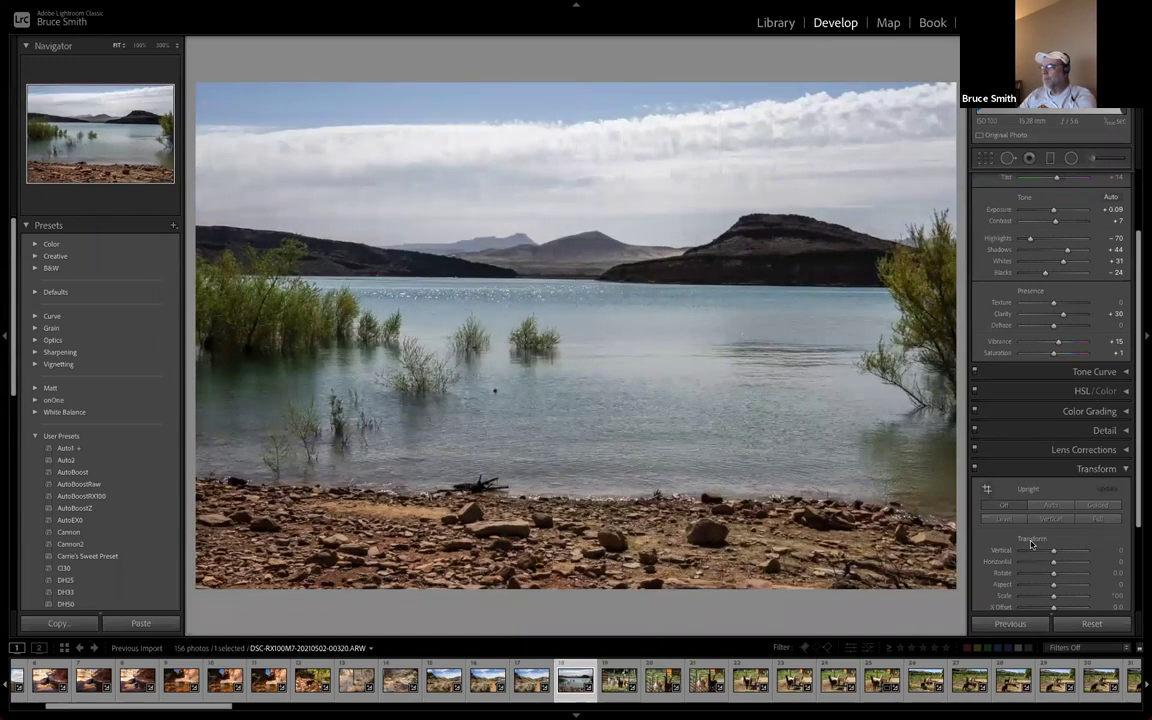
pyautogui.scroll(-2, 1032, 543)
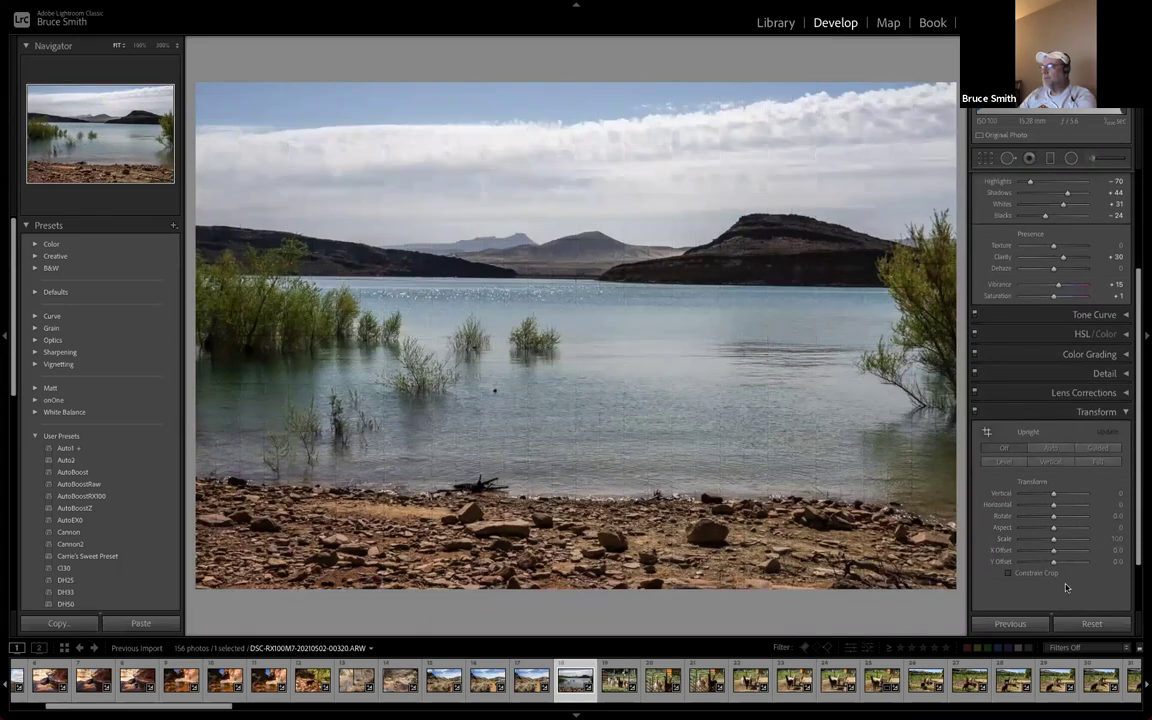
pyautogui.click(1127, 413)
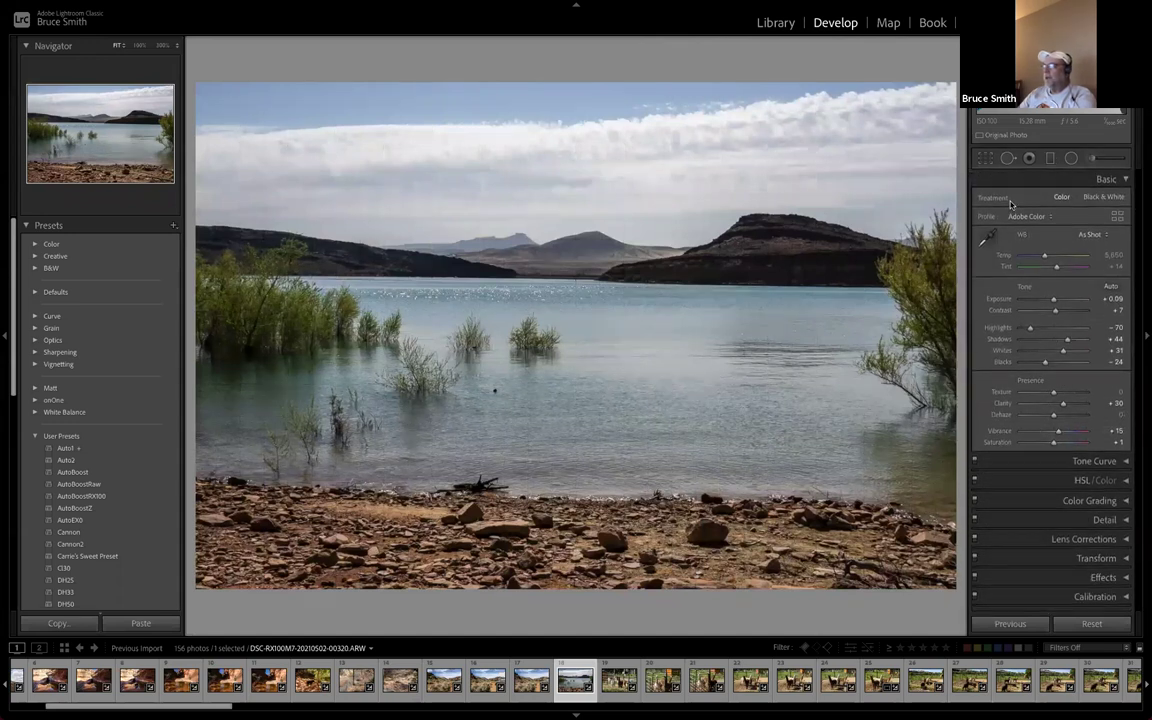
# Try straightening the lake horizon, reset the angle to 0.00, and close the crop overlay
pyautogui.click(986, 159)
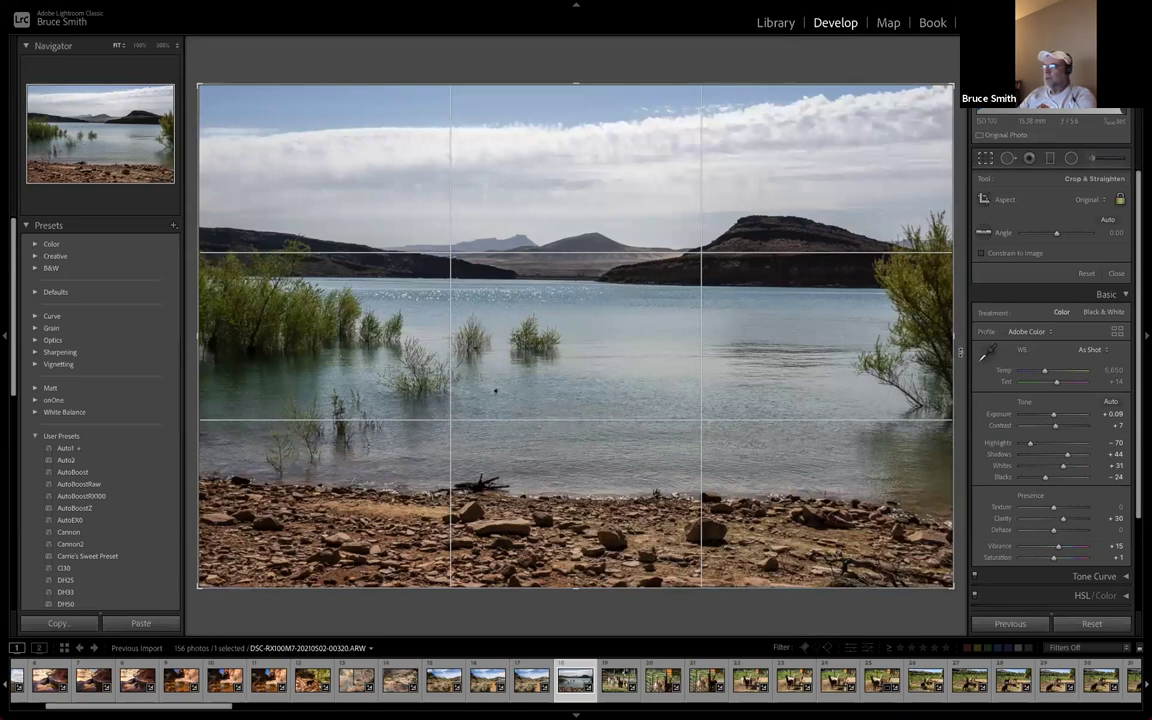
pyautogui.moveTo(958, 341)
pyautogui.mouseDown()
pyautogui.moveTo(958, 315)
pyautogui.moveTo(966, 338)
pyautogui.mouseUp()
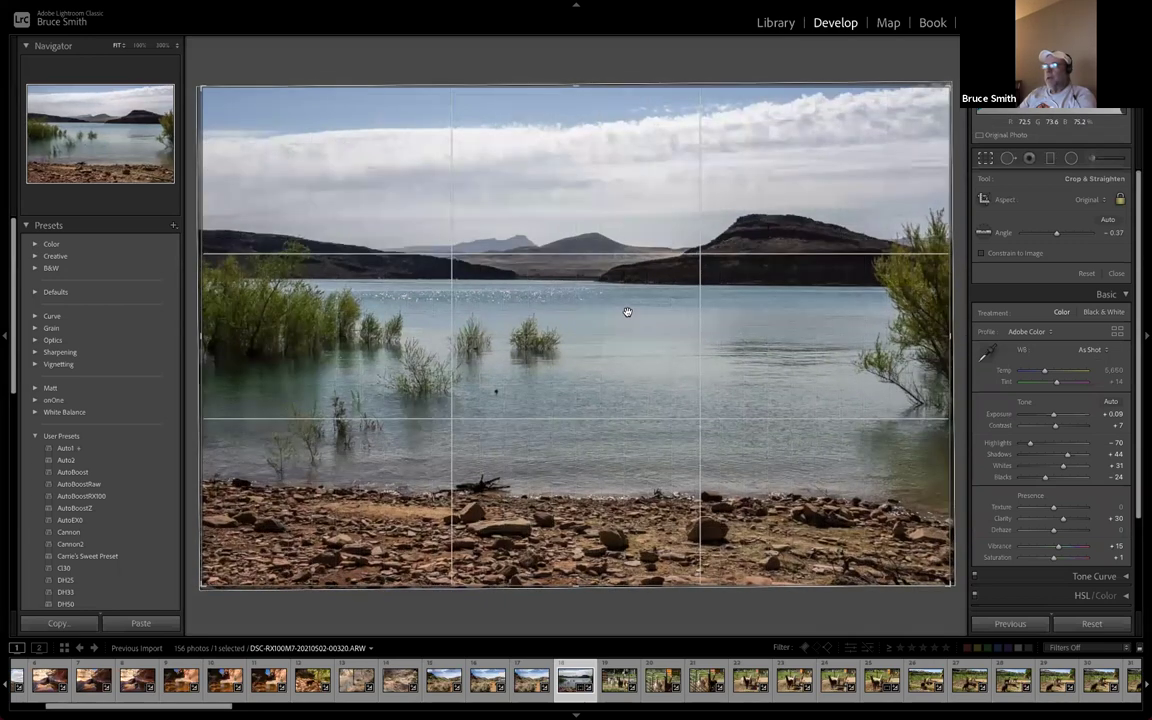
pyautogui.click(985, 232)
pyautogui.moveTo(876, 289); pyautogui.dragTo(640, 286)
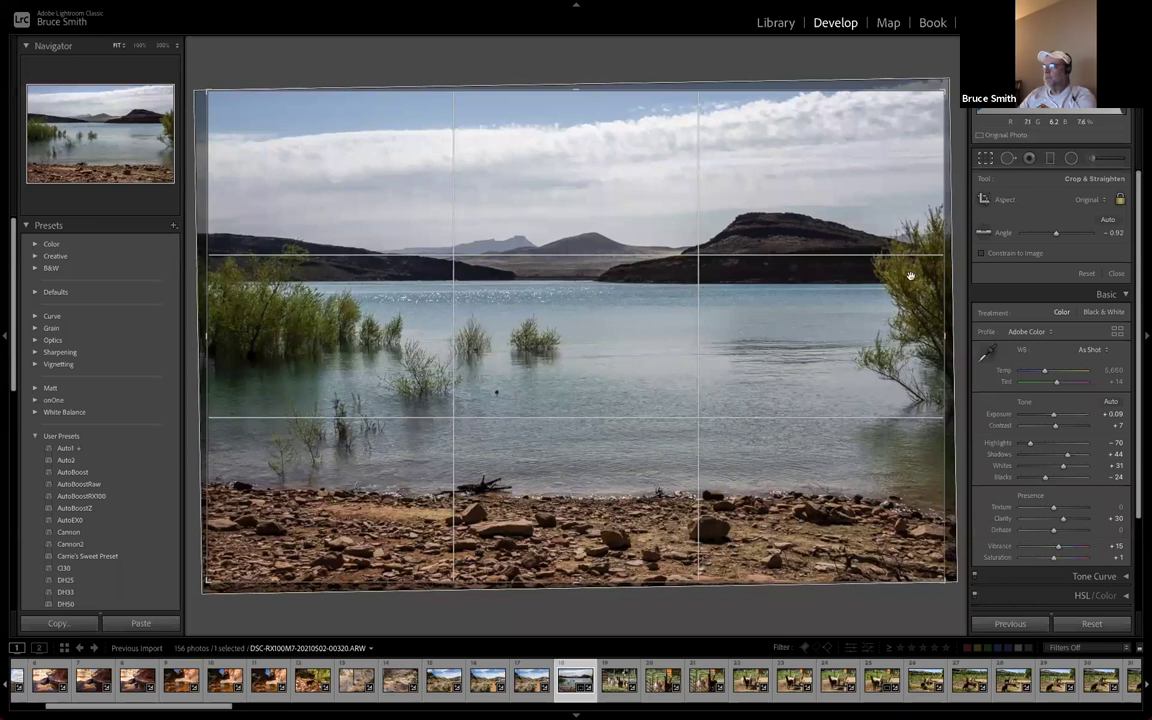
pyautogui.doubleClick(1007, 233)
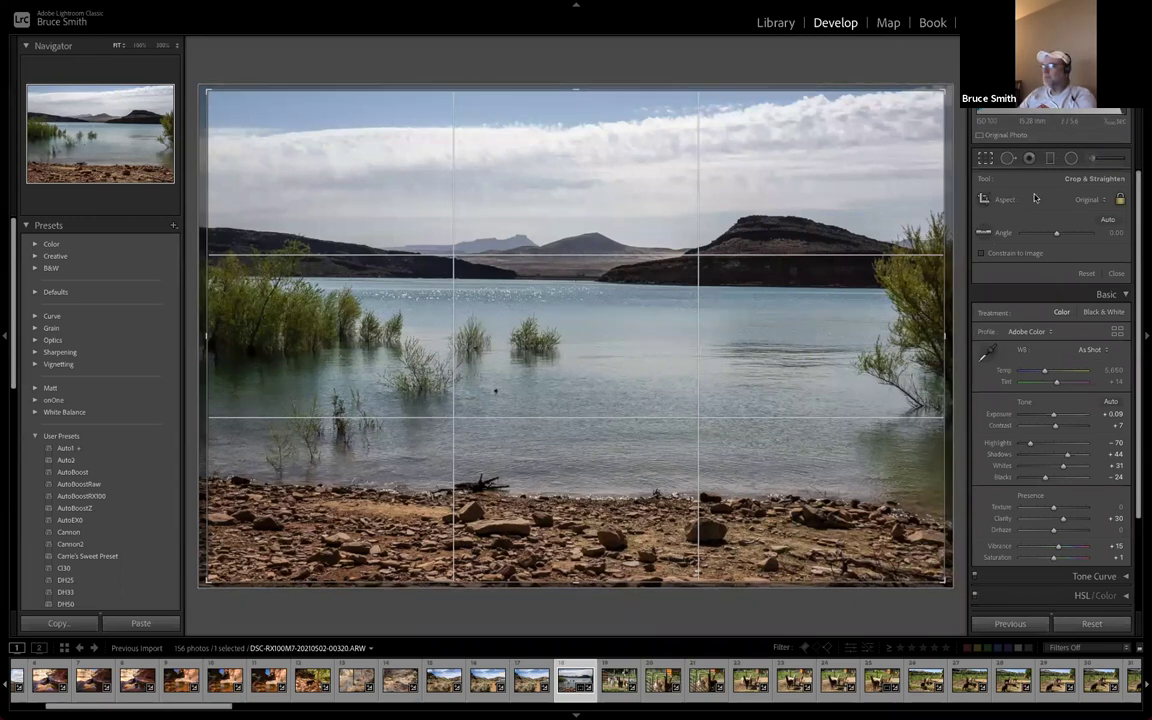
pyautogui.click(986, 160)
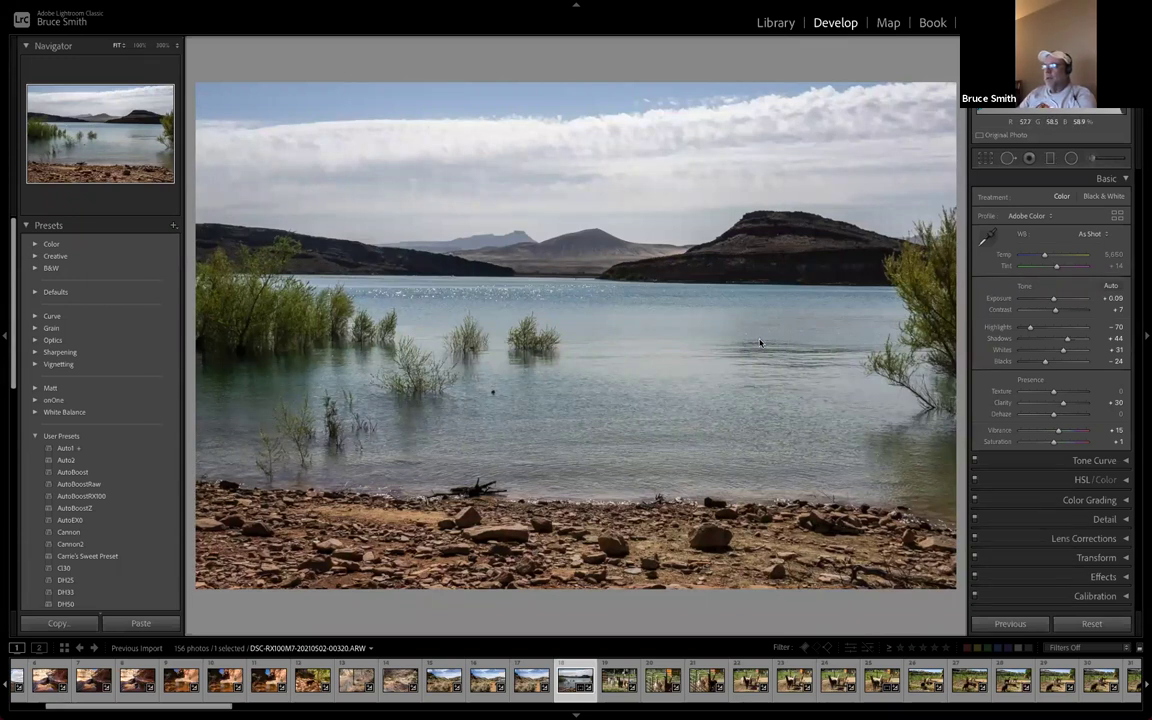
# Switch to the Library grid and scroll through the 156 Previous Import thumbnails
pyautogui.press('g')
pyautogui.scroll(5, 740, 405)
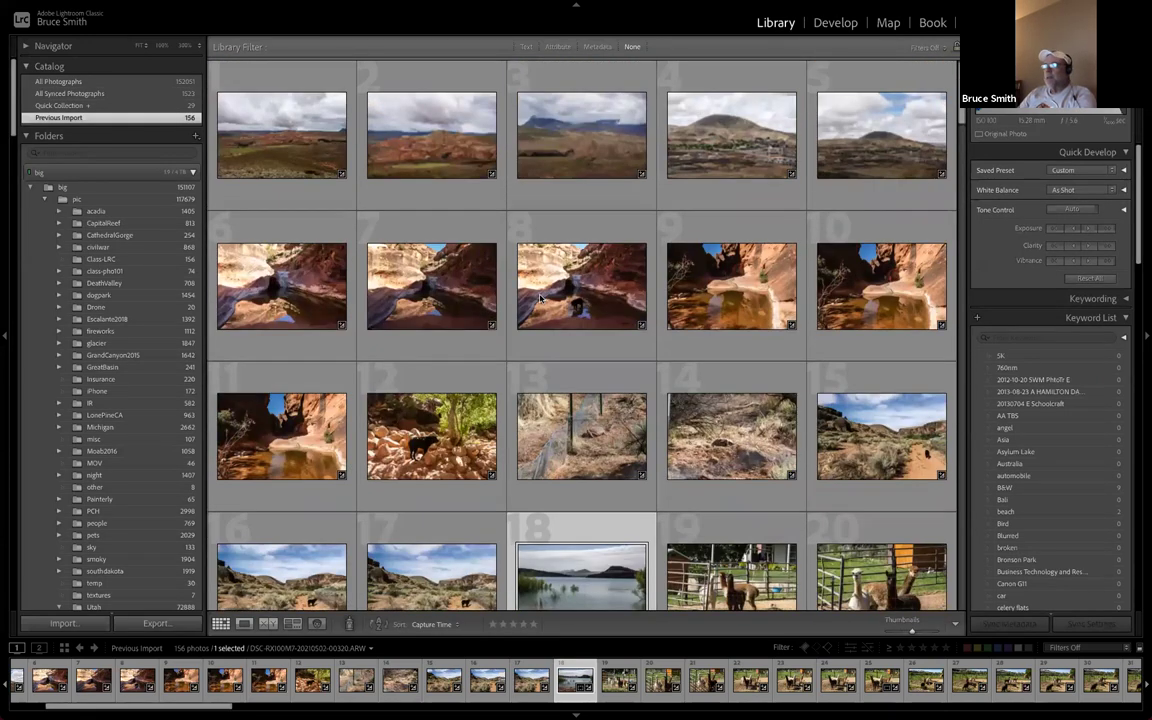
pyautogui.scroll(-20, 540, 298)
pyautogui.scroll(-12, 540, 298)
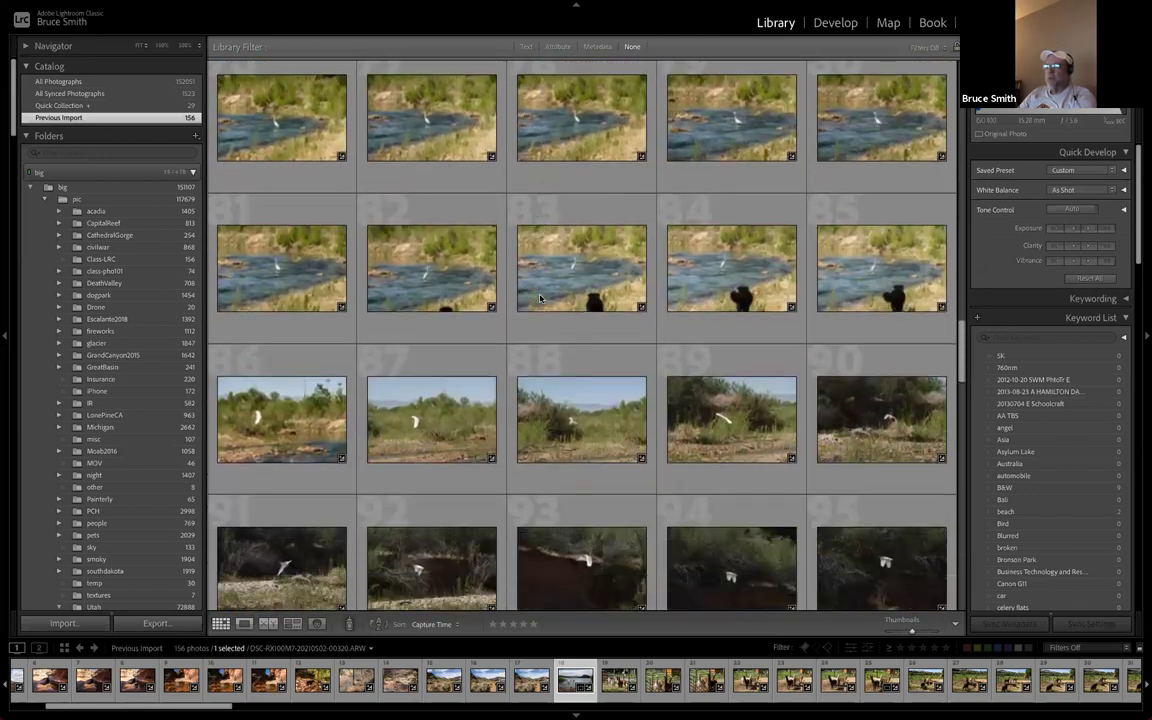
pyautogui.scroll(-2, 540, 298)
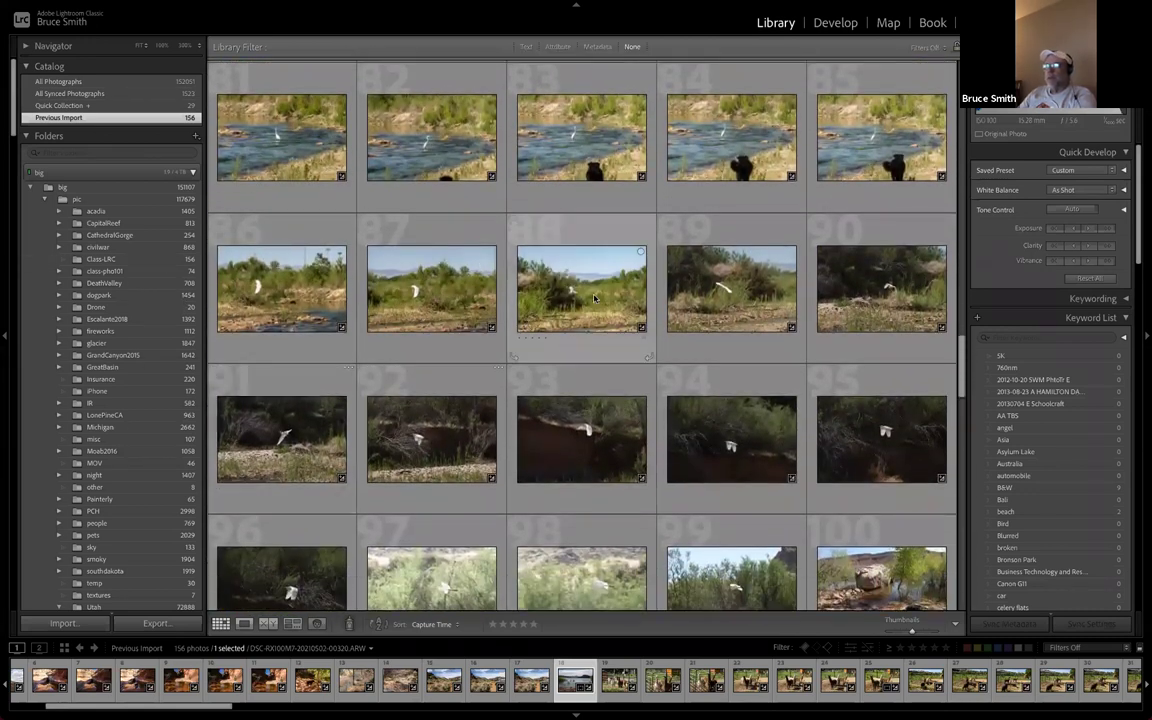
pyautogui.scroll(-10, 594, 298)
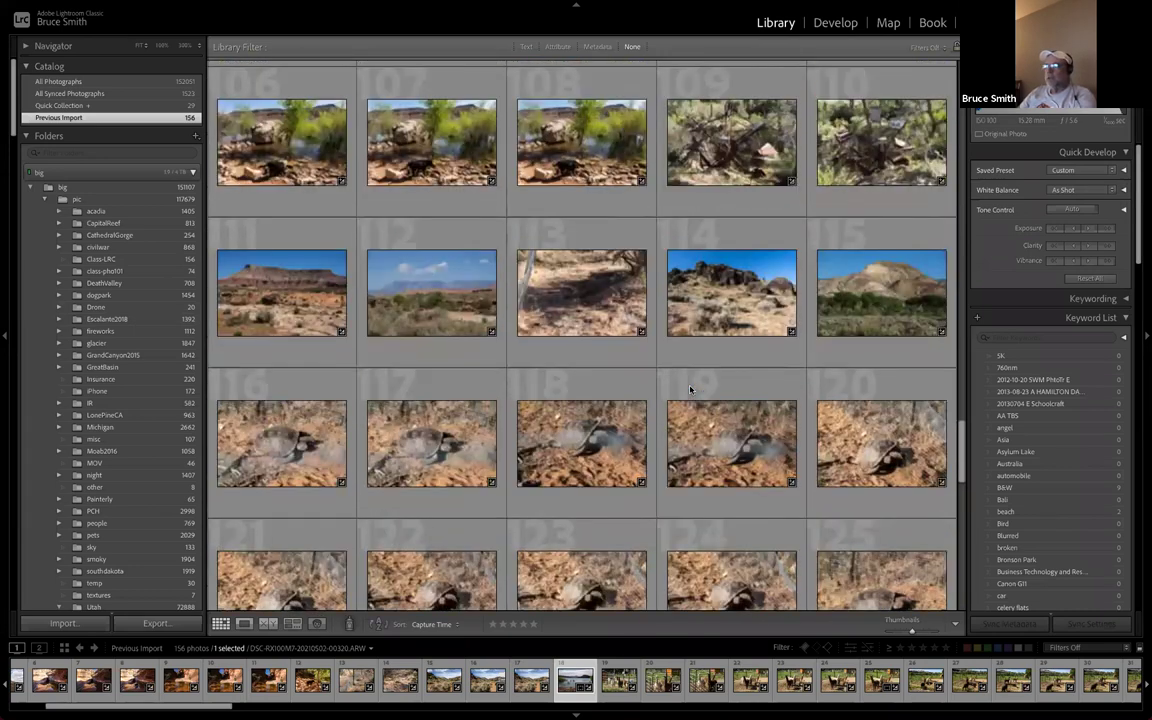
pyautogui.scroll(-6, 690, 389)
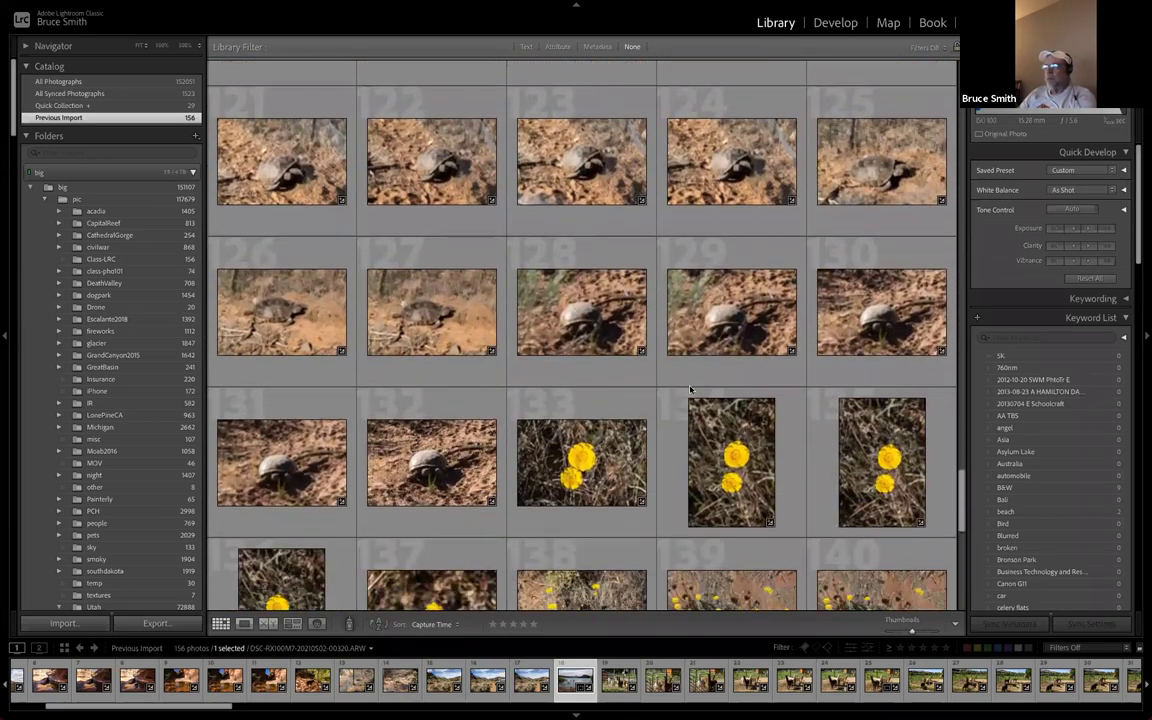
pyautogui.scroll(-6, 690, 389)
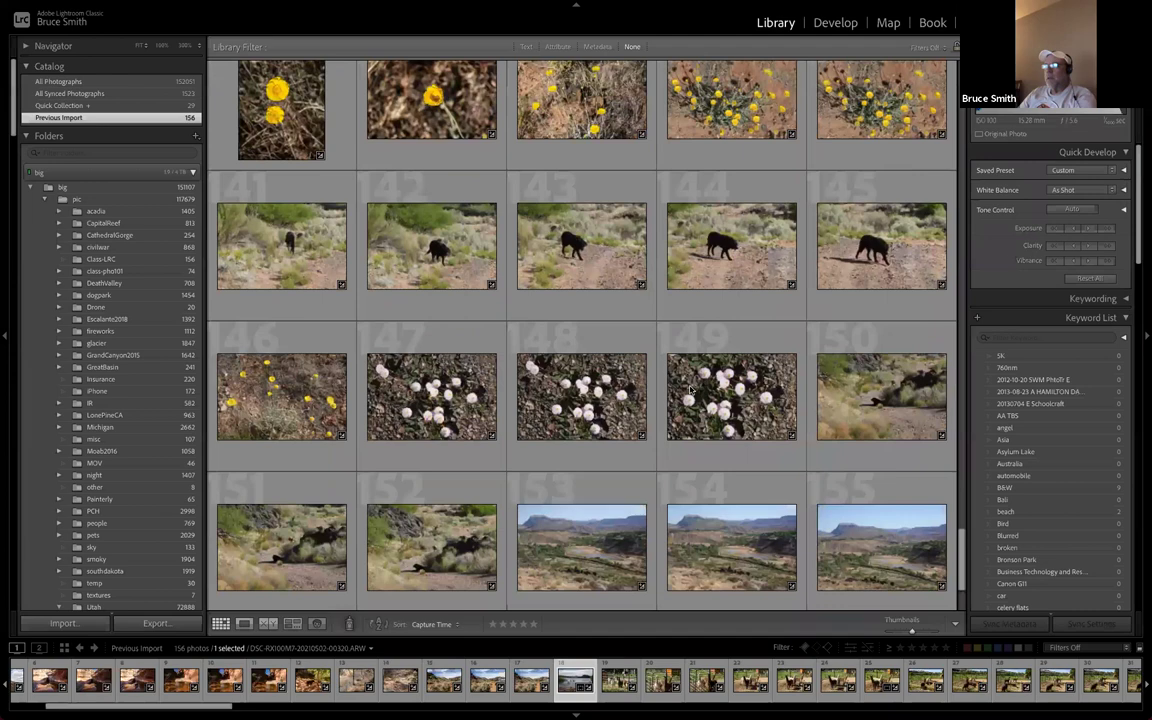
pyautogui.scroll(-3, 690, 389)
pyautogui.scroll(7, 600, 260)
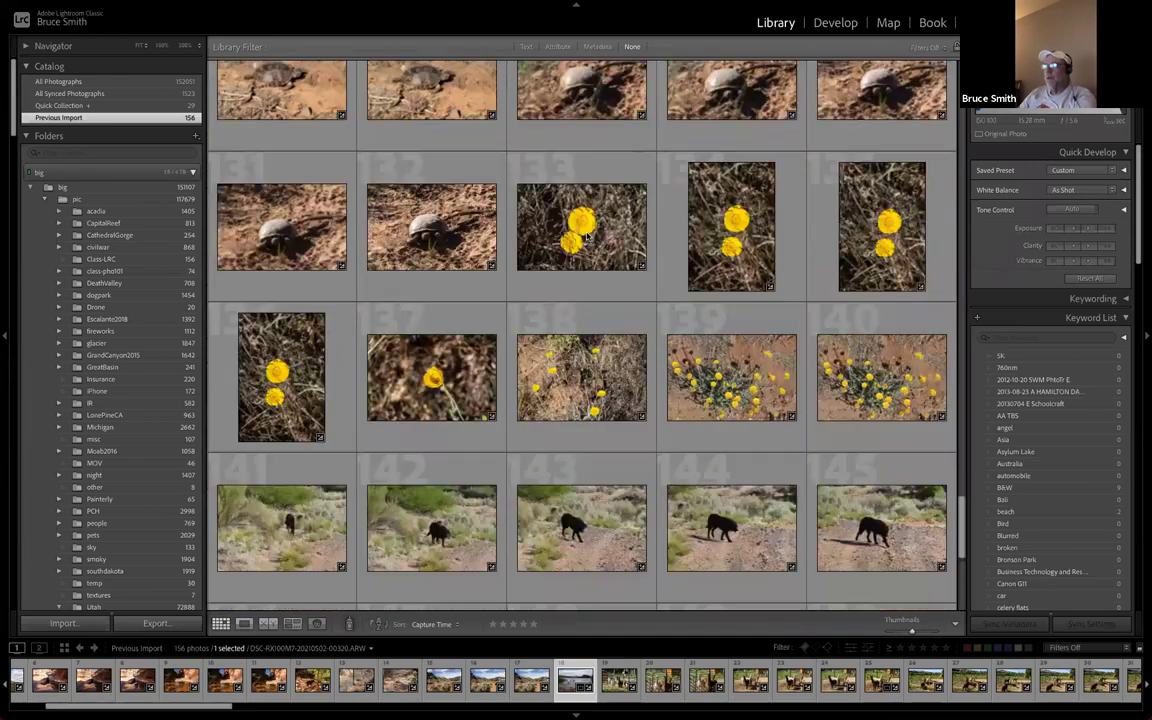
pyautogui.scroll(2, 588, 233)
# Open a tortoise photo and step through neighbouring frames in Loupe, Grid and Develop views
pyautogui.doubleClick(588, 233)
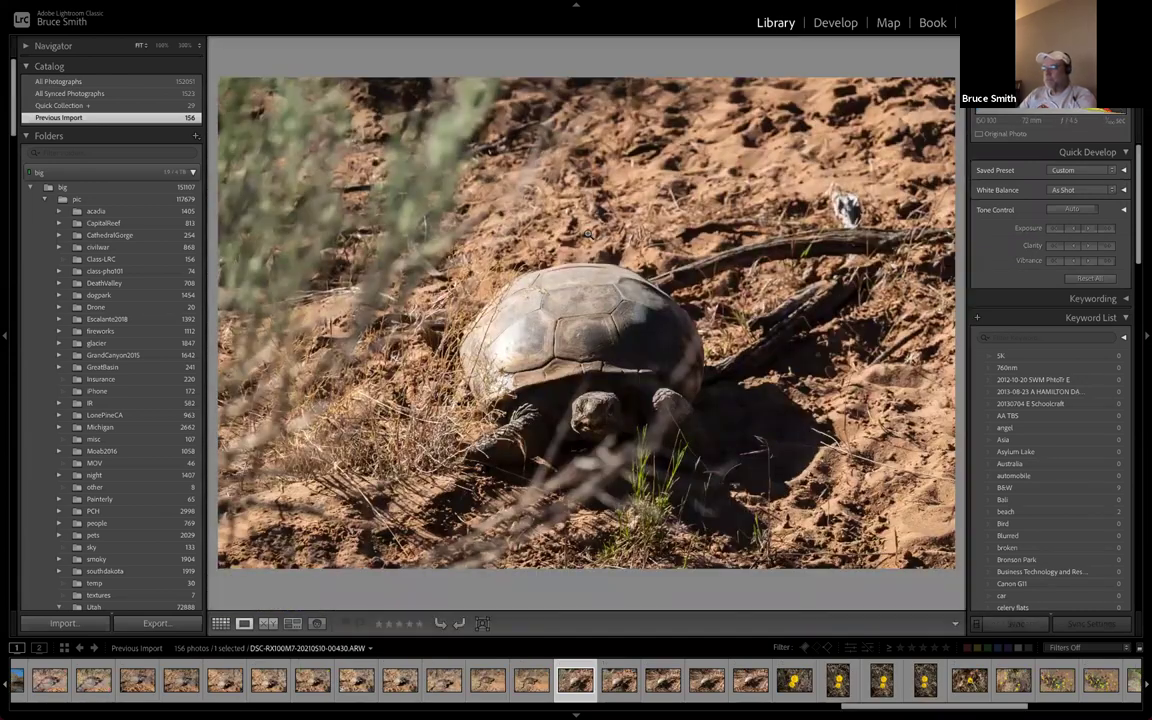
pyautogui.press('Right')
pyautogui.press('Right')
pyautogui.press('Right')
pyautogui.press('Right')
pyautogui.press('g')
pyautogui.press('Left')
pyautogui.press('Left')
pyautogui.press('Right')
pyautogui.press('Right')
pyautogui.press('d')
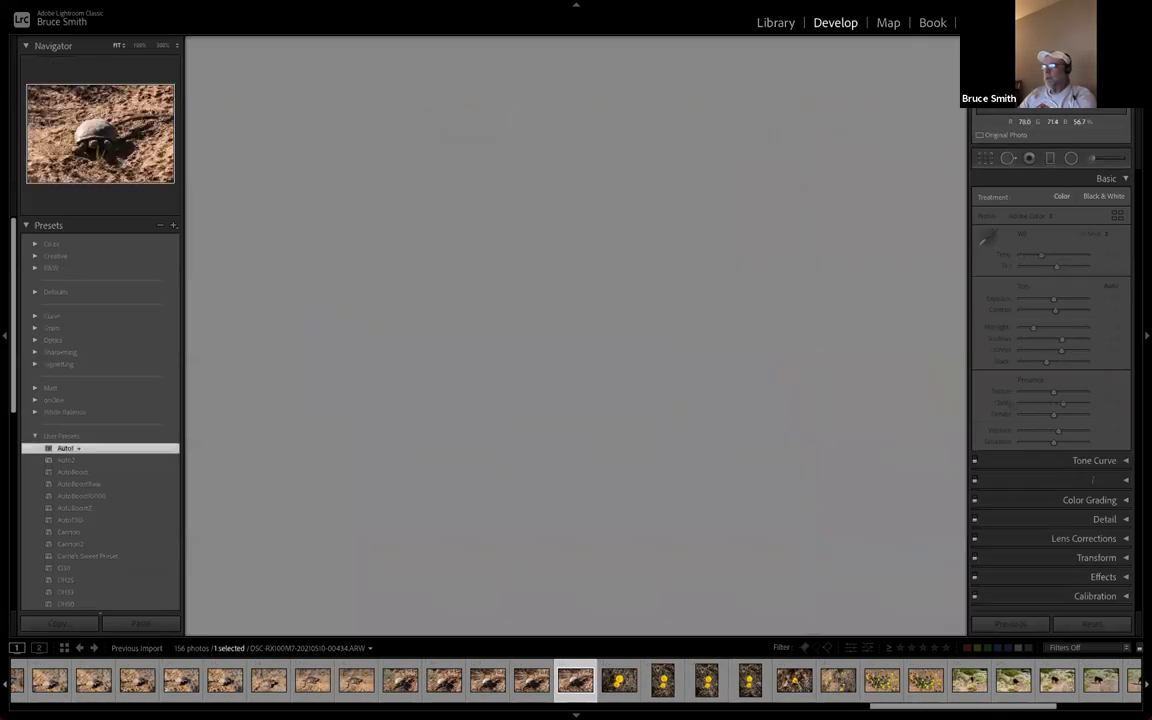
pyautogui.press('Left')
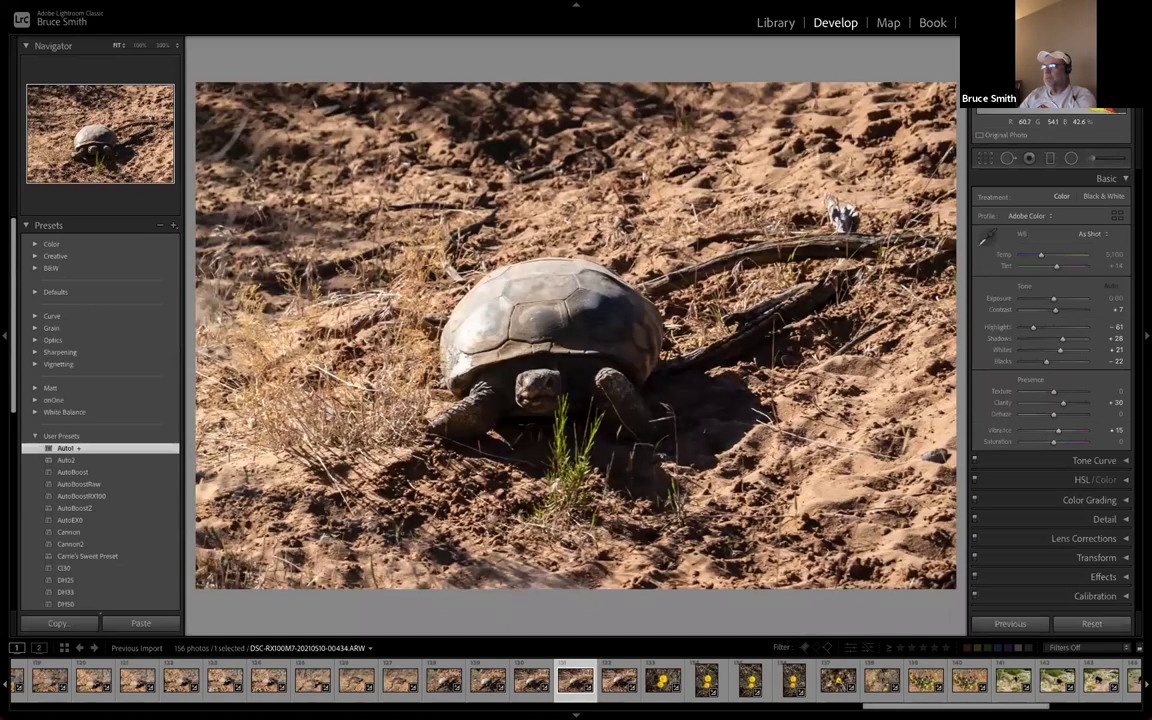
pyautogui.press('e')
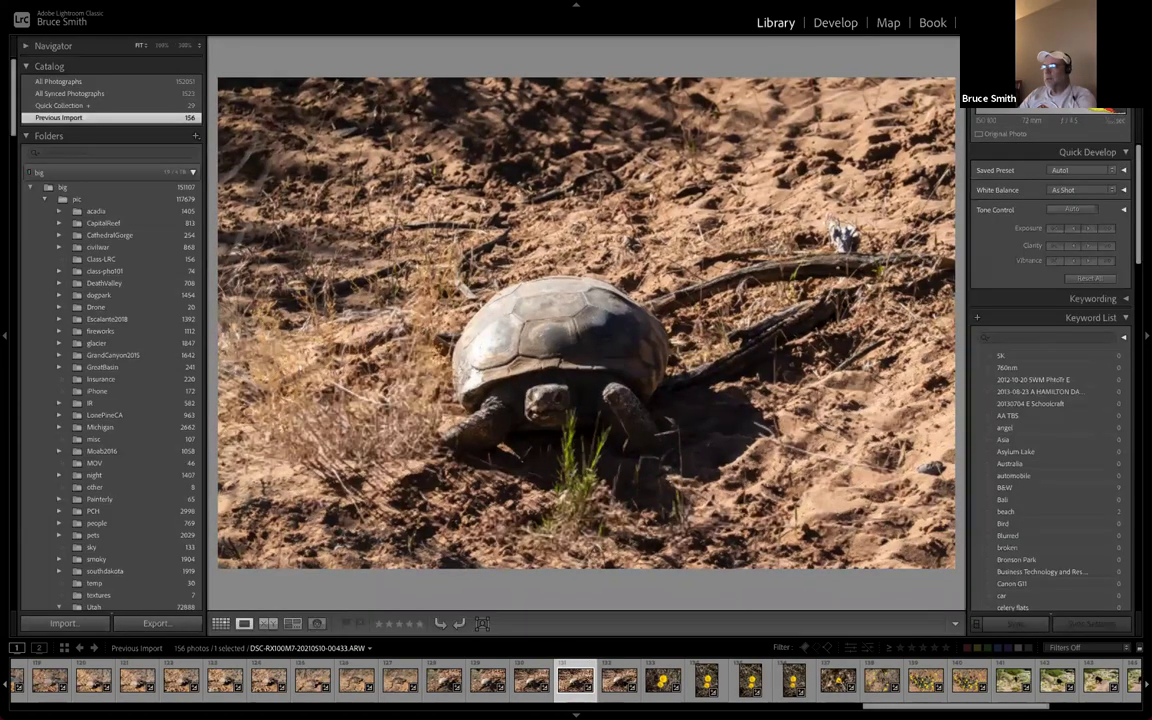
pyautogui.press('Left')
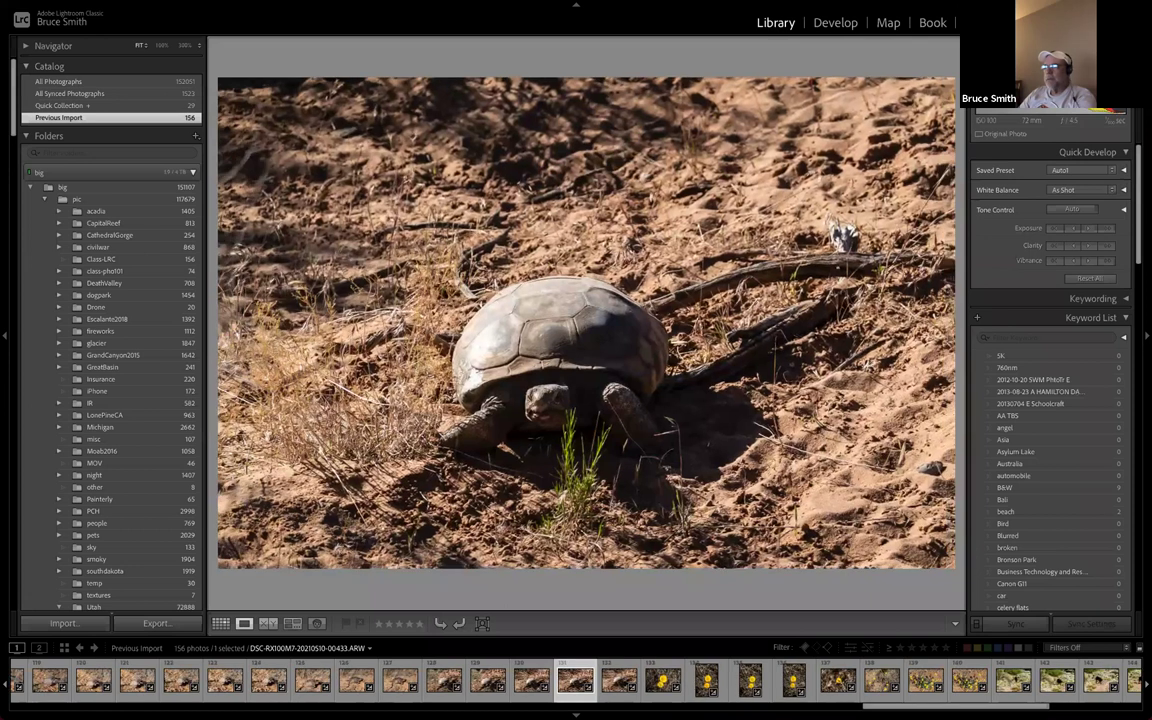
pyautogui.press('Left')
# Reject two tortoise frames, the blurry one and 00430, with X
pyautogui.press('Left')
pyautogui.press('x')
pyautogui.press('Left')
pyautogui.press('x')
pyautogui.press('Left')
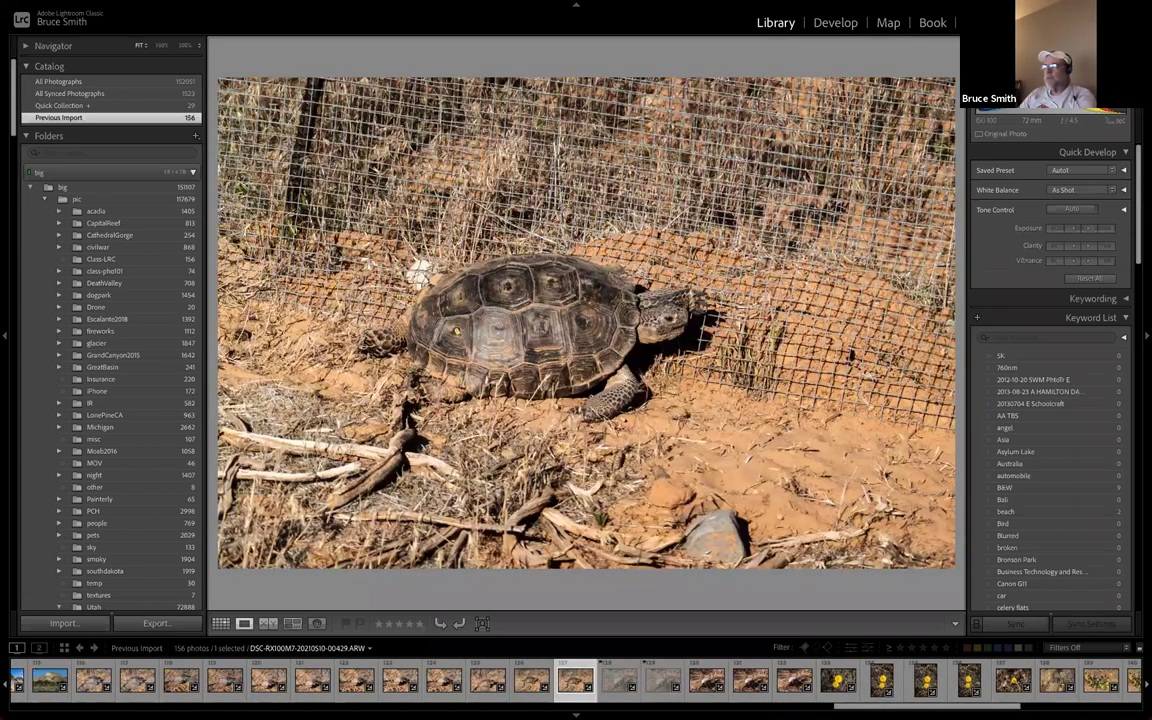
pyautogui.press('Left')
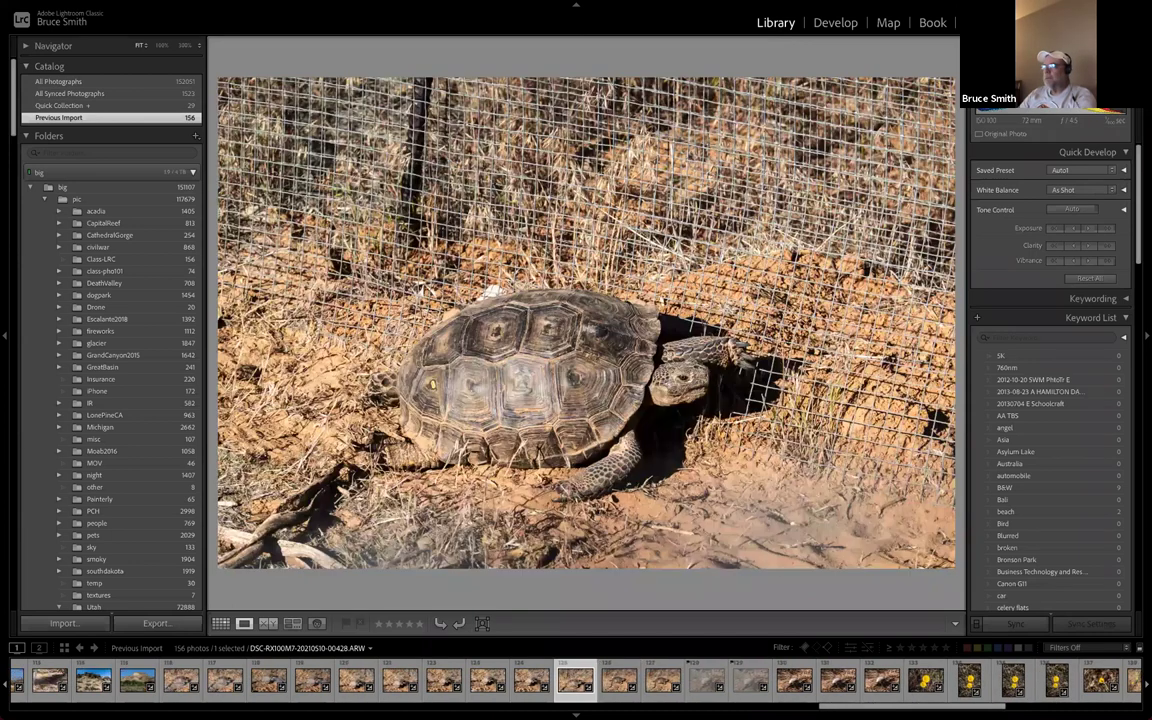
pyautogui.press('Left')
pyautogui.press('Left')
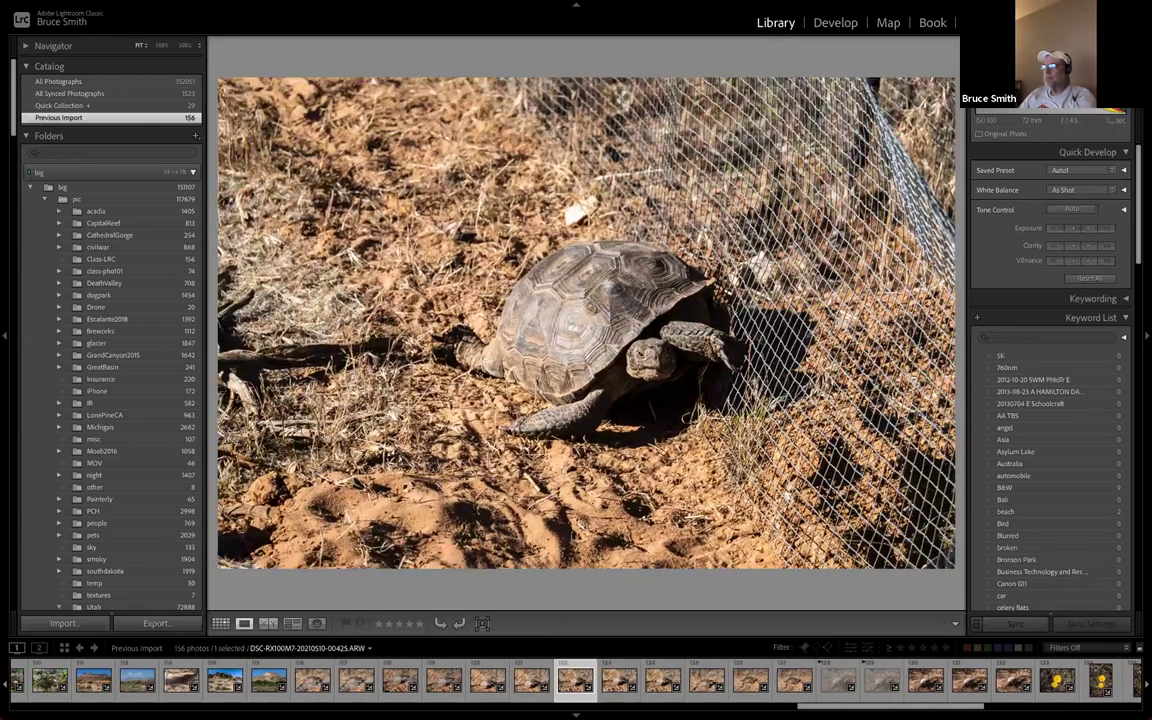
# Delete the two rejected photos from disk, leaving 154 in the Previous Import
pyautogui.press('g')
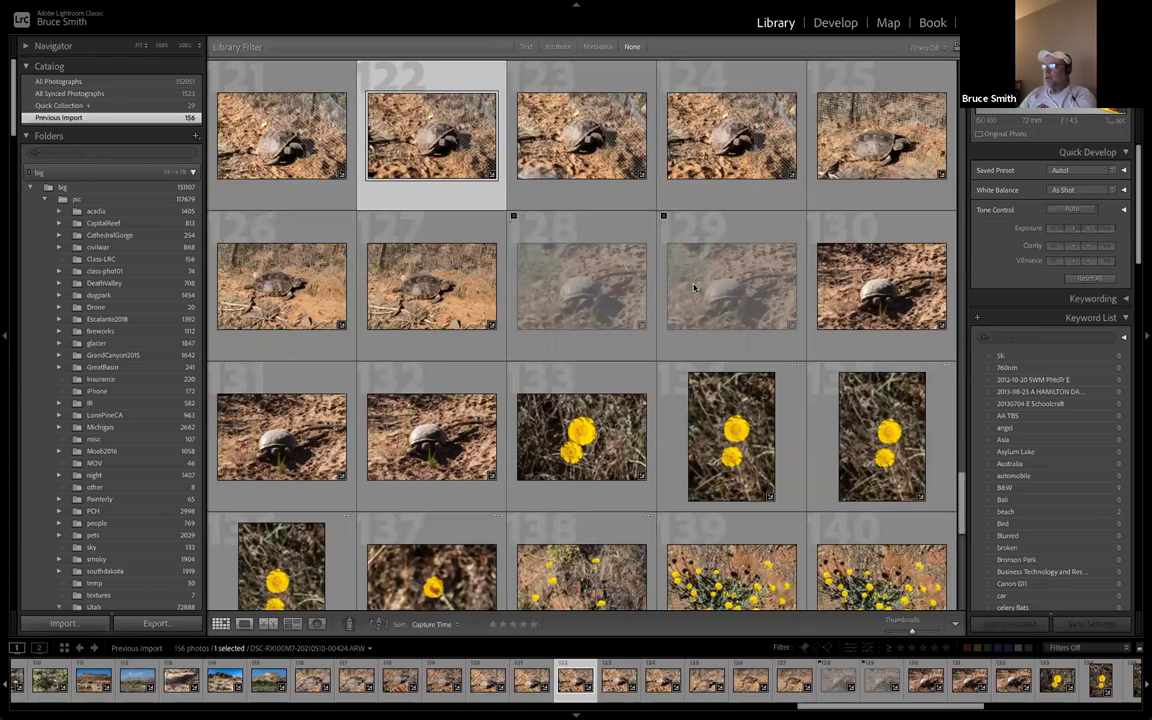
pyautogui.press('super+BackSpace')
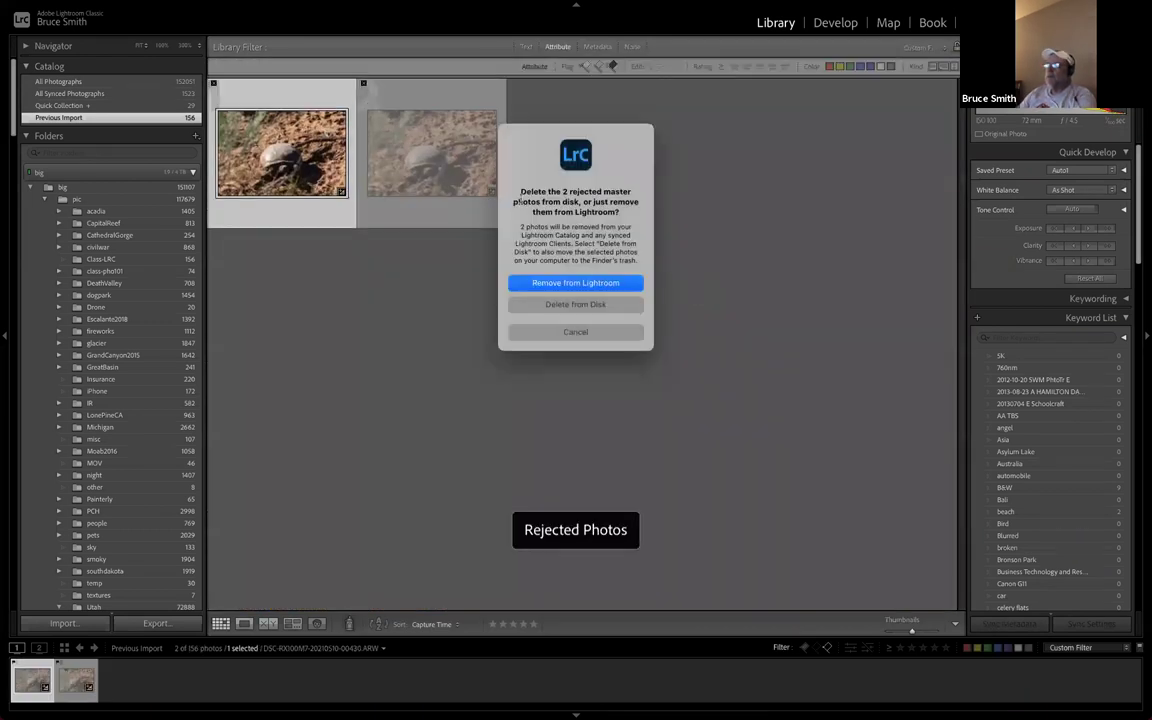
pyautogui.click(570, 305)
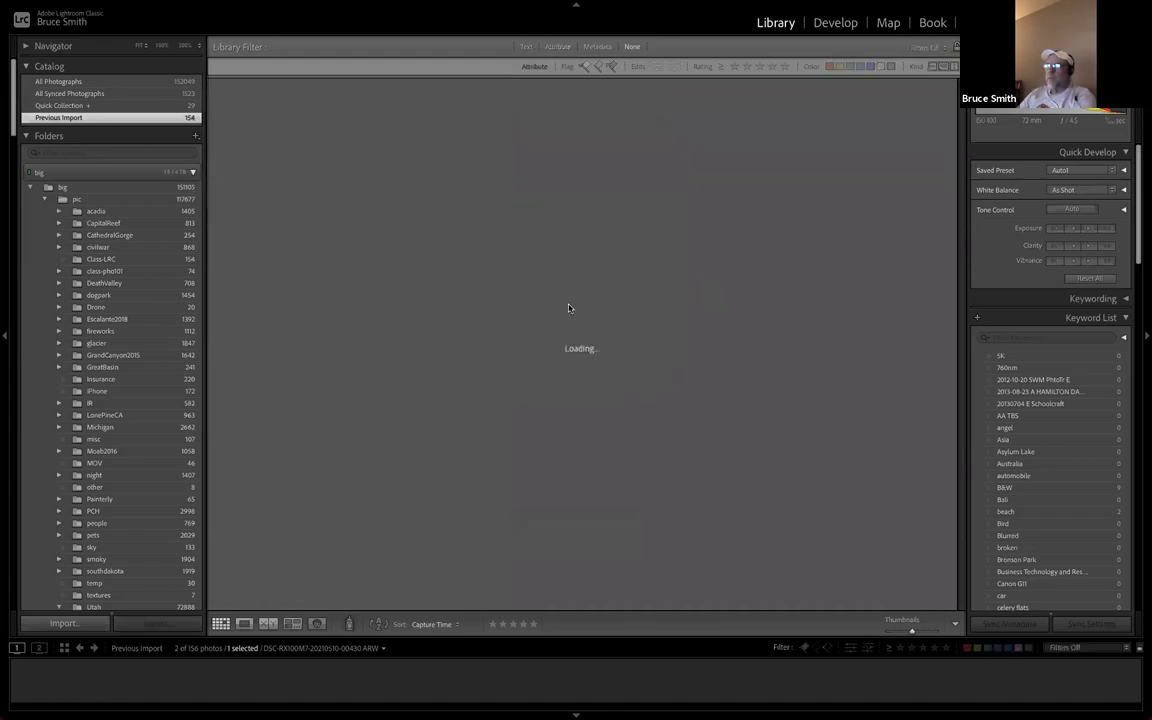
pyautogui.scroll(-10, 673, 358)
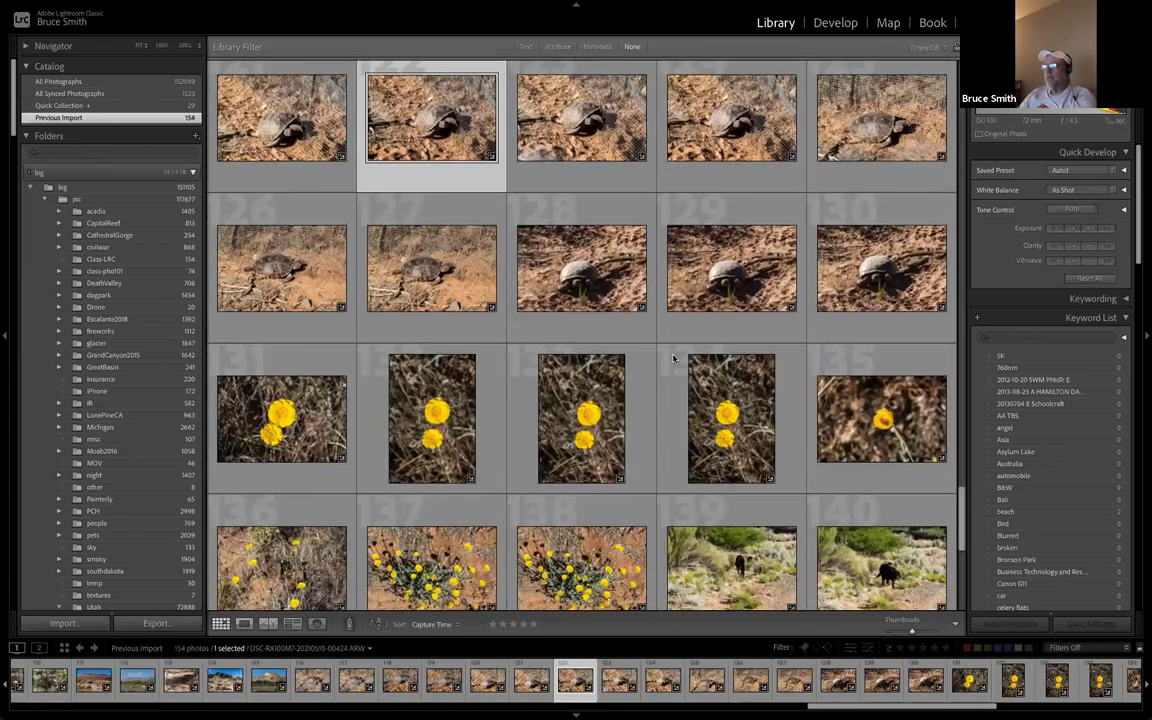
pyautogui.scroll(-3, 673, 358)
pyautogui.scroll(15, 673, 358)
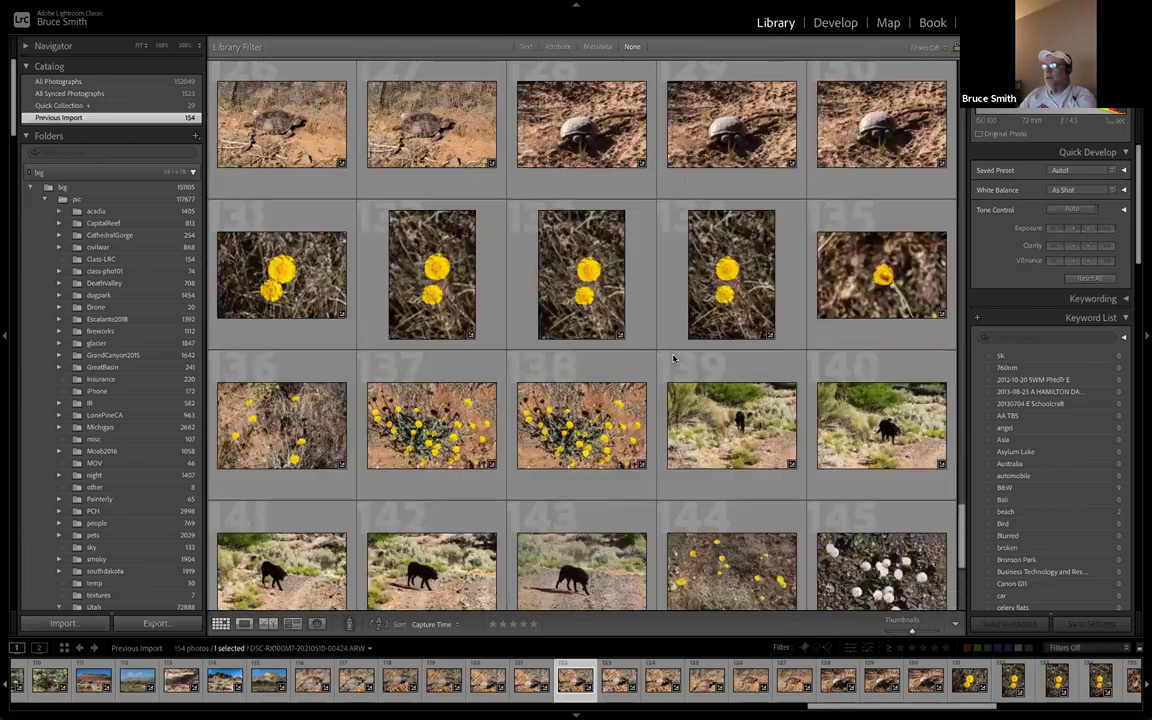
pyautogui.scroll(5, 673, 358)
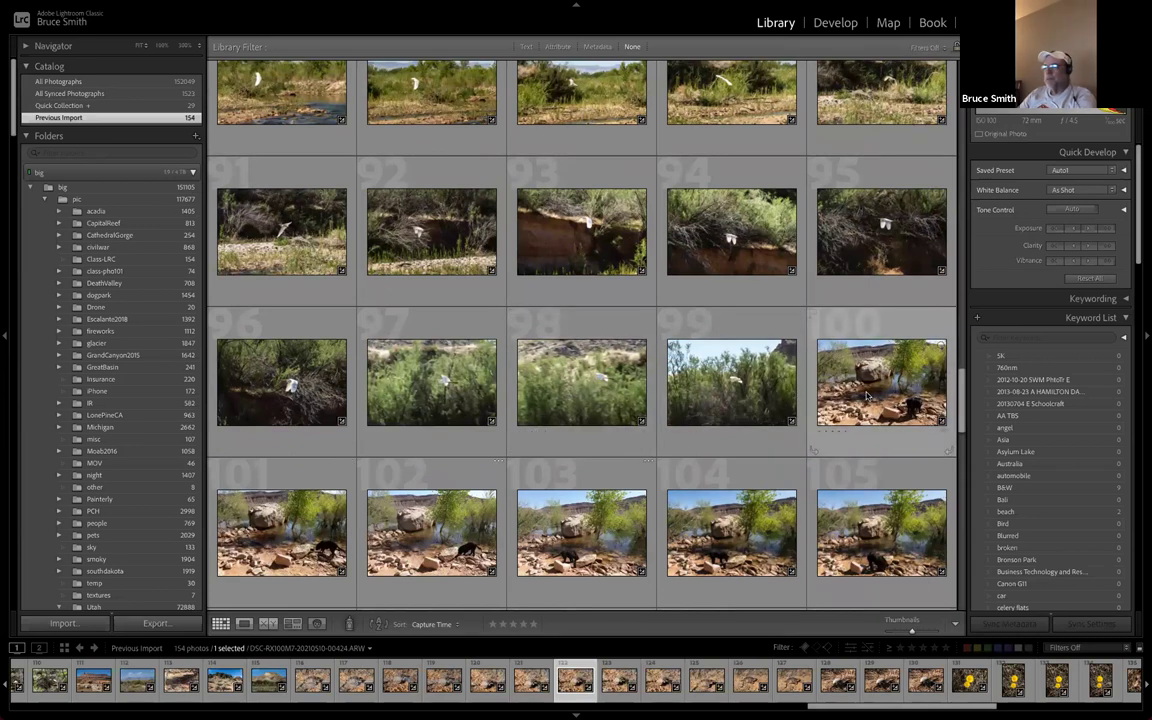
pyautogui.scroll(2, 815, 423)
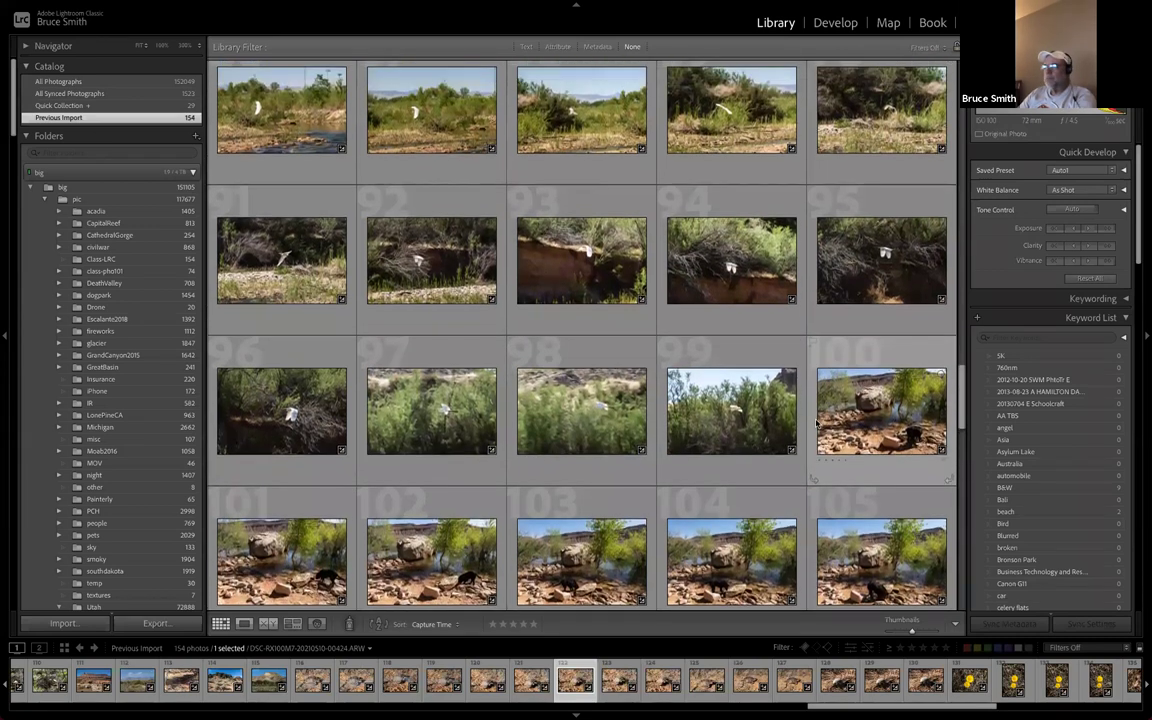
pyautogui.scroll(8, 815, 423)
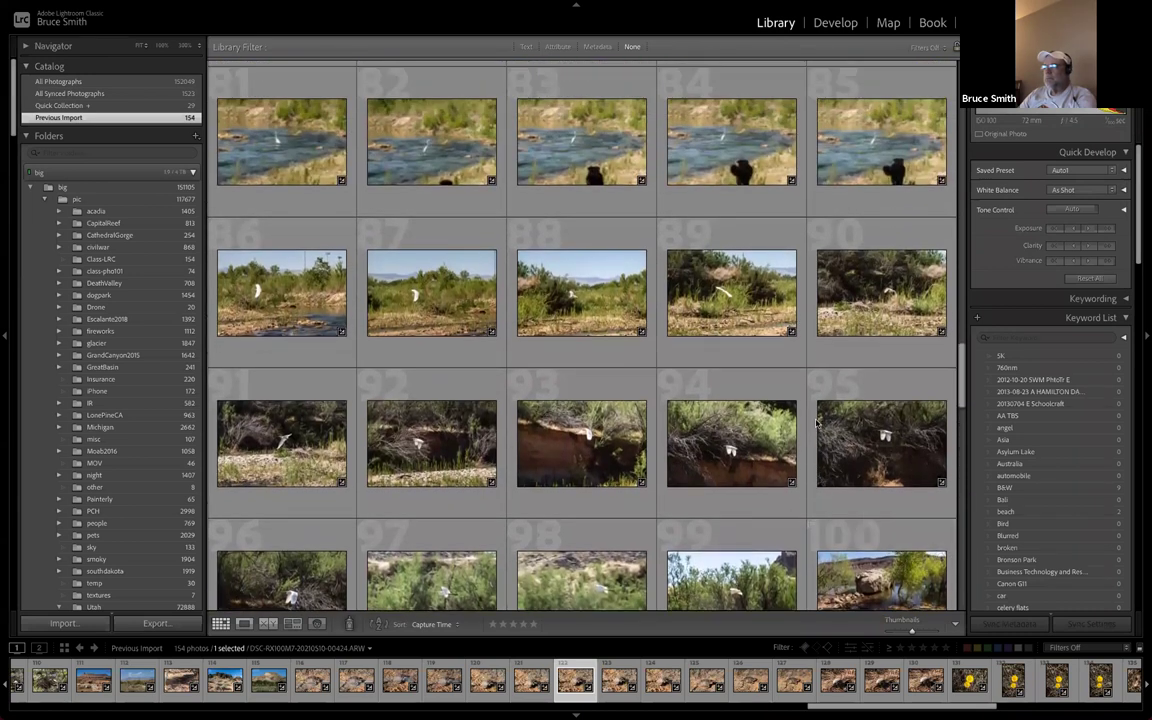
pyautogui.scroll(-3, 815, 423)
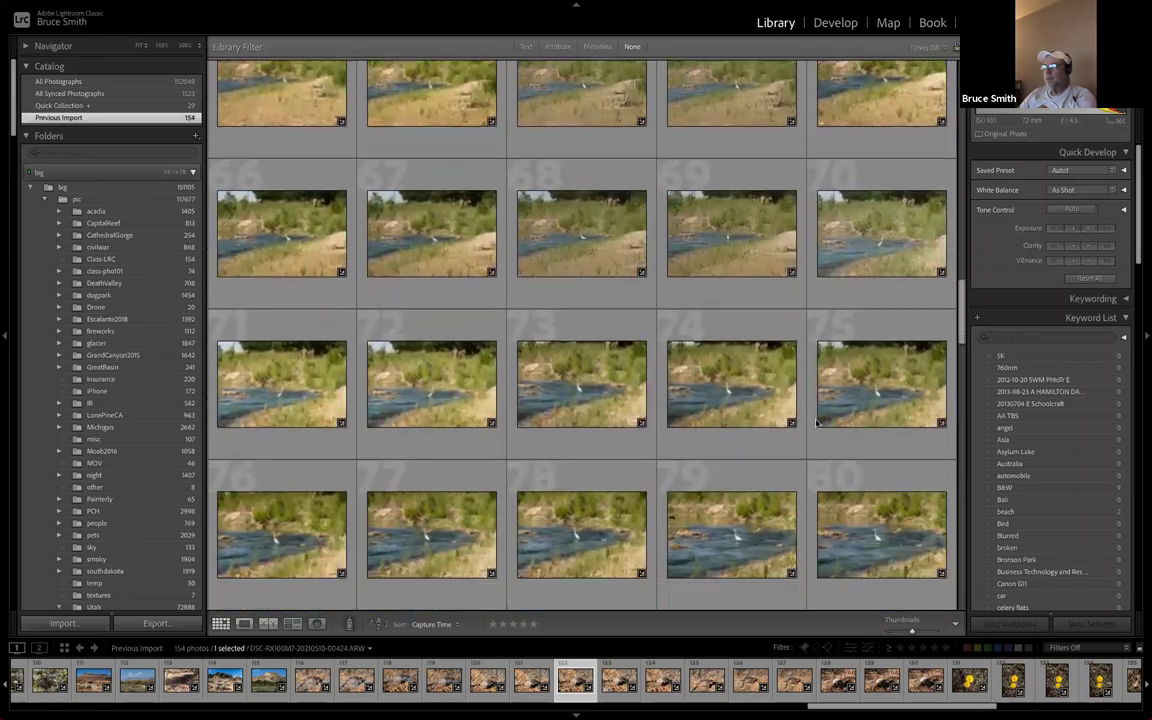
pyautogui.scroll(6, 815, 423)
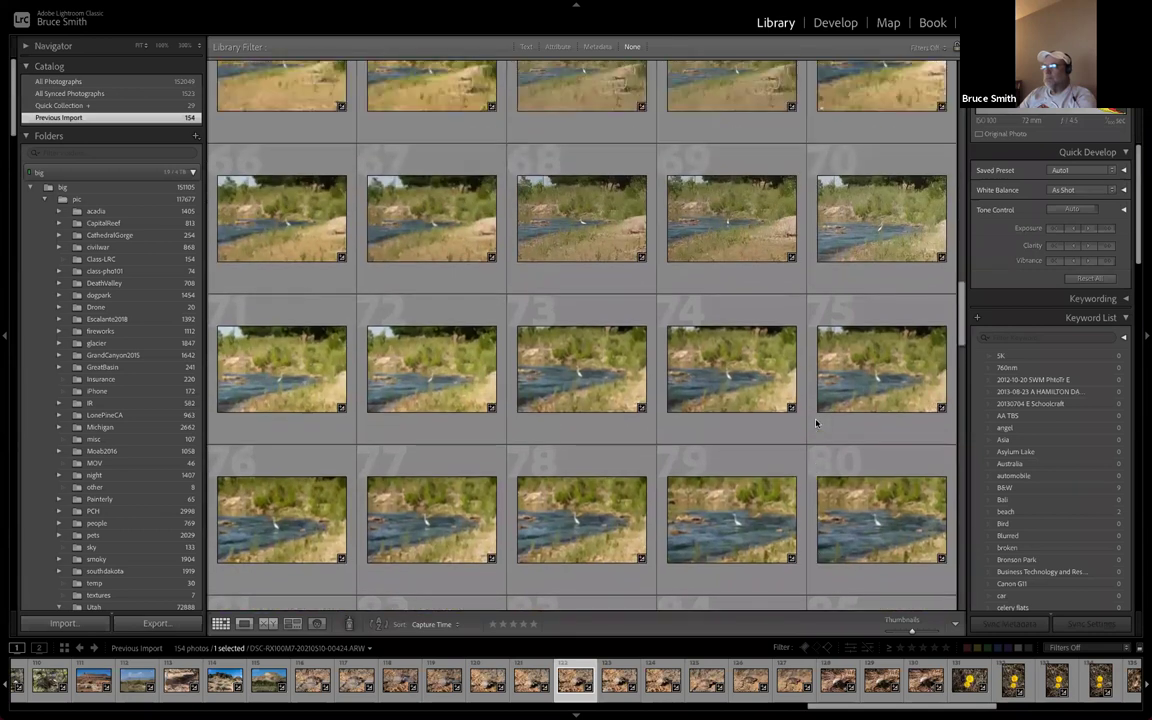
pyautogui.scroll(-6, 815, 423)
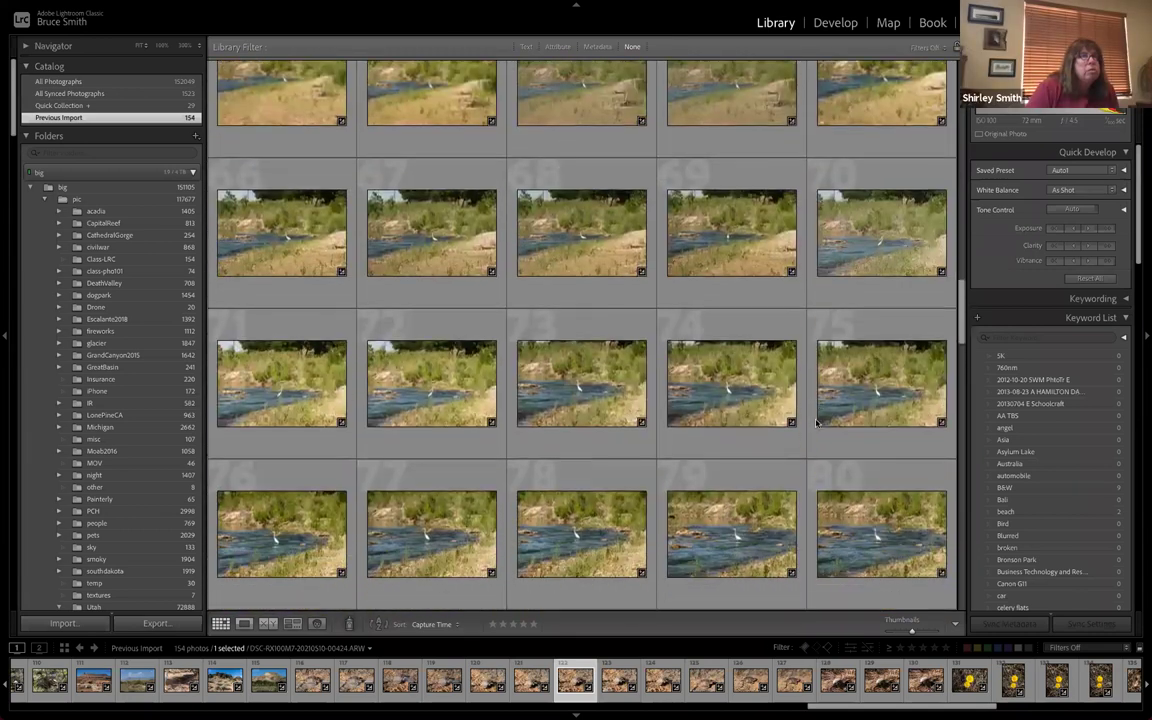
pyautogui.scroll(-2, 883, 364)
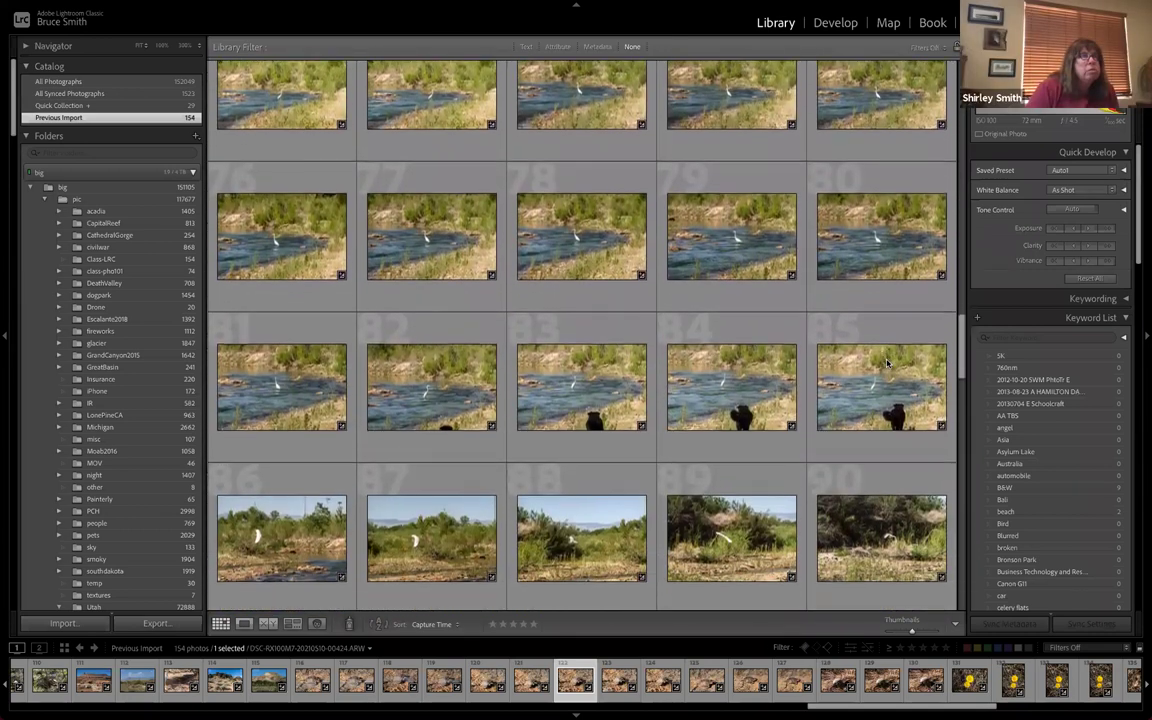
# Open the egret-and-dog photo in Develop and apply a first free crop around both
pyautogui.doubleClick(886, 361)
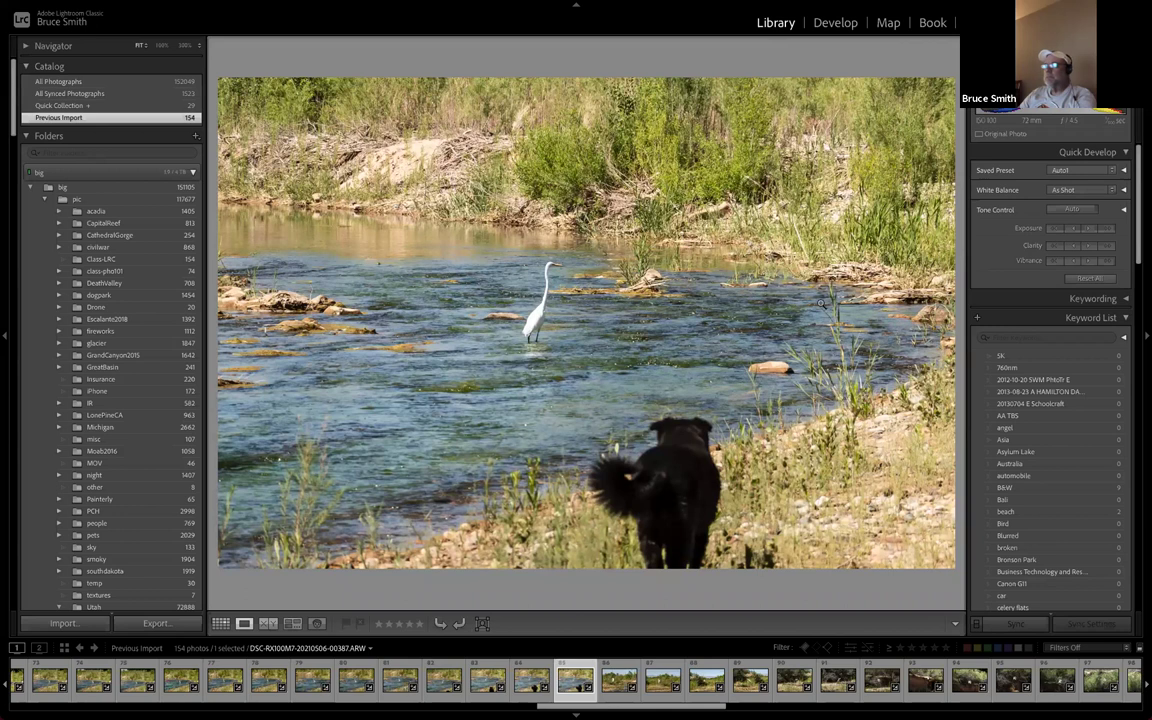
pyautogui.press('d')
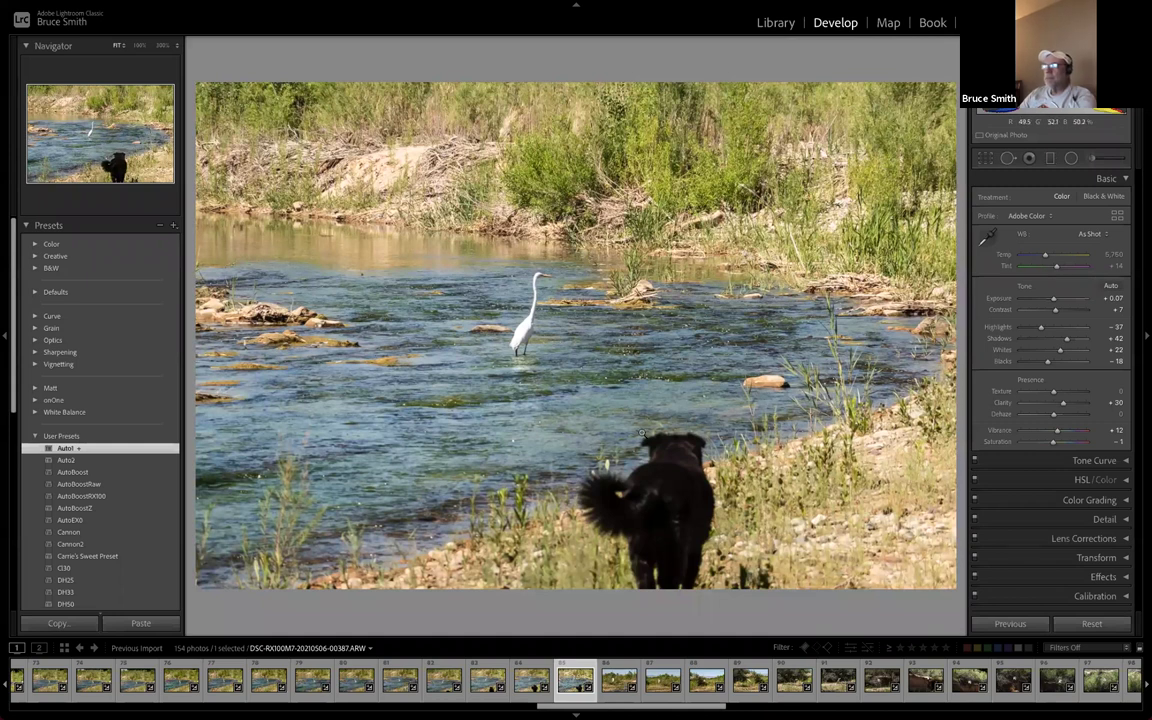
pyautogui.press('r')
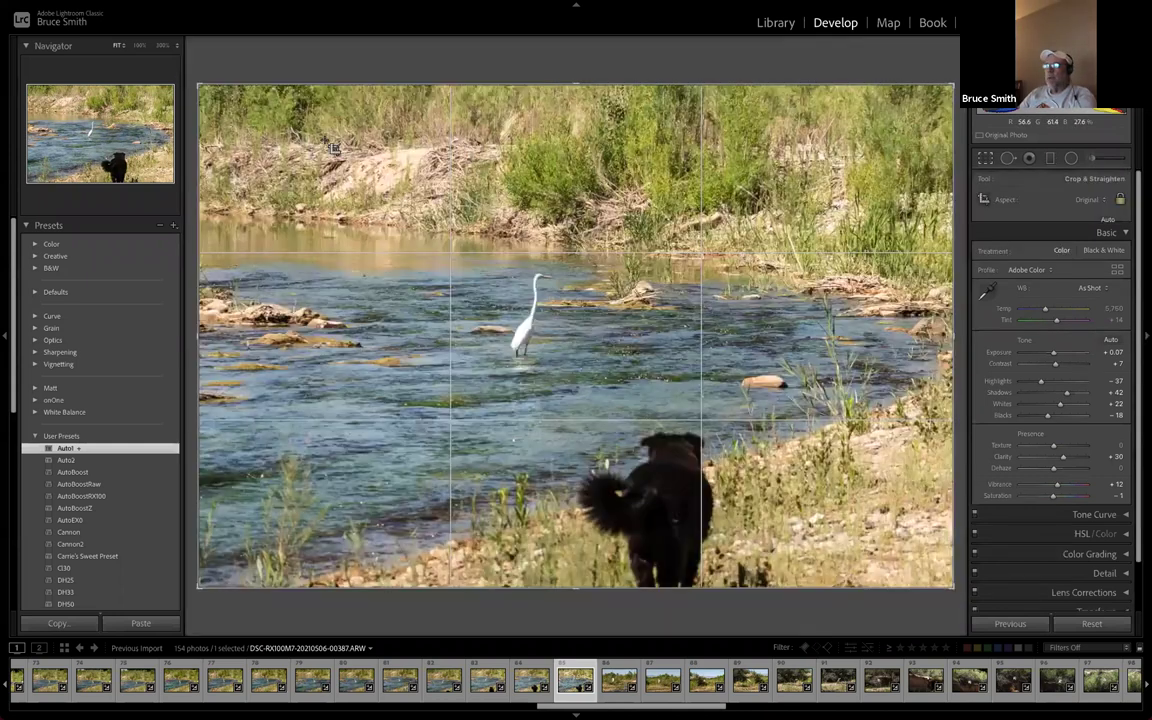
pyautogui.moveTo(205, 95); pyautogui.dragTo(249, 116)
pyautogui.moveTo(443, 278); pyautogui.dragTo(480, 270)
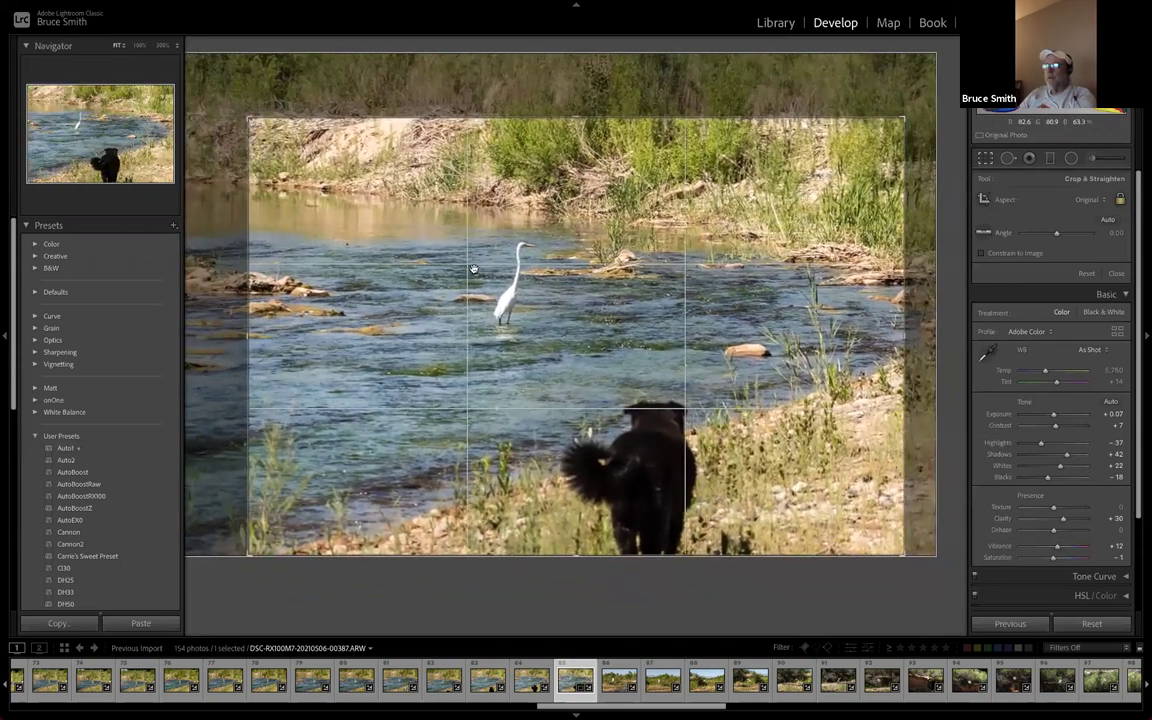
pyautogui.moveTo(248, 118); pyautogui.dragTo(262, 128)
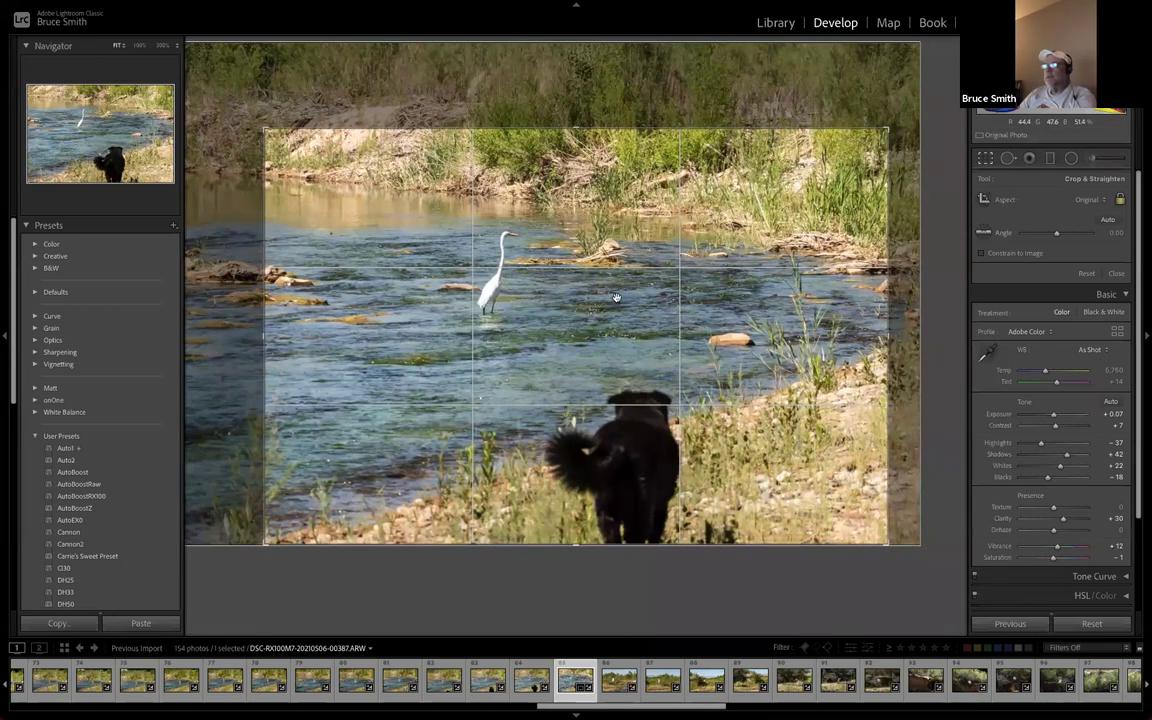
pyautogui.press('Return')
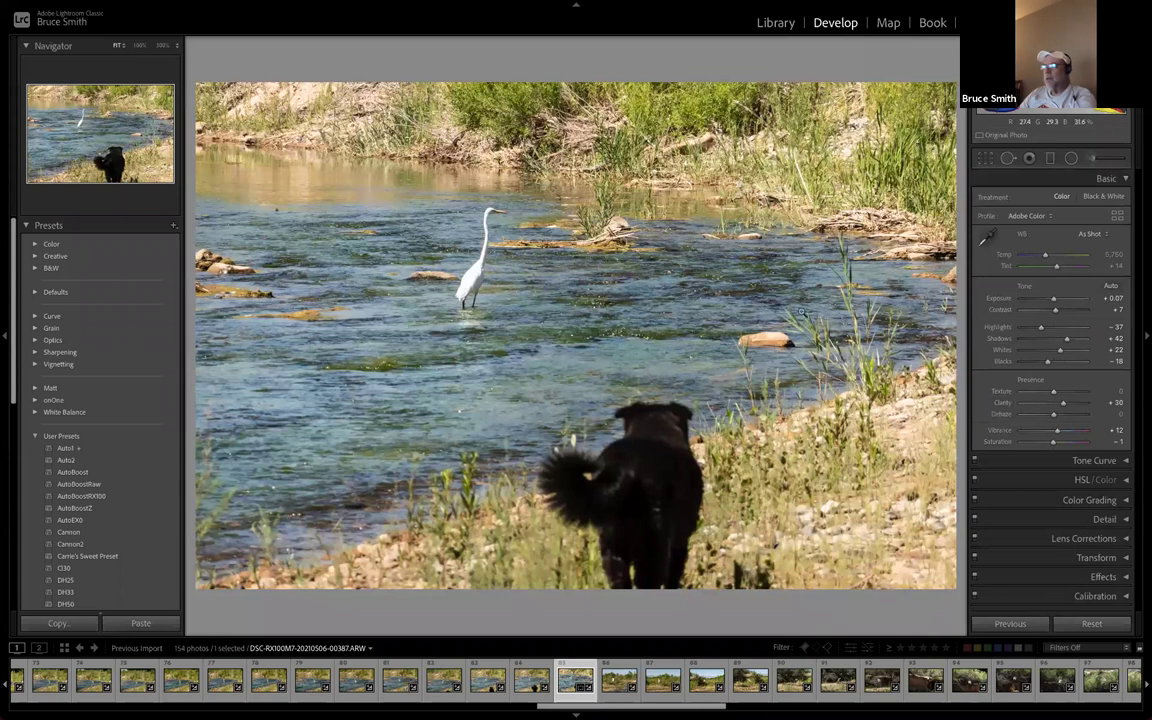
# Reopen cropping and turn the crop frame to portrait at full photo height
pyautogui.press('g')
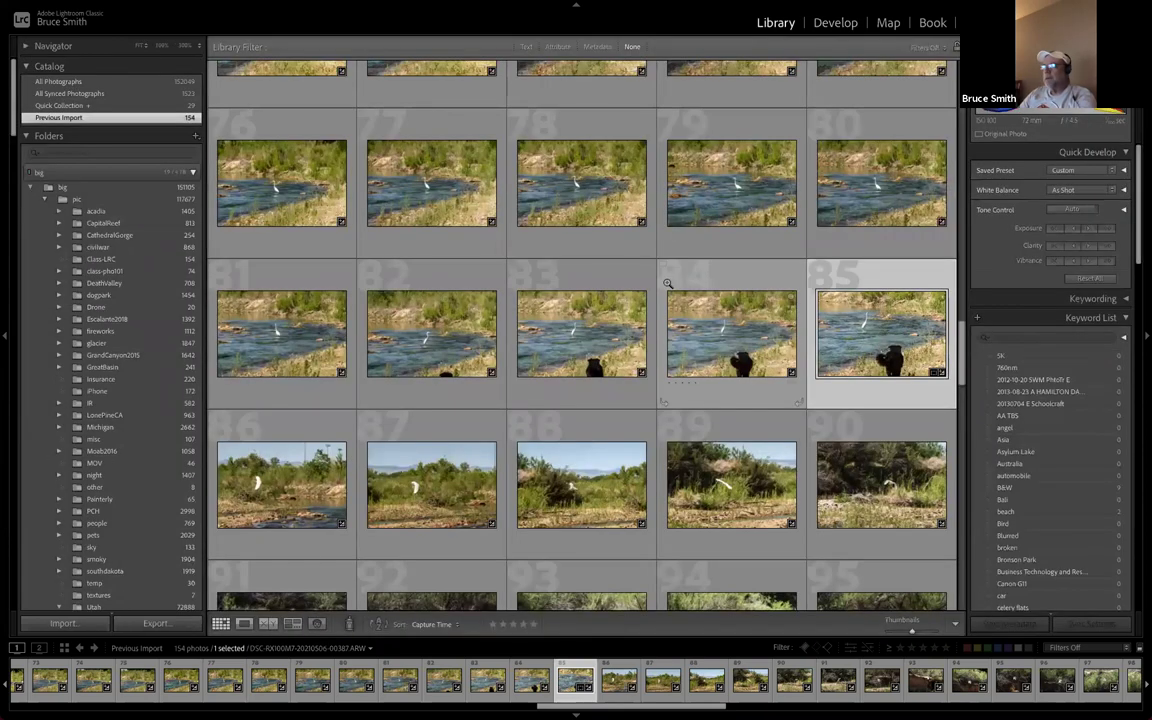
pyautogui.press('e')
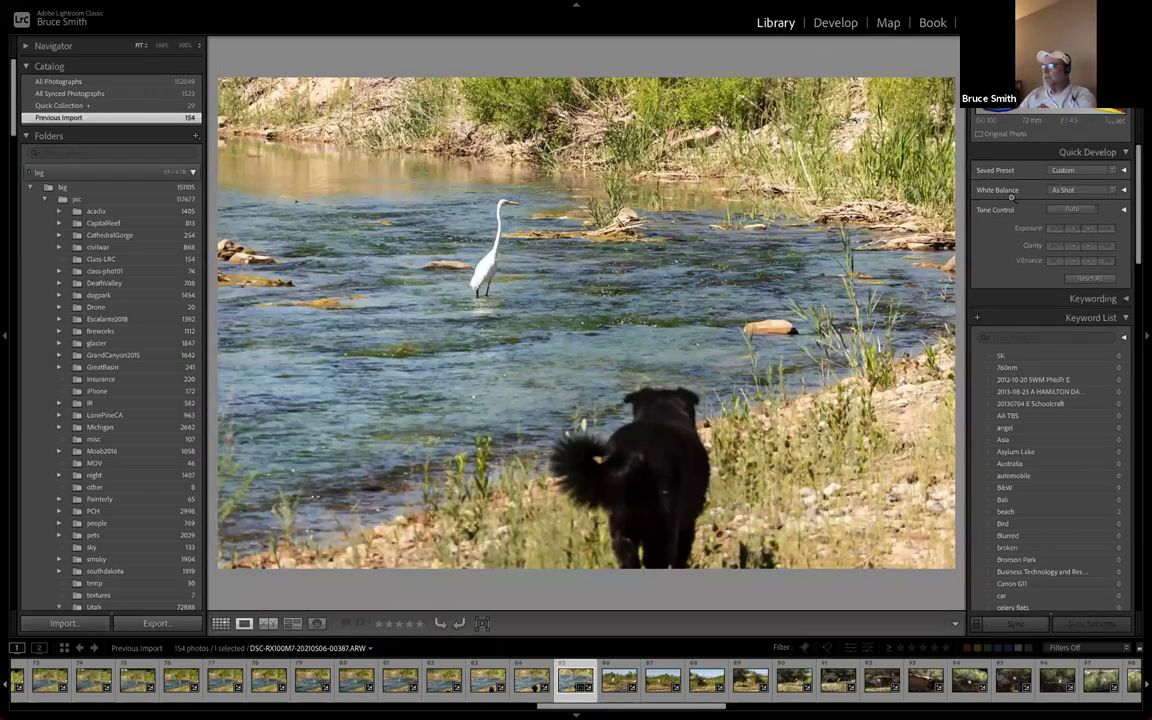
pyautogui.press('r')
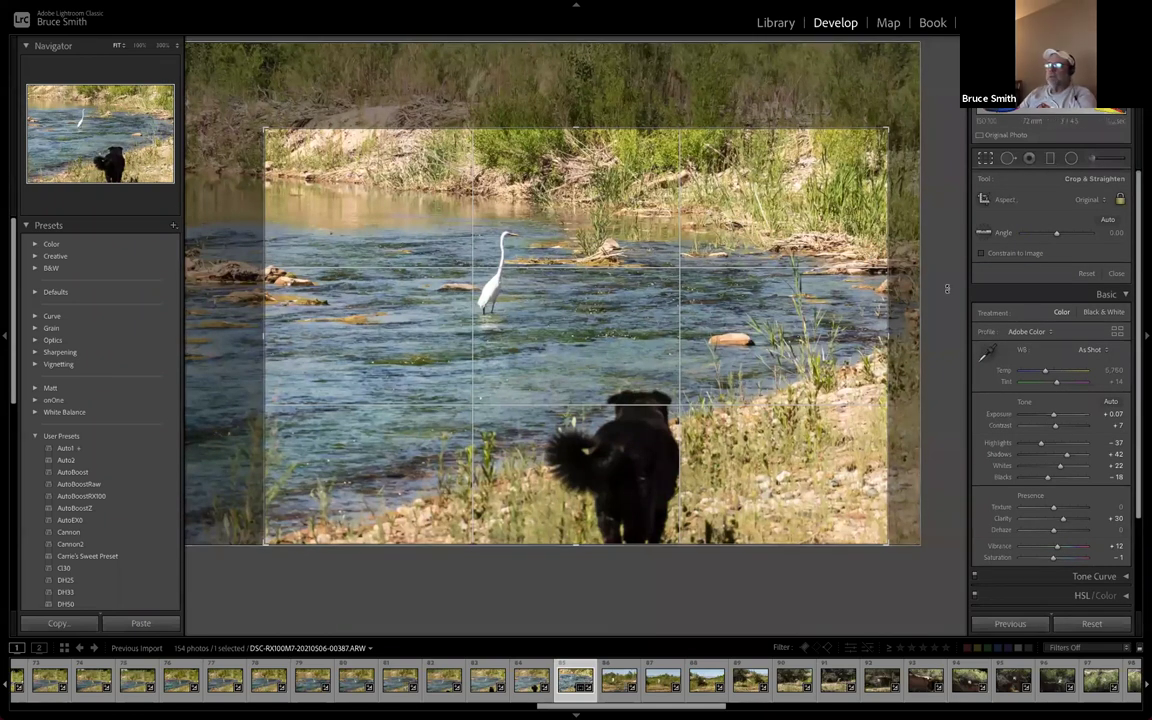
pyautogui.press('x')
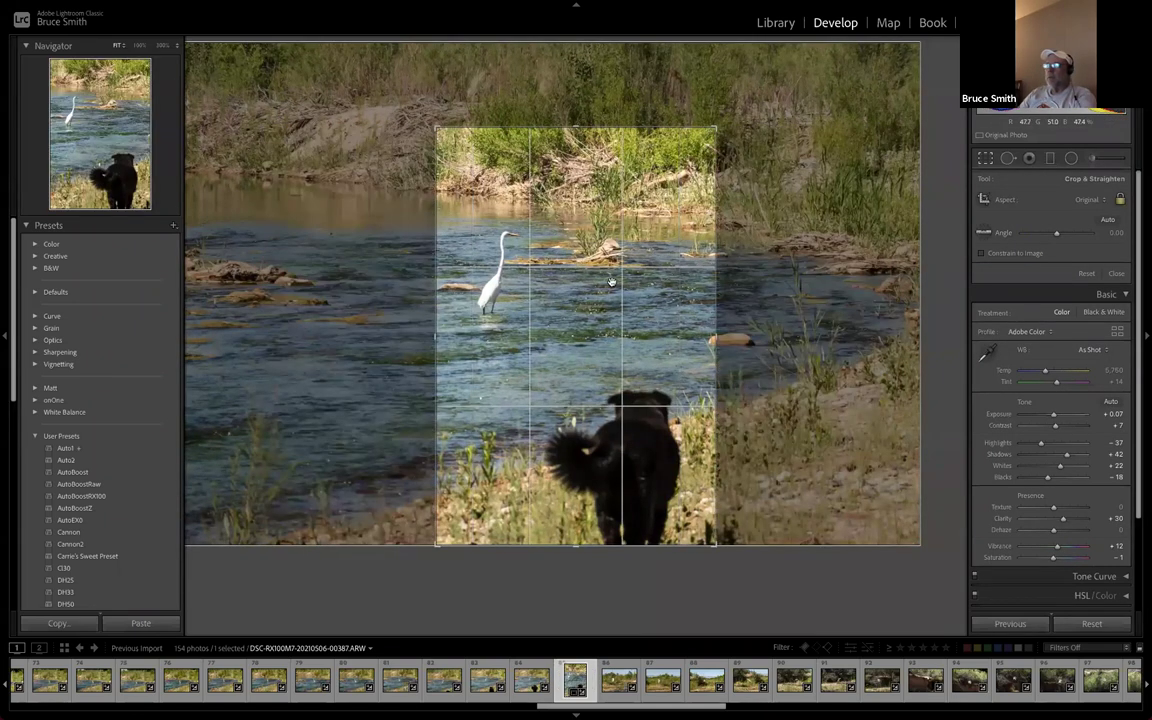
pyautogui.press('x')
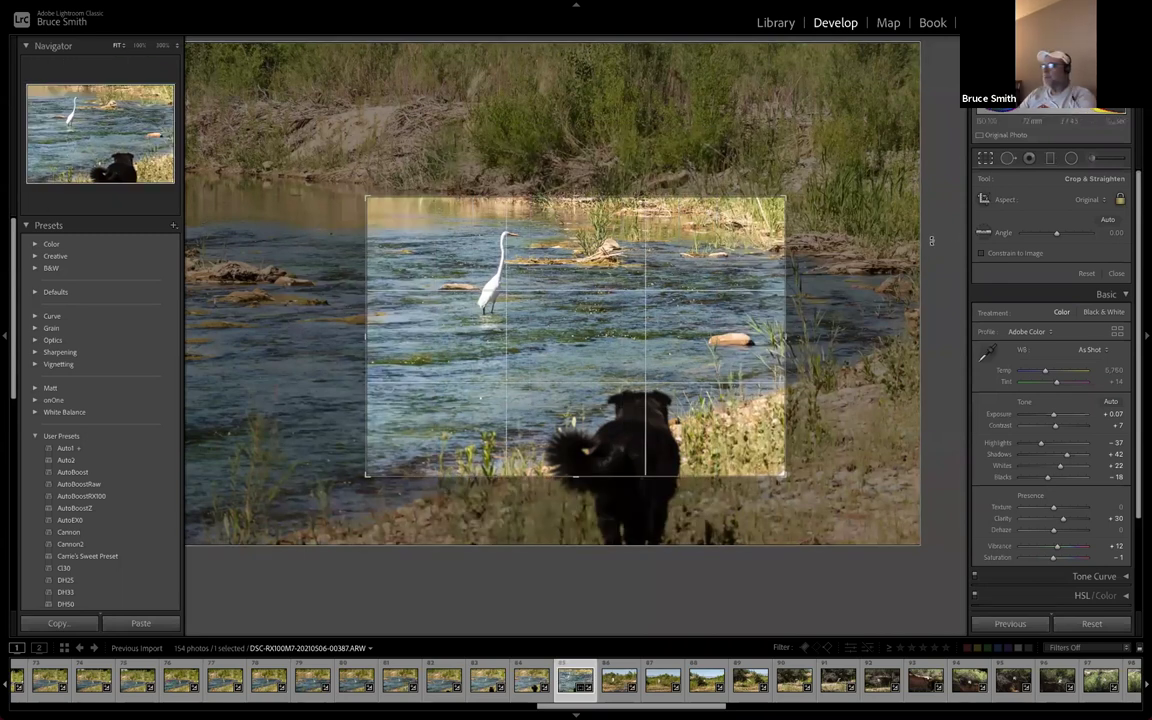
pyautogui.press('x')
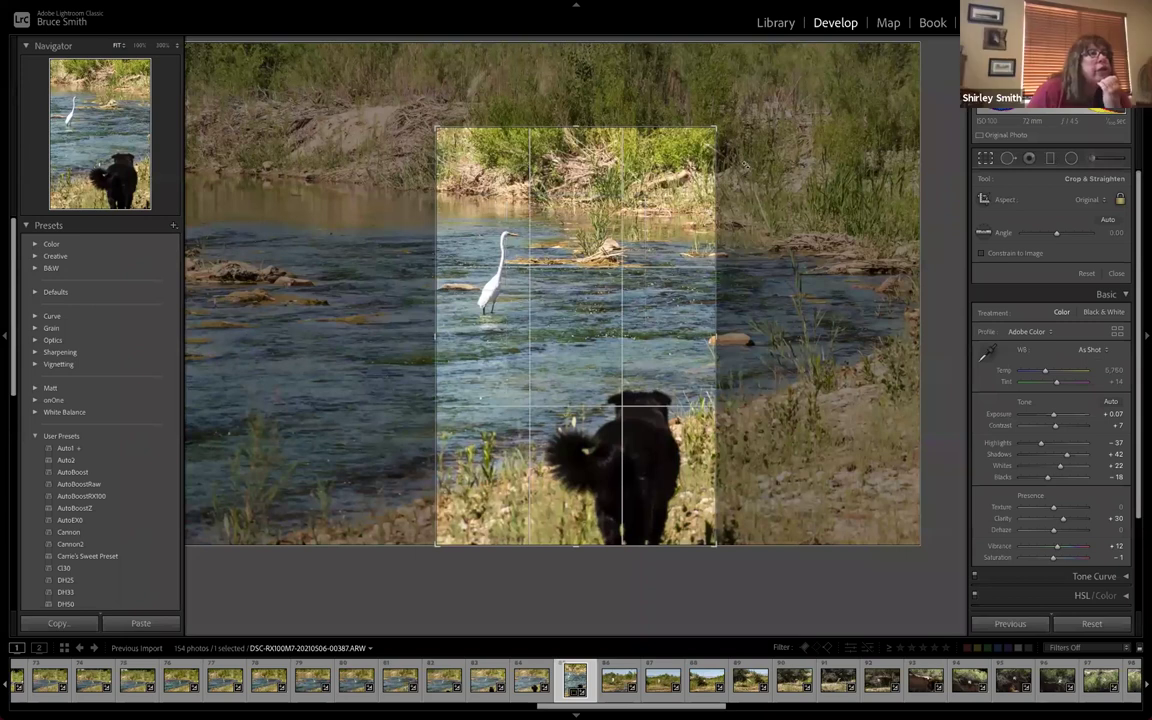
pyautogui.moveTo(717, 133); pyautogui.dragTo(752, 88)
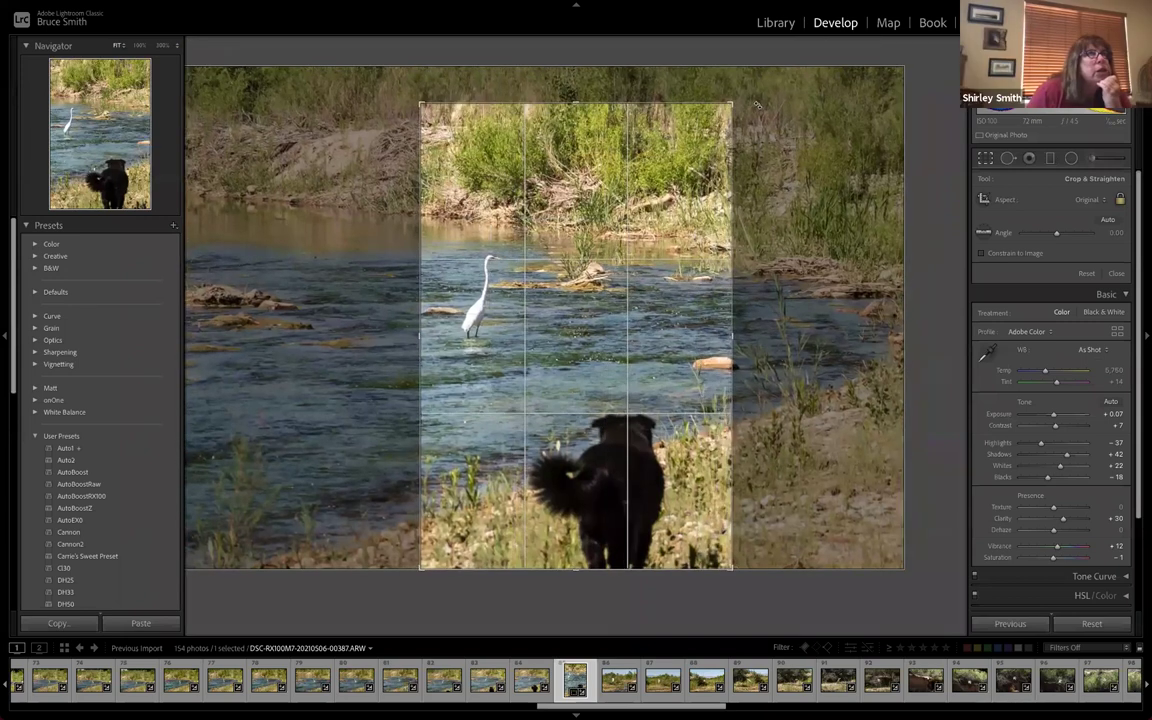
# Constrain the crop to 4 x 5, reposition the egret and dog, and apply it
pyautogui.click(1088, 200)
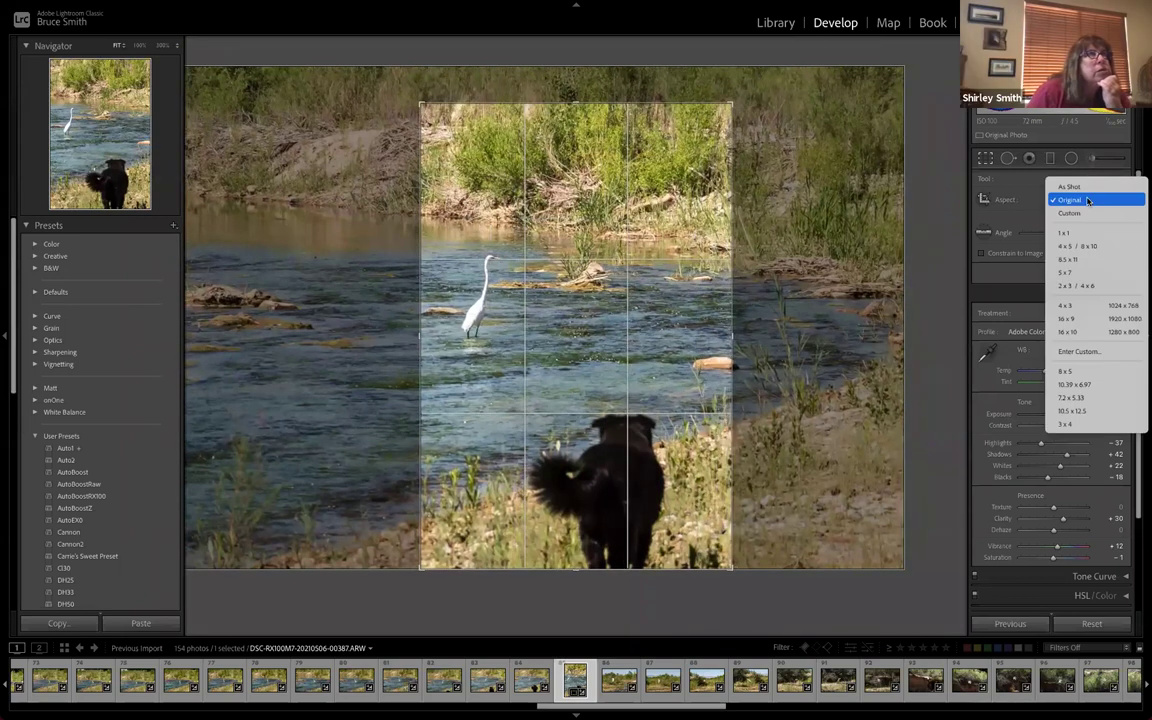
pyautogui.click(1083, 273)
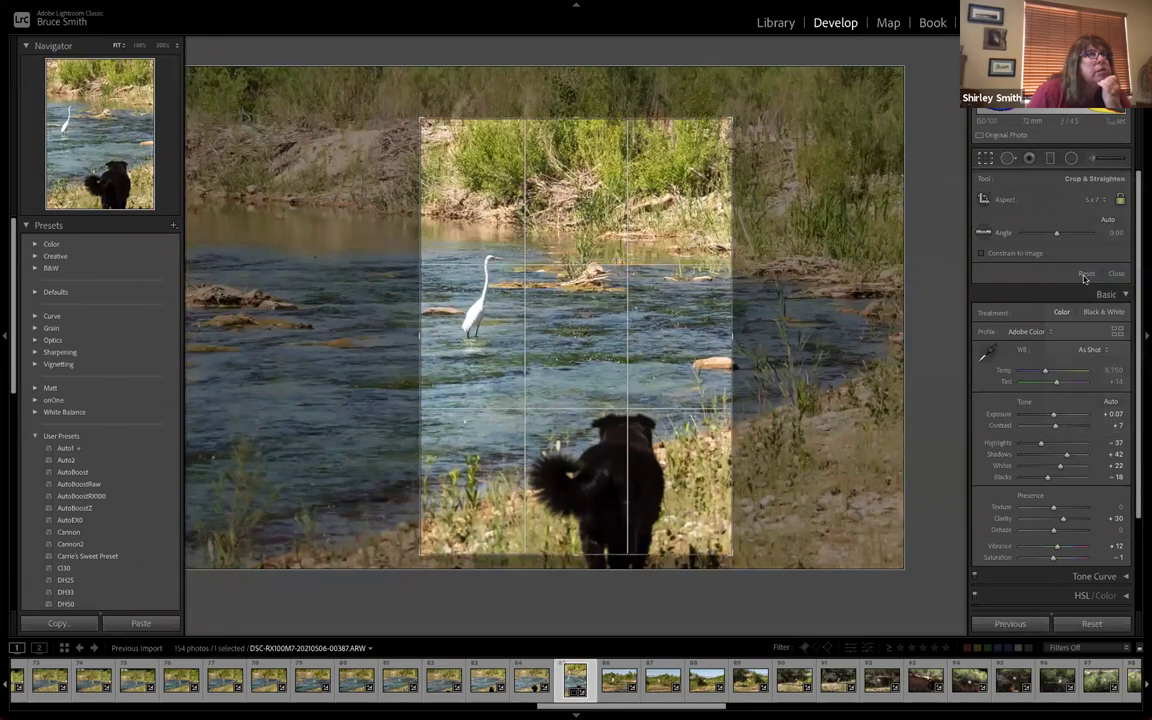
pyautogui.click(1095, 199)
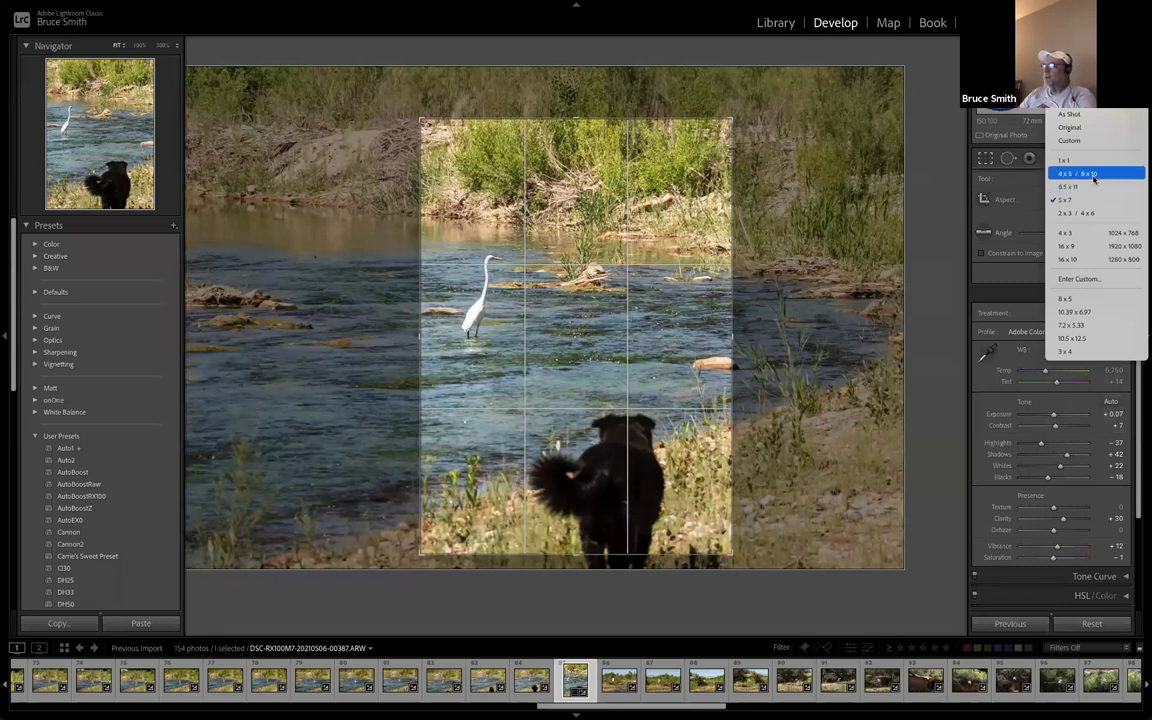
pyautogui.click(1095, 174)
pyautogui.moveTo(537, 360); pyautogui.dragTo(557, 308)
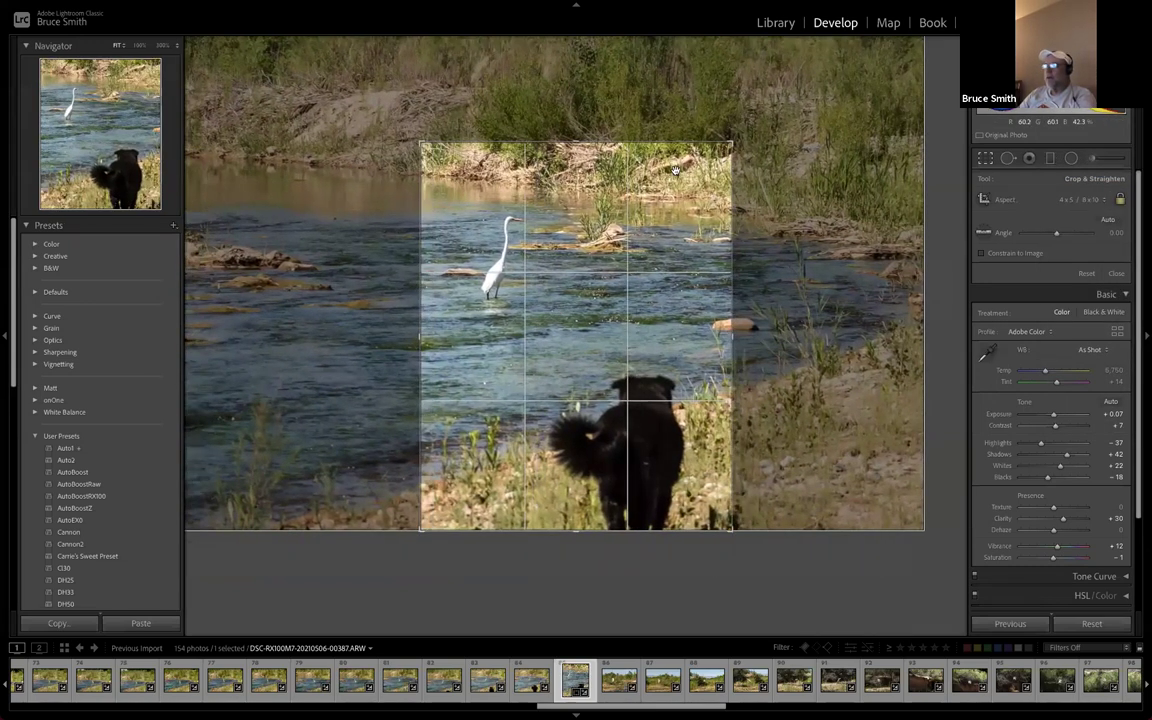
pyautogui.moveTo(735, 142); pyautogui.dragTo(743, 139)
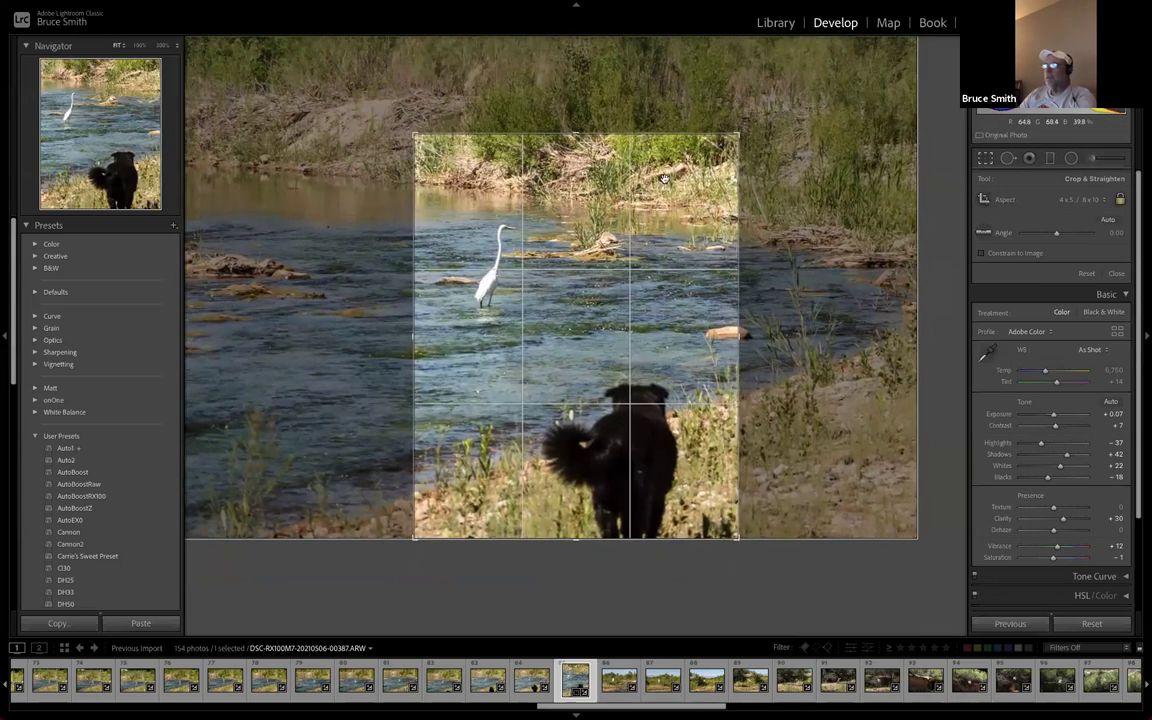
pyautogui.moveTo(662, 176); pyautogui.dragTo(675, 176)
pyautogui.press('Return')
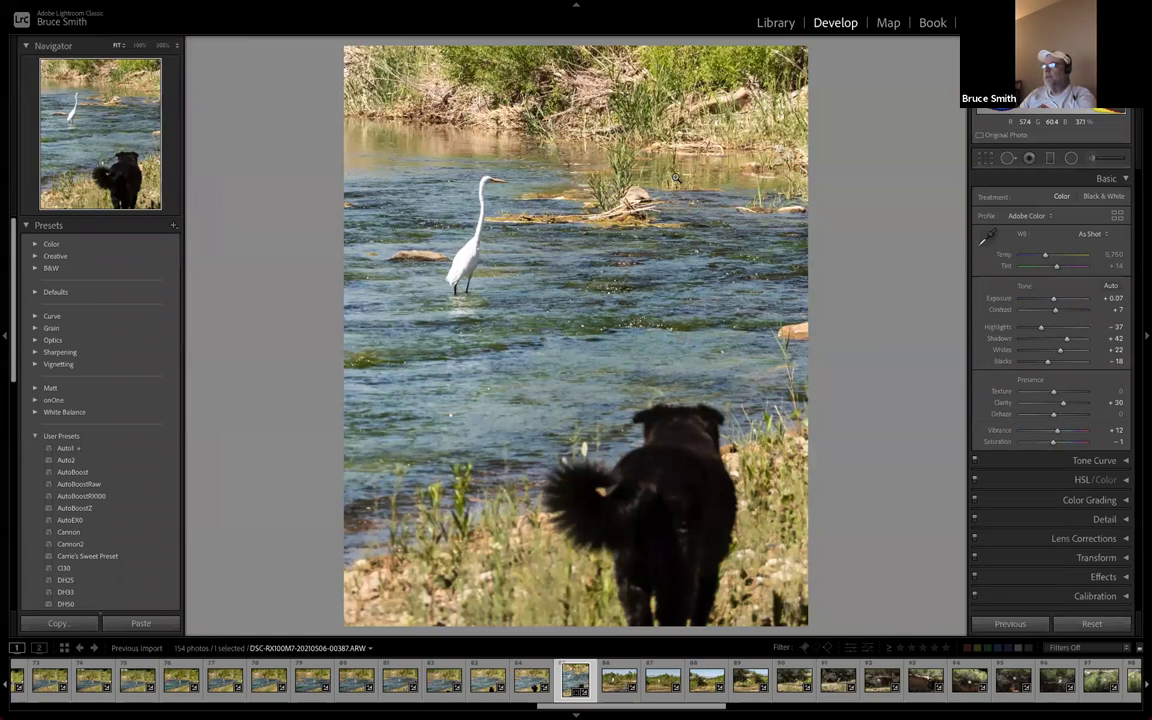
# Tighten the portrait crop, restore the 4 x 5 / 8 x 10 ratio, reposition, and apply
pyautogui.press('r')
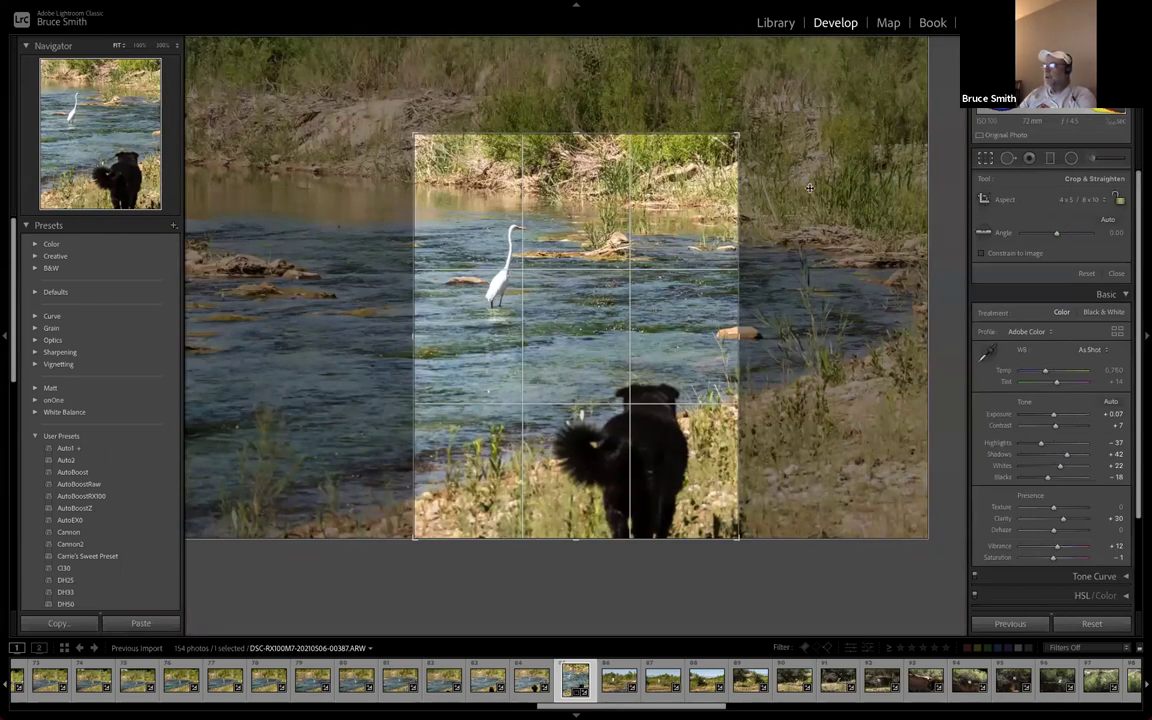
pyautogui.moveTo(737, 136); pyautogui.dragTo(780, 165)
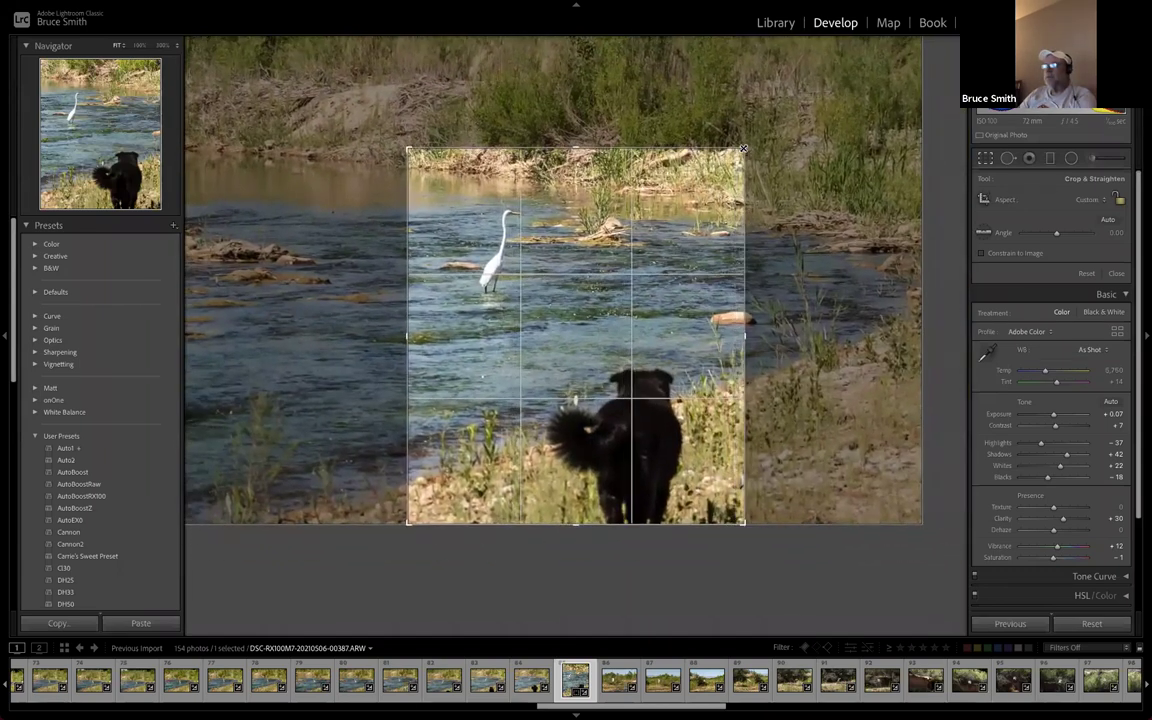
pyautogui.click(1086, 198)
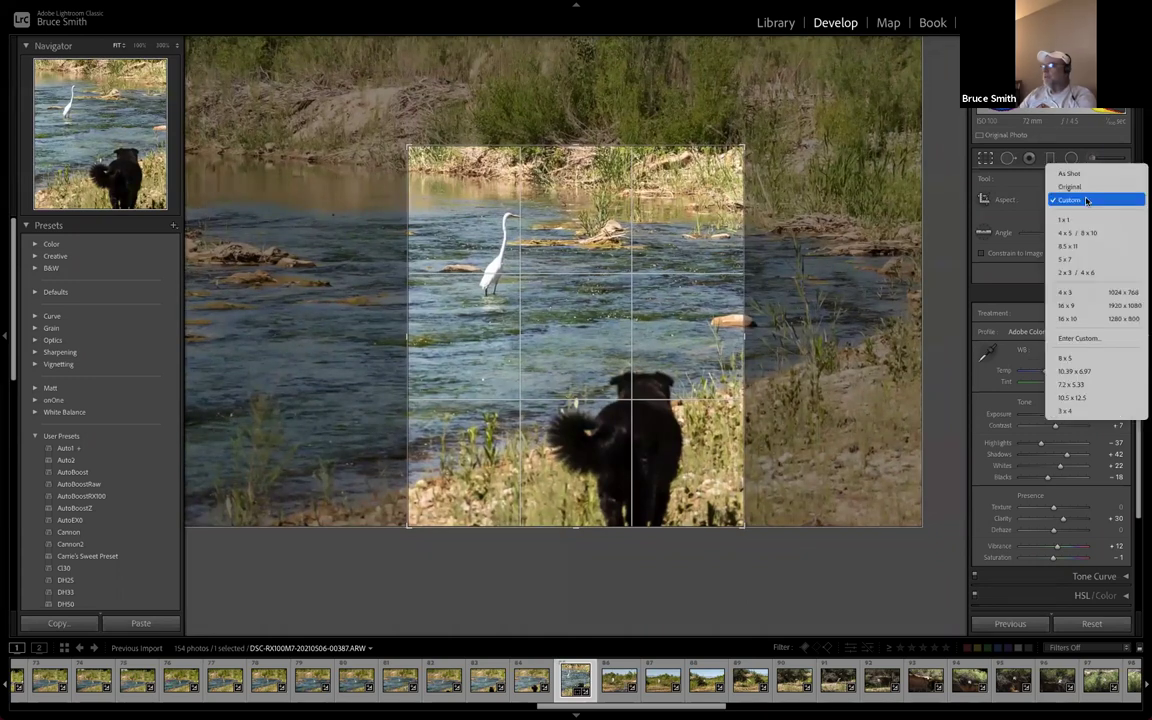
pyautogui.click(1077, 232)
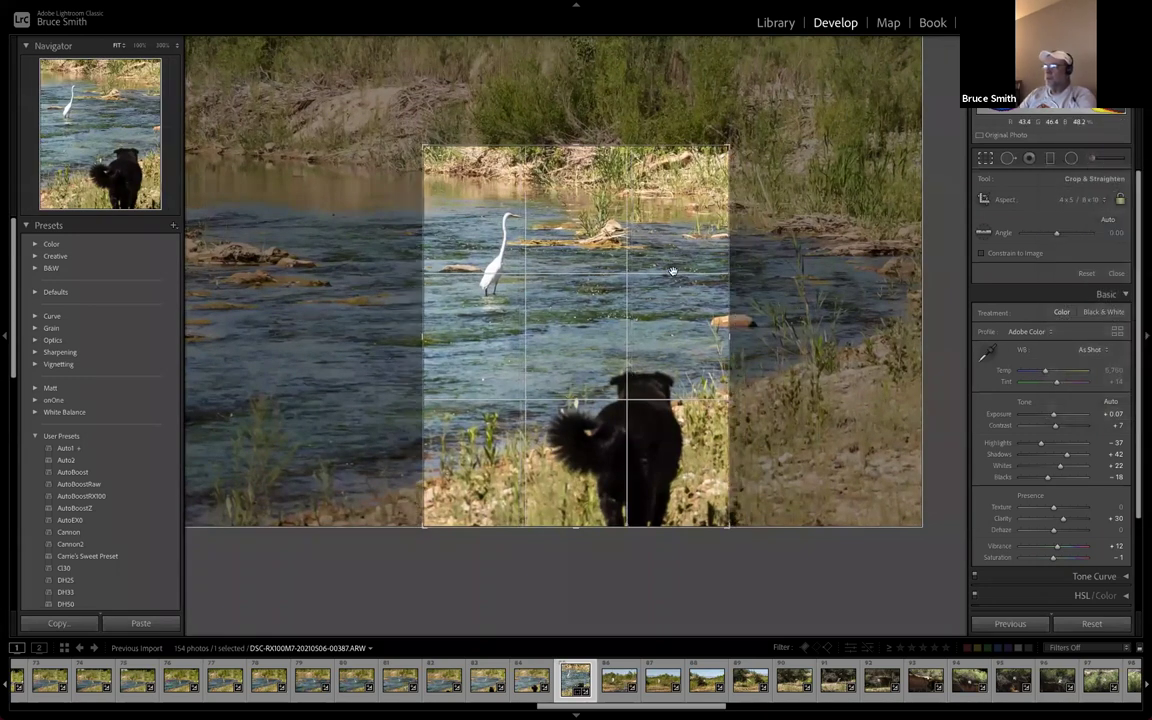
pyautogui.moveTo(641, 272)
pyautogui.mouseDown()
pyautogui.moveTo(663, 262)
pyautogui.moveTo(651, 261)
pyautogui.mouseUp()
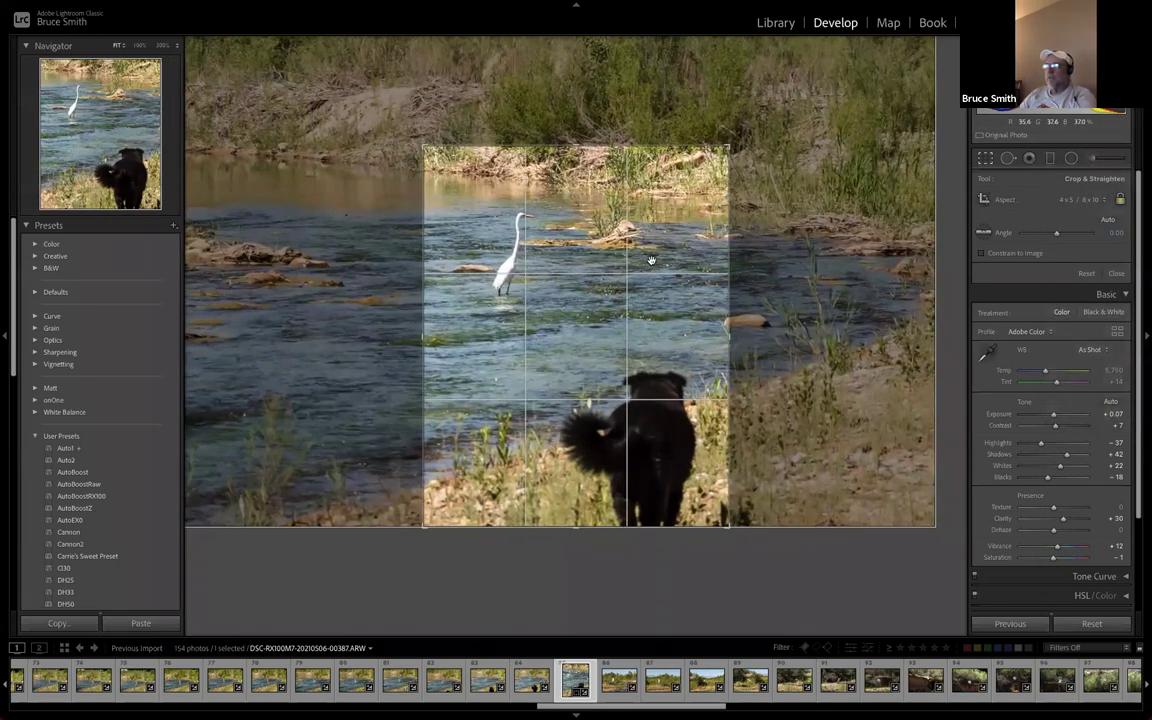
pyautogui.press('Return')
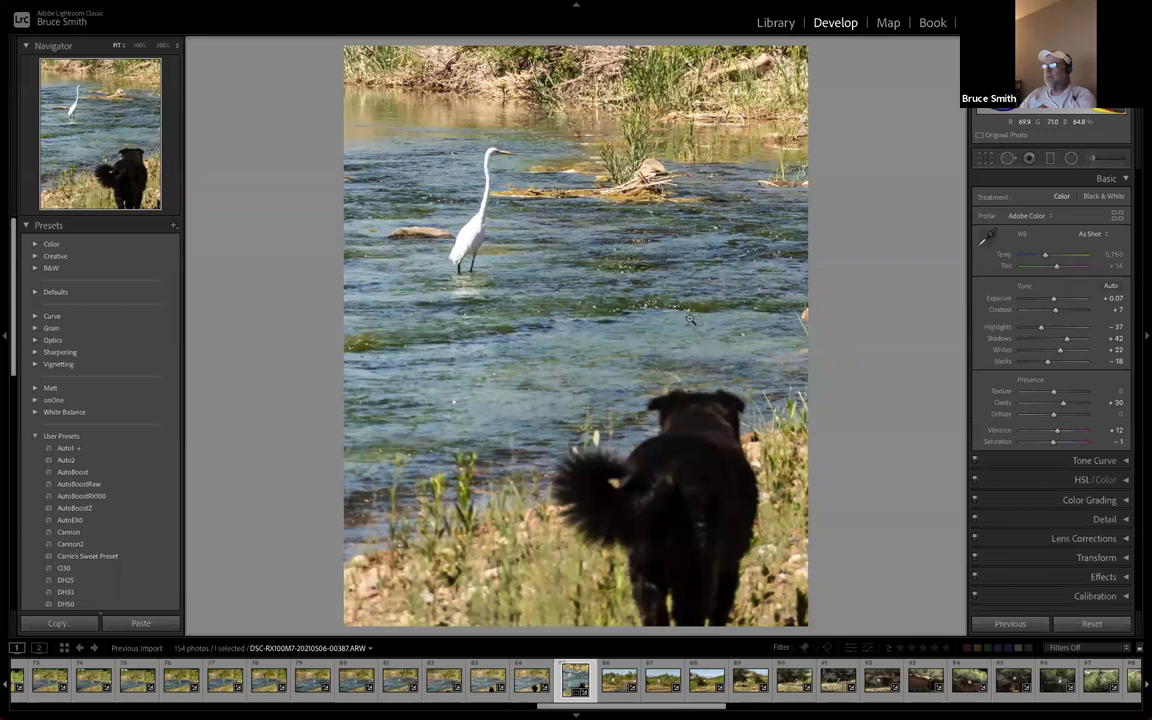
# Set Basic-panel Contrast to +33, Highlights to −65 and Blacks to −8
pyautogui.moveTo(1056, 314); pyautogui.dragTo(1063, 316)
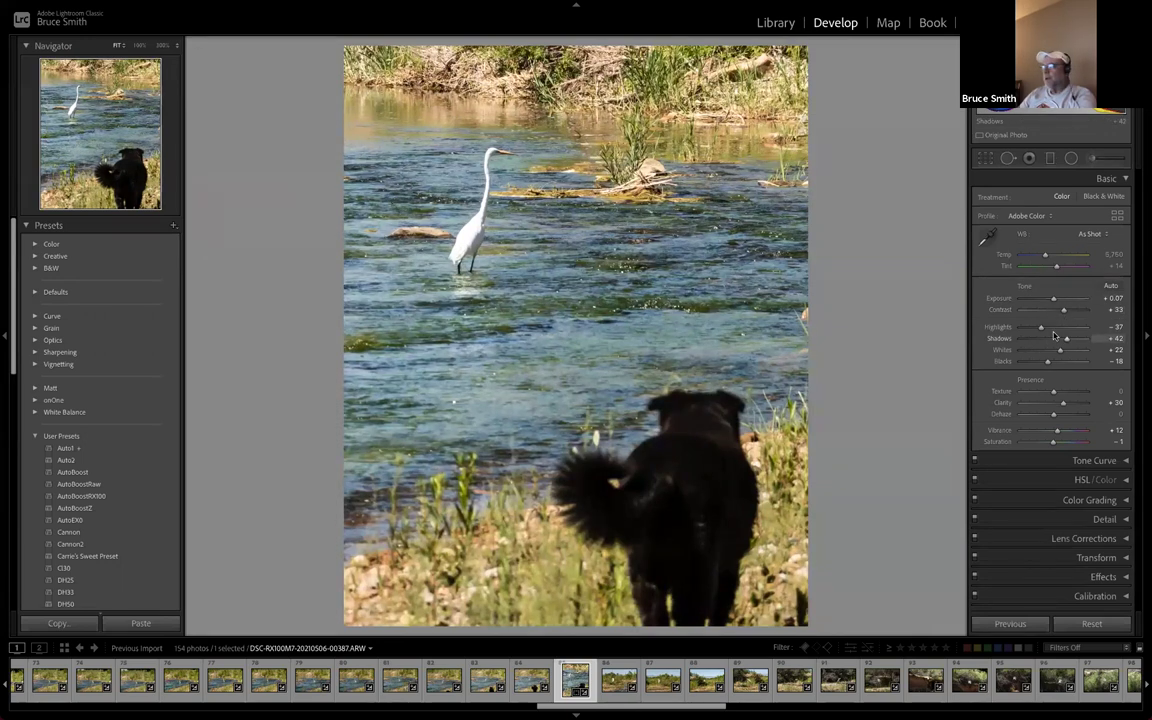
pyautogui.moveTo(1041, 330); pyautogui.dragTo(1032, 333)
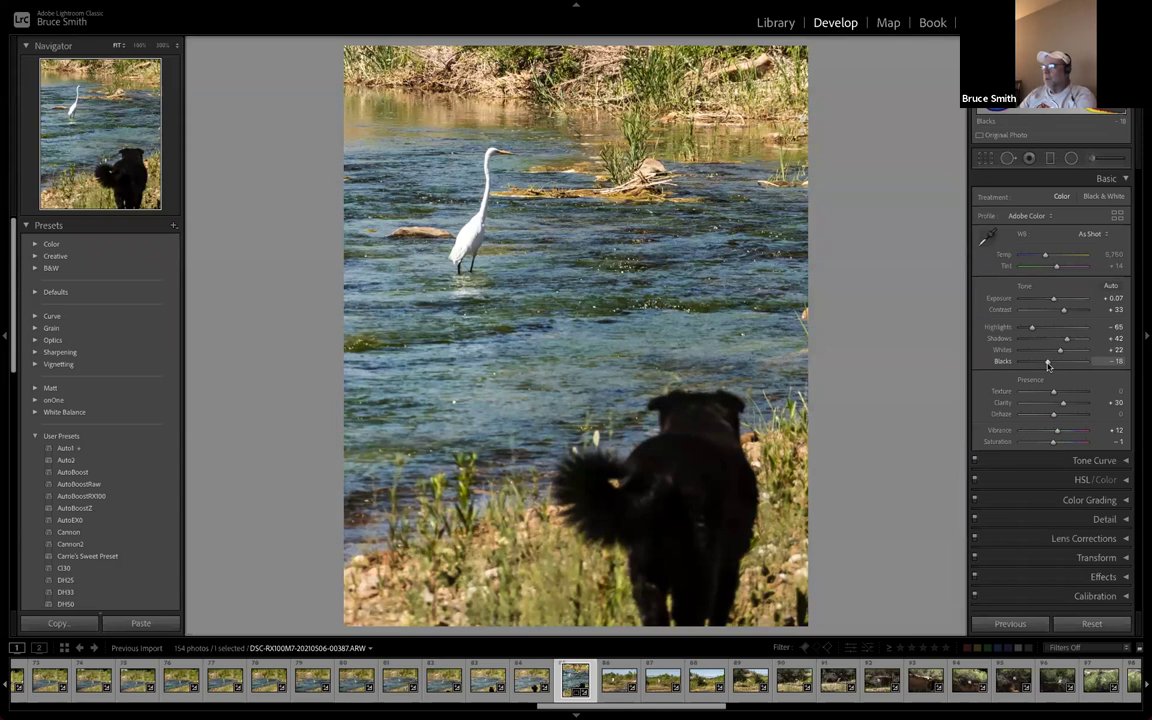
pyautogui.moveTo(1044, 365)
pyautogui.mouseDown()
pyautogui.moveTo(1022, 364)
pyautogui.moveTo(1051, 364)
pyautogui.mouseUp()
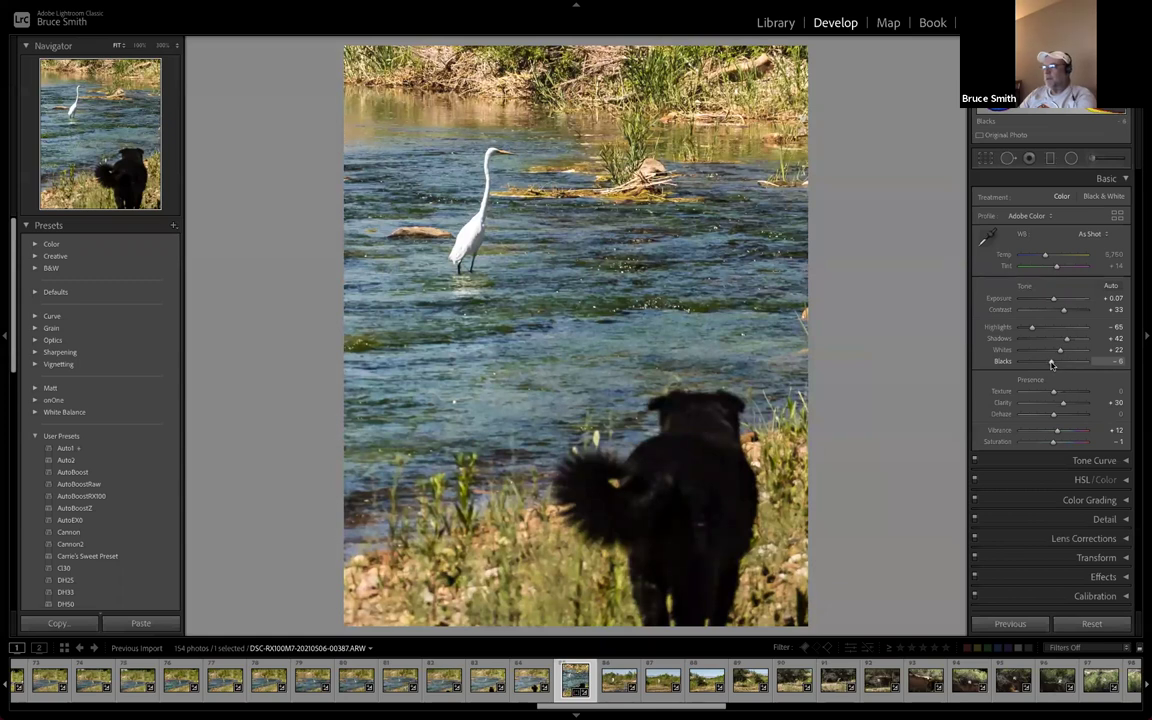
pyautogui.moveTo(1050, 364); pyautogui.dragTo(1048, 364)
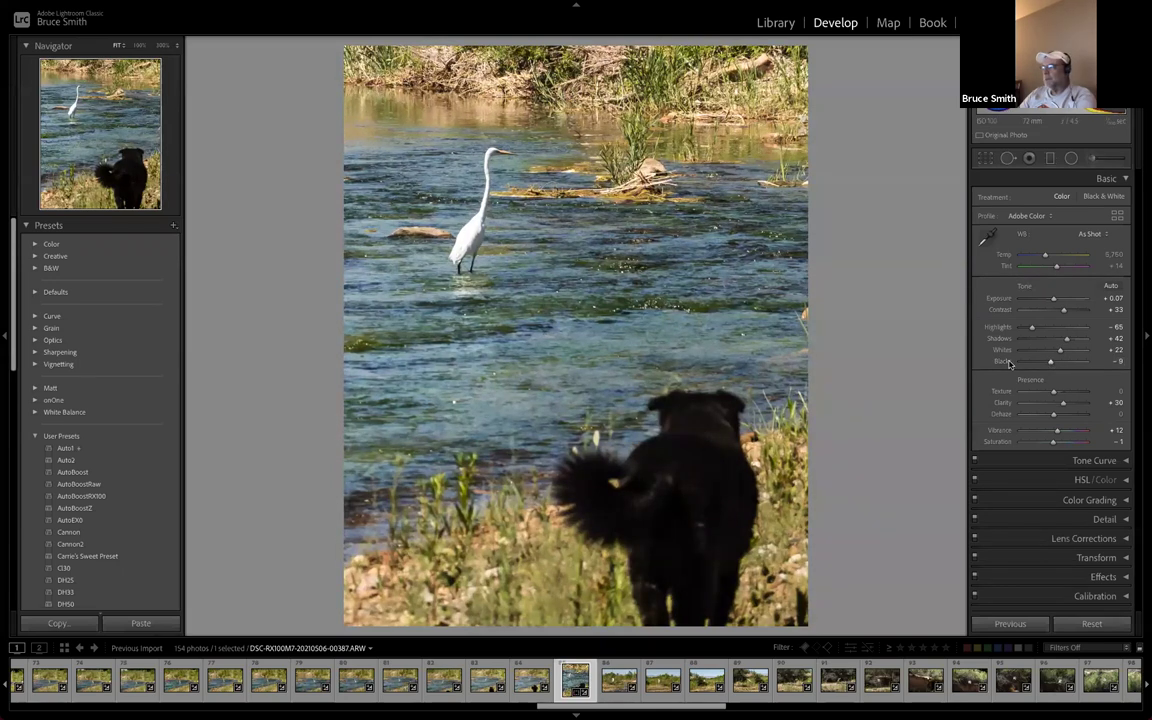
pyautogui.scroll(8, 1006, 365)
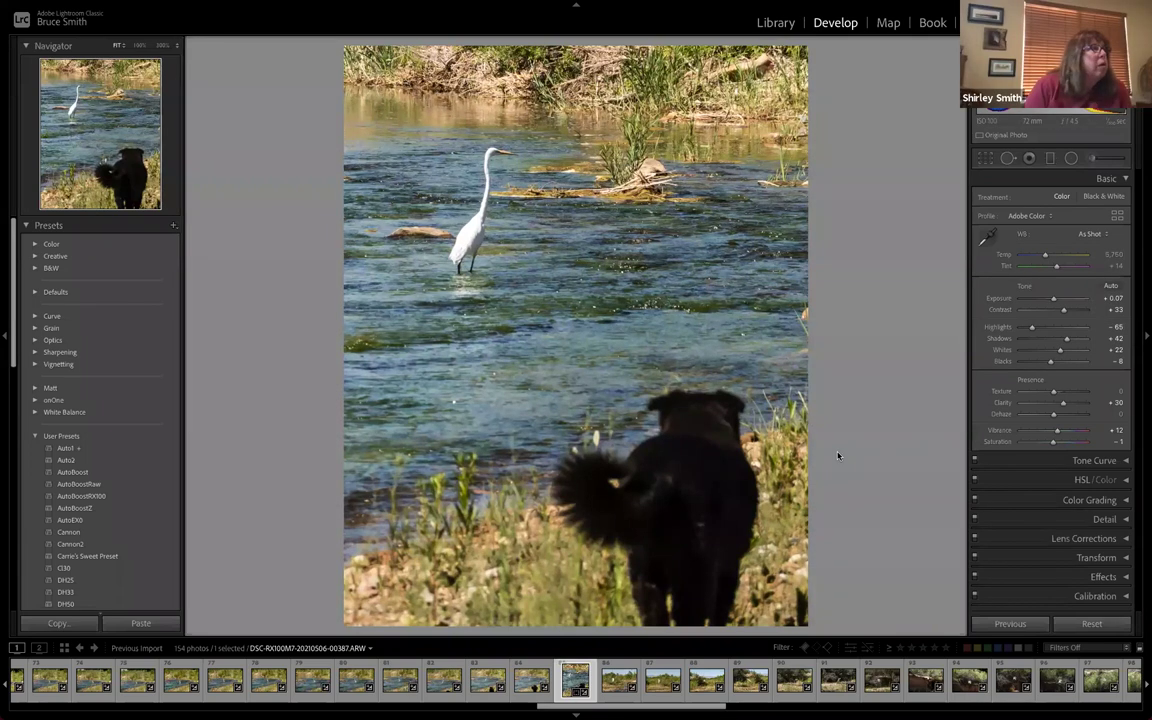
pyautogui.press('g')
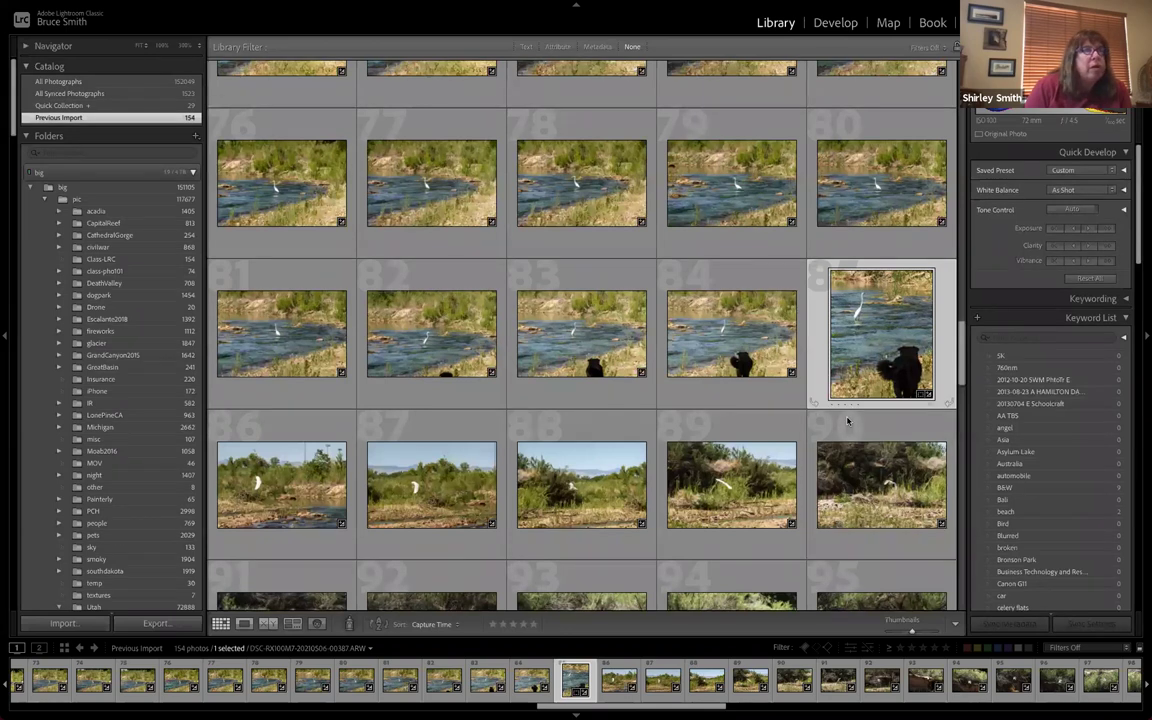
pyautogui.press('d')
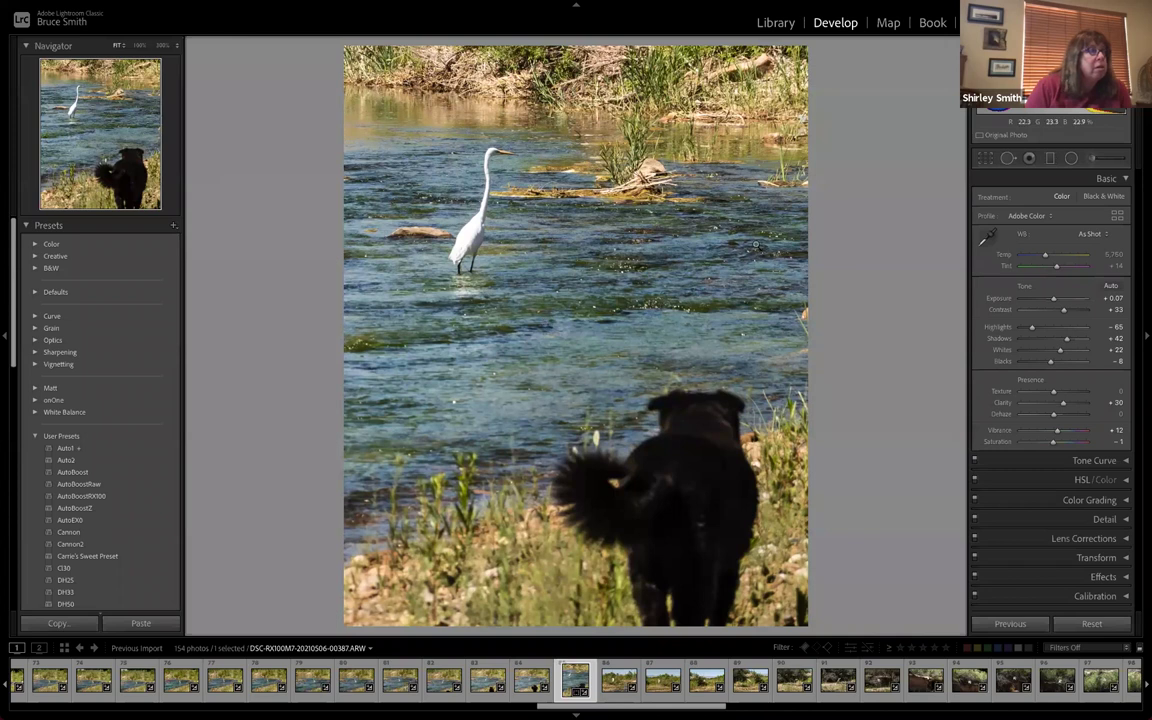
pyautogui.rightClick(402, 106)
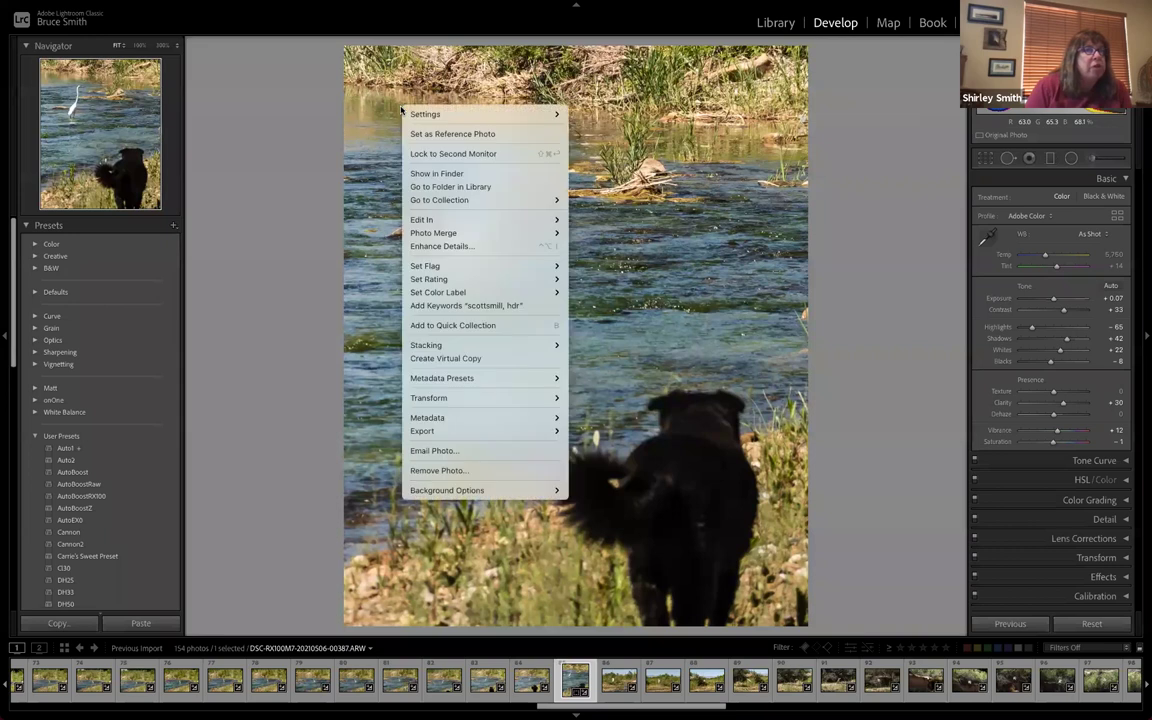
pyautogui.click(276, 144)
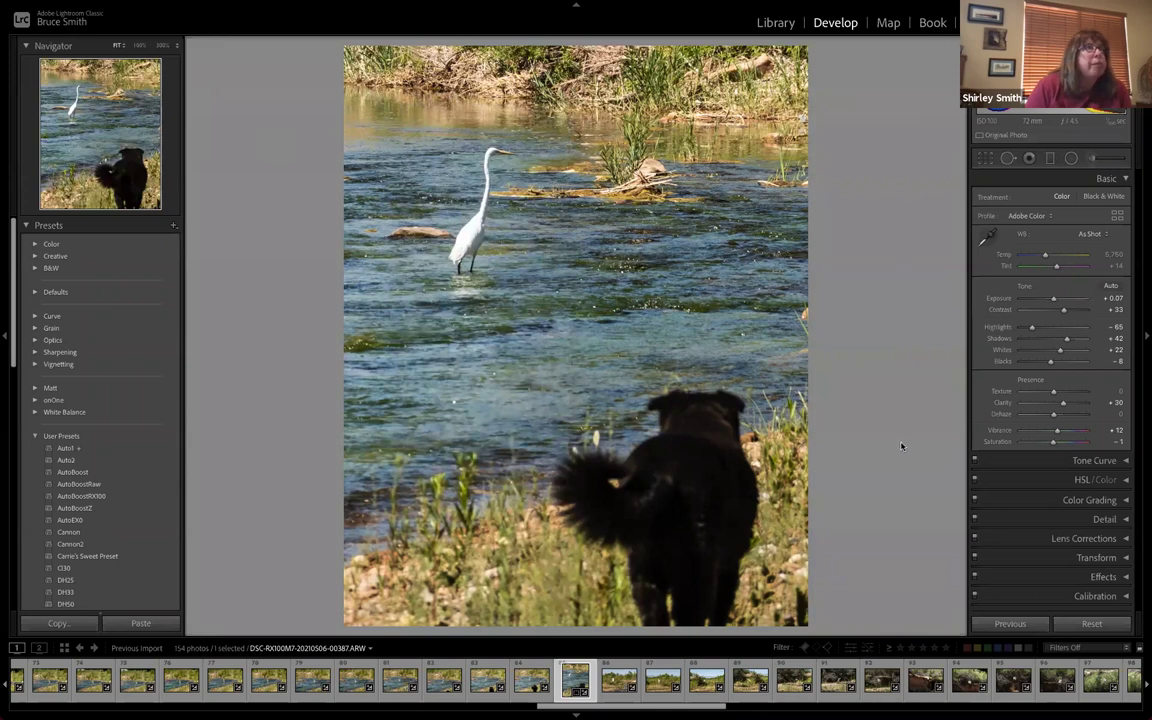
# Reset the photo's edits and crop, then restore the latest edited state from History
pyautogui.click(1092, 624)
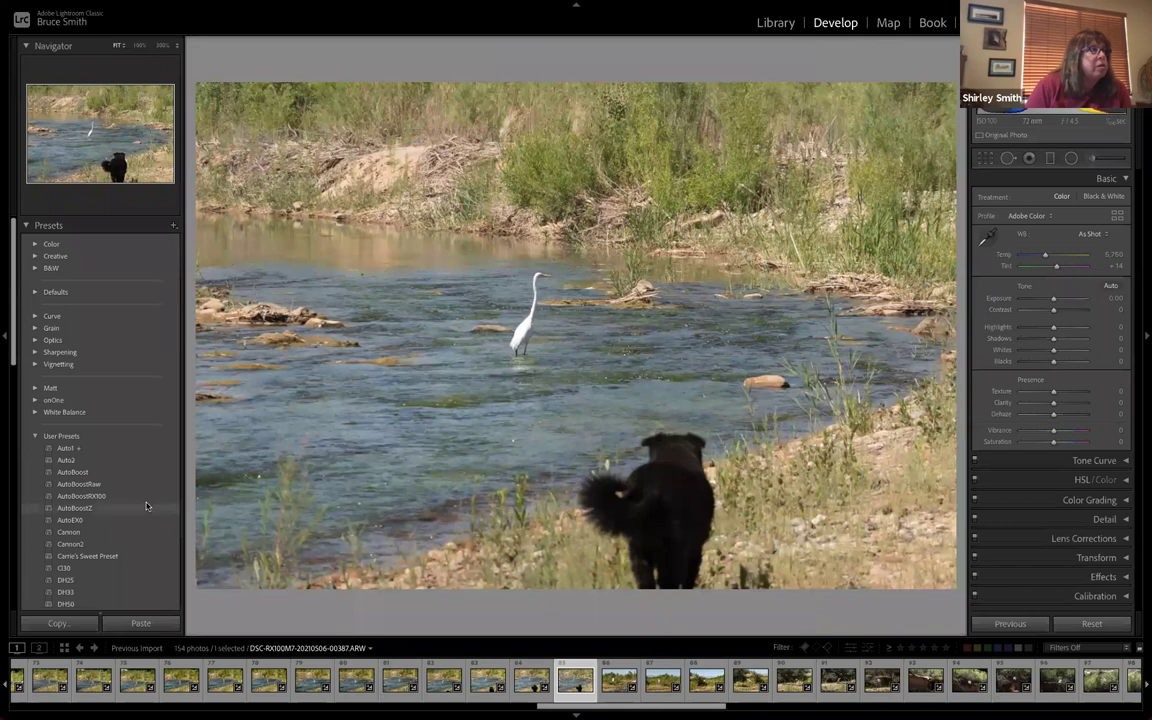
pyautogui.scroll(-10, 146, 506)
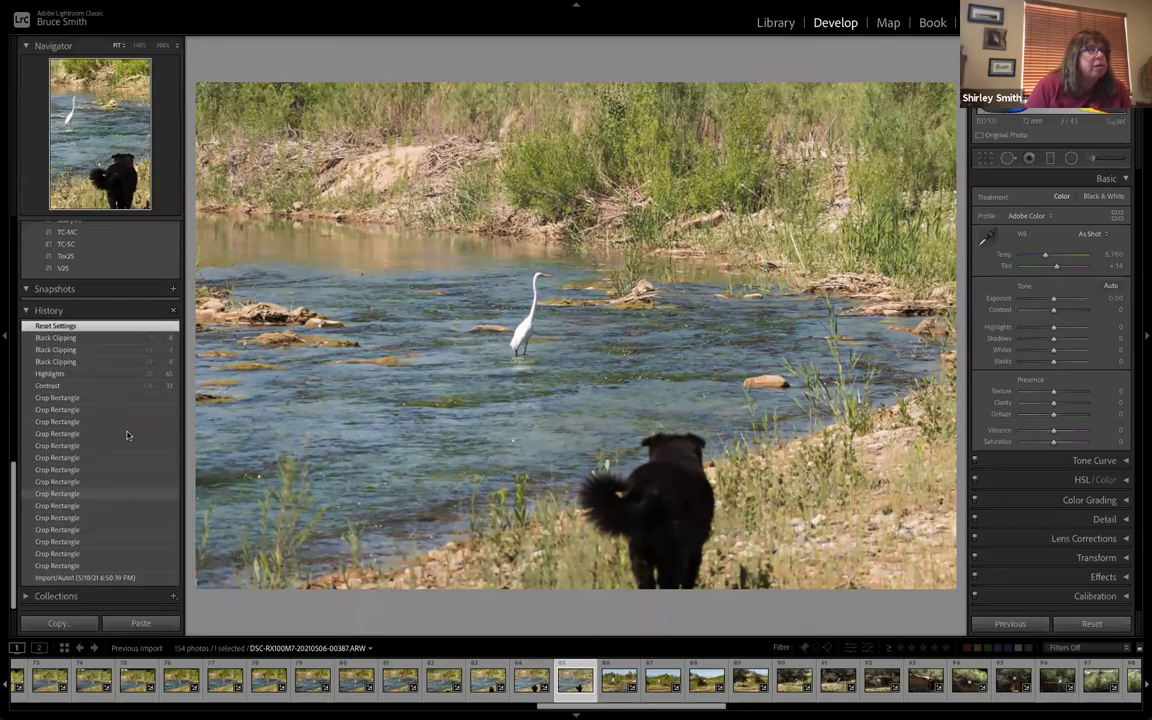
pyautogui.click(105, 340)
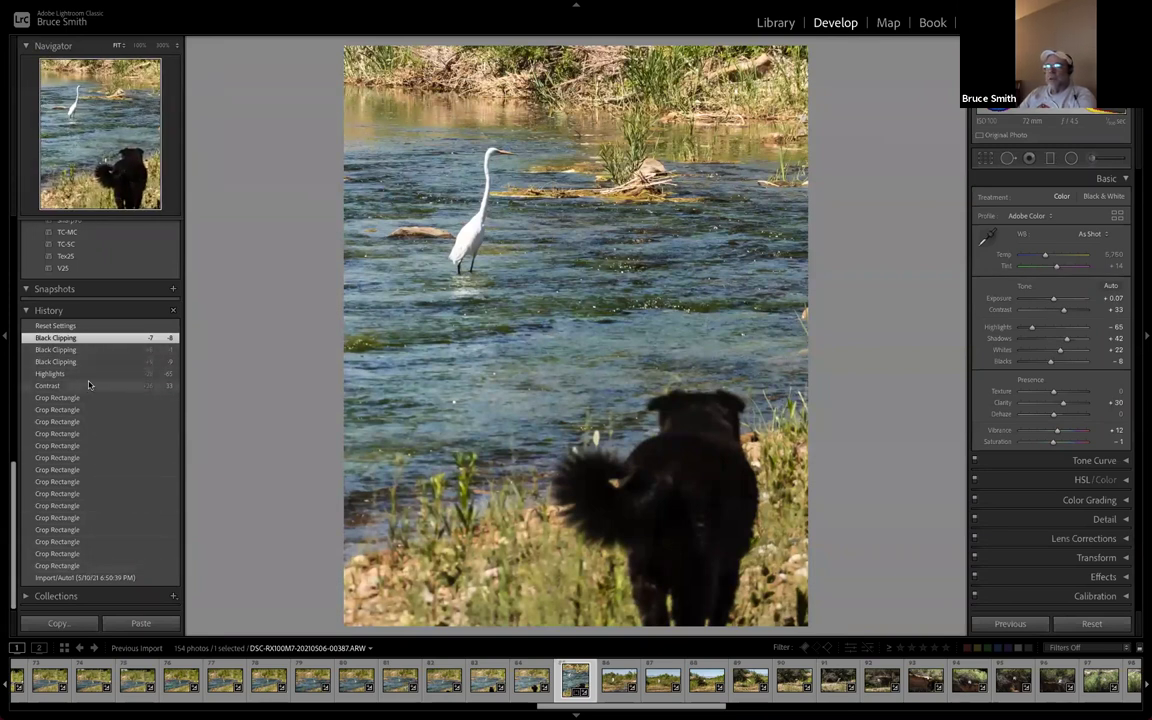
# Compare History states back to the original import, then return to the latest Black Clipping state
pyautogui.click(89, 376)
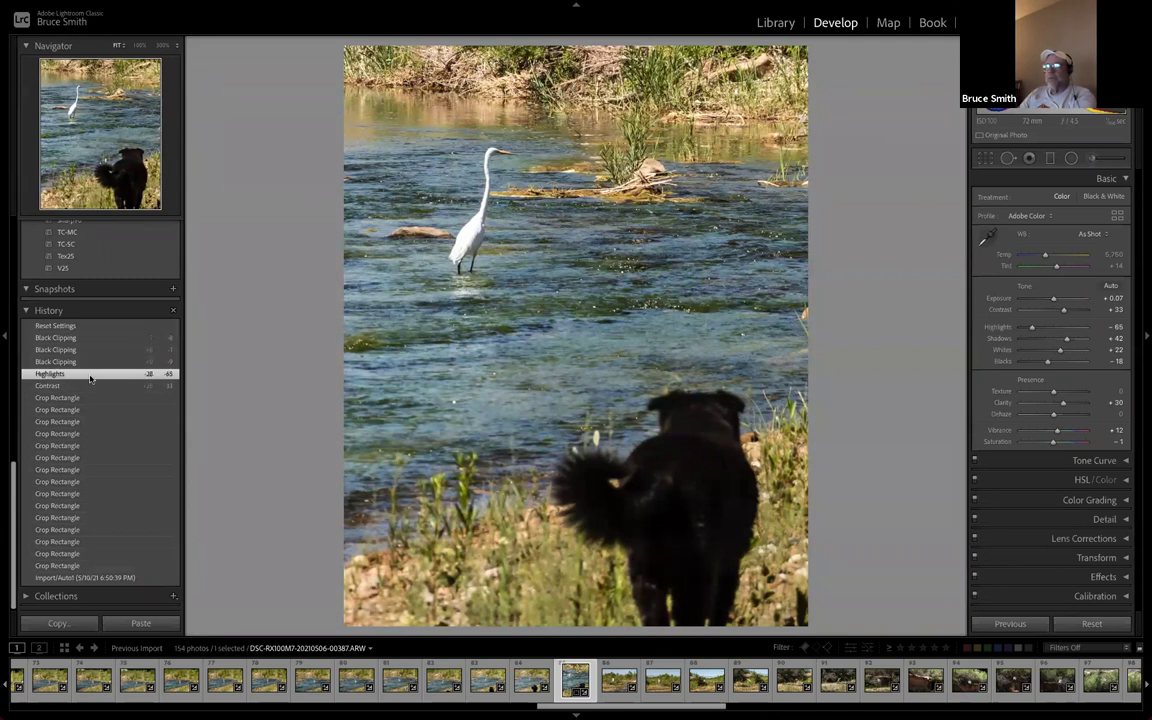
pyautogui.click(80, 421)
pyautogui.click(85, 469)
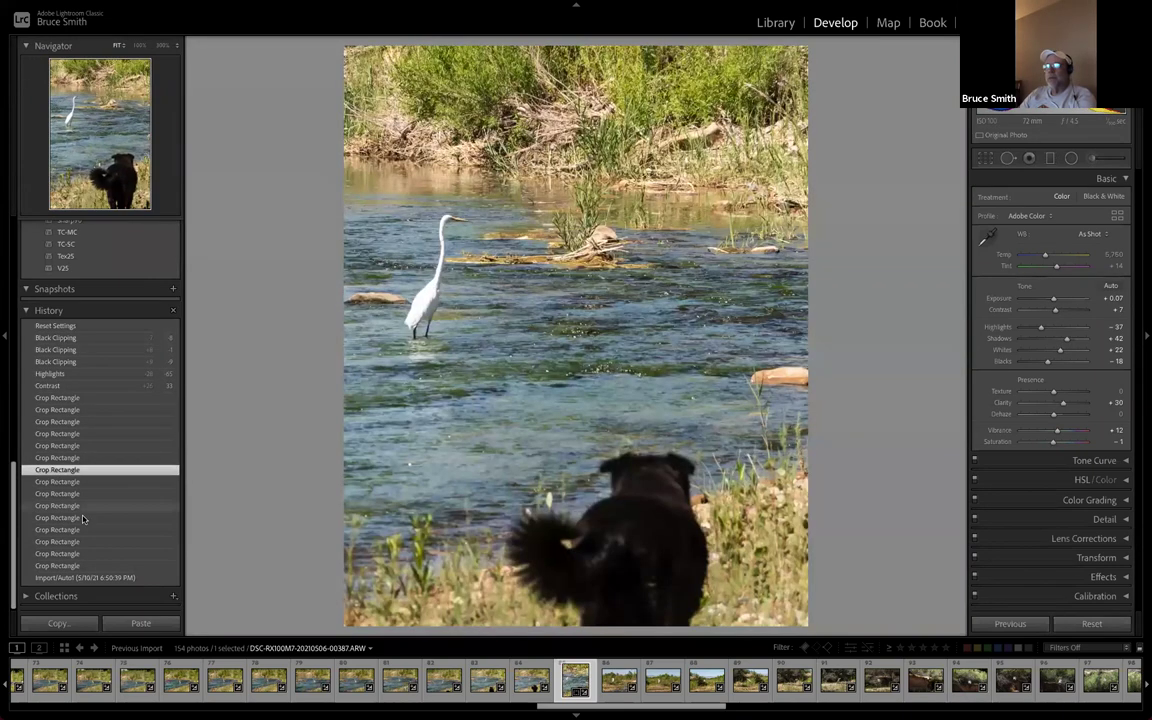
pyautogui.click(83, 518)
pyautogui.click(82, 553)
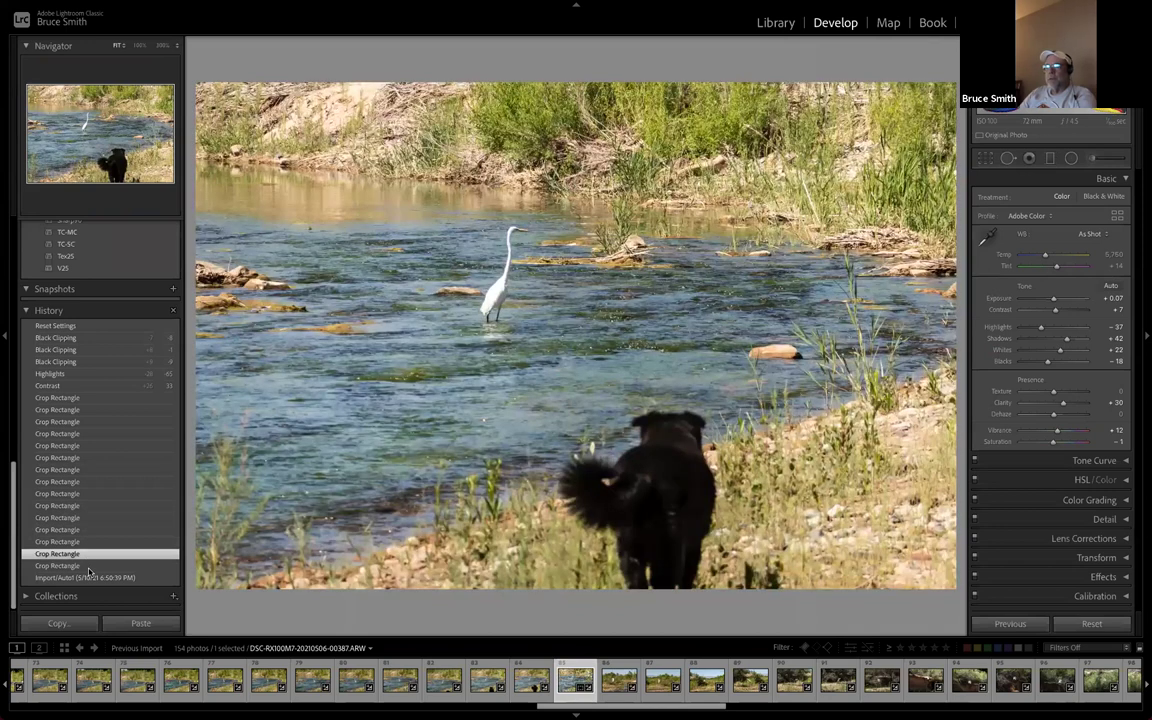
pyautogui.click(86, 565)
pyautogui.click(90, 577)
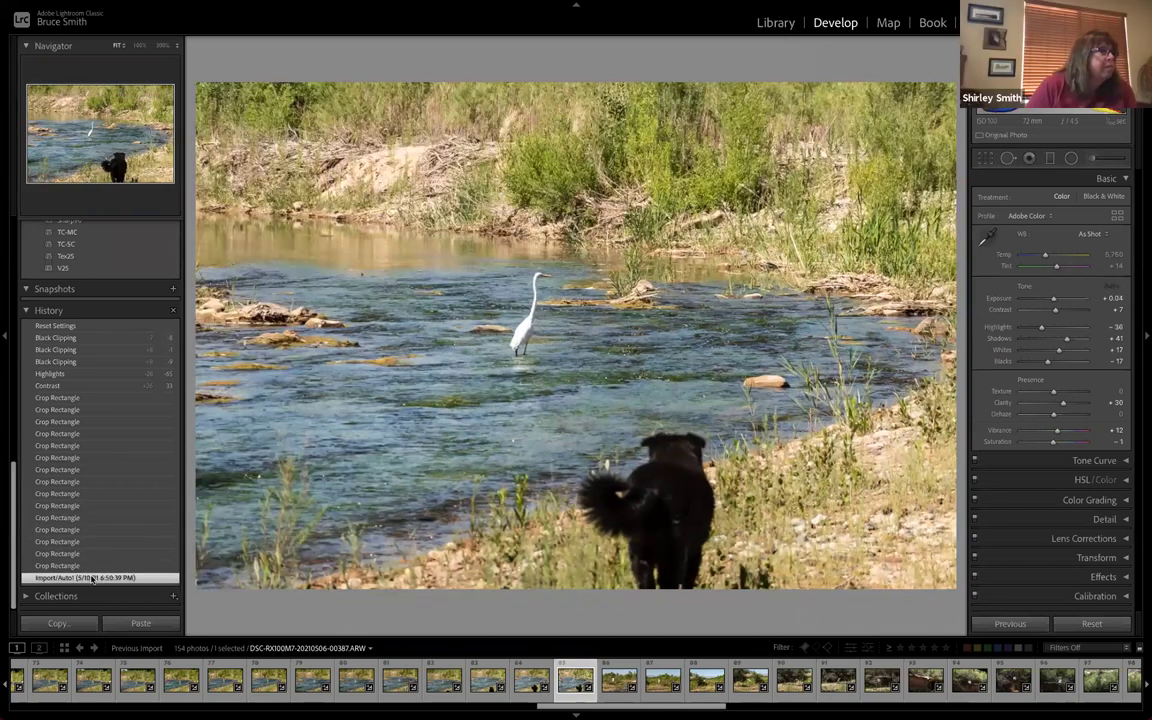
pyautogui.click(95, 338)
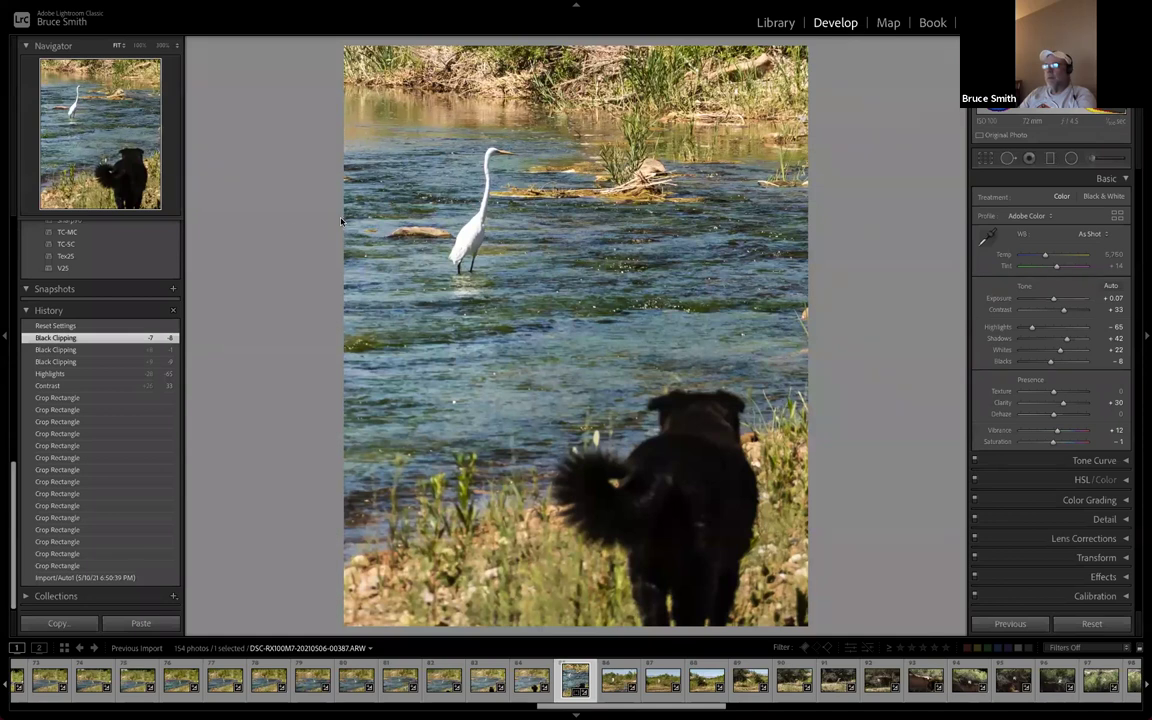
pyautogui.scroll(10, 109, 386)
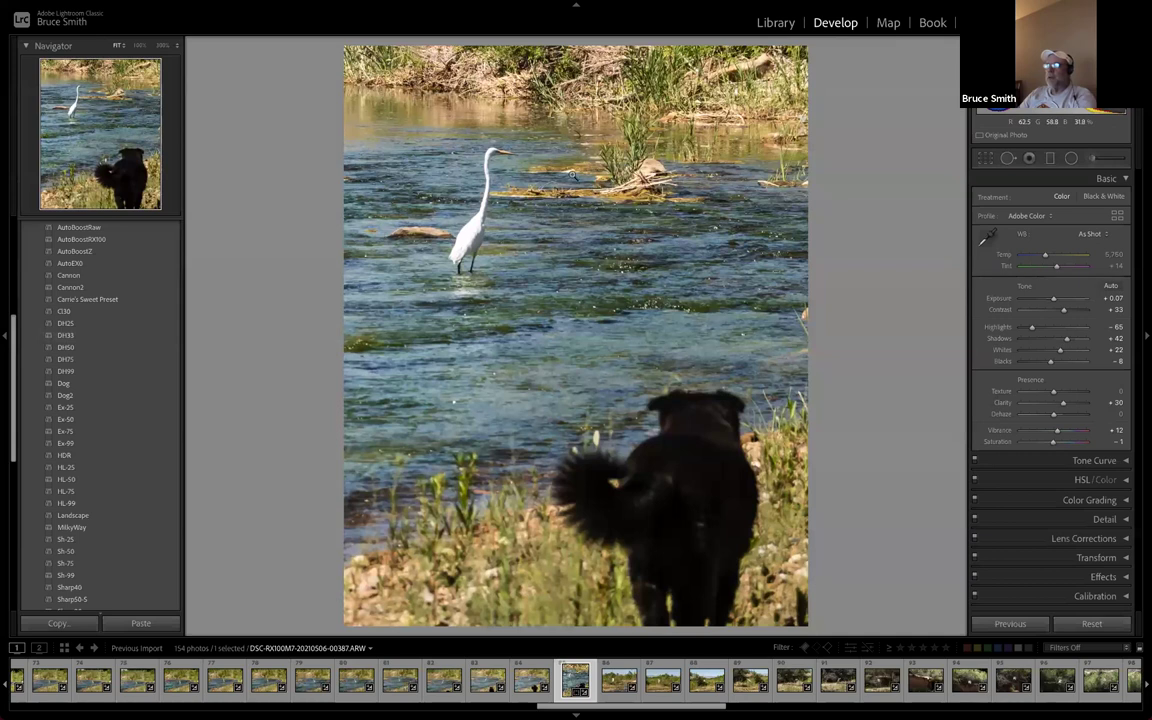
pyautogui.rightClick(572, 177)
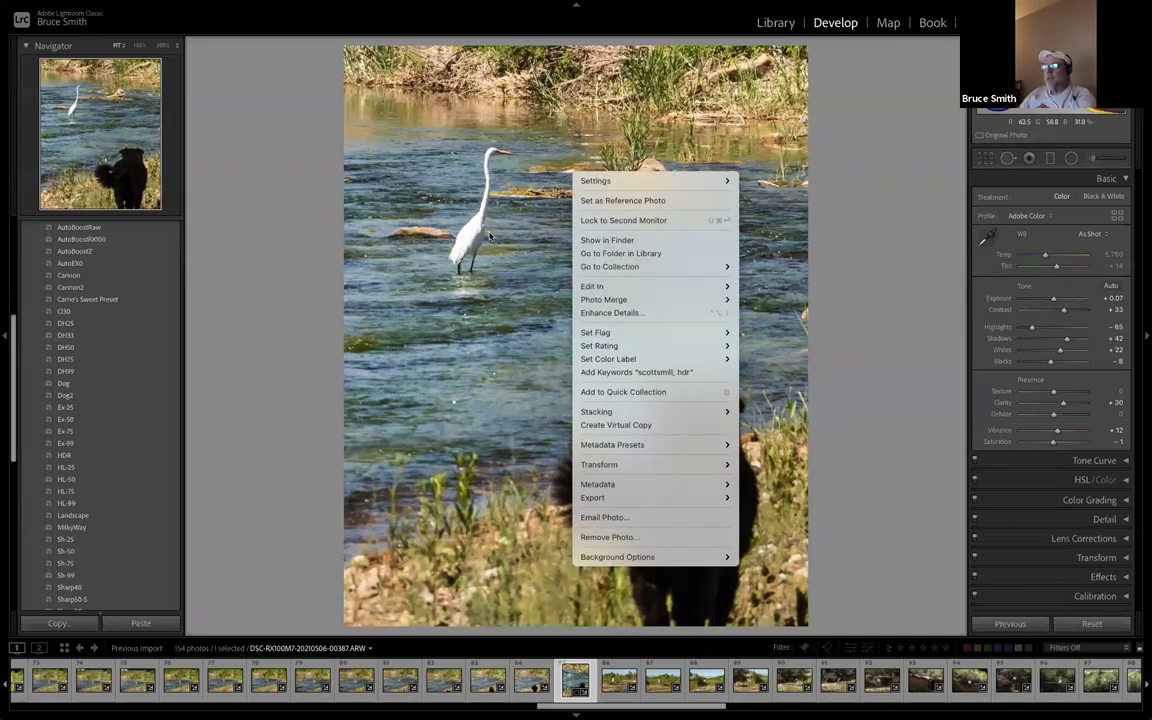
pyautogui.click(607, 240)
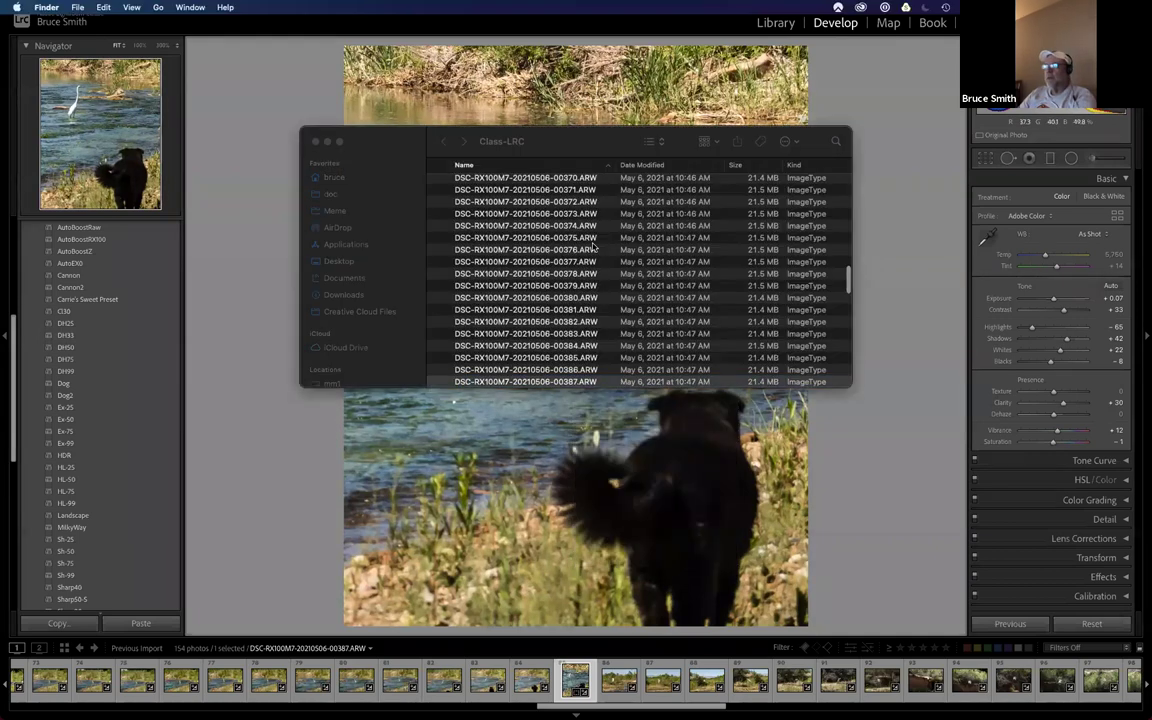
pyautogui.scroll(-3, 600, 300)
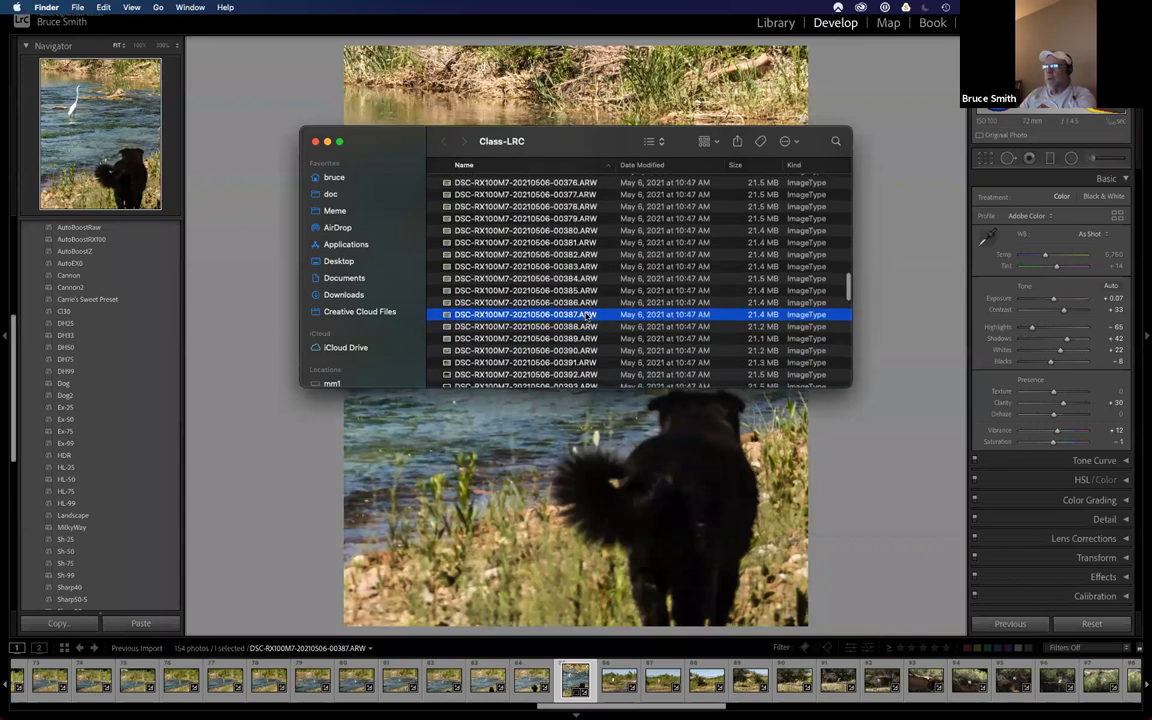
pyautogui.click(588, 314)
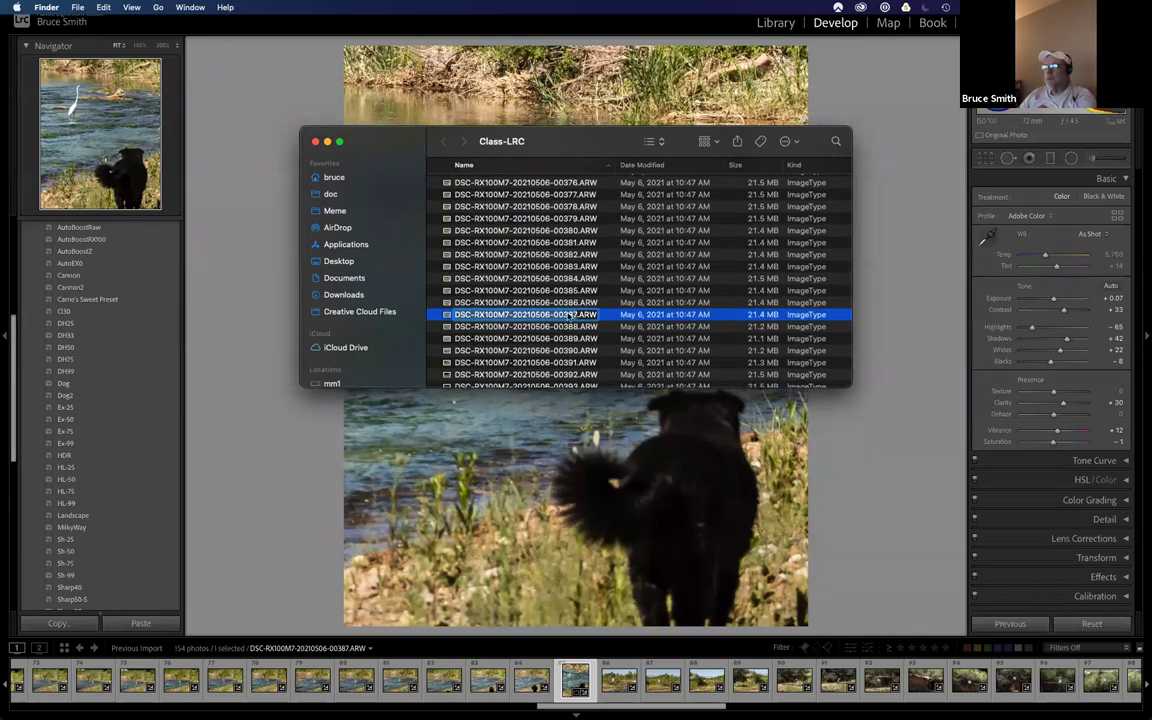
pyautogui.rightClick(573, 315)
pyautogui.click(547, 316)
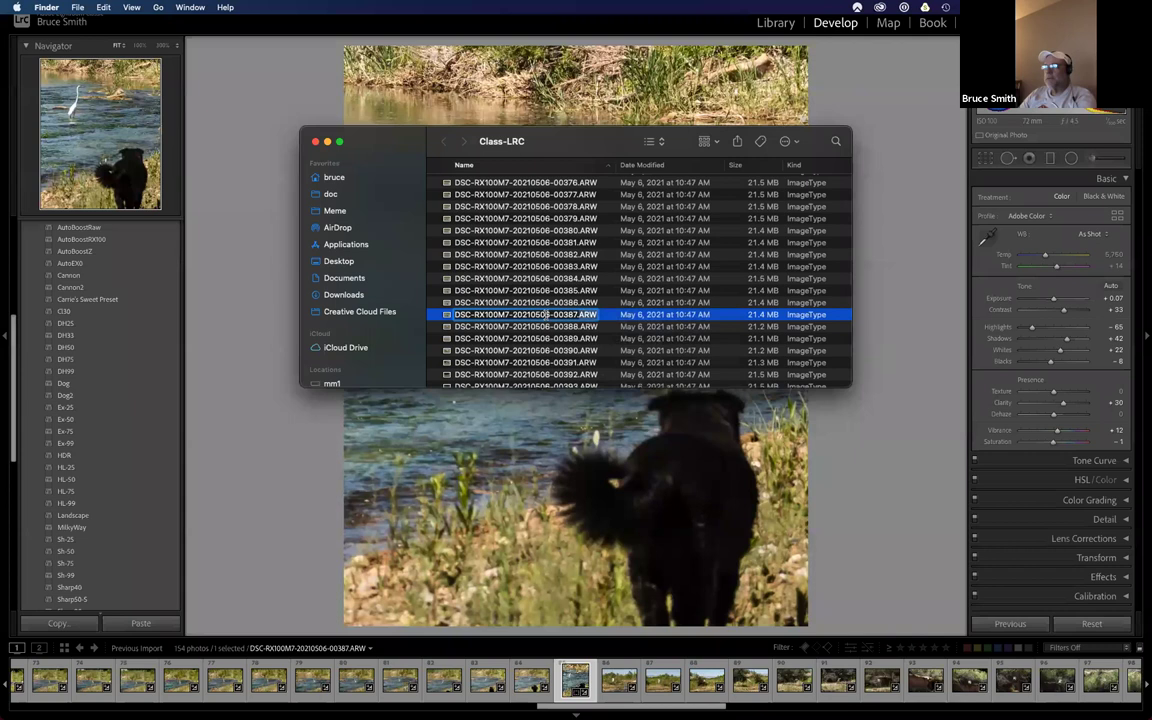
pyautogui.rightClick(547, 316)
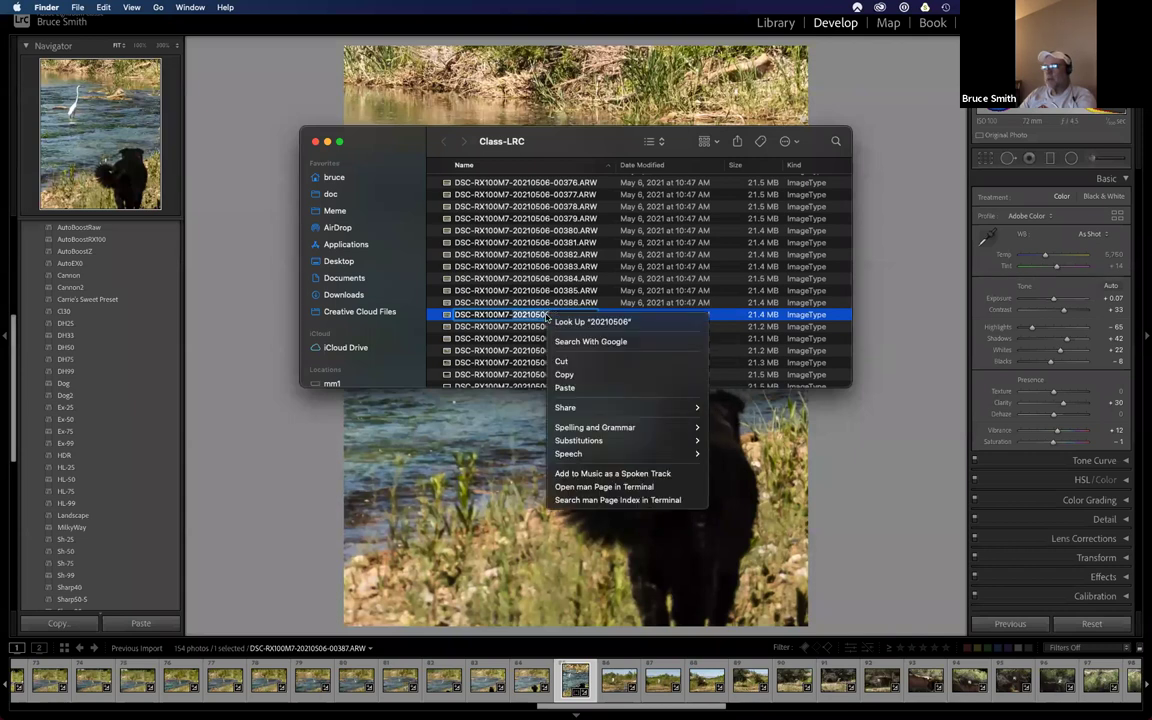
pyautogui.click(455, 314)
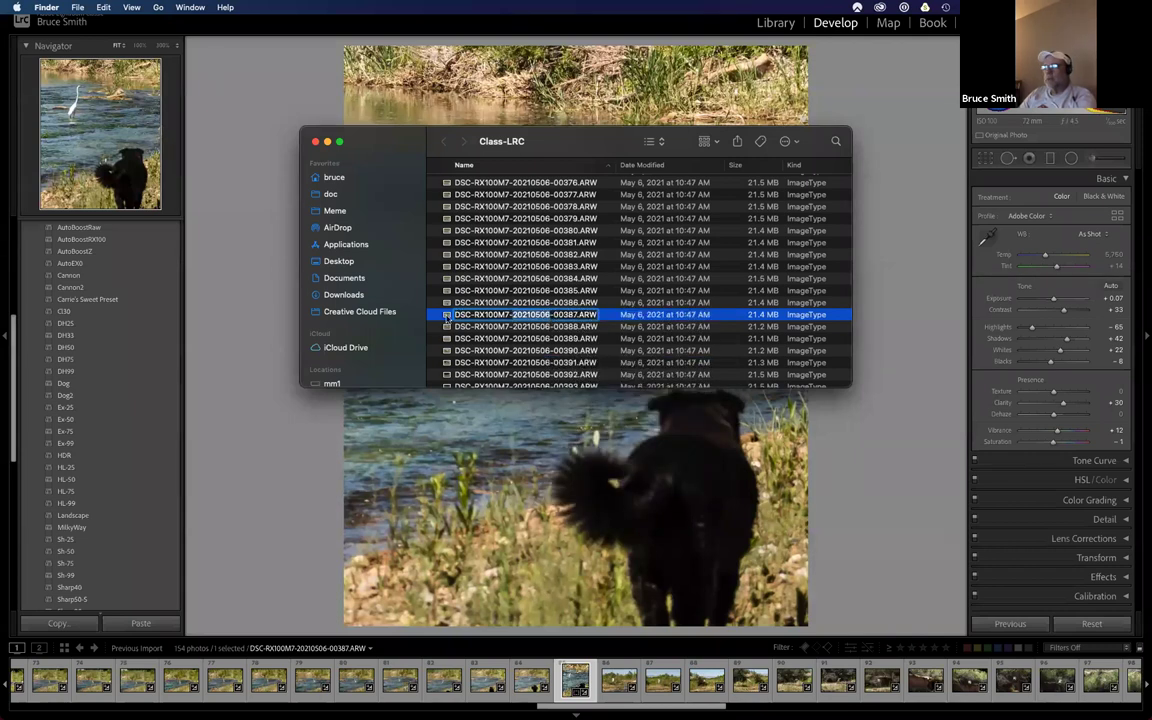
pyautogui.rightClick(447, 316)
pyautogui.moveTo(473, 336)
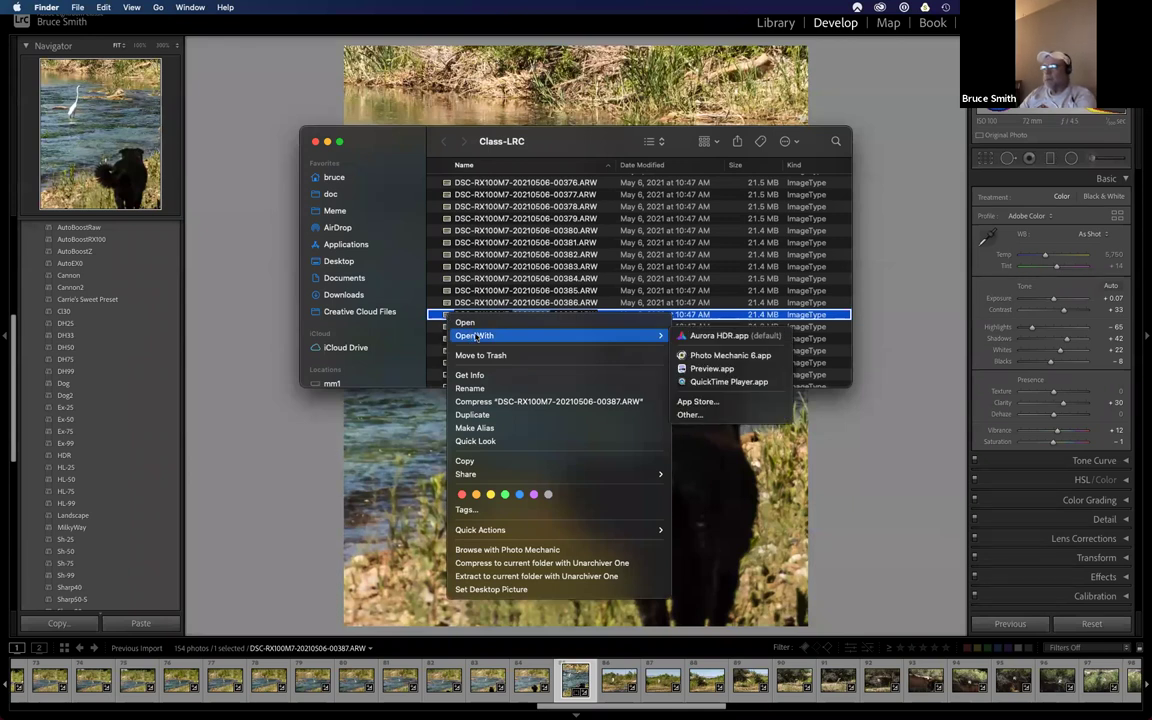
pyautogui.click(386, 300)
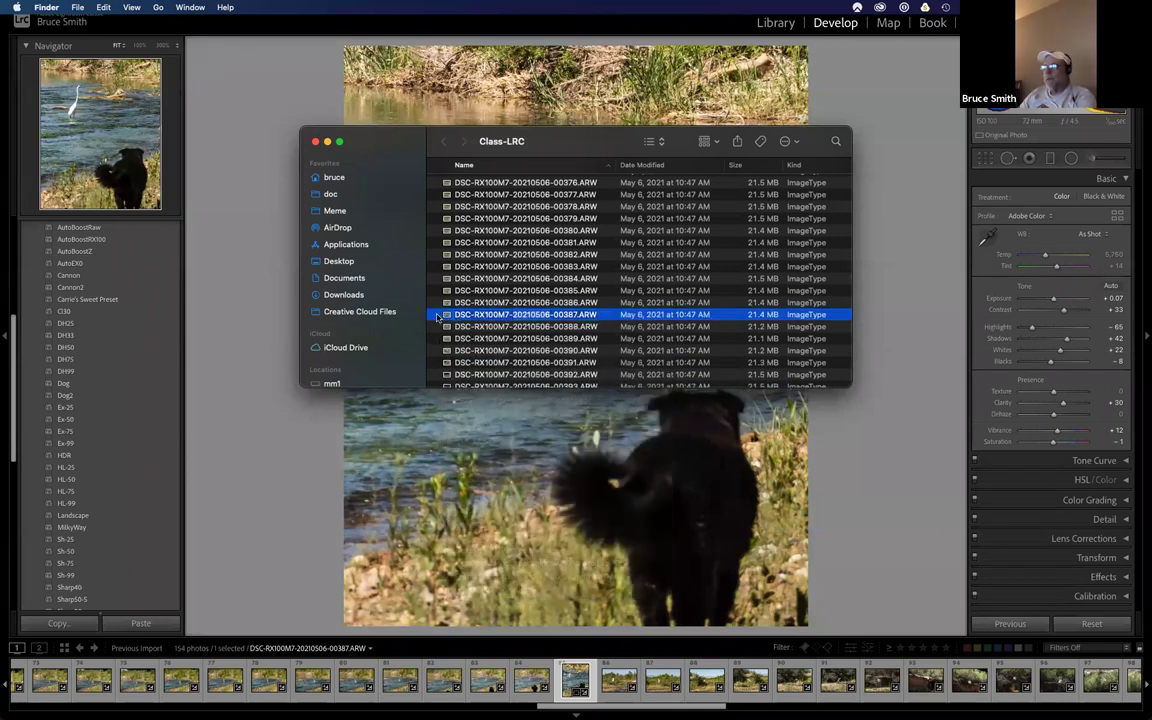
pyautogui.press('space')
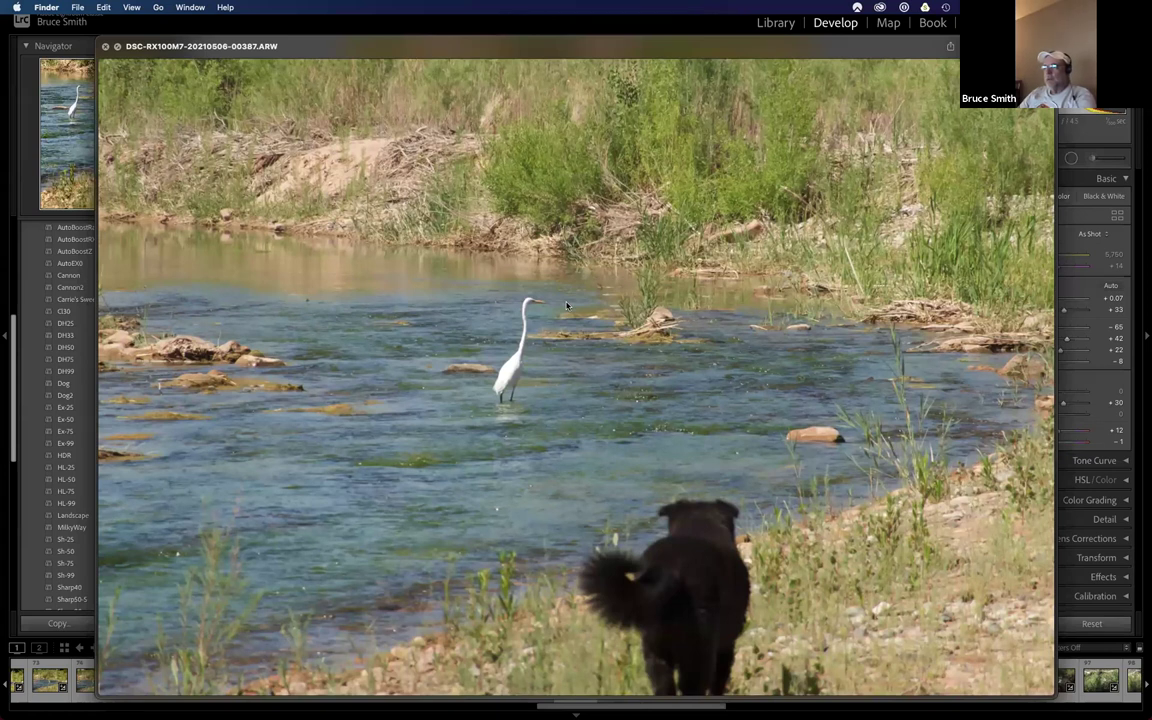
pyautogui.press('space')
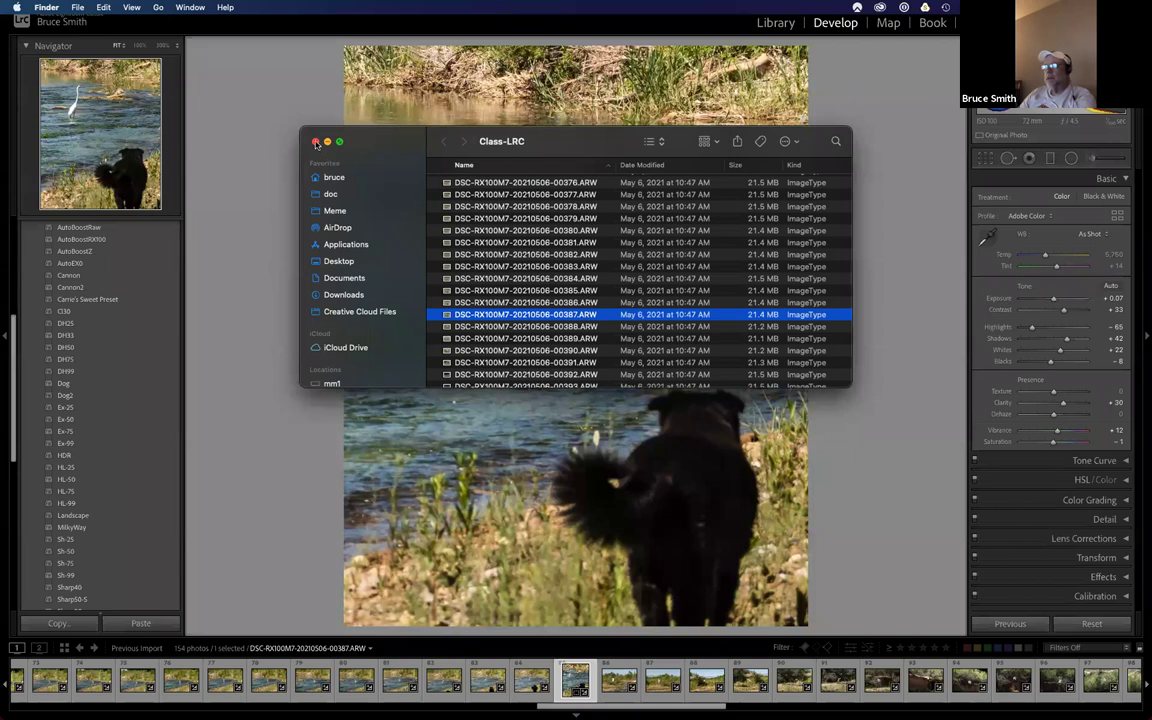
pyautogui.press('super+w')
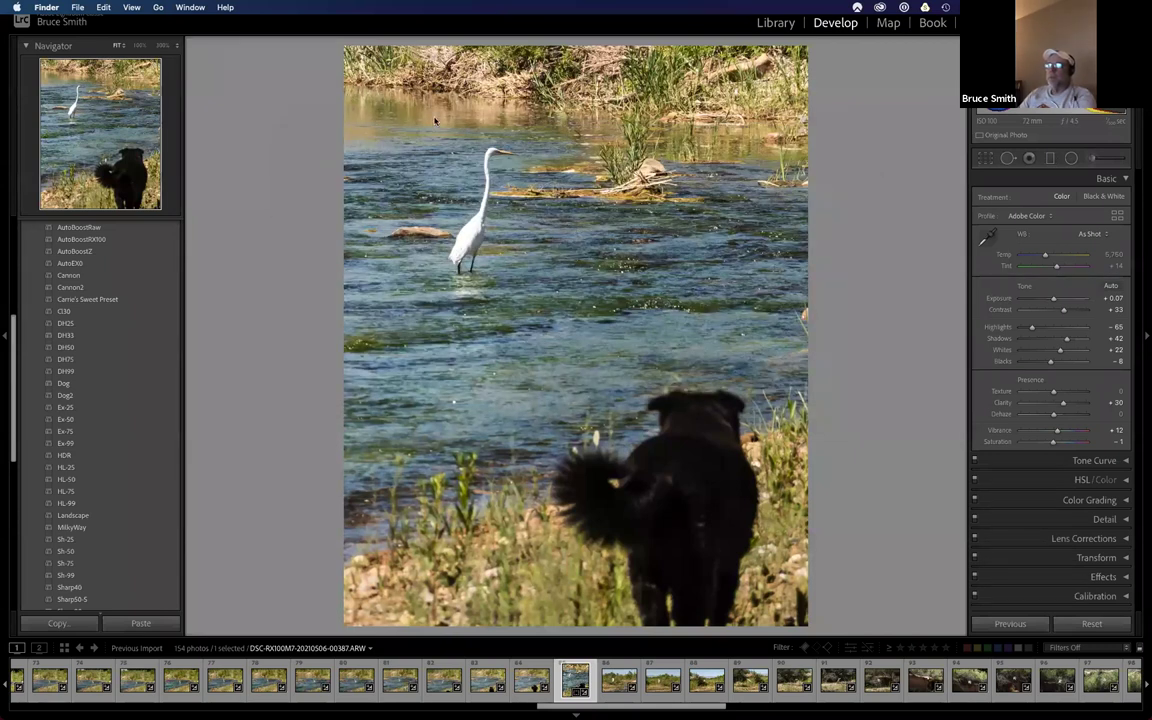
pyautogui.click(390, 106)
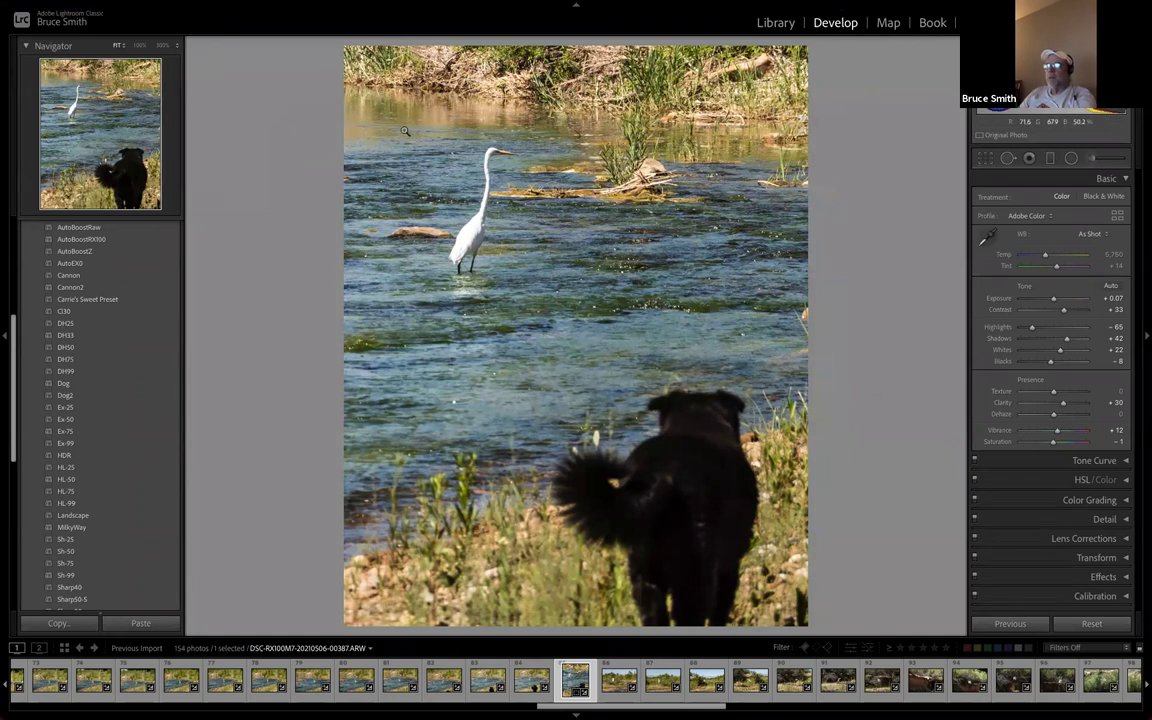
# Open the Export dialog for the egret photo from its right-click Export submenu
pyautogui.rightClick(413, 176)
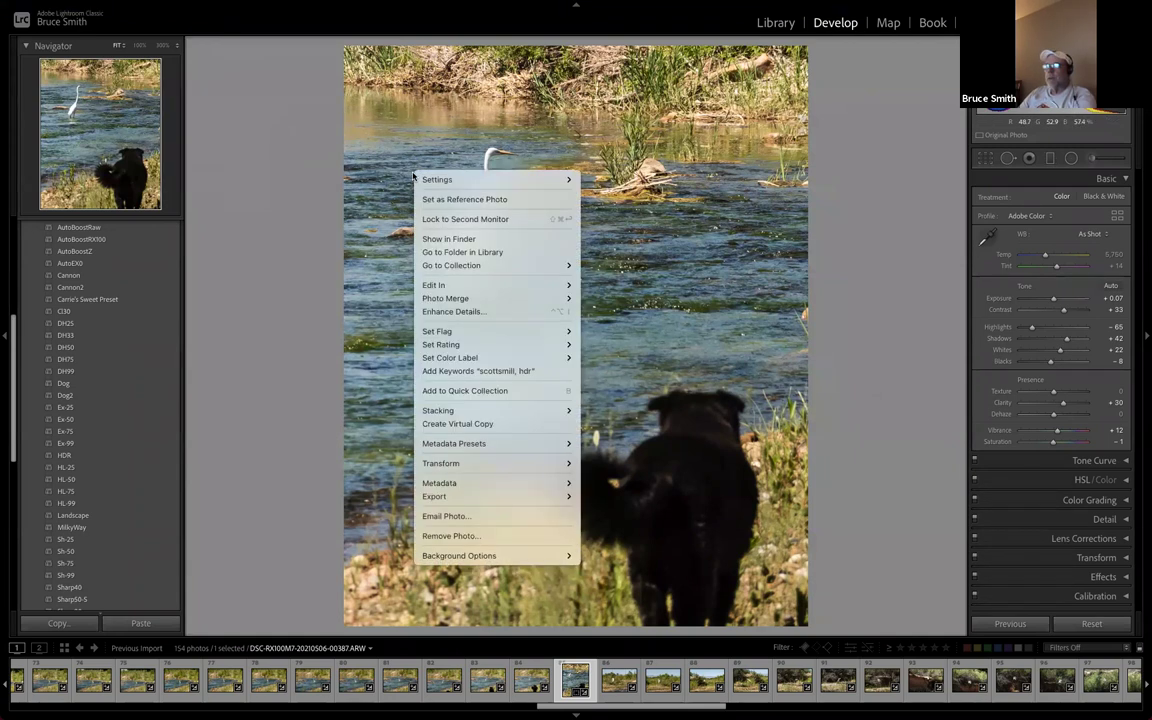
pyautogui.moveTo(457, 497)
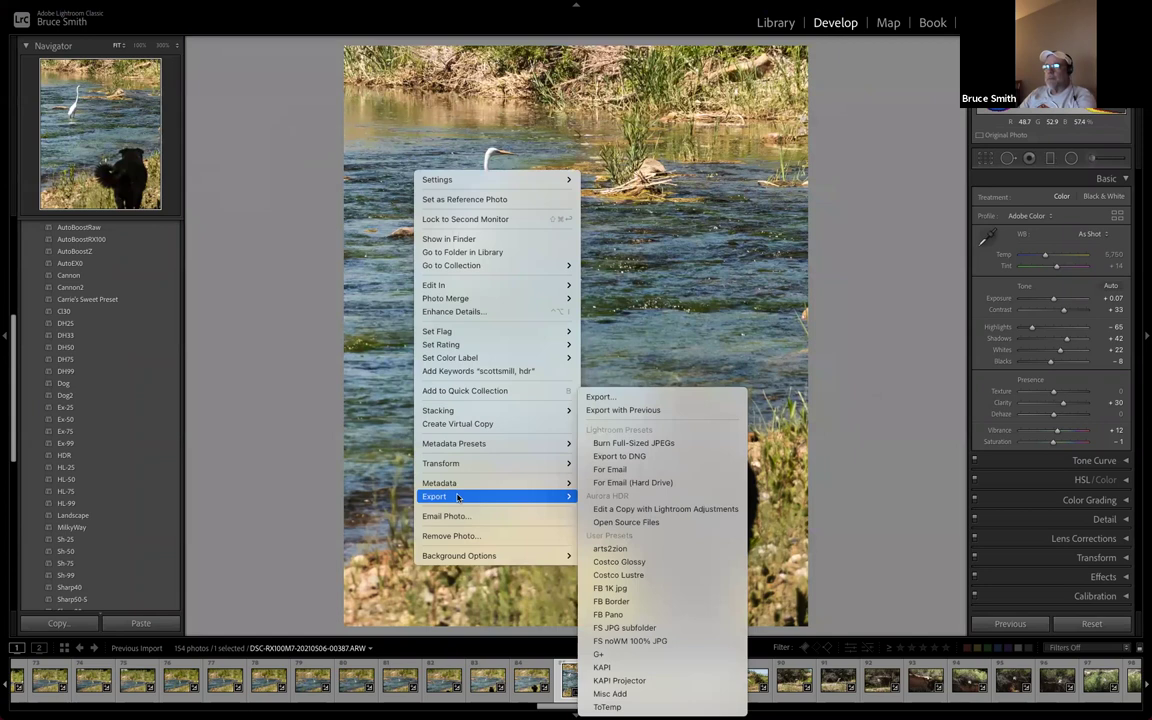
pyautogui.click(646, 402)
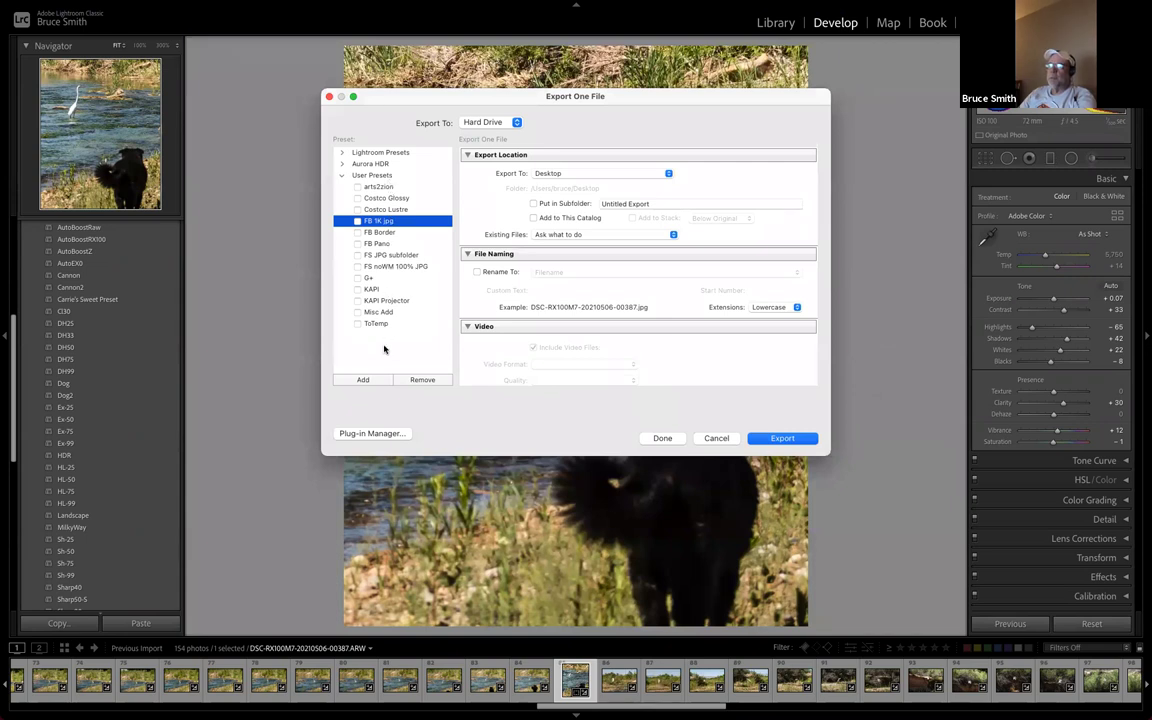
# Keep Desktop as destination and review File Settings and Image Sizing (JPEG 75, 1,280 px)
pyautogui.click(548, 175)
pyautogui.click(564, 175)
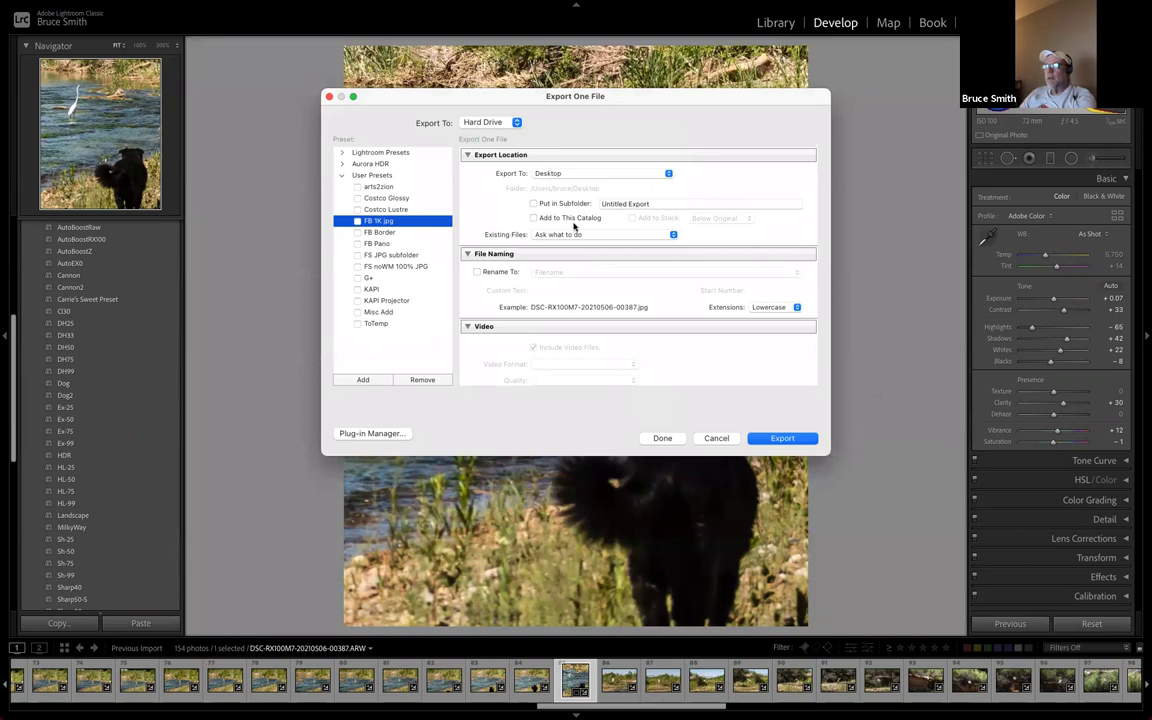
pyautogui.scroll(-4, 576, 231)
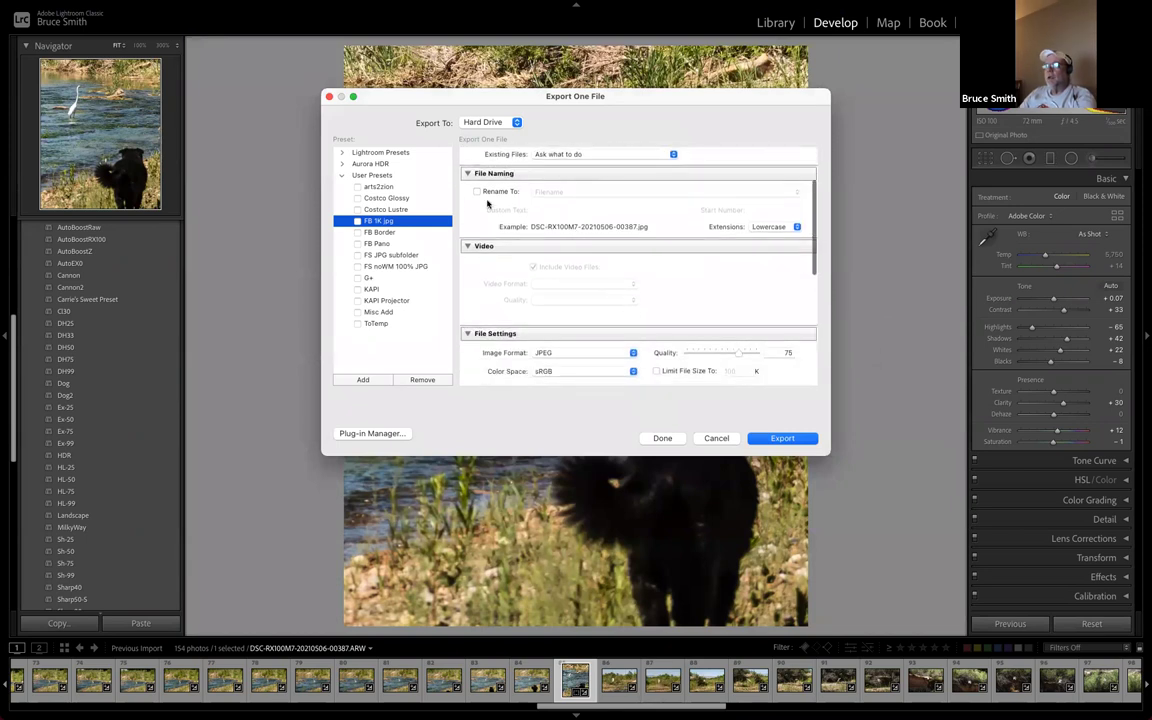
pyautogui.scroll(-6, 579, 242)
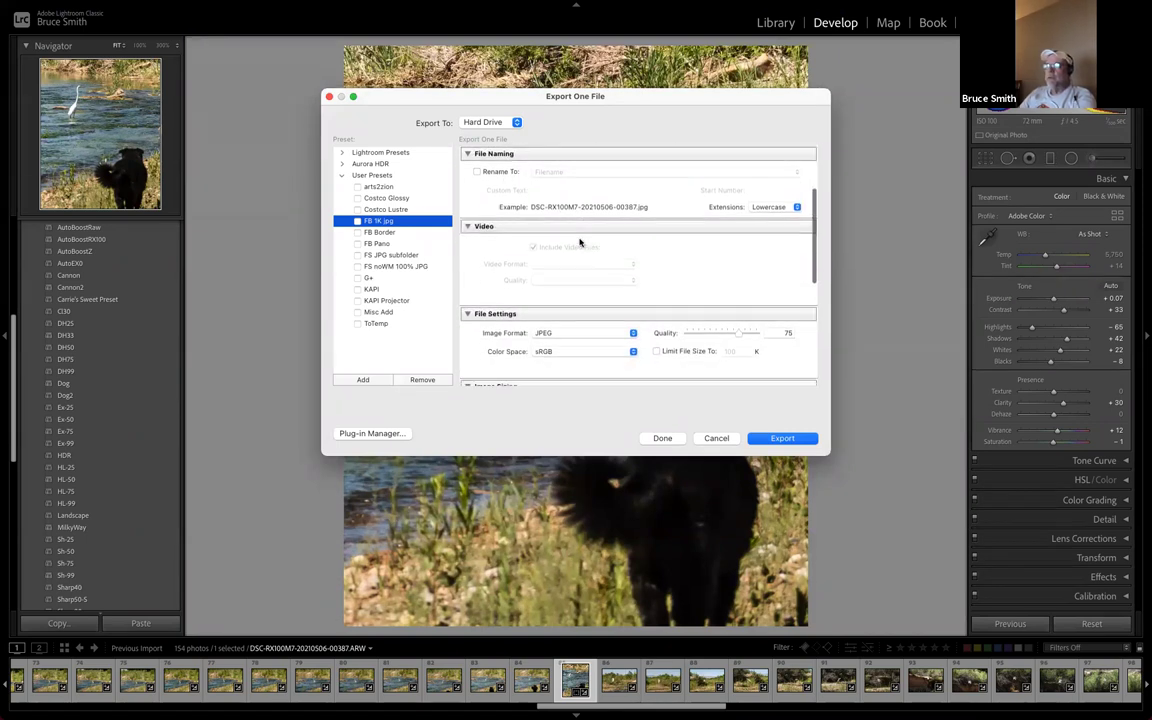
pyautogui.scroll(-2, 579, 242)
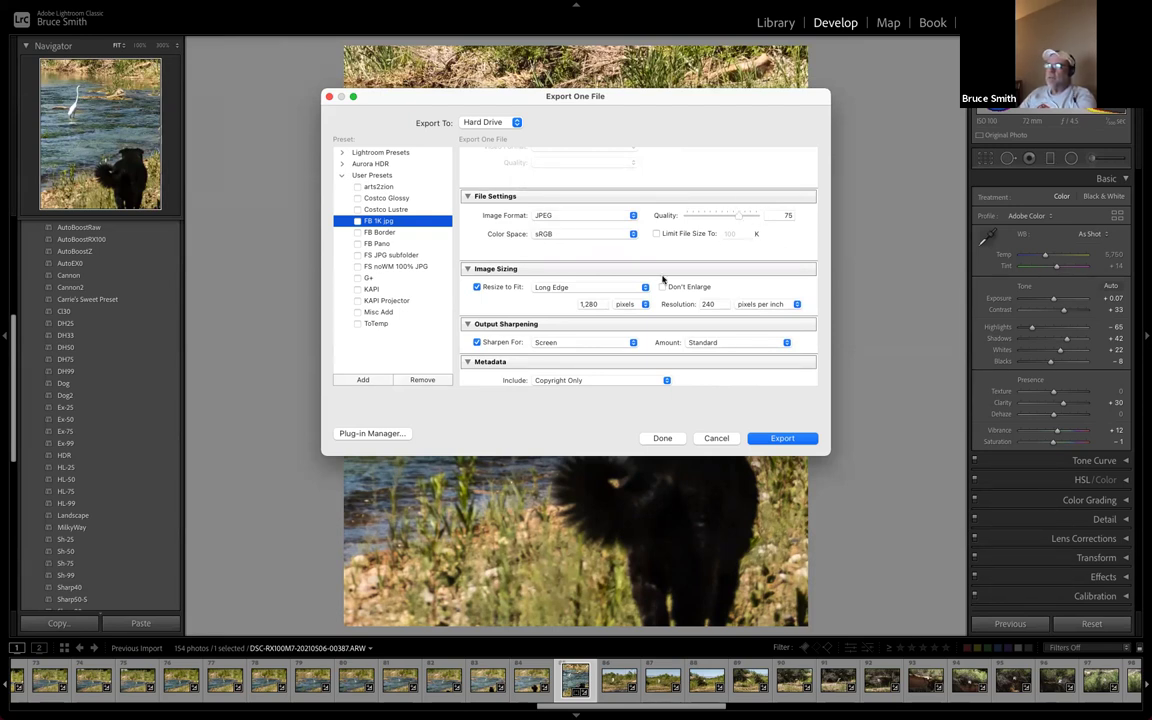
pyautogui.scroll(-2, 723, 240)
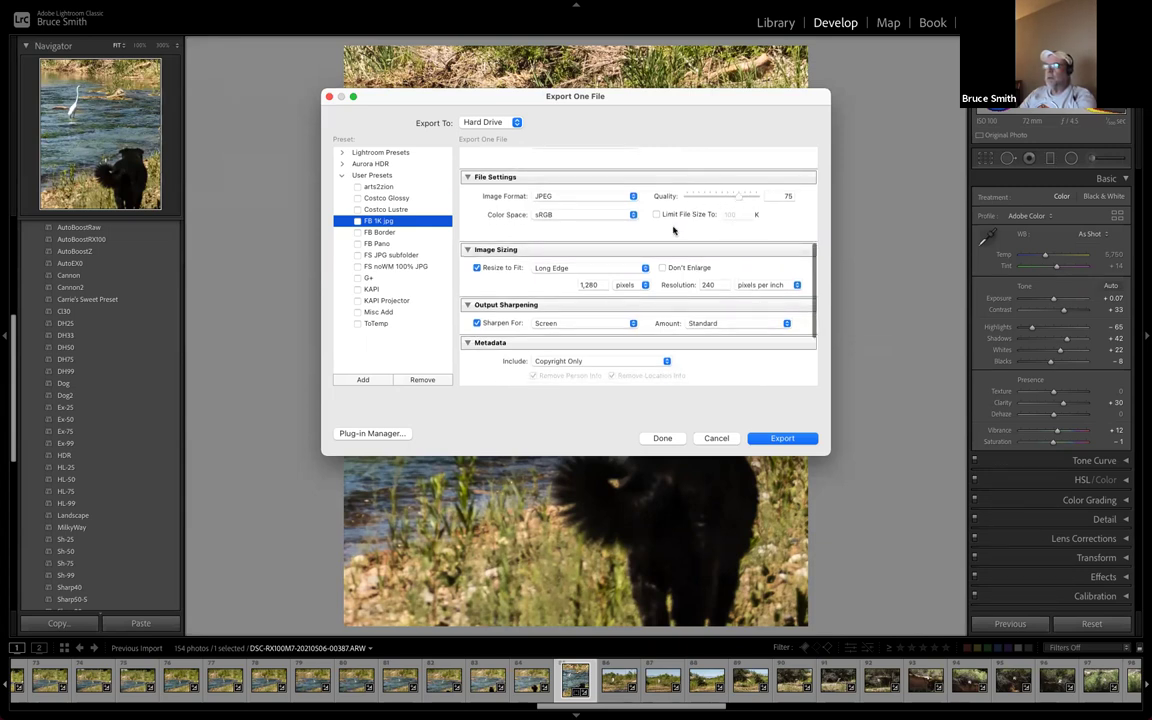
pyautogui.scroll(-2, 673, 230)
pyautogui.scroll(-2, 673, 230)
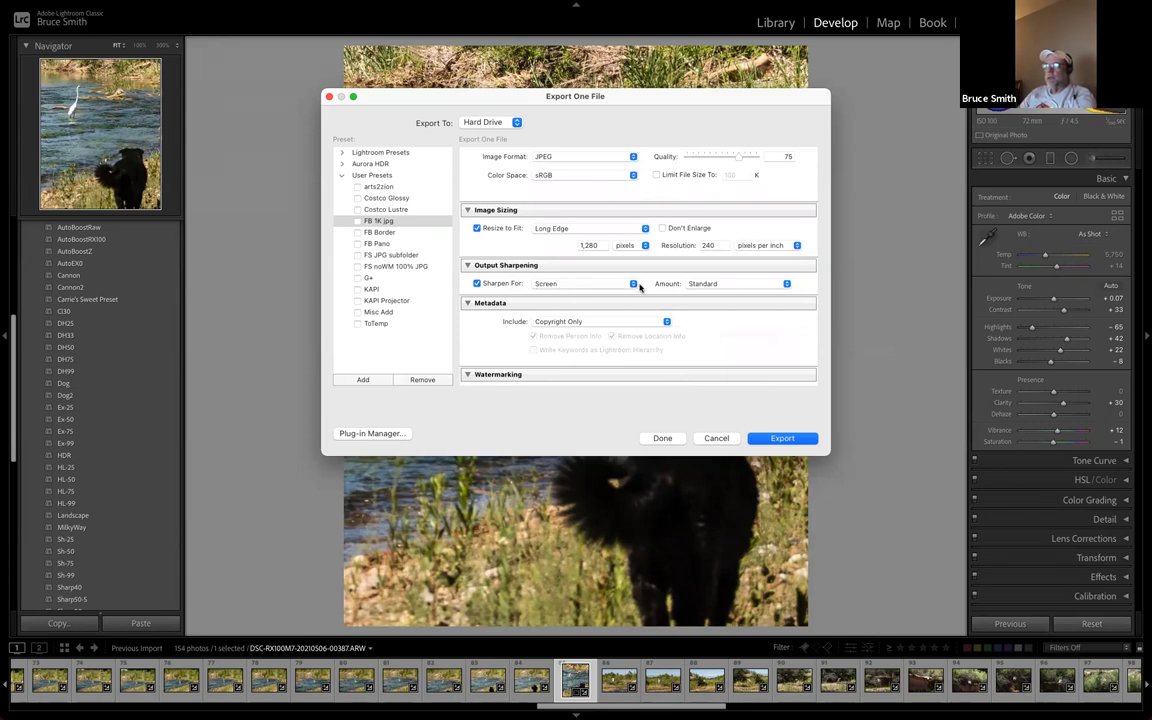
pyautogui.scroll(-3, 577, 260)
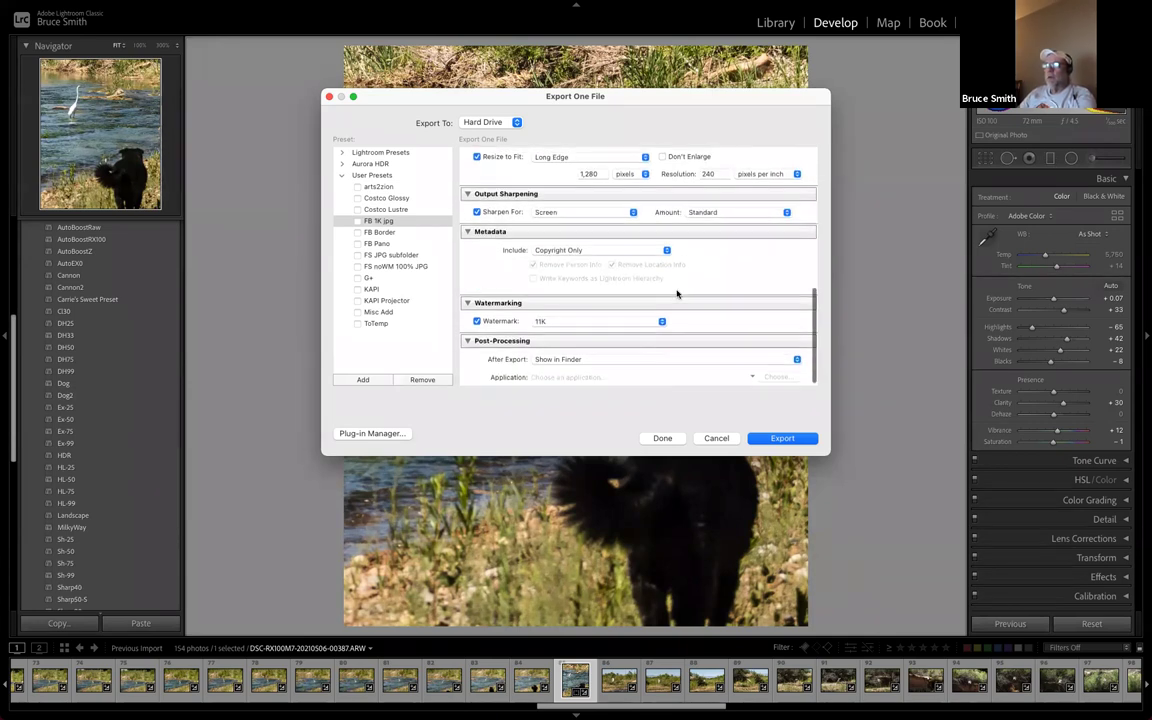
pyautogui.click(589, 246)
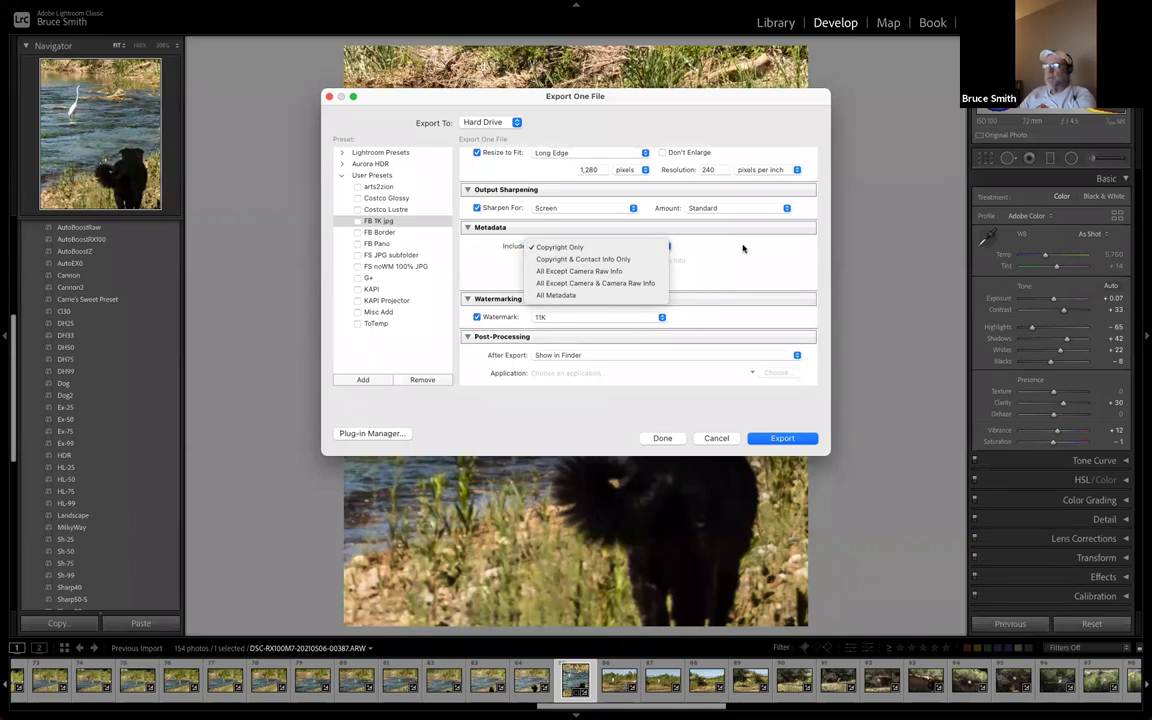
pyautogui.click(624, 248)
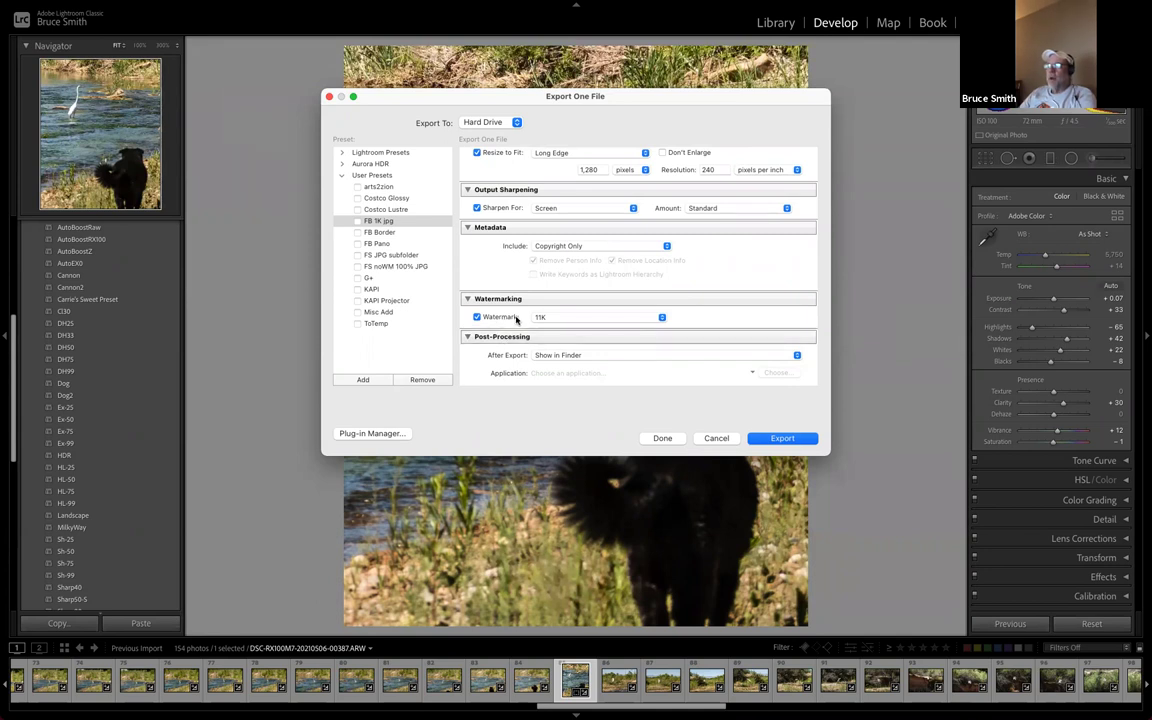
pyautogui.click(575, 318)
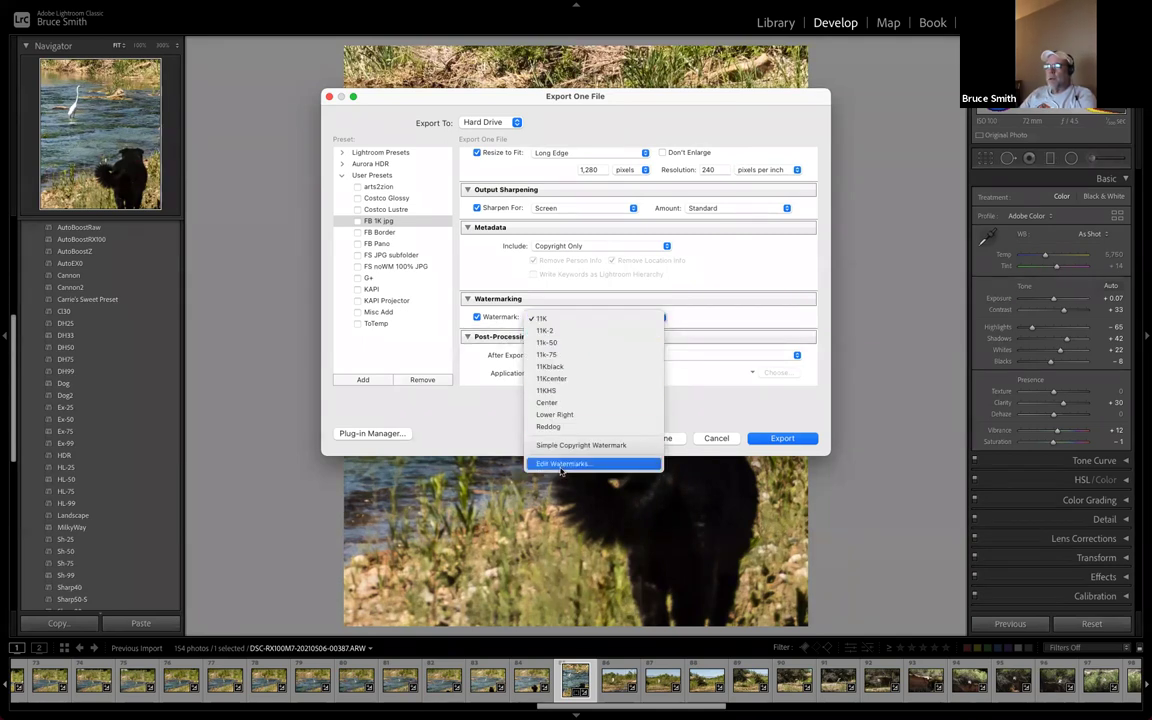
pyautogui.click(655, 287)
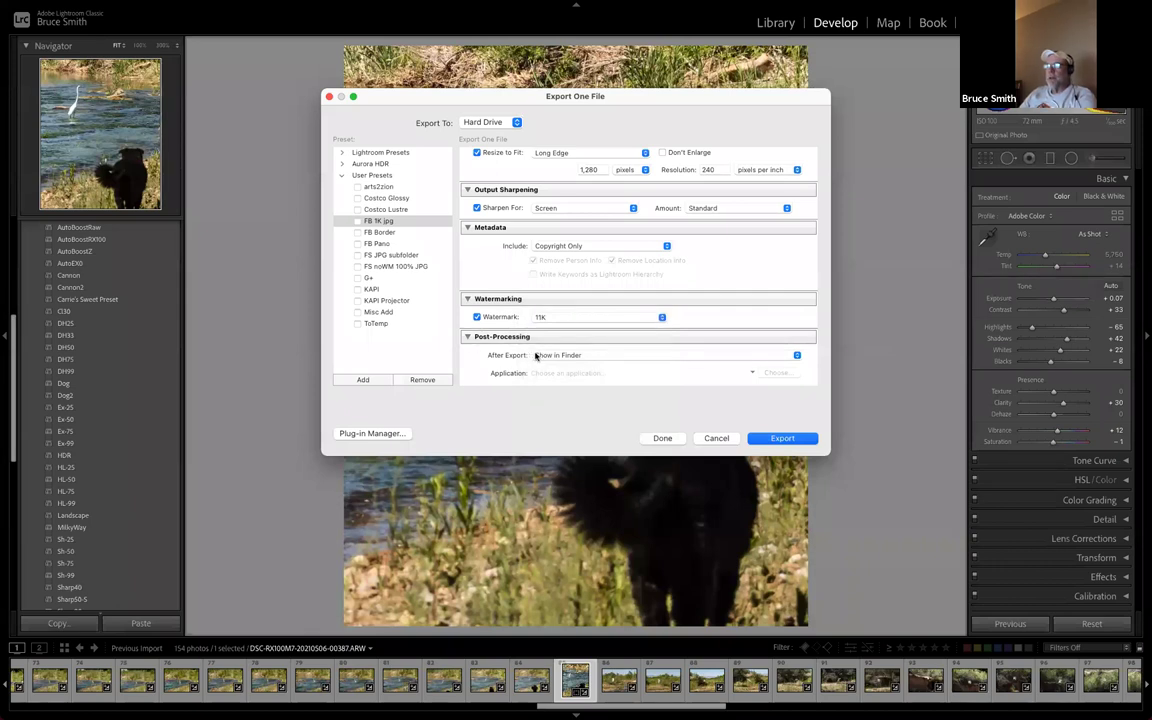
# Export the photo, preview the JPEG on the Desktop, then delete it and close Finder
pyautogui.click(782, 439)
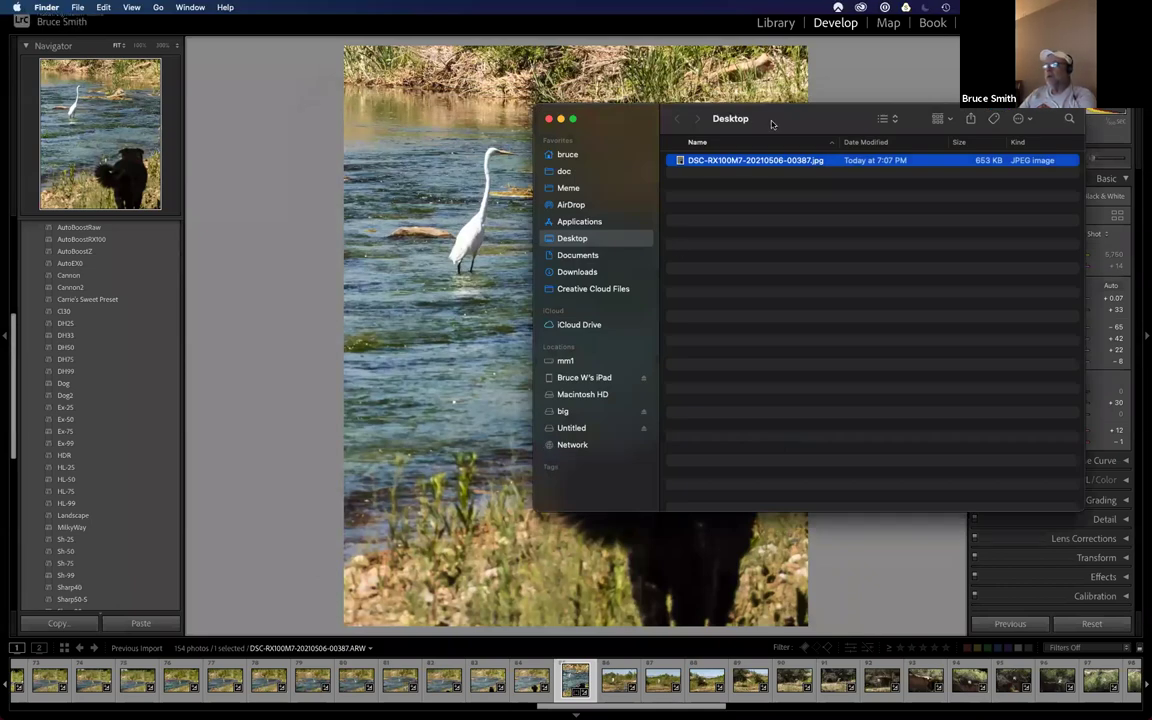
pyautogui.moveTo(771, 123); pyautogui.dragTo(583, 147)
pyautogui.press('space')
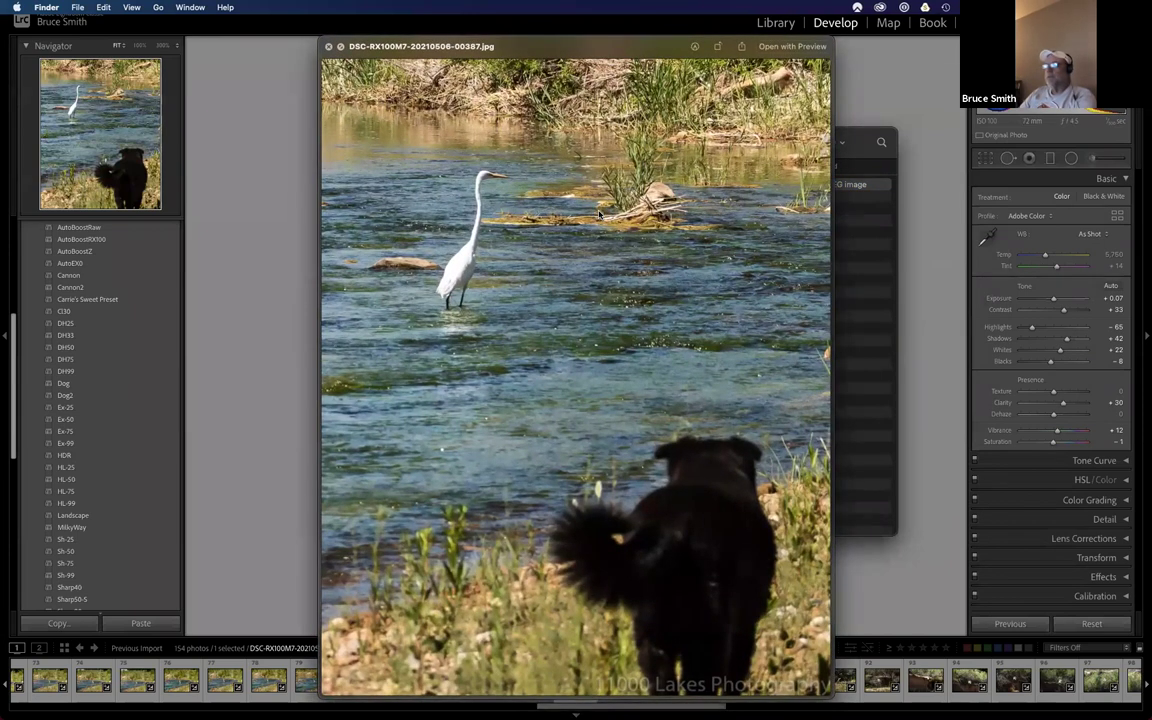
pyautogui.press('space')
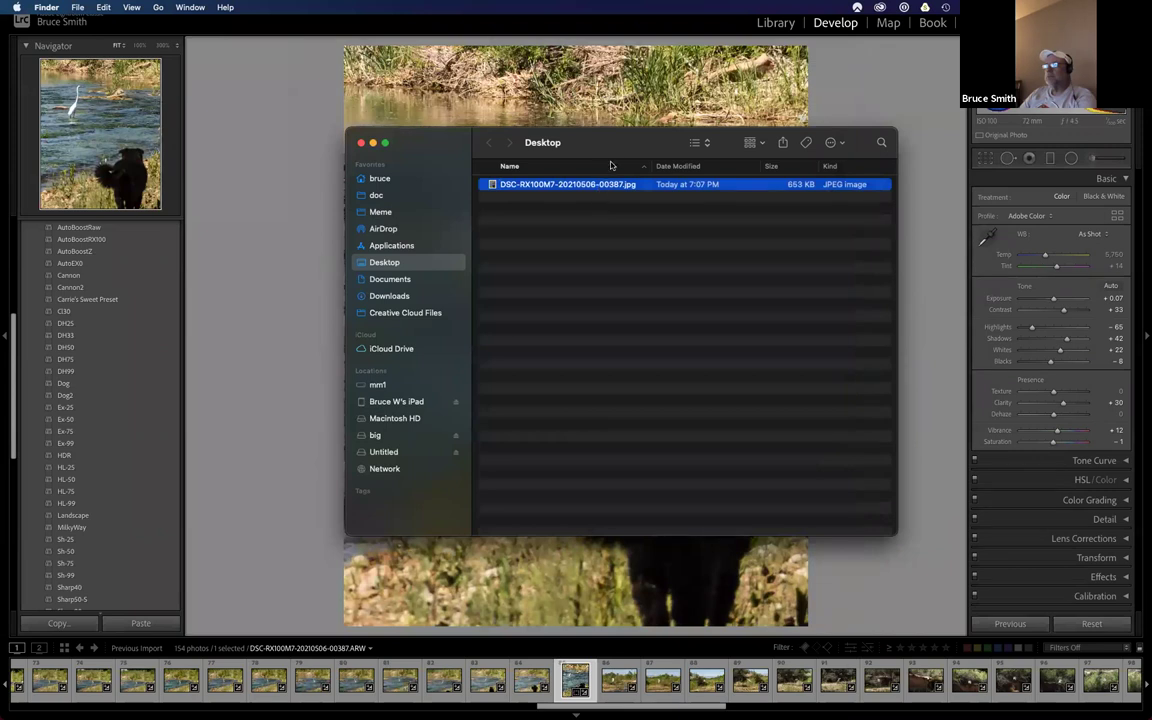
pyautogui.moveTo(558, 141); pyautogui.dragTo(509, 111)
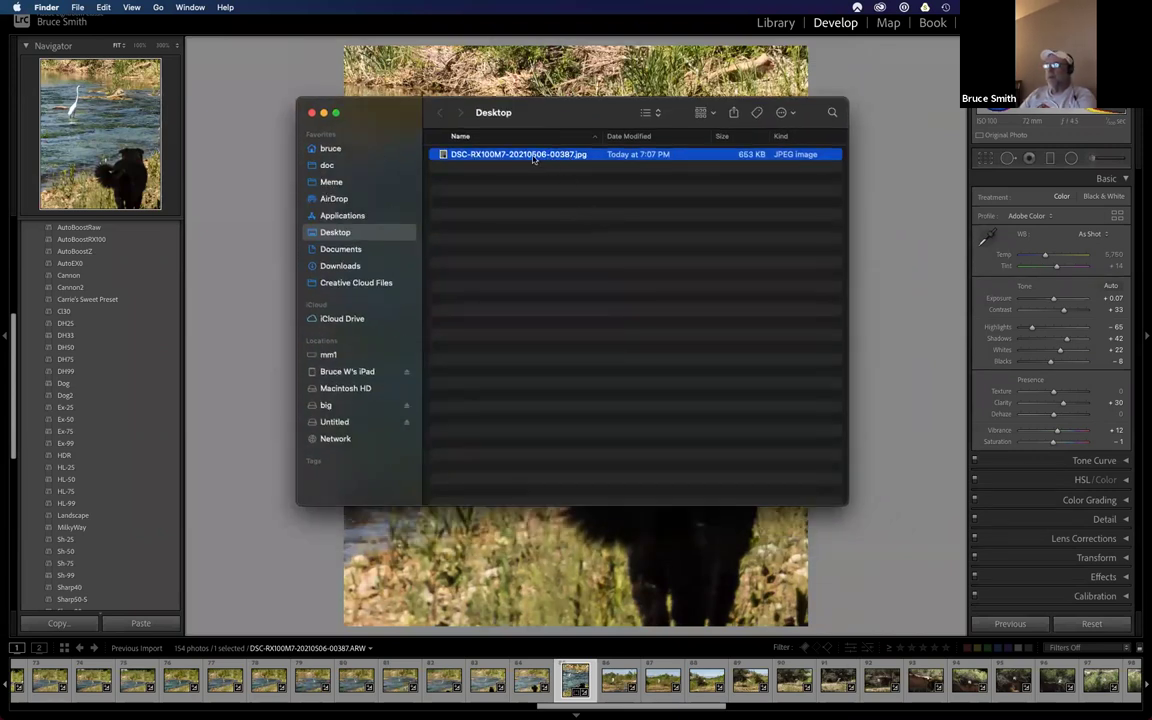
pyautogui.press('super+BackSpace')
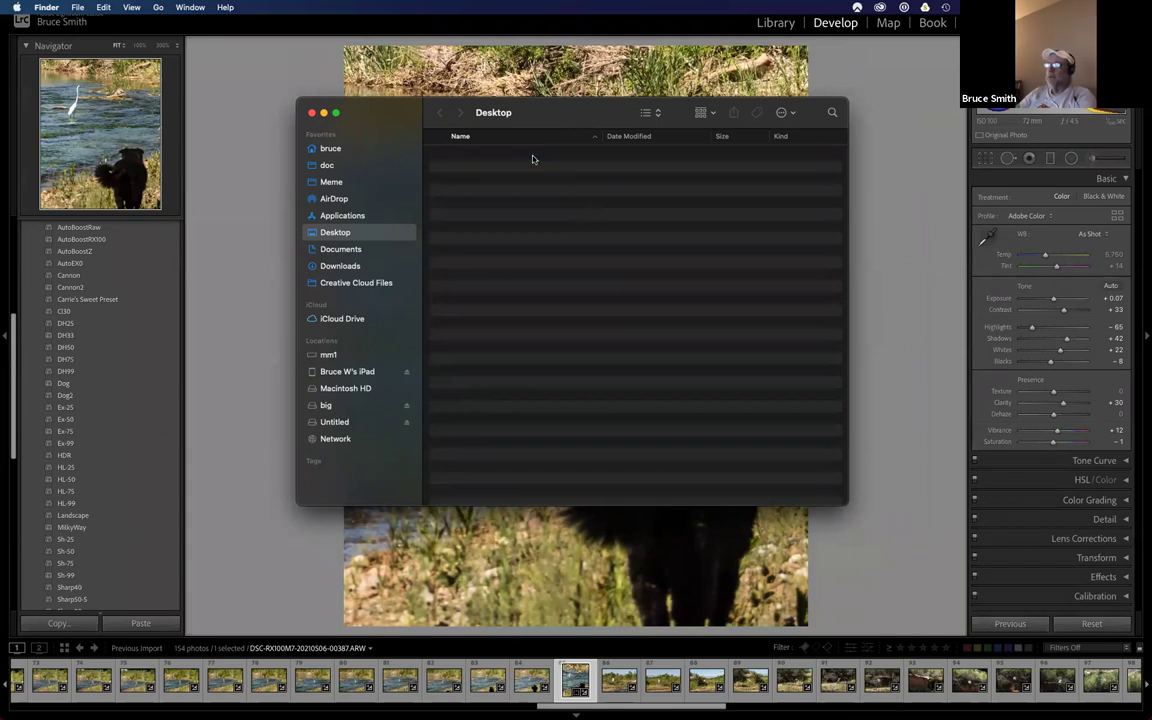
pyautogui.click(312, 114)
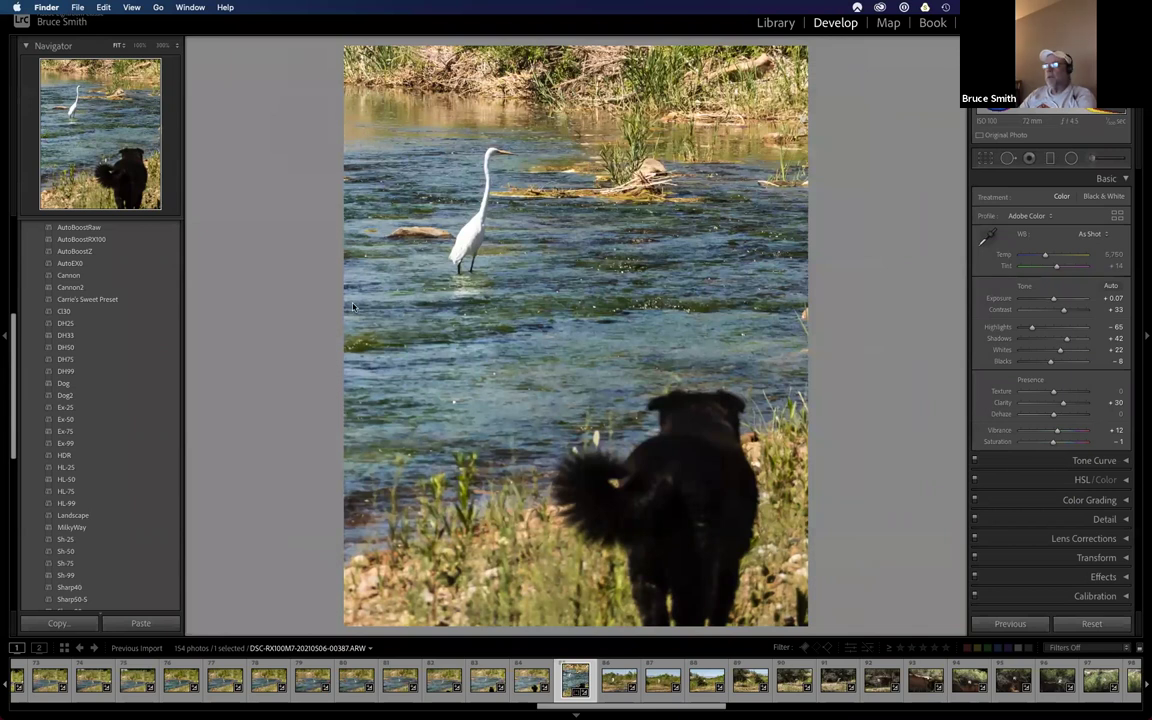
# Re-export the photo with Cmd+Shift+E, then delete the new Desktop JPEG and close Finder
pyautogui.click(353, 305)
pyautogui.press('super+shift+e')
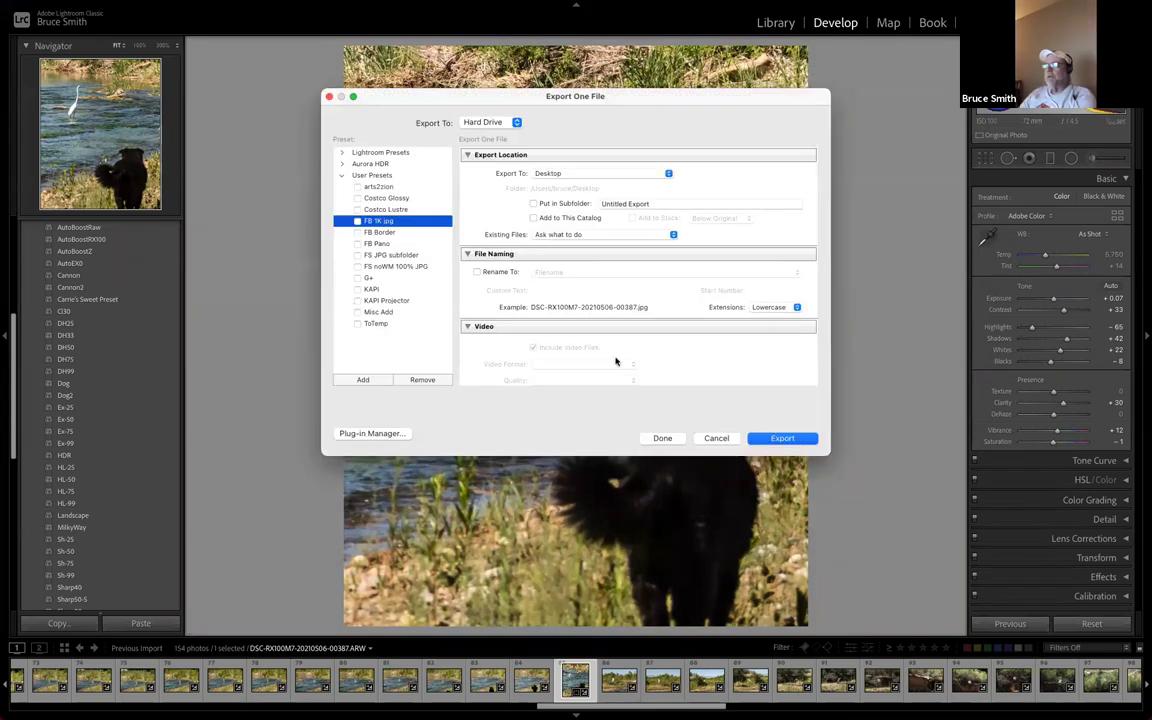
pyautogui.click(783, 438)
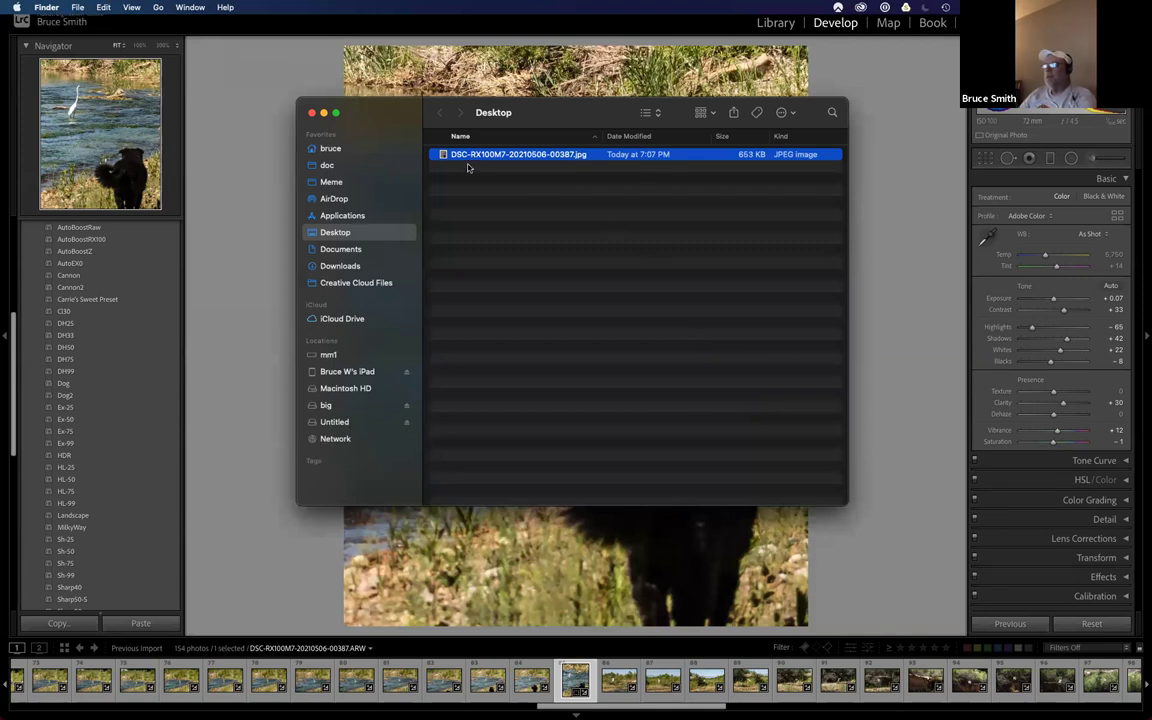
pyautogui.press('super+BackSpace')
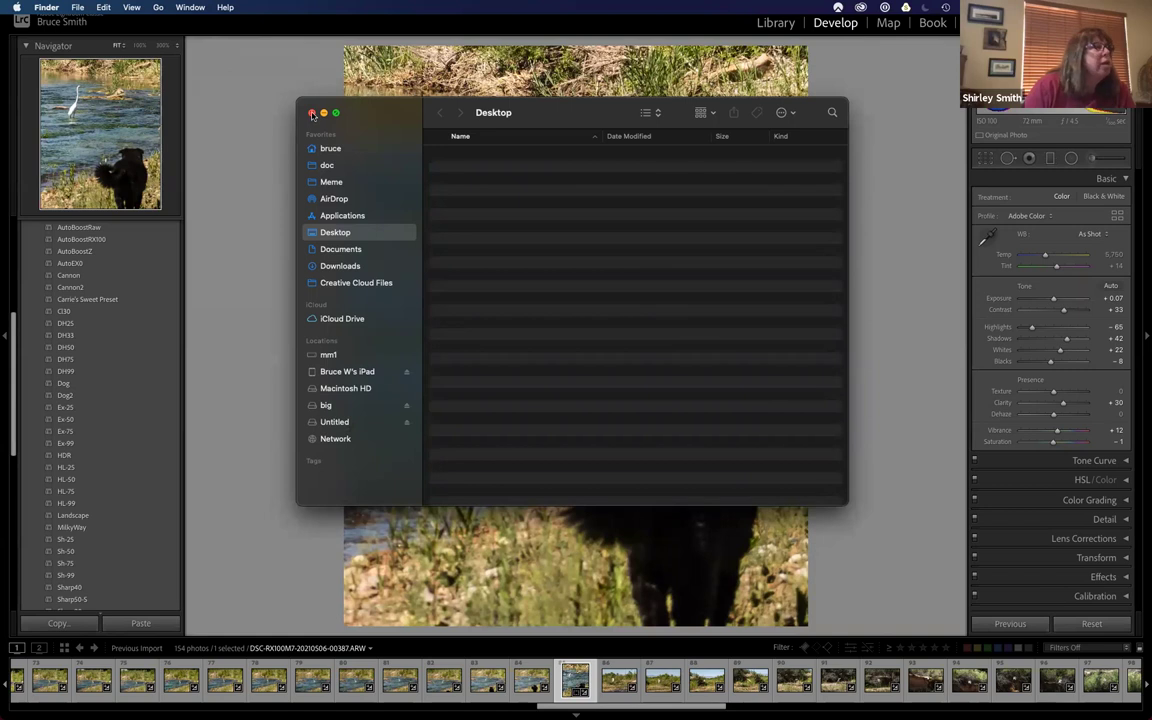
pyautogui.click(303, 211)
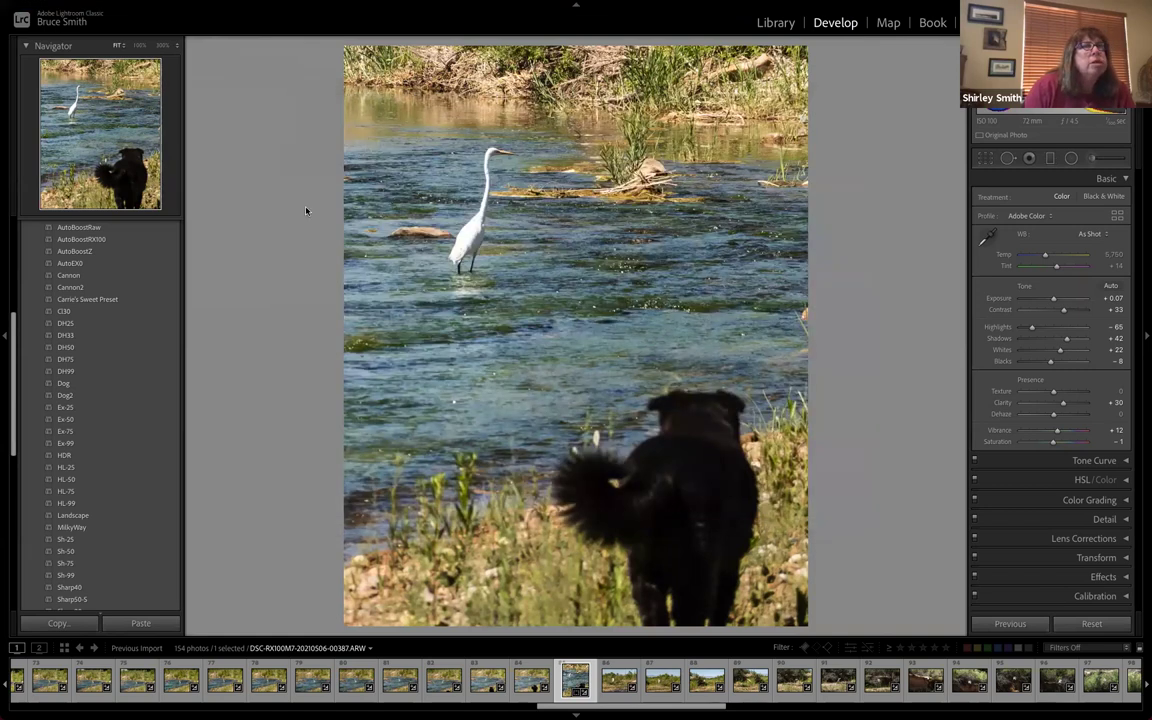
# Switch to Library, show the egret photo large, and cancel the Export dialog
pyautogui.click(782, 26)
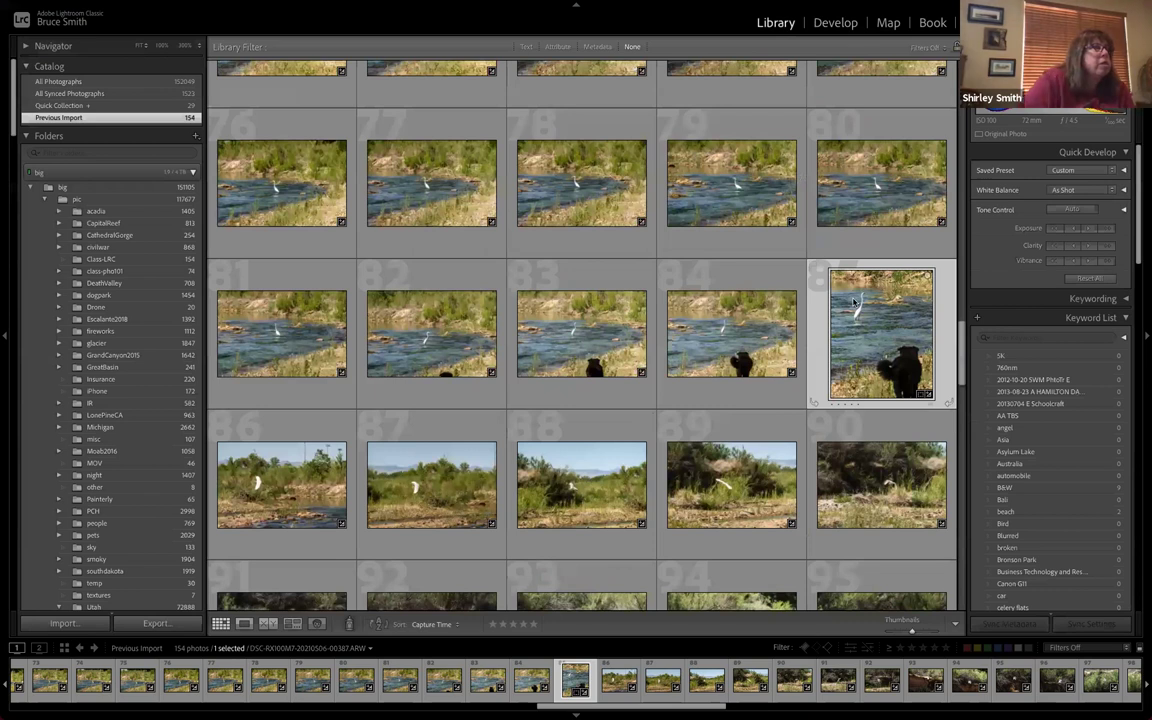
pyautogui.doubleClick(855, 300)
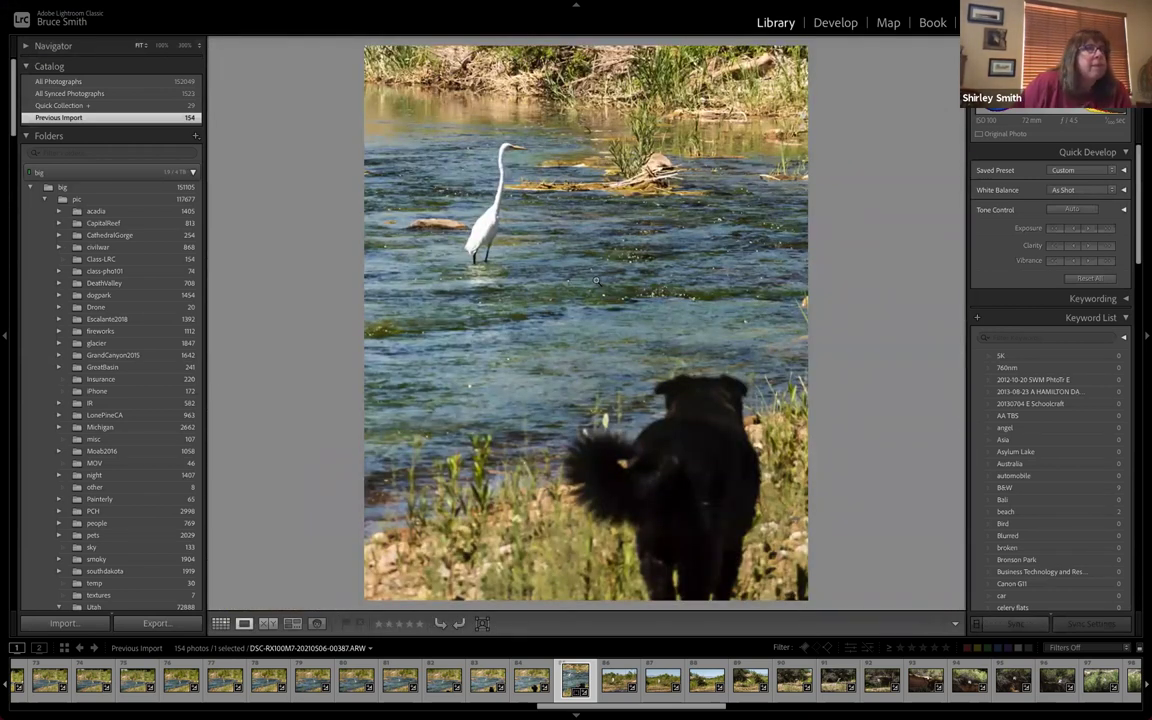
pyautogui.click(155, 623)
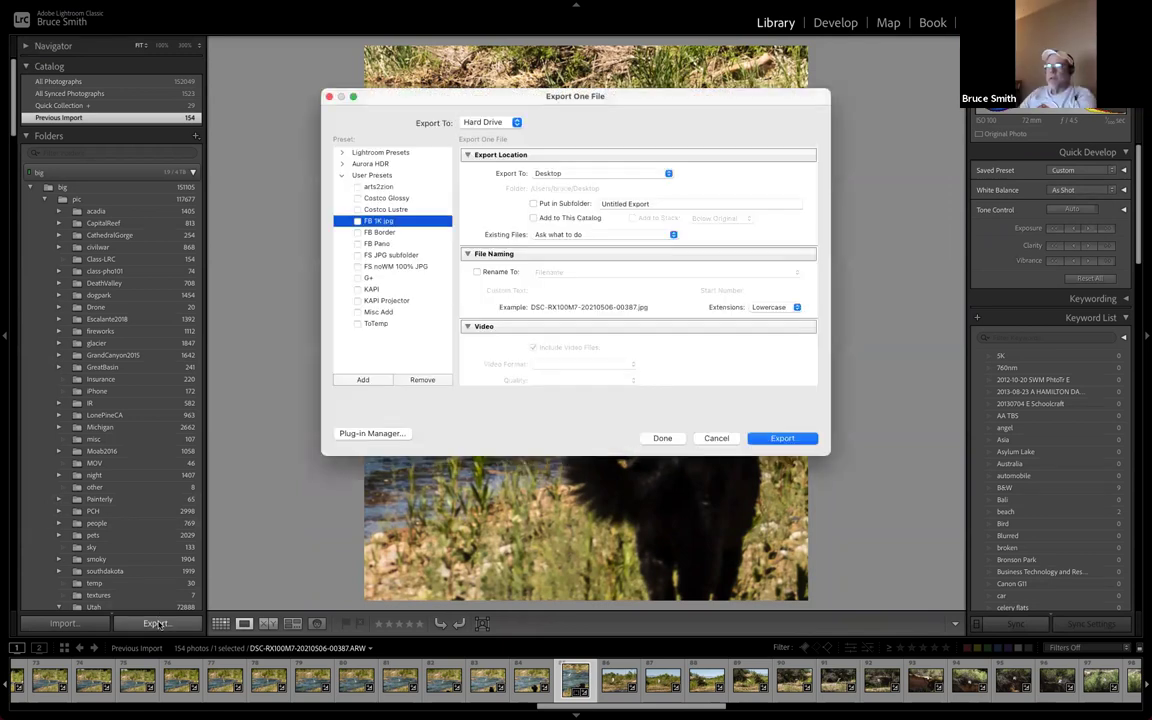
pyautogui.click(716, 438)
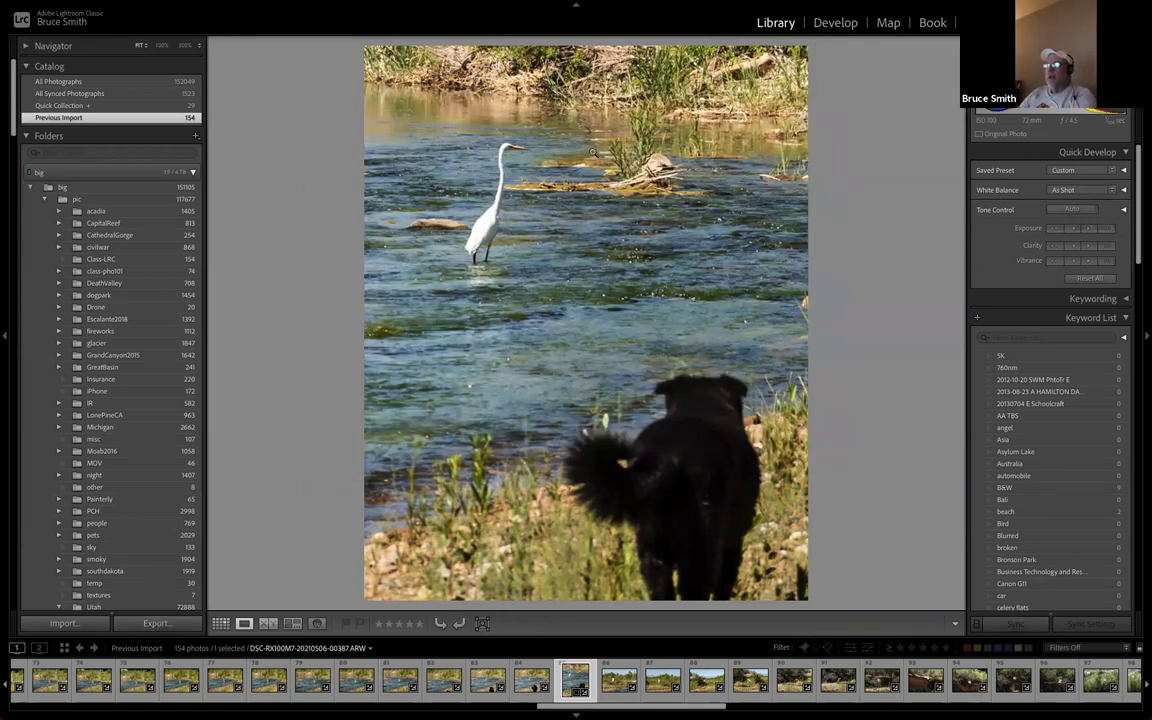
# Export directly with the FB 1K jpg preset, then delete the Desktop JPEG and close Finder
pyautogui.rightClick(592, 152)
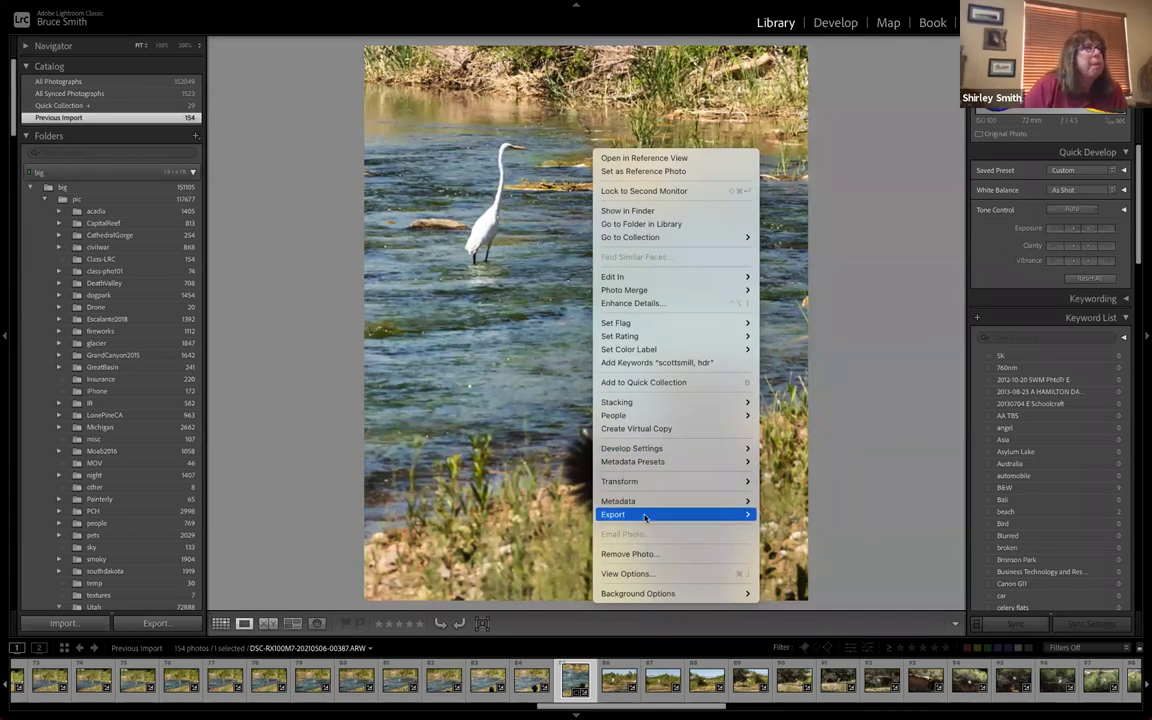
pyautogui.moveTo(650, 514)
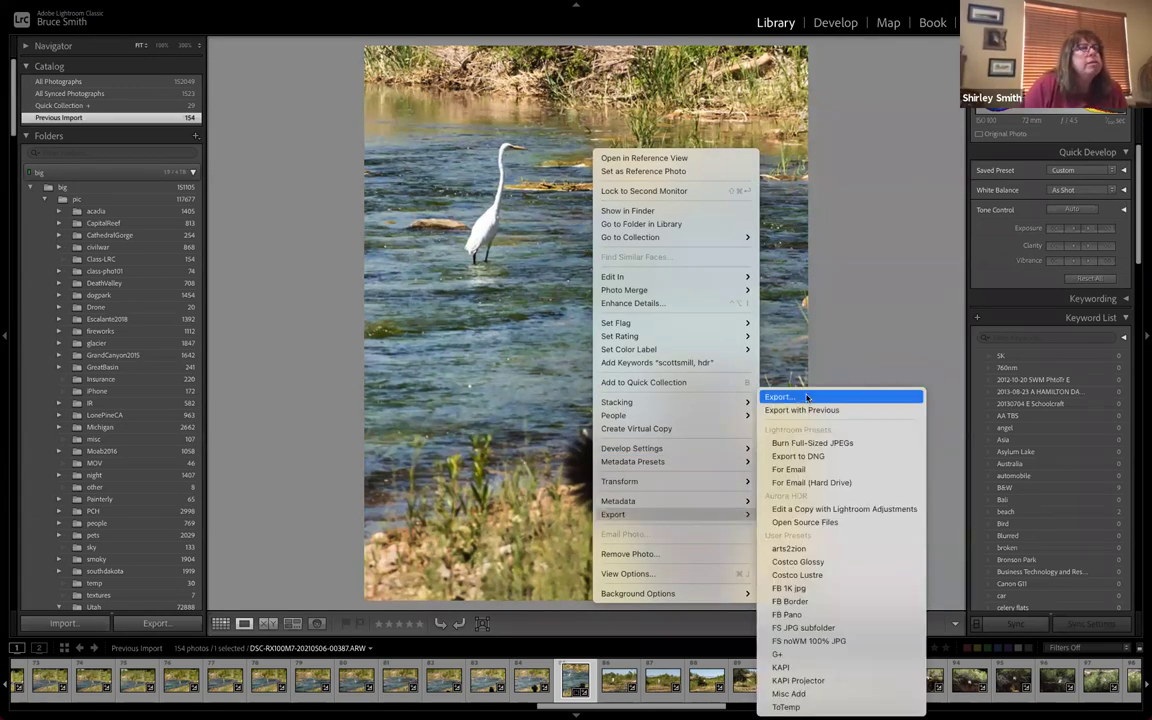
pyautogui.moveTo(679, 413)
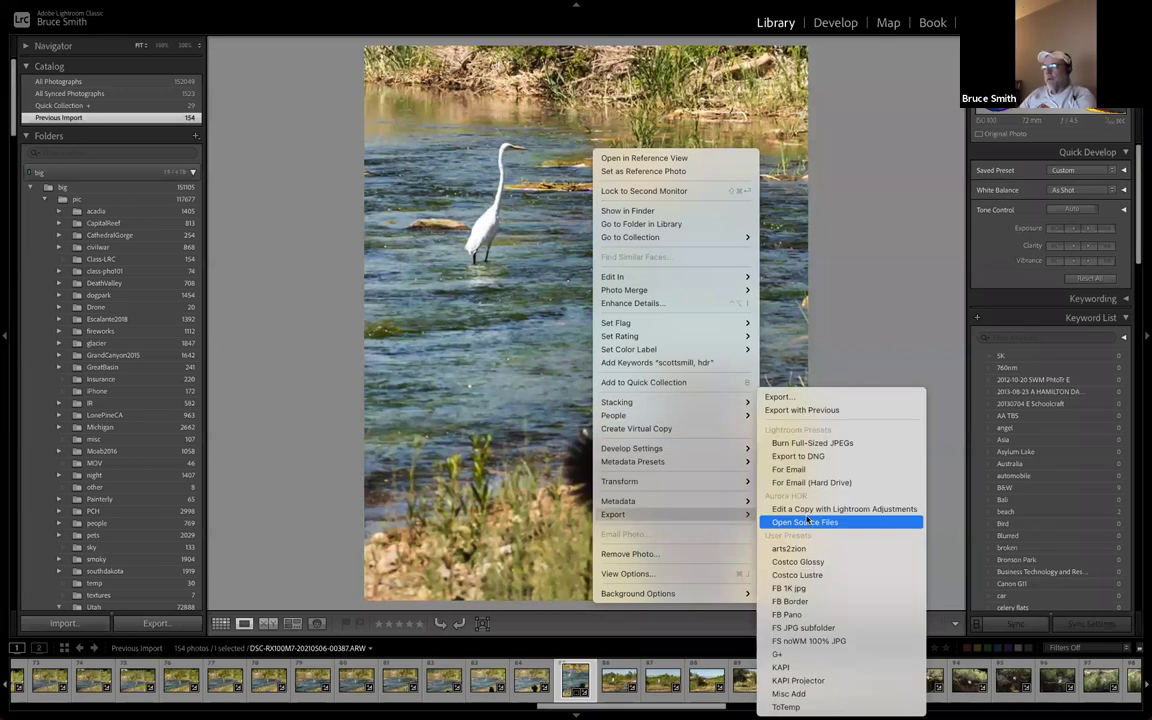
pyautogui.click(822, 590)
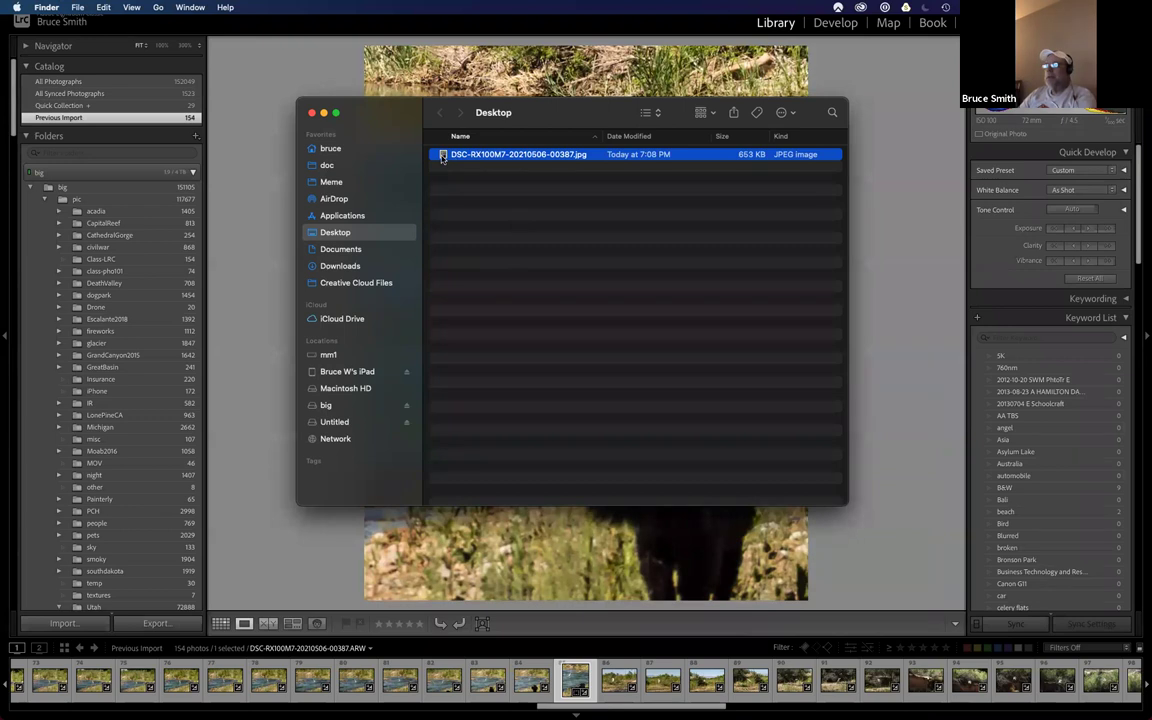
pyautogui.press('super+BackSpace')
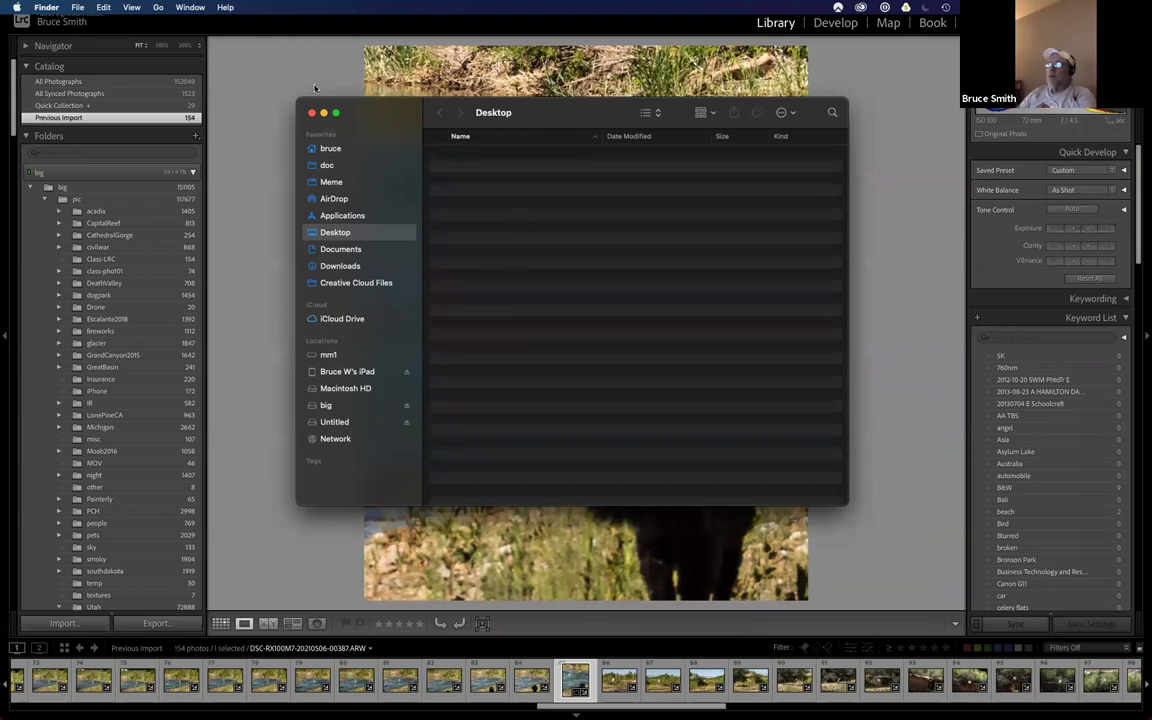
pyautogui.click(312, 112)
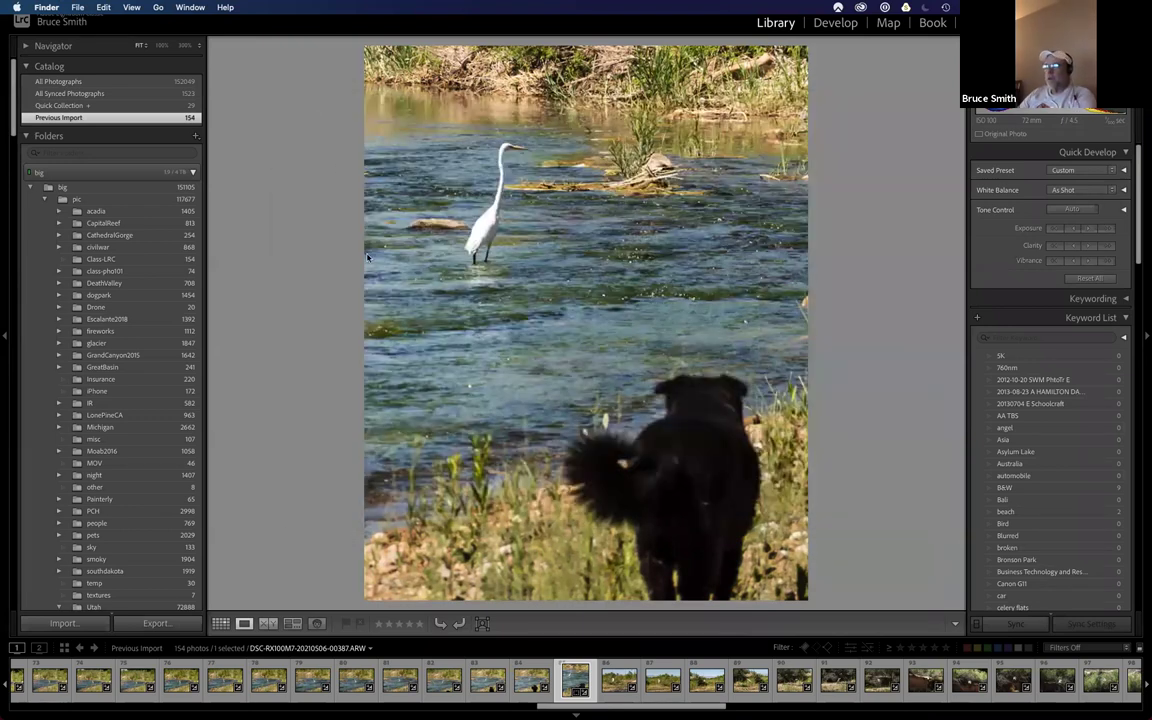
# Hide the Lightroom toolbar with T and open Import, which finds no photos on the iPad
pyautogui.click(294, 443)
pyautogui.press('t')
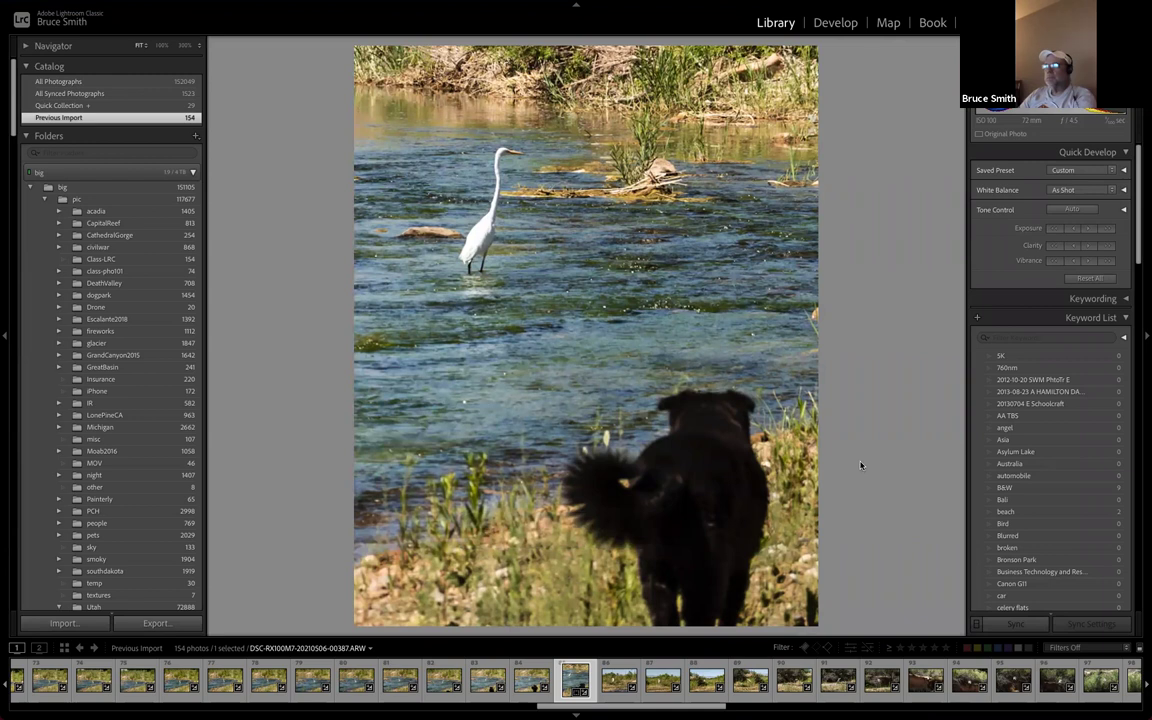
pyautogui.click(63, 624)
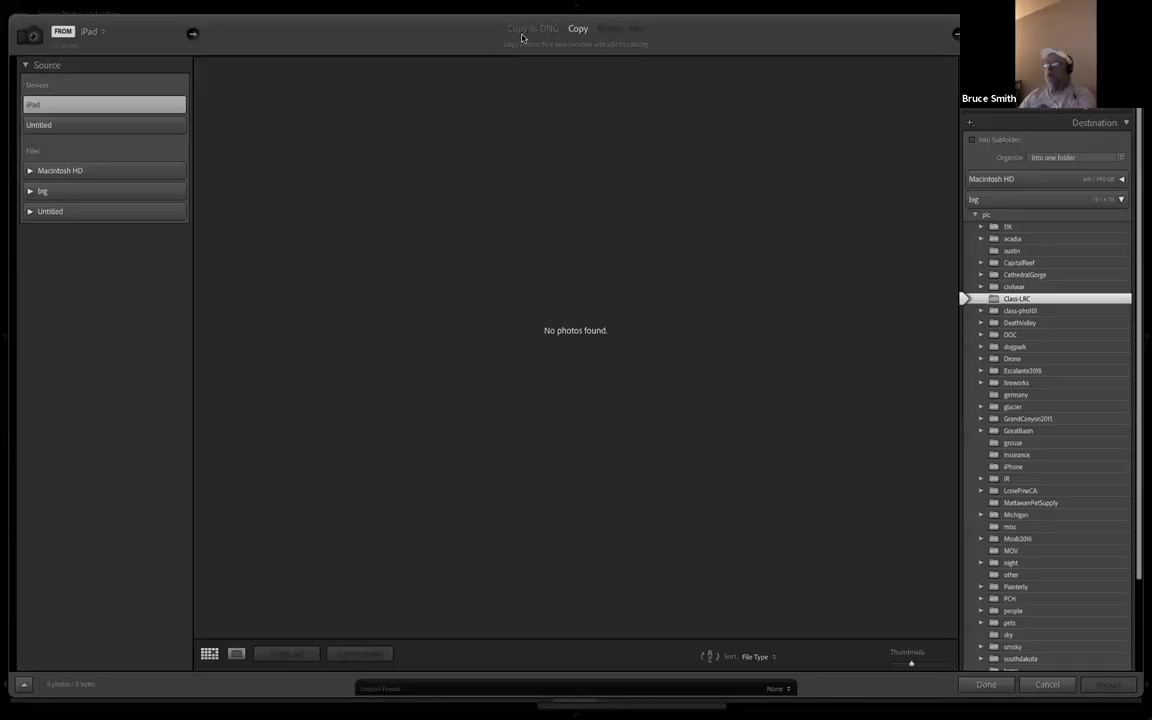
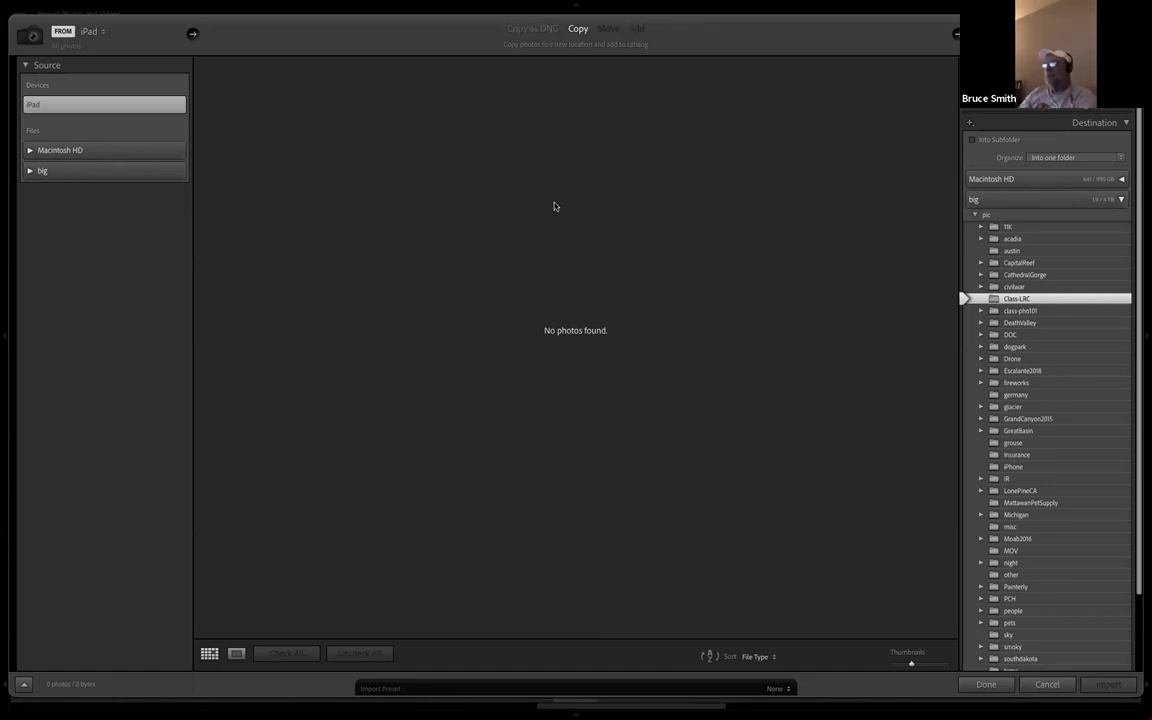
# Cancel the empty Import dialog, reopen it, then dismiss it to return to the Library
pyautogui.click(1047, 684)
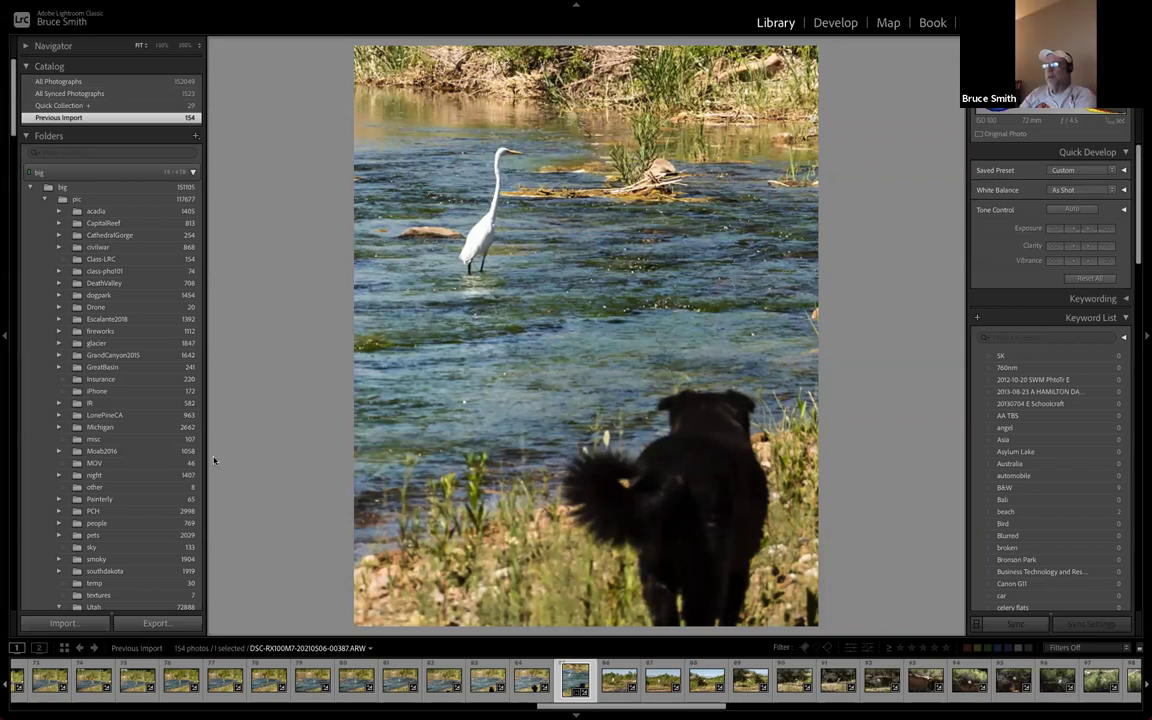
pyautogui.click(70, 623)
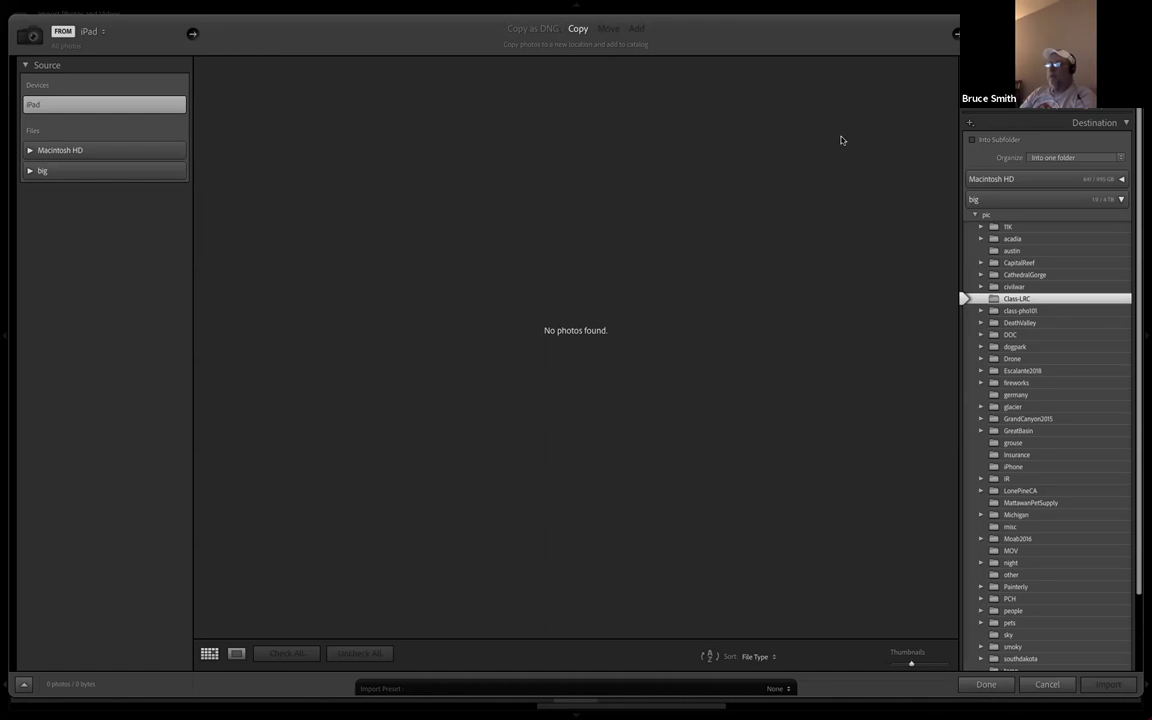
pyautogui.press('Escape')
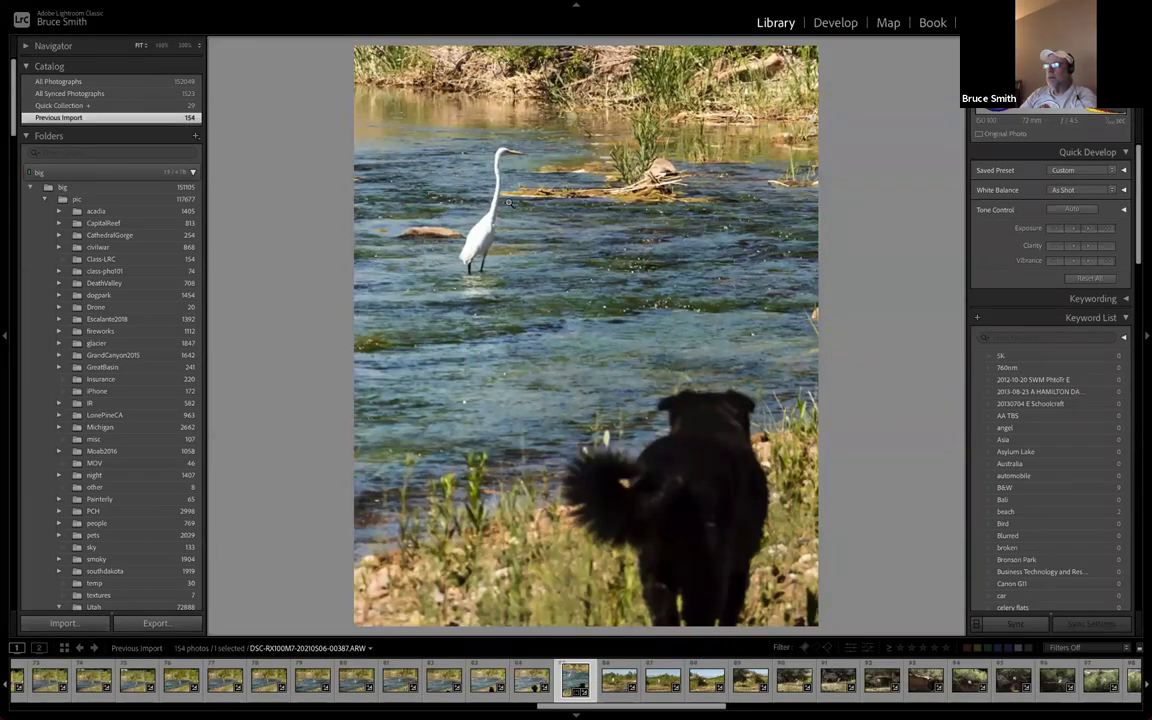
# Switch to Grid, scroll to the top and open the canyon pool photo 00312 in Loupe
pyautogui.press('g')
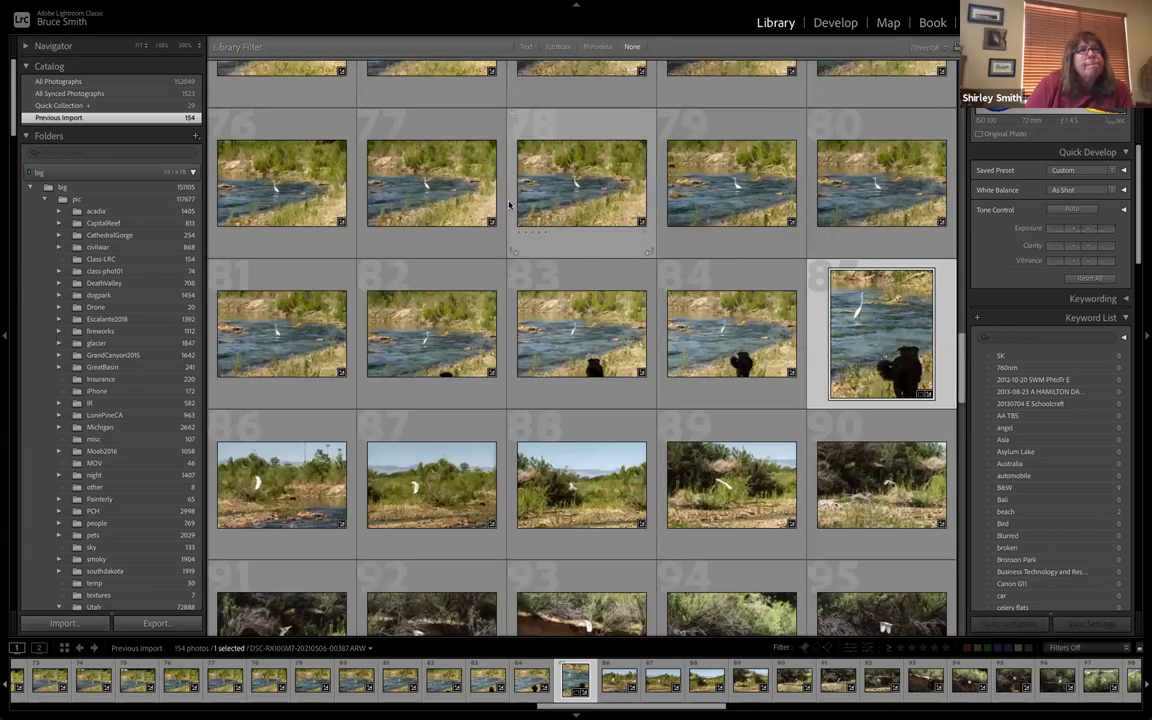
pyautogui.scroll(10, 508, 204)
pyautogui.scroll(2, 508, 204)
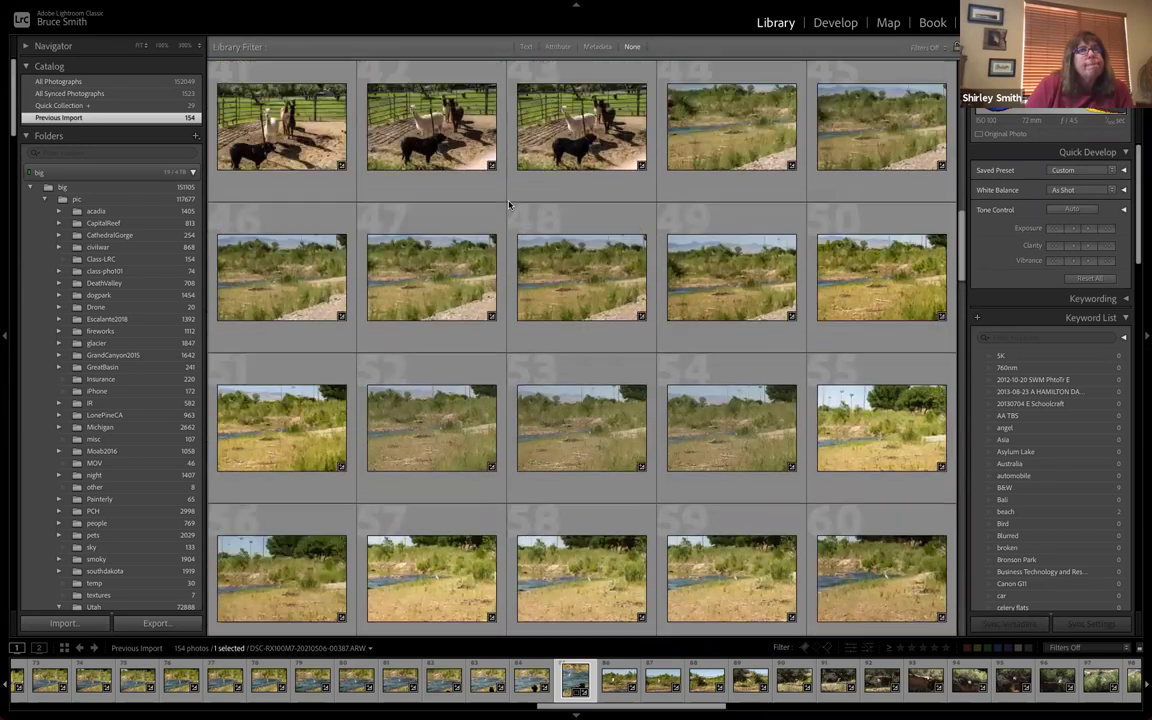
pyautogui.scroll(10, 508, 204)
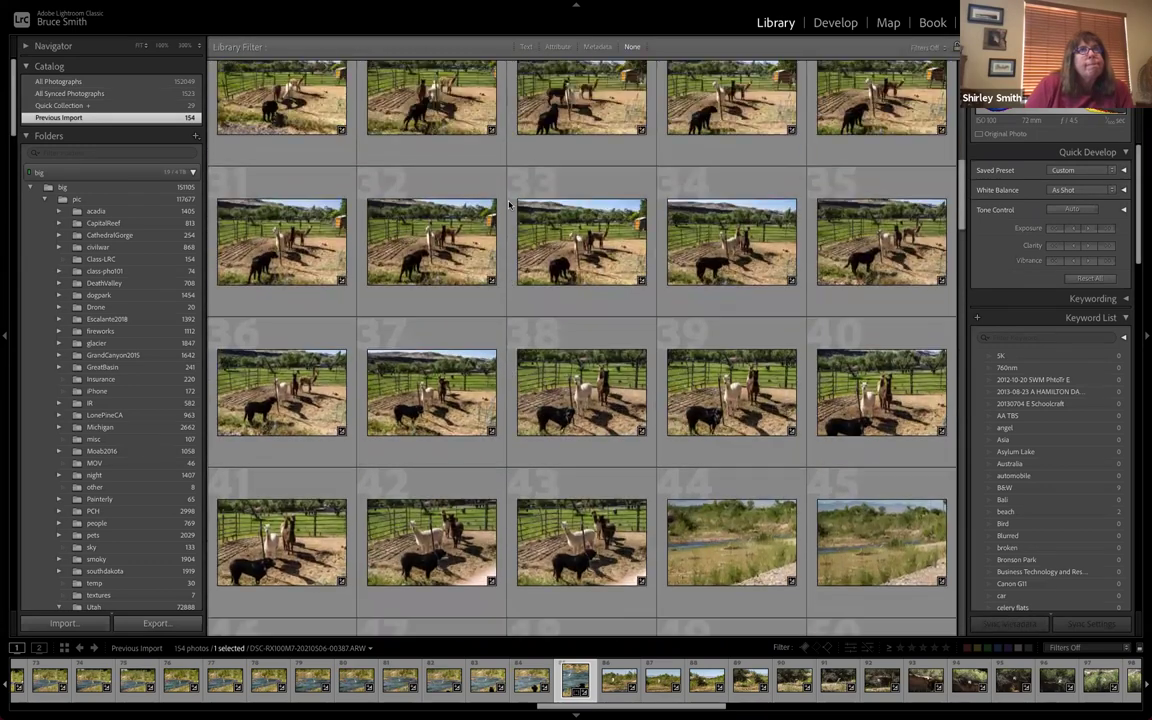
pyautogui.scroll(2, 508, 204)
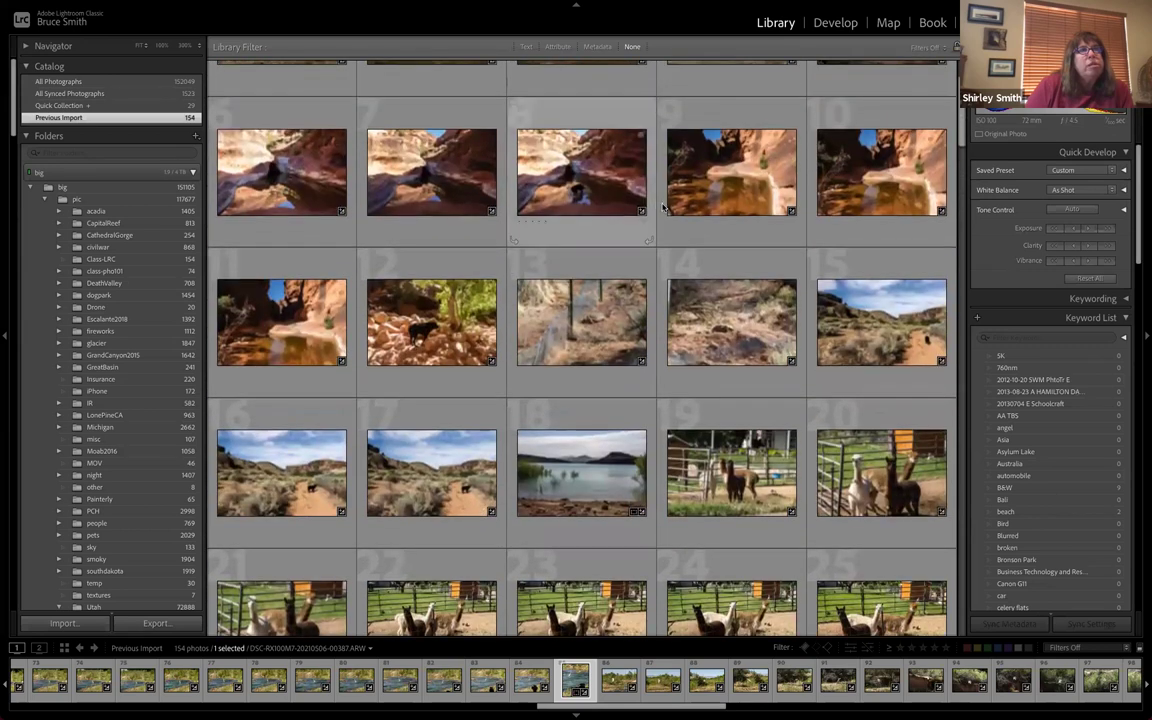
pyautogui.click(298, 300)
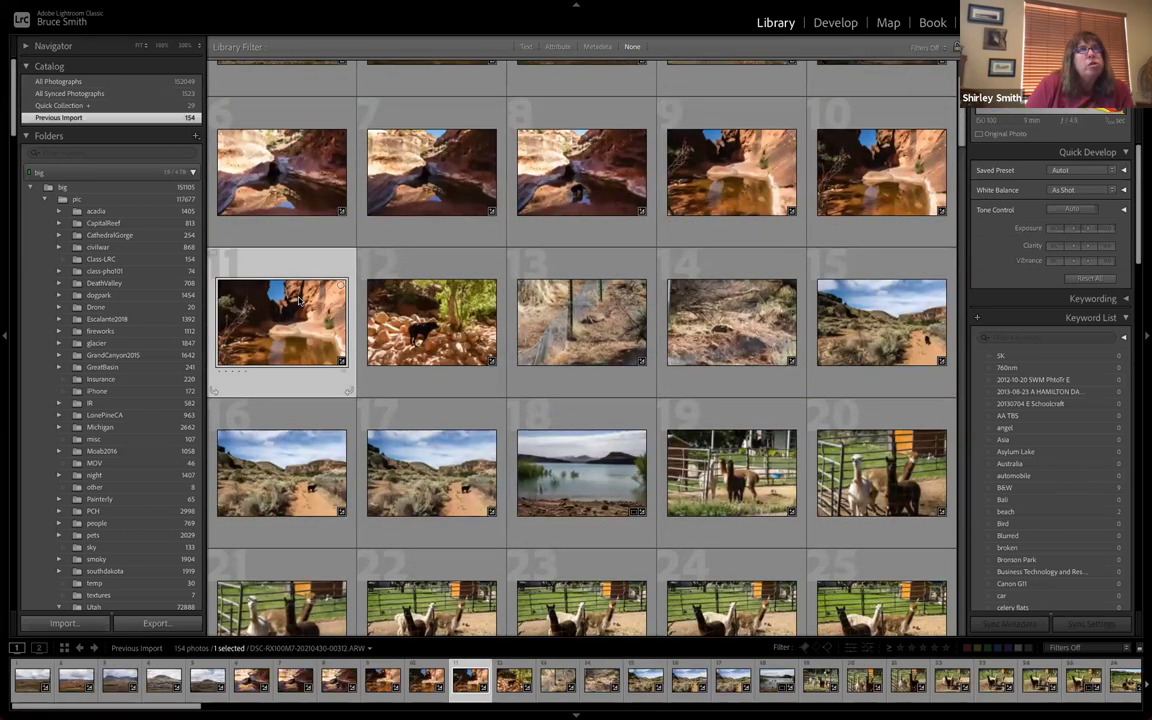
pyautogui.doubleClick(790, 165)
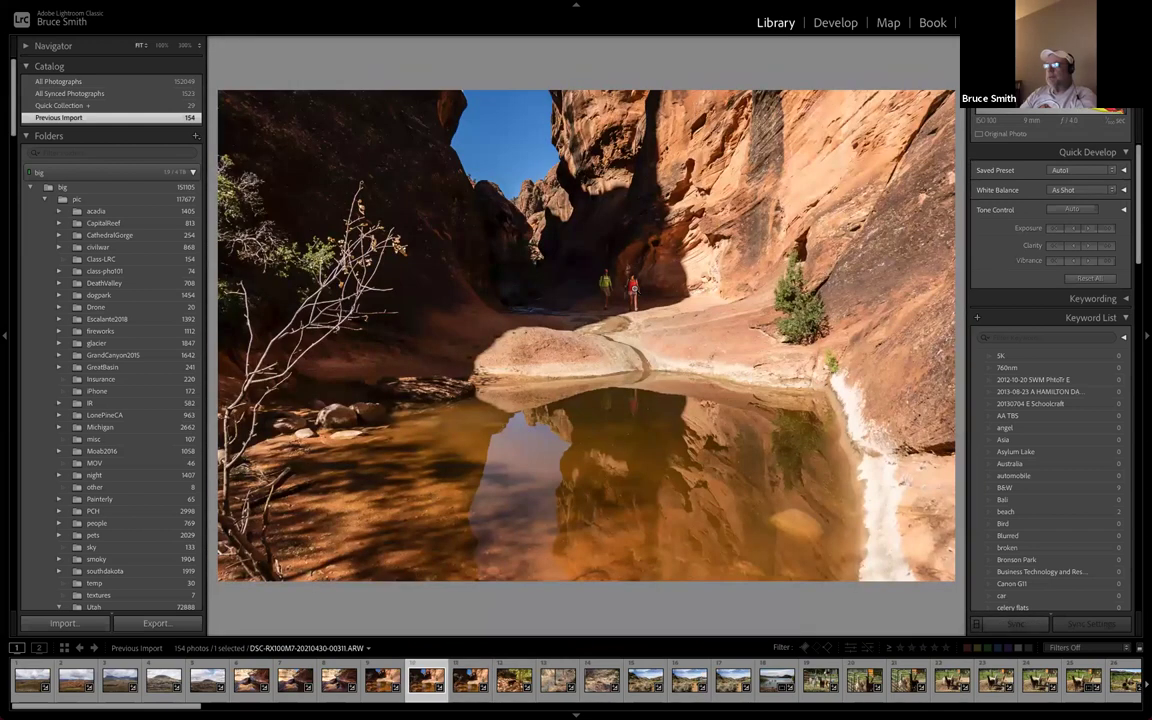
pyautogui.press('Left')
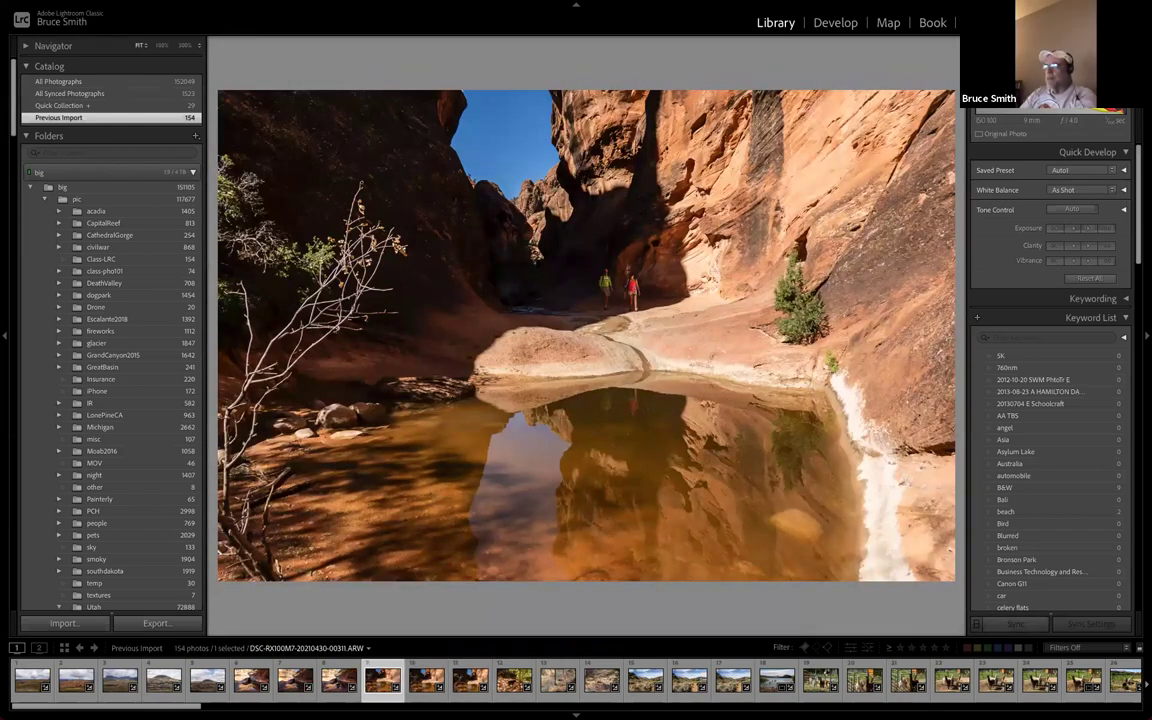
pyautogui.press('Right')
pyautogui.press('Right')
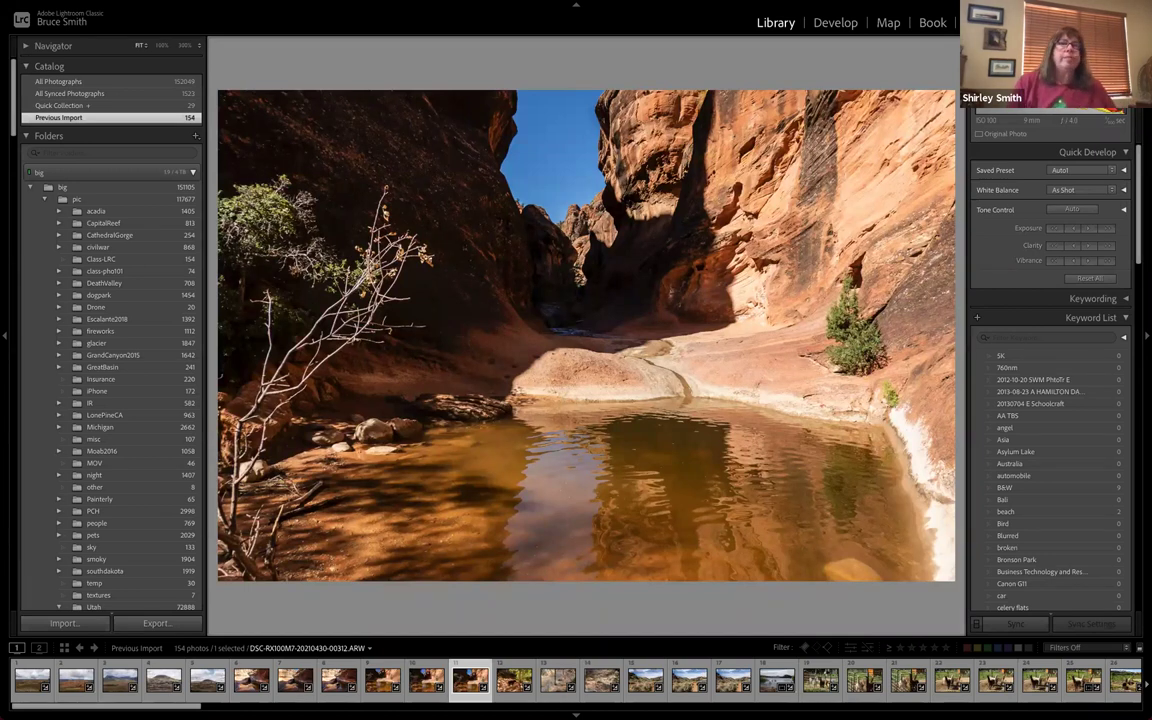
# Toggle the Keywording panel open and closed, then collapse the Keyword List panel
pyautogui.click(1027, 300)
pyautogui.click(1027, 300)
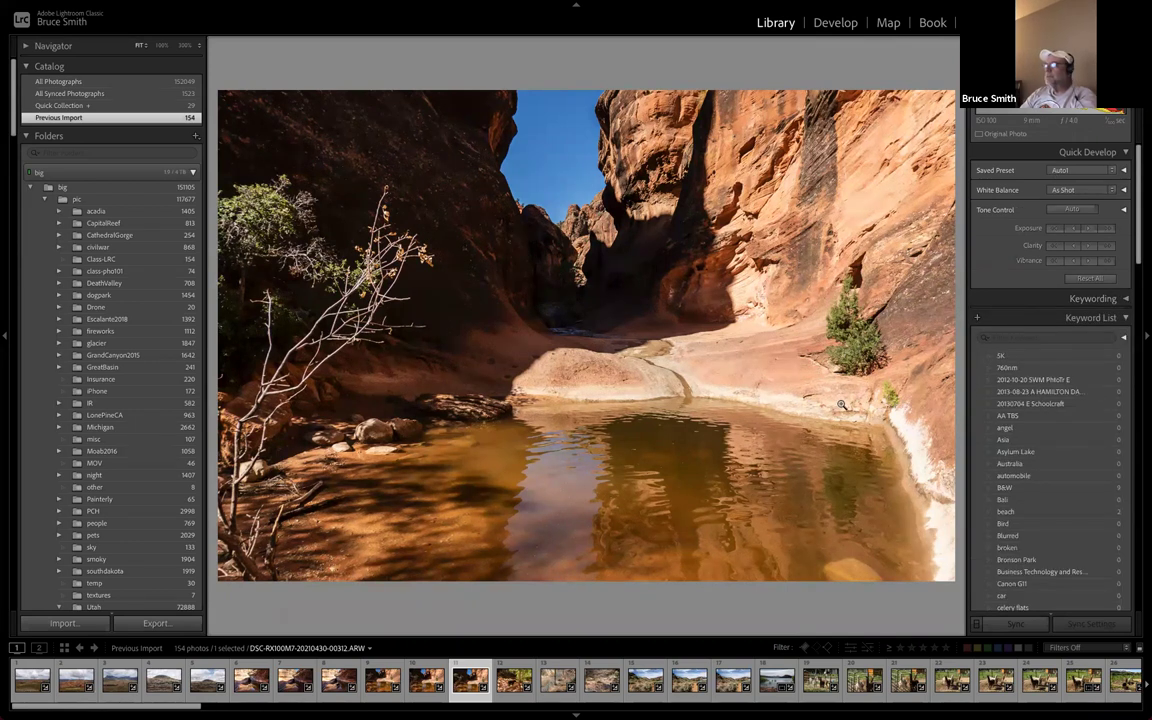
pyautogui.scroll(-5, 1057, 413)
pyautogui.scroll(5, 1057, 413)
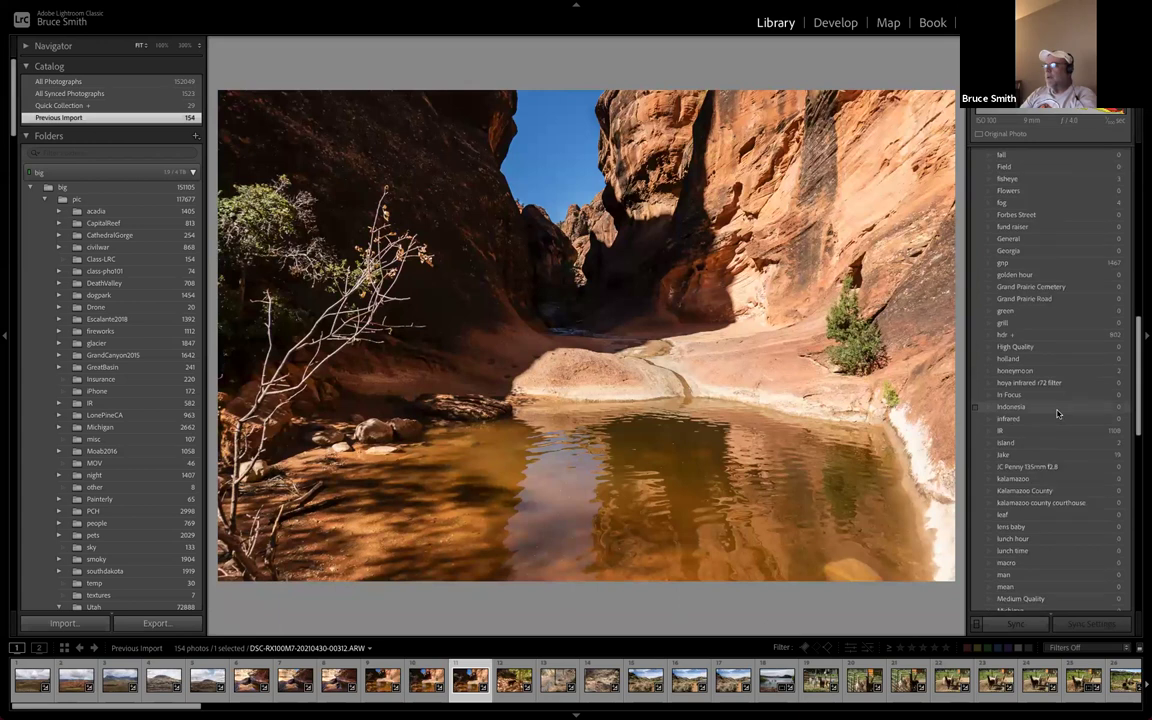
pyautogui.scroll(-1, 1065, 325)
pyautogui.click(1125, 318)
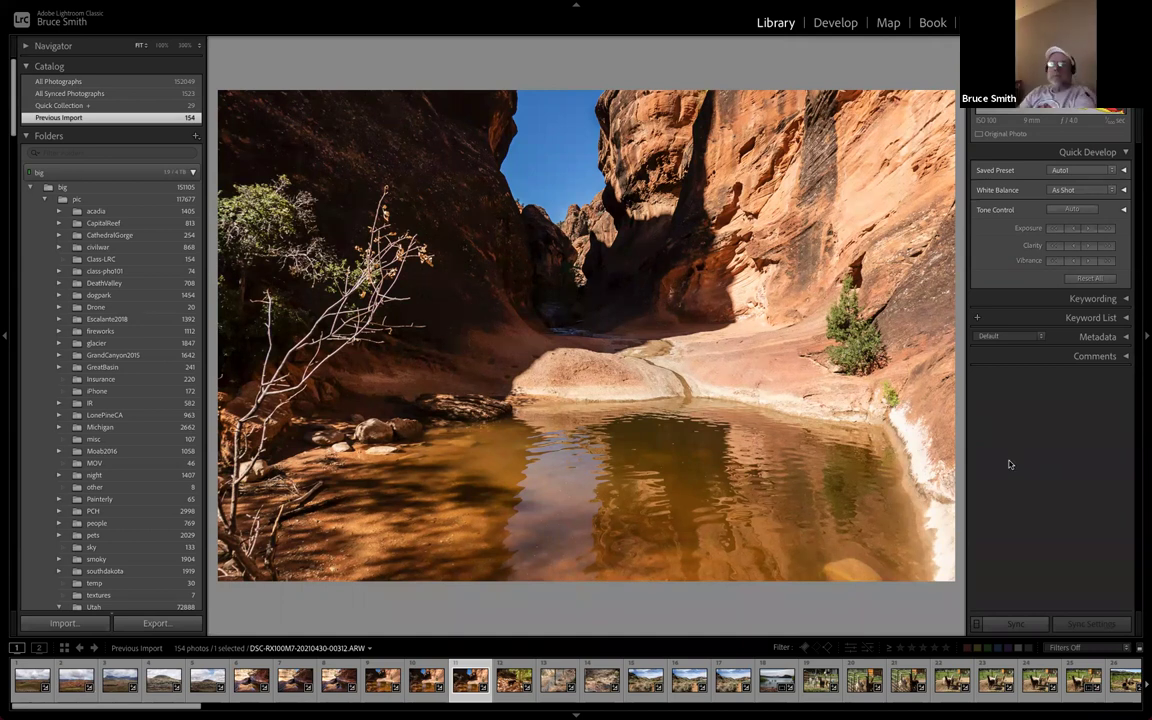
# Show the Class-LRC folder's 154 photos in Grid, starting Synchronize Folder but cancelling it
pyautogui.click(131, 260)
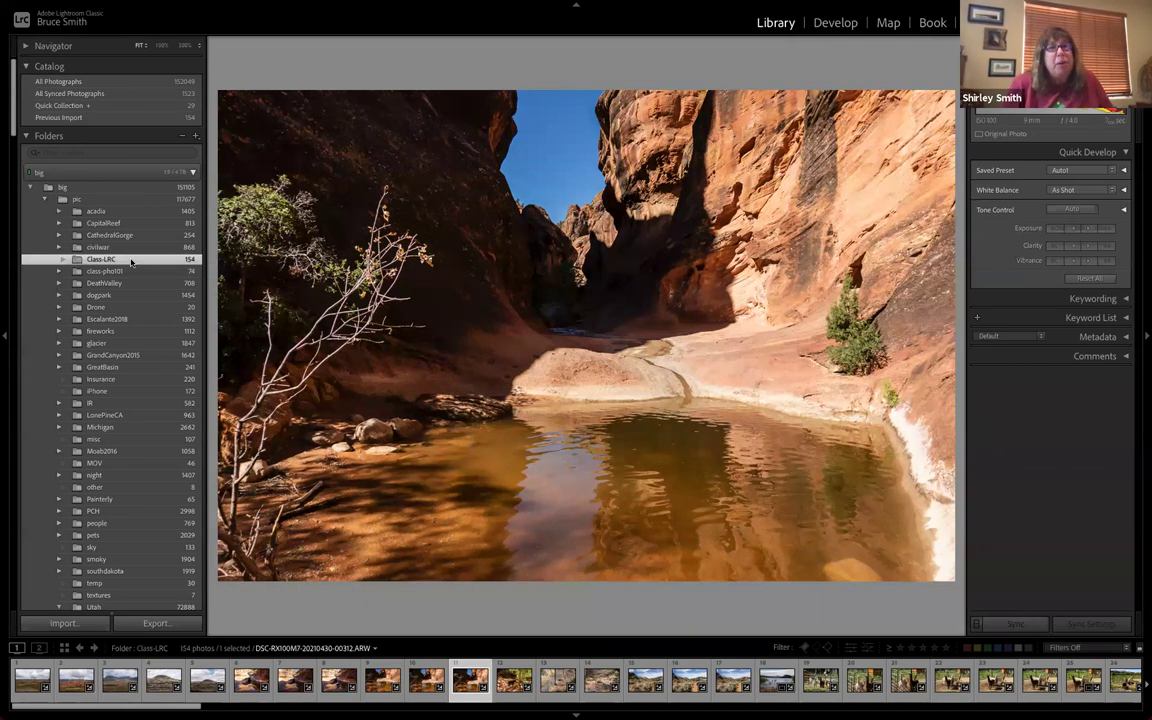
pyautogui.press('g')
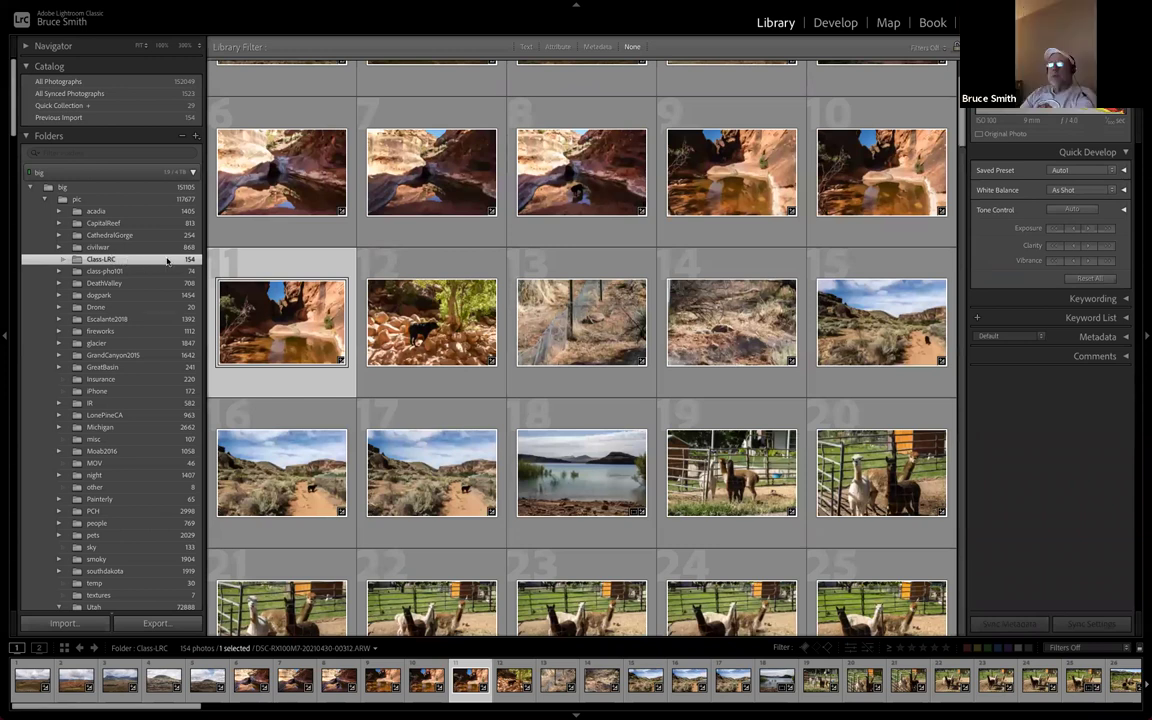
pyautogui.rightClick(116, 260)
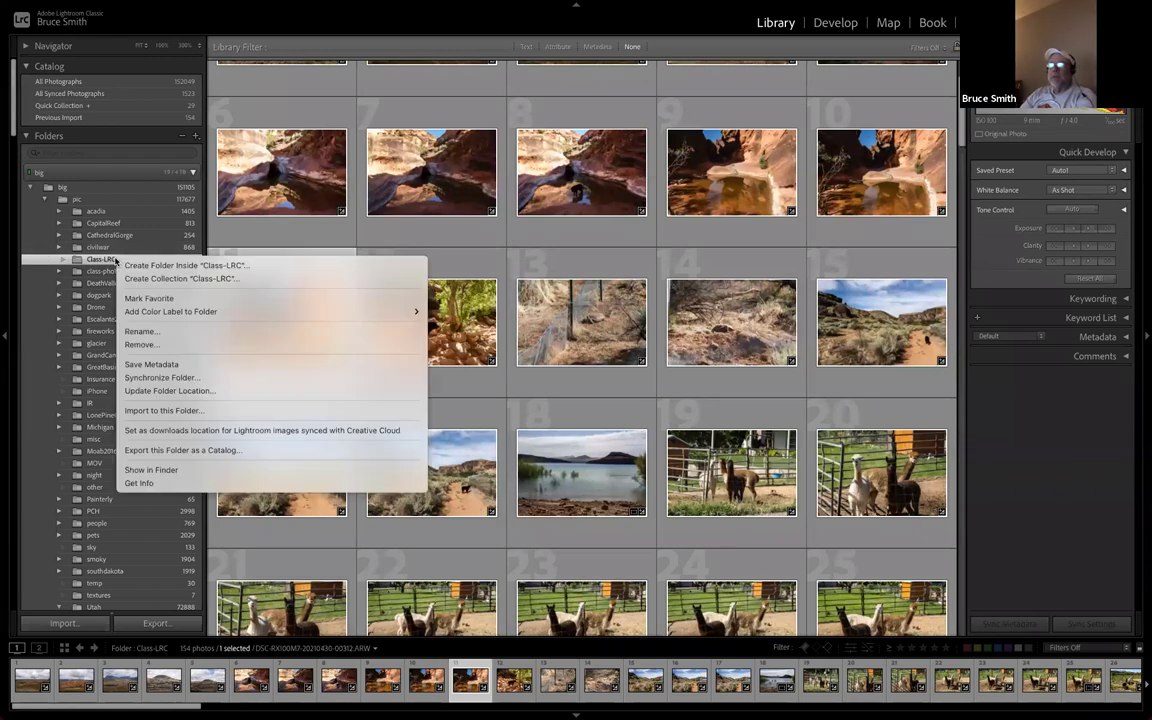
pyautogui.click(160, 378)
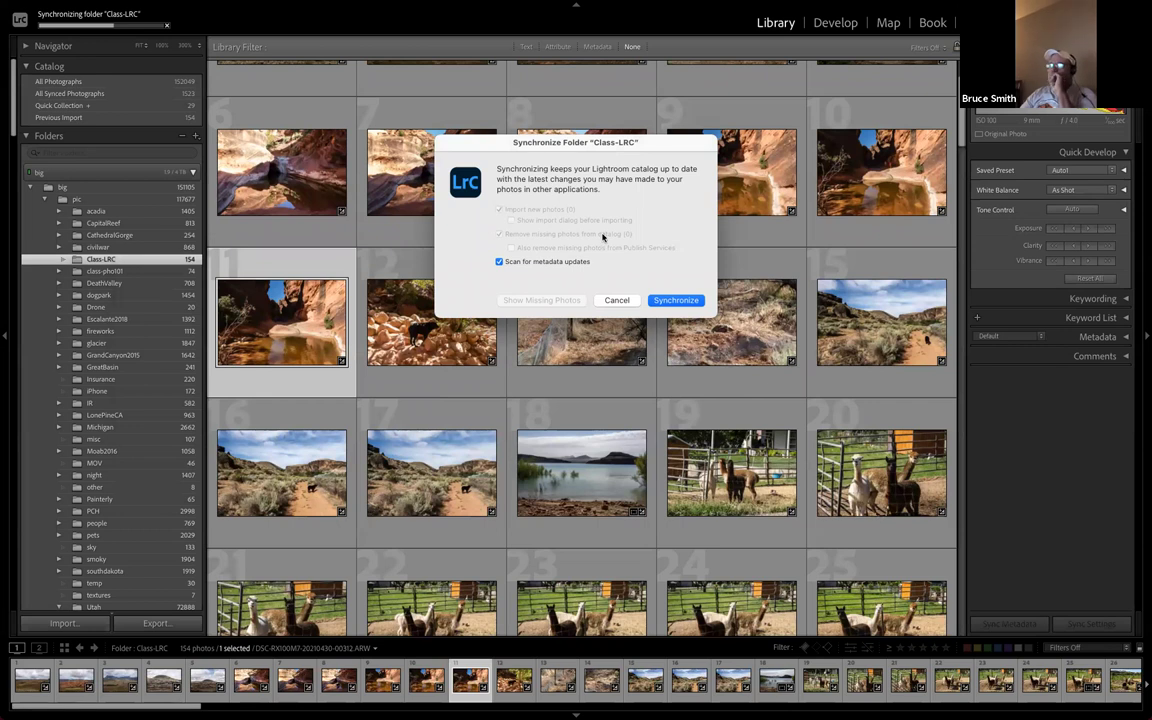
pyautogui.click(616, 299)
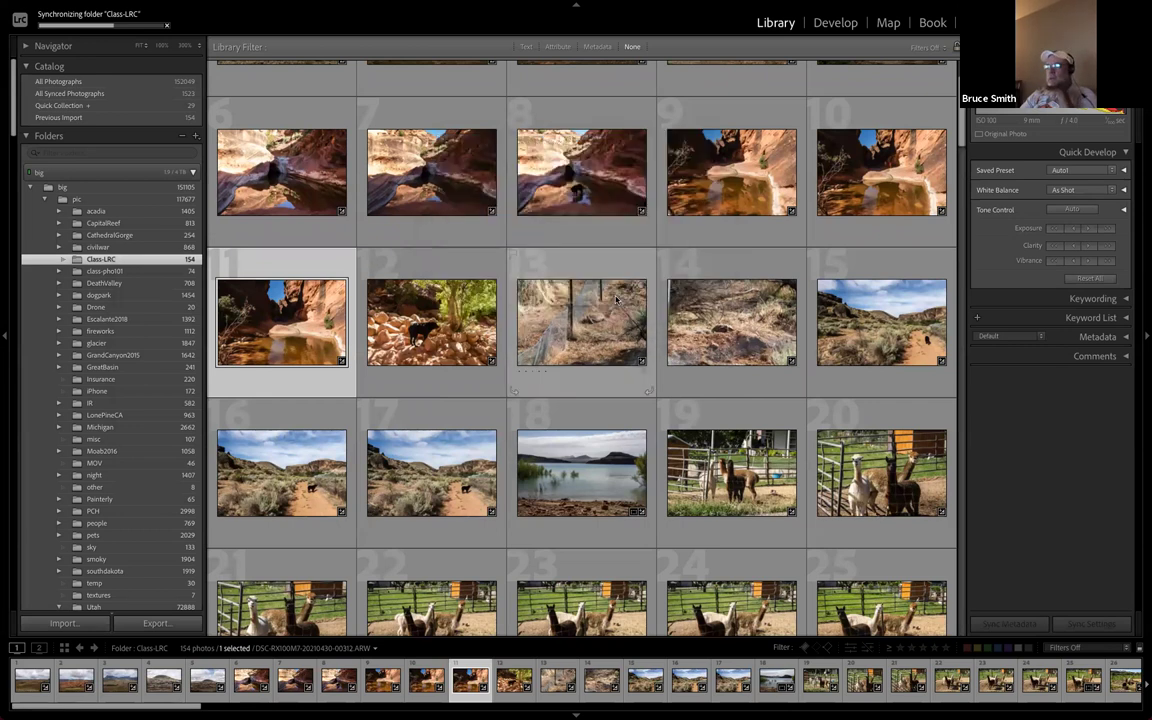
pyautogui.scroll(-10, 616, 299)
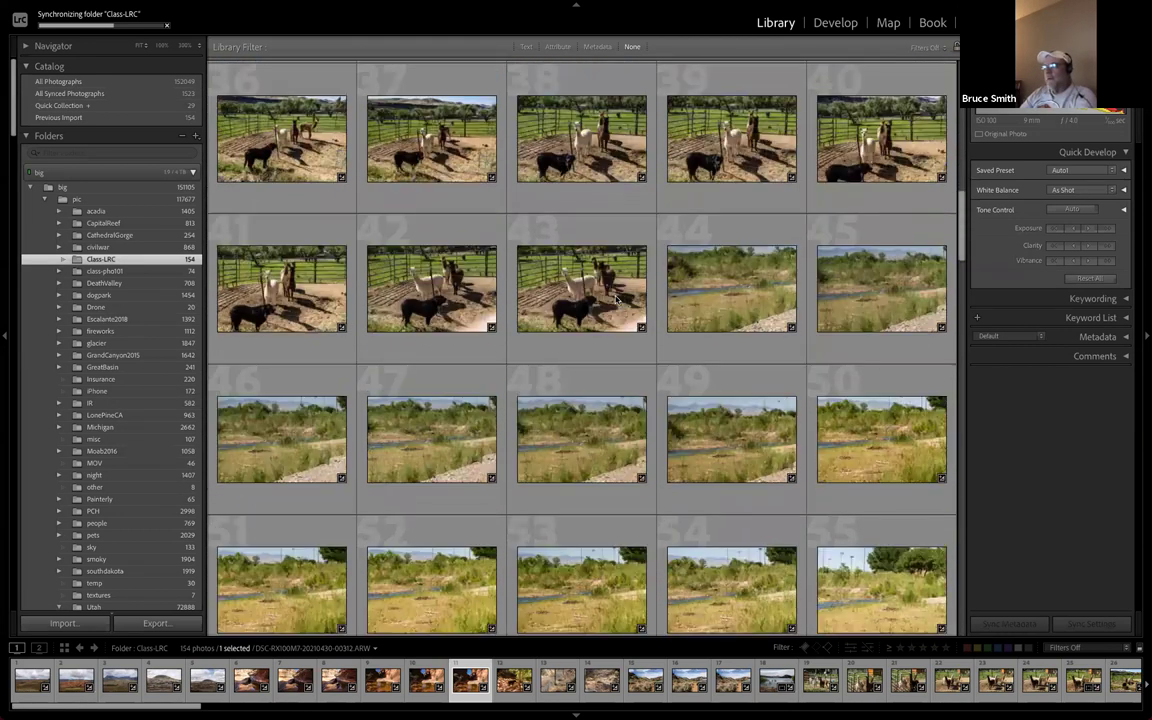
pyautogui.scroll(-5, 616, 299)
pyautogui.scroll(4, 617, 301)
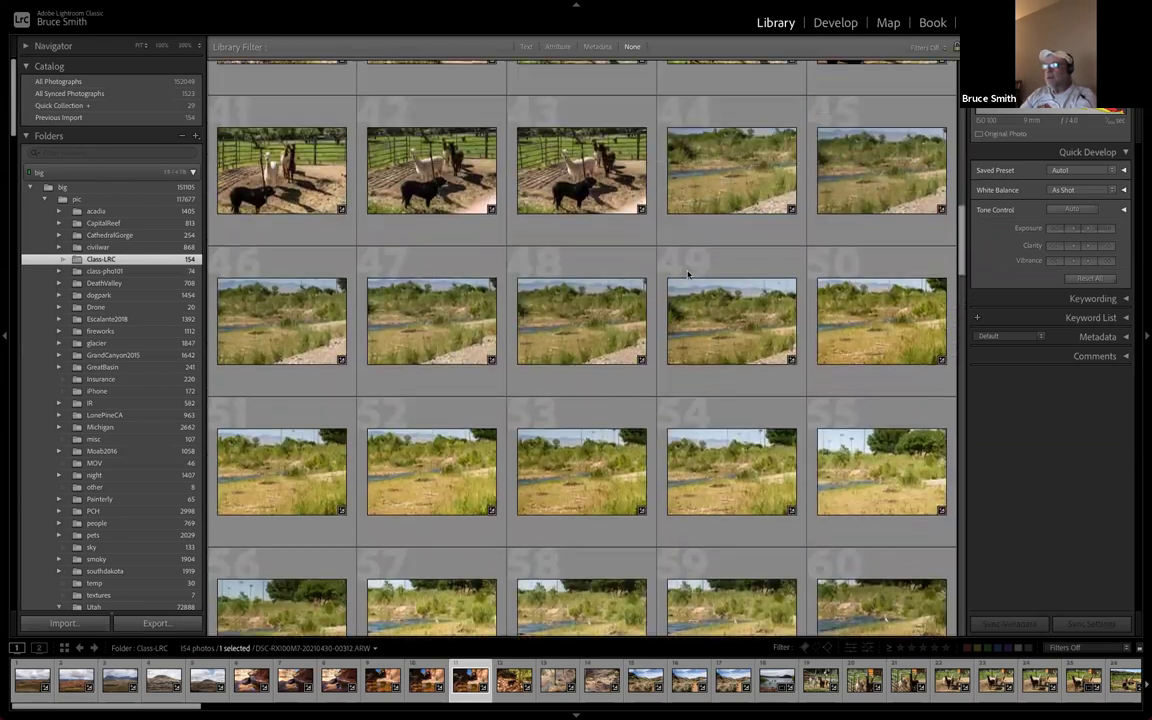
# Reject photo 44 and remove it from the catalog only
pyautogui.doubleClick(692, 268)
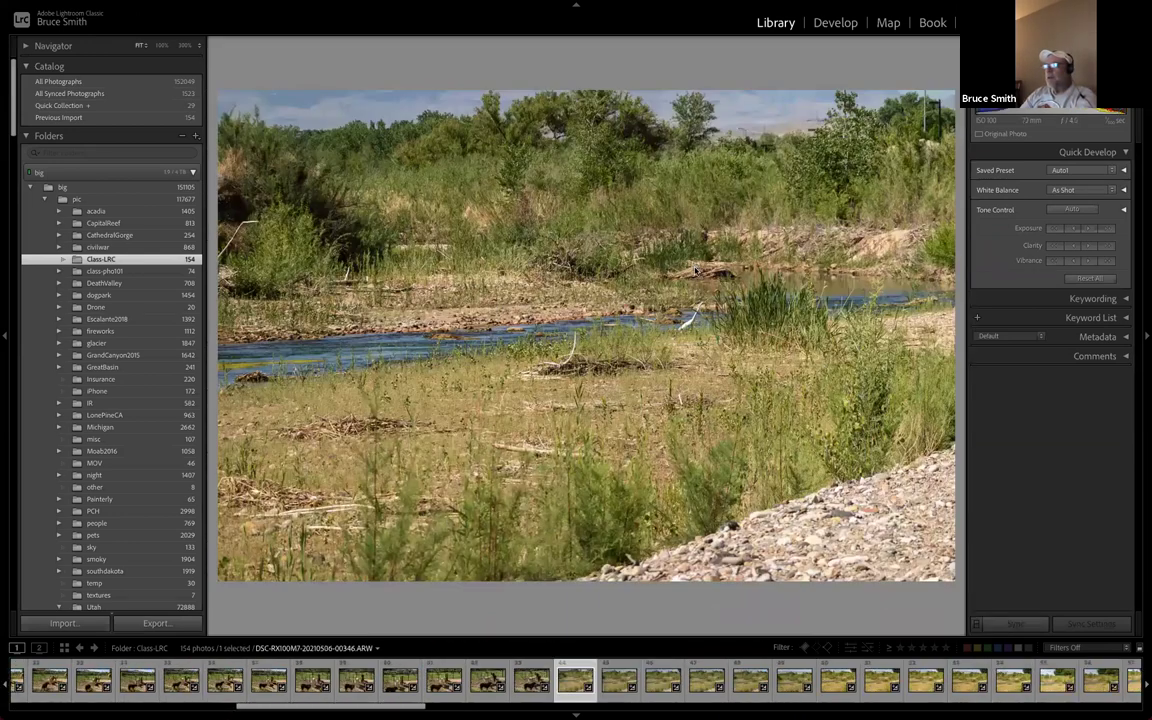
pyautogui.doubleClick(695, 270)
pyautogui.press('x')
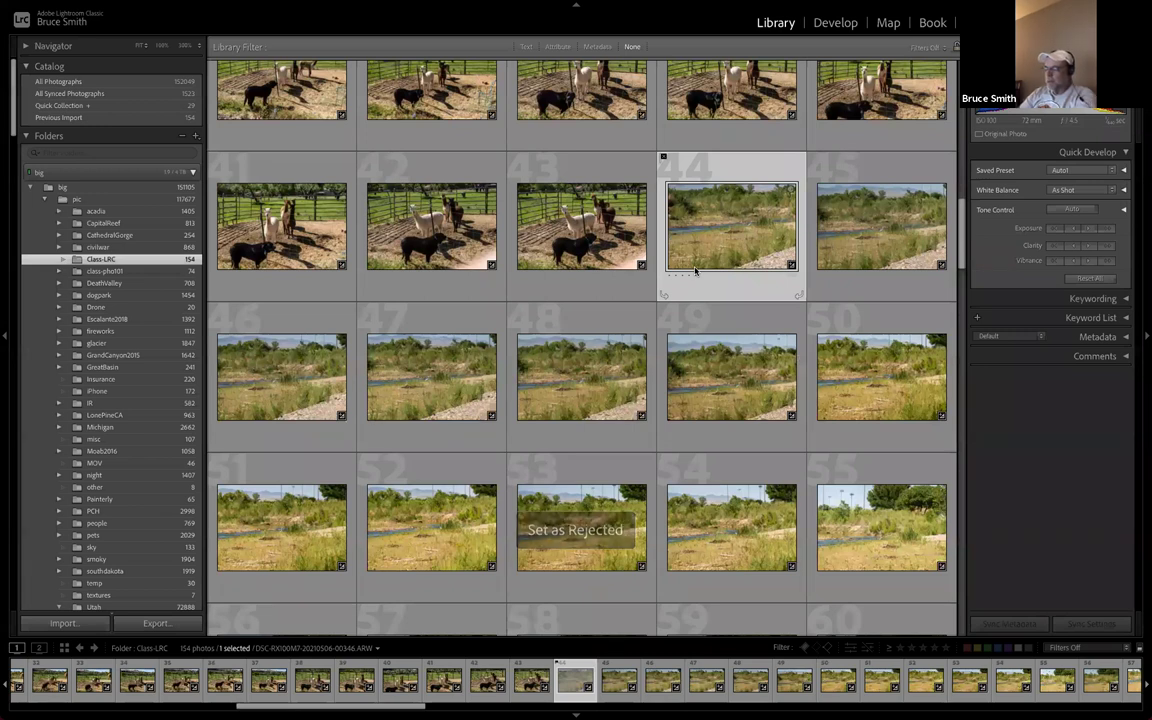
pyautogui.press('super+BackSpace')
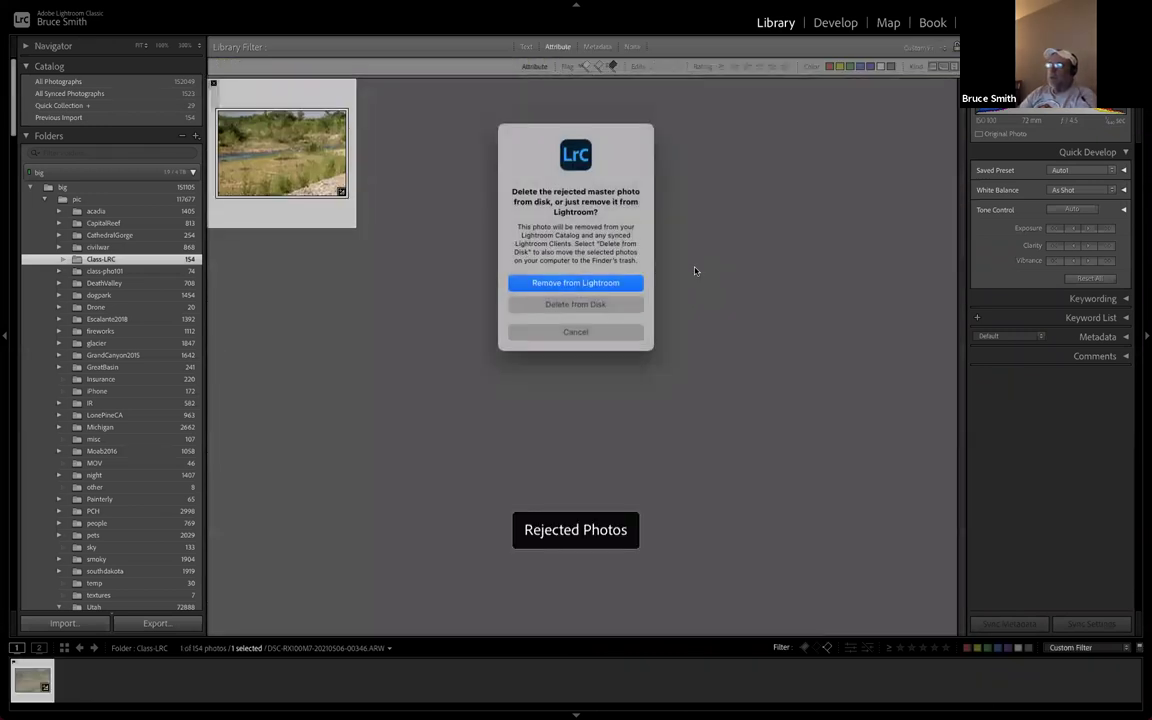
pyautogui.click(565, 284)
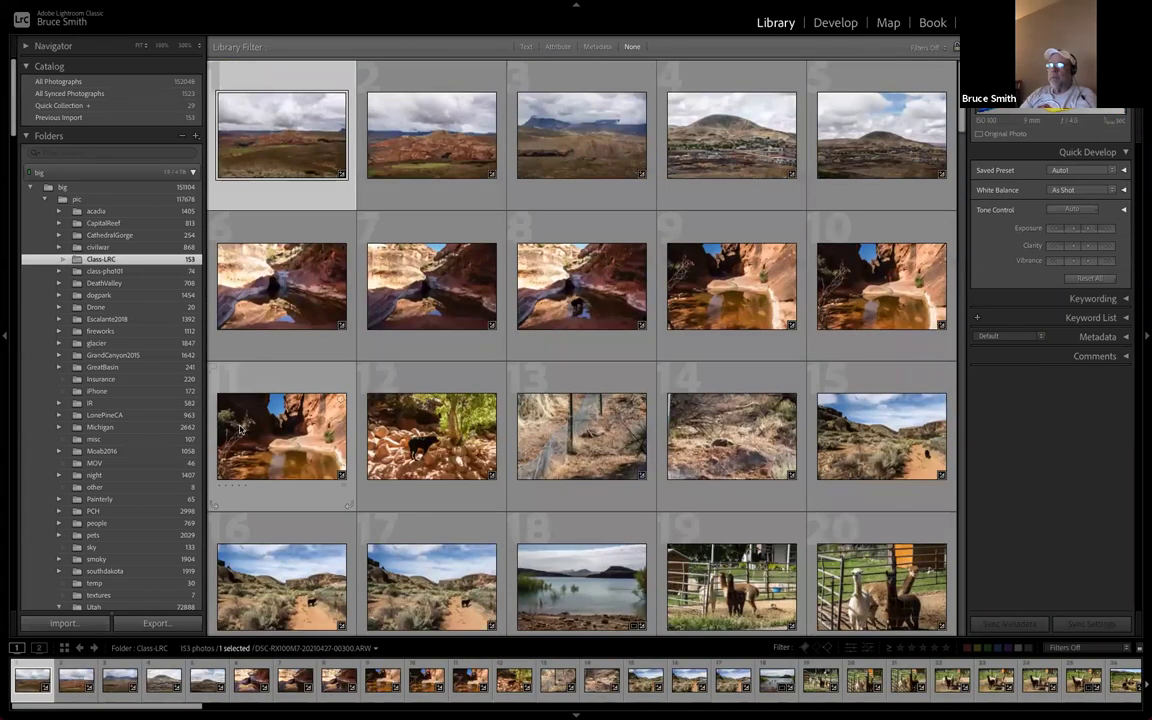
# Synchronize the Class-LRC folder with disk, importing the one new photo
pyautogui.rightClick(122, 261)
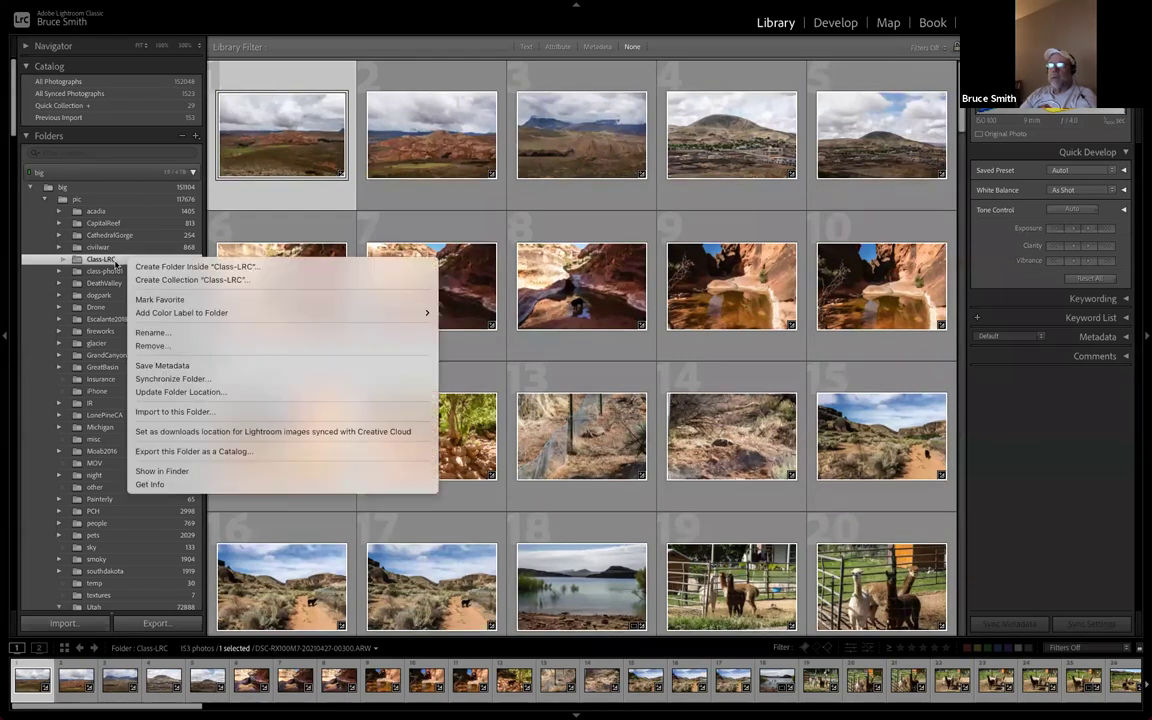
pyautogui.click(152, 379)
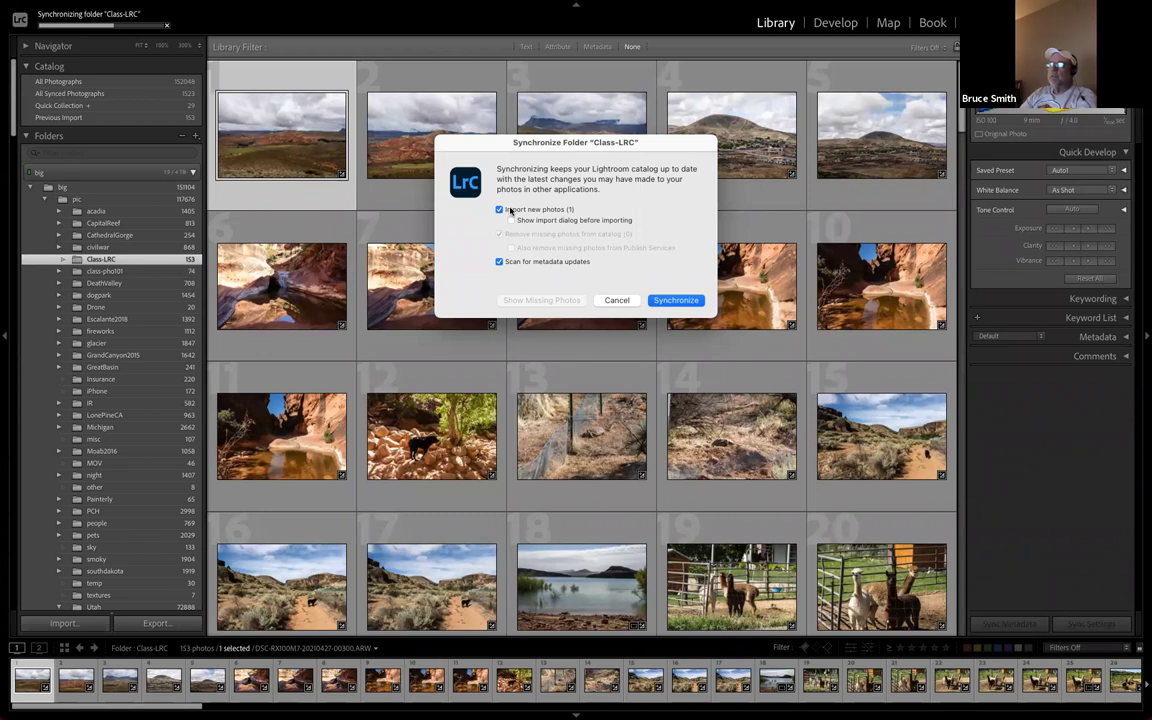
pyautogui.click(677, 300)
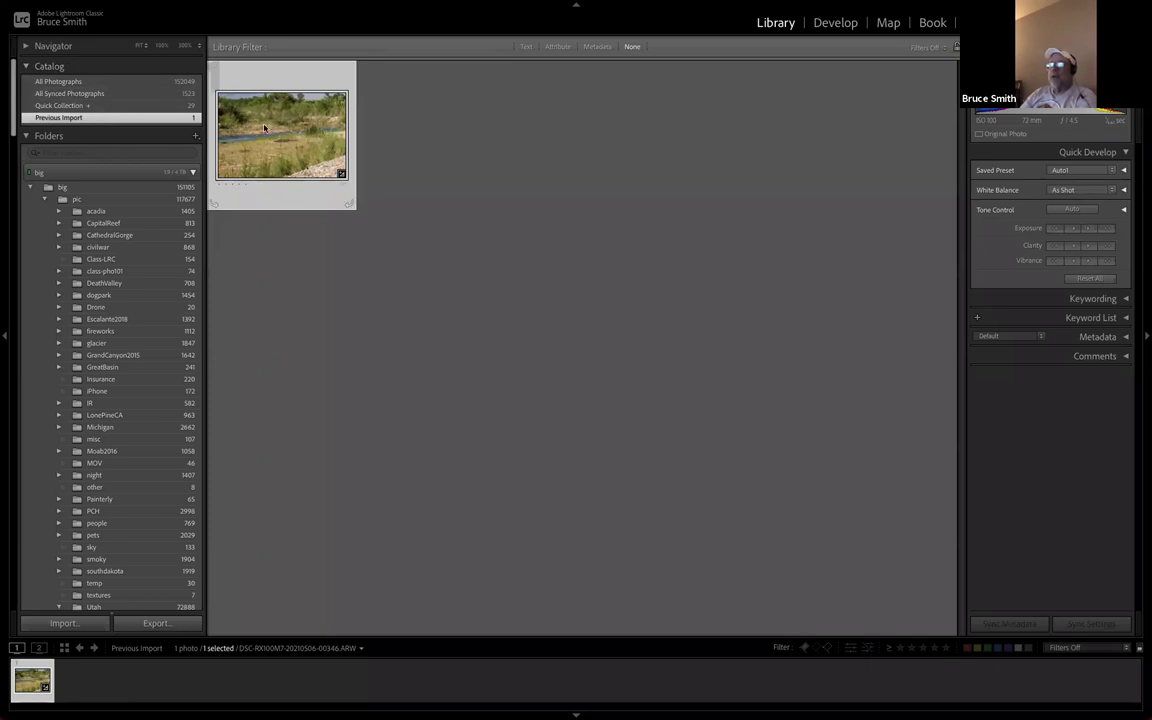
# Reject the newly imported photo and remove it, bringing Class-LRC back to 153
pyautogui.press('x')
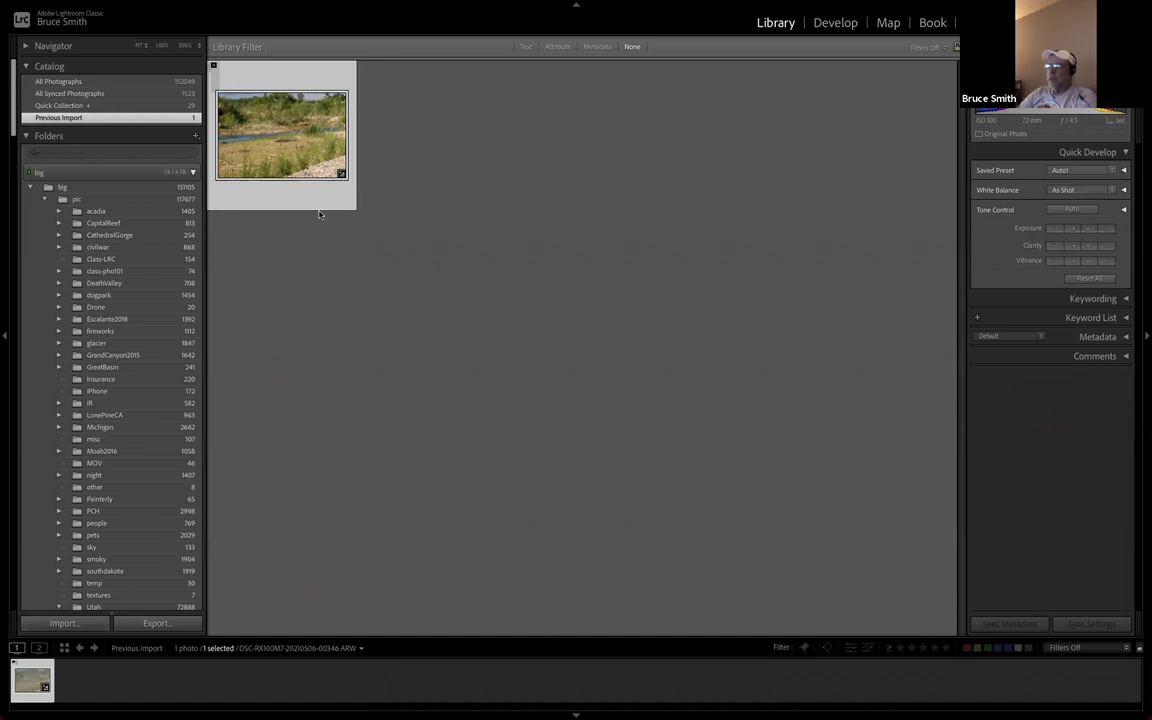
pyautogui.press('super+BackSpace')
pyautogui.click(573, 305)
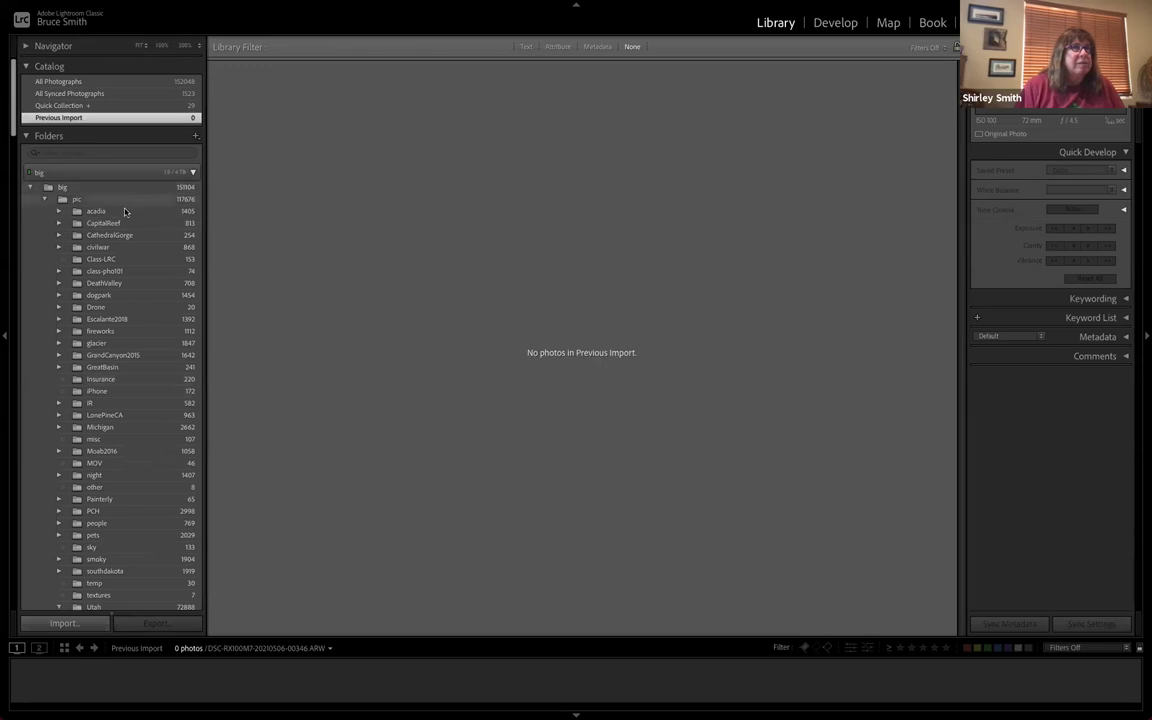
# Collapse the Zion folder's subfolders in the Folders panel
pyautogui.scroll(-15, 118, 233)
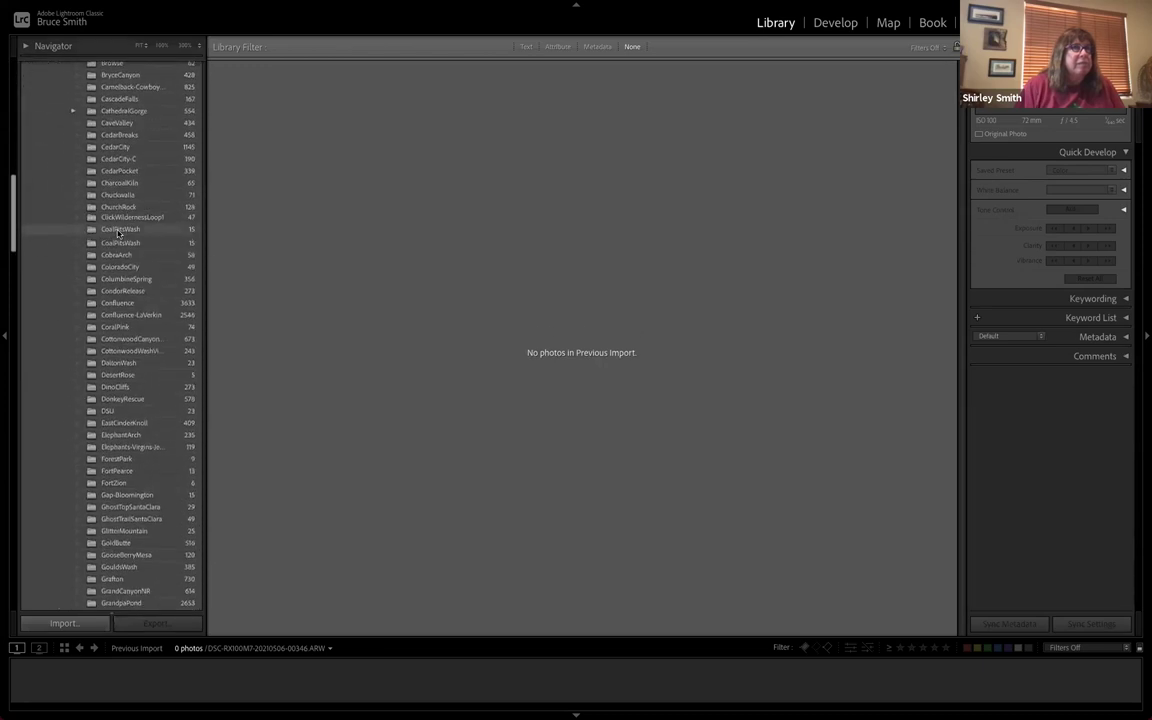
pyautogui.scroll(-20, 118, 233)
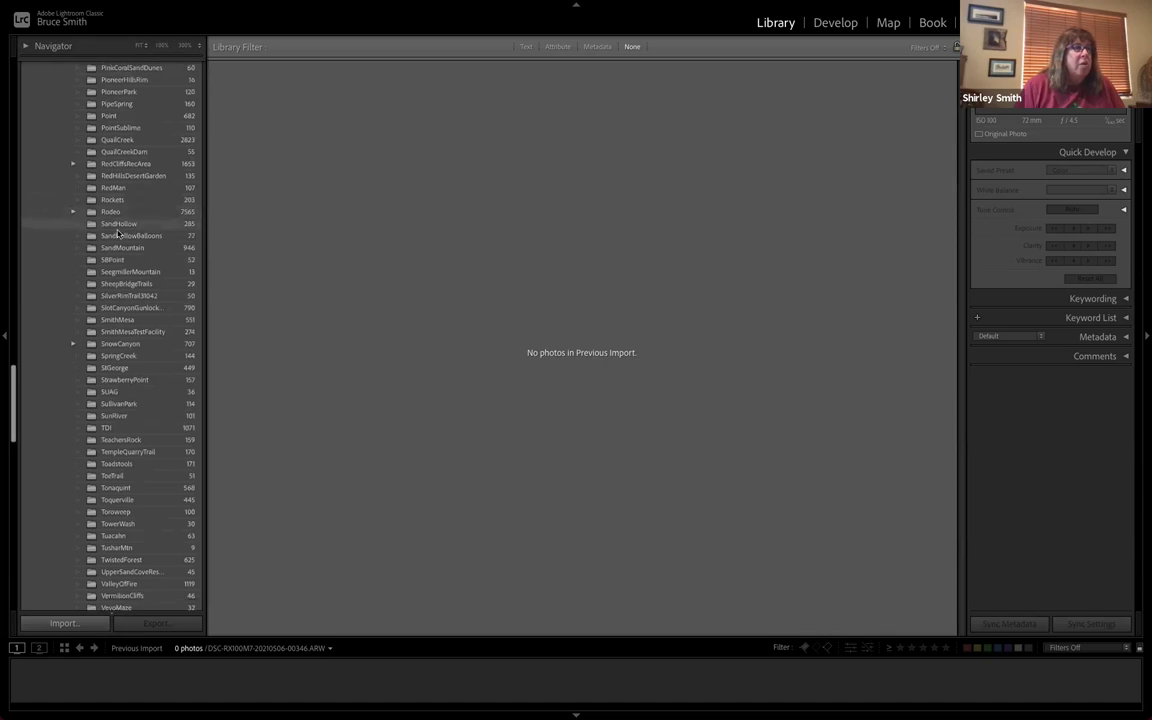
pyautogui.scroll(-10, 118, 233)
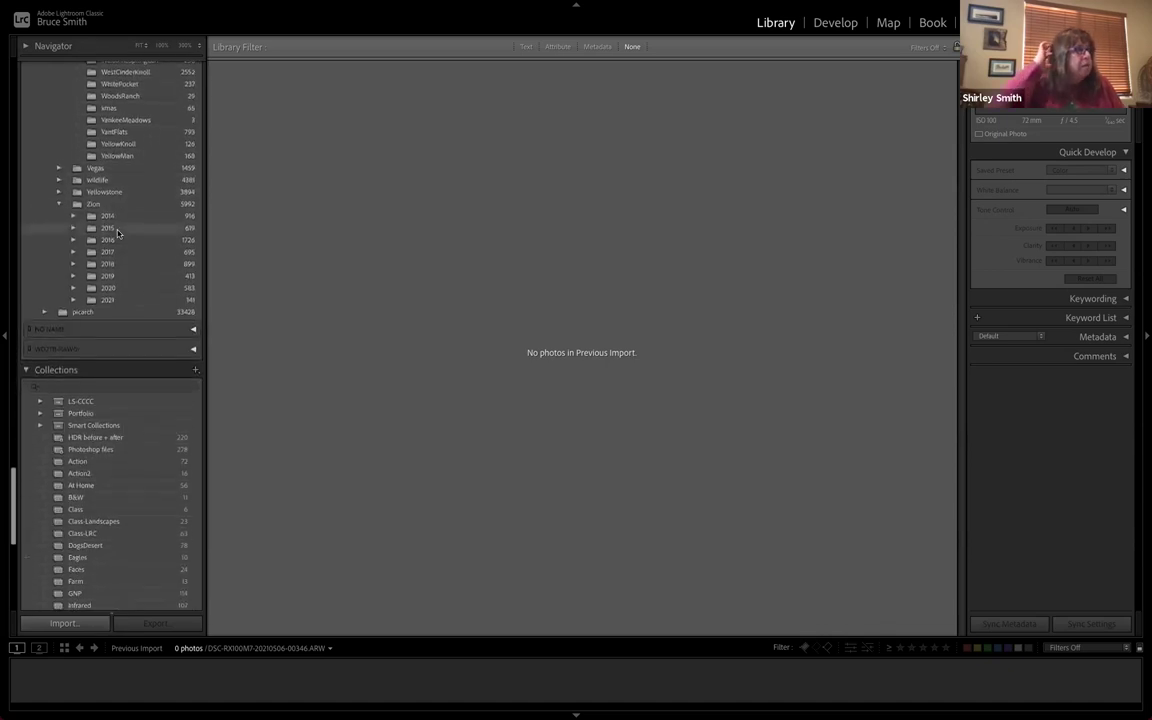
pyautogui.click(62, 204)
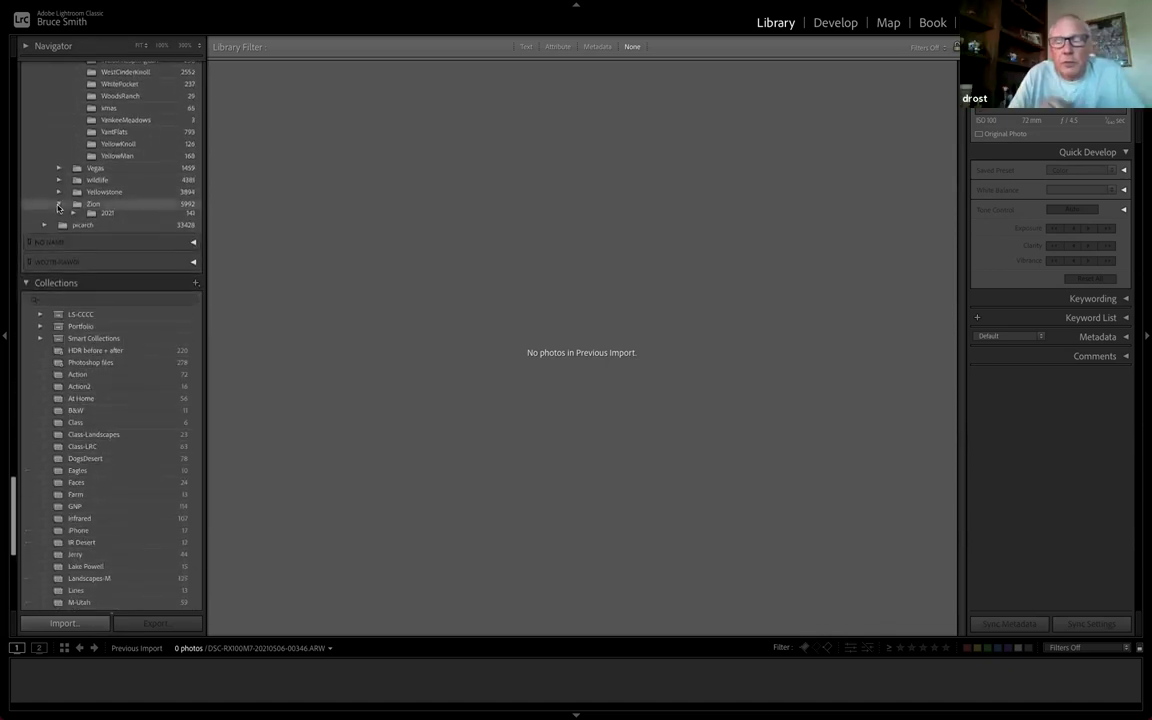
pyautogui.scroll(15, 183, 260)
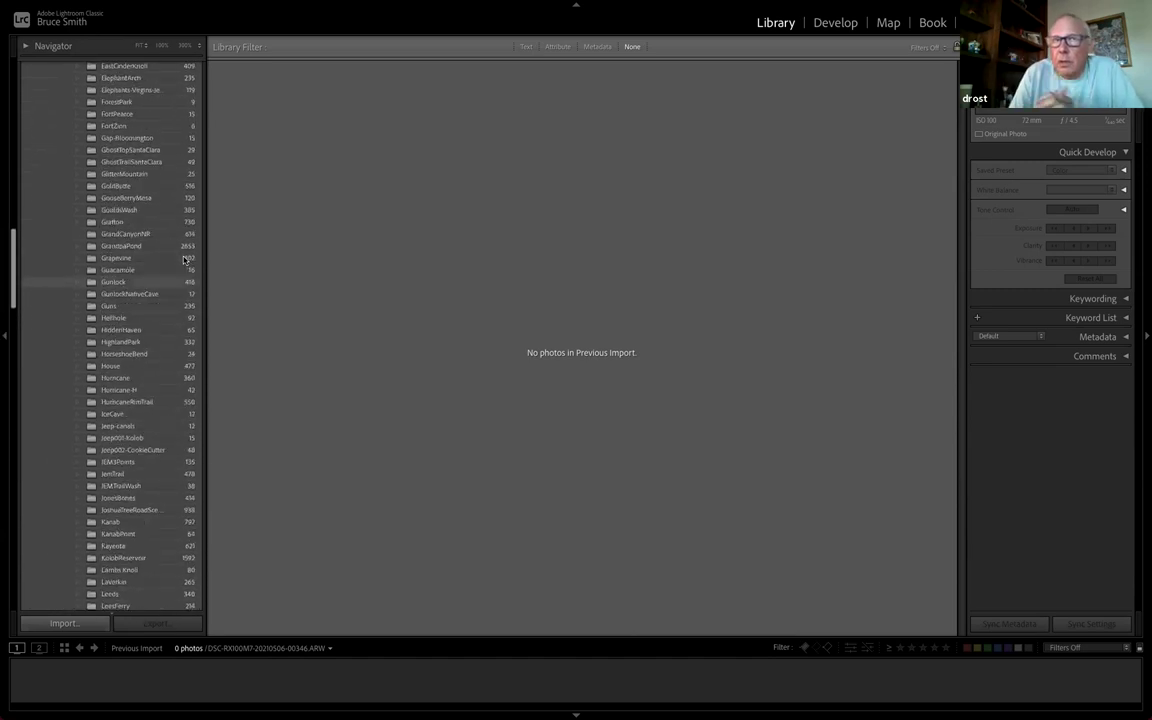
pyautogui.scroll(10, 183, 260)
pyautogui.scroll(-6, 183, 260)
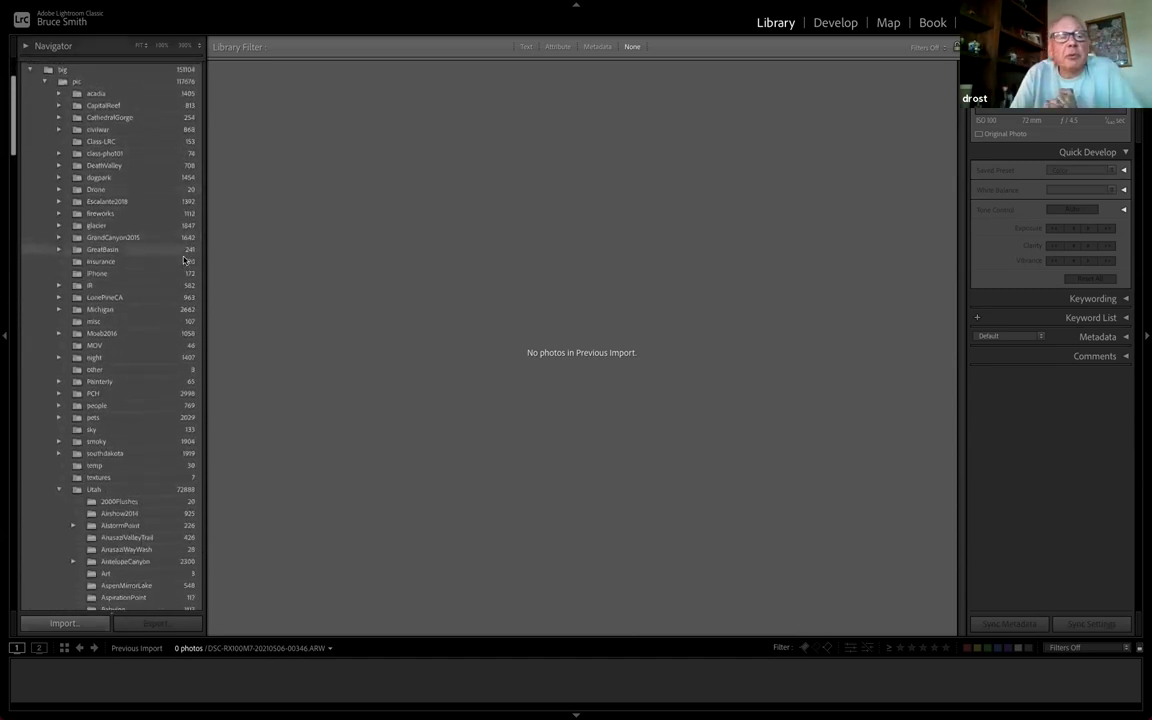
pyautogui.scroll(-4, 183, 260)
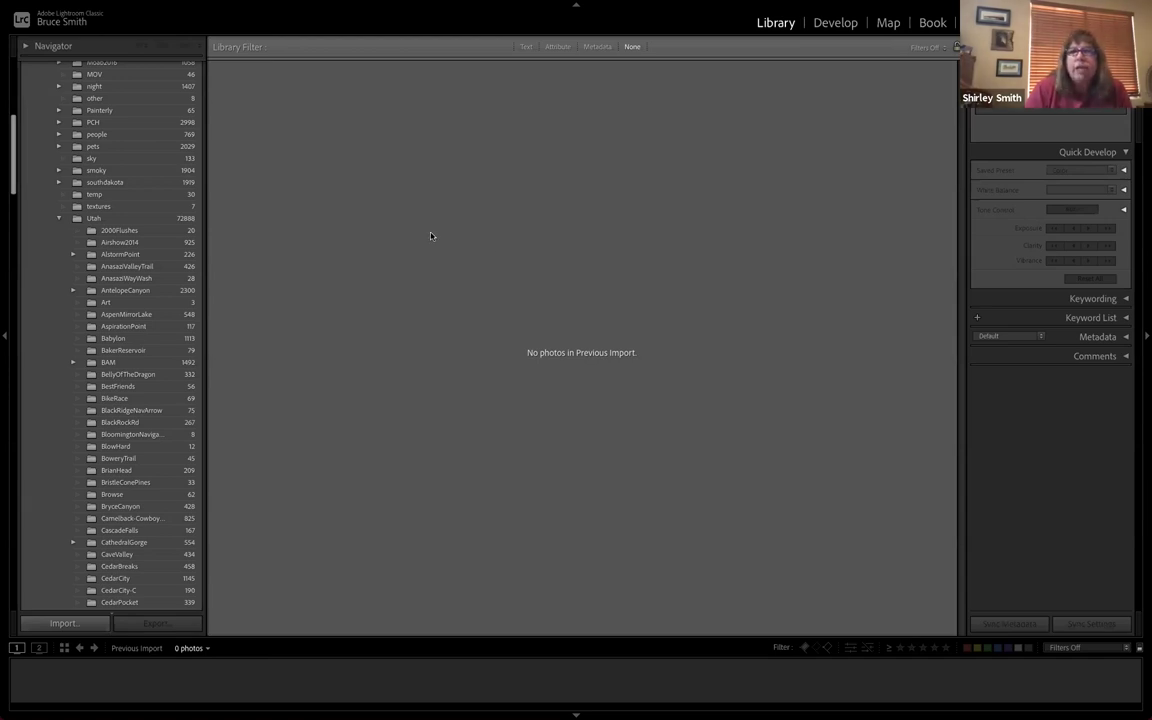
# Select the Class-LRC folder to display its 153 photos
pyautogui.scroll(10, 127, 336)
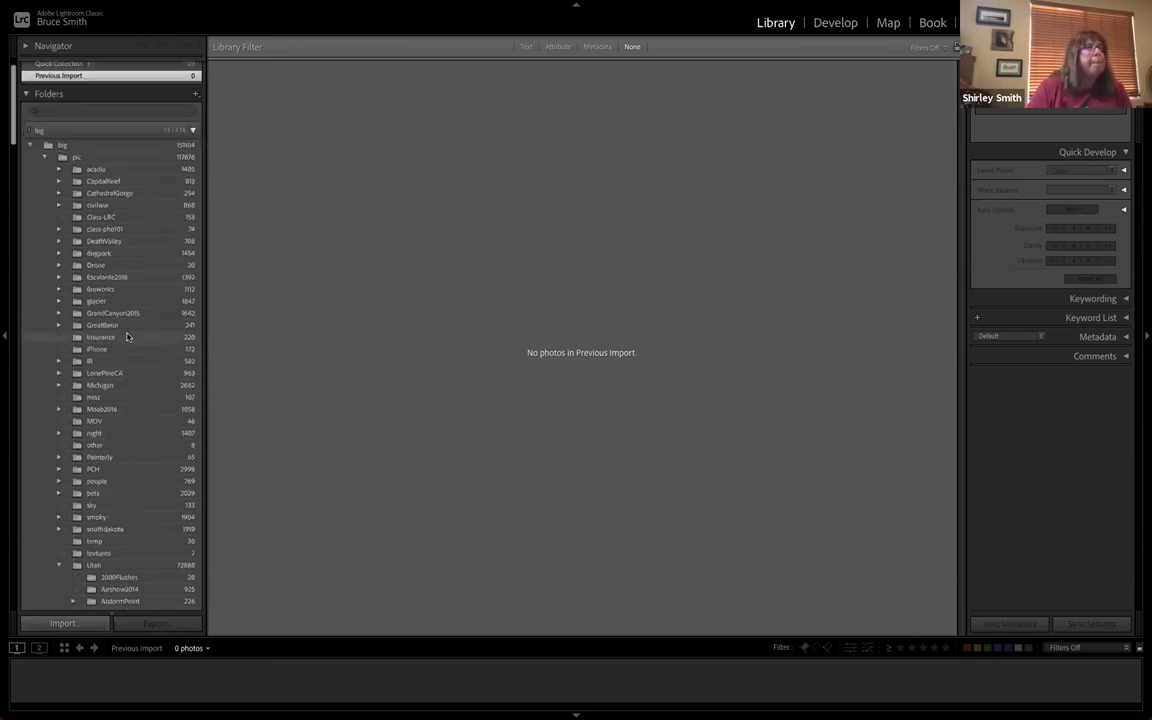
pyautogui.scroll(2, 127, 336)
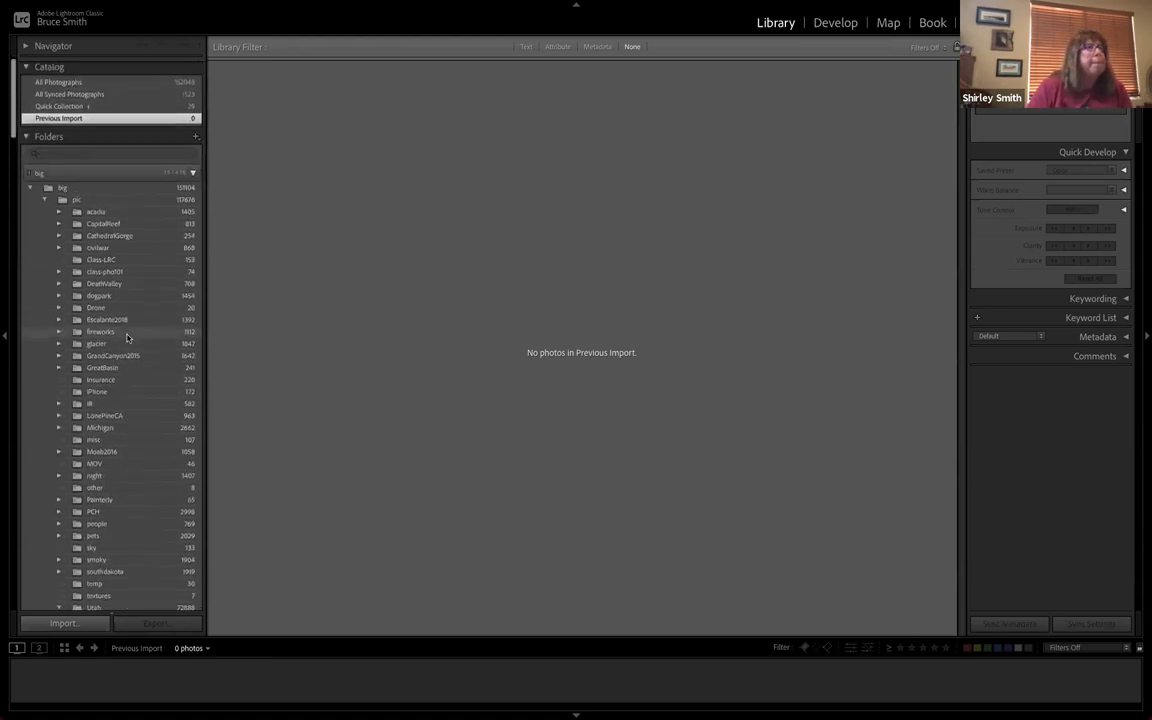
pyautogui.click(145, 258)
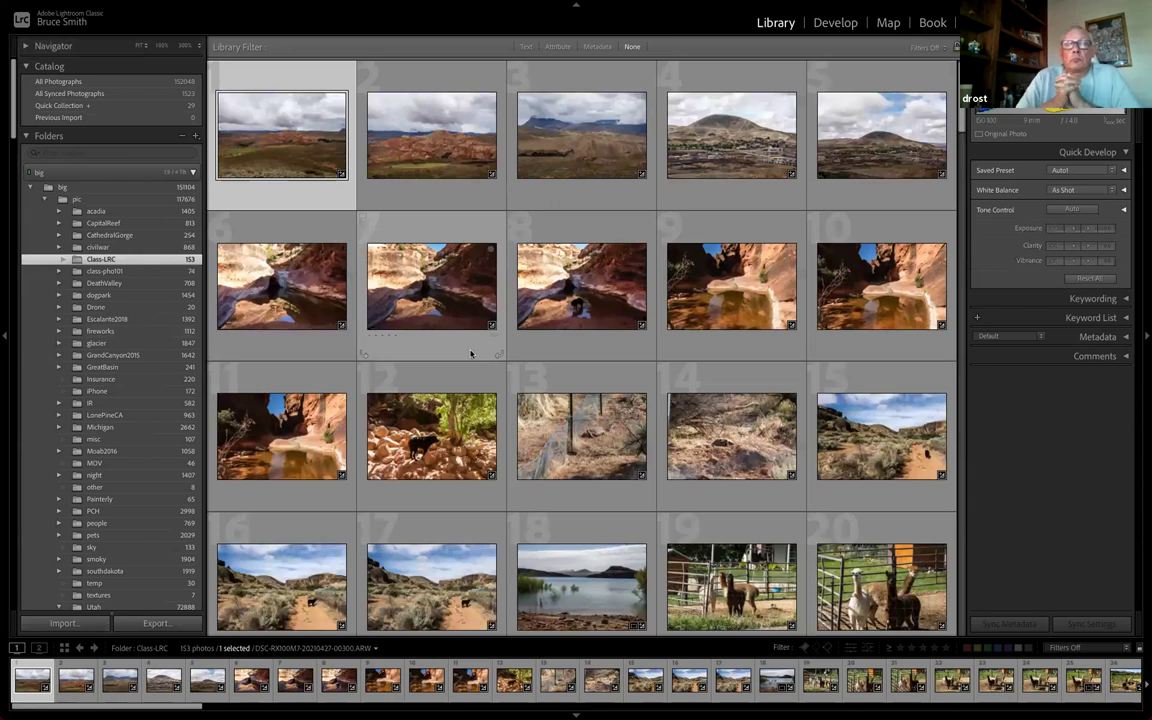
# Preview the first cloudy landscape photos, then return to Grid and scroll to the end
pyautogui.doubleClick(274, 151)
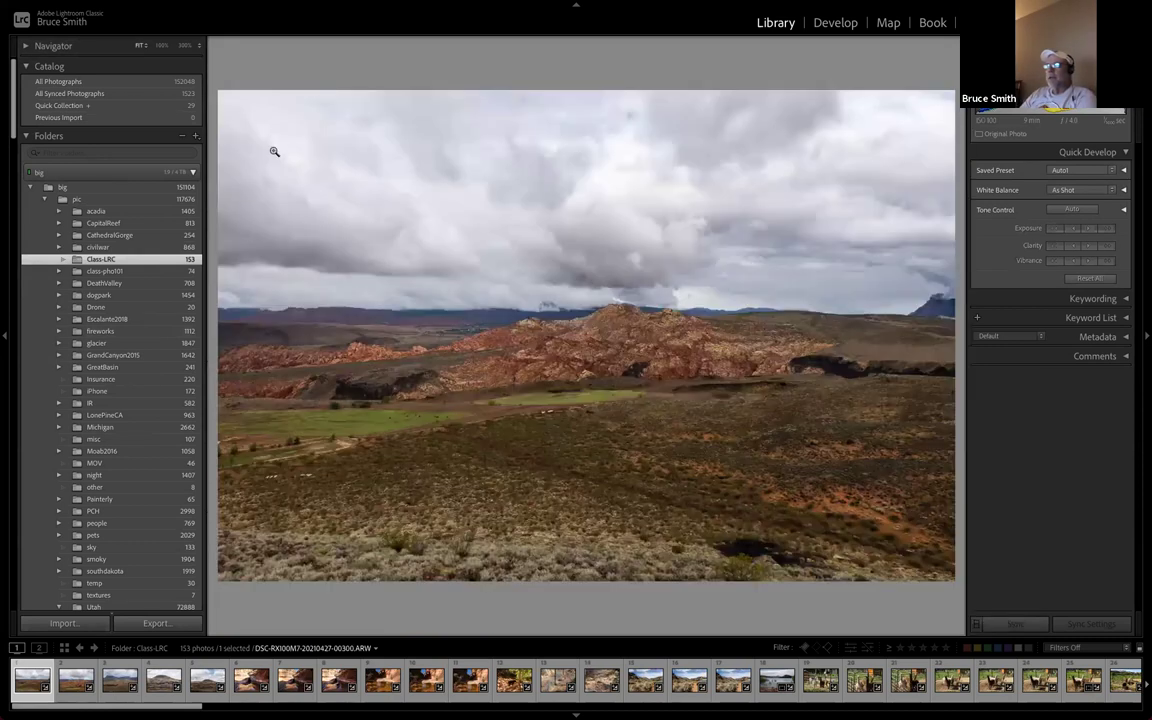
pyautogui.press('Right')
pyautogui.press('Right')
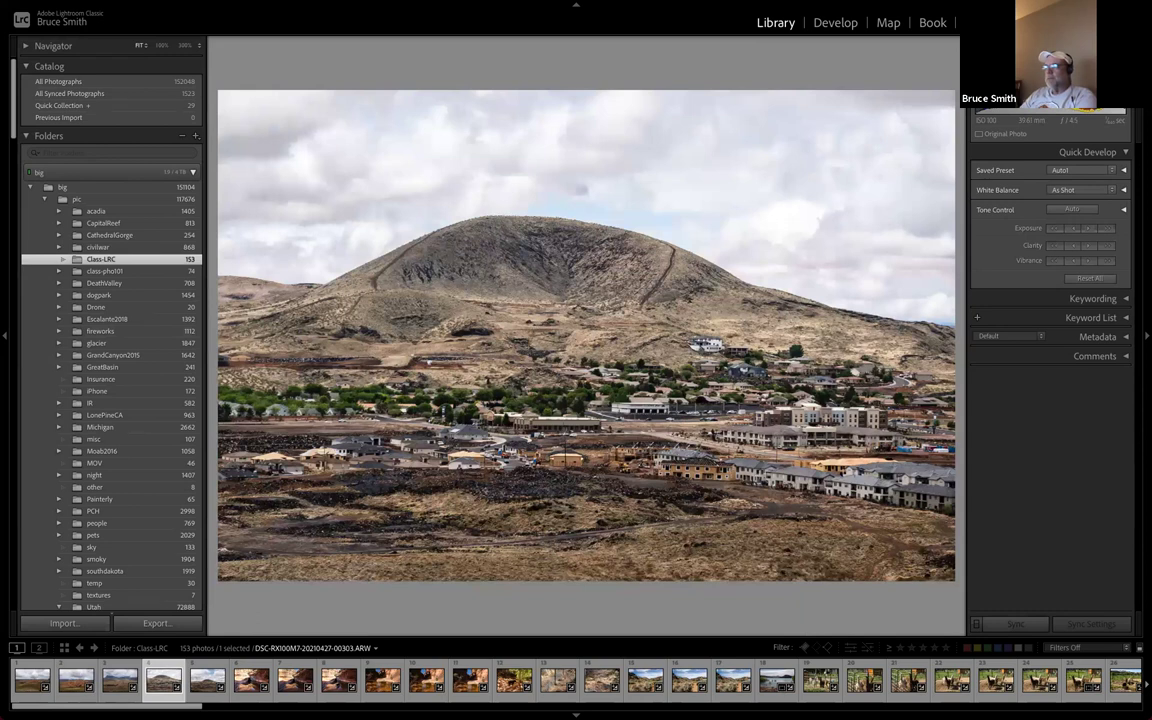
pyautogui.press('g')
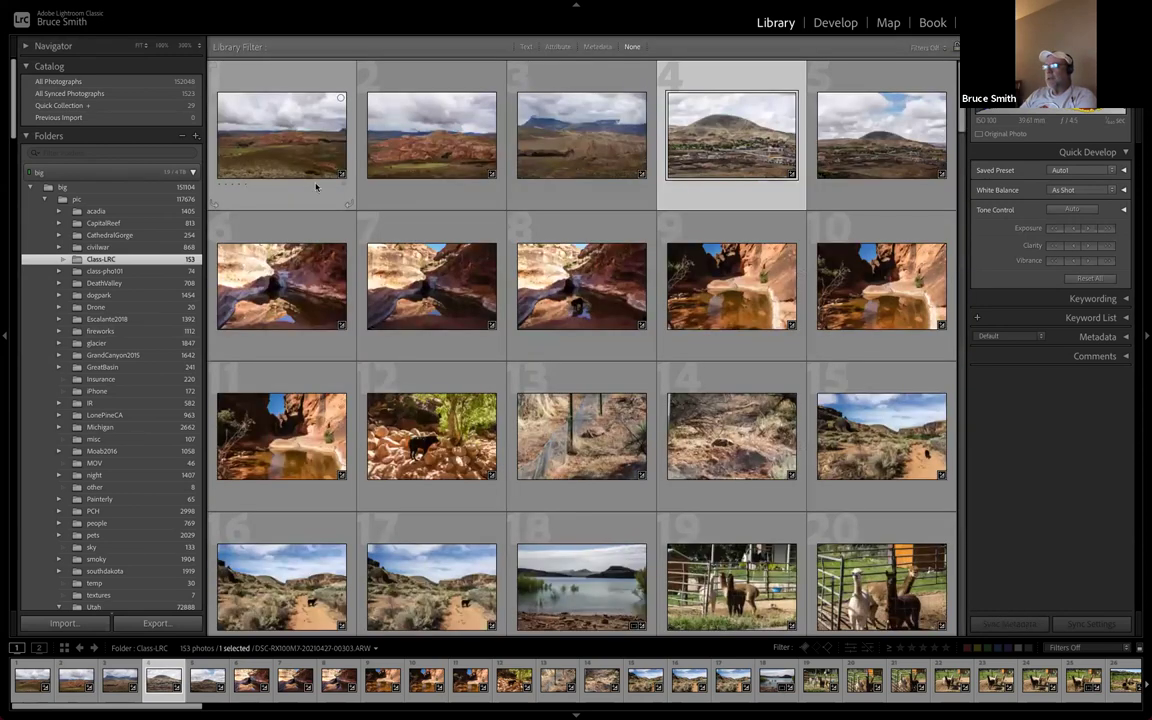
pyautogui.scroll(-3, 387, 290)
pyautogui.scroll(-20, 387, 290)
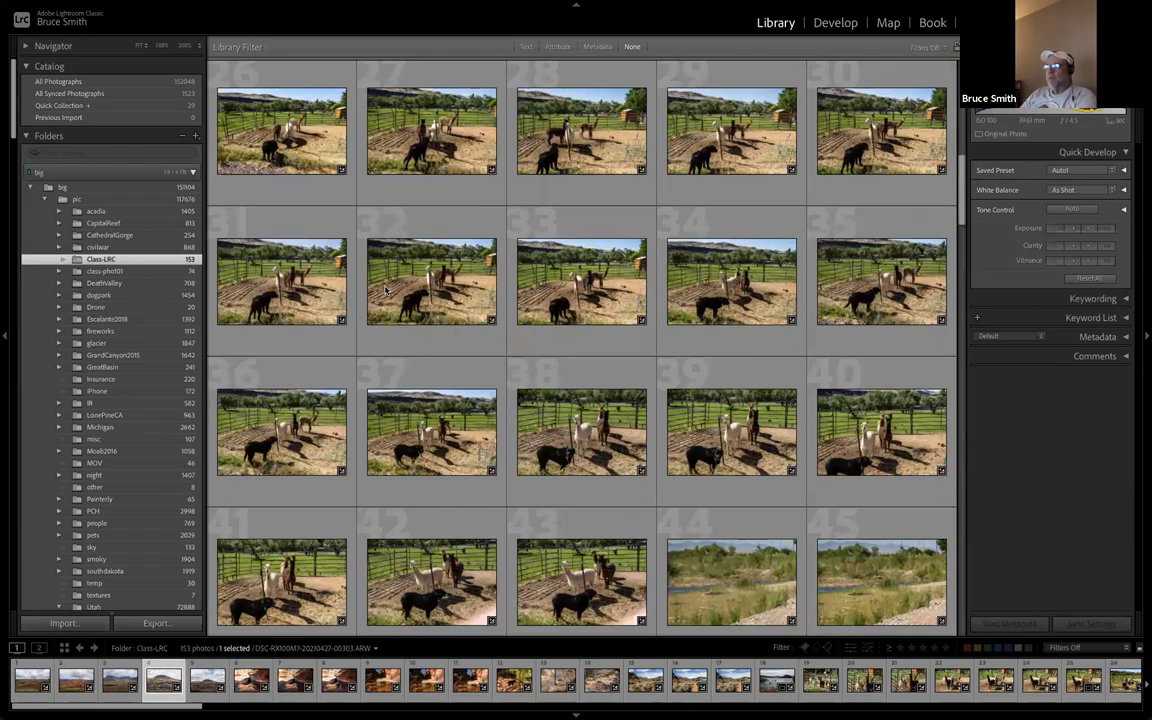
pyautogui.scroll(3, 387, 290)
pyautogui.scroll(-8, 387, 290)
pyautogui.scroll(5, 387, 290)
pyautogui.scroll(-3, 387, 290)
pyautogui.scroll(-20, 387, 290)
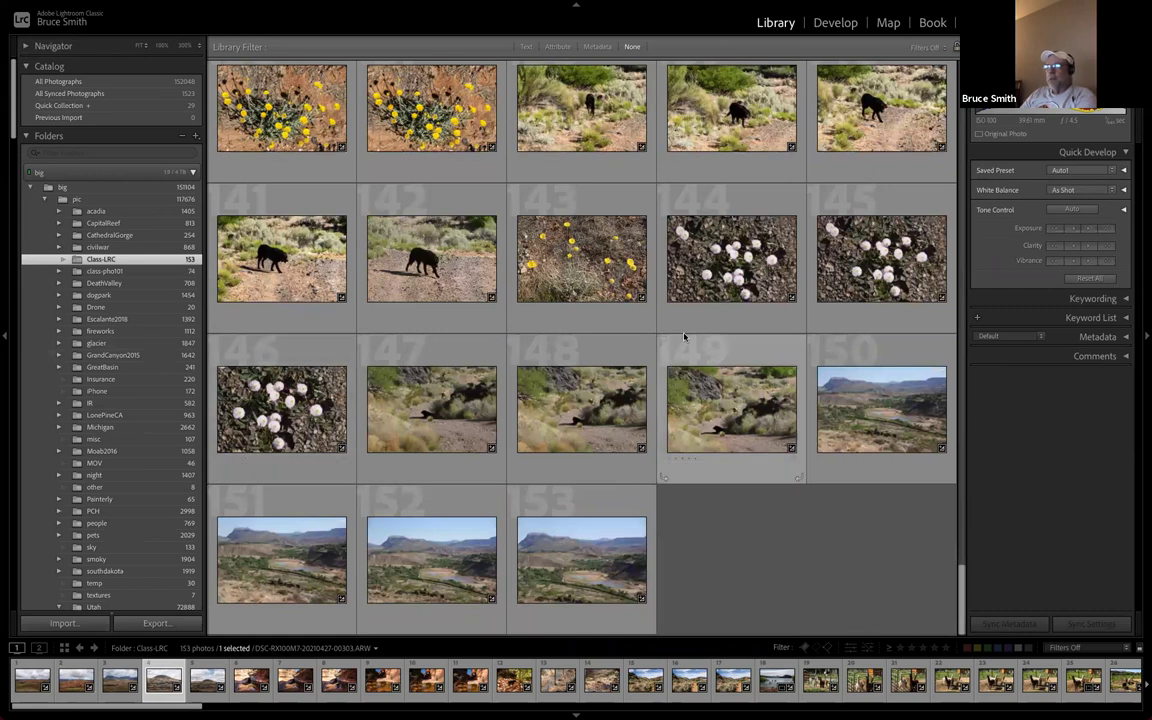
# Inspect the final canyon valley shots, photos 150 through 153, in Loupe
pyautogui.doubleClick(630, 529)
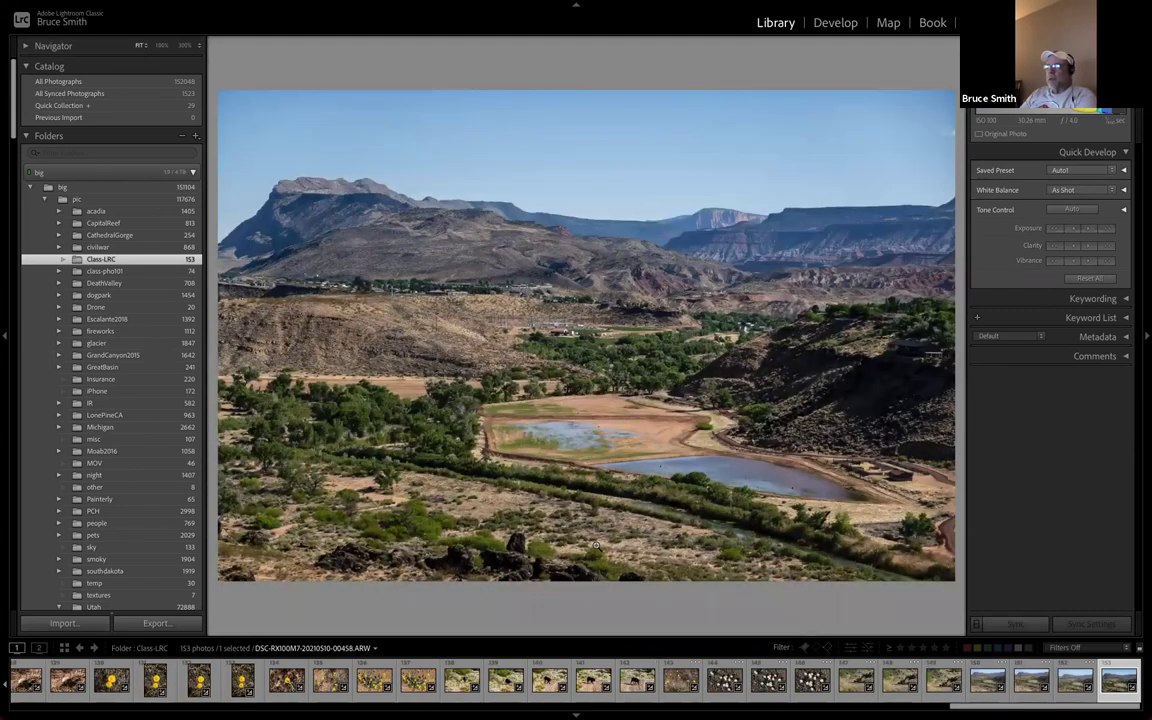
pyautogui.press('g')
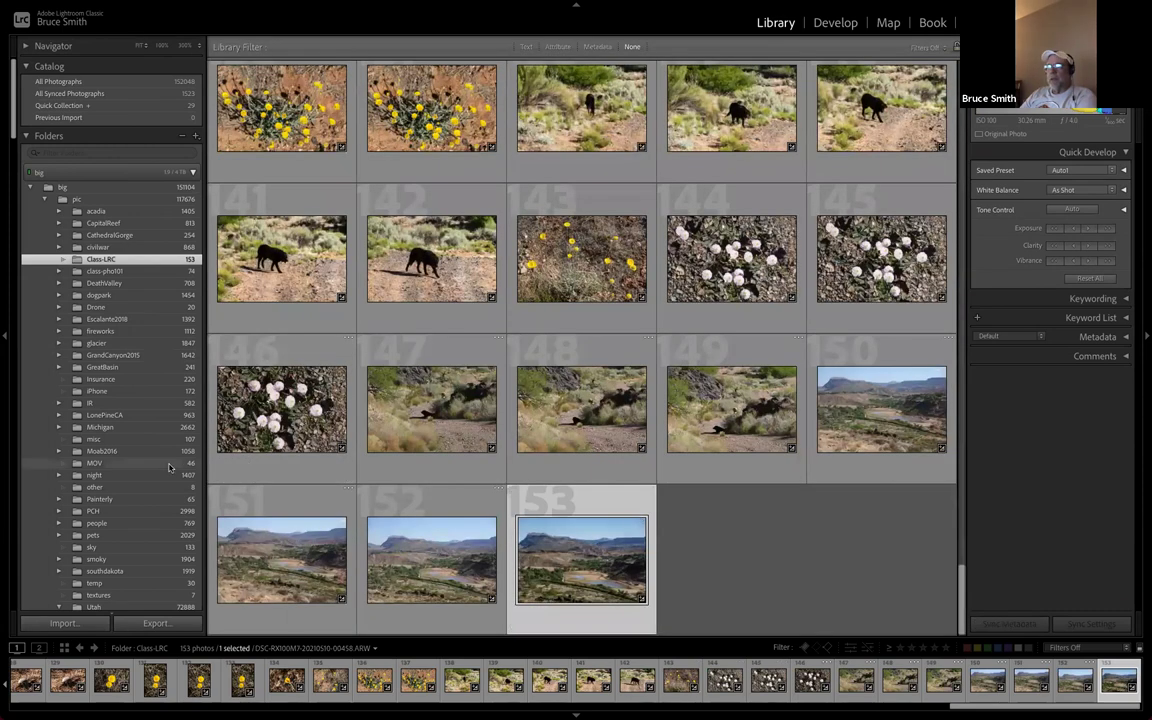
pyautogui.doubleClick(880, 420)
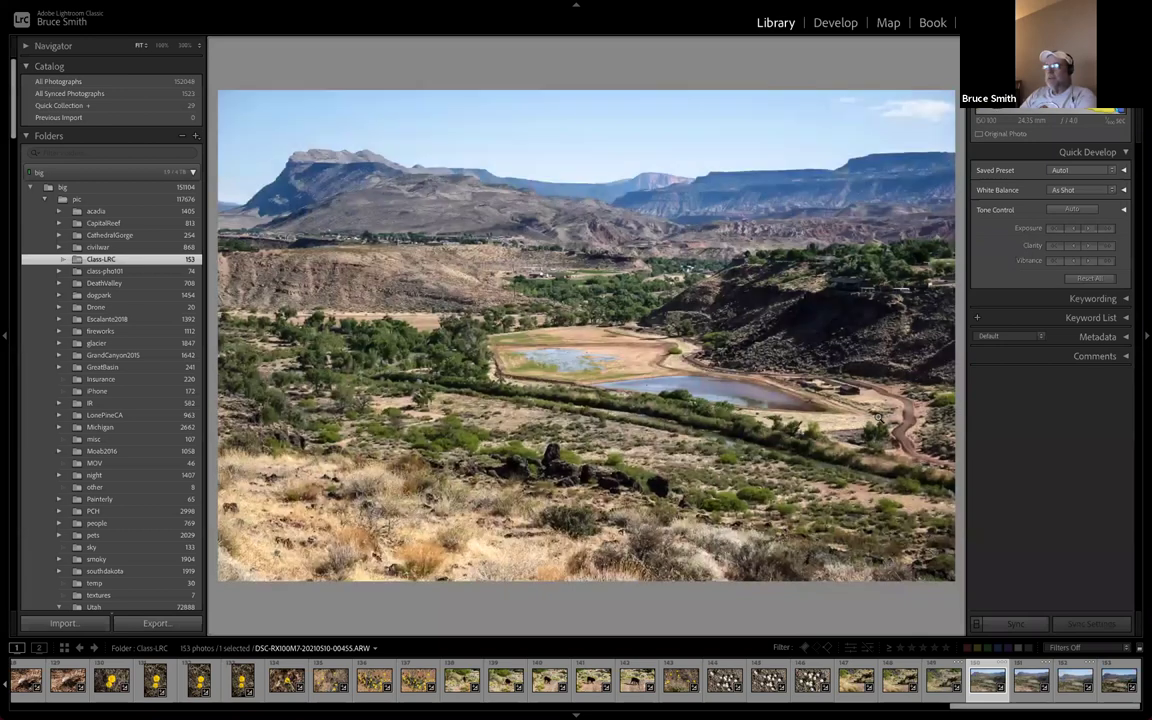
pyautogui.press('Right')
pyautogui.press('Right')
pyautogui.press('Right')
# Select photos 150–153 and move them on disk into the Confluence folder
pyautogui.press('g')
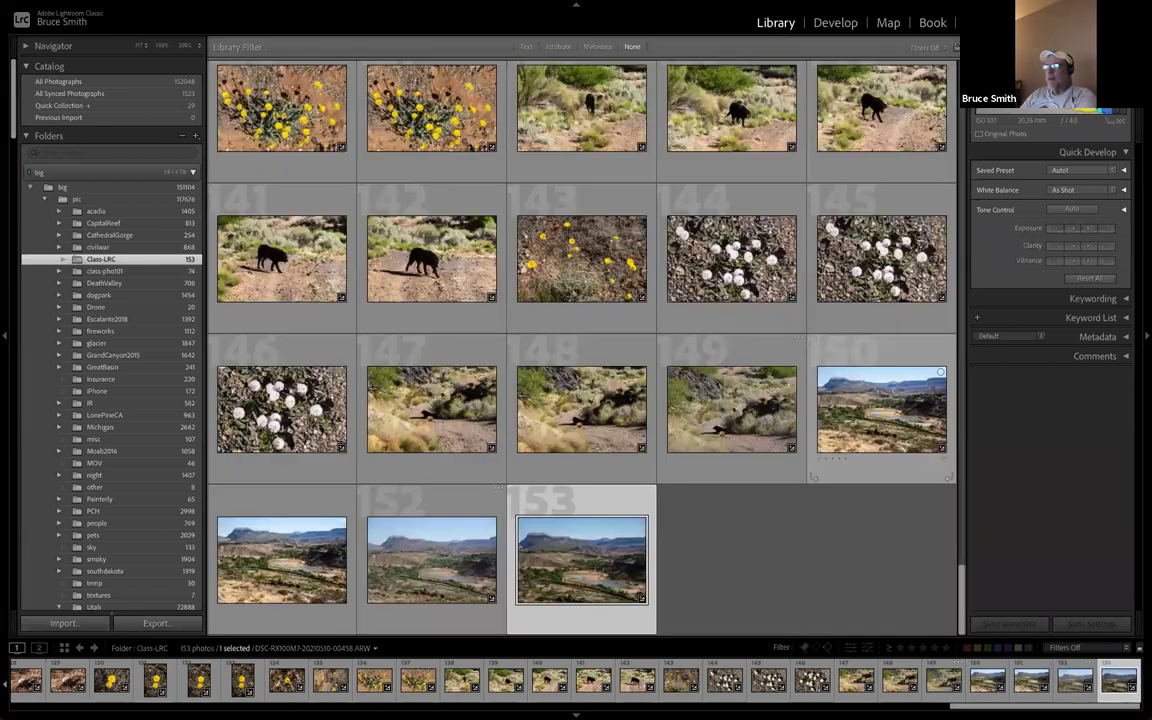
pyautogui.hotkey('shift', 'Left')
pyautogui.hotkey('shift', 'Left')
pyautogui.hotkey('shift', 'Left')
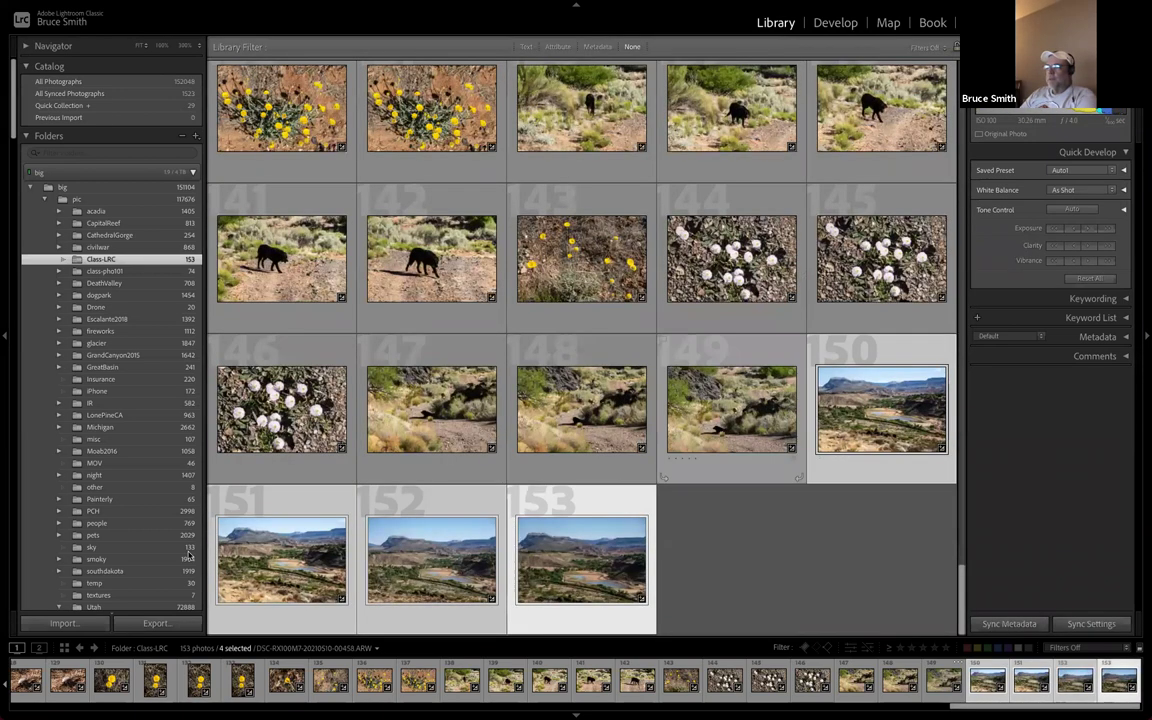
pyautogui.scroll(-10, 140, 507)
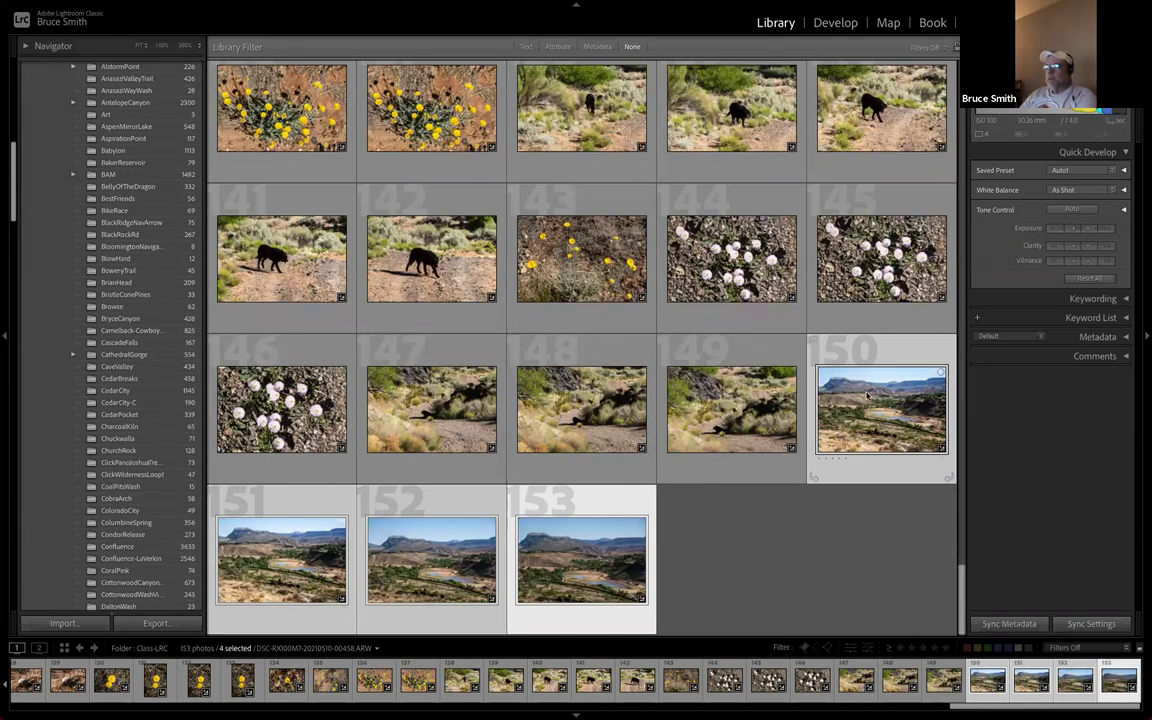
pyautogui.moveTo(876, 408); pyautogui.dragTo(157, 548)
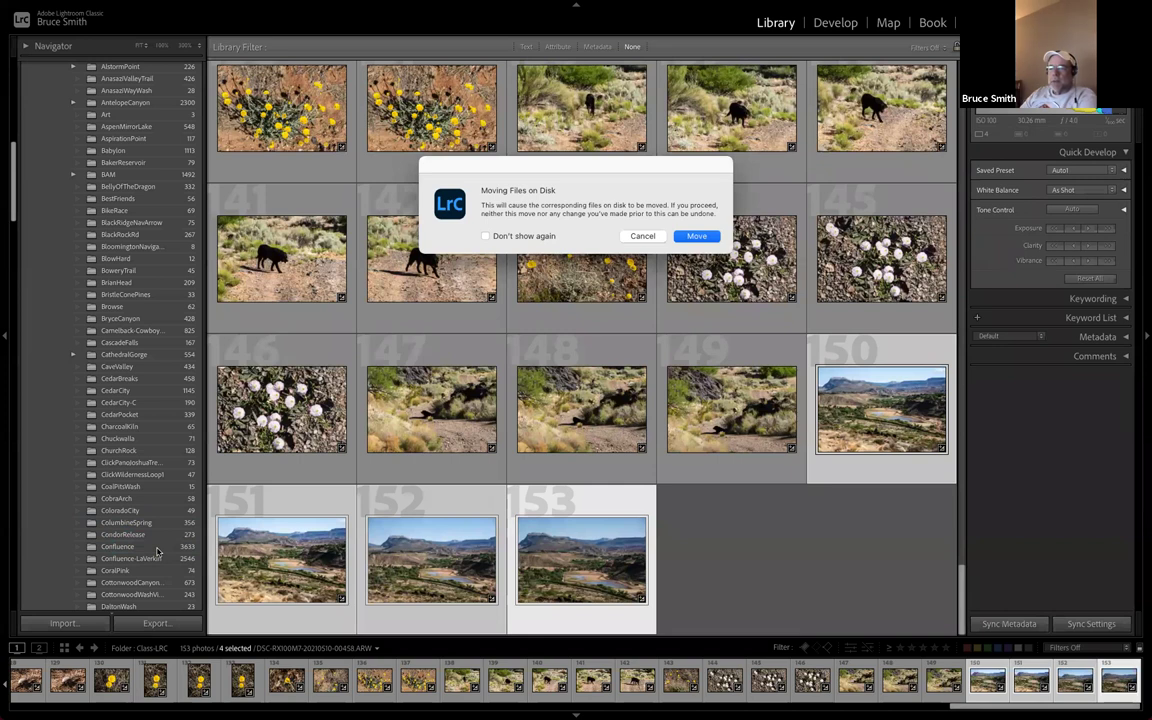
pyautogui.click(696, 236)
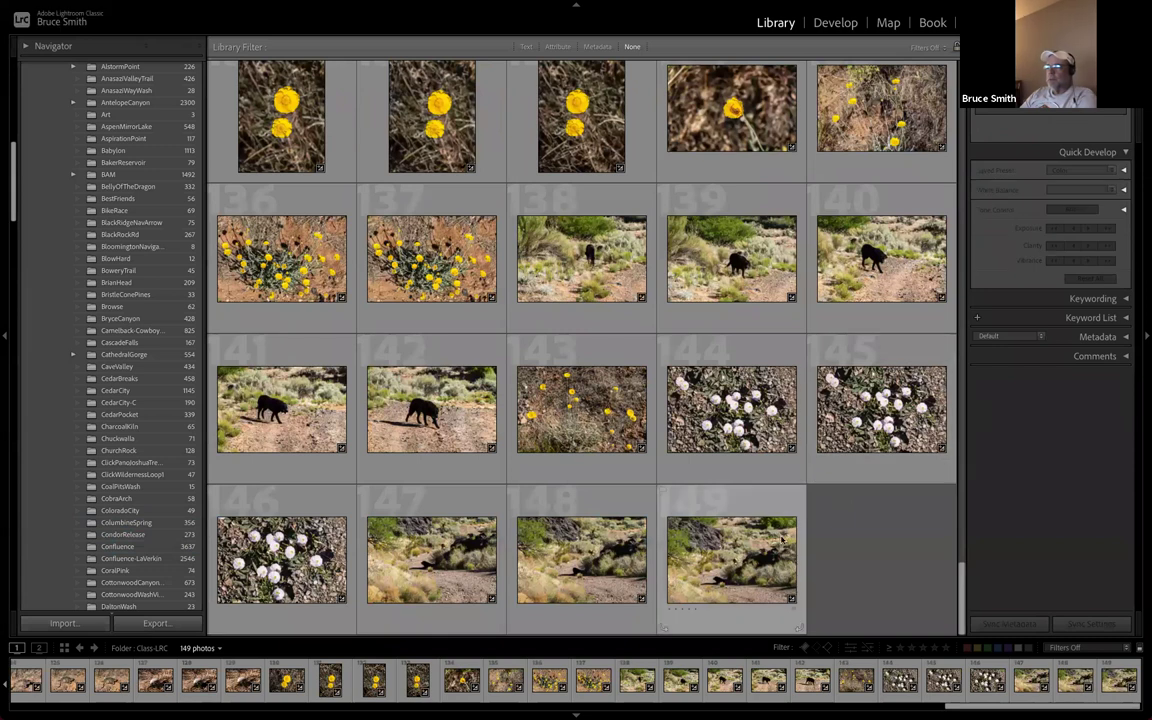
# Check that photo 149, the desert trail shot, now ends the Class-LRC grid
pyautogui.doubleClick(728, 578)
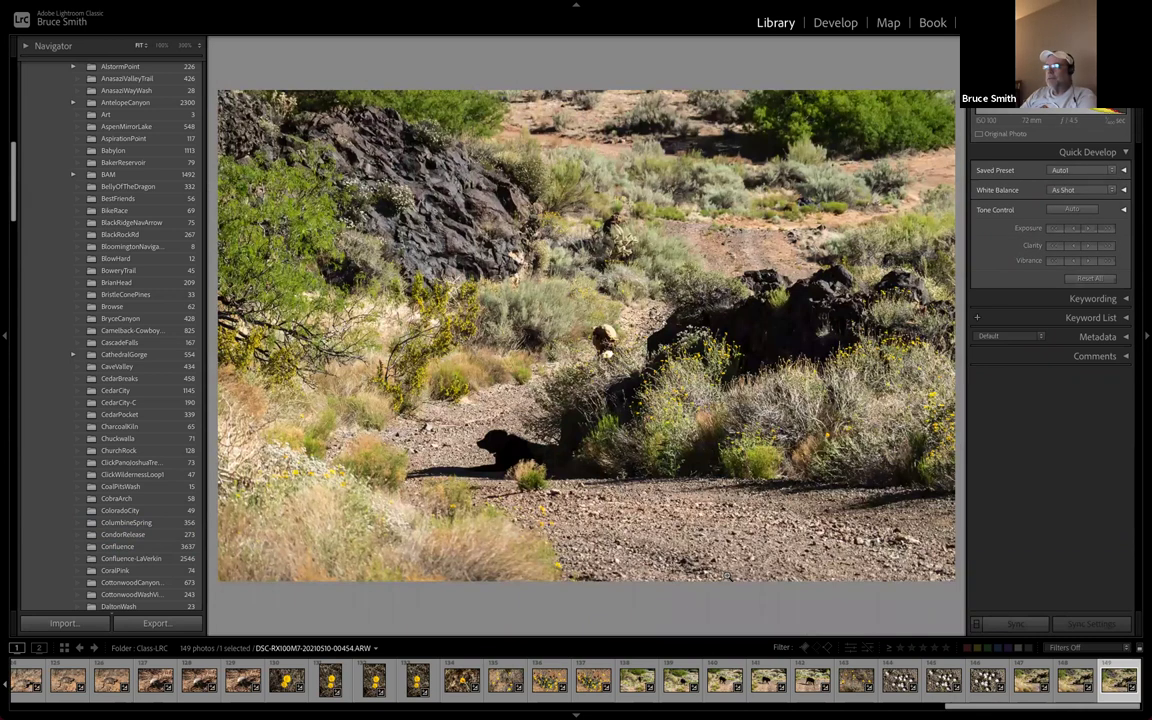
pyautogui.doubleClick(840, 563)
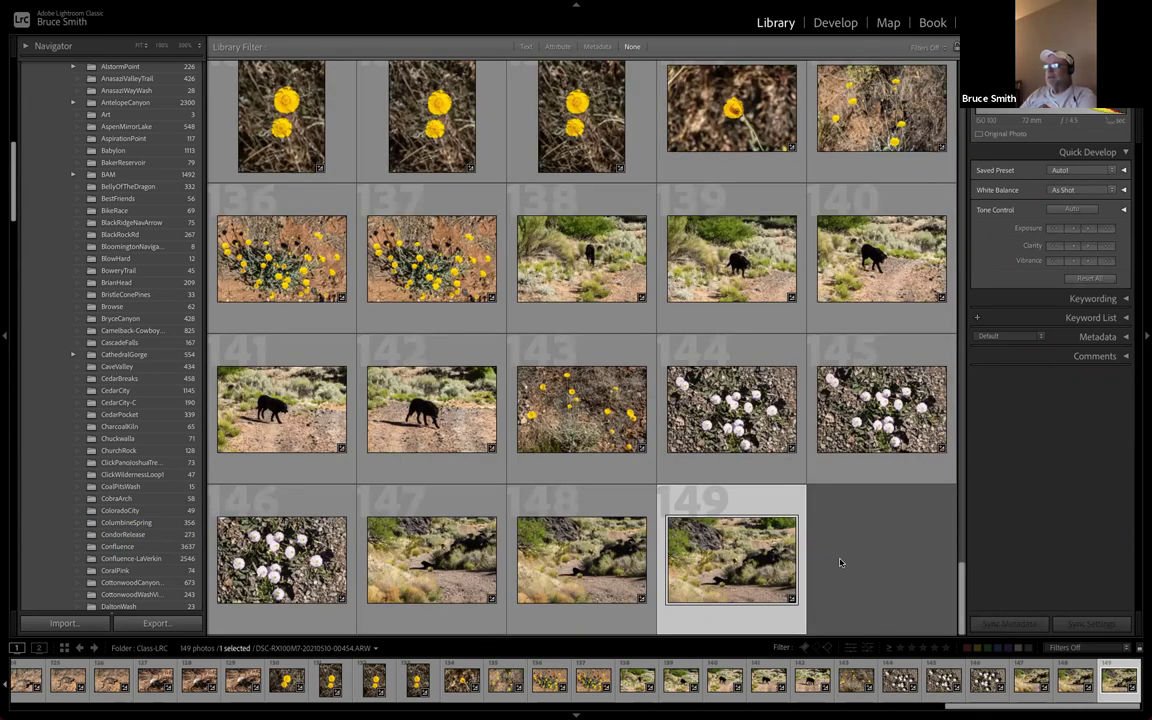
pyautogui.scroll(2, 840, 563)
pyautogui.scroll(-2, 840, 563)
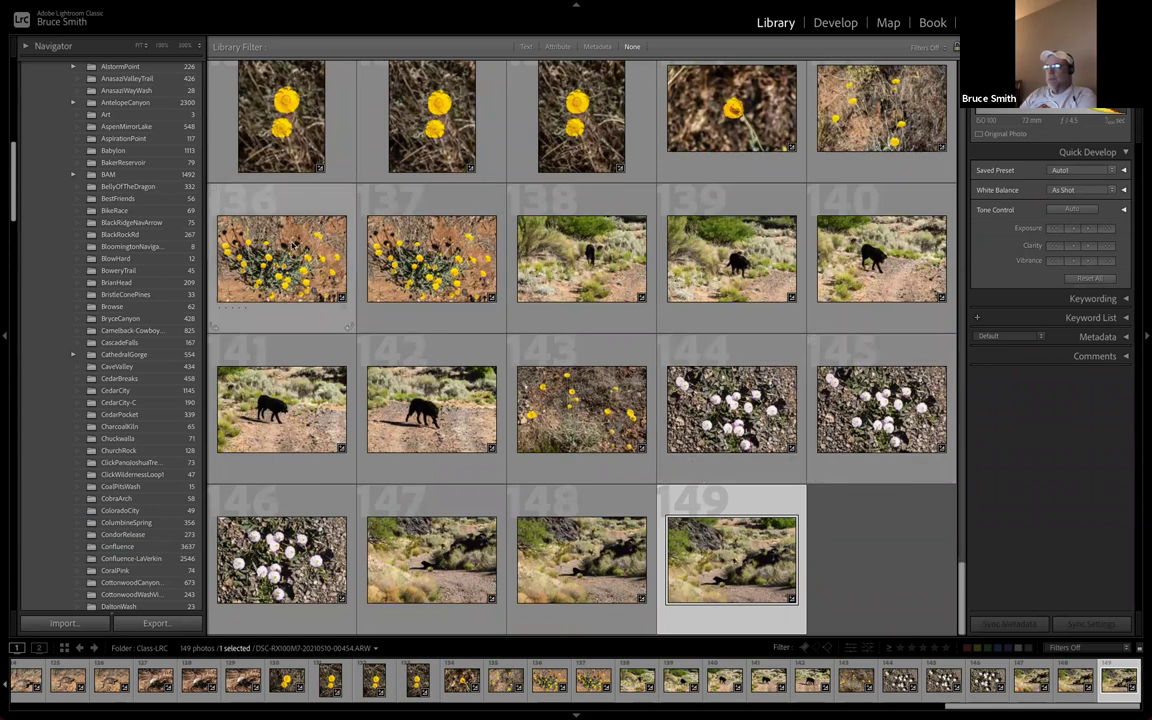
pyautogui.scroll(15, 168, 130)
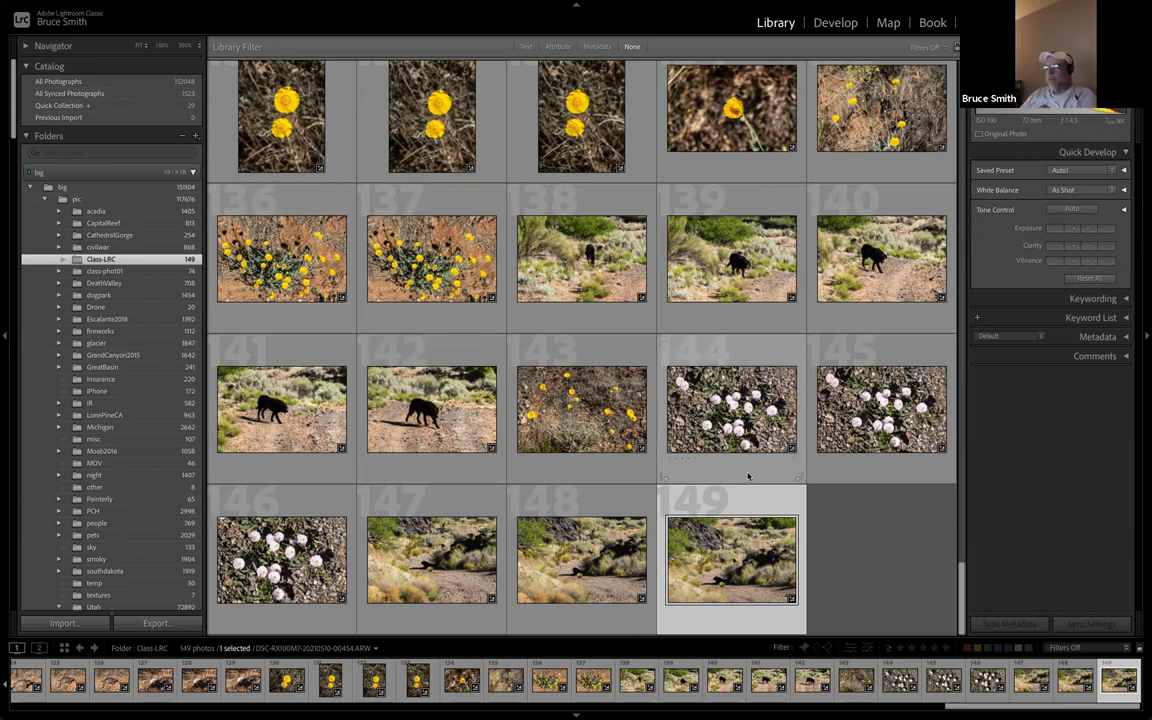
pyautogui.click(860, 542)
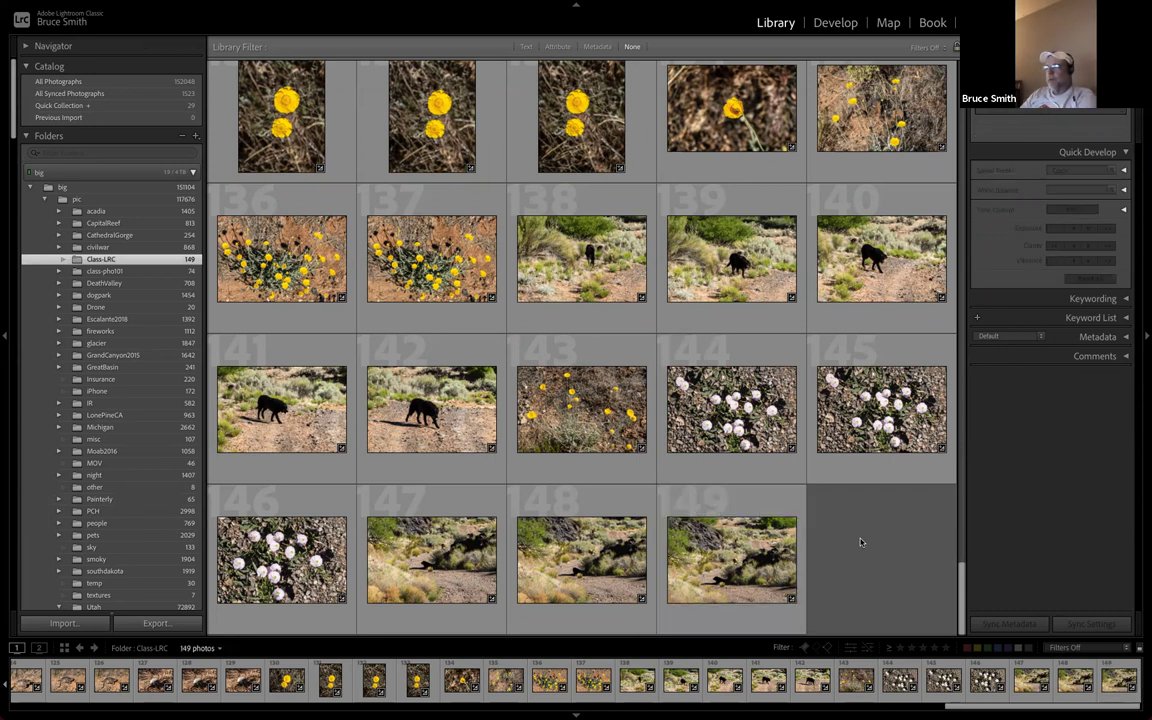
pyautogui.click(108, 116)
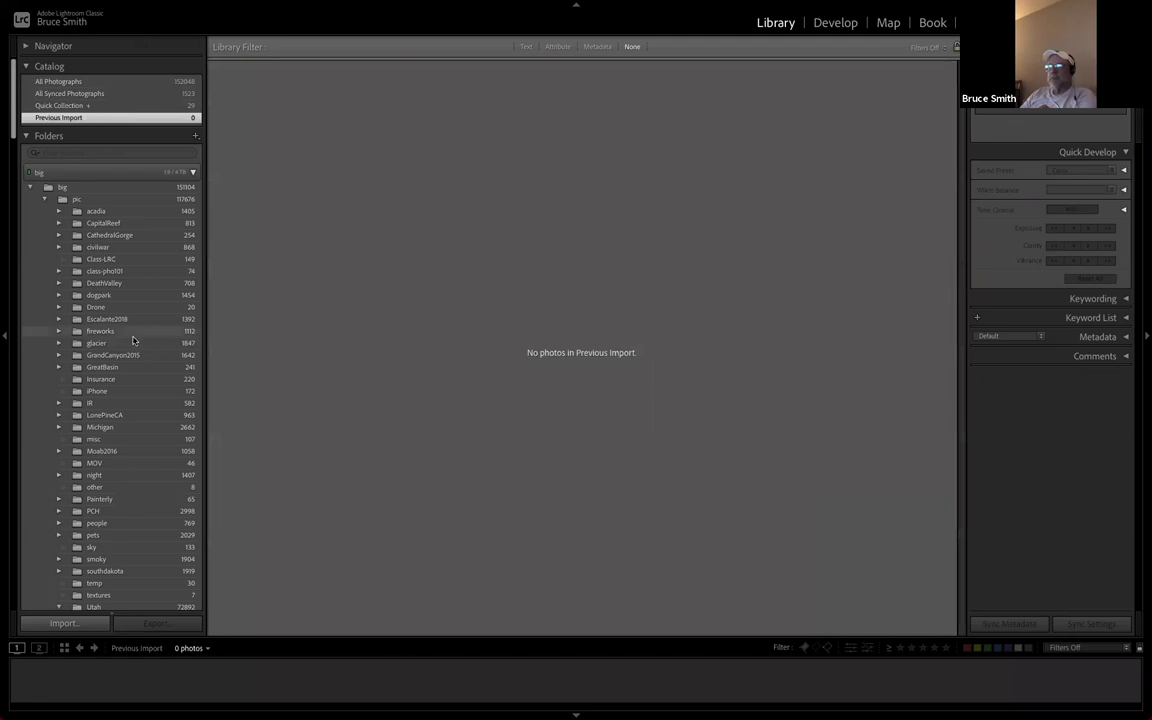
pyautogui.click(130, 259)
pyautogui.scroll(-10, 620, 438)
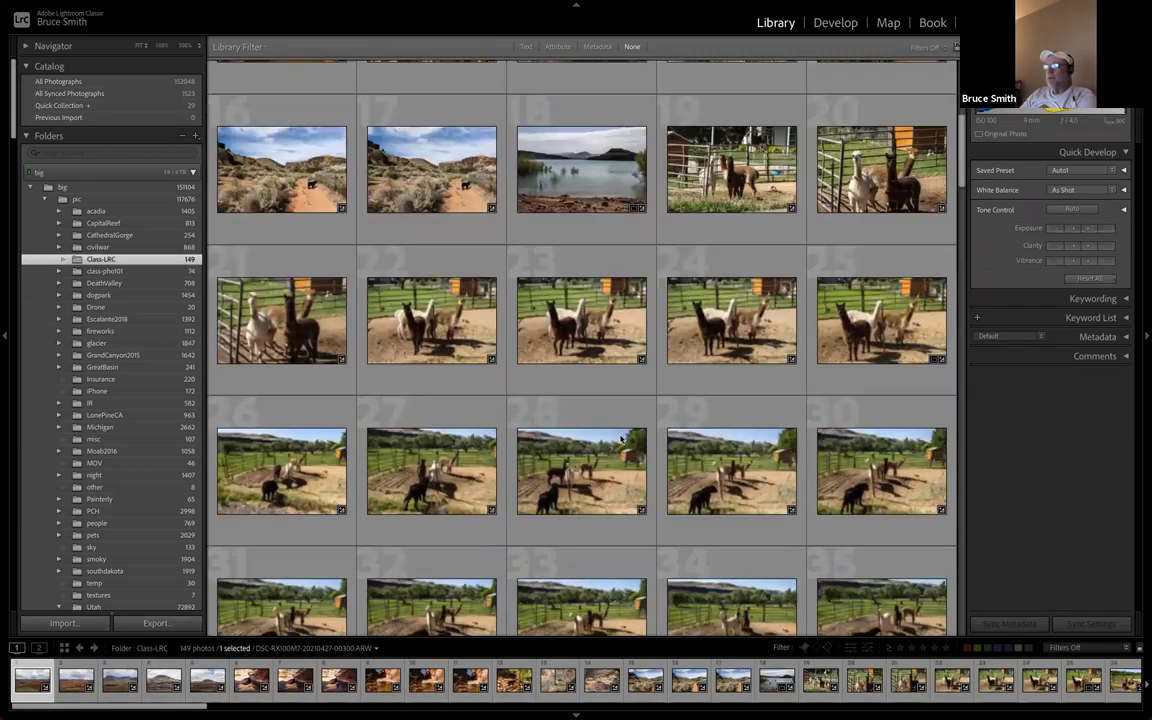
pyautogui.scroll(-15, 620, 438)
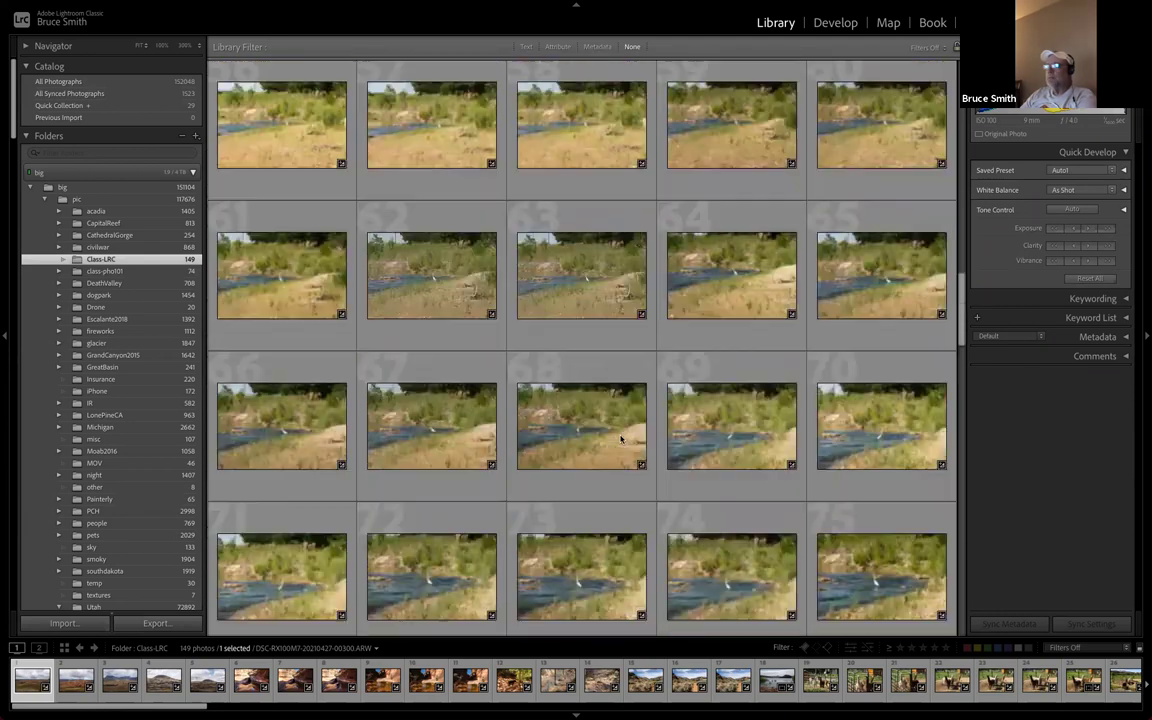
pyautogui.scroll(-12, 620, 438)
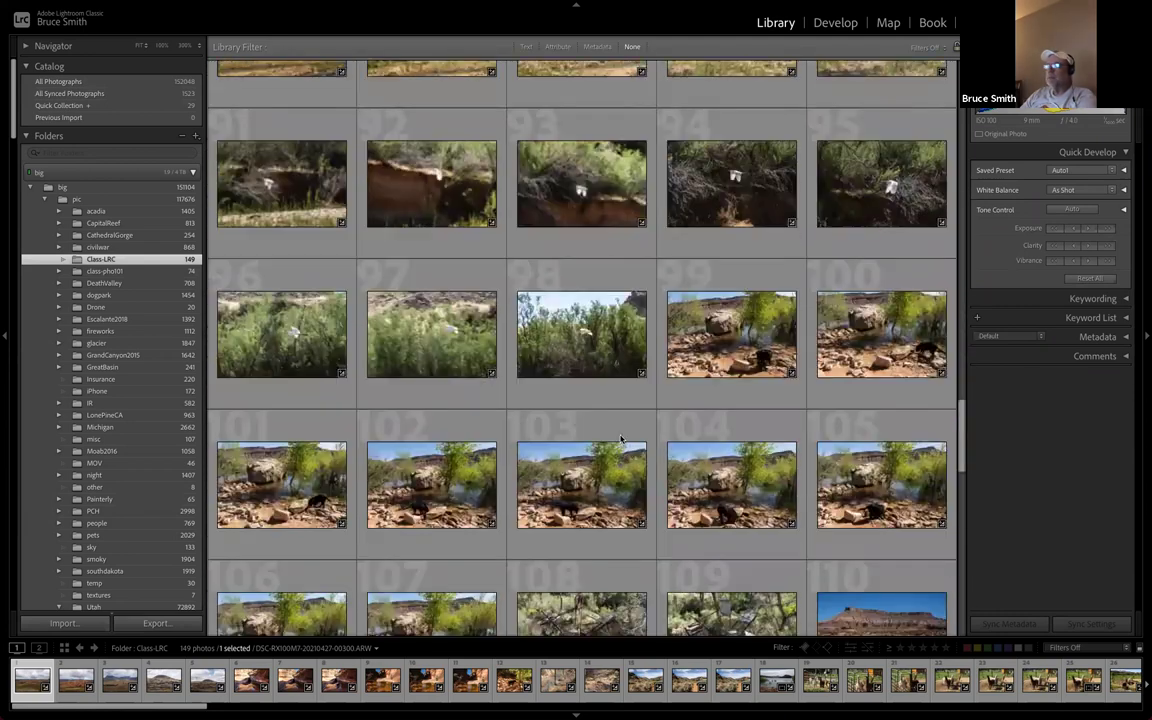
pyautogui.scroll(-10, 212, 355)
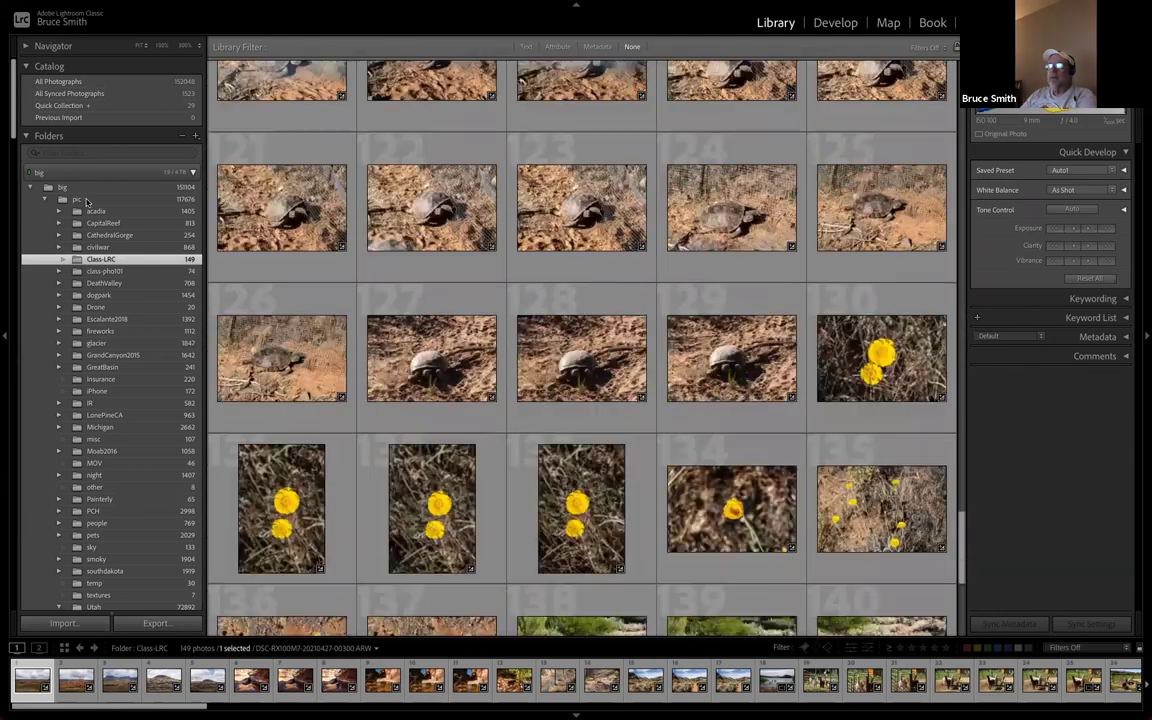
pyautogui.scroll(6, 123, 208)
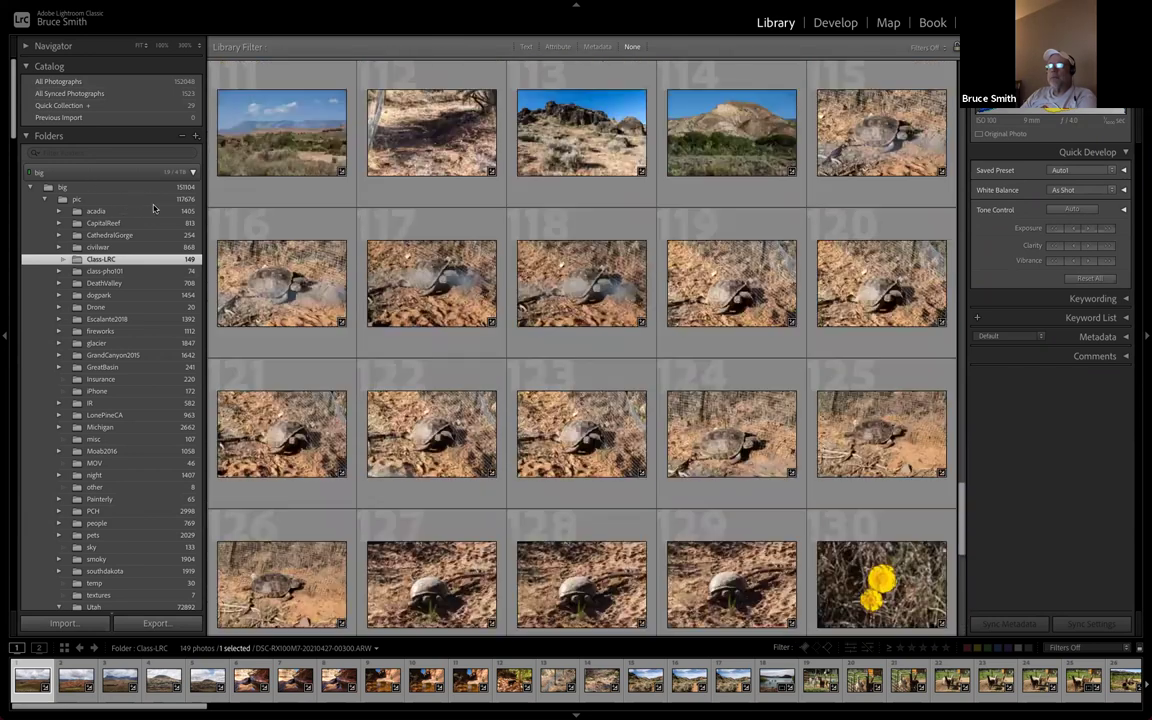
pyautogui.scroll(-15, 153, 207)
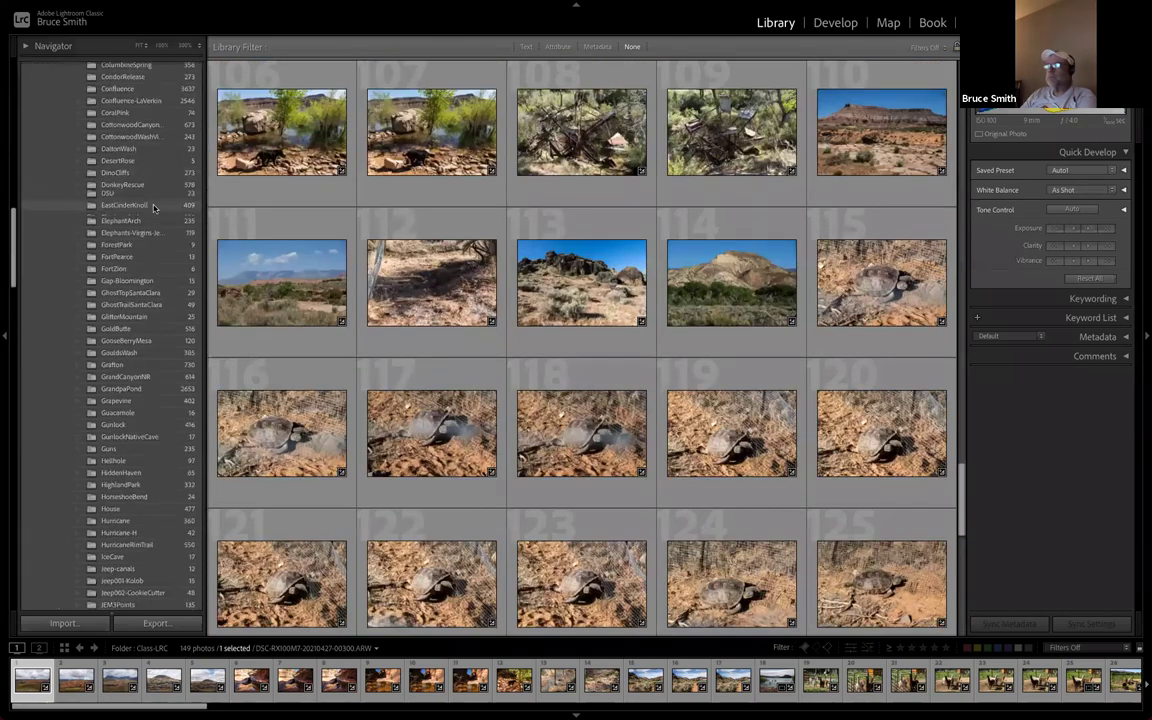
pyautogui.scroll(-12, 153, 208)
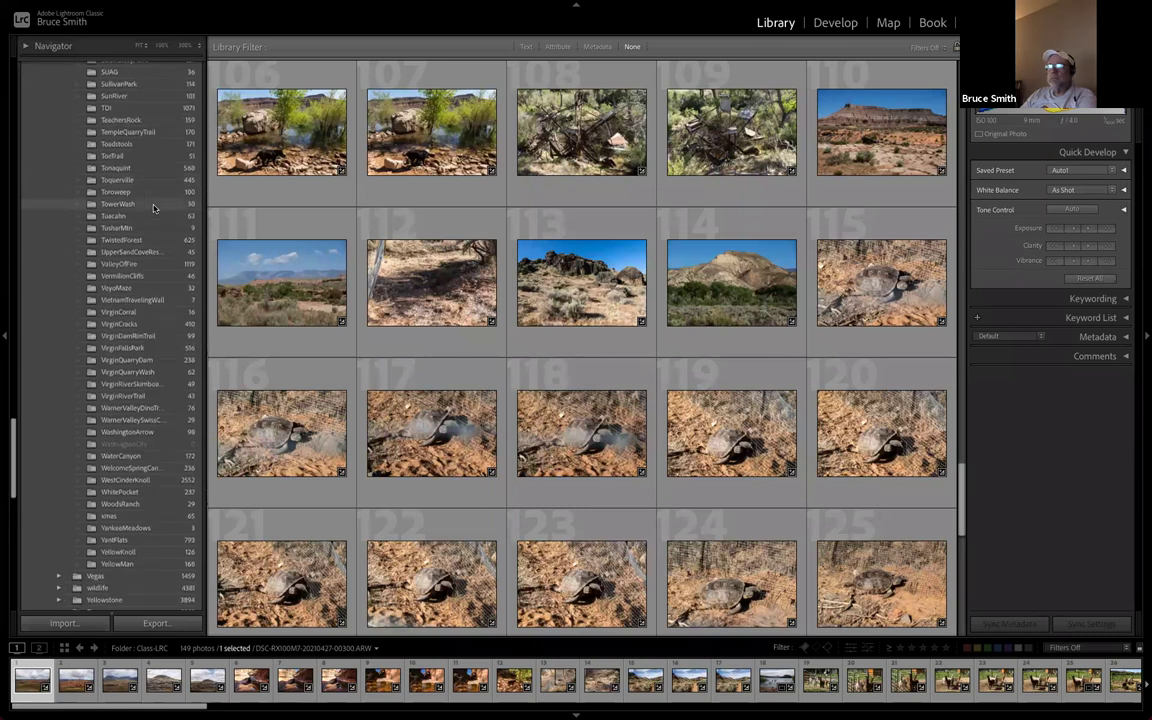
pyautogui.scroll(-1, 153, 208)
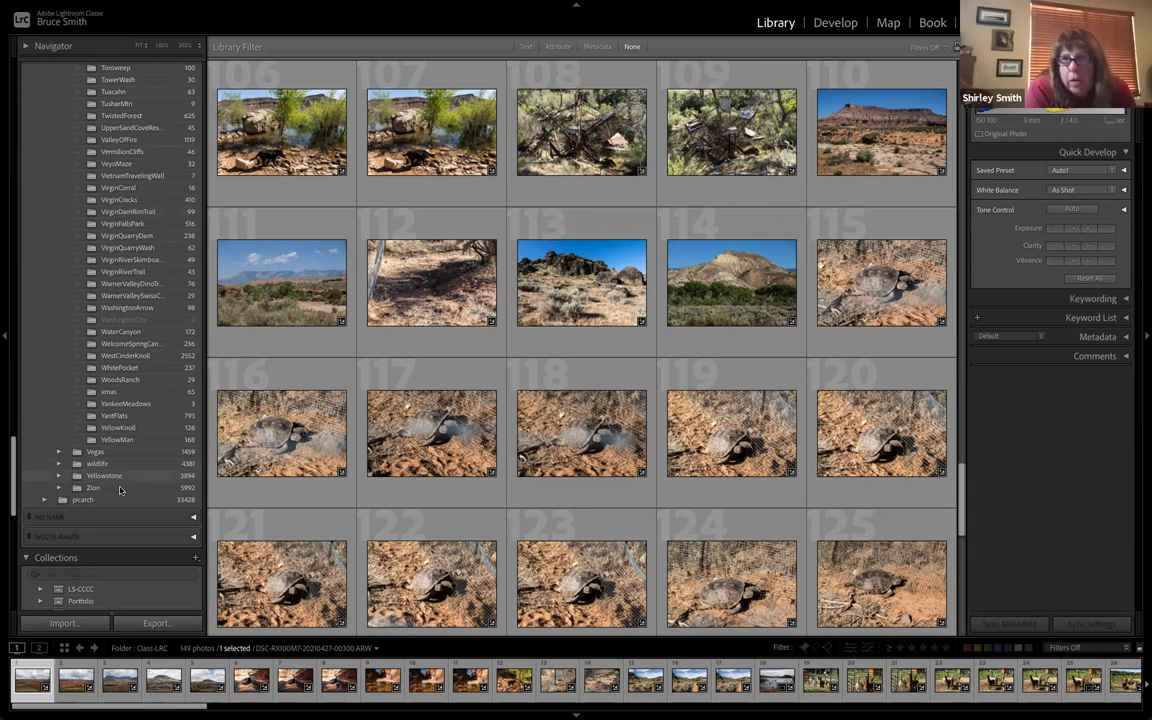
pyautogui.scroll(-5, 120, 500)
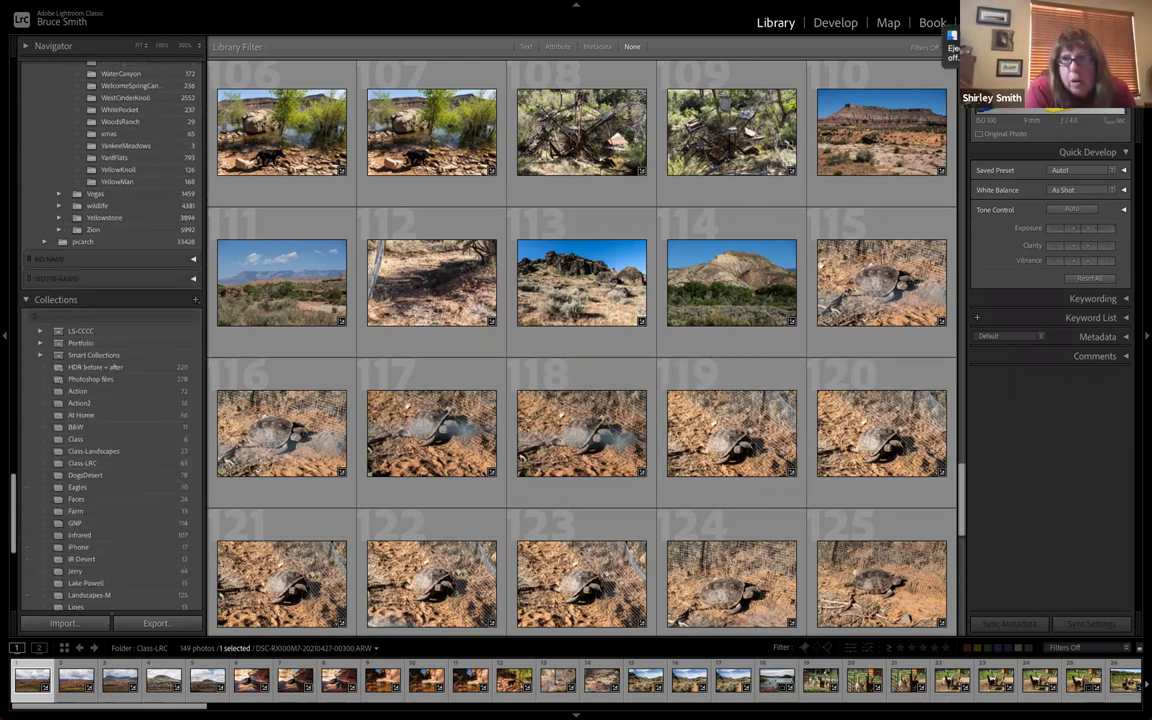
pyautogui.scroll(-5, 866, 425)
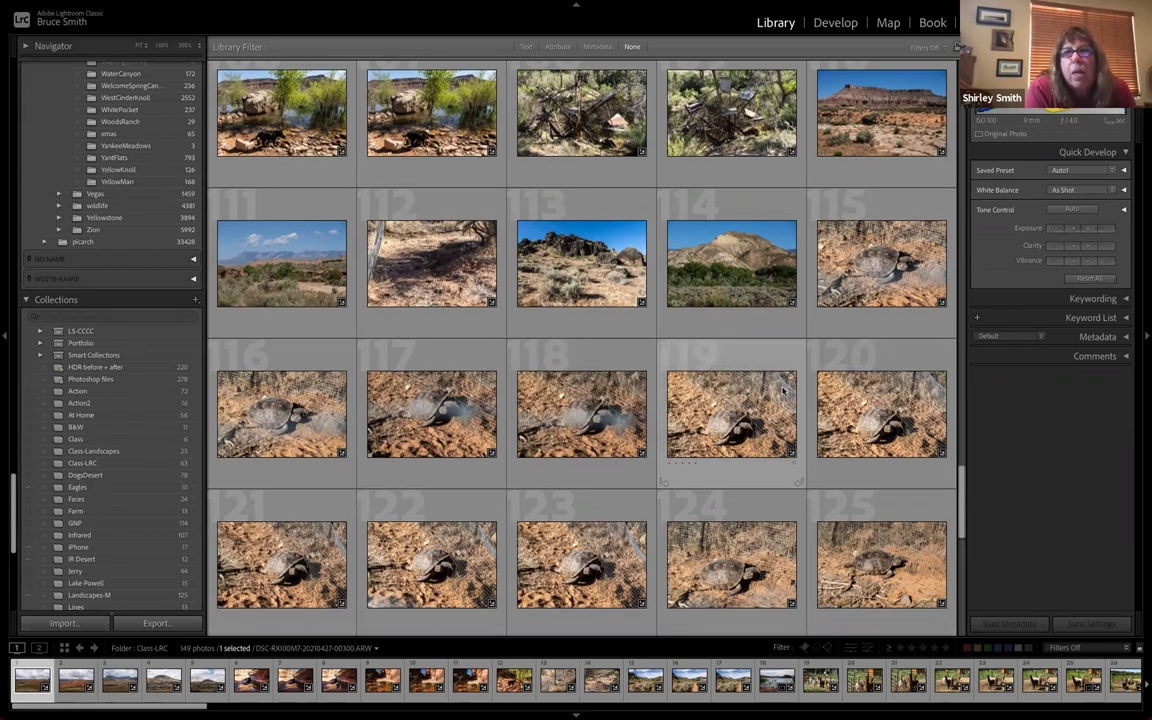
pyautogui.scroll(-3, 782, 389)
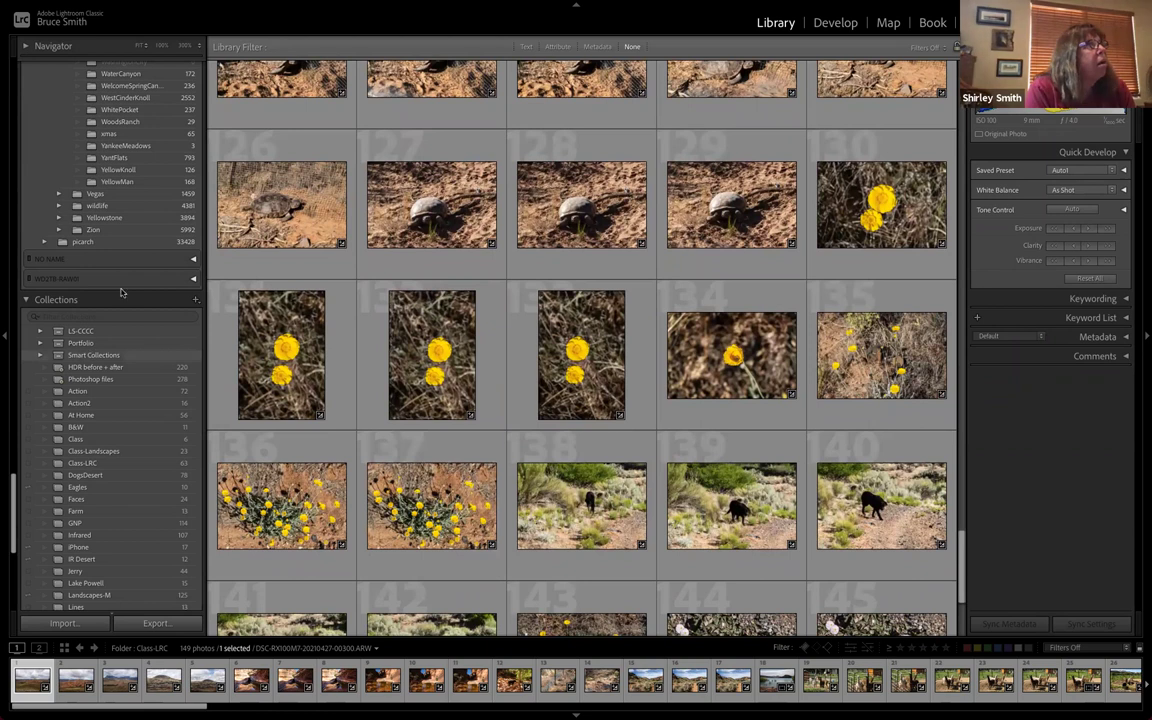
pyautogui.scroll(10, 143, 274)
pyautogui.scroll(15, 143, 274)
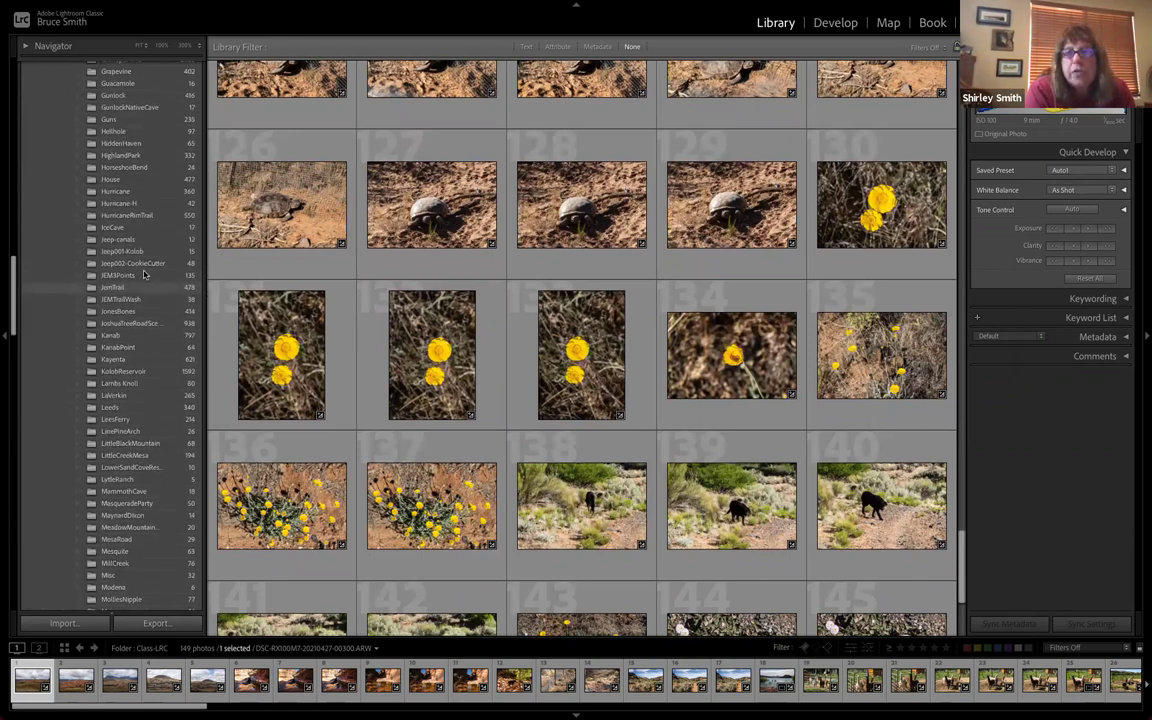
pyautogui.scroll(-3, 143, 274)
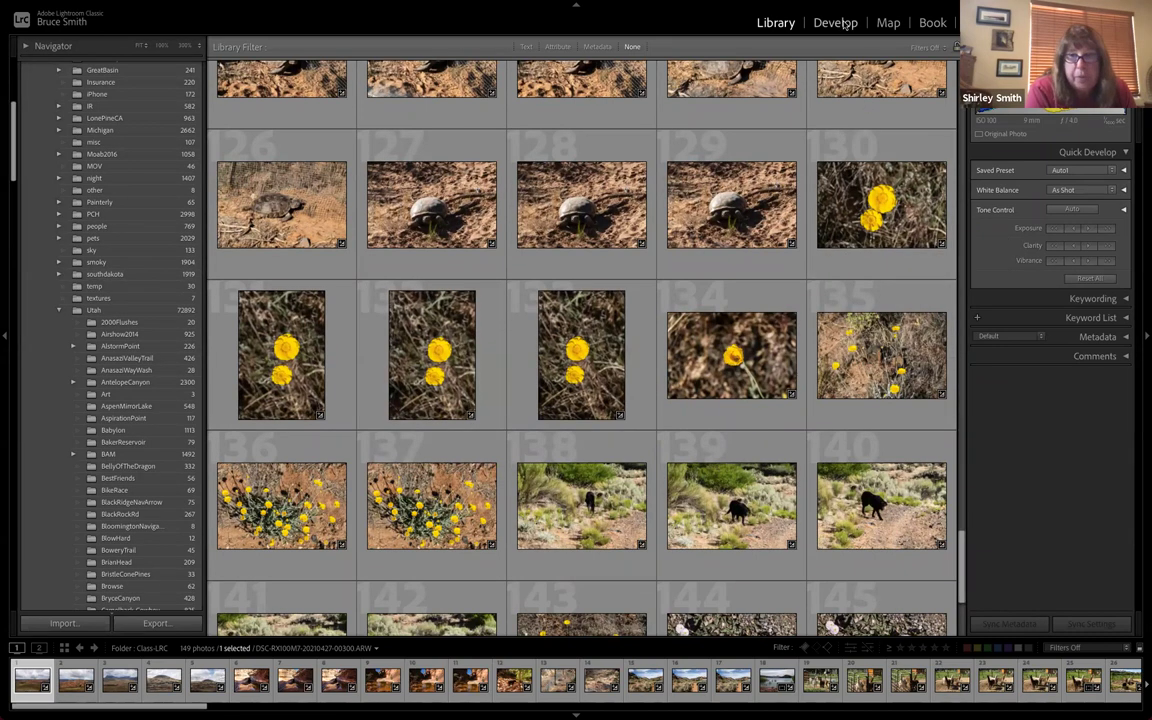
# Open the cloudy red-rock landscape 00300 in Develop, then return to Library Loupe
pyautogui.press('d')
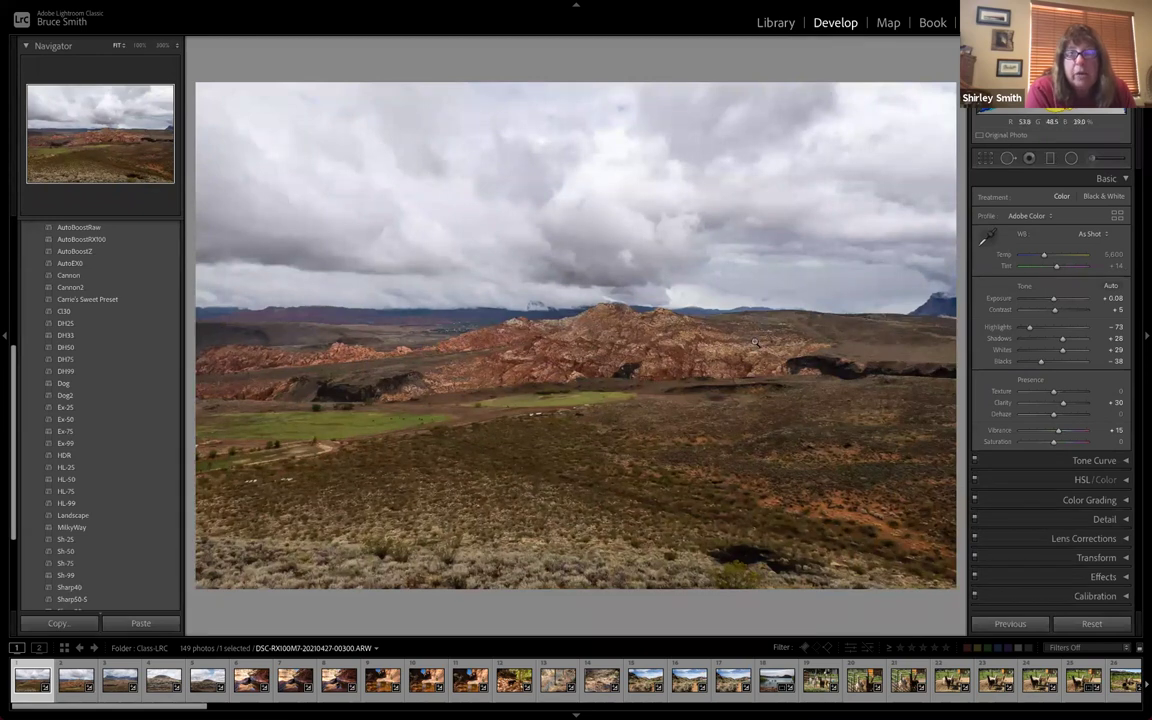
pyautogui.press('e')
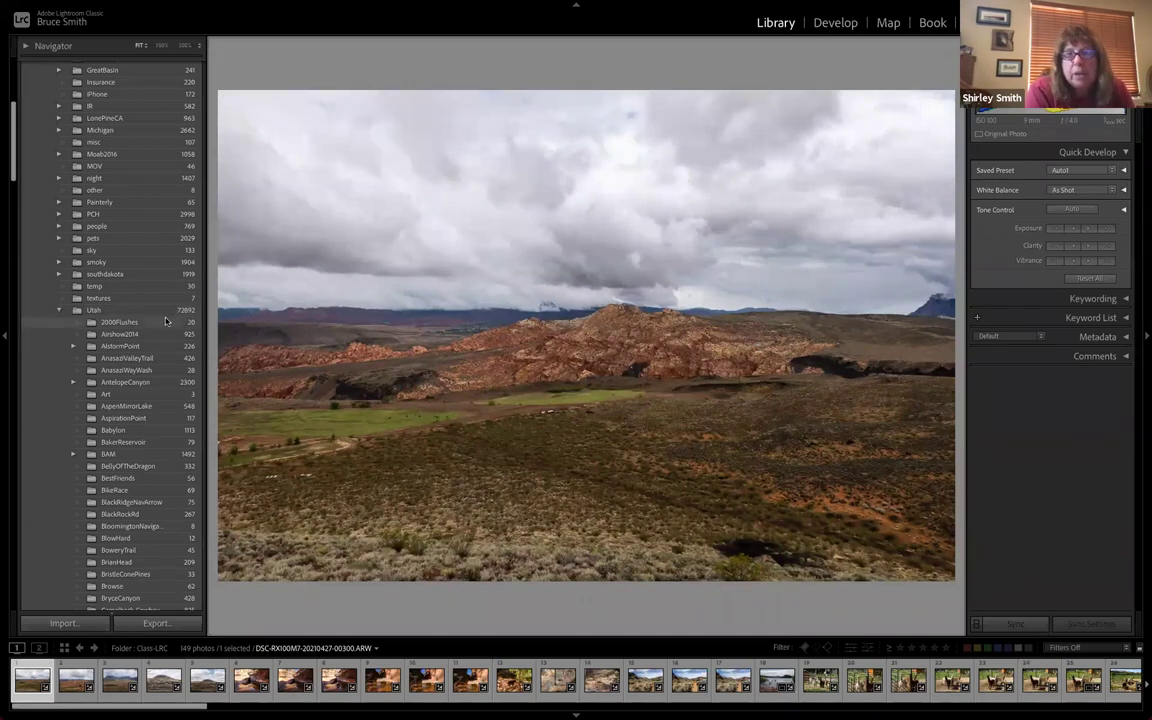
pyautogui.scroll(-1, 124, 314)
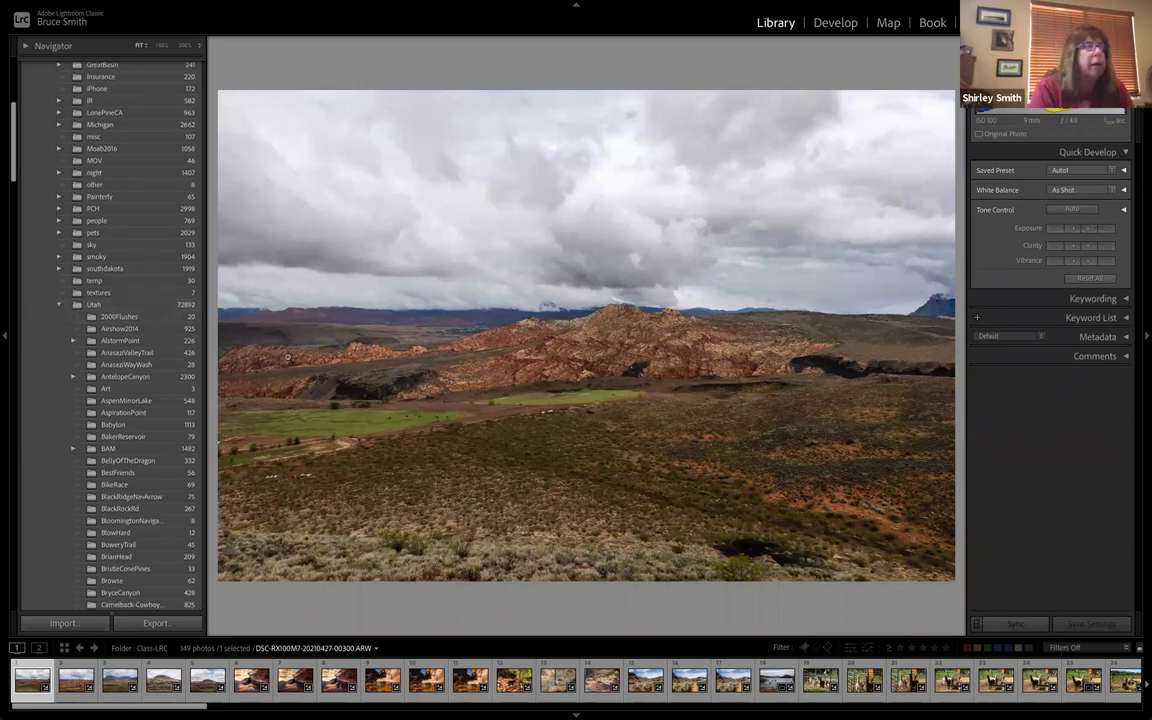
pyautogui.scroll(-10, 174, 436)
pyautogui.scroll(-12, 174, 436)
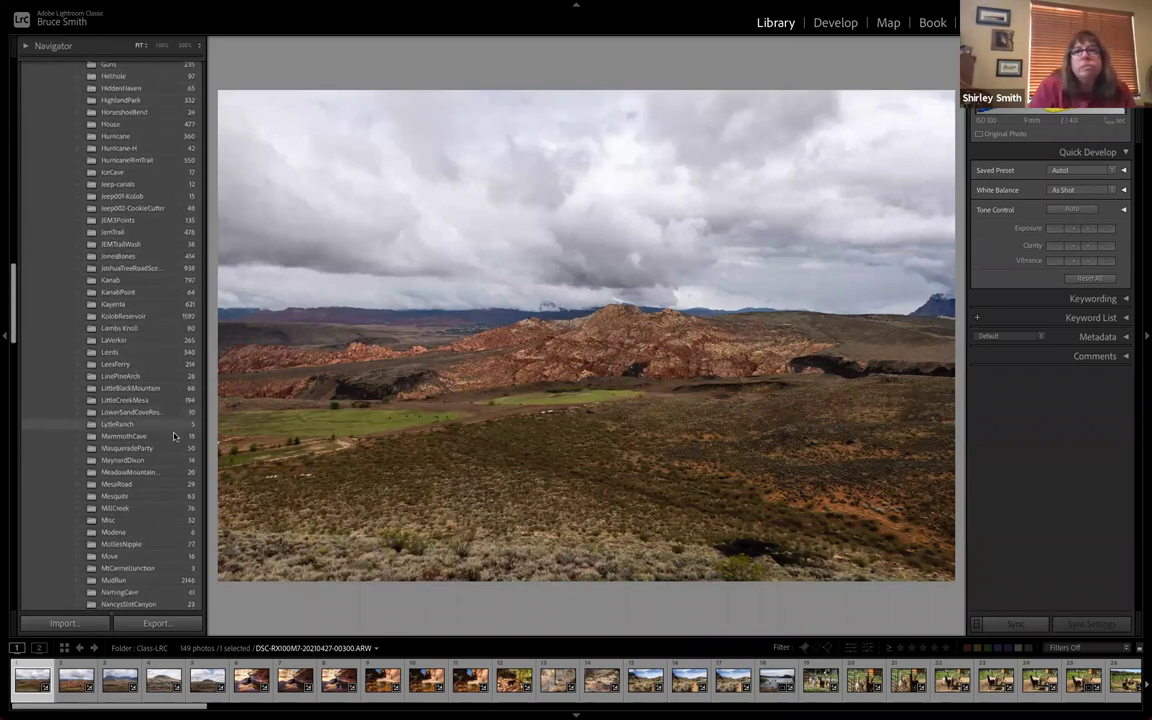
pyautogui.scroll(-12, 174, 436)
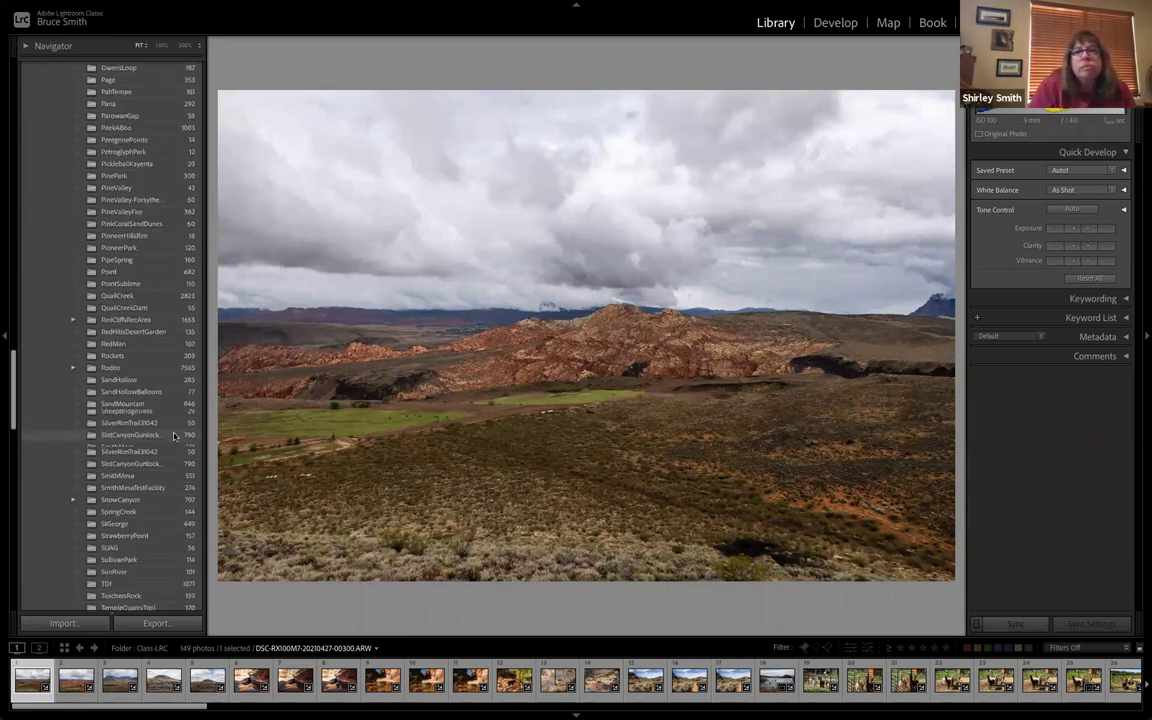
pyautogui.scroll(-10, 174, 436)
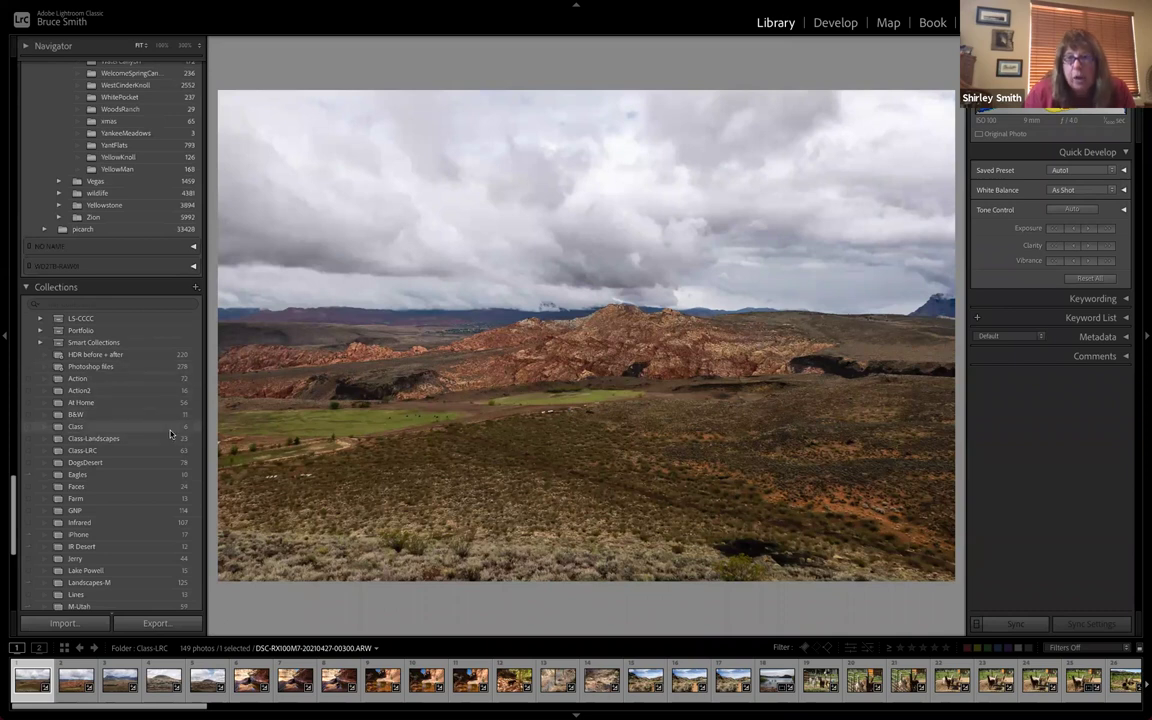
pyautogui.scroll(-10, 170, 433)
pyautogui.scroll(15, 170, 433)
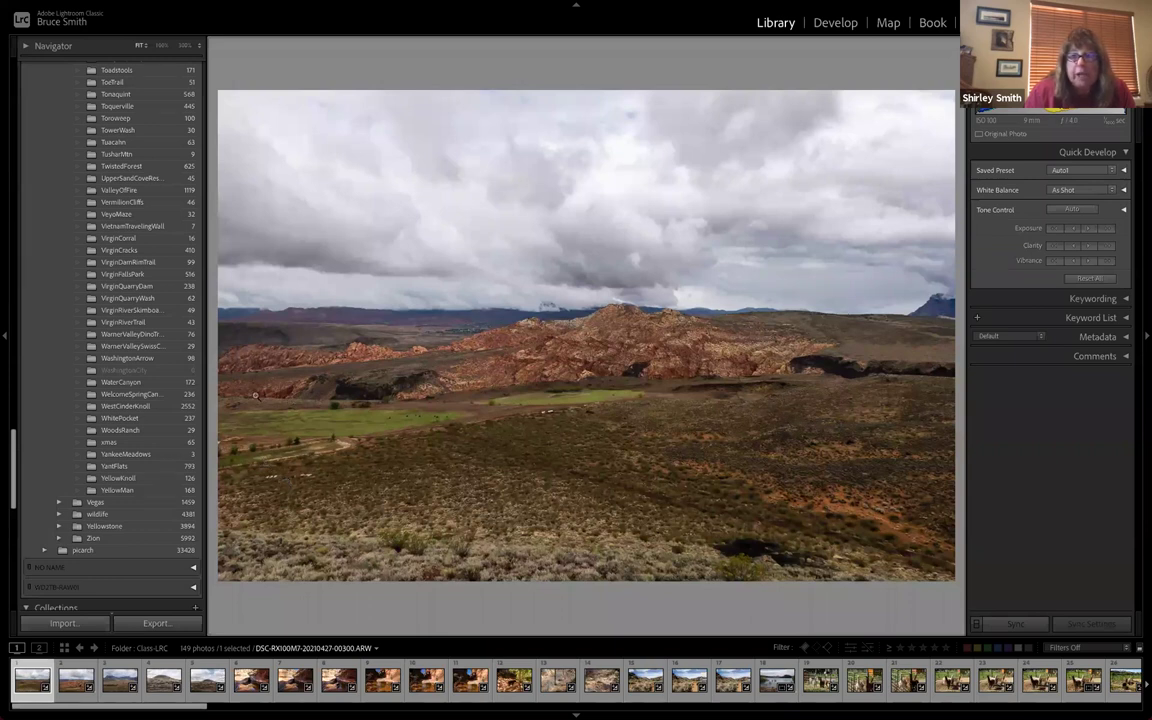
pyautogui.scroll(8, 107, 398)
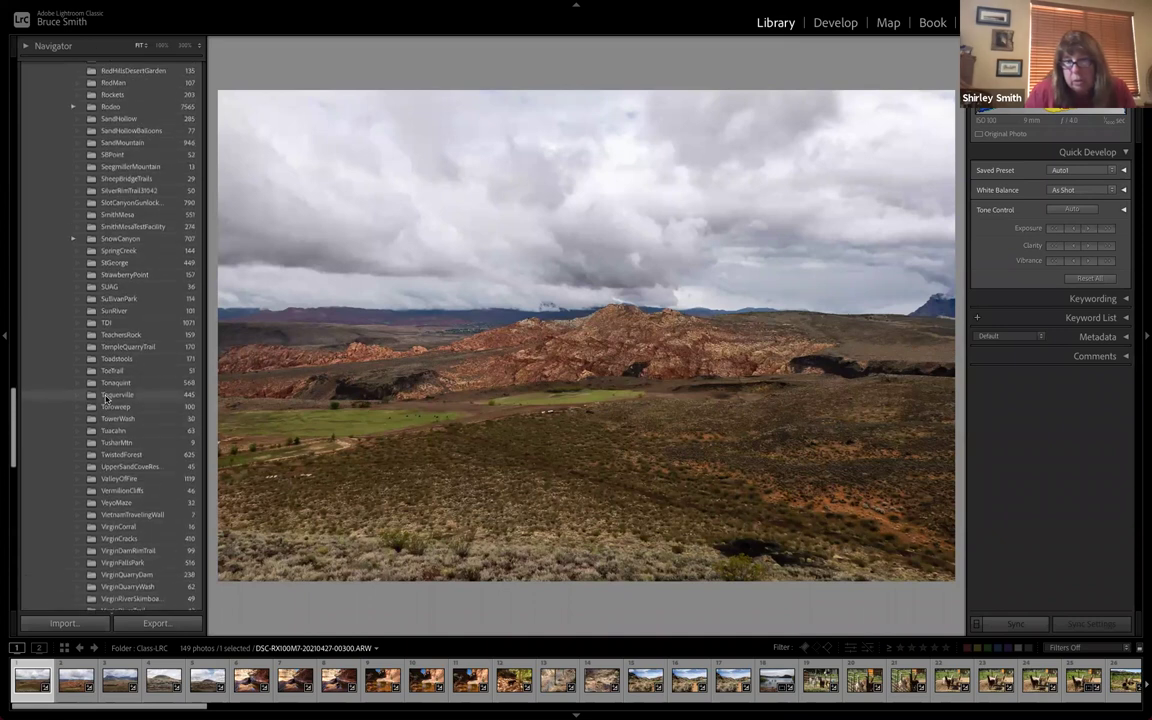